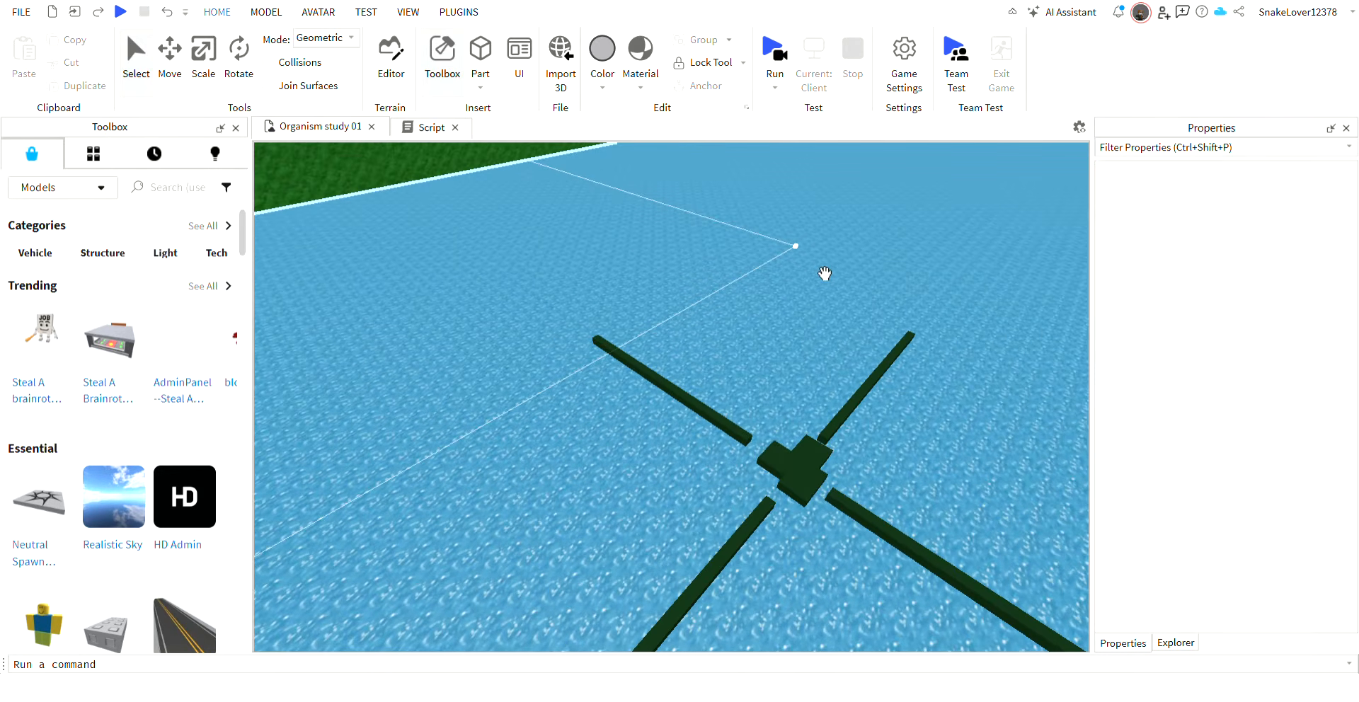
Look over the pool, the tree-lined bank and the pink and orange Scrungle models lying on the grass.
key(s)
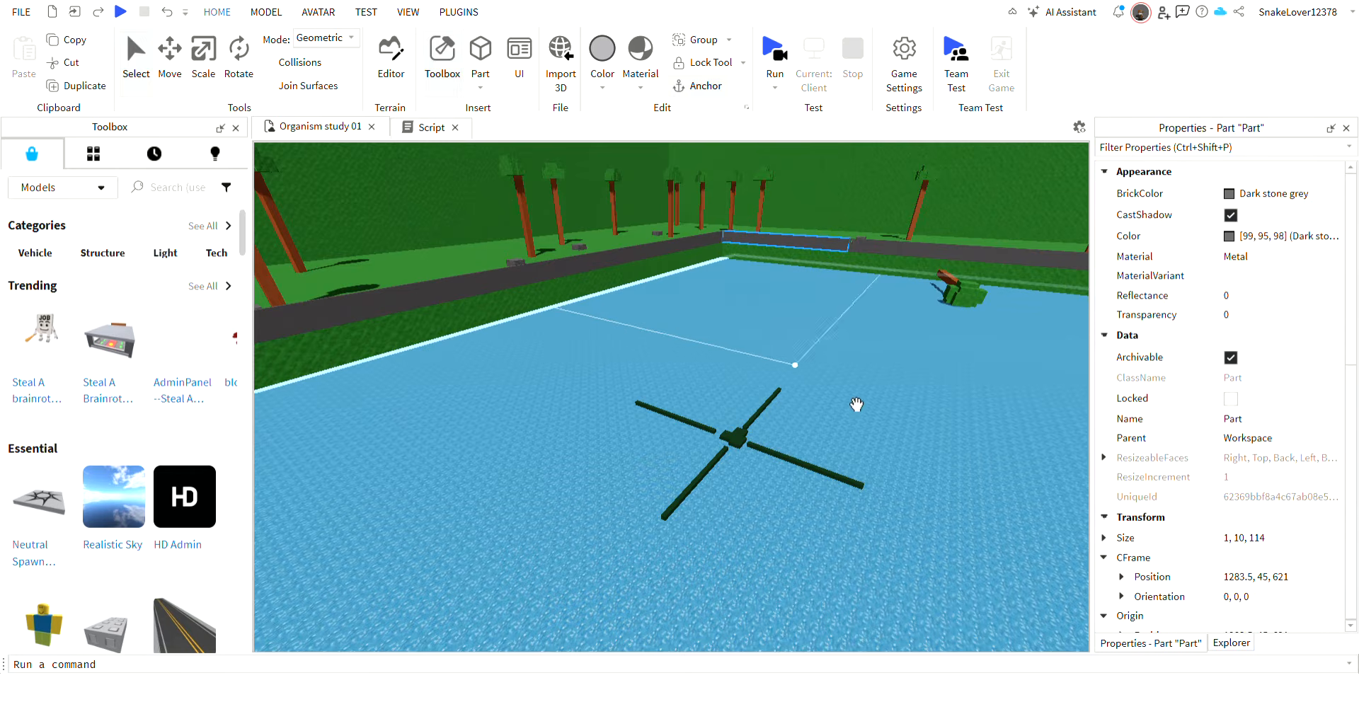
right_drag(896, 394, 897, 395)
key(w)
click(722, 193)
right_drag(752, 261, 753, 262)
key(w)
key(w)
key(w)
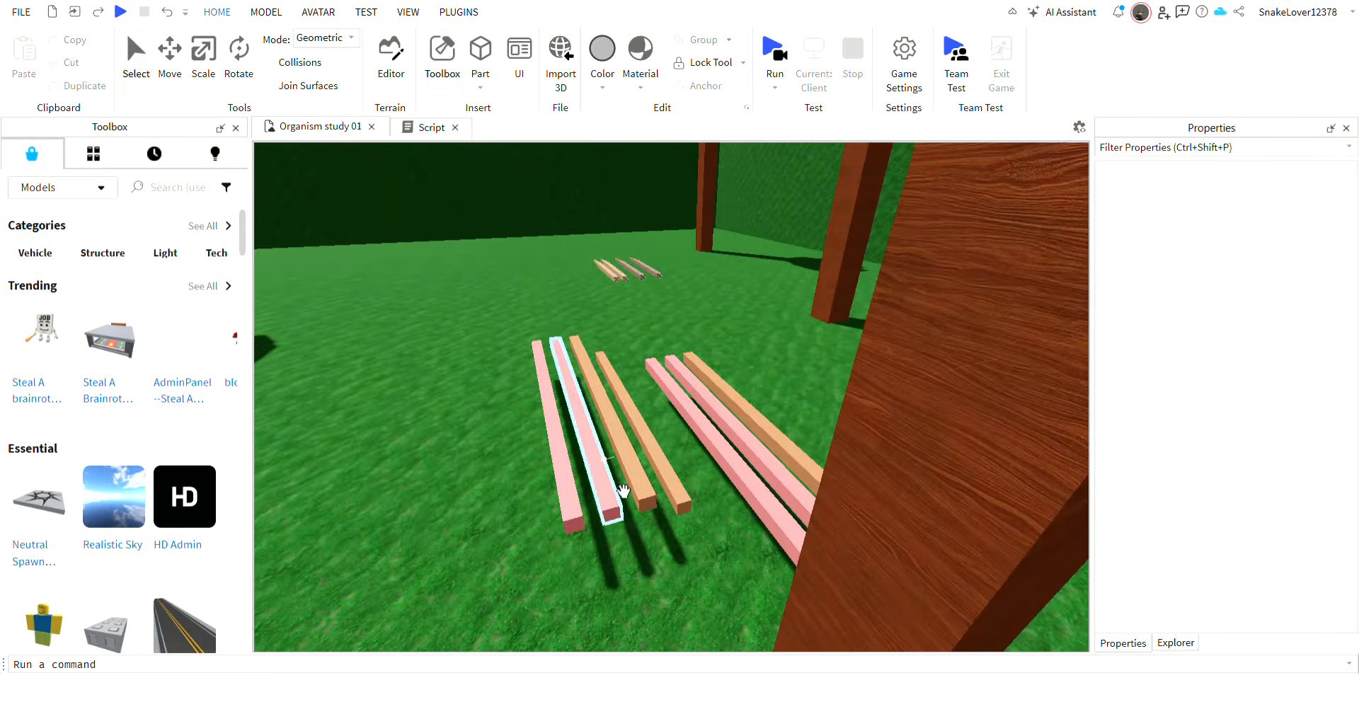
click(637, 462)
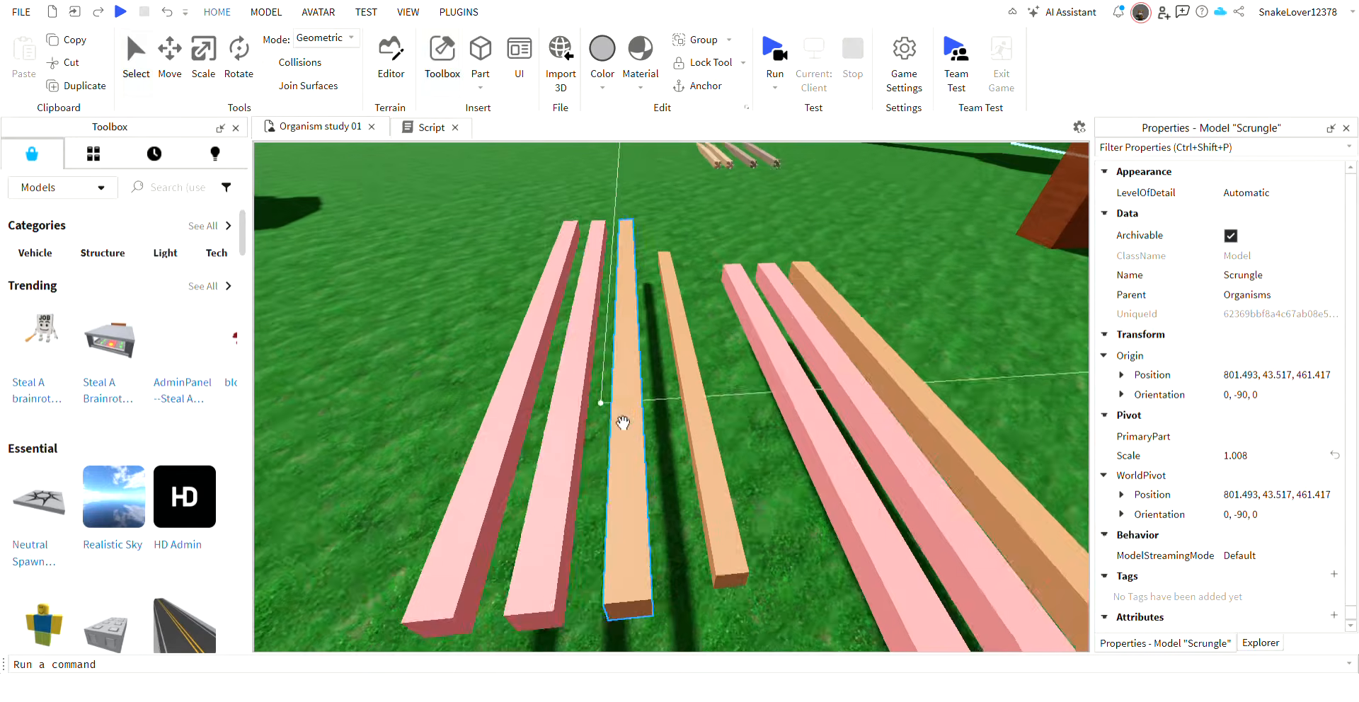
click(603, 416)
Inspect the Dune worm models lying in a row on the grass.
key(w)
right_drag(795, 313, 795, 313)
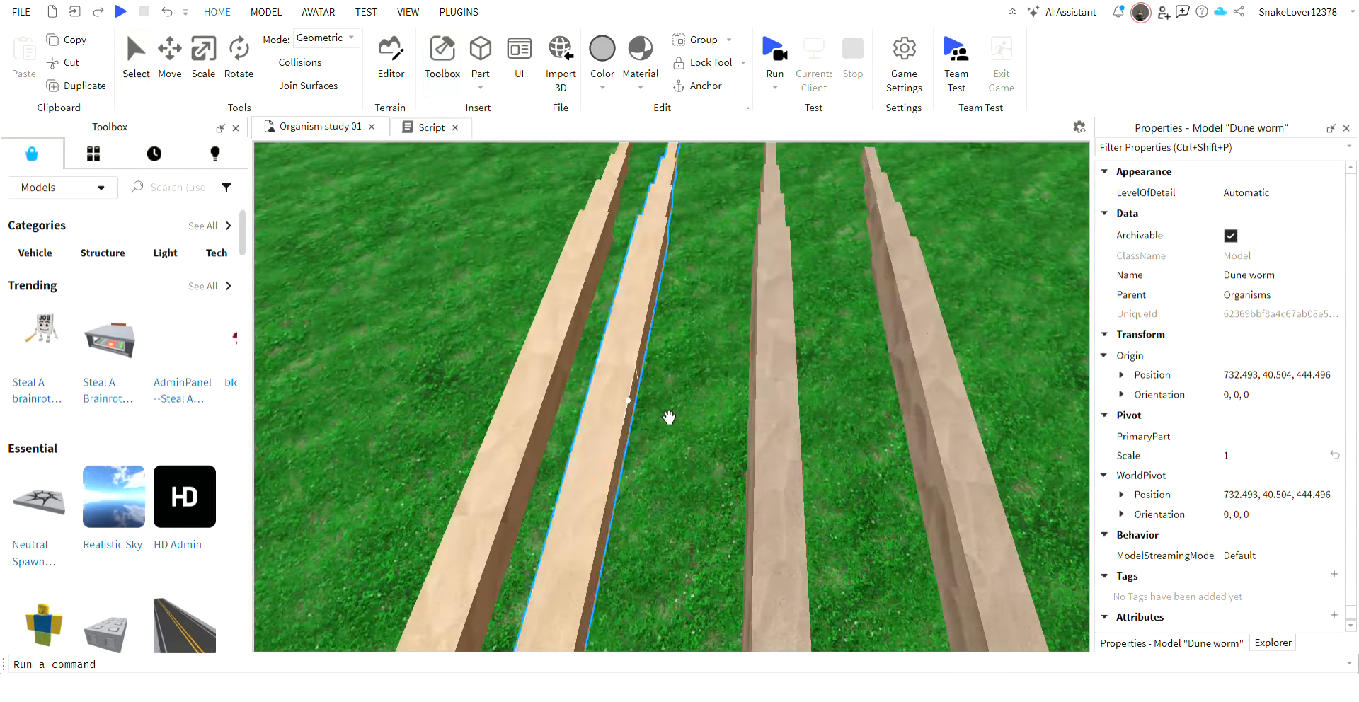
key(s)
click(715, 349)
right_drag(715, 349, 768, 363)
key(w)
key(w)
click(767, 365)
Examine the Gloop model and the stacked segmented organisms hanging above the dirt floor.
key(w)
click(609, 396)
key(w)
right_drag(610, 396, 616, 392)
key(w)
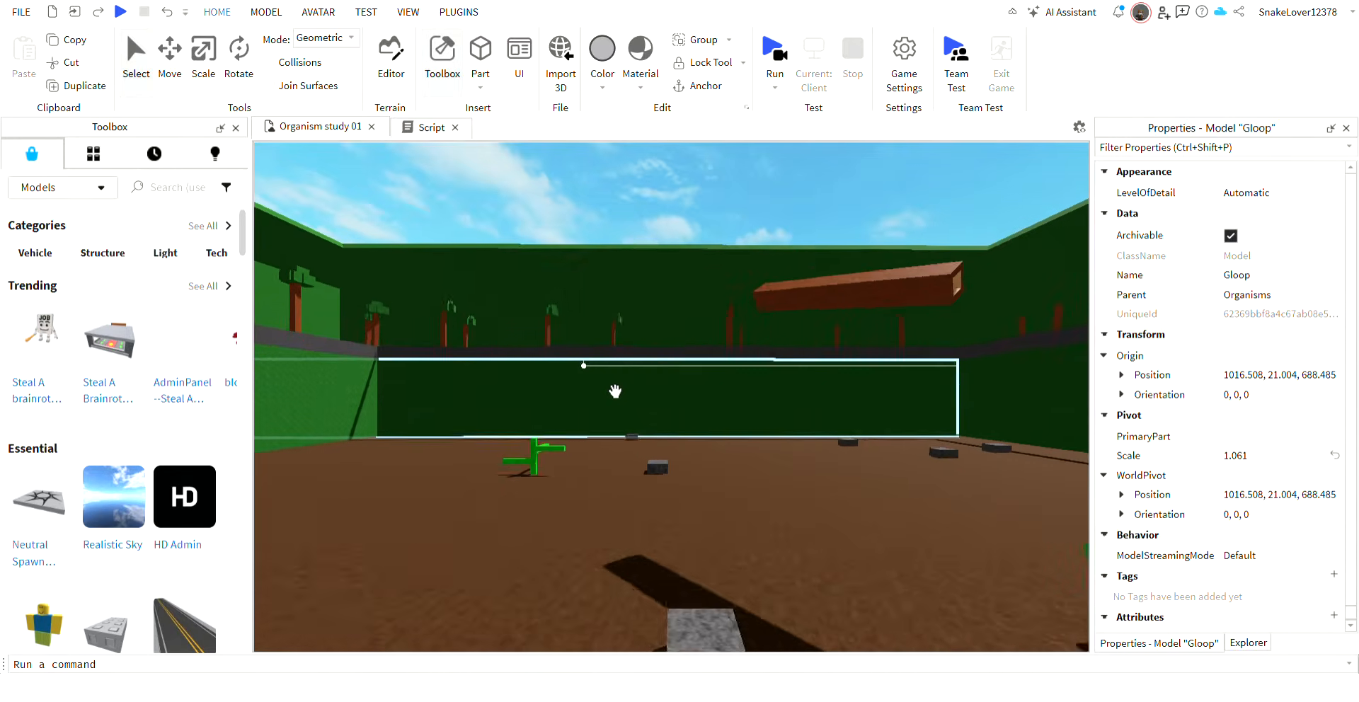
key(w)
right_drag(835, 416, 867, 441)
key(w)
key(s)
key(w)
key(d)
key(a)
key(a)
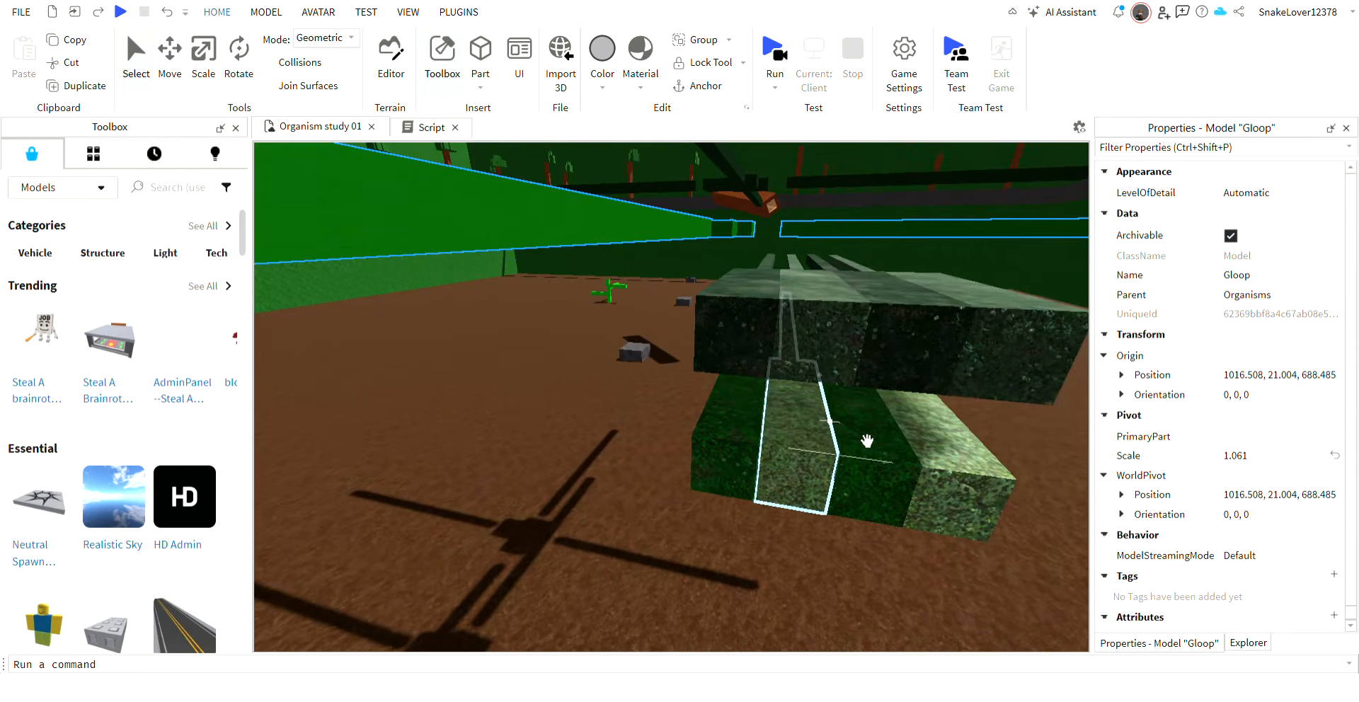
key(d)
key(w)
Run the simulation and examine how the green and dark cross-shaped organisms move on the dirt floor.
right_drag(897, 485, 735, 55)
key(w)
key(w)
key(w)
key(w)
key(w)
key(w)
click(783, 428)
key(w)
key(s)
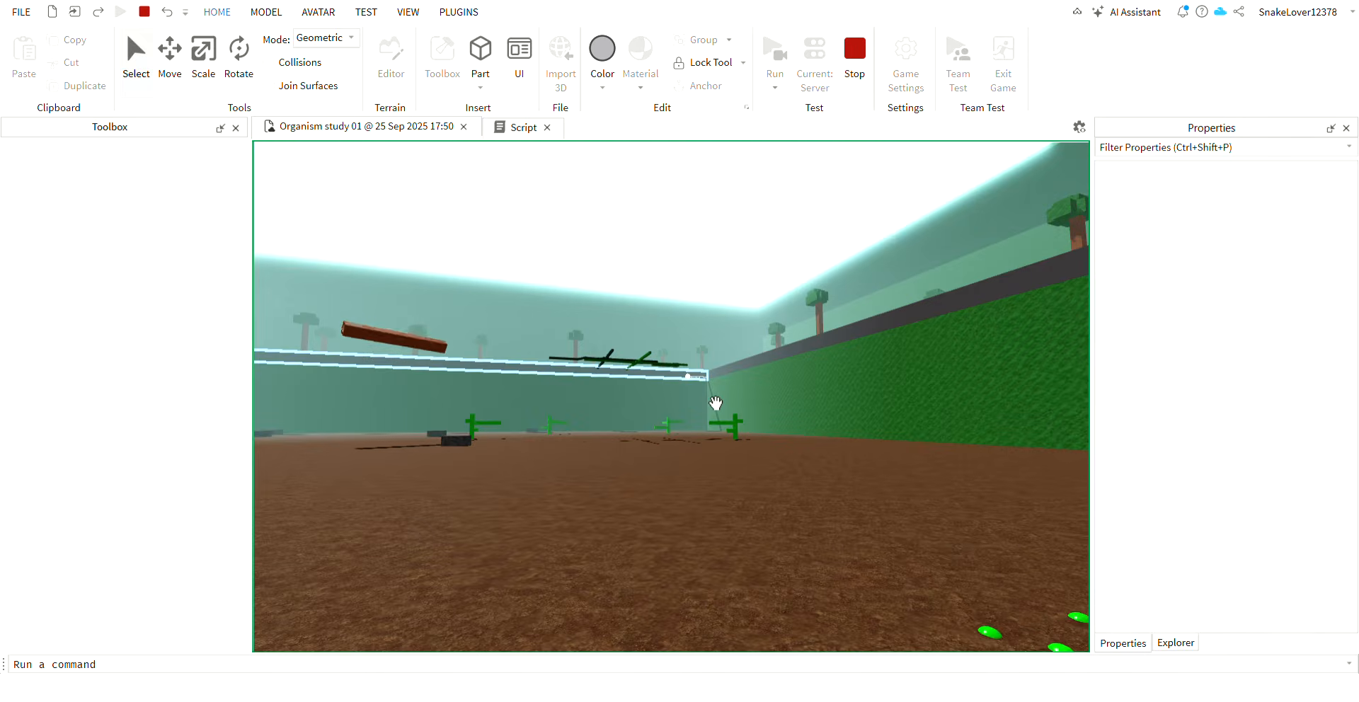
mouse_move(716, 403)
right_down()
mouse_move(801, 529)
mouse_move(829, 521)
right_up()
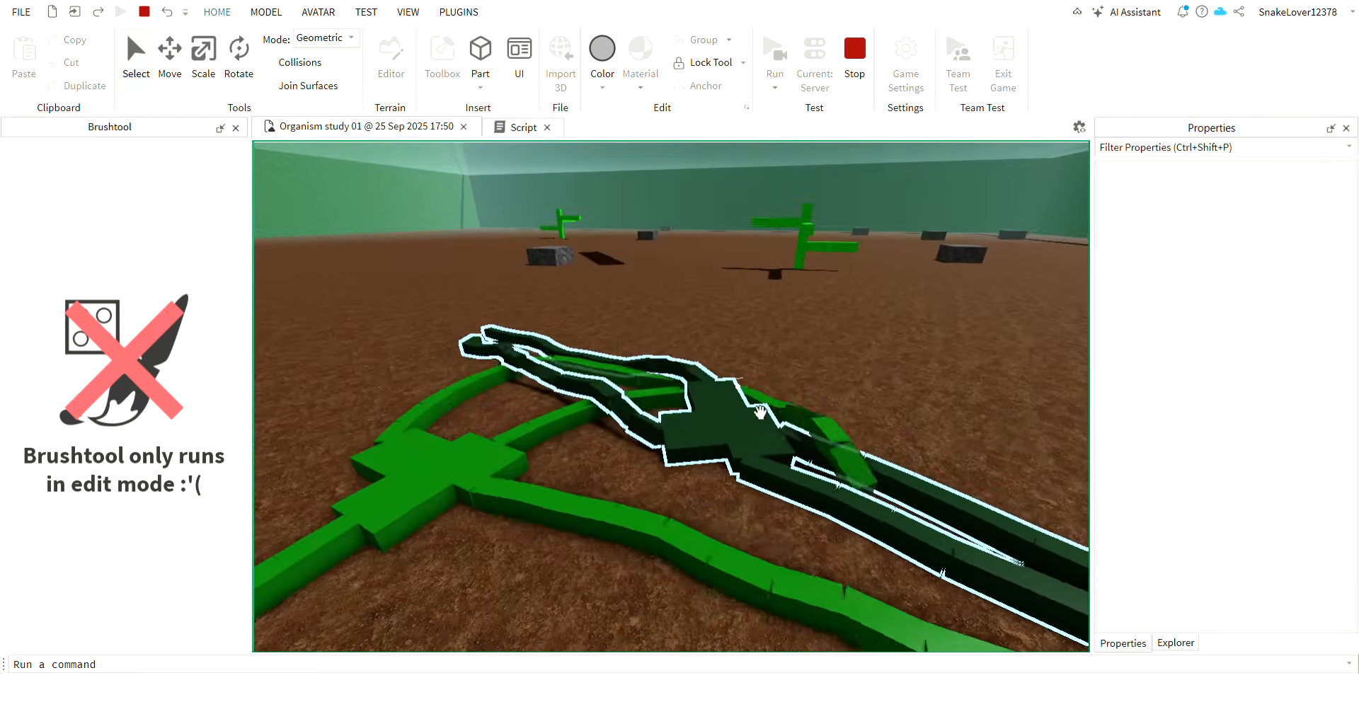
drag(660, 402, 455, 373)
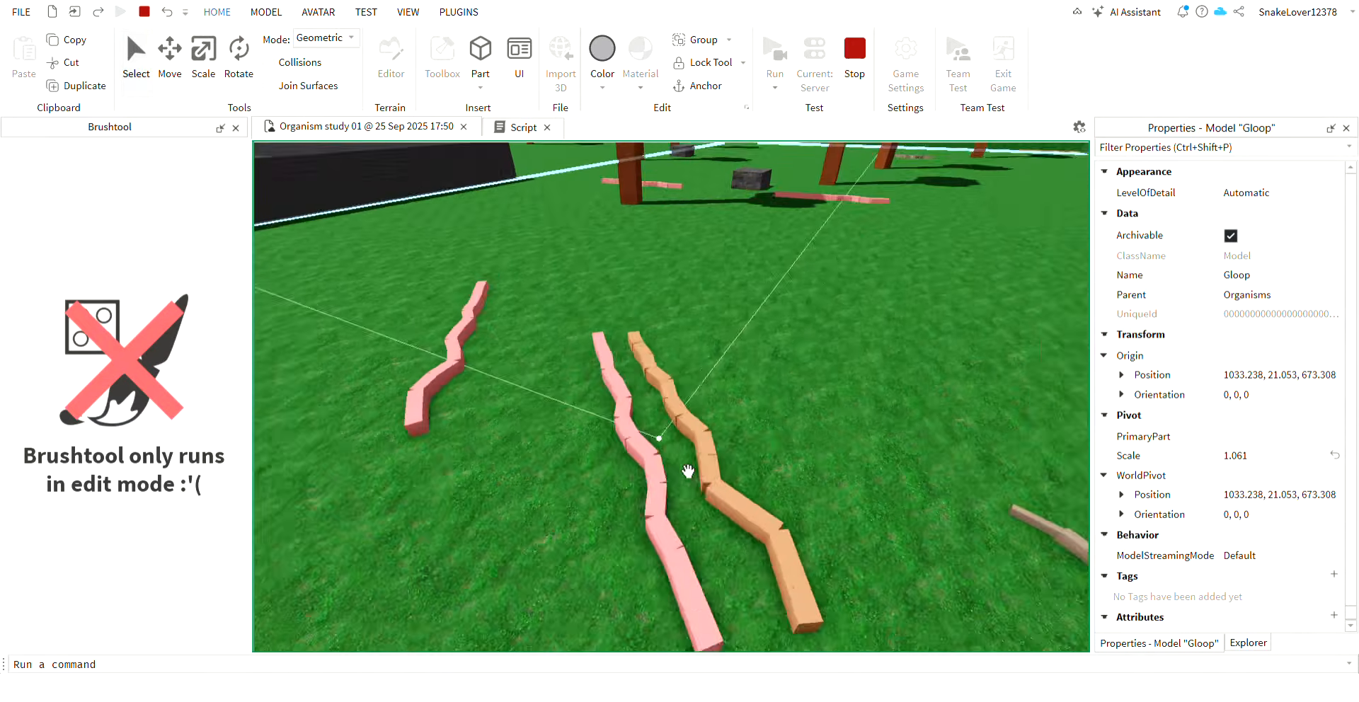
Examine how the pink, orange and brown worms crawl on the grass, and stop the simulation.
right_drag(688, 471, 689, 471)
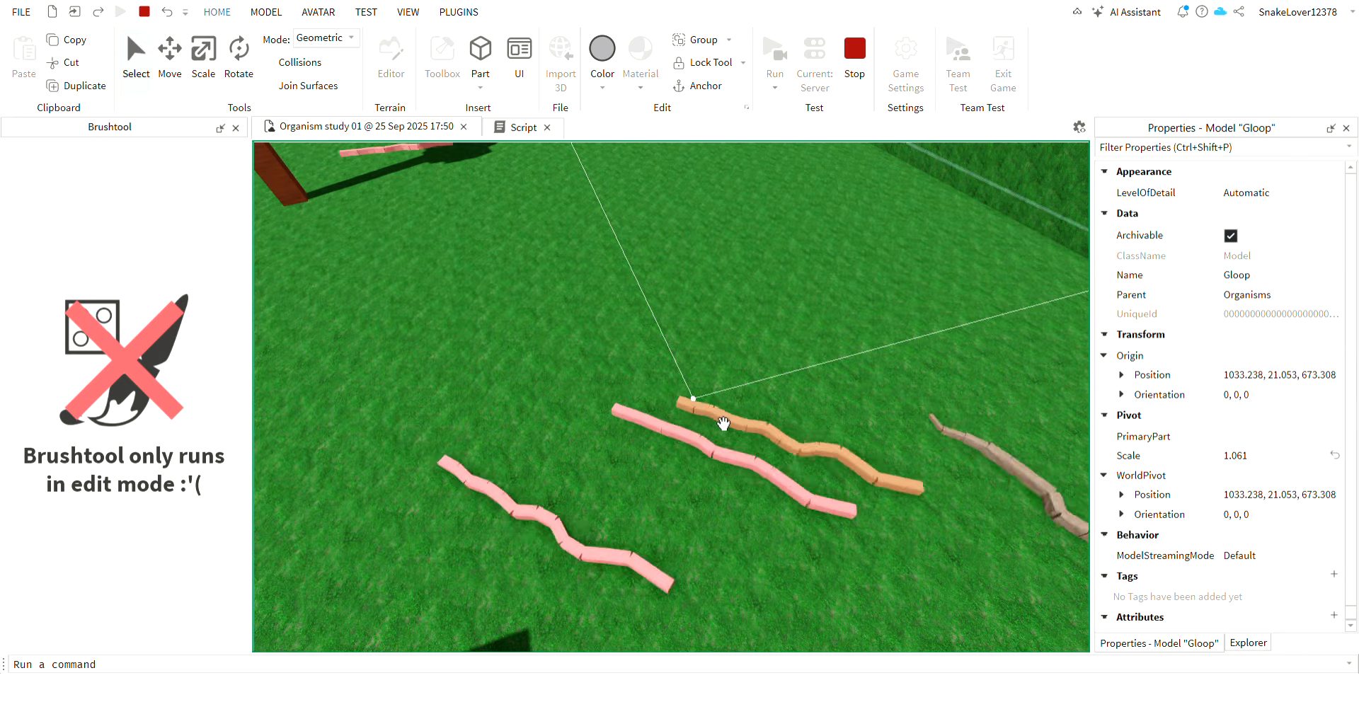
right_drag(1001, 359, 1000, 358)
key(w)
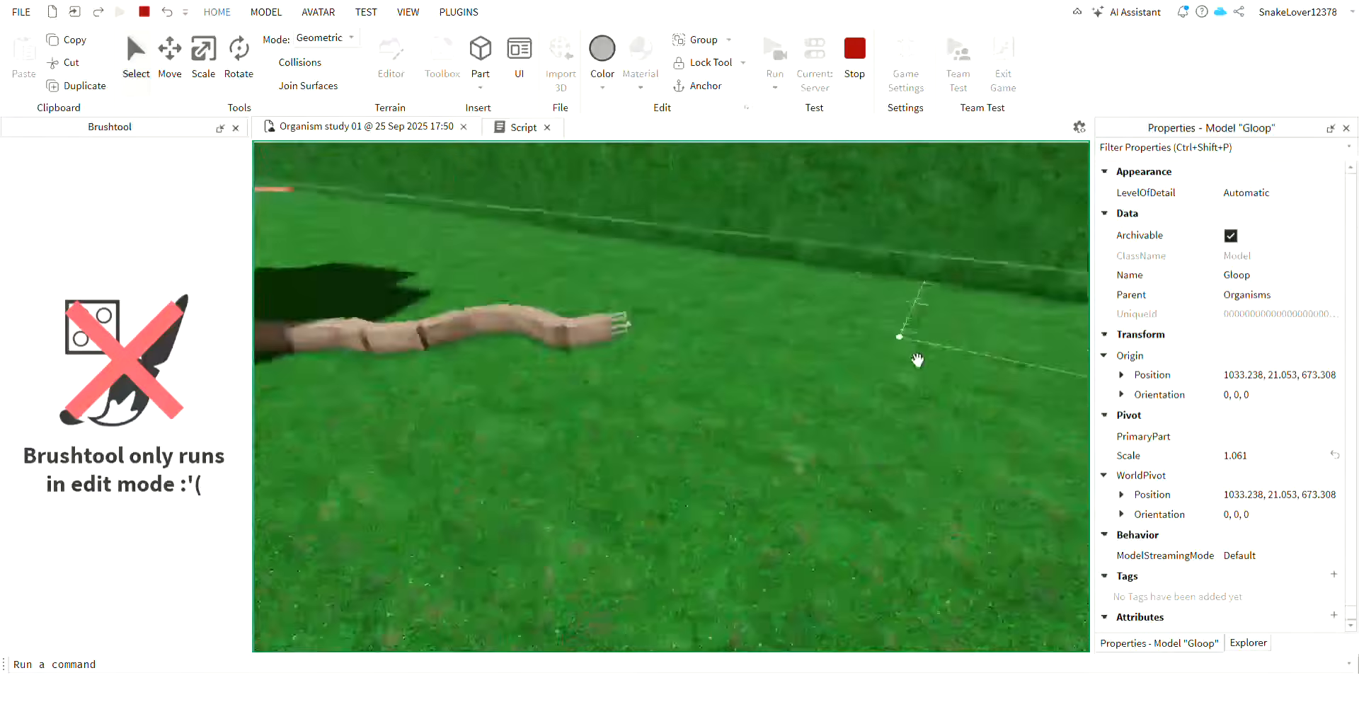
mouse_move(917, 360)
right_down()
mouse_move(893, 338)
mouse_move(918, 360)
right_up()
key(s)
key(s)
key(w)
key(w)
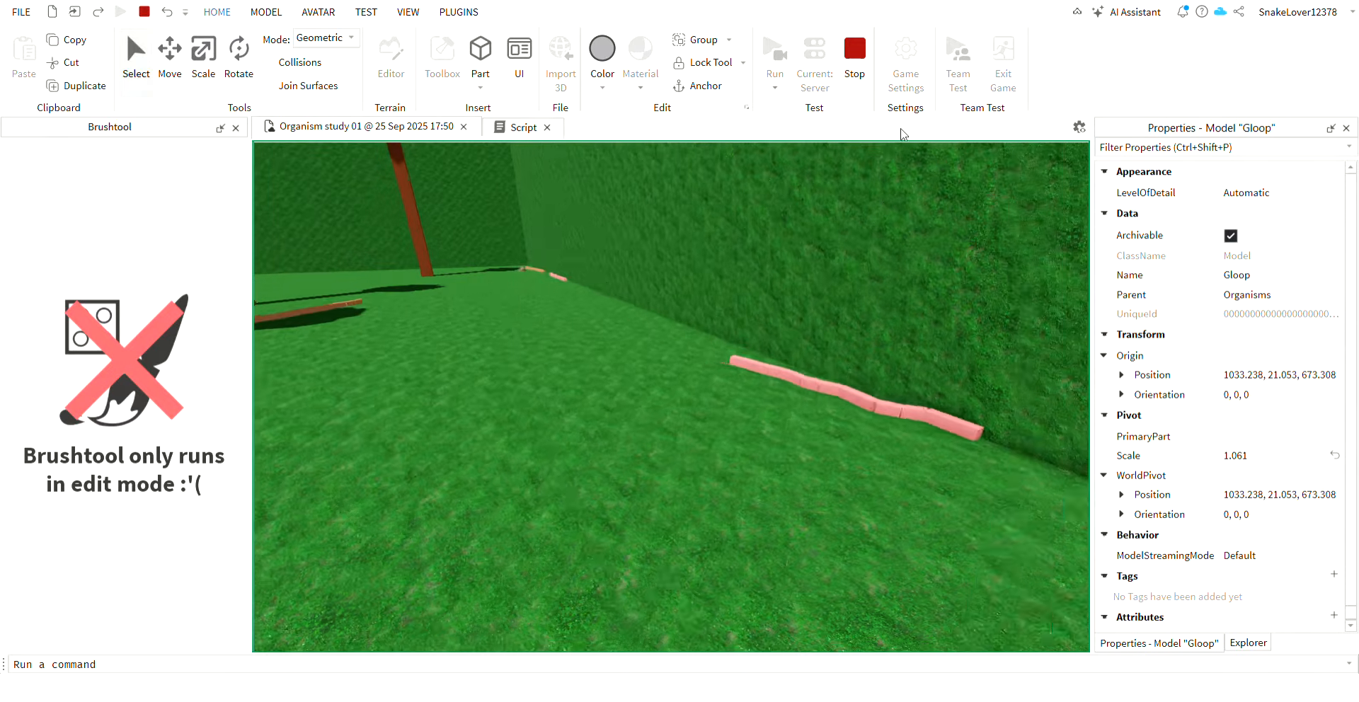
click(865, 56)
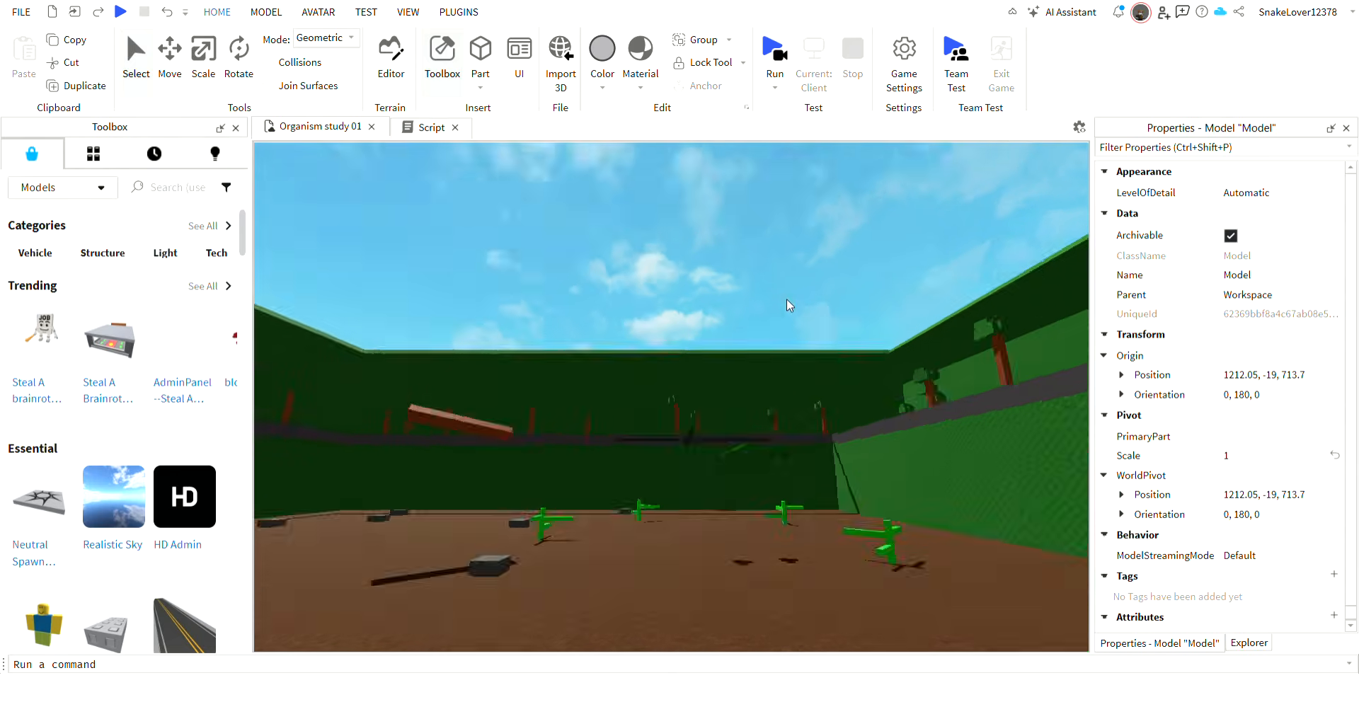
Delete four of the Scrungle models on the grass, keeping one pink and one orange in each group.
key(w)
right_drag(787, 299, 698, 341)
key(w)
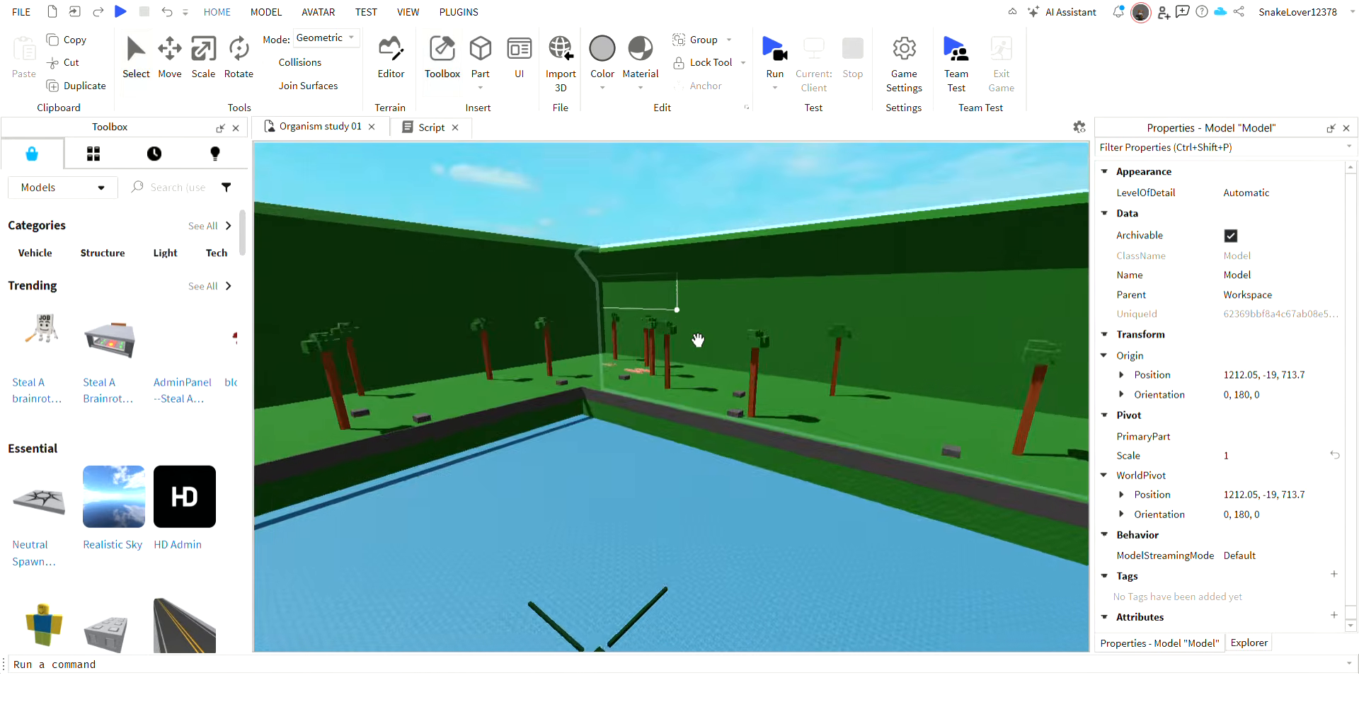
key(w)
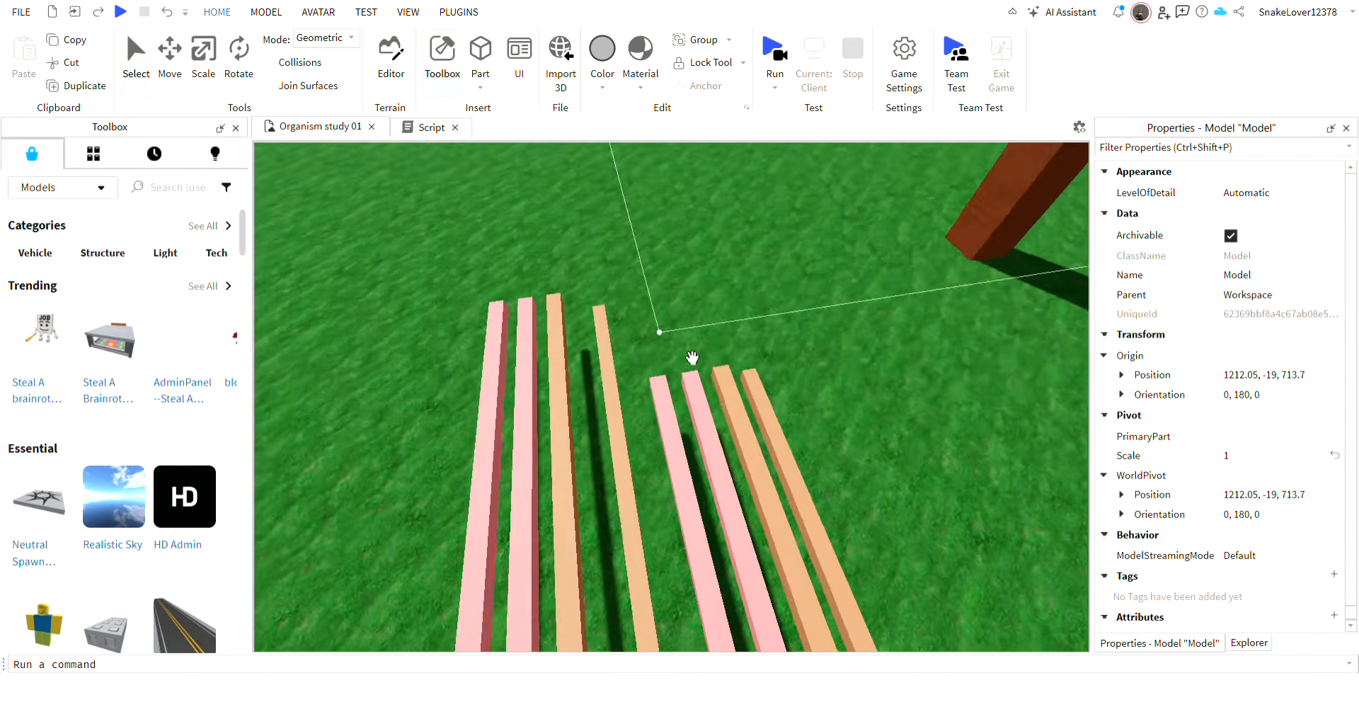
key(Delete)
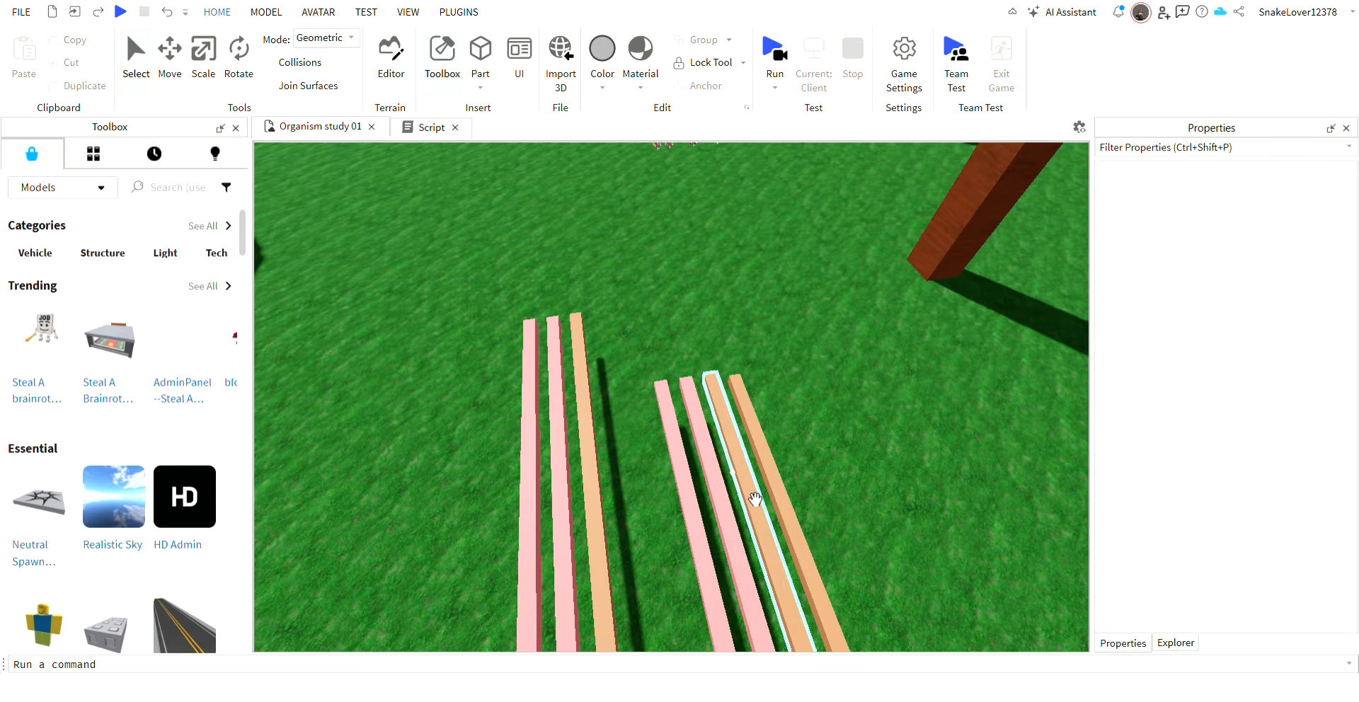
click(736, 497)
click(723, 495)
key(Delete)
click(784, 479)
key(Delete)
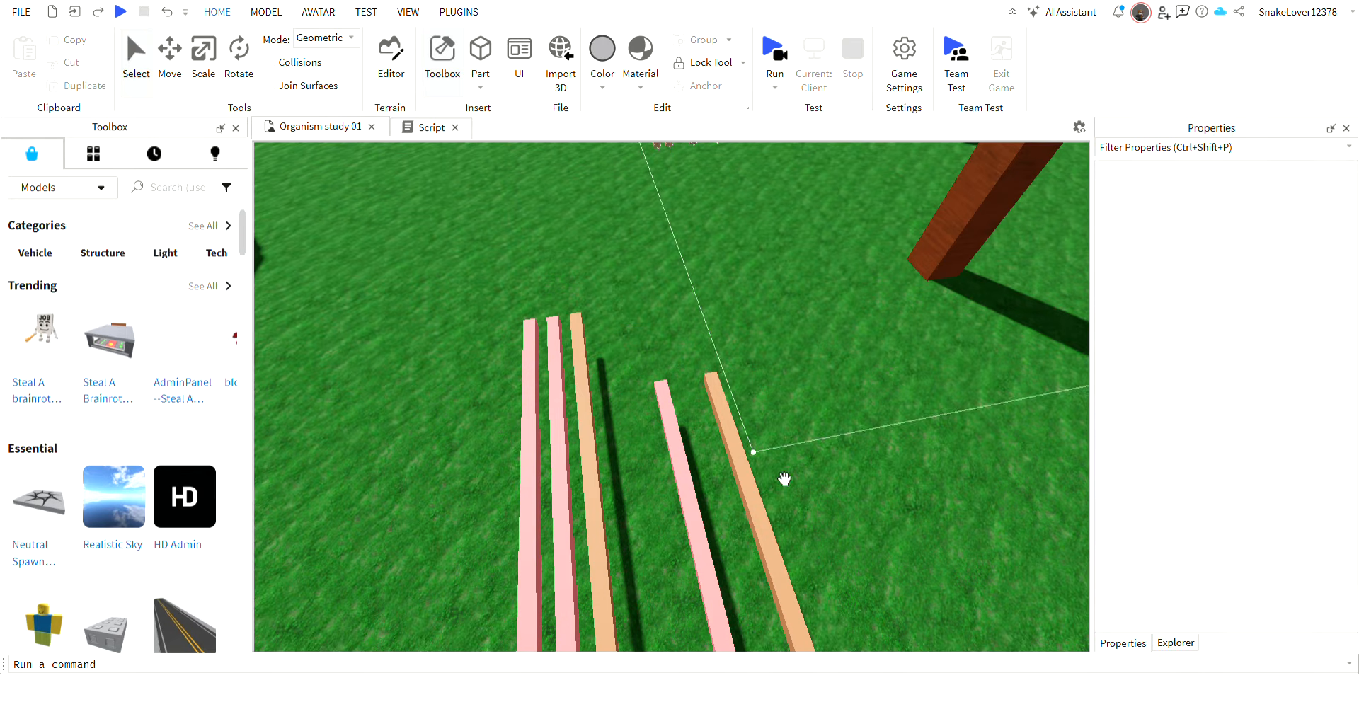
right_drag(753, 339, 752, 342)
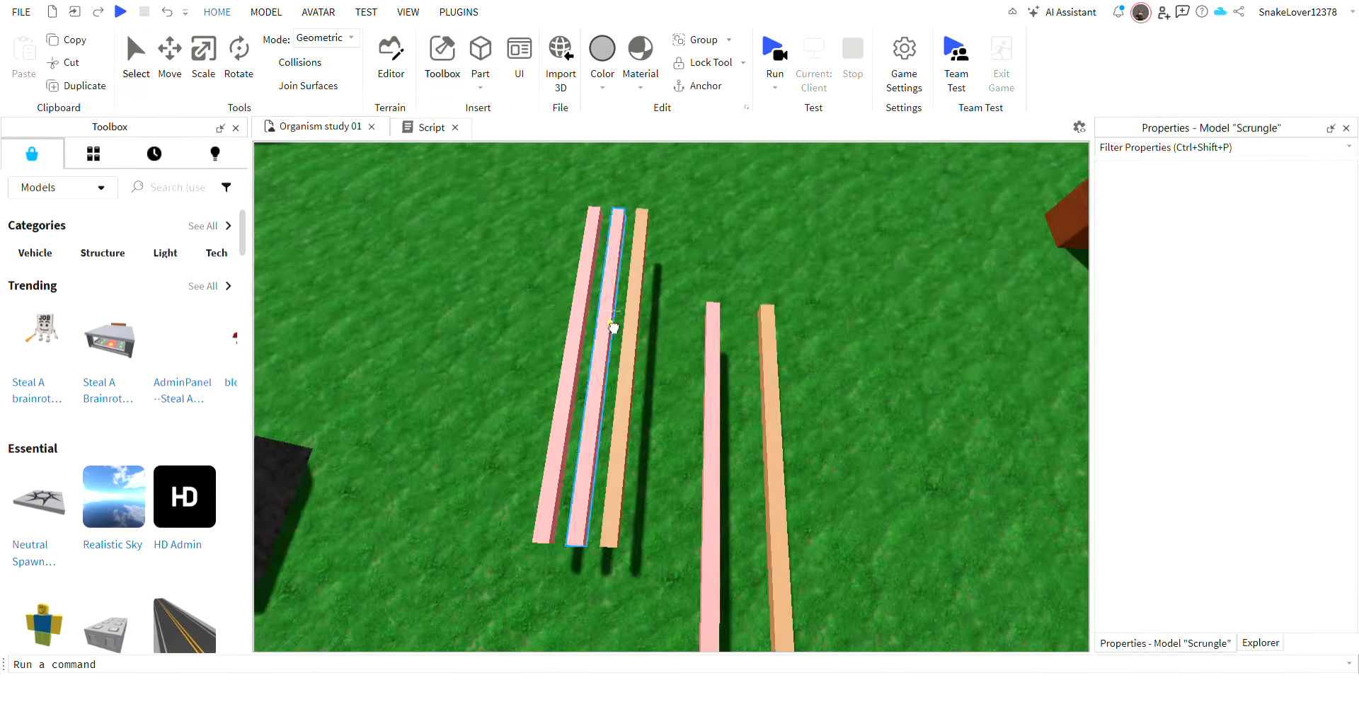
key(Delete)
right_drag(825, 384, 826, 384)
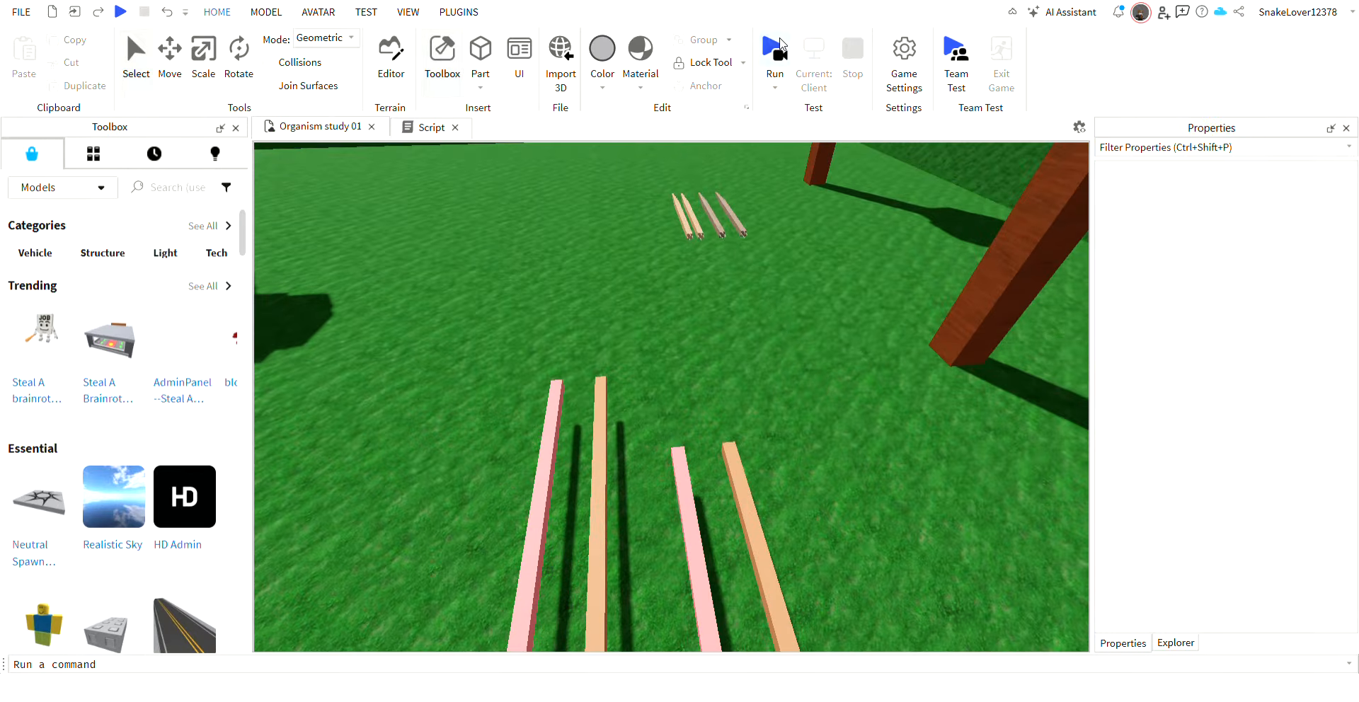
Run the simulation with fewer Scrungles, examine the organisms on the grass and dirt, and stop it.
click(781, 46)
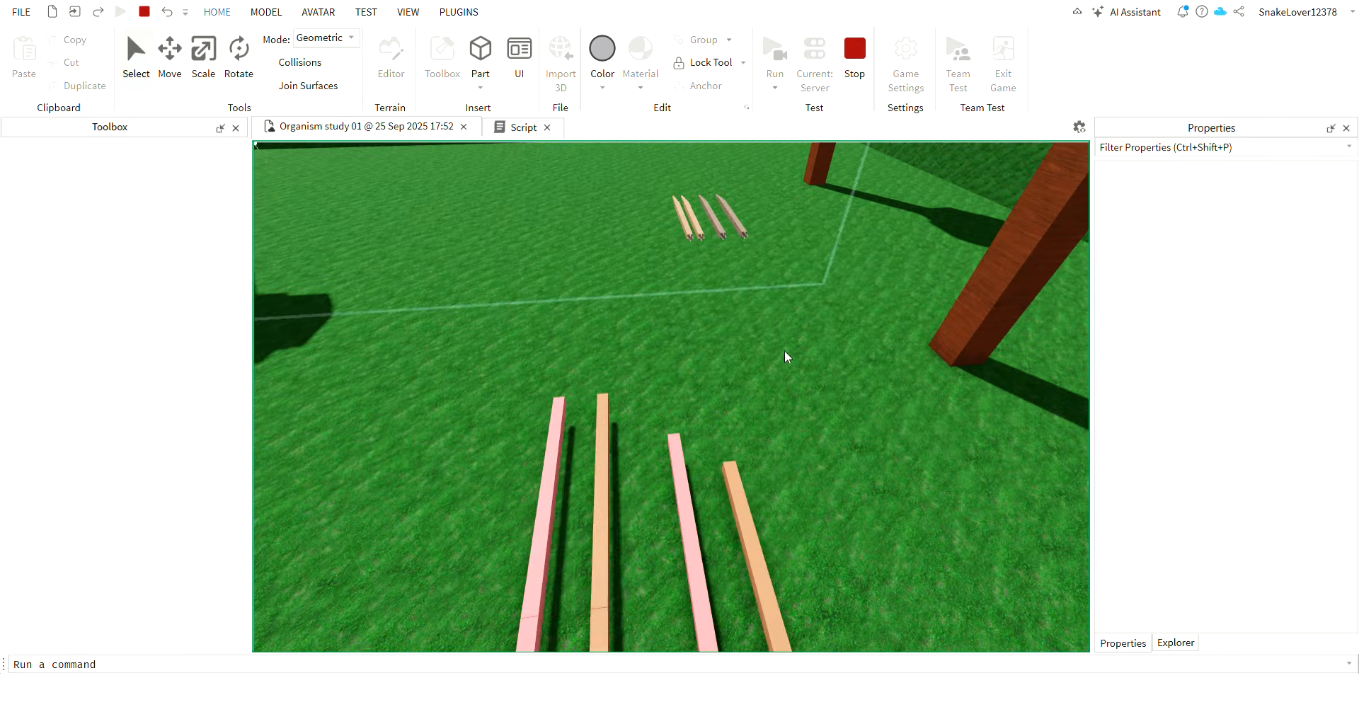
right_drag(781, 384, 767, 382)
key(w)
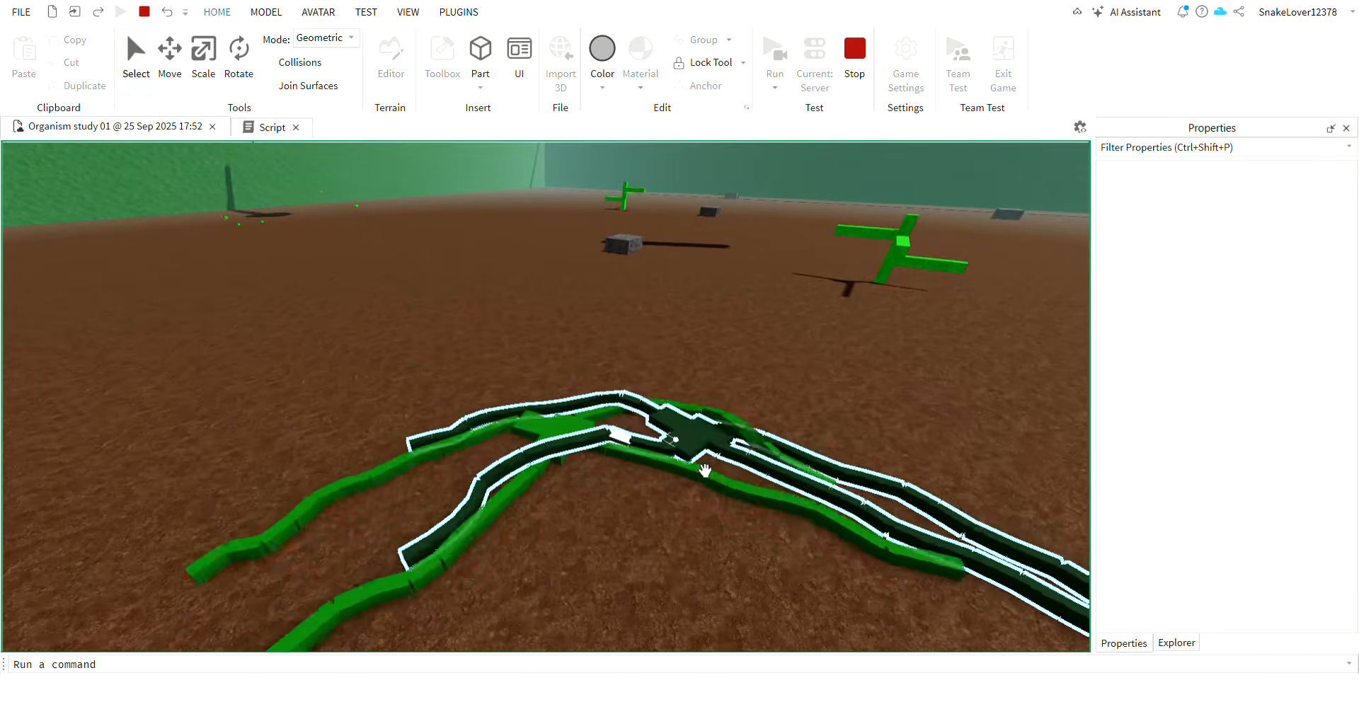
drag(702, 463, 768, 393)
drag(586, 473, 727, 417)
right_drag(727, 417, 727, 417)
drag(727, 417, 727, 417)
mouse_move(727, 417)
right_down()
mouse_move(727, 398)
mouse_move(752, 408)
mouse_move(743, 417)
right_up()
key(w)
key(w)
click(855, 51)
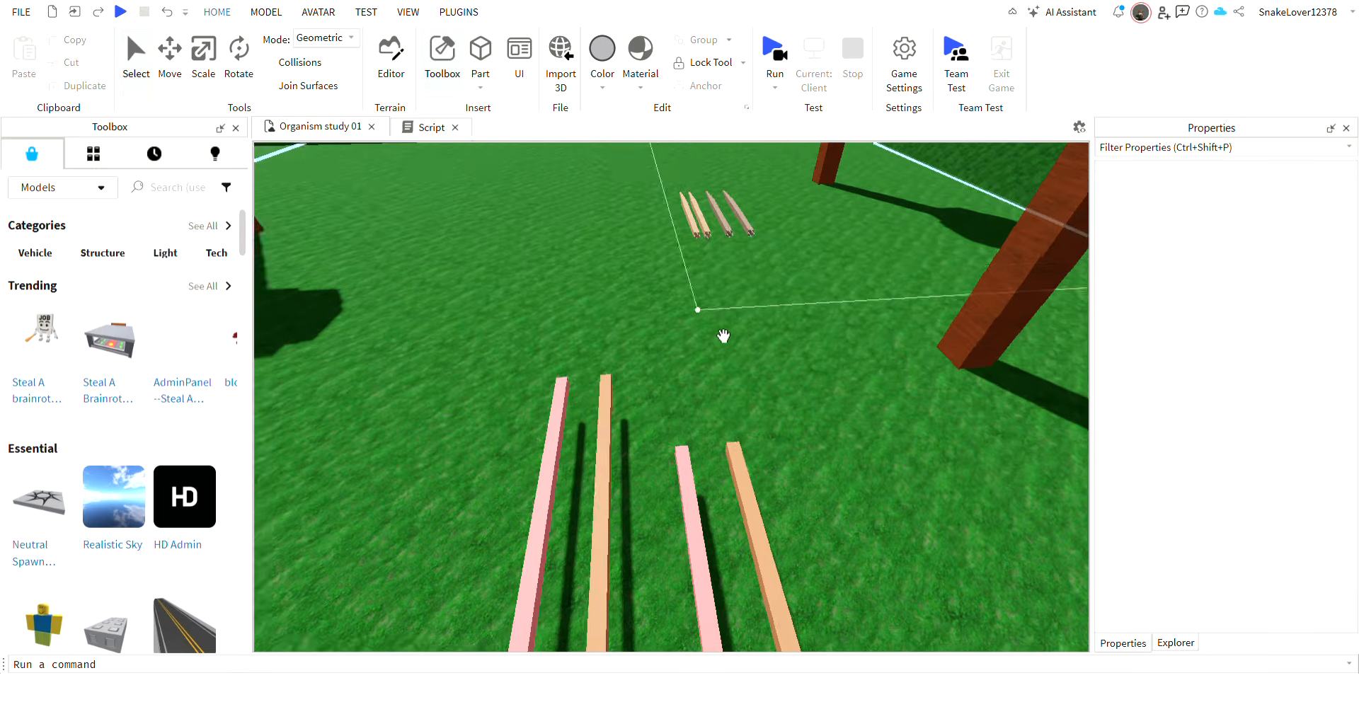
Delete the surplus Scrimblo models from the stacked rows above the dirt floor, keeping four.
key(w)
right_drag(722, 334, 613, 392)
key(w)
key(w)
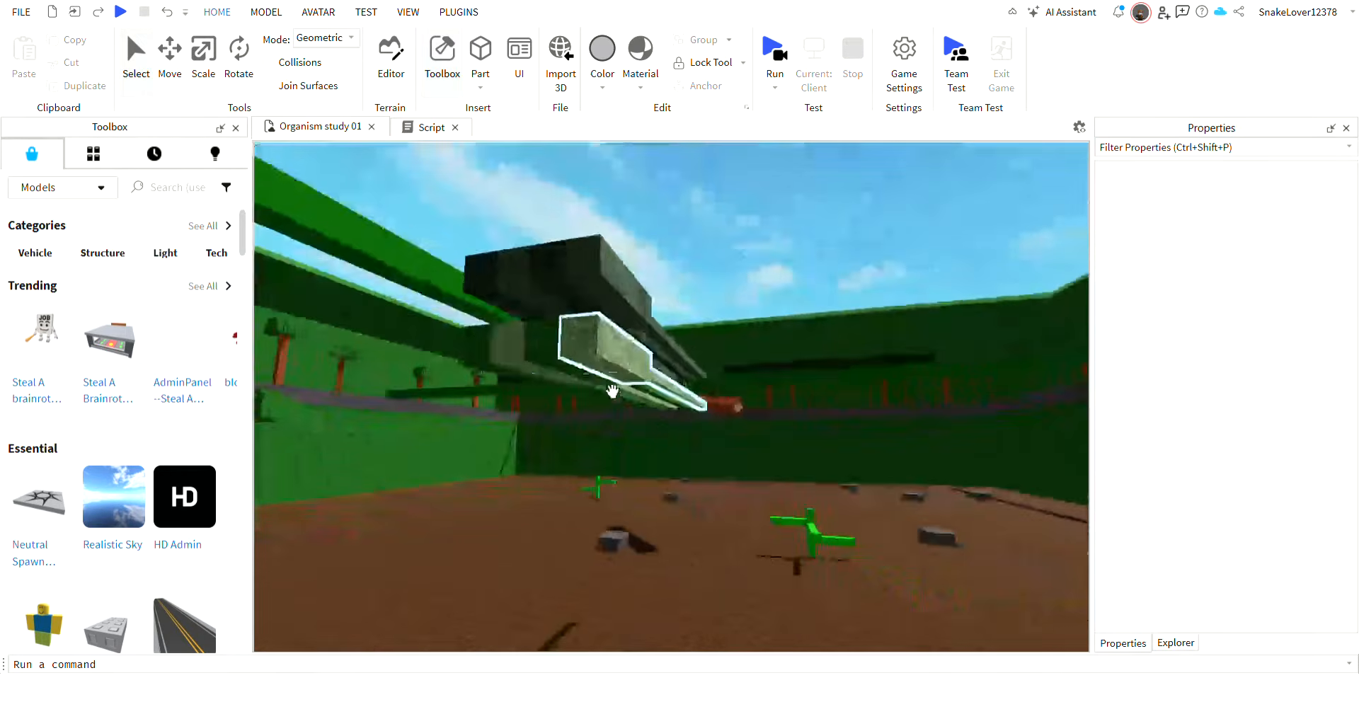
click(731, 353)
key(Delete)
click(726, 289)
key(Delete)
click(693, 329)
key(Delete)
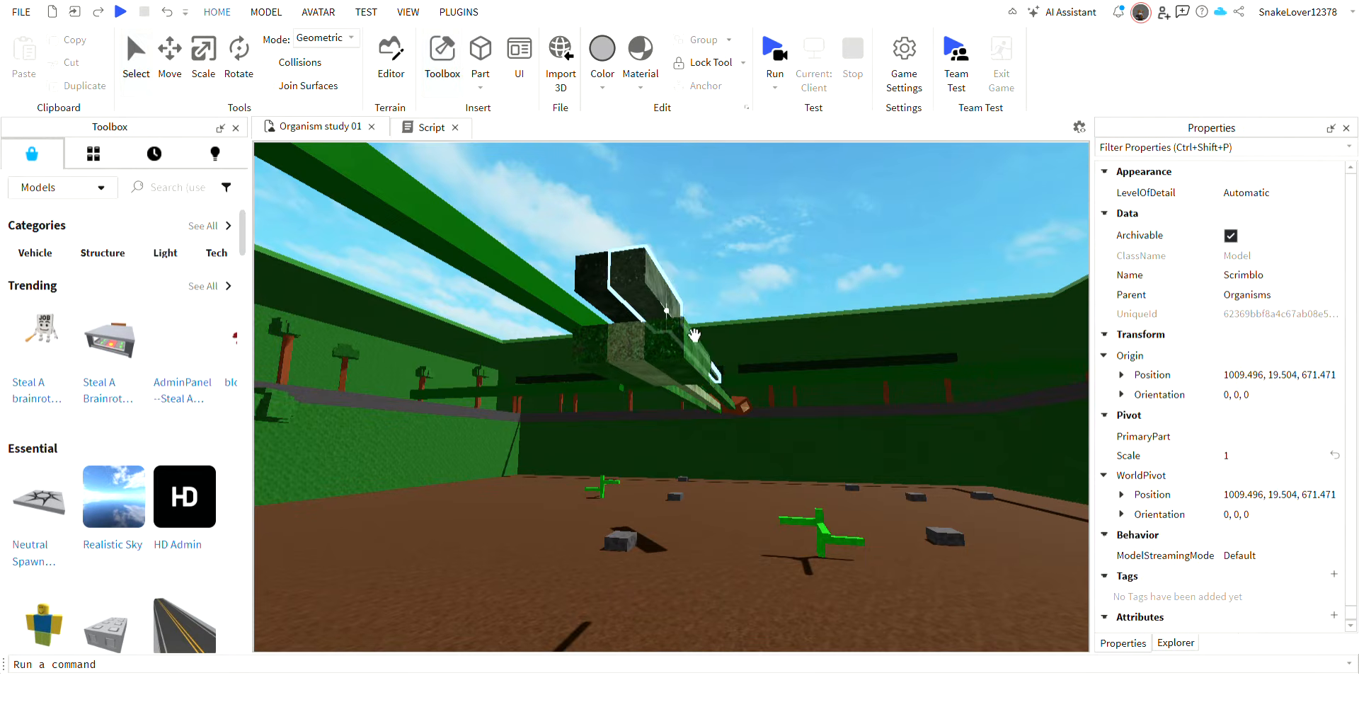
Run the simulation again and follow the remaining organisms around the dirt-floored enclosure.
click(762, 75)
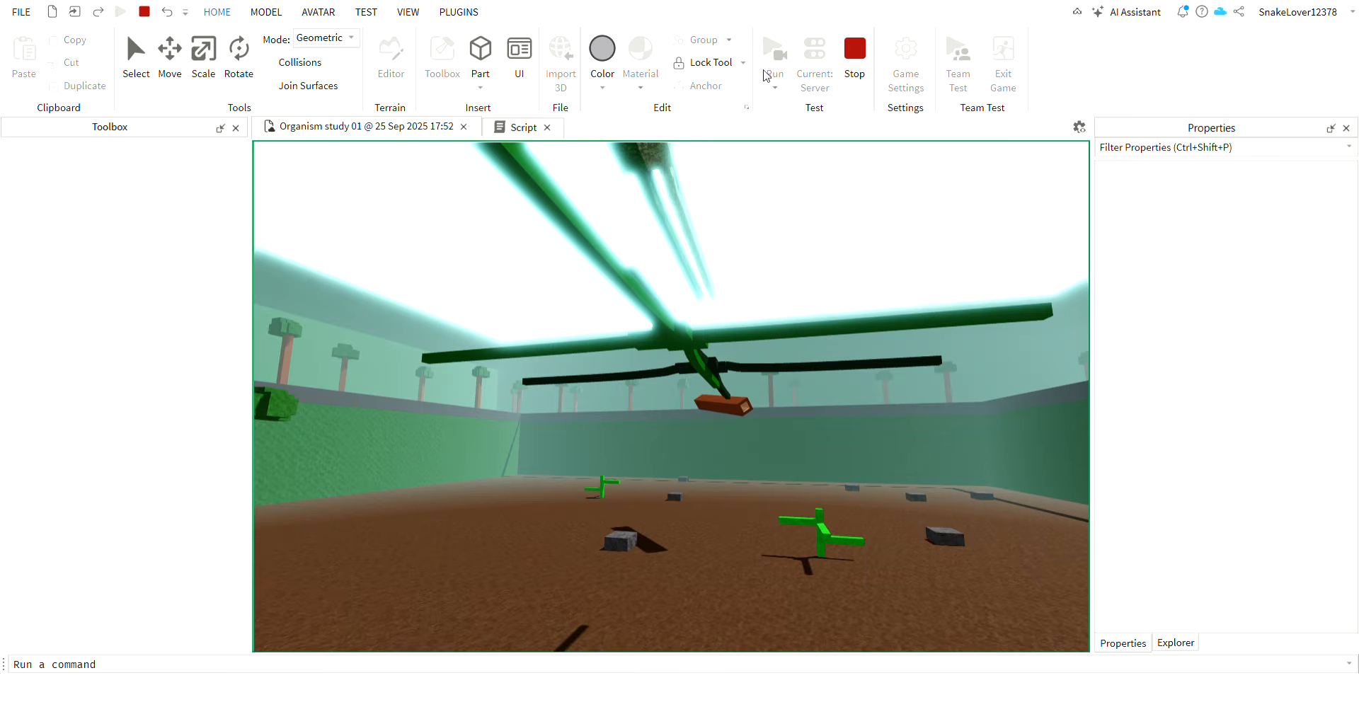
mouse_move(714, 197)
right_down()
mouse_move(741, 227)
mouse_move(725, 244)
right_up()
key(w)
key(w)
key(s)
key(w)
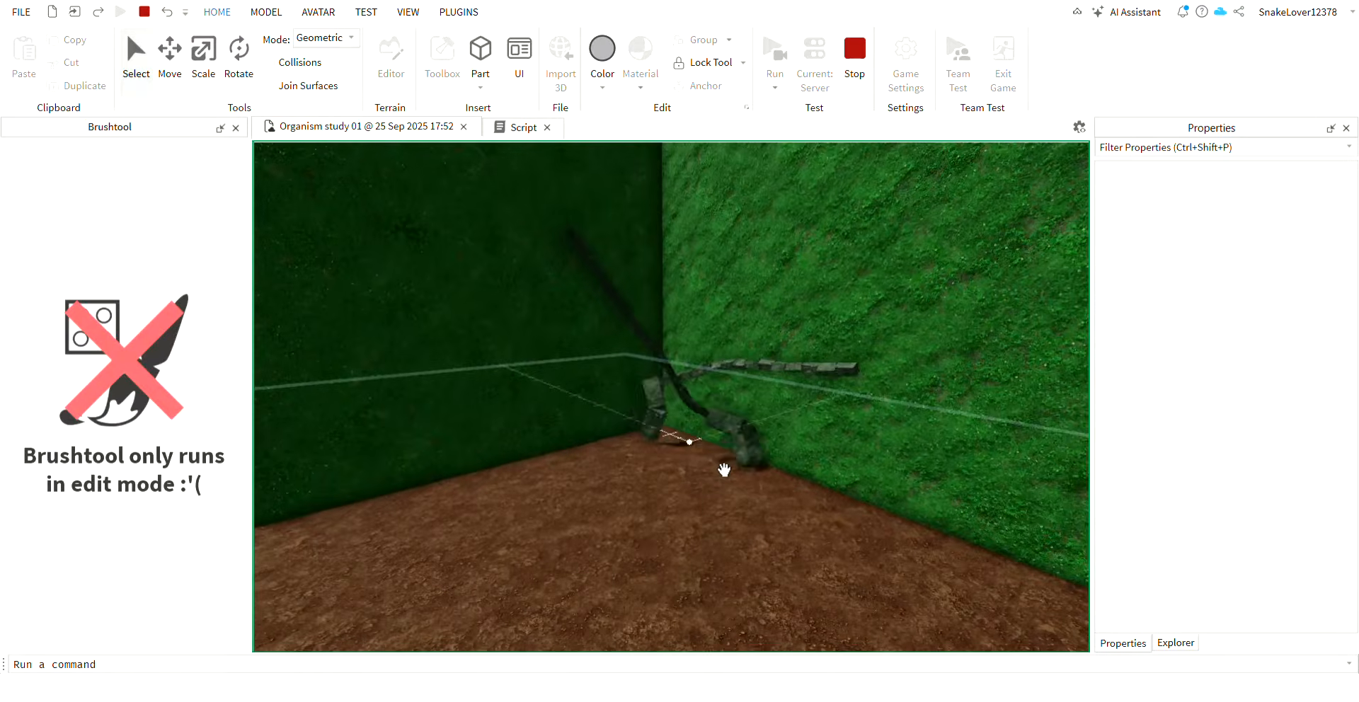
Examine the segmented organisms crawling in the corner of the dirt enclosure, and stop the simulation.
right_drag(724, 470, 733, 428)
key(w)
key(w)
key(w)
key(w)
key(w)
key(w)
right_drag(665, 383, 696, 414)
key(w)
key(w)
key(w)
click(870, 71)
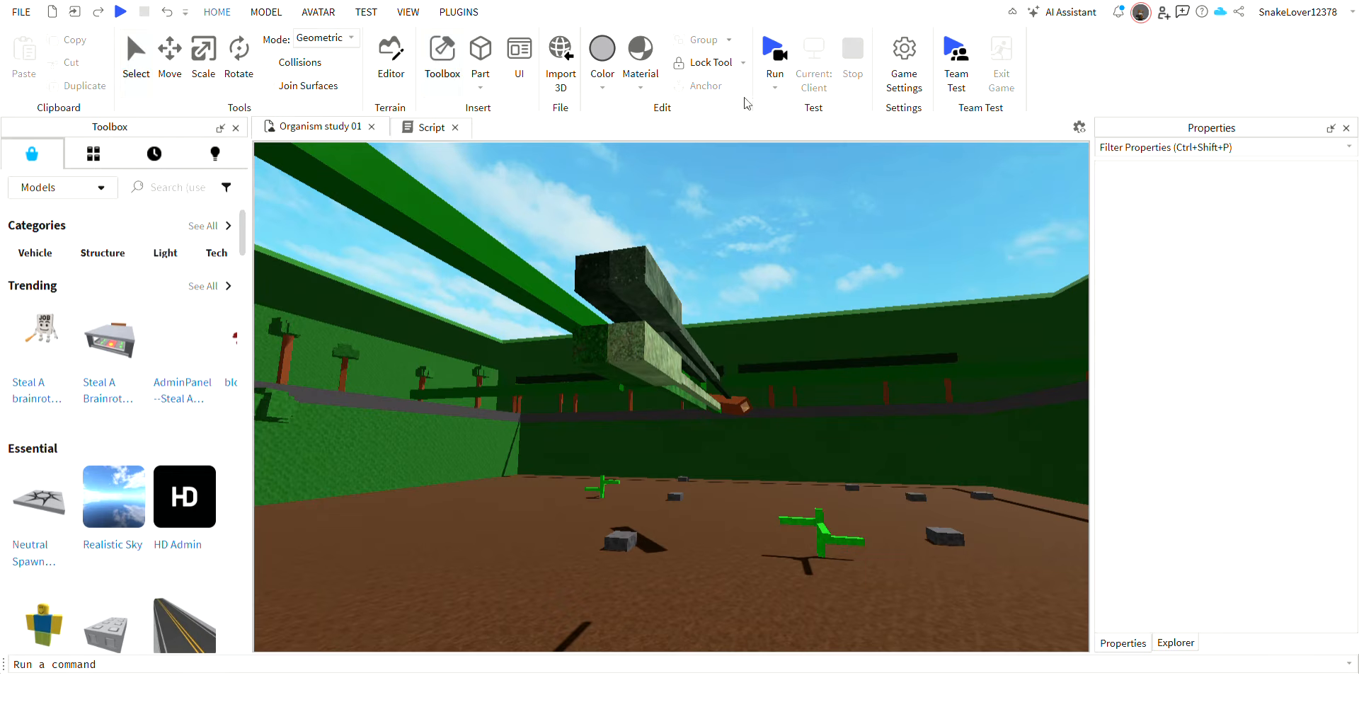
Move one pink Scrungle away from its group on the grass and show it in the object hierarchy.
key(w)
right_drag(734, 356, 712, 389)
key(w)
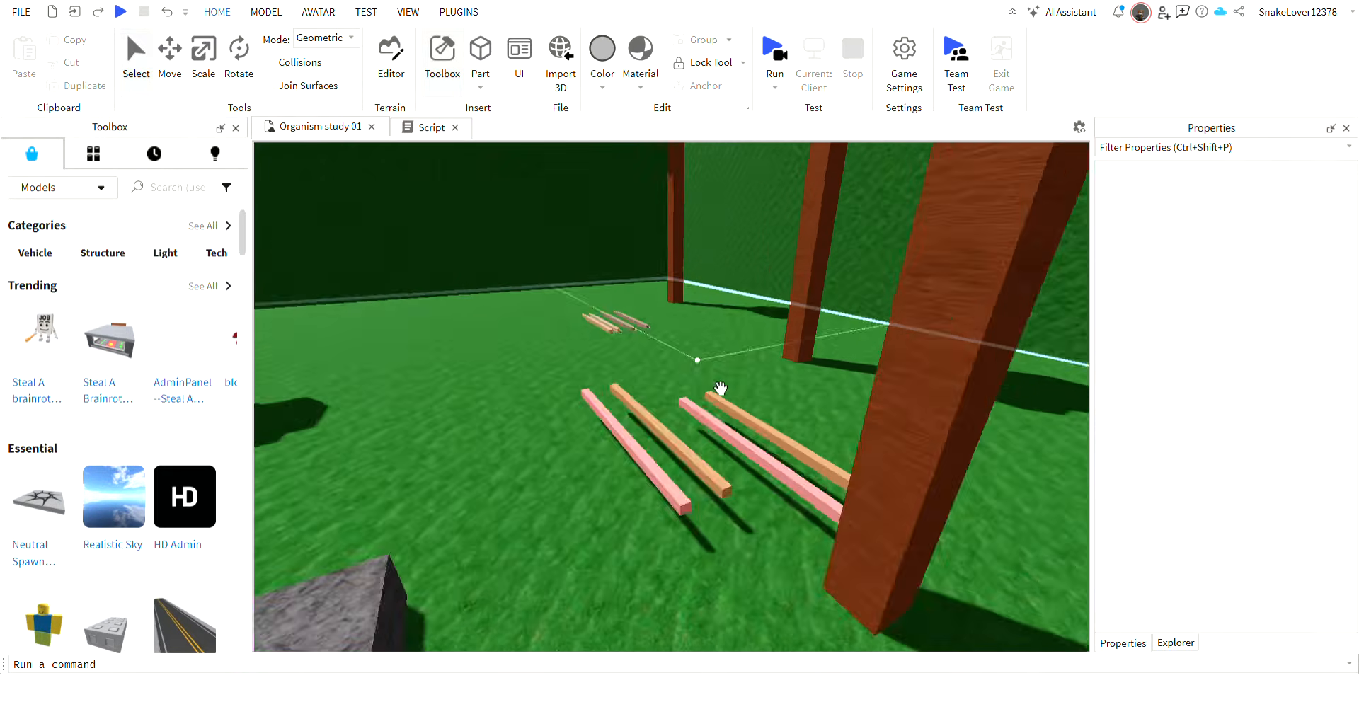
key(a)
drag(549, 578, 469, 439)
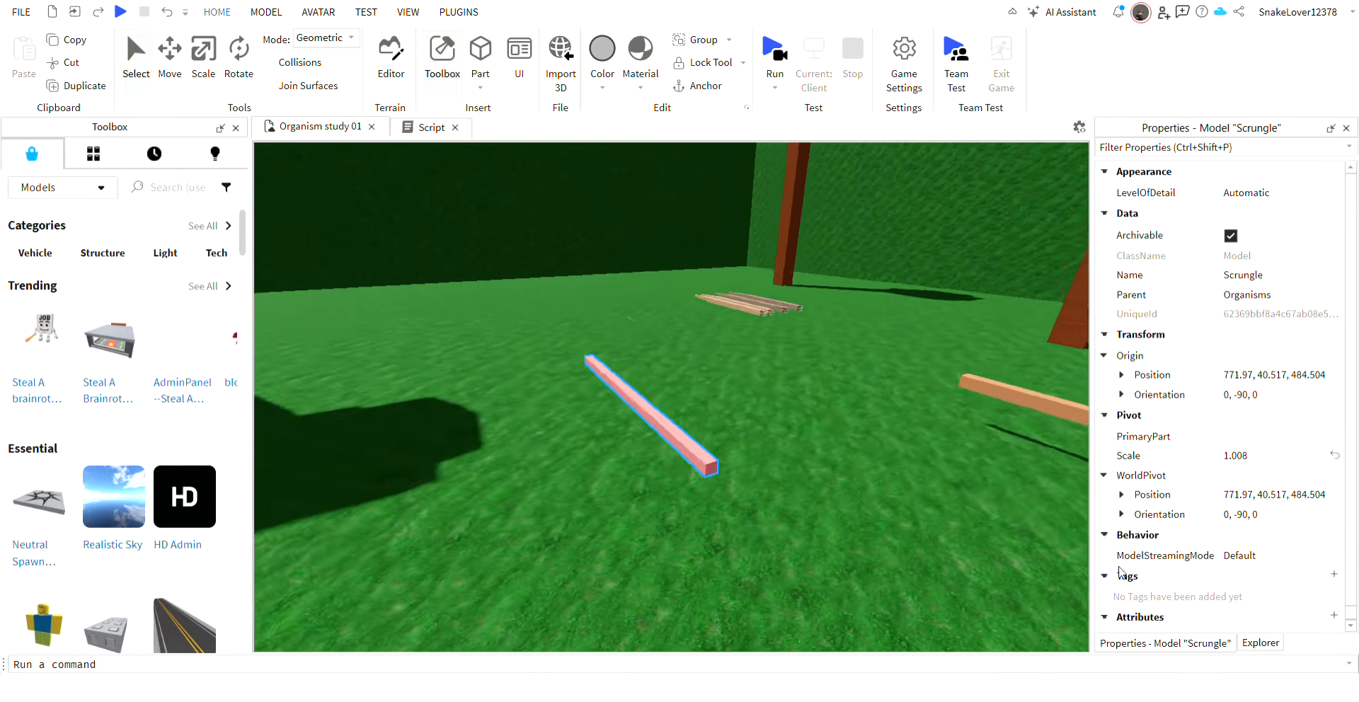
click(1272, 641)
Carry the selected pink Scrungle out of the grass enclosure toward the small dark building.
key(d)
right_drag(857, 470, 857, 470)
key(w)
drag(737, 449, 733, 350)
right_drag(734, 438, 733, 350)
drag(733, 349, 745, 331)
right_drag(734, 349, 745, 332)
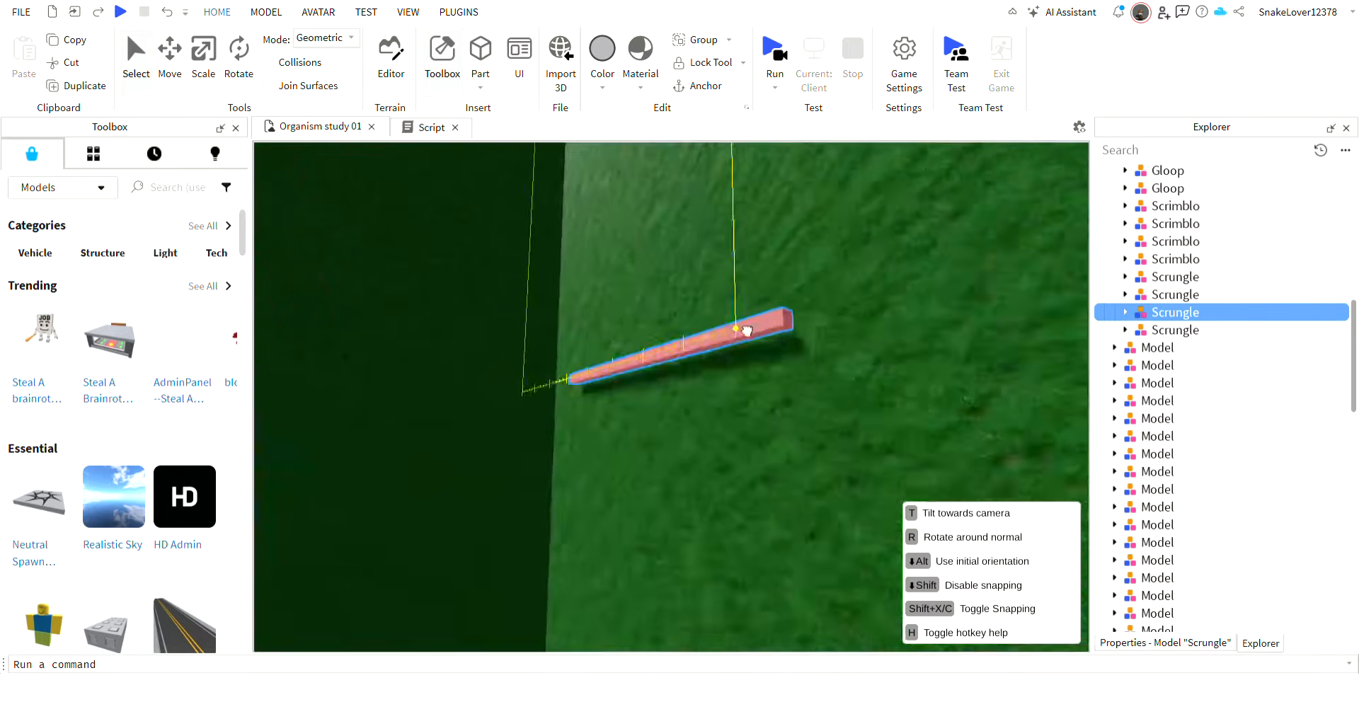
drag(744, 332, 716, 378)
right_drag(745, 331, 716, 378)
drag(716, 378, 724, 484)
drag(734, 360, 741, 354)
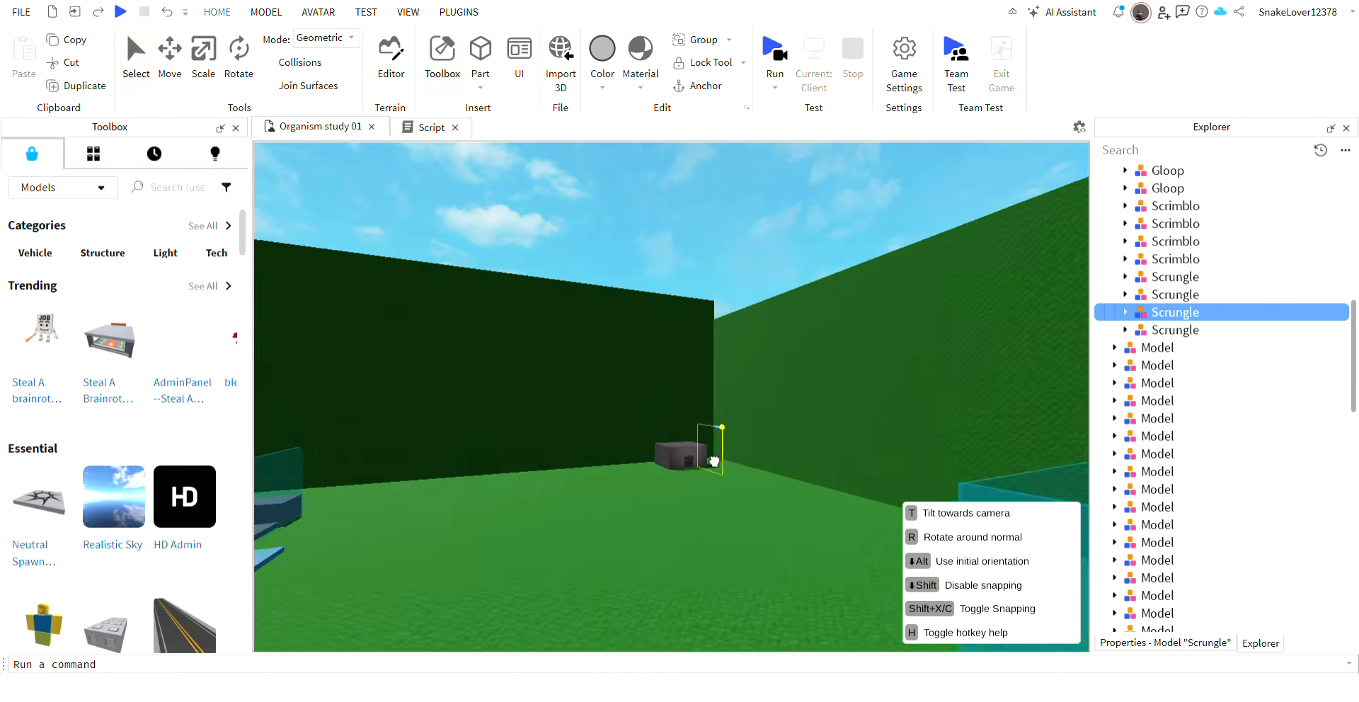
Place the pink Scrungle inside the grey room, on the floor in front of the green-fronted tank.
drag(691, 490, 814, 511)
key(s)
right_drag(814, 511, 814, 494)
key(w)
drag(689, 334, 694, 528)
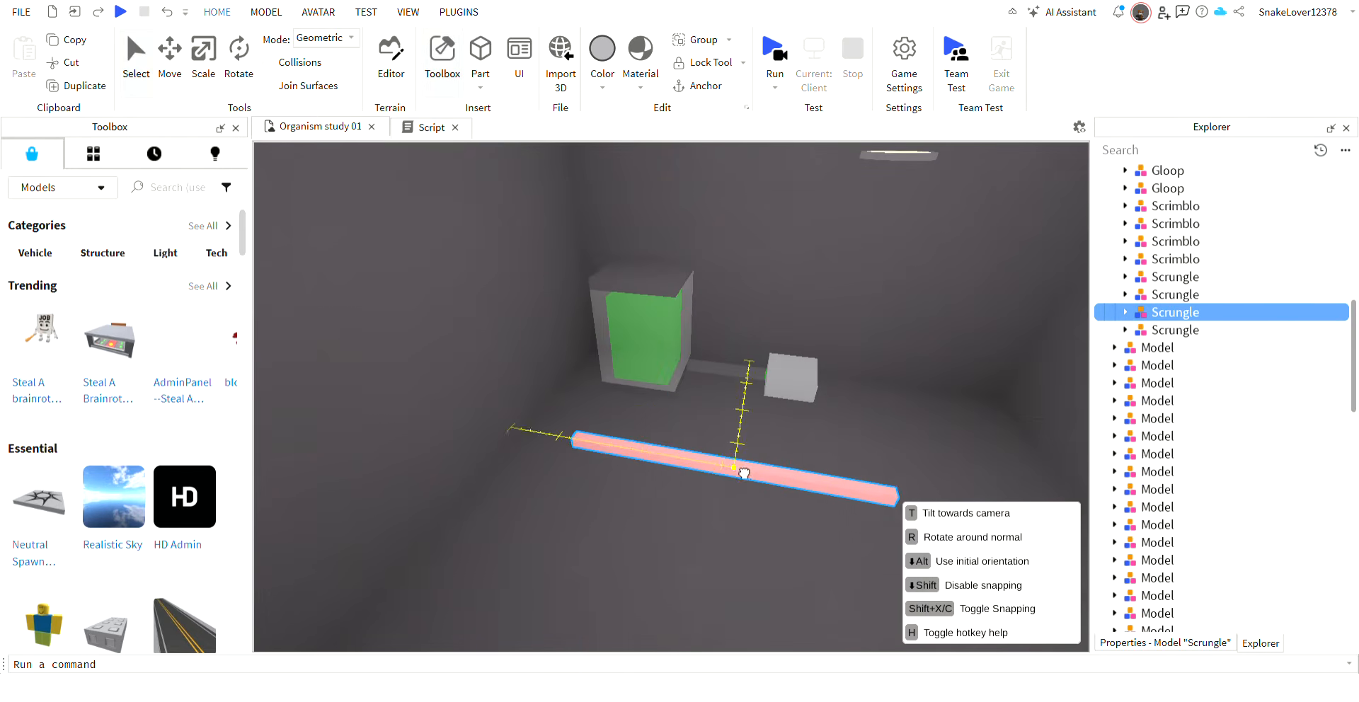
right_drag(764, 472, 765, 471)
key(s)
click(811, 487)
key(w)
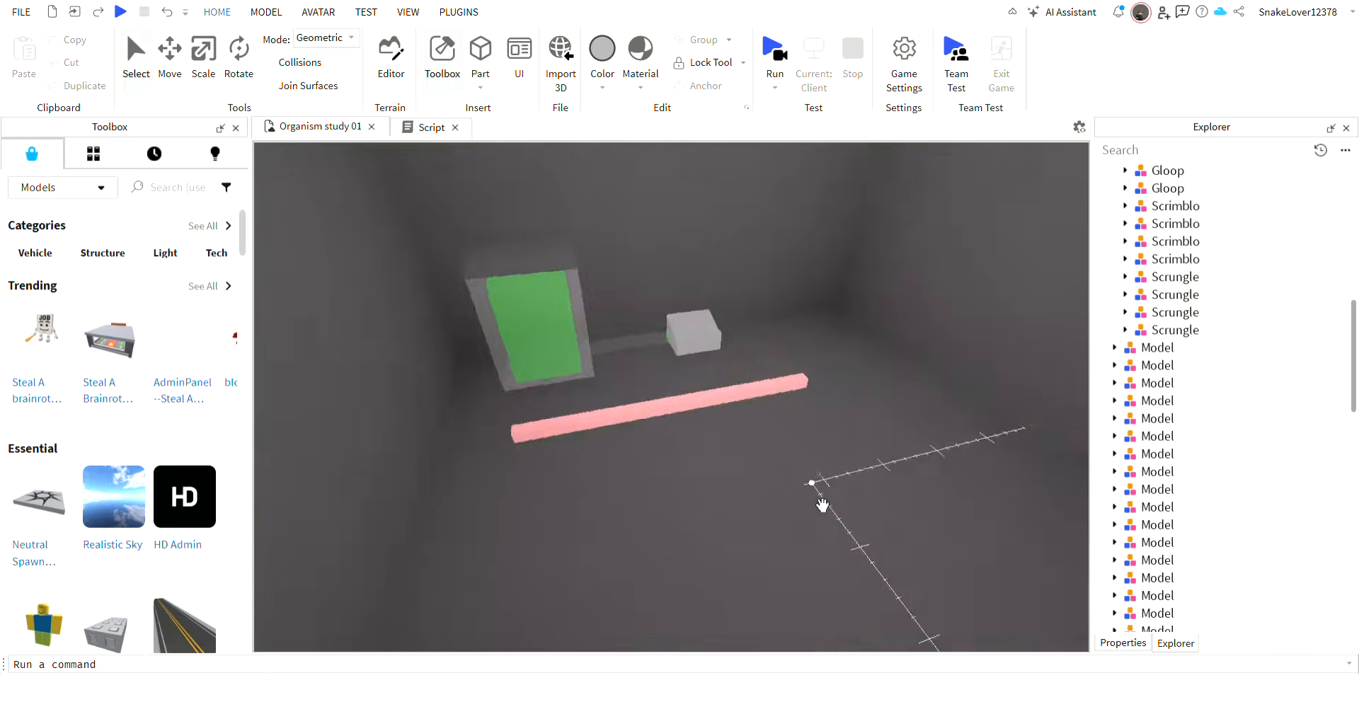
Look over the open terrain outside the grey room, including the tree area and the water areas.
mouse_move(824, 504)
right_down()
mouse_move(839, 513)
mouse_move(811, 487)
right_up()
key(s)
key(w)
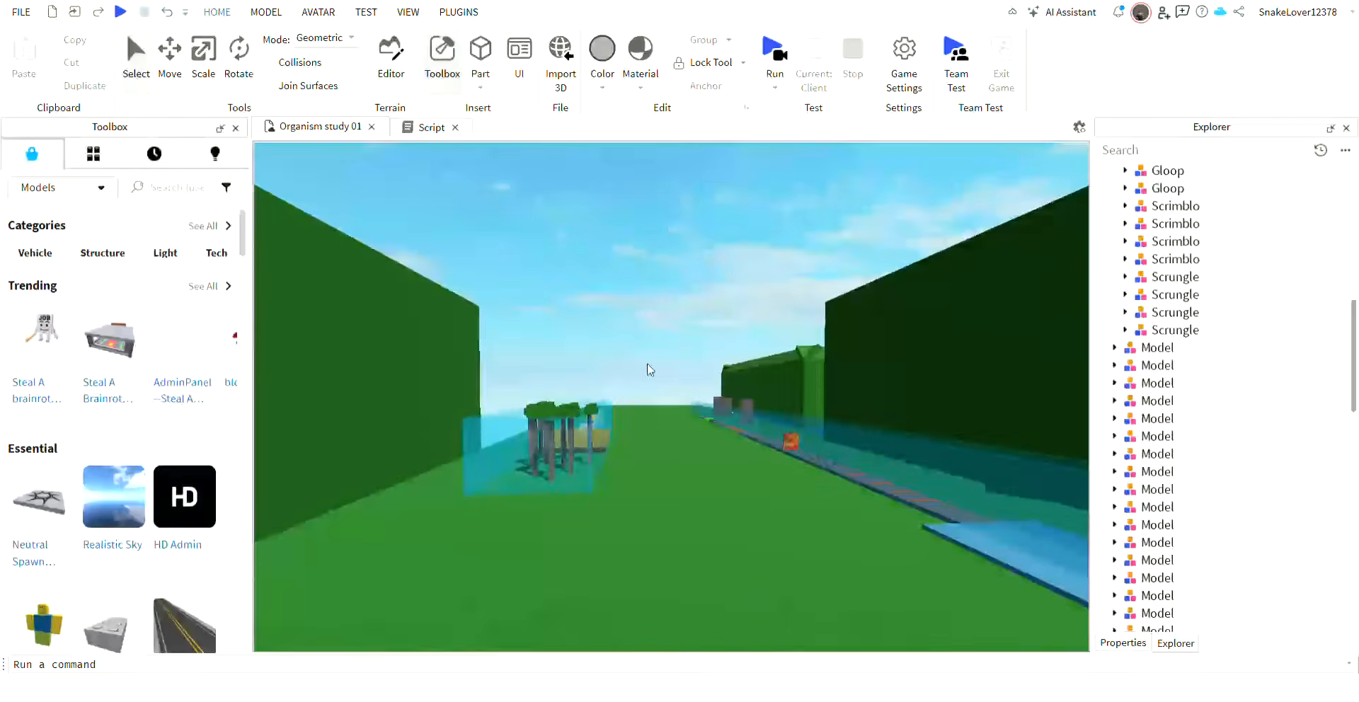
key(w)
right_drag(644, 362, 659, 408)
key(w)
key(w)
Select the pink Scrungle in the grey room and raise it 4 studs above the floor.
key(s)
key(a)
drag(680, 432, 853, 291)
key(ctrl+2)
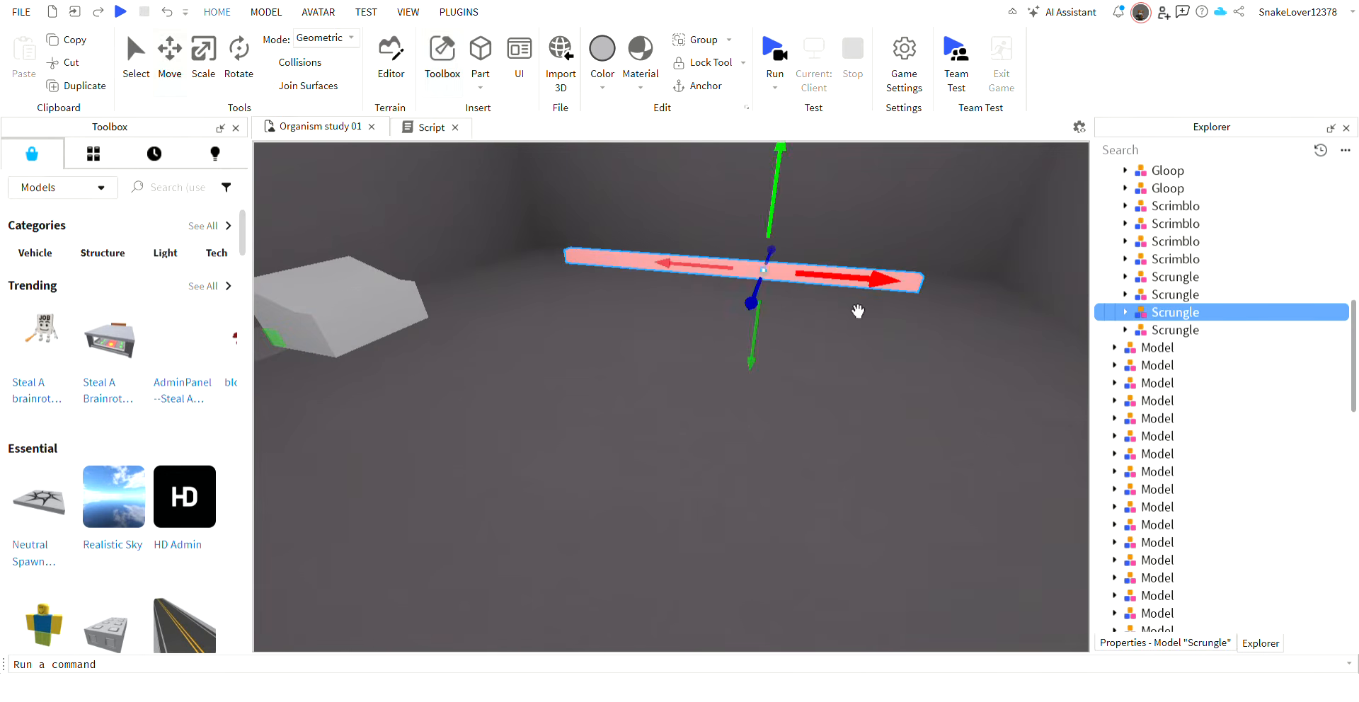
right_drag(859, 309, 814, 347)
key(w)
drag(802, 363, 811, 291)
key(s)
key(d)
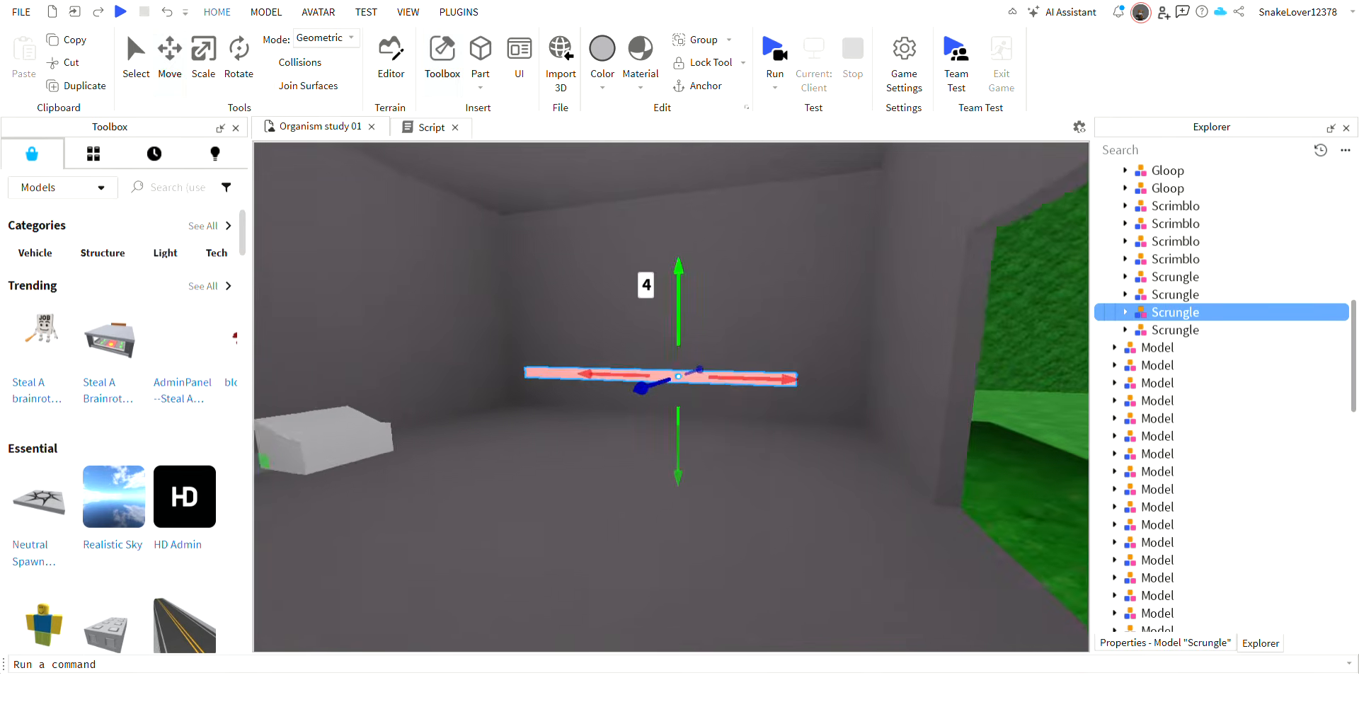
Create a rope constraint between a segment of the raised Scrungle and the ceiling of the grey room.
key(w)
scroll(877, 13, down, 1)
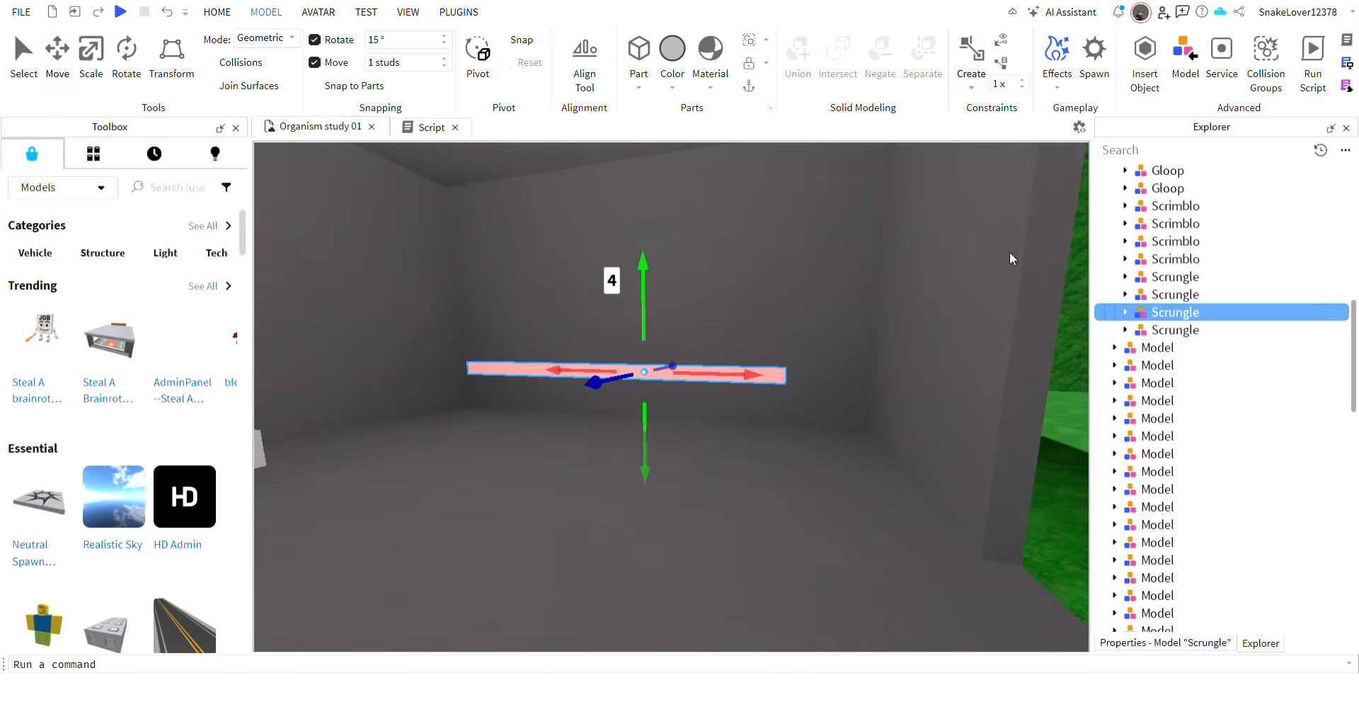
scroll(678, 366, up, 5)
click(741, 434)
right_drag(743, 432, 743, 415)
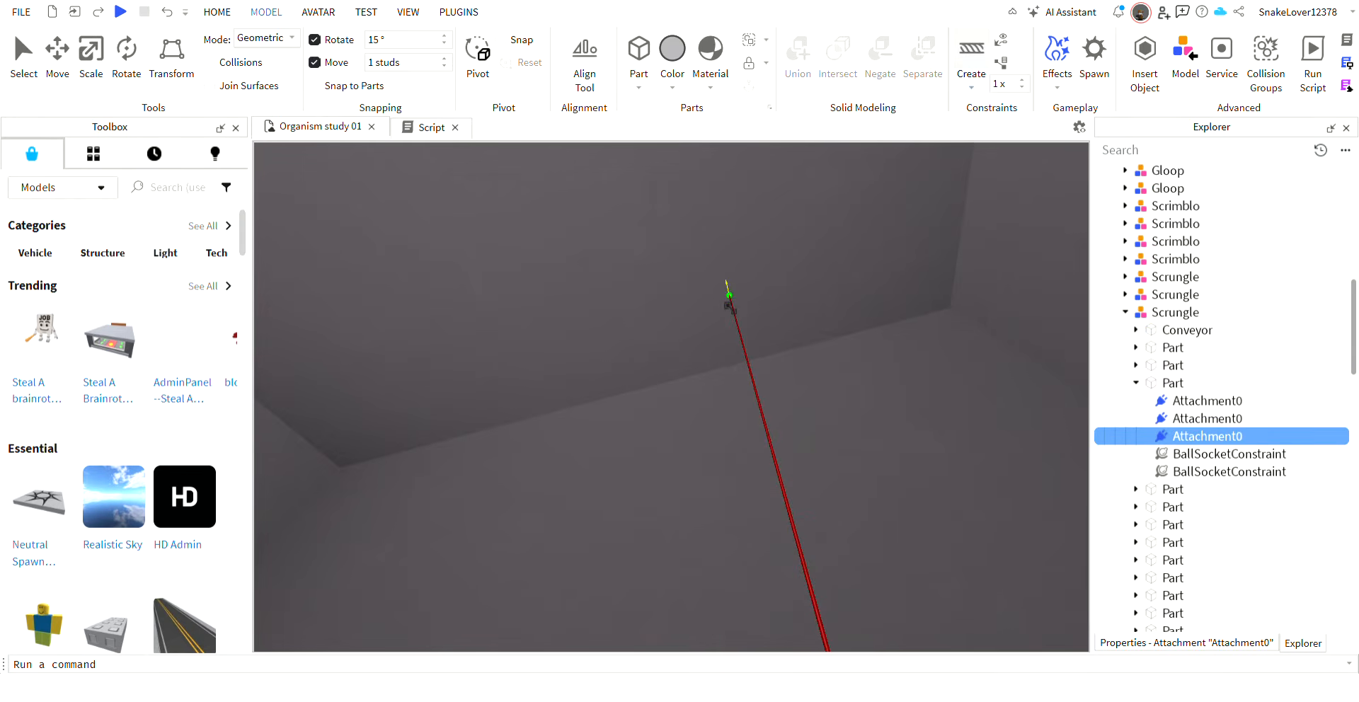
click(729, 296)
right_drag(730, 297, 752, 357)
scroll(698, 449, down, 3)
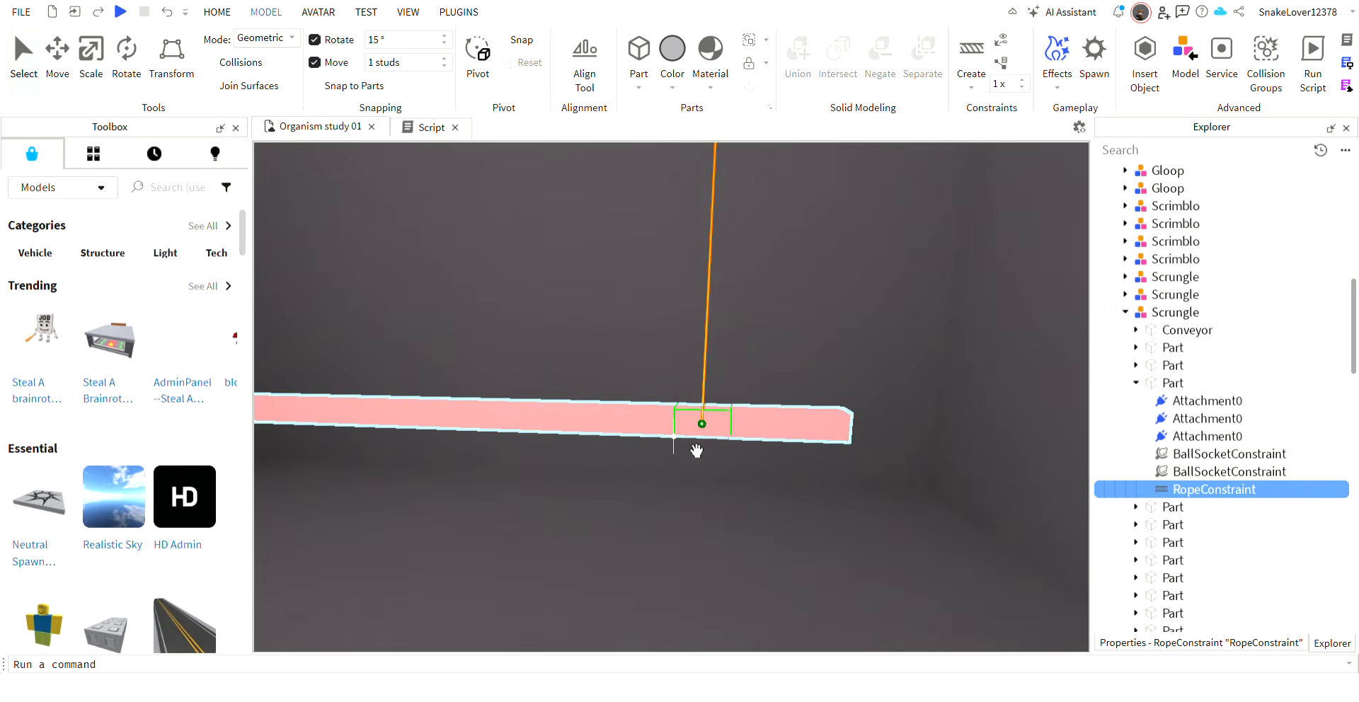
Lower the pink Scrungle toward the floor of the grey room with the Move tool.
key(ctrl+2)
click(696, 447)
drag(609, 489, 598, 566)
Delete the rope constraint that hangs from the ceiling to the Scrungle.
click(738, 440)
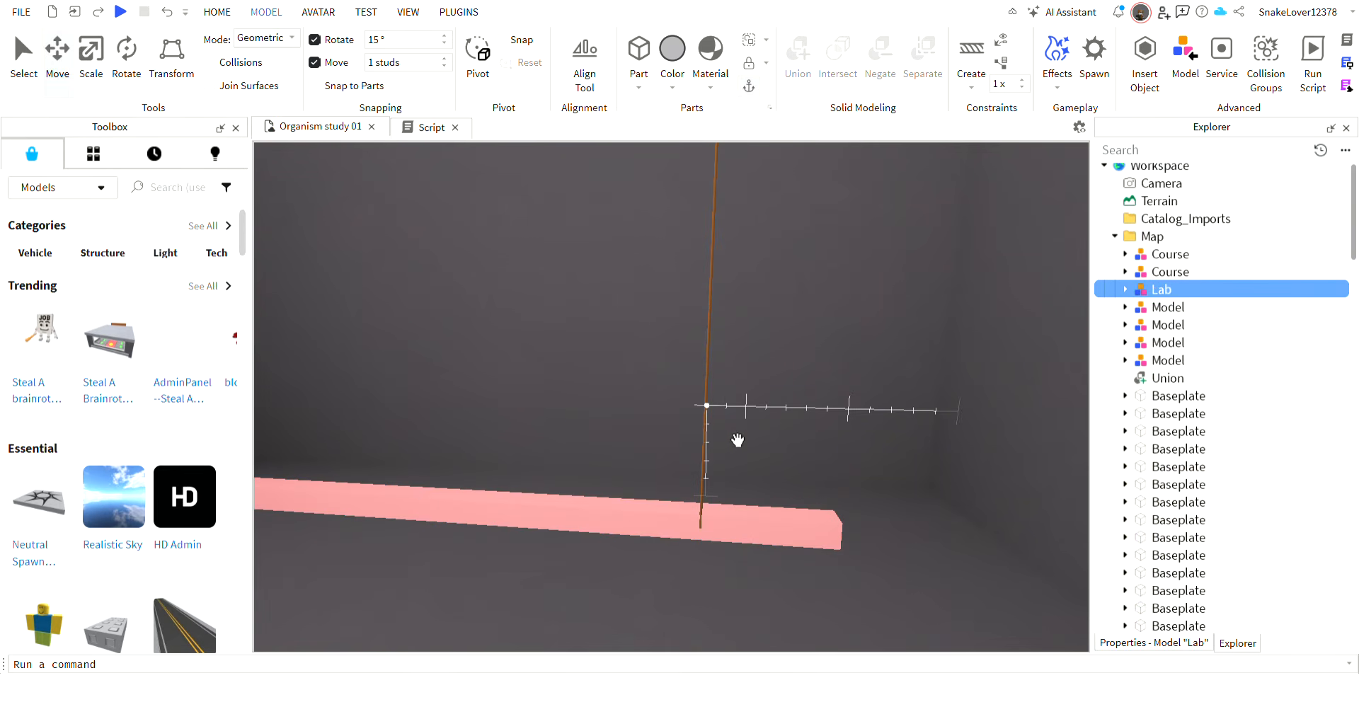
click(733, 442)
key(Delete)
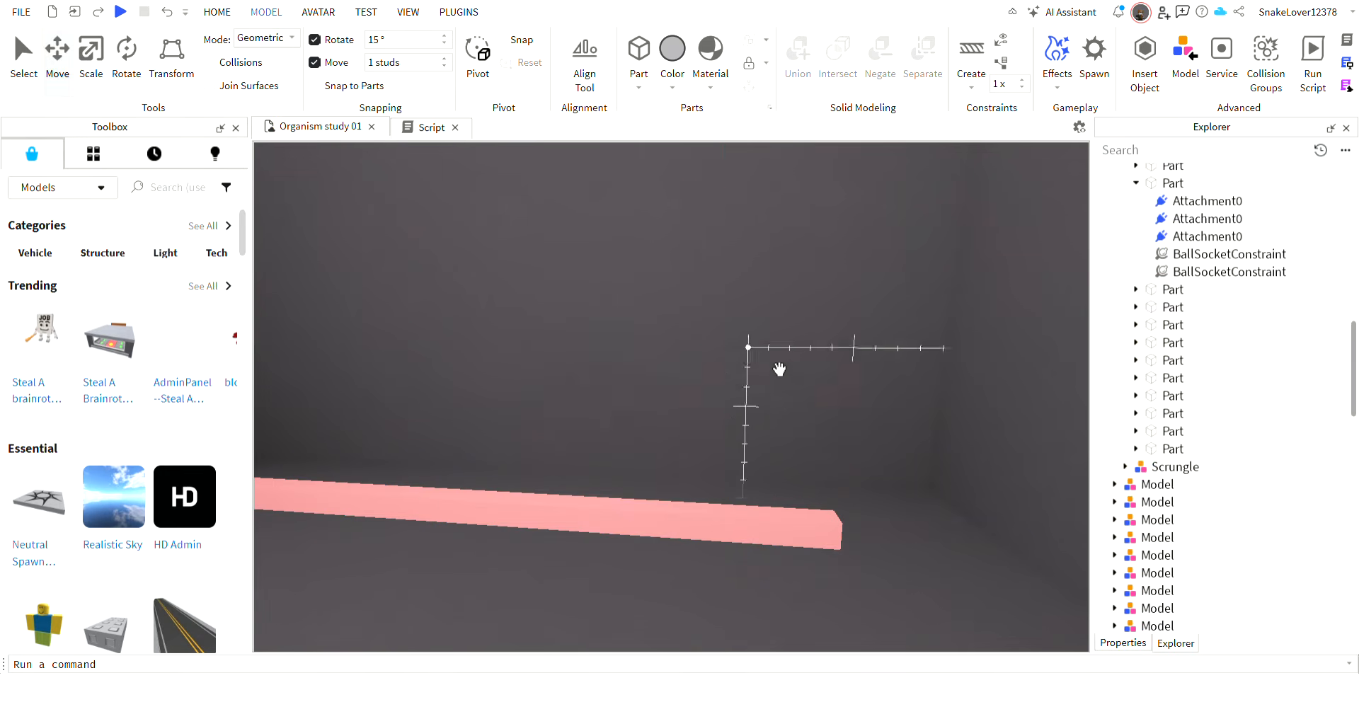
Create a rope constraint from the segment near the Scrungle's Conveyor end to the ceiling of the grey room.
right_drag(780, 369, 783, 371)
click(777, 461)
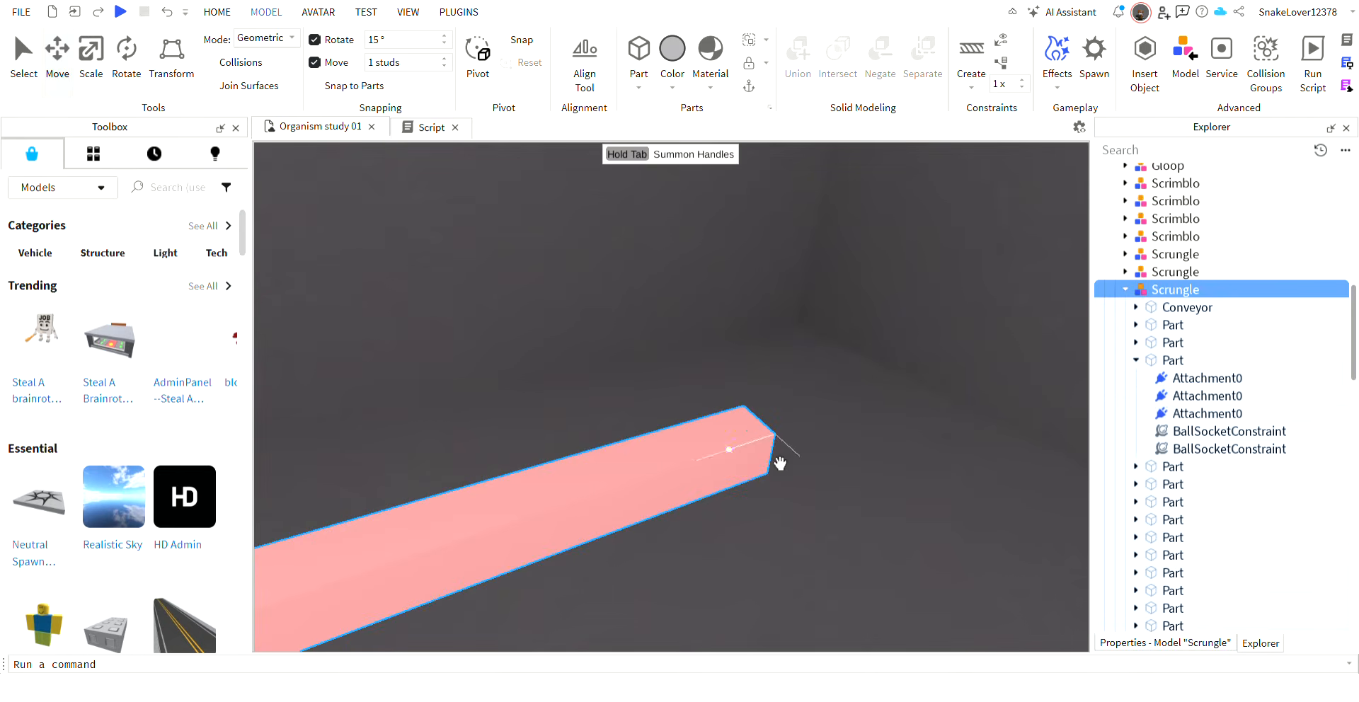
click(1152, 310)
click(972, 47)
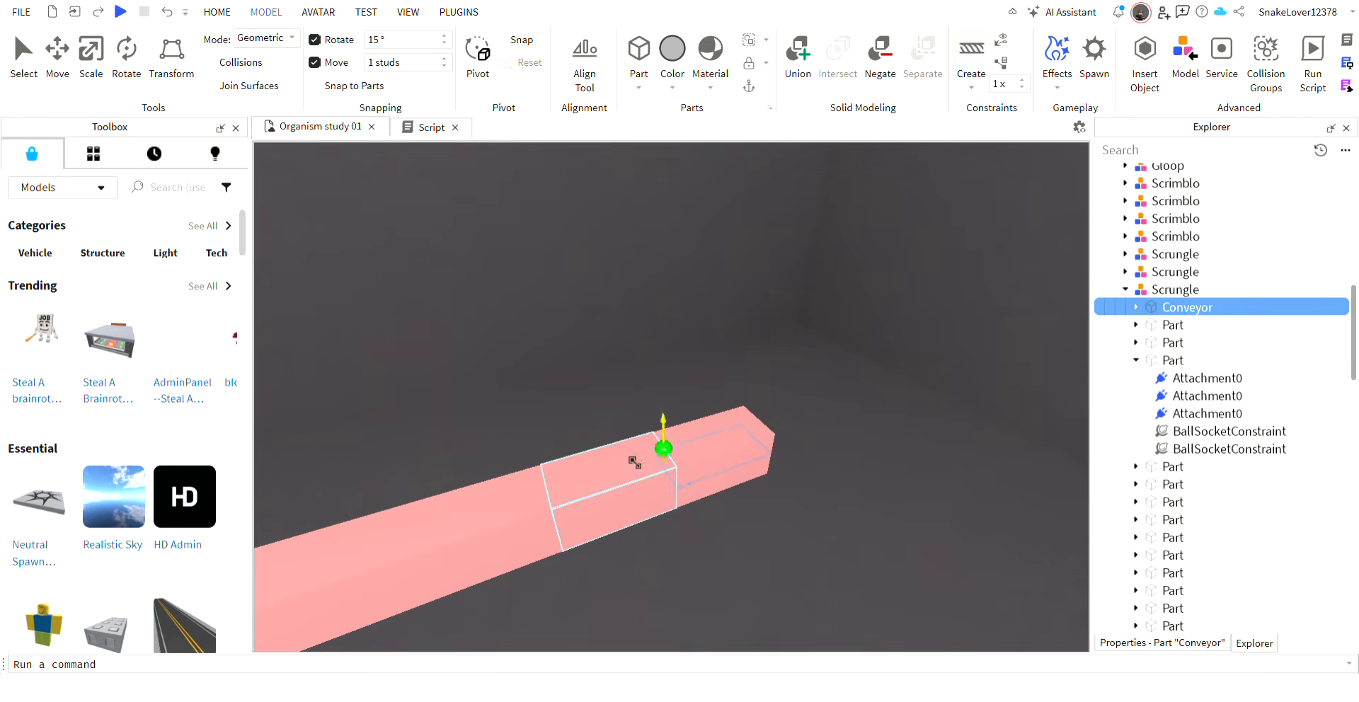
click(656, 468)
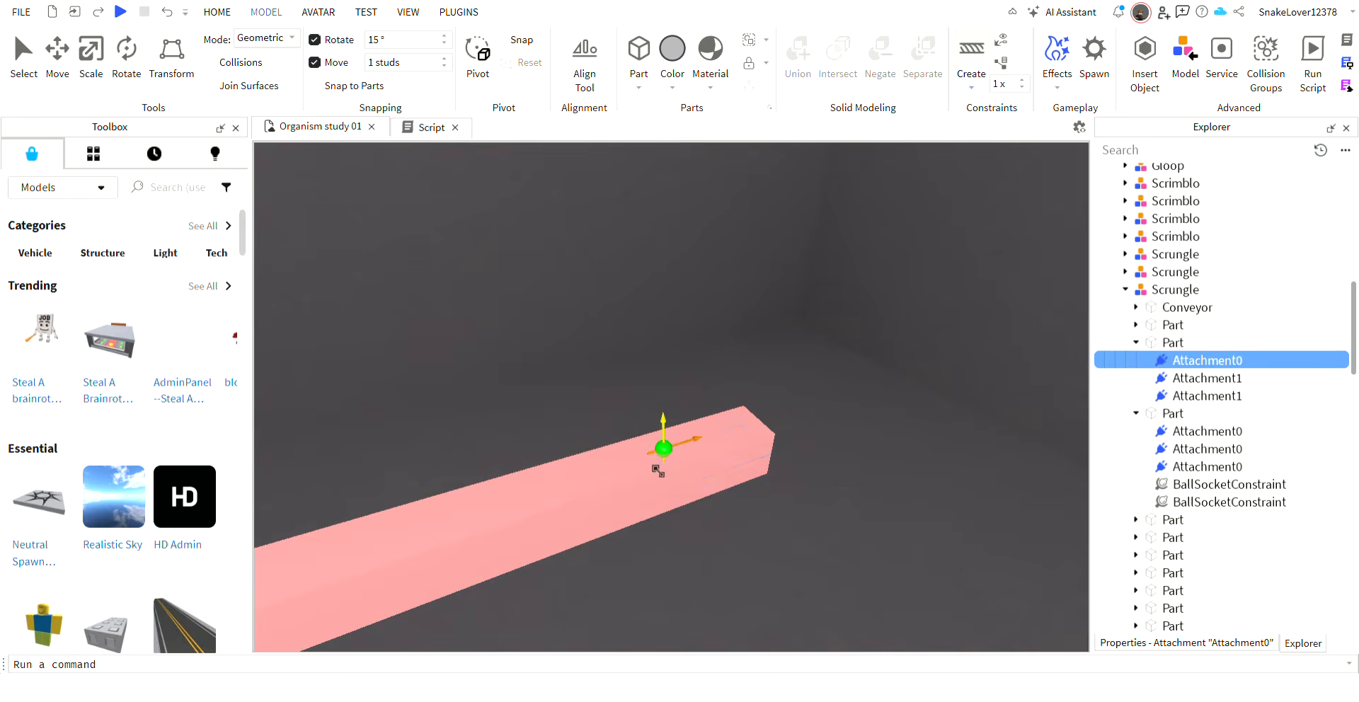
click(688, 352)
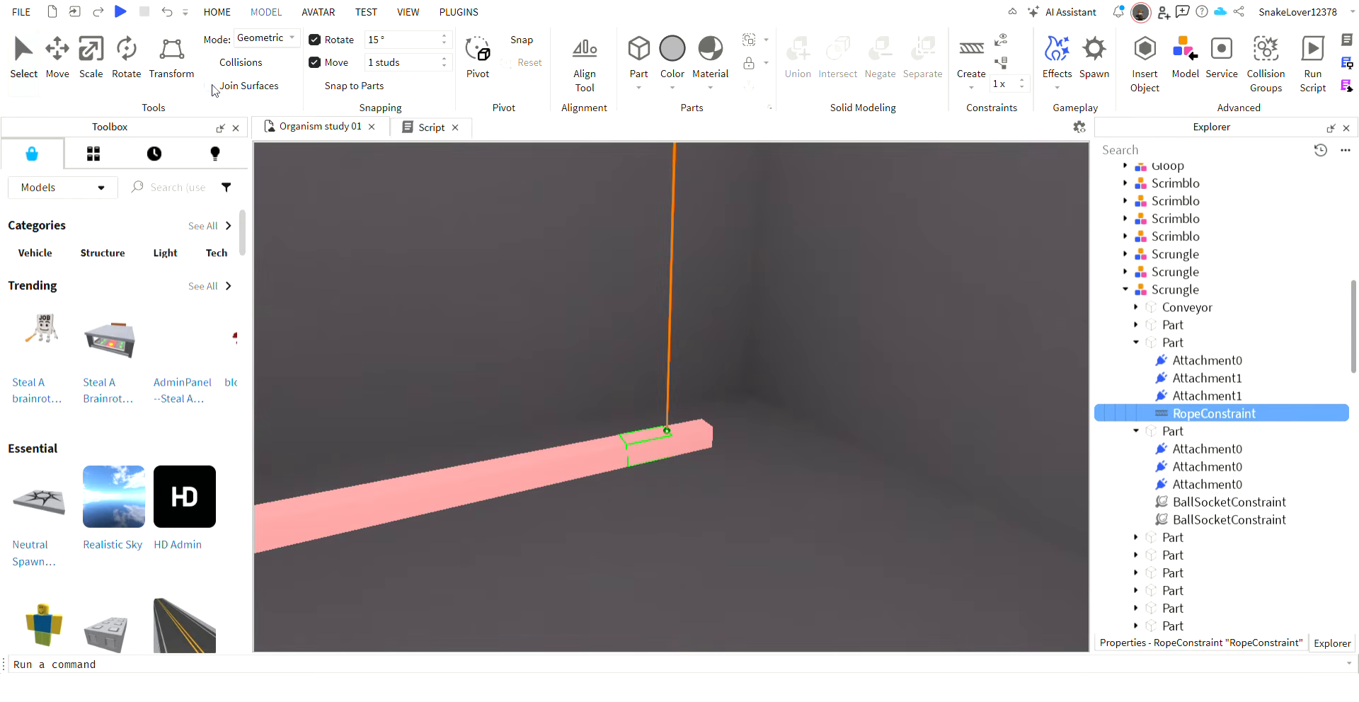
Run the simulation and select the roped Scrungle as it moves in the grey room.
click(211, 12)
click(778, 62)
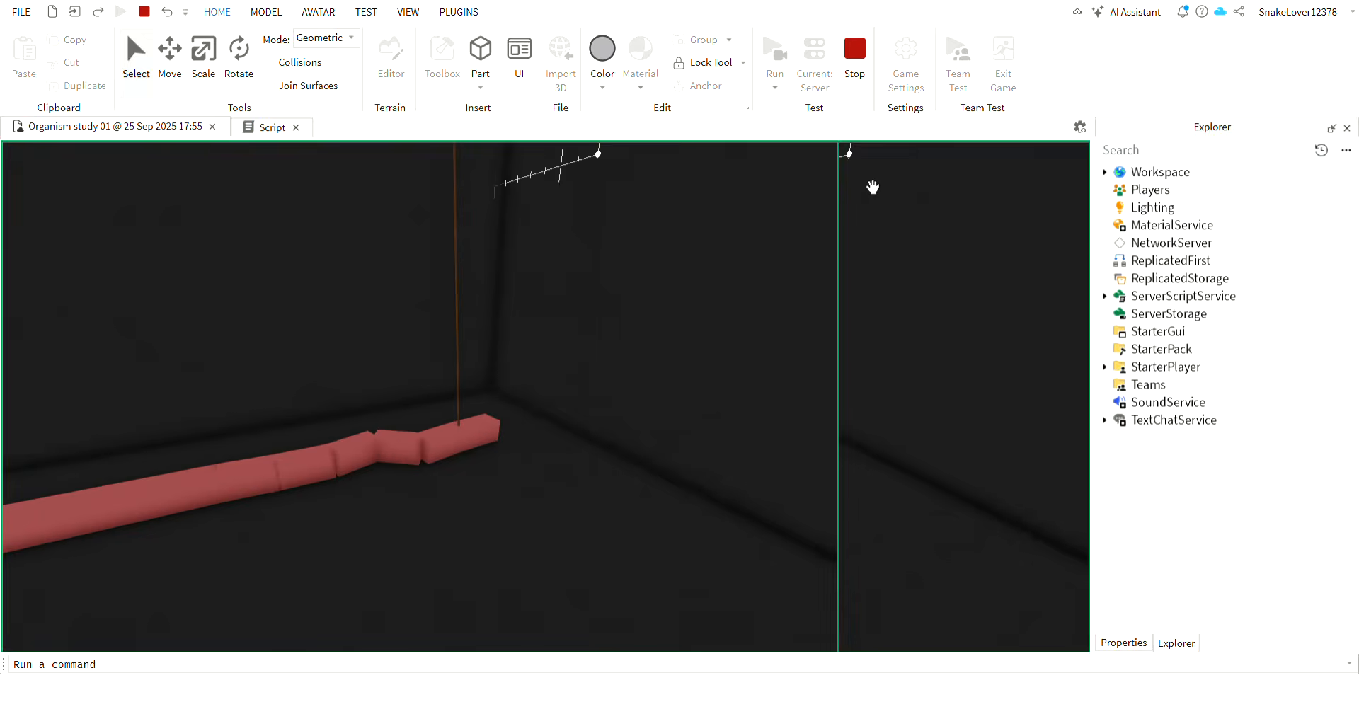
right_drag(811, 310, 799, 314)
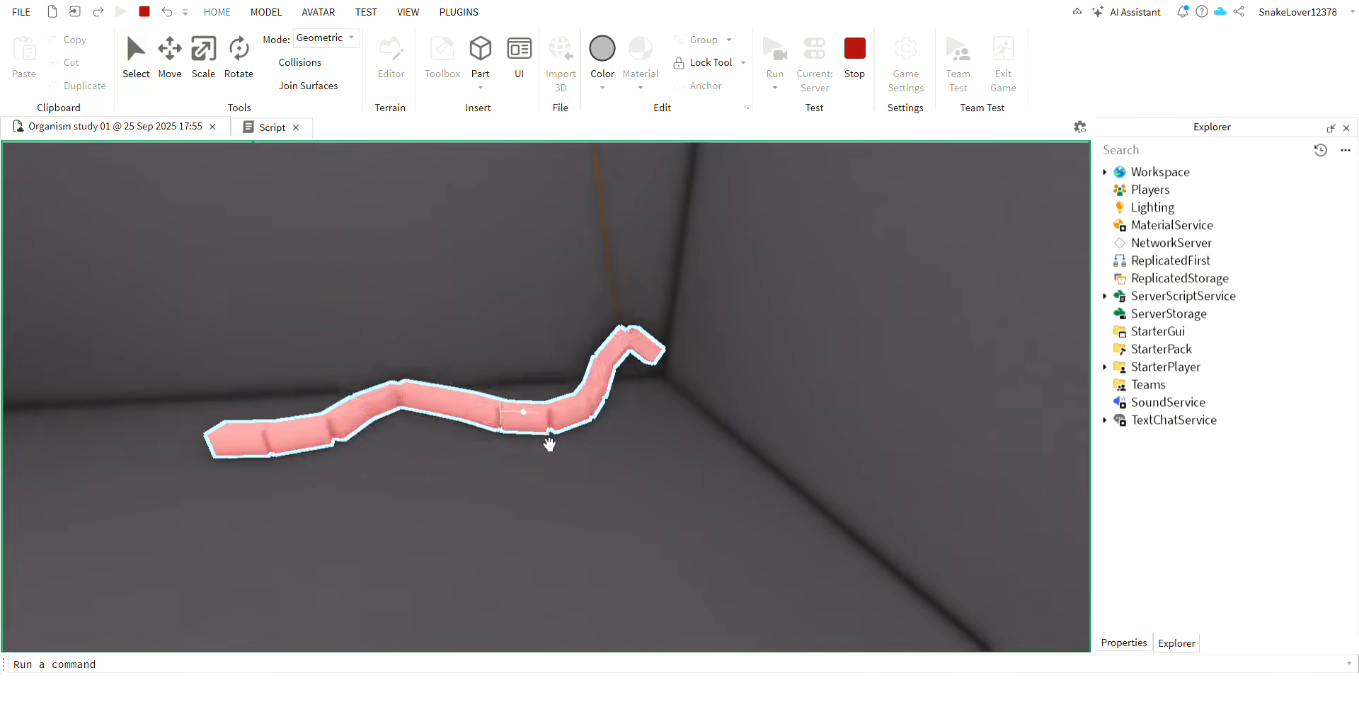
click(560, 431)
scroll(749, 376, down, 3)
scroll(739, 372, up, 1)
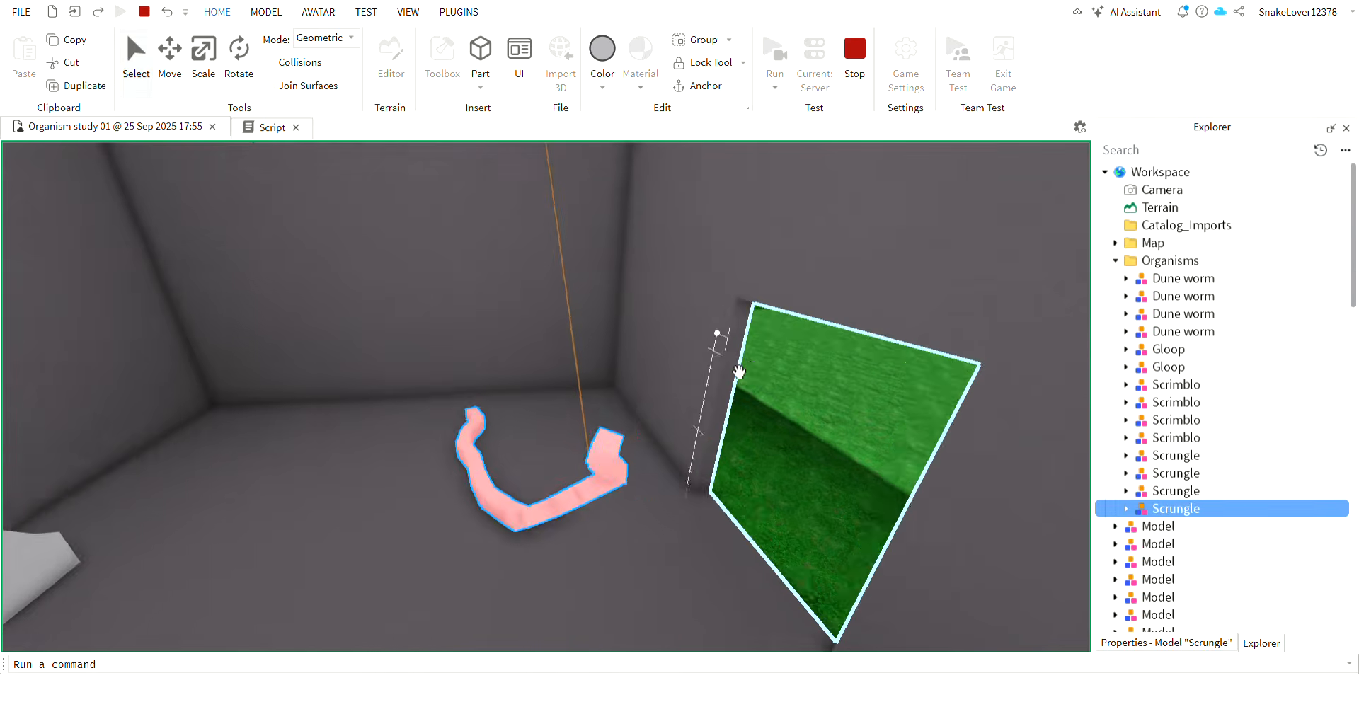
Follow the roped Scrungle through the doorway, focusing the view on its Conveyor segment and examining its body outside.
scroll(739, 372, up, 2)
right_drag(739, 372, 731, 377)
scroll(732, 377, down, 3)
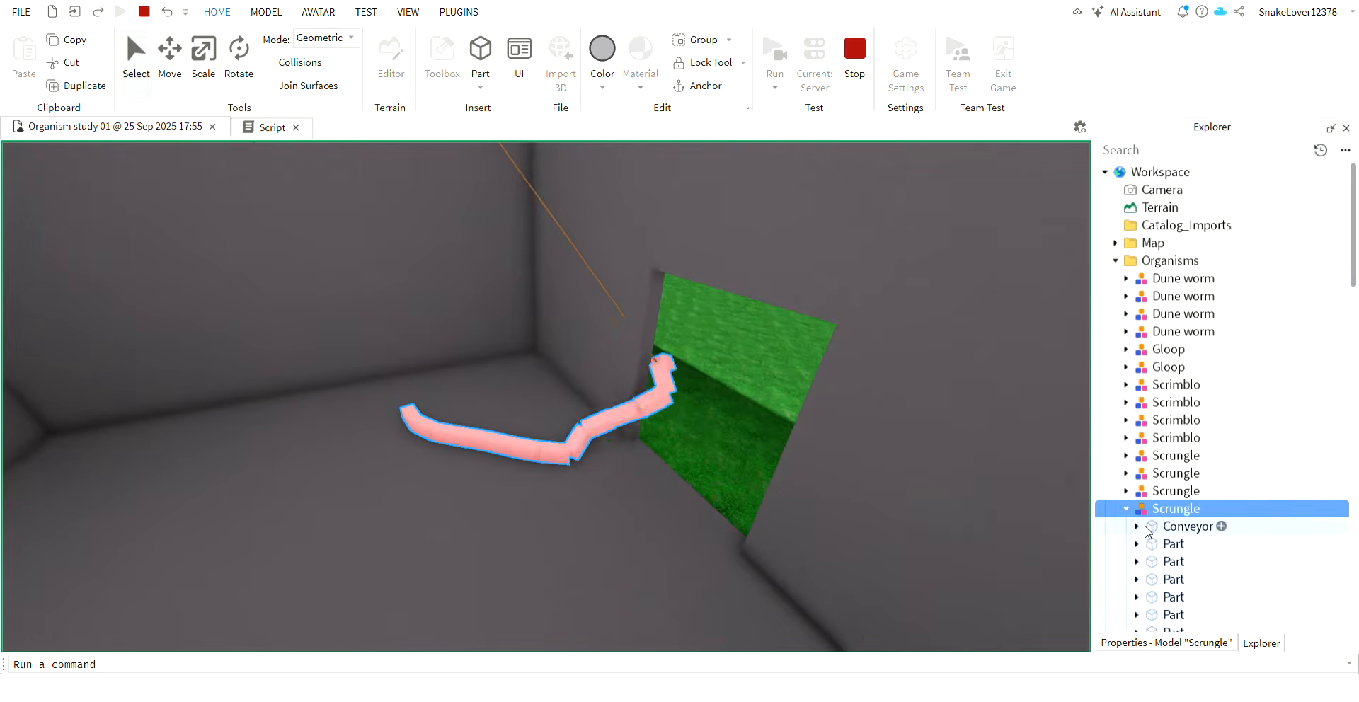
key(f)
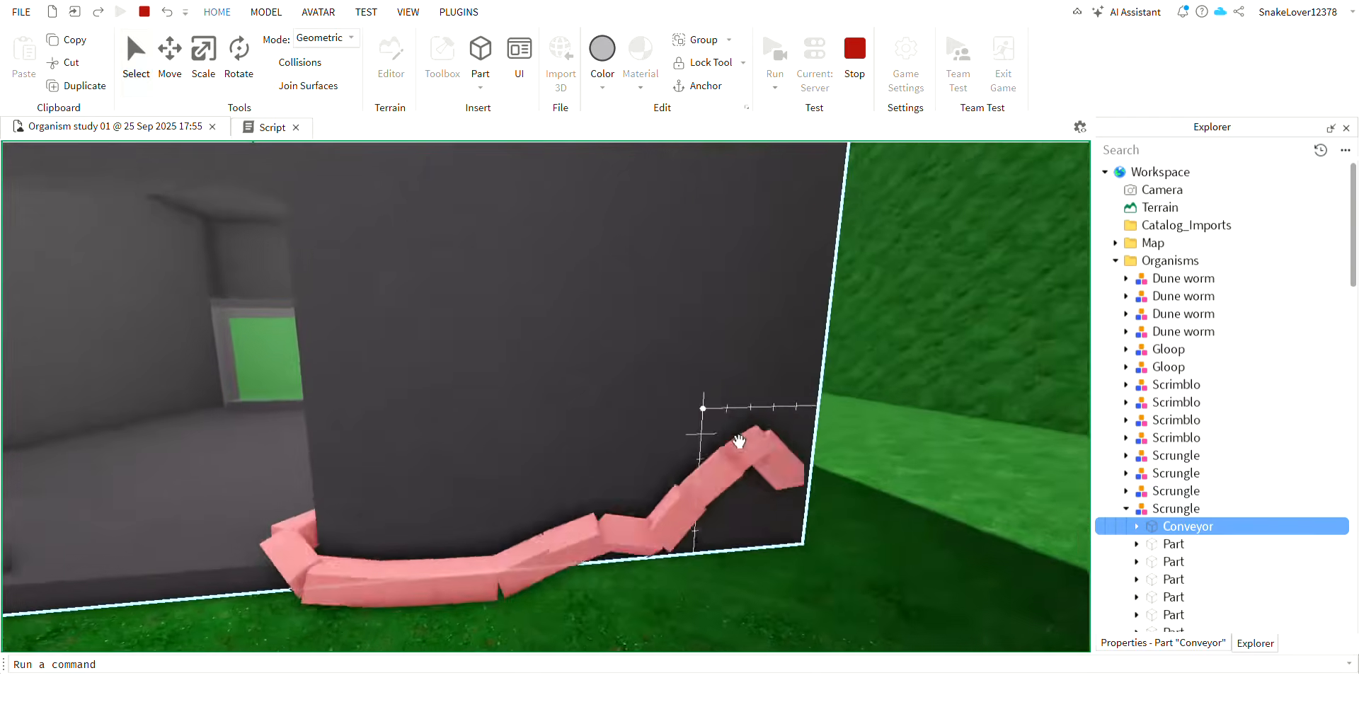
right_drag(739, 441, 738, 440)
scroll(738, 440, up, 3)
click(671, 464)
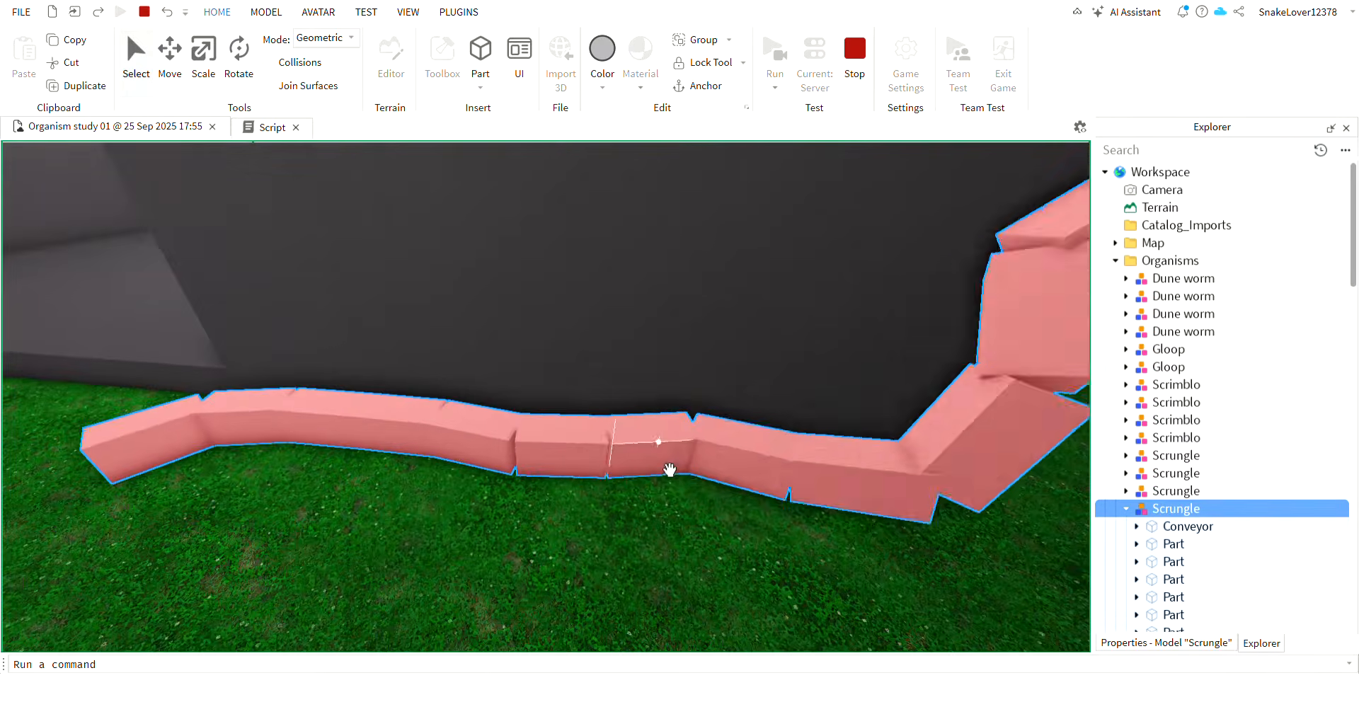
scroll(670, 468, down, 4)
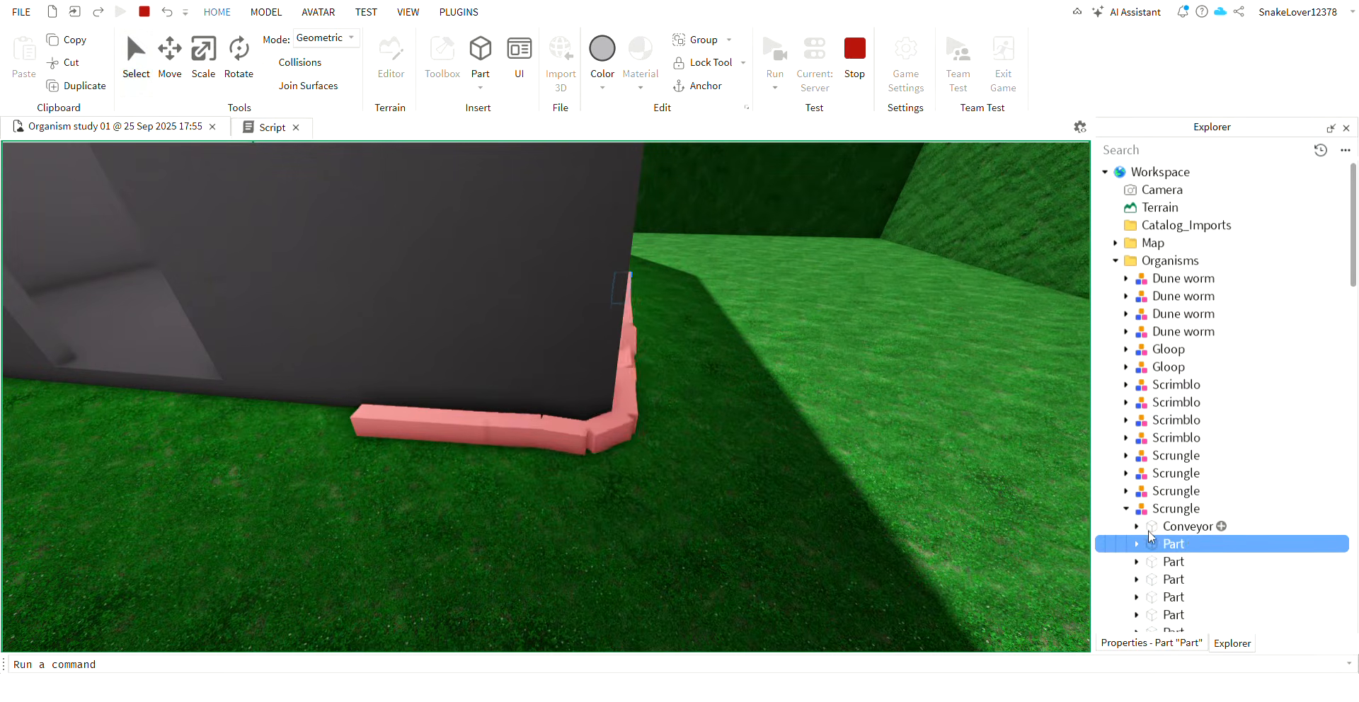
Focus on a segment of the Scrungle outside the wall and bring the Scrungle back inside the grey room.
key(f)
right_drag(868, 375, 868, 375)
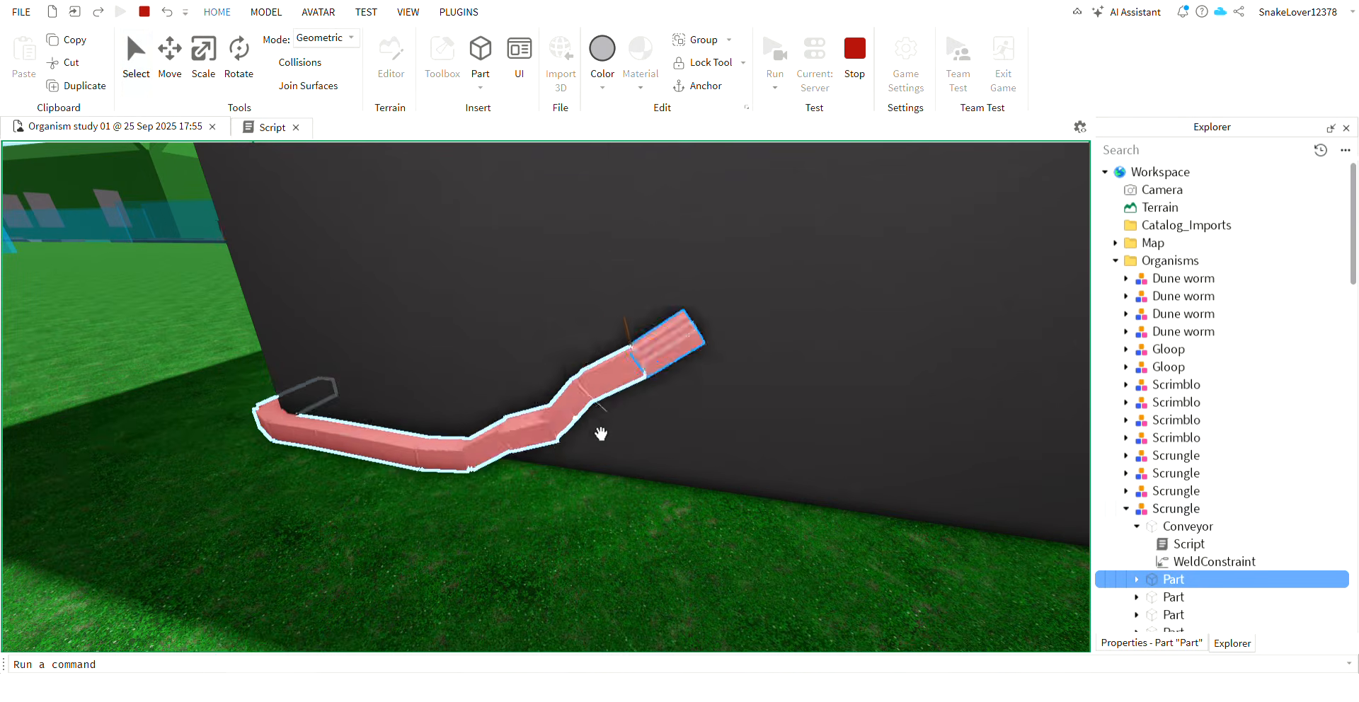
click(593, 489)
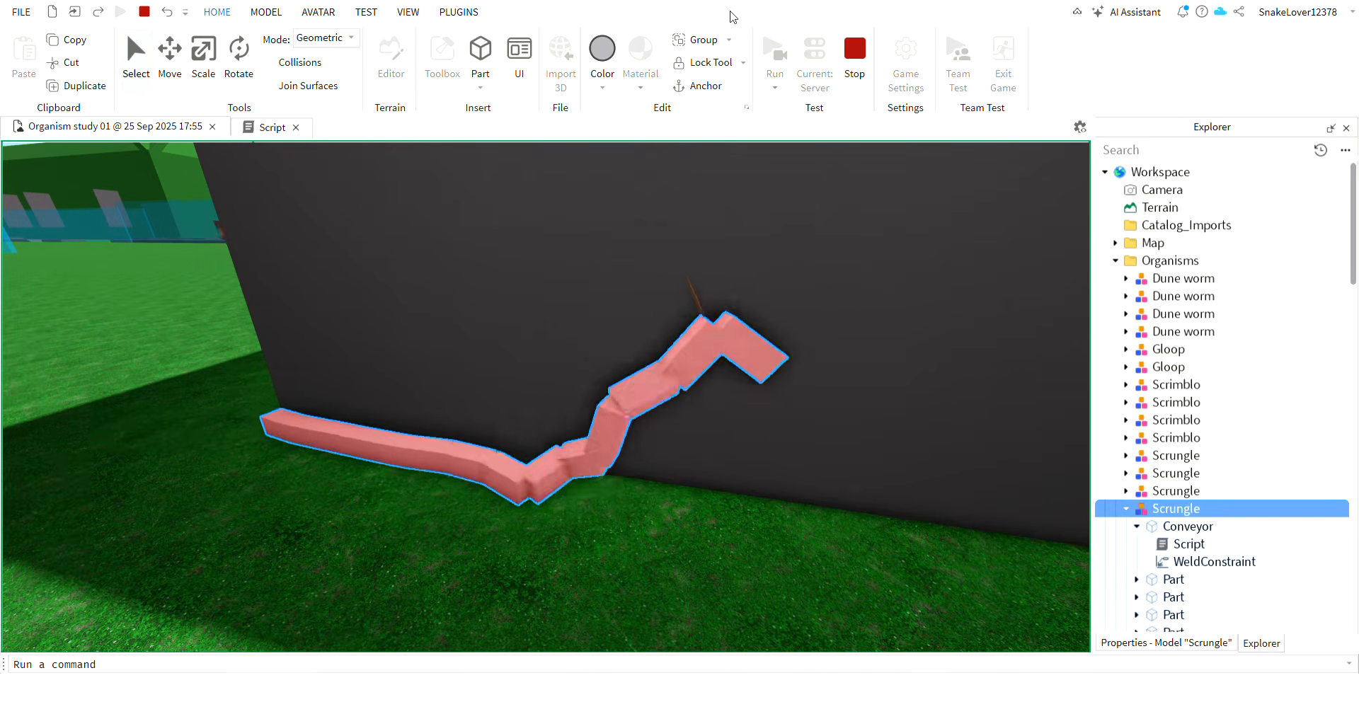
drag(662, 462, 588, 499)
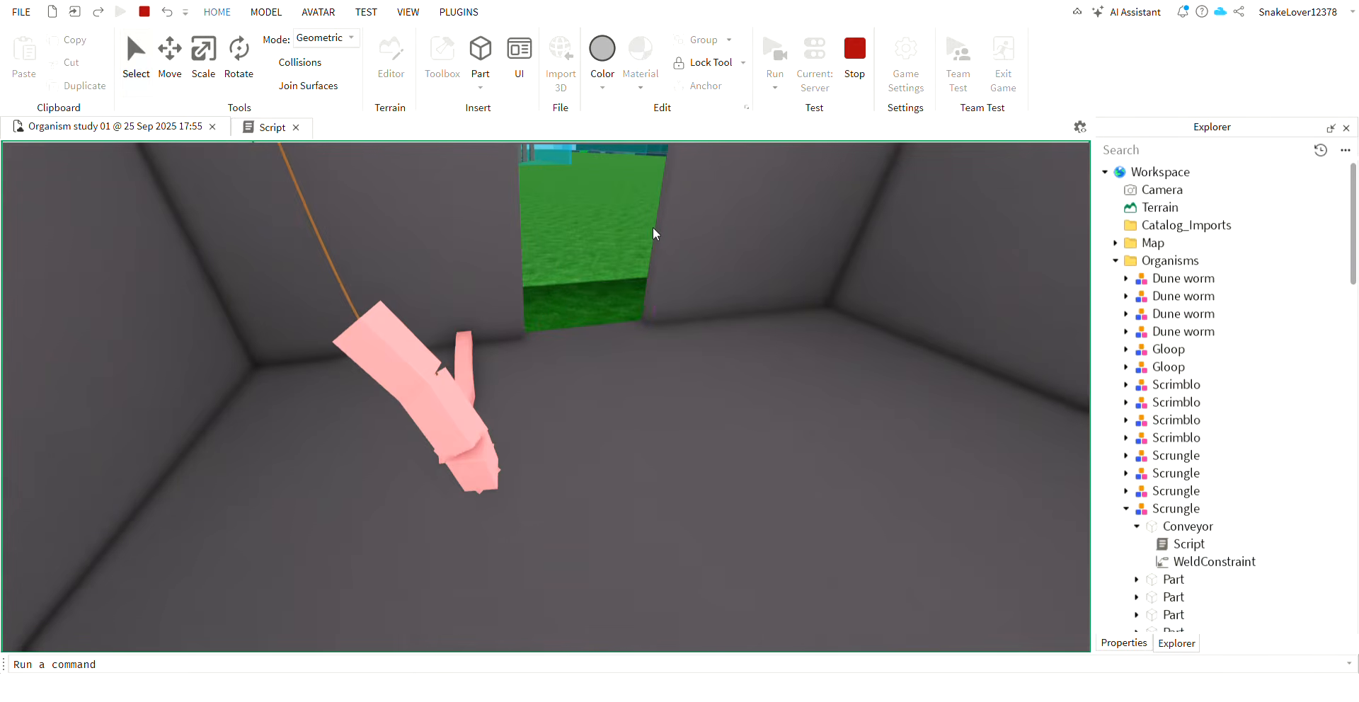
Select the Lab model at the doorway and ungroup it into separate parts.
drag(657, 230, 213, 156)
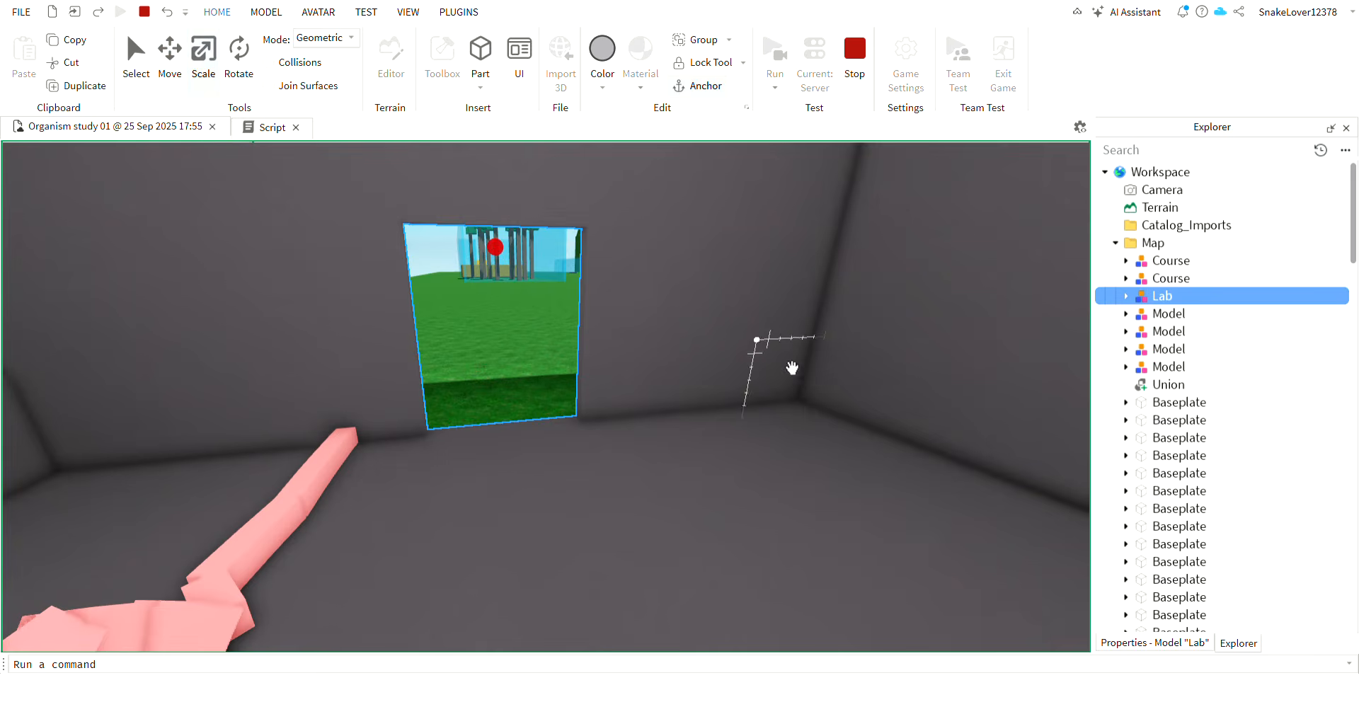
drag(791, 367, 733, 424)
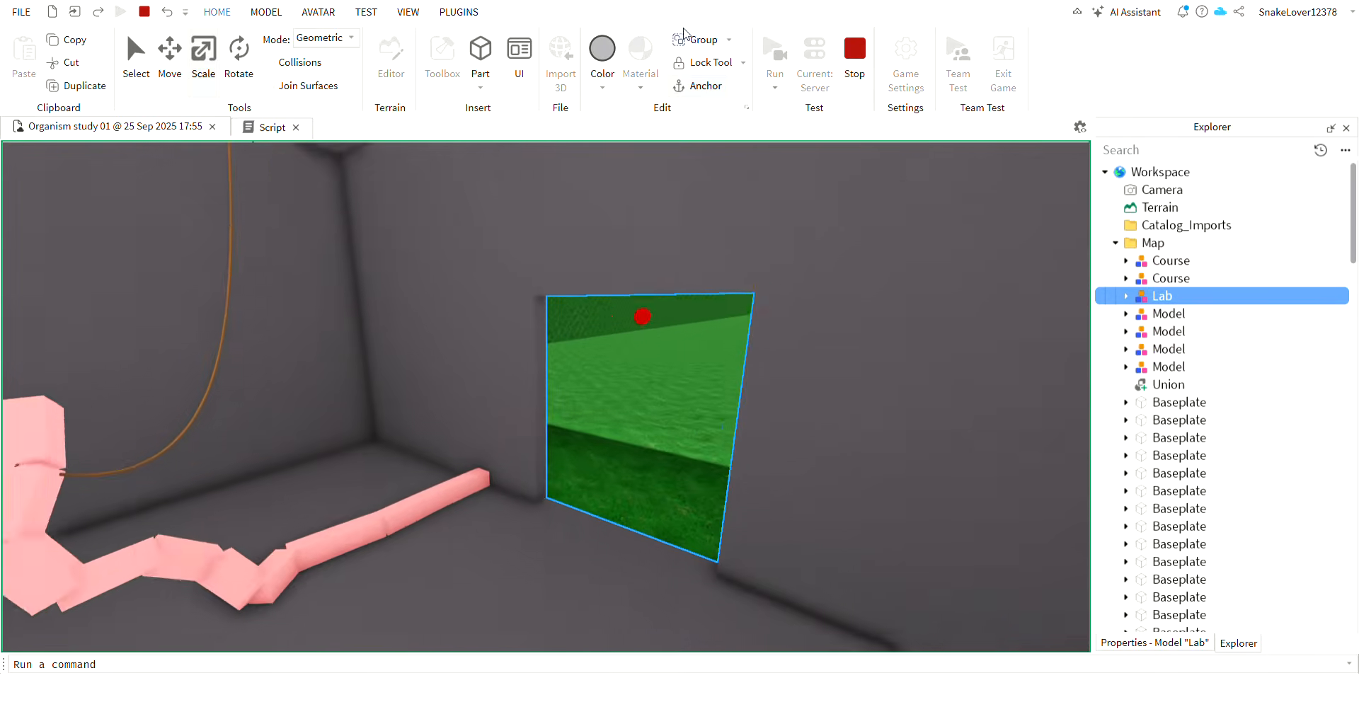
key(w)
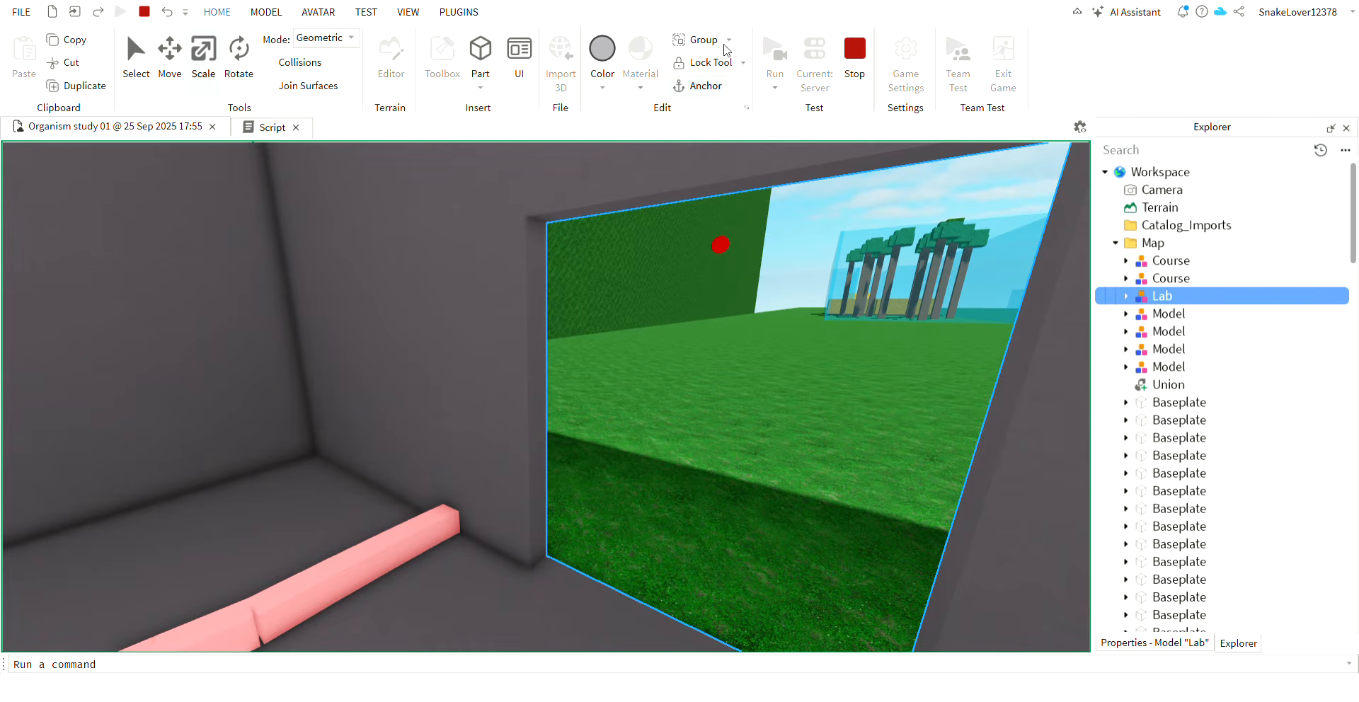
key(ctrl+u)
Stretch the wall part beside the doorway across the opening to close off the grey room.
click(546, 402)
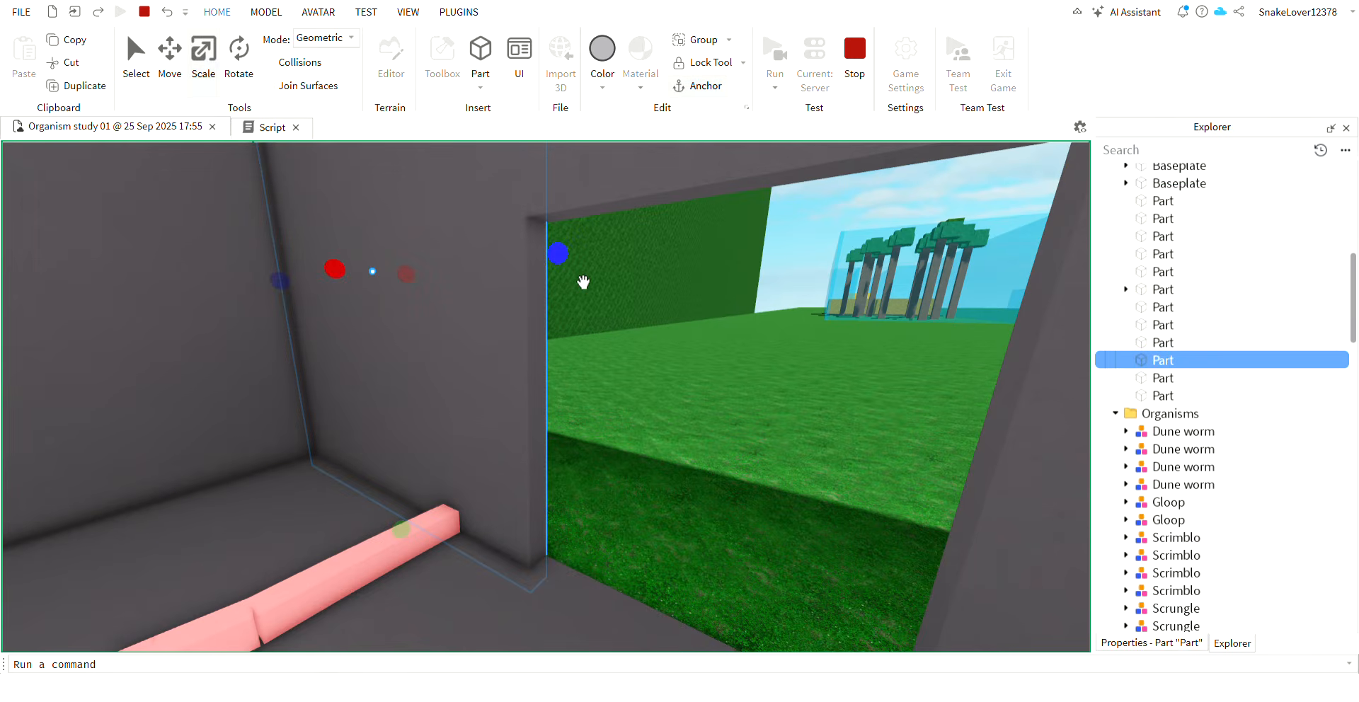
key(s)
drag(564, 257, 773, 297)
key(s)
Select the roped Scrungle, switch to the Move tool and view its movement in the closed room.
click(371, 530)
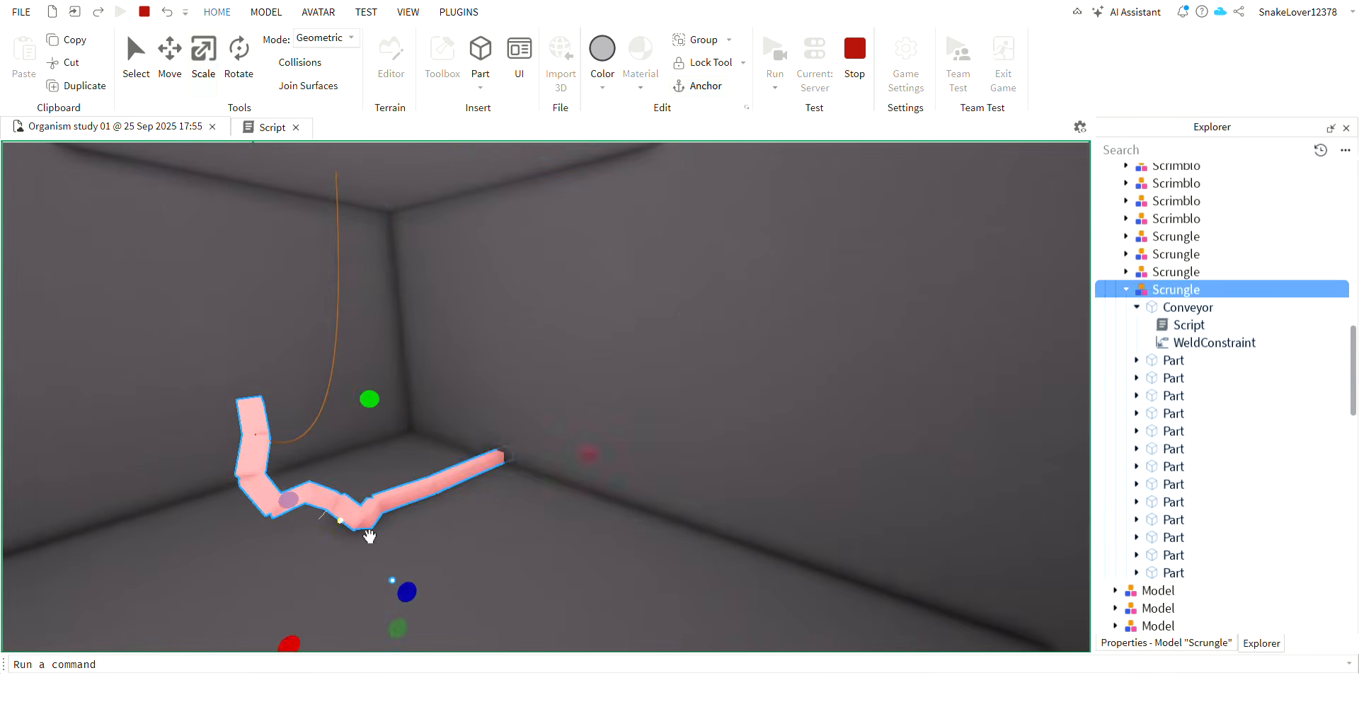
key(a)
key(w)
right_drag(801, 330, 805, 329)
key(ctrl+2)
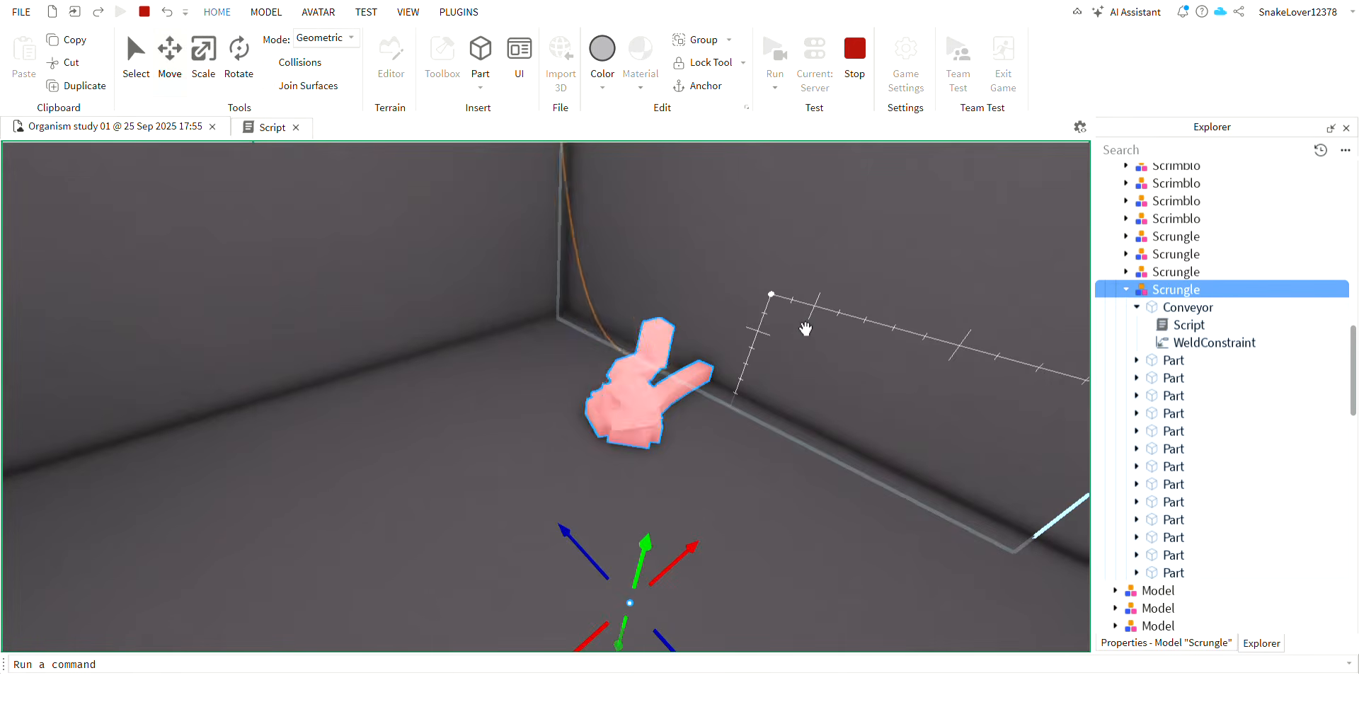
Open the script of the Scrungle's Conveyor part and highlight the author credit in its first line.
click(1175, 325)
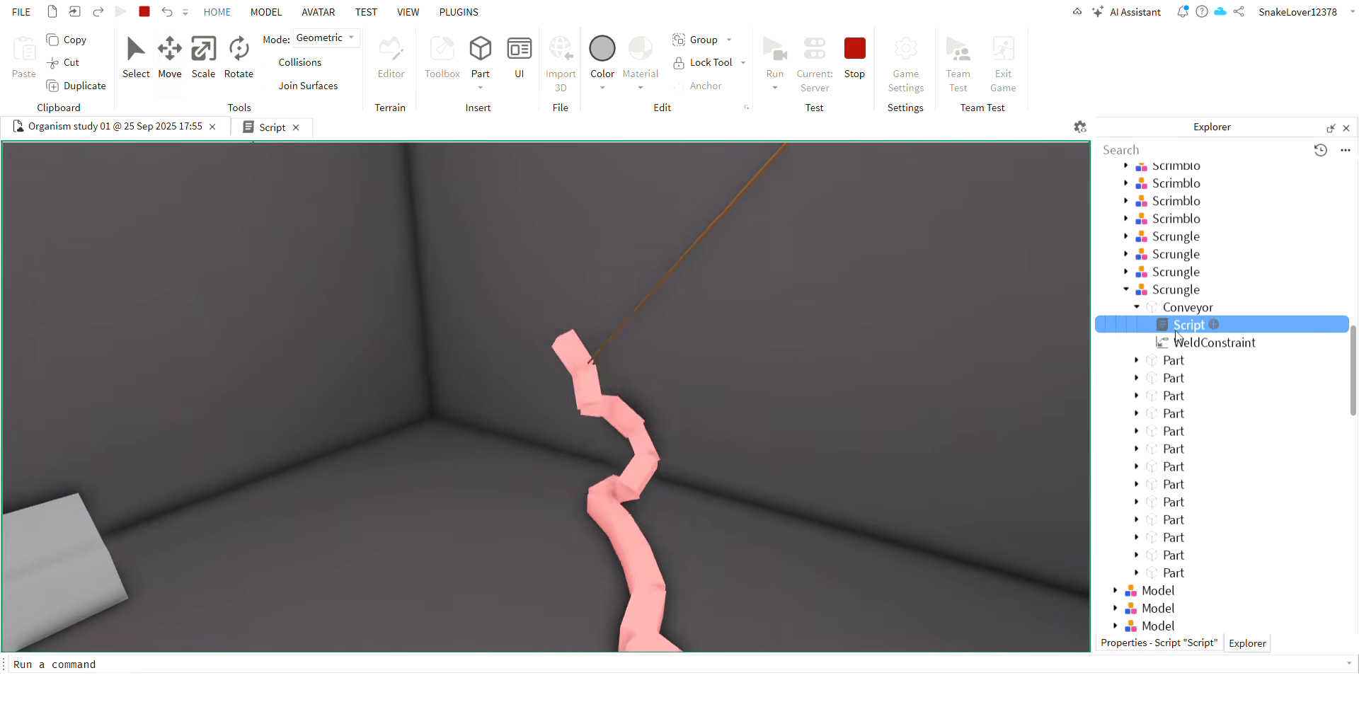
double_click(1164, 329)
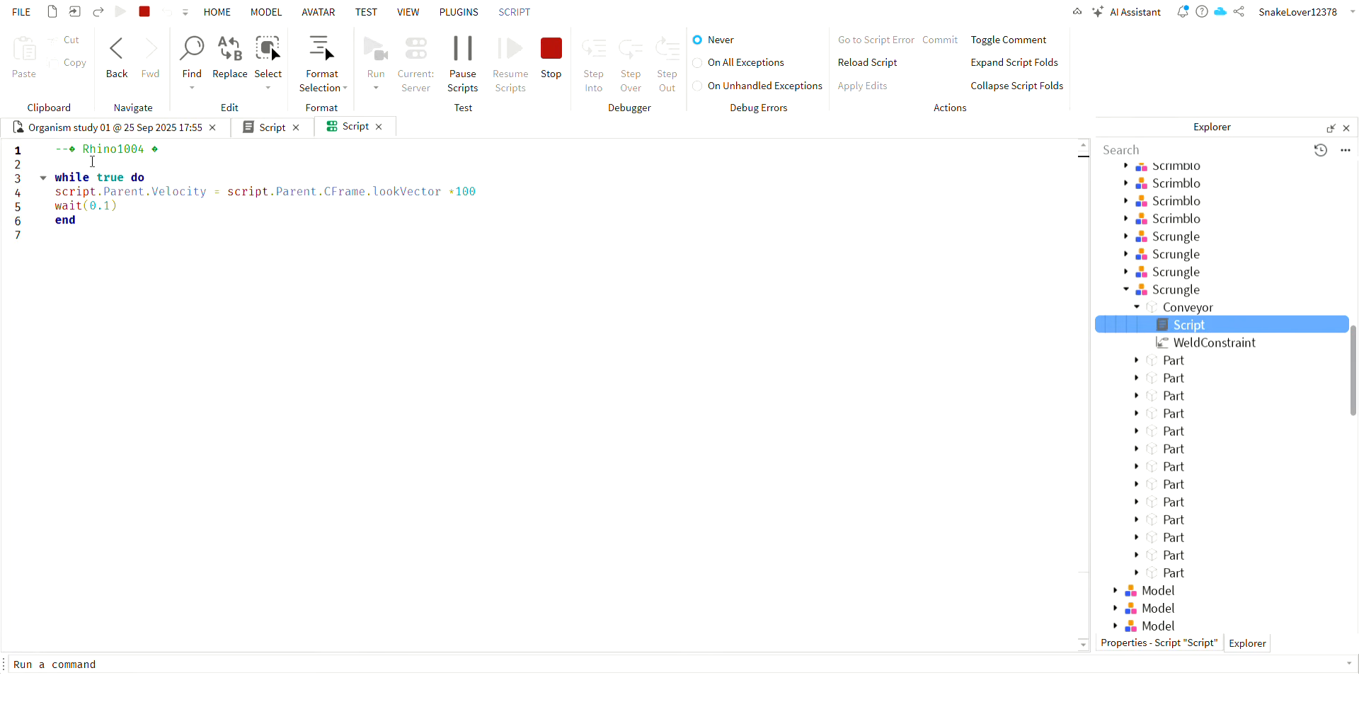
drag(89, 151, 145, 153)
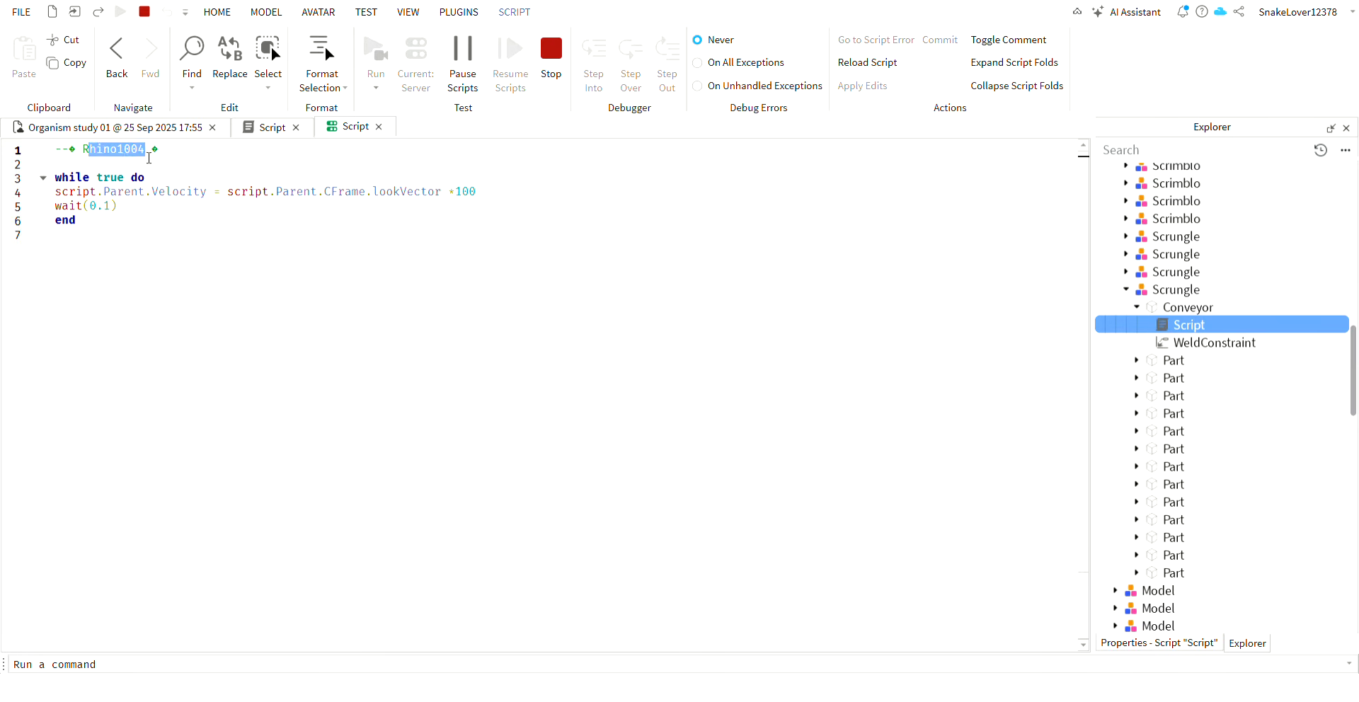
click(117, 128)
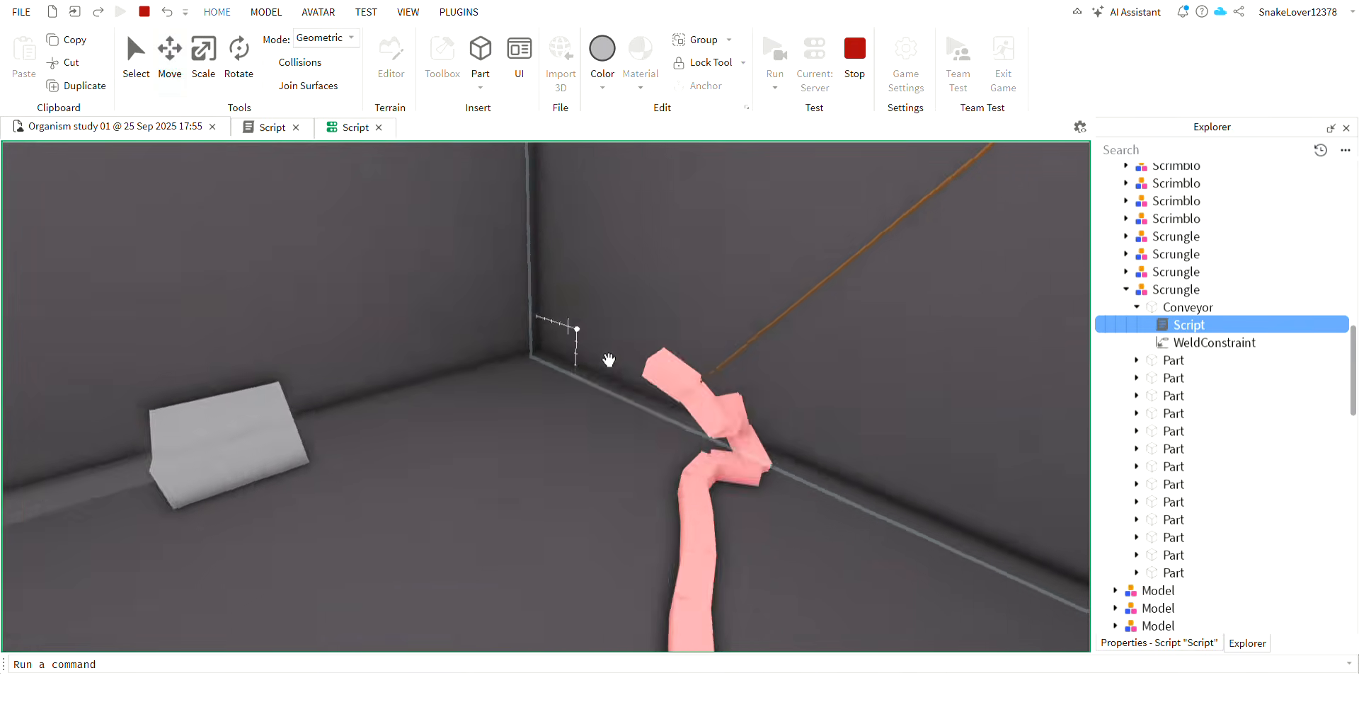
right_drag(609, 359, 608, 359)
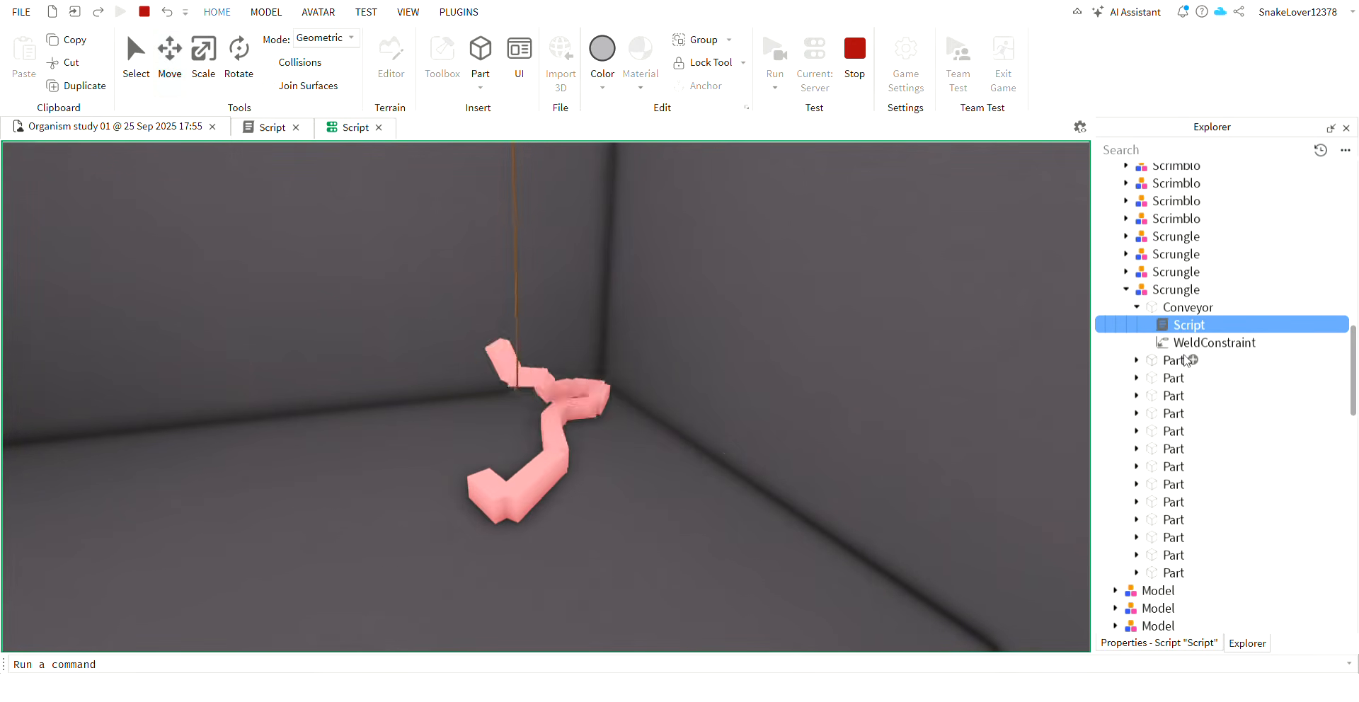
Delete the second Attachment1 of the ceiling part to release the Scrungle from its rope.
right_drag(635, 398, 640, 323)
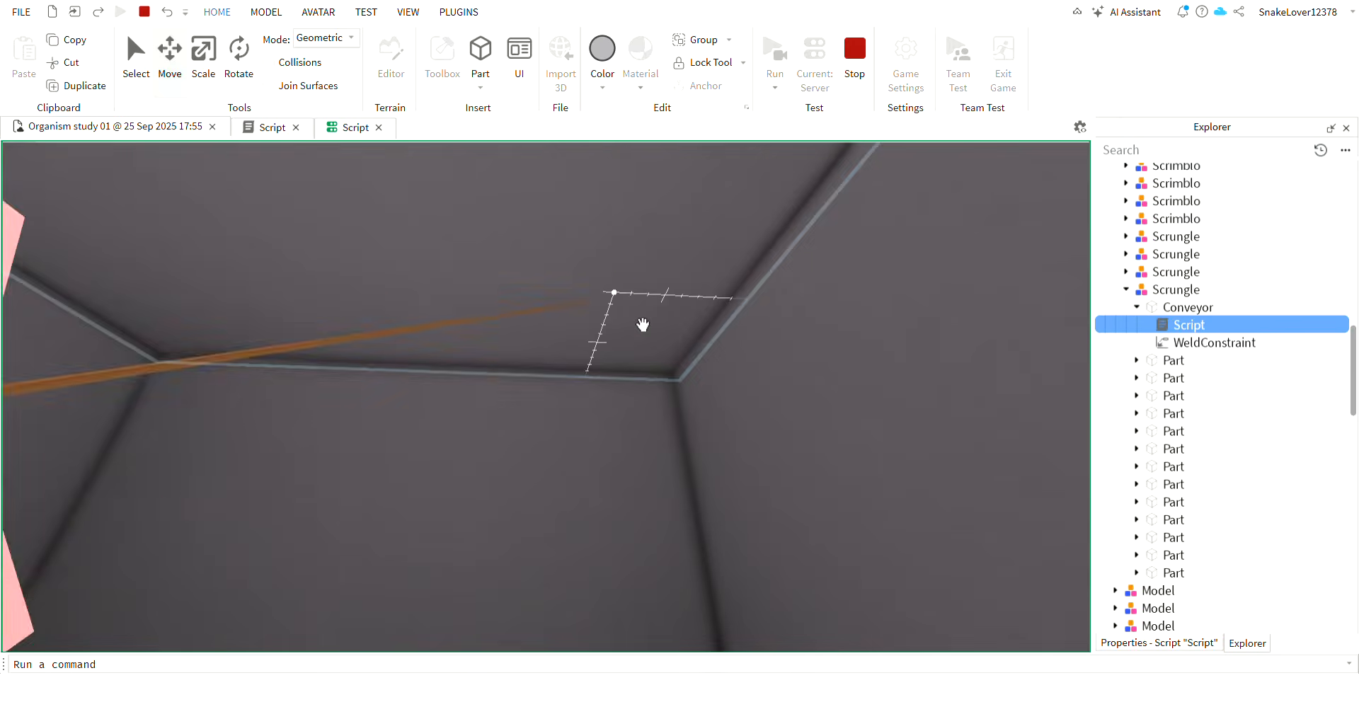
click(640, 322)
click(1173, 324)
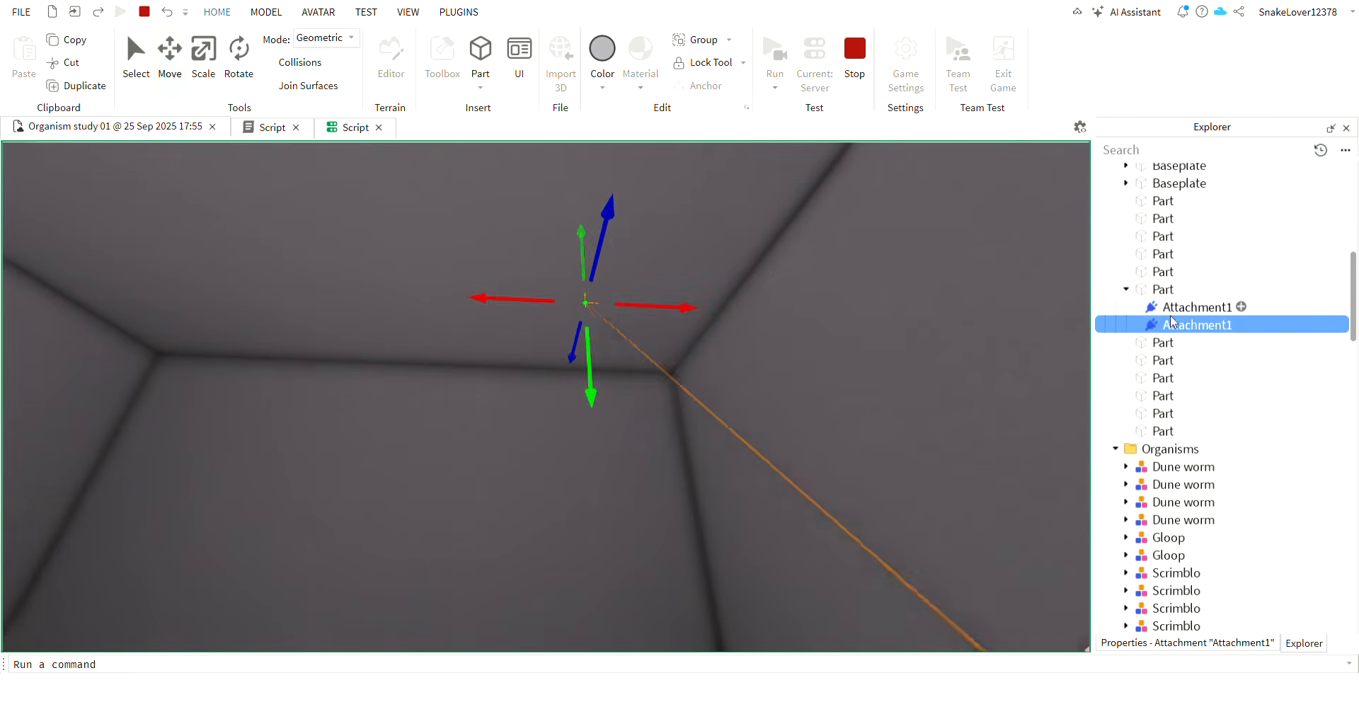
mouse_move(904, 394)
right_down()
mouse_move(877, 358)
mouse_move(898, 405)
right_up()
key(w)
right_drag(745, 418, 742, 418)
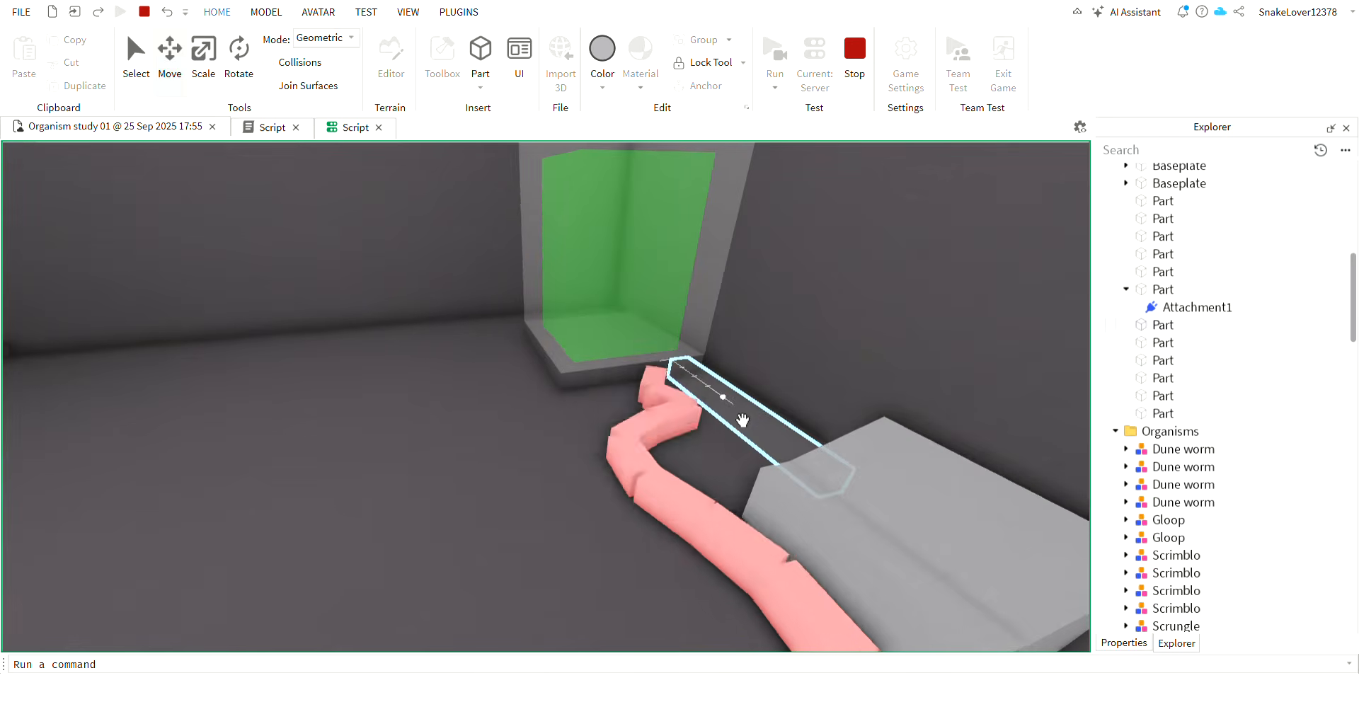
Examine the released Scrungle's crawling along the floor of the closed grey room from several angles.
scroll(743, 419, up, 3)
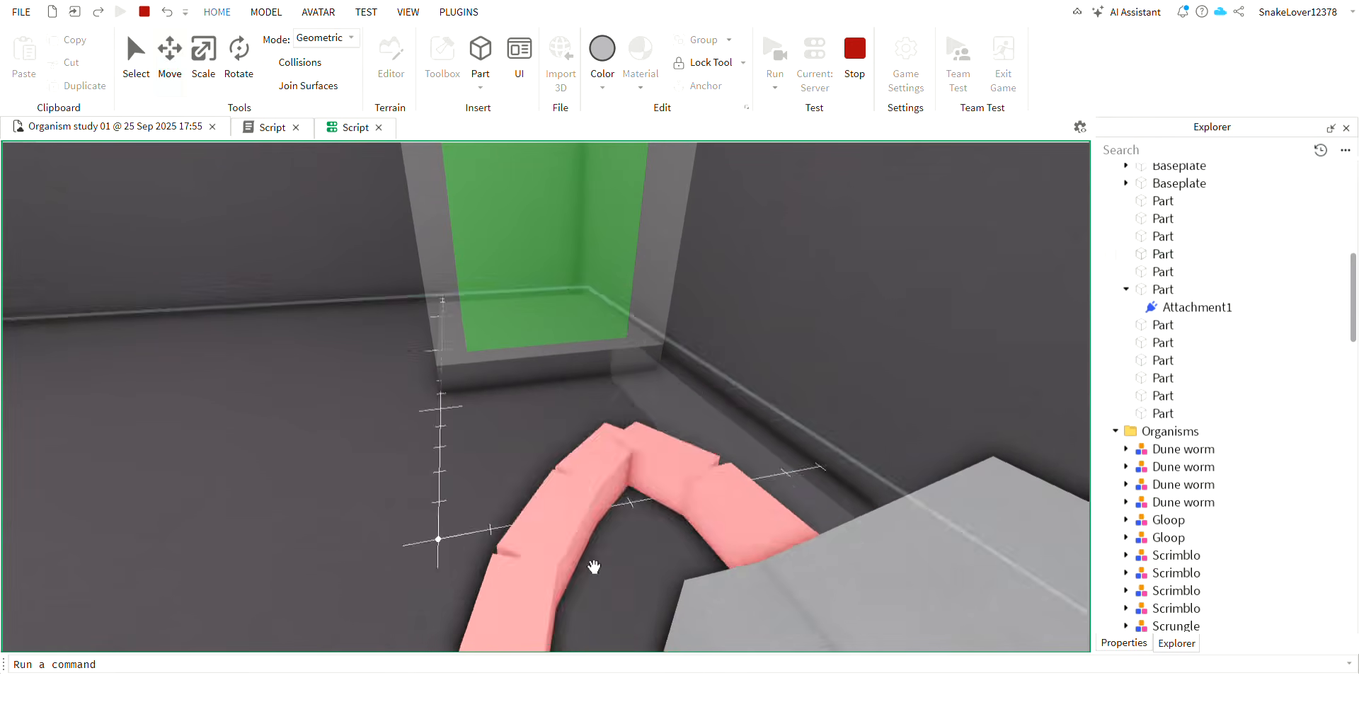
right_drag(594, 568, 593, 567)
right_drag(558, 434, 559, 434)
scroll(630, 364, up, 3)
scroll(635, 361, down, 3)
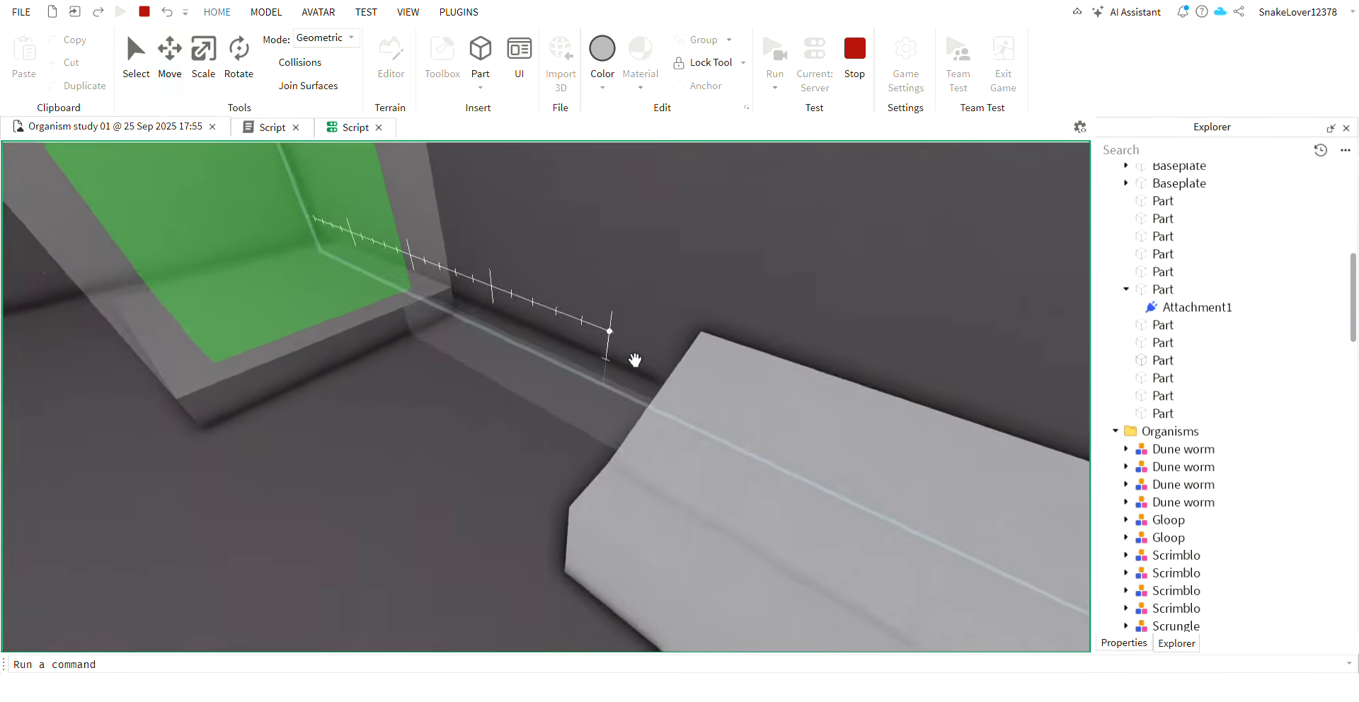
right_drag(635, 360, 655, 346)
scroll(635, 360, down, 3)
scroll(654, 347, up, 3)
scroll(656, 346, down, 4)
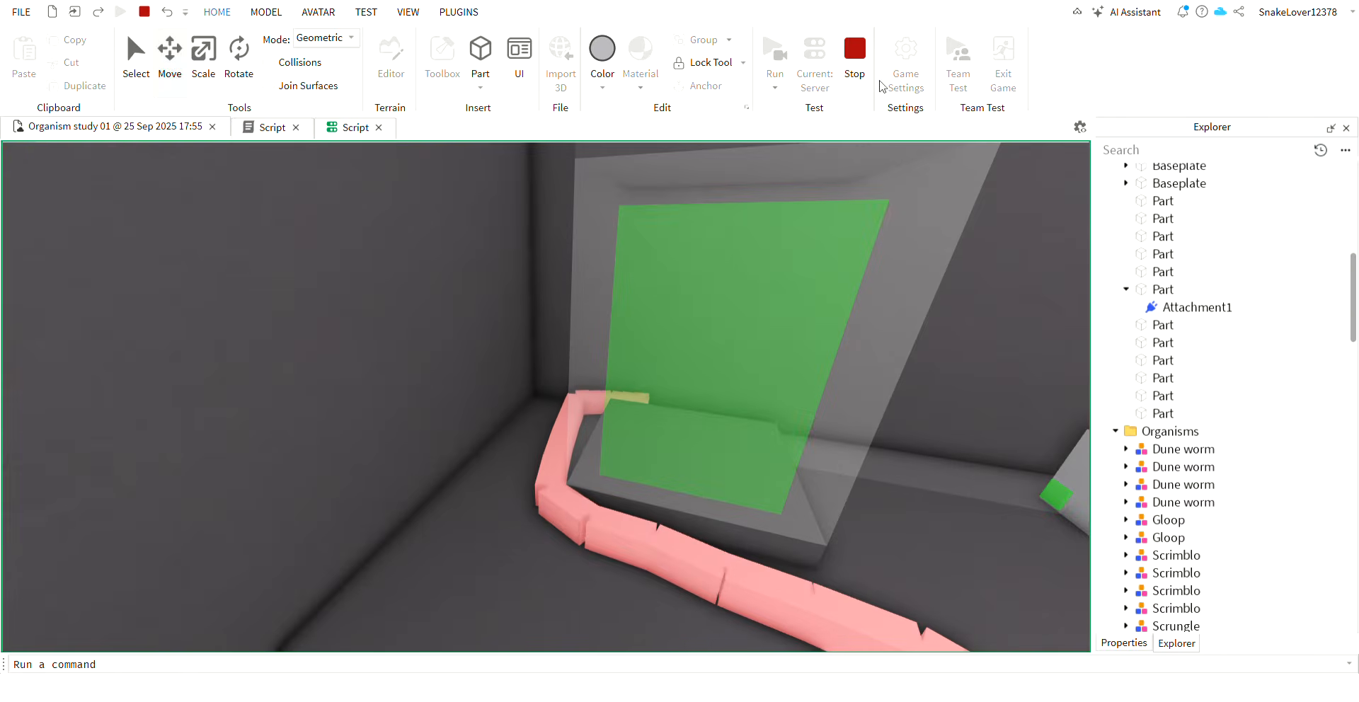
Stop the simulation and delete the RopeConstraint from the Scrungle's part.
click(854, 71)
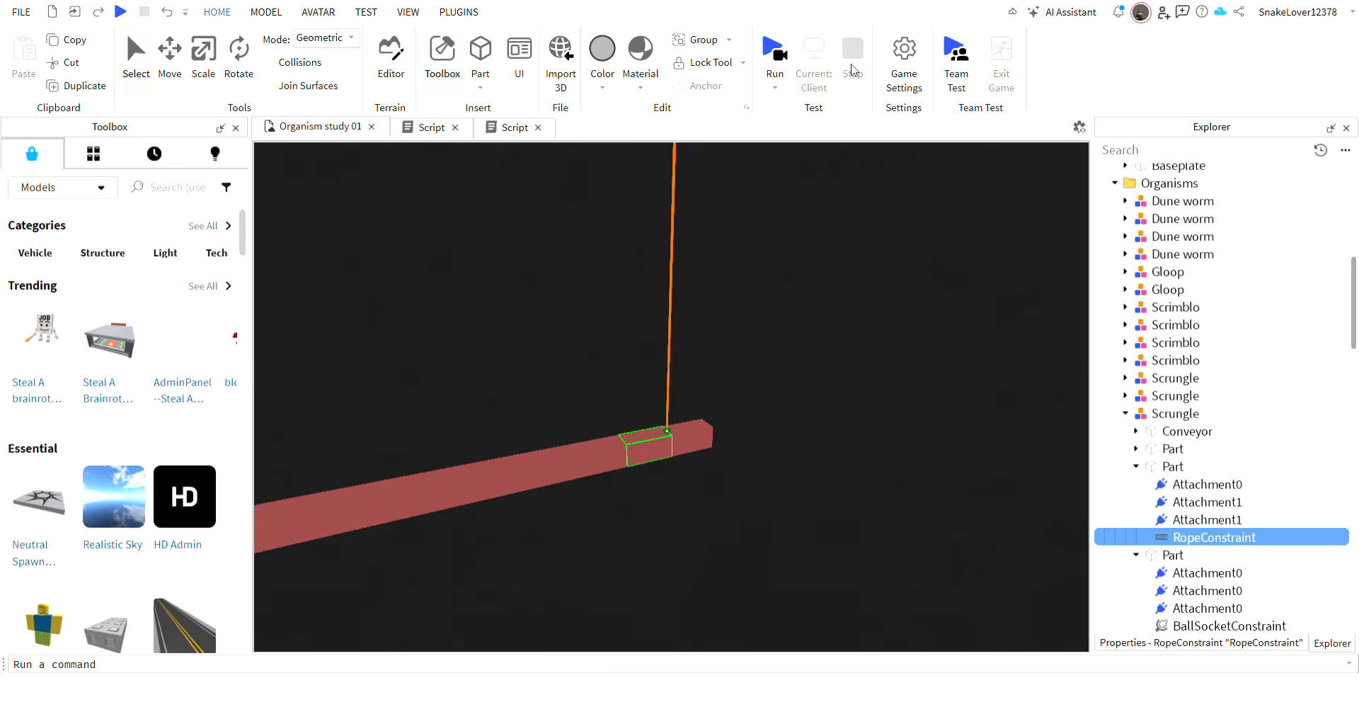
key(Delete)
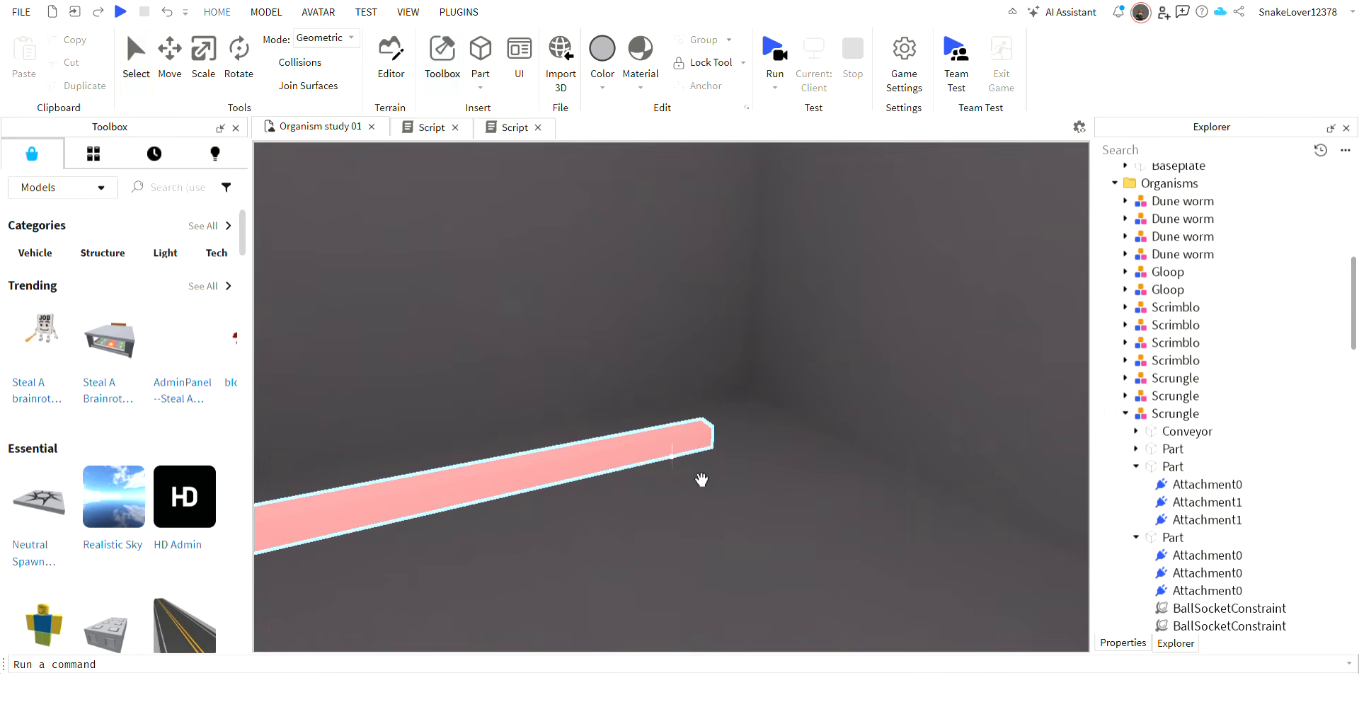
drag(700, 444, 619, 525)
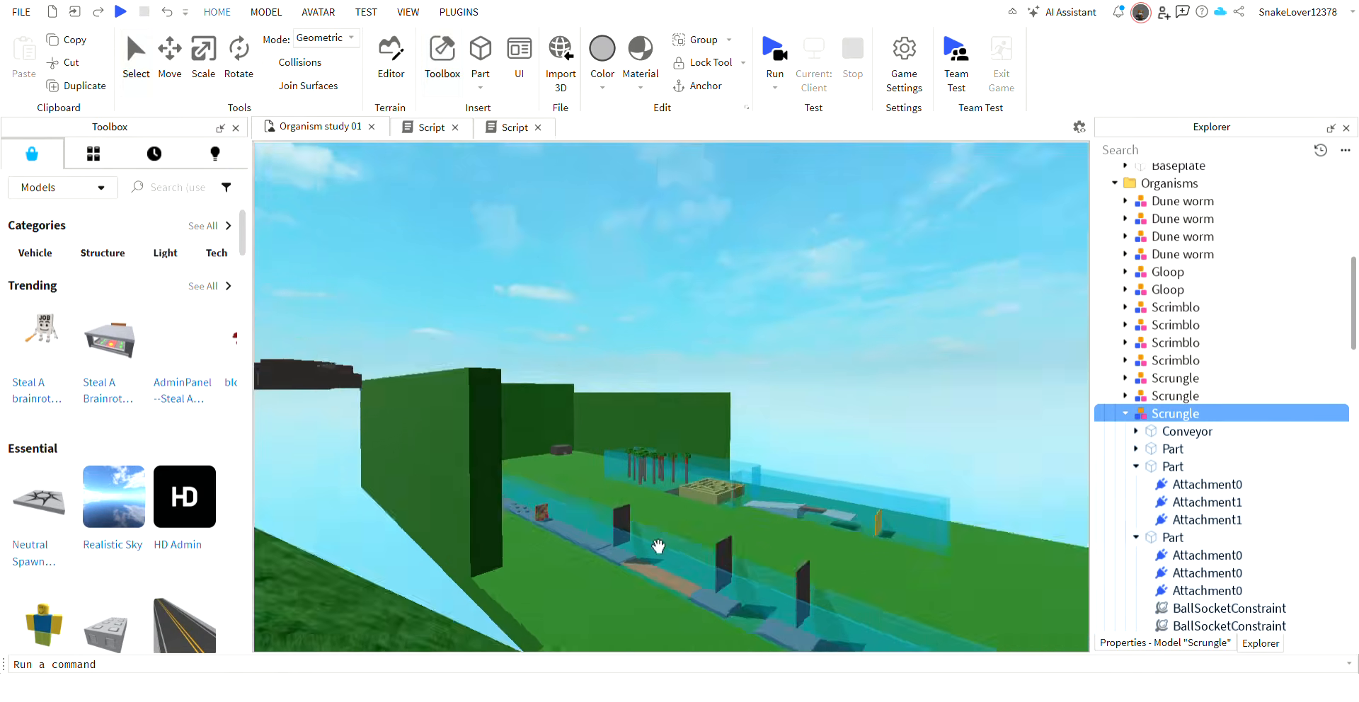
Delete the two obstacle-course models standing on the green field.
click(729, 451)
key(Delete)
key(w)
click(804, 461)
key(Delete)
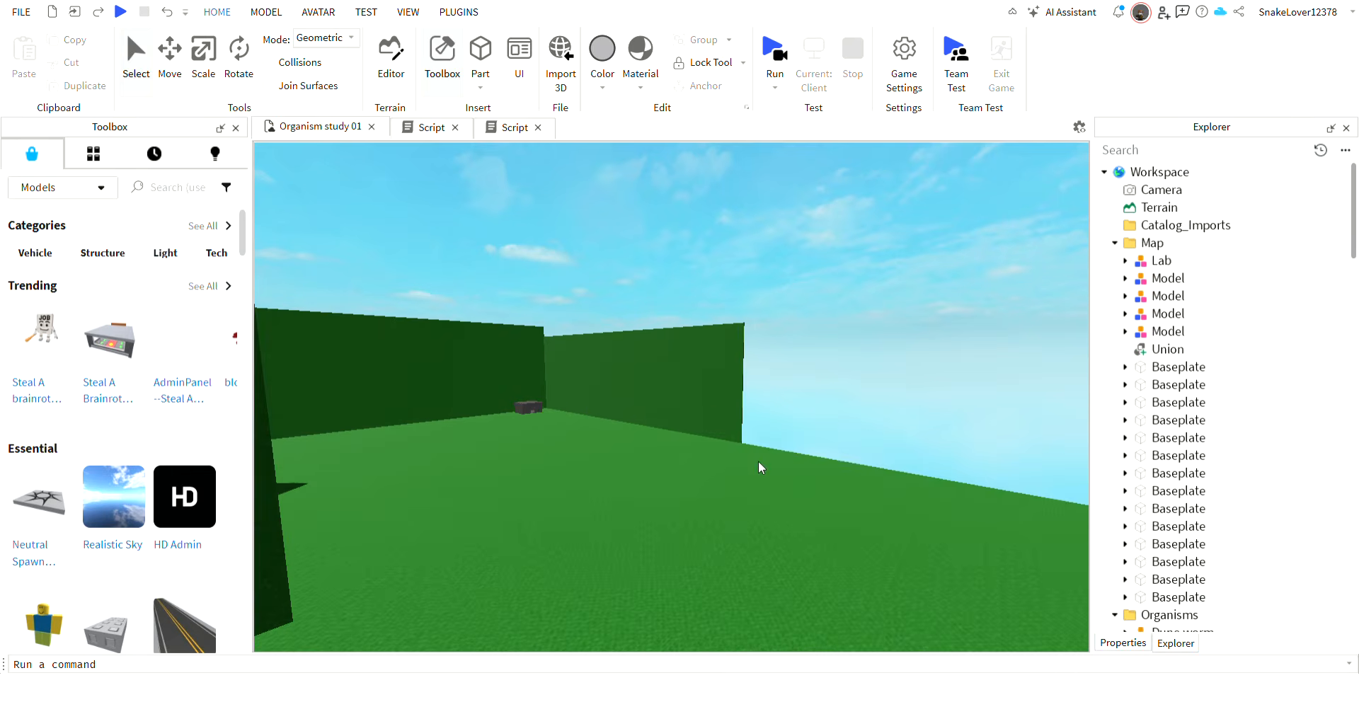
Locate the dark green Gloop lying on the enclosure's water and select it.
right_drag(758, 465, 758, 466)
key(w)
right_drag(683, 402, 682, 402)
key(w)
drag(778, 439, 769, 418)
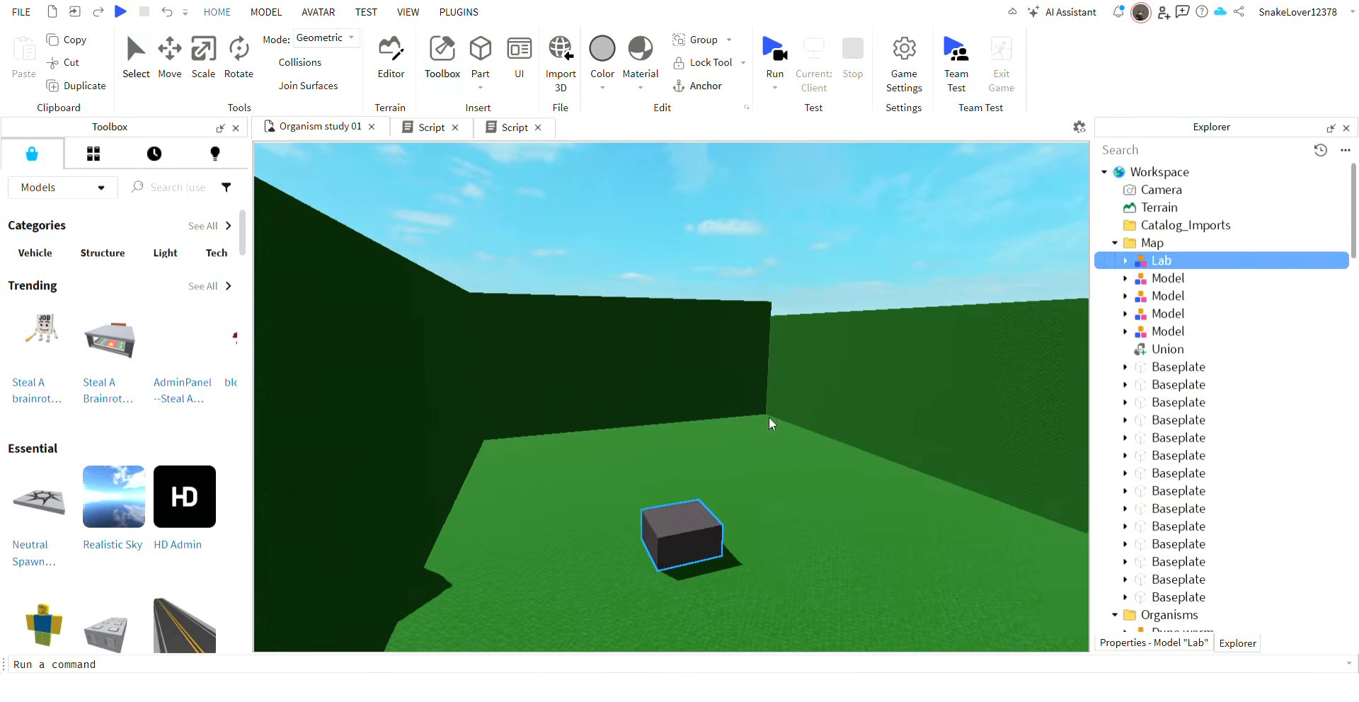
click(804, 254)
right_drag(795, 257, 762, 286)
scroll(794, 257, up, 3)
scroll(762, 281, up, 2)
scroll(788, 303, up, 3)
scroll(791, 305, up, 6)
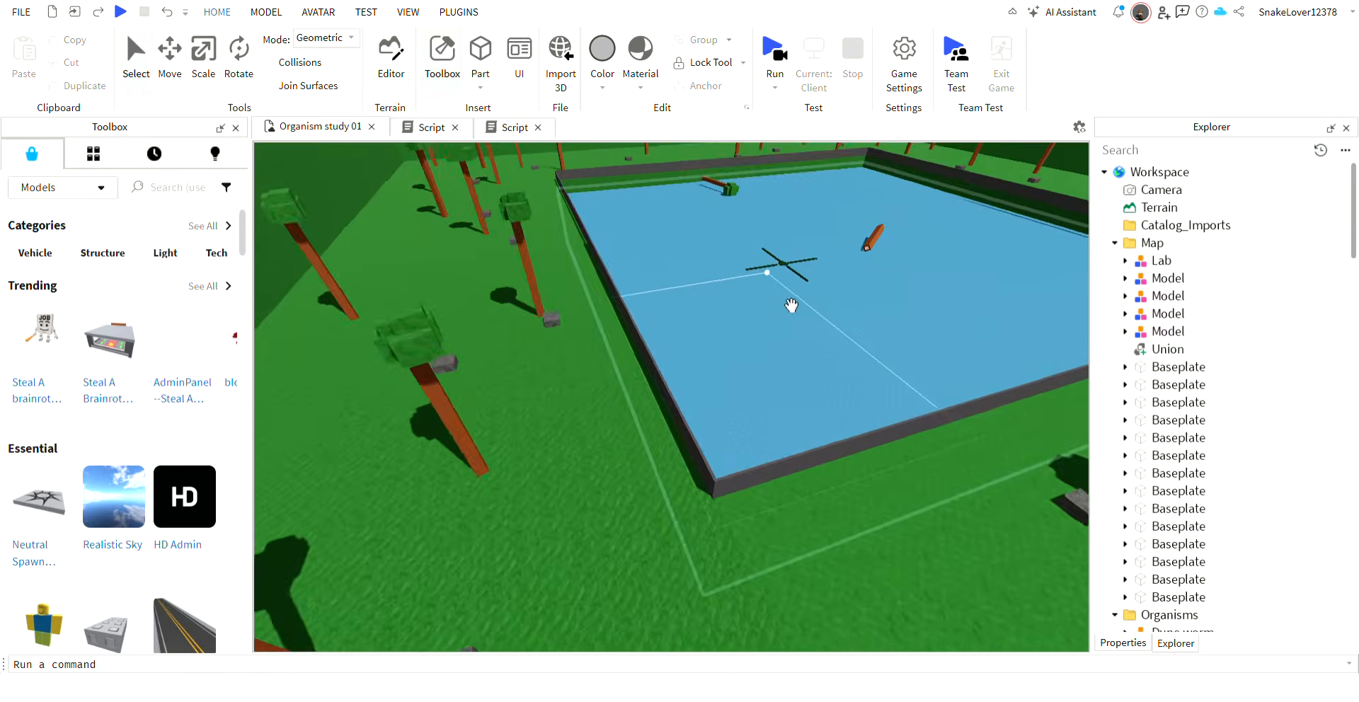
scroll(790, 306, up, 8)
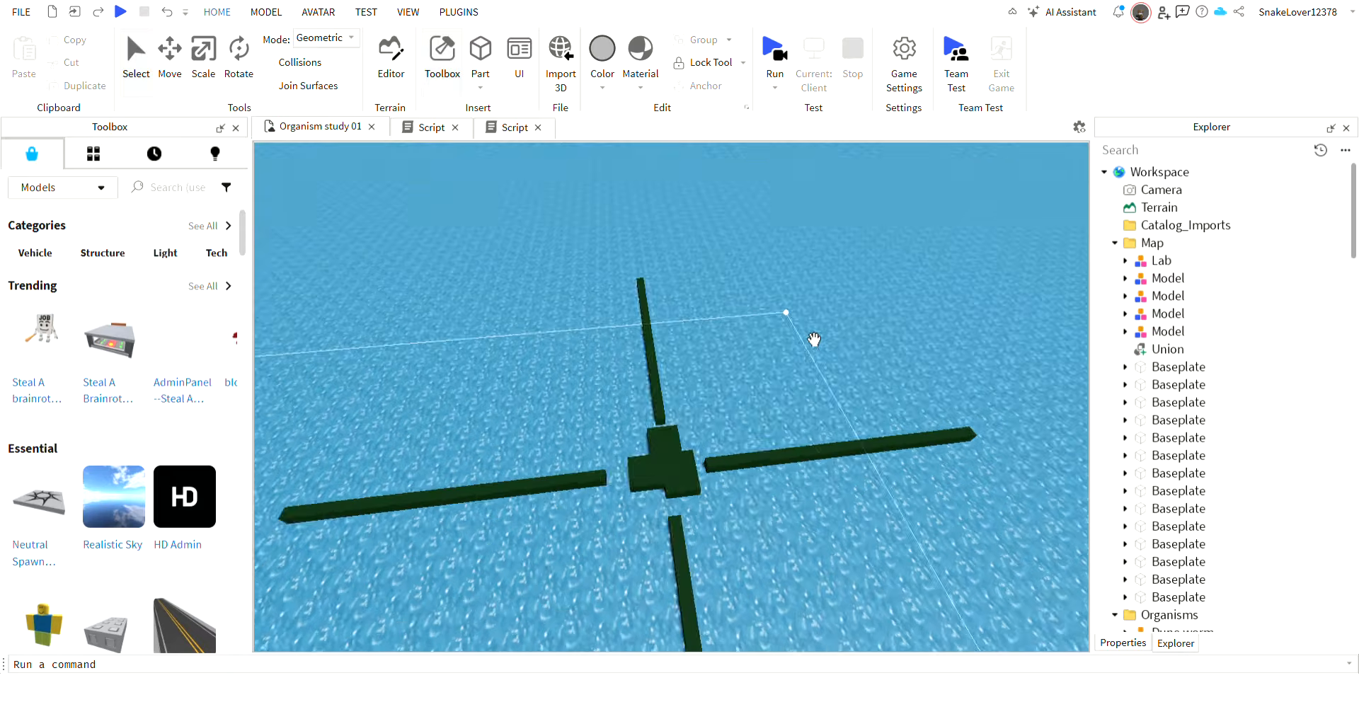
click(707, 522)
scroll(1079, 421, down, 5)
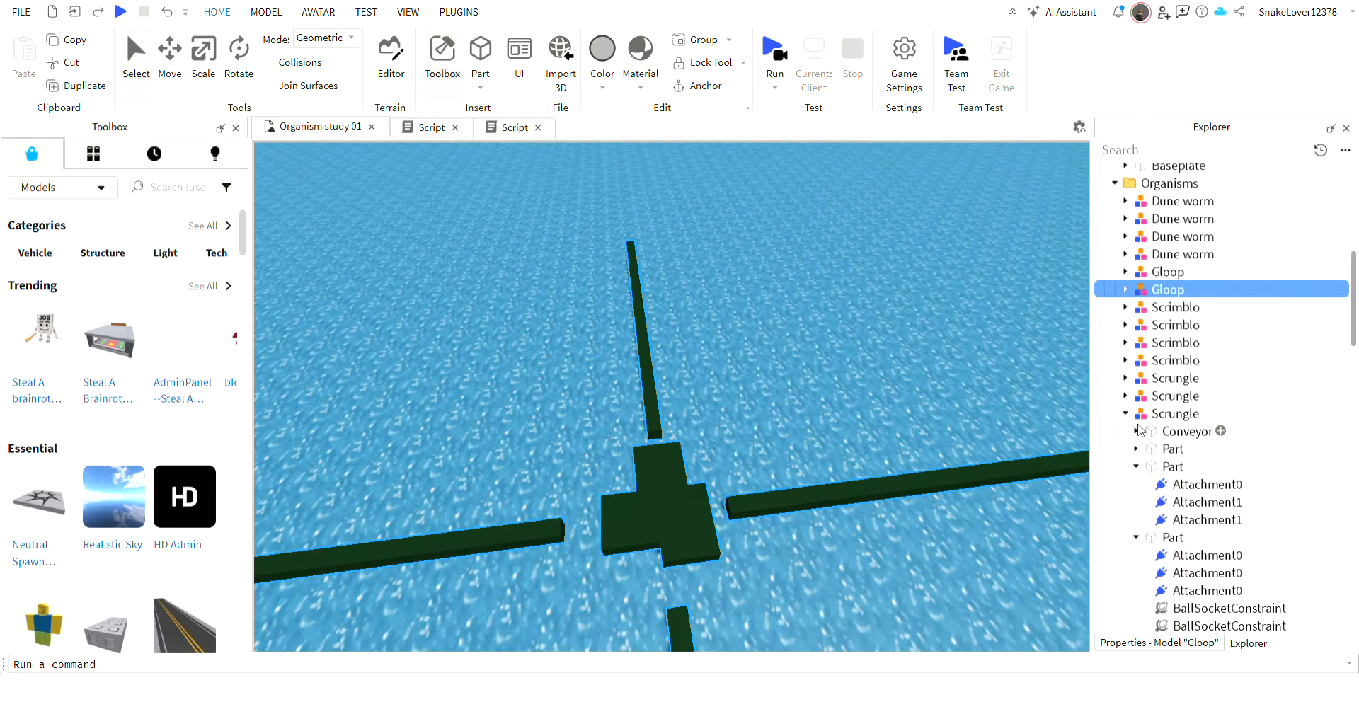
Inspect the Gloop's hierarchy by selecting its first and third arm models, and view its four-armed body from the side.
click(1126, 413)
click(1163, 310)
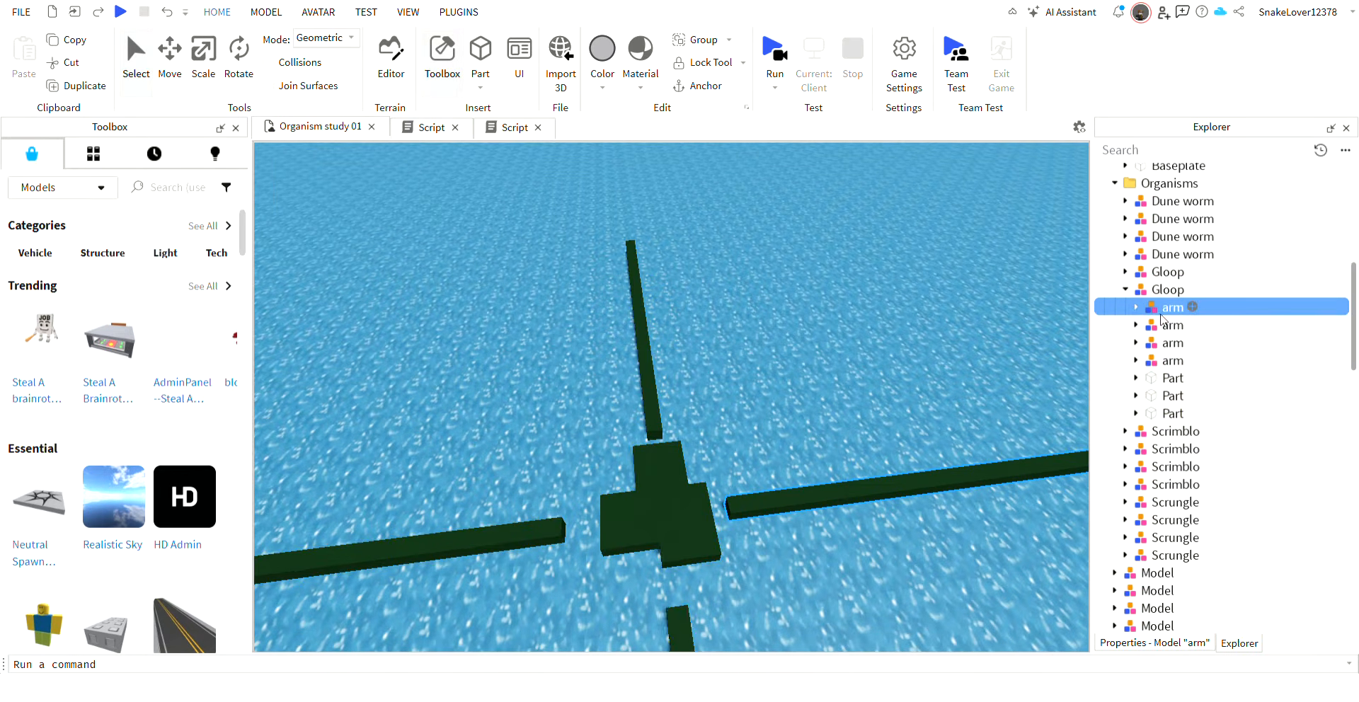
click(1169, 344)
right_drag(903, 363, 903, 363)
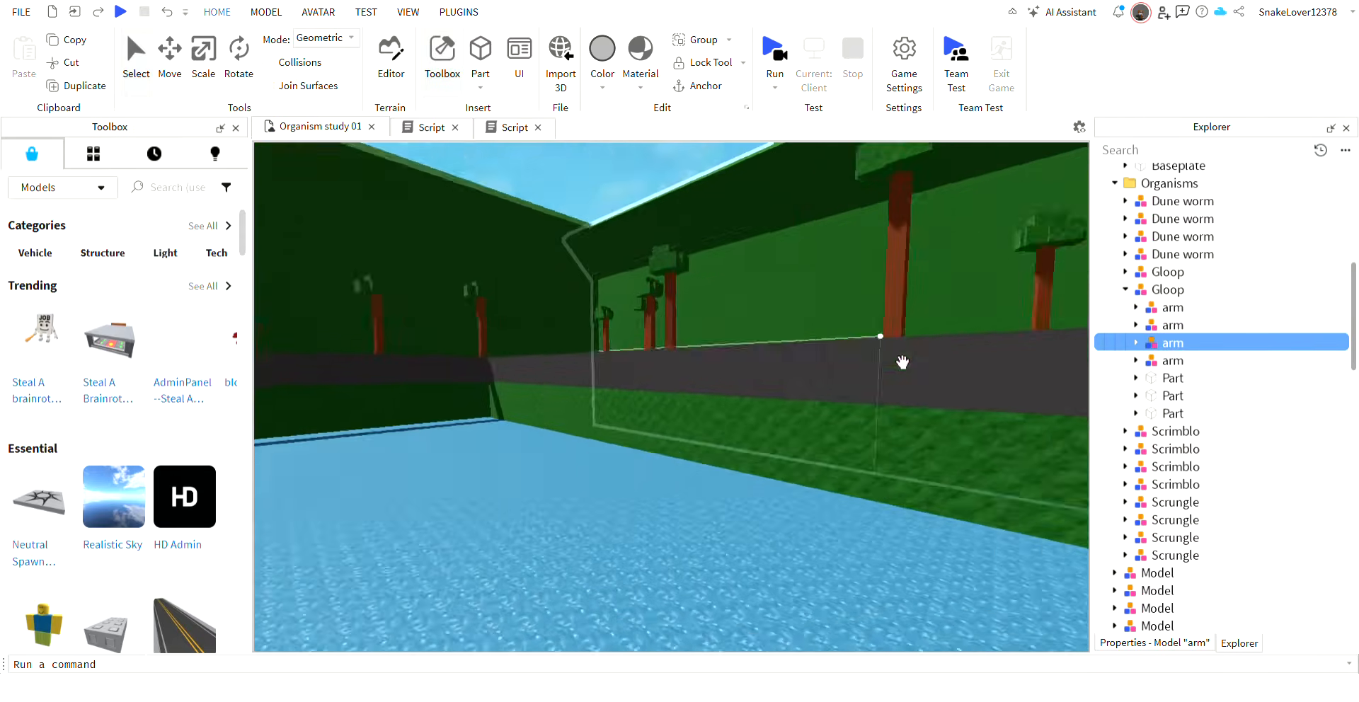
right_drag(986, 297, 986, 302)
key(w)
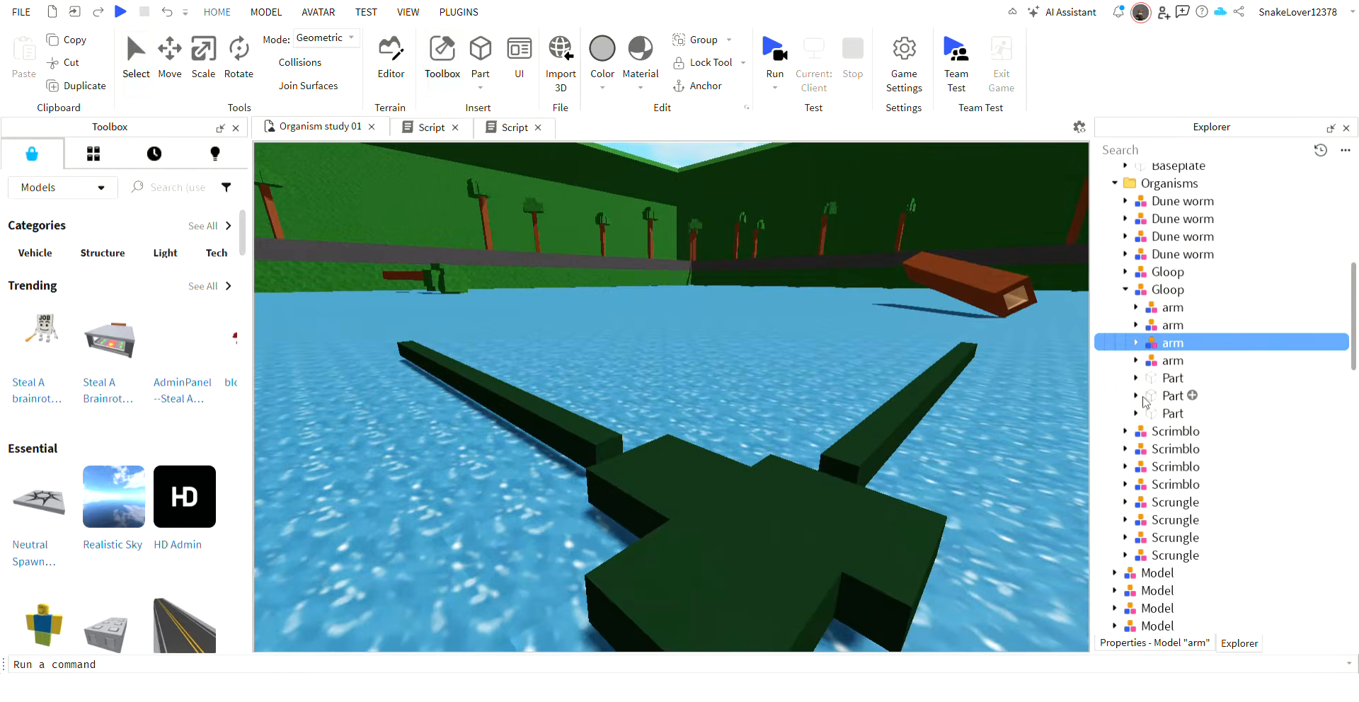
key(s)
right_drag(789, 362, 789, 362)
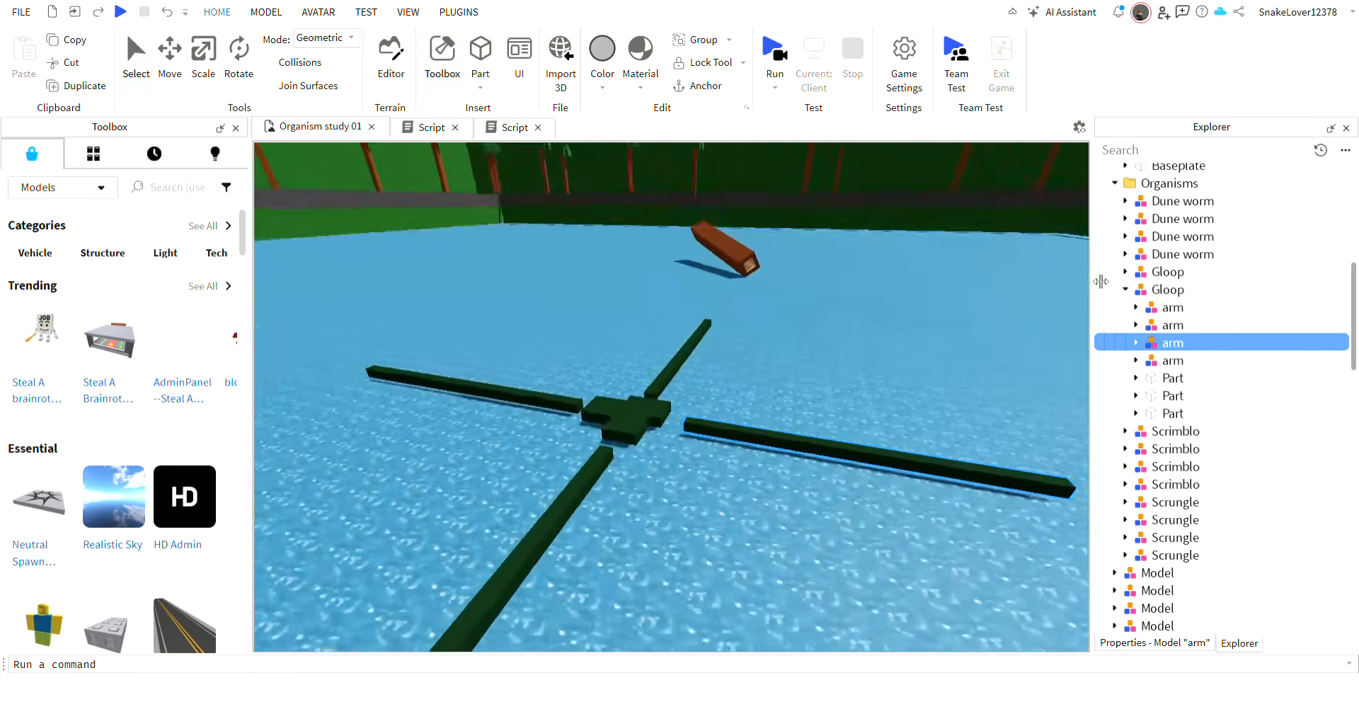
click(1126, 290)
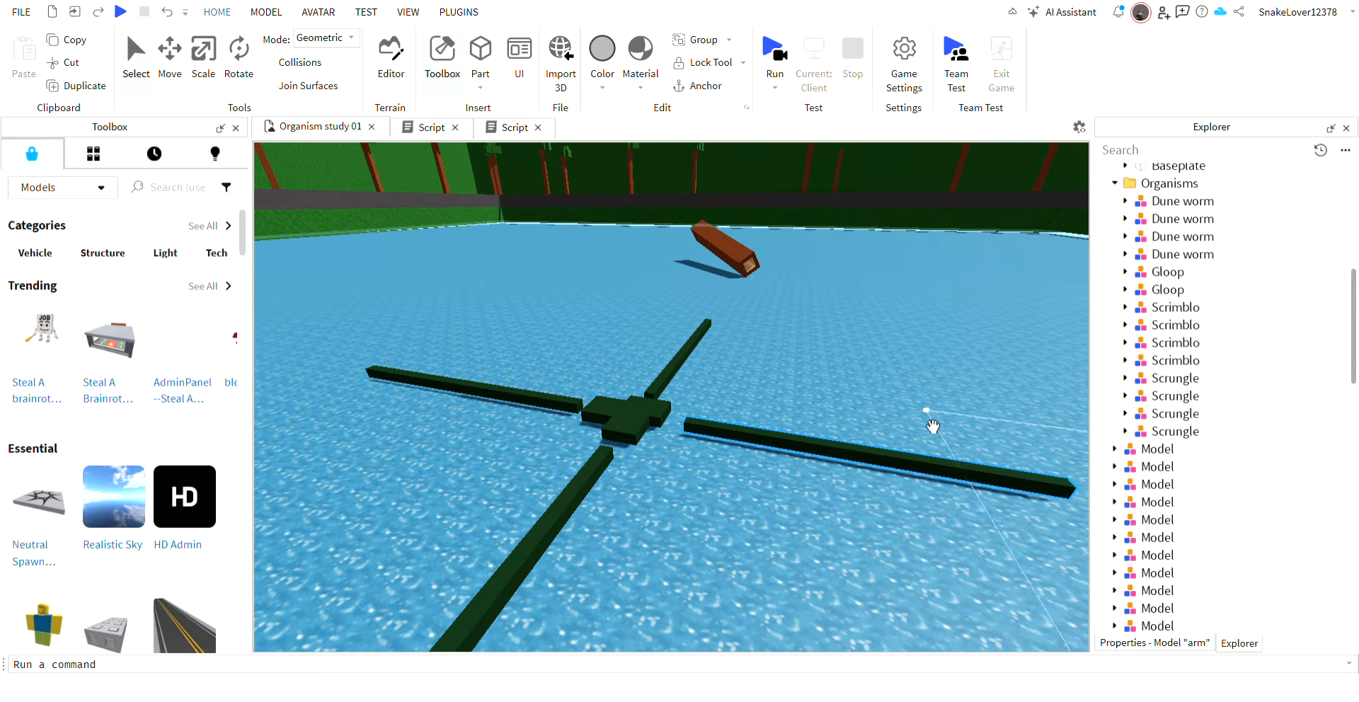
Delete the four nearer green balls on the brown ground one by one.
right_drag(891, 414, 890, 414)
key(w)
key(s)
key(w)
key(w)
key(a)
key(w)
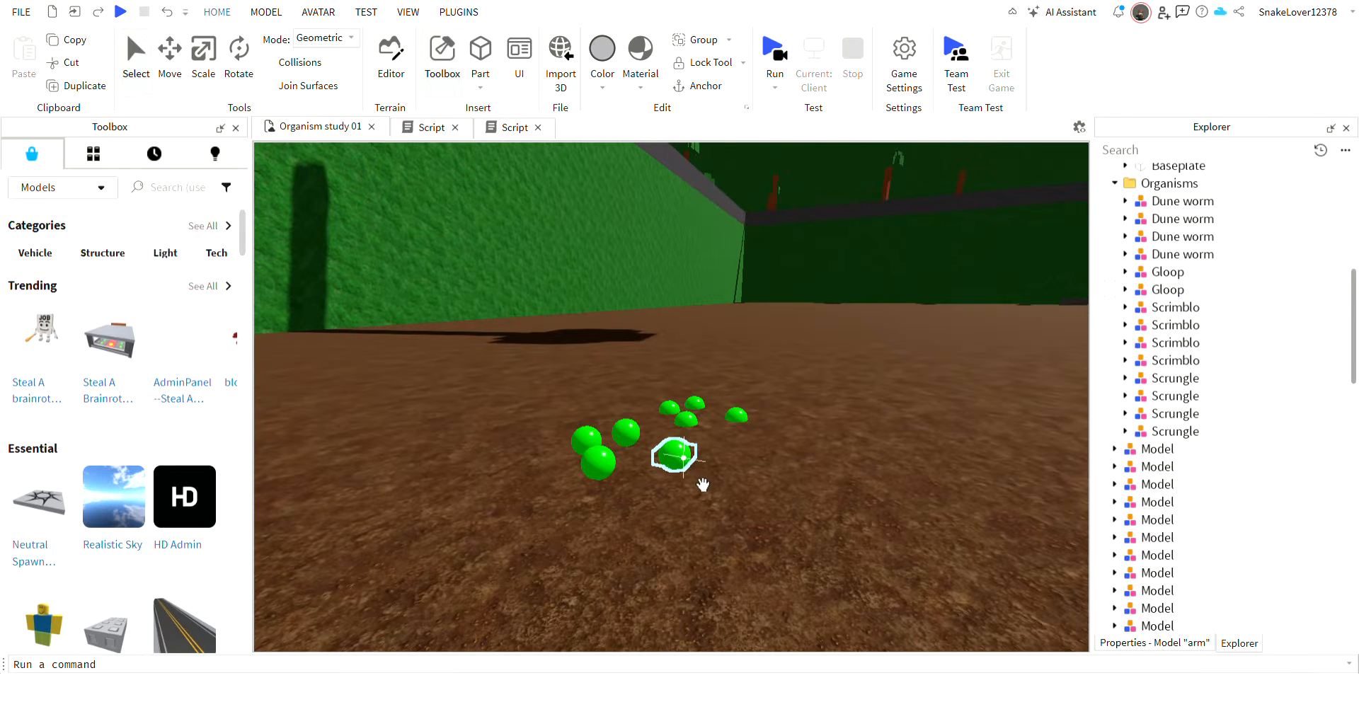
click(702, 484)
key(w)
right_drag(637, 474, 637, 474)
key(Delete)
click(622, 447)
key(Delete)
click(504, 563)
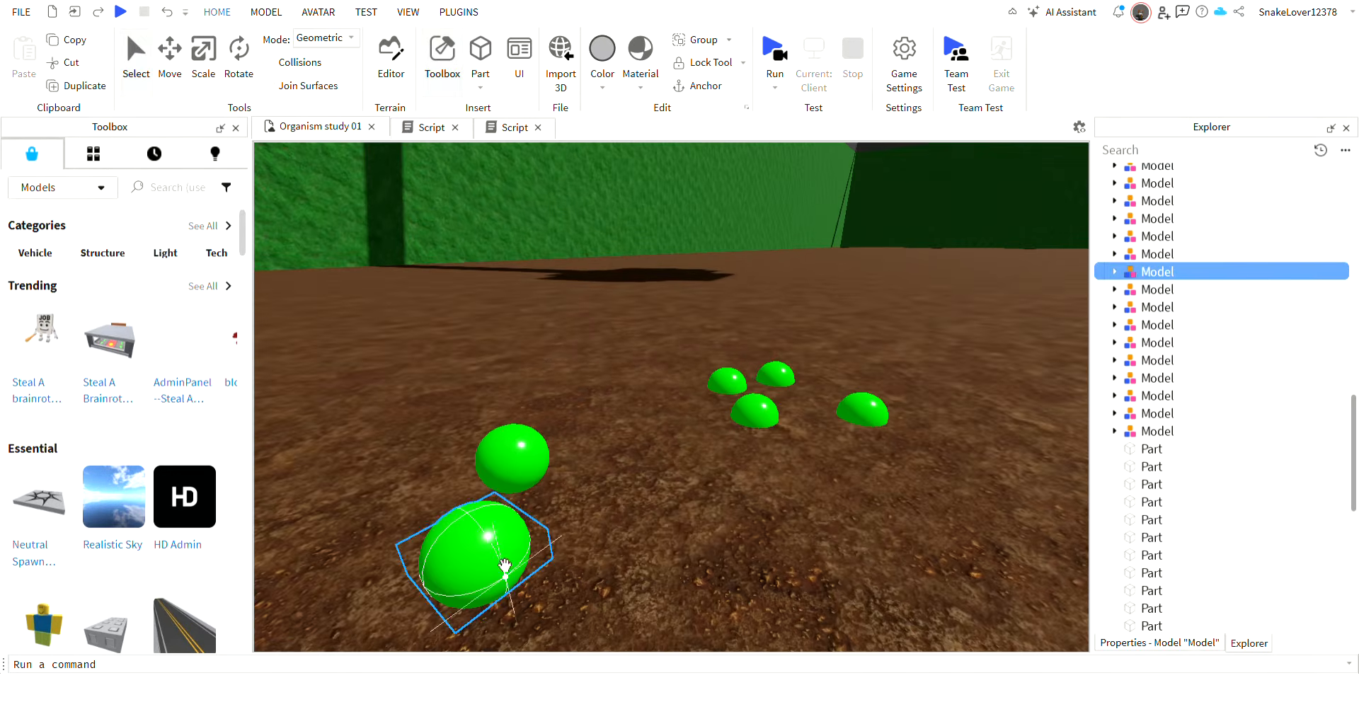
key(Delete)
click(515, 459)
key(Delete)
Remove the remaining half-buried green balls farther back on the brown ground.
key(Delete)
click(883, 423)
key(Delete)
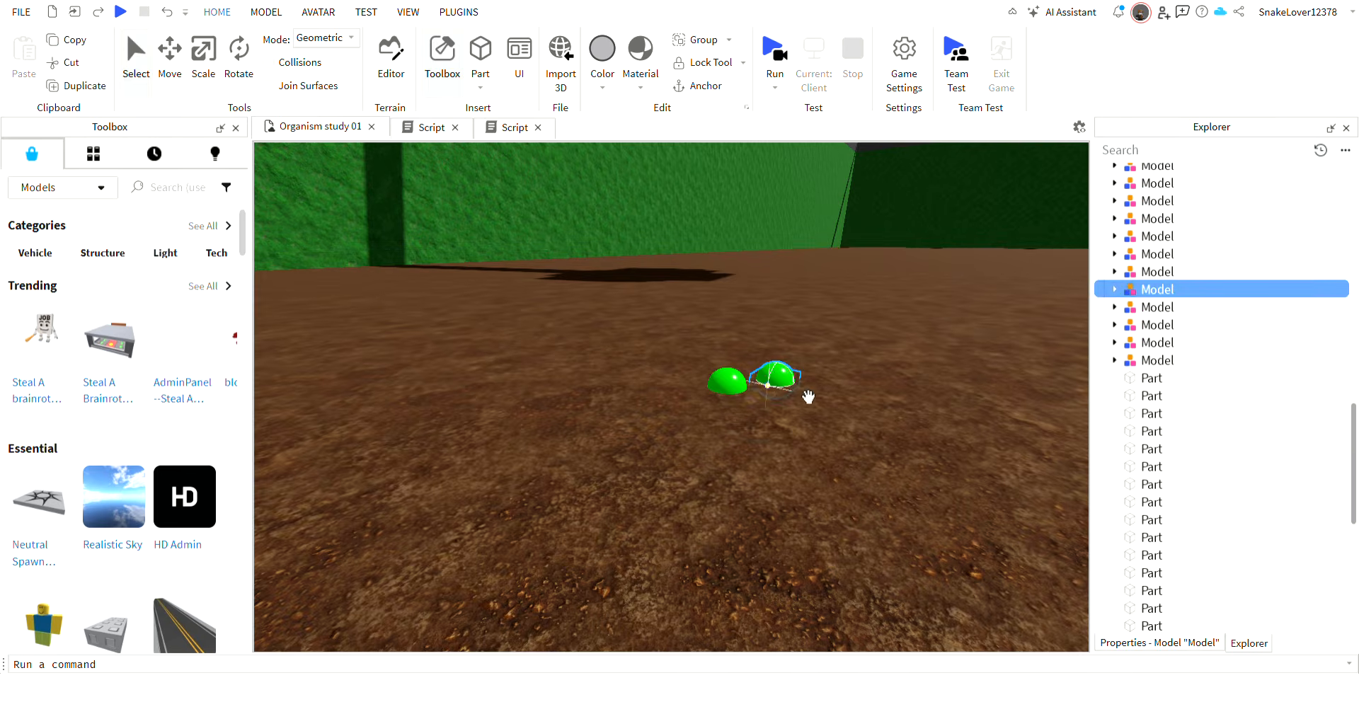
key(Delete)
click(742, 388)
key(Delete)
Duplicate a pink Scrungle on the grass and rename the copy Unnamed Asset.
right_drag(744, 430, 659, 455)
key(w)
key(w)
click(658, 455)
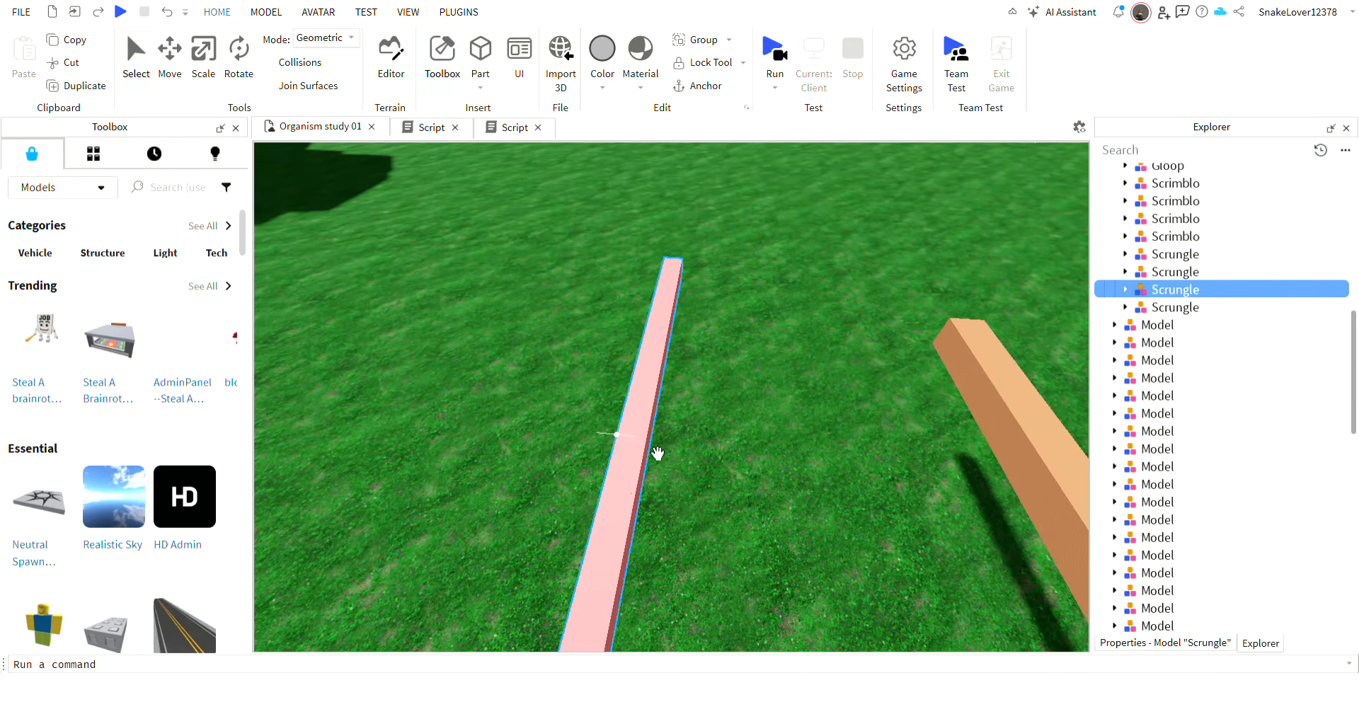
drag(659, 453, 722, 388)
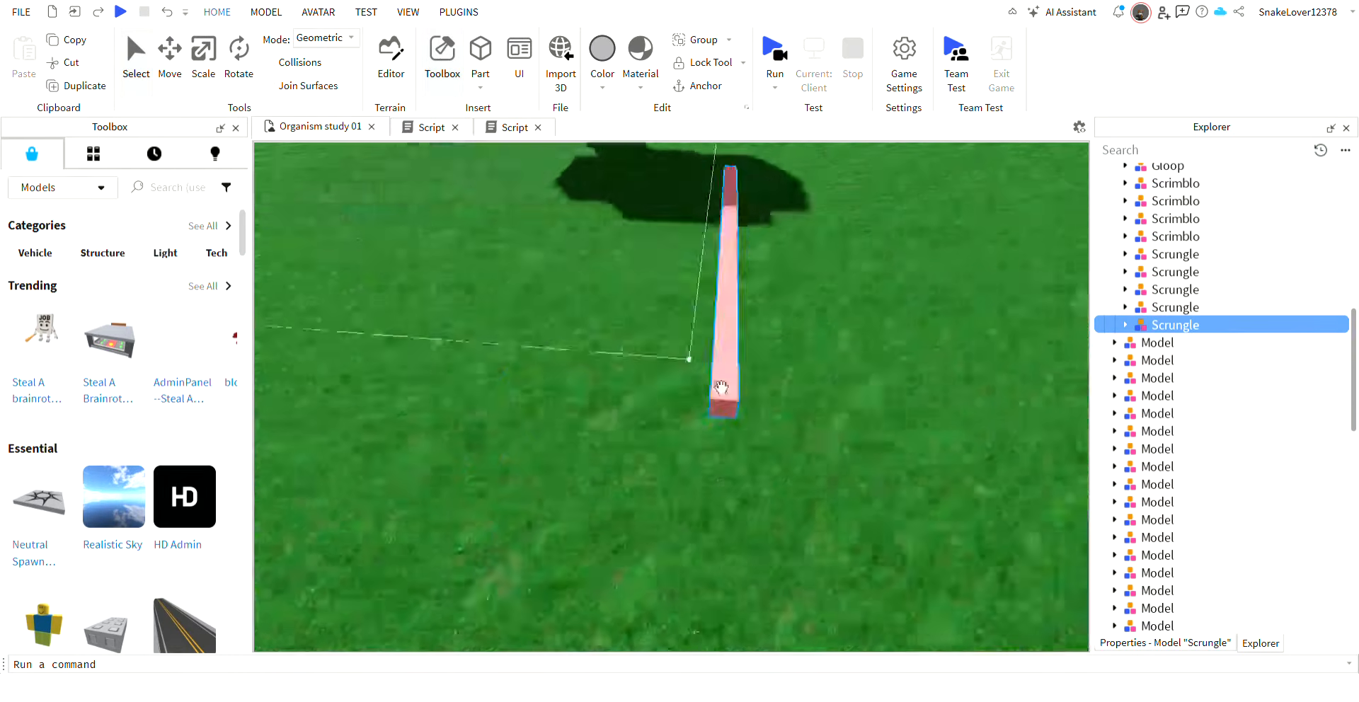
key(w)
right_drag(721, 388, 722, 388)
key(s)
key(w)
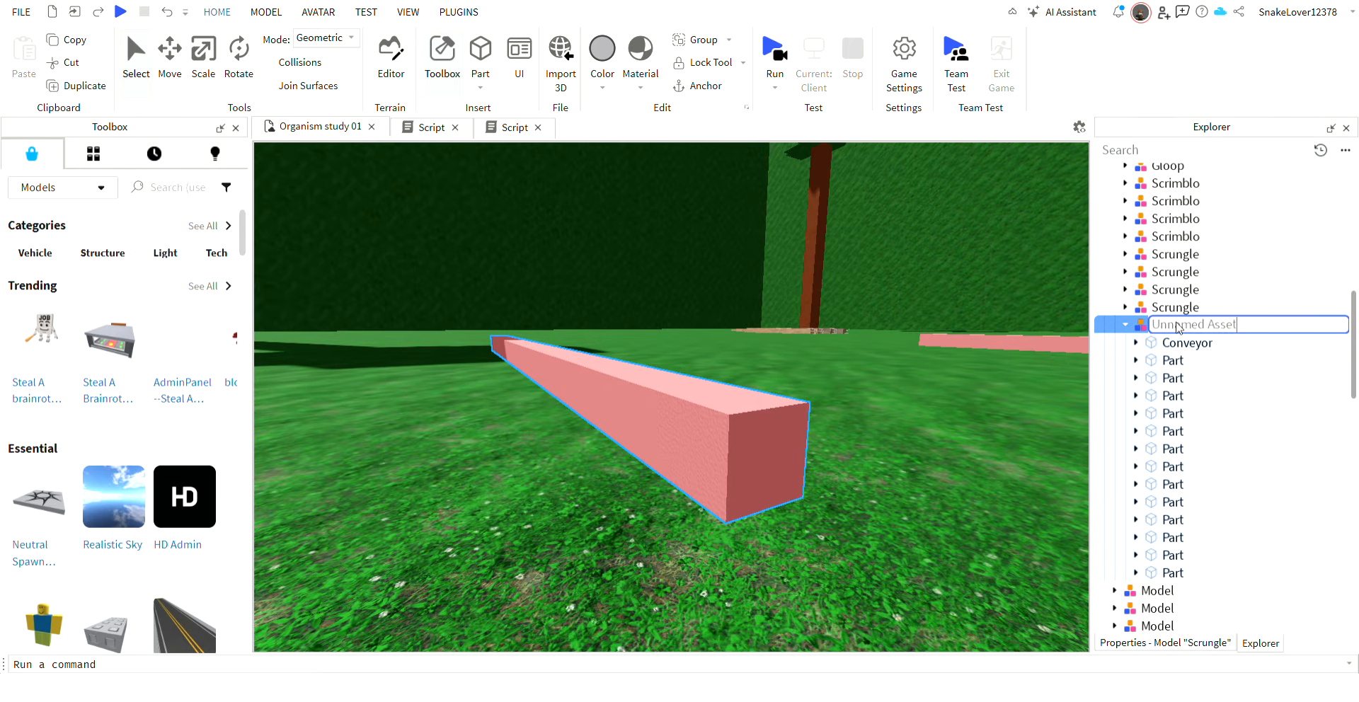
right_drag(780, 478, 780, 478)
Select all Part segments of the Unnamed Asset and colour them green.
click(1161, 381)
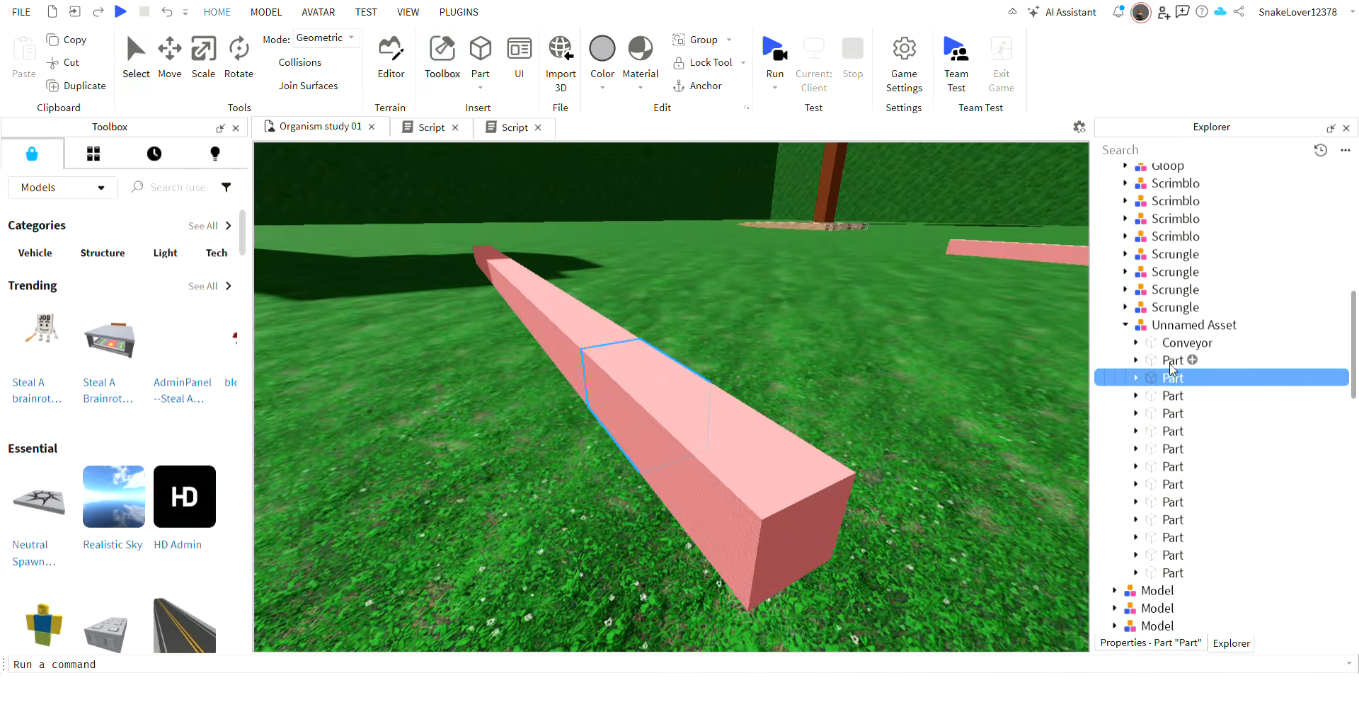
click(1172, 361)
shift+click(1171, 573)
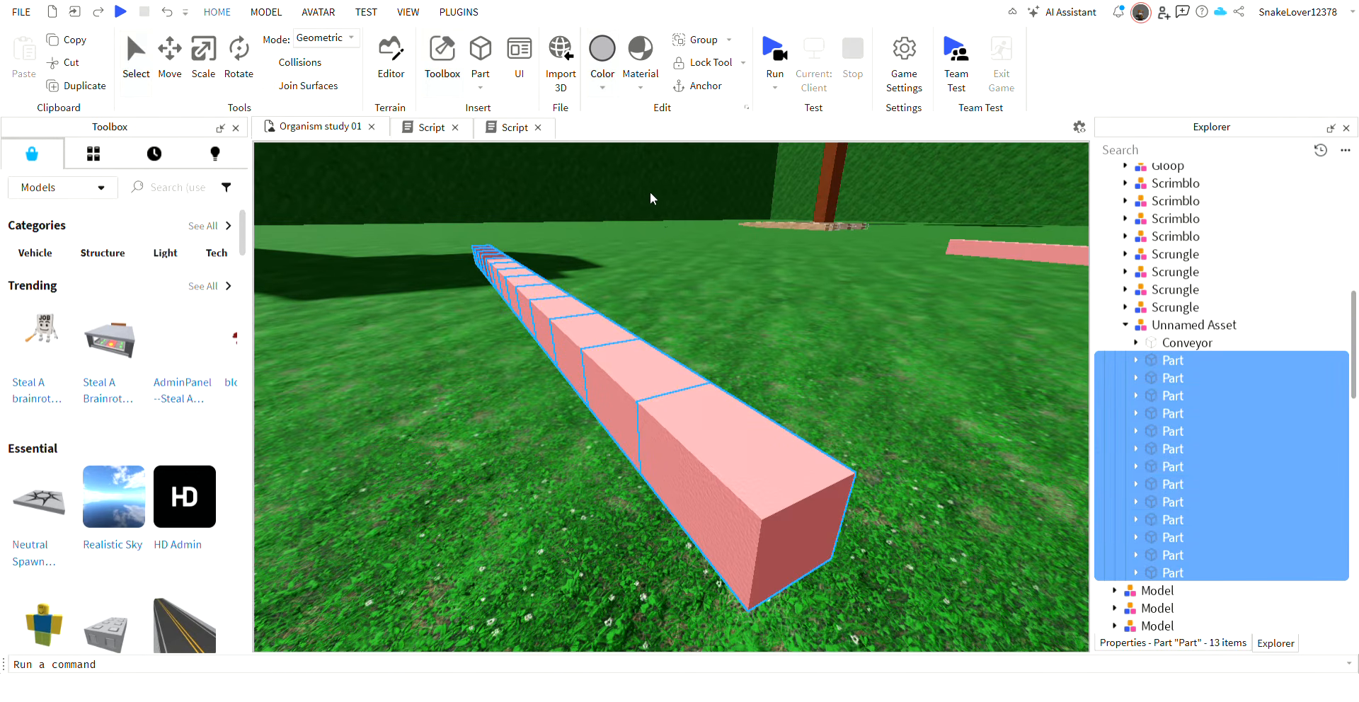
click(672, 173)
Open the script of the Unnamed Asset's Conveyor and remove the last digit of the lookVector multiplier in line 4.
click(1121, 344)
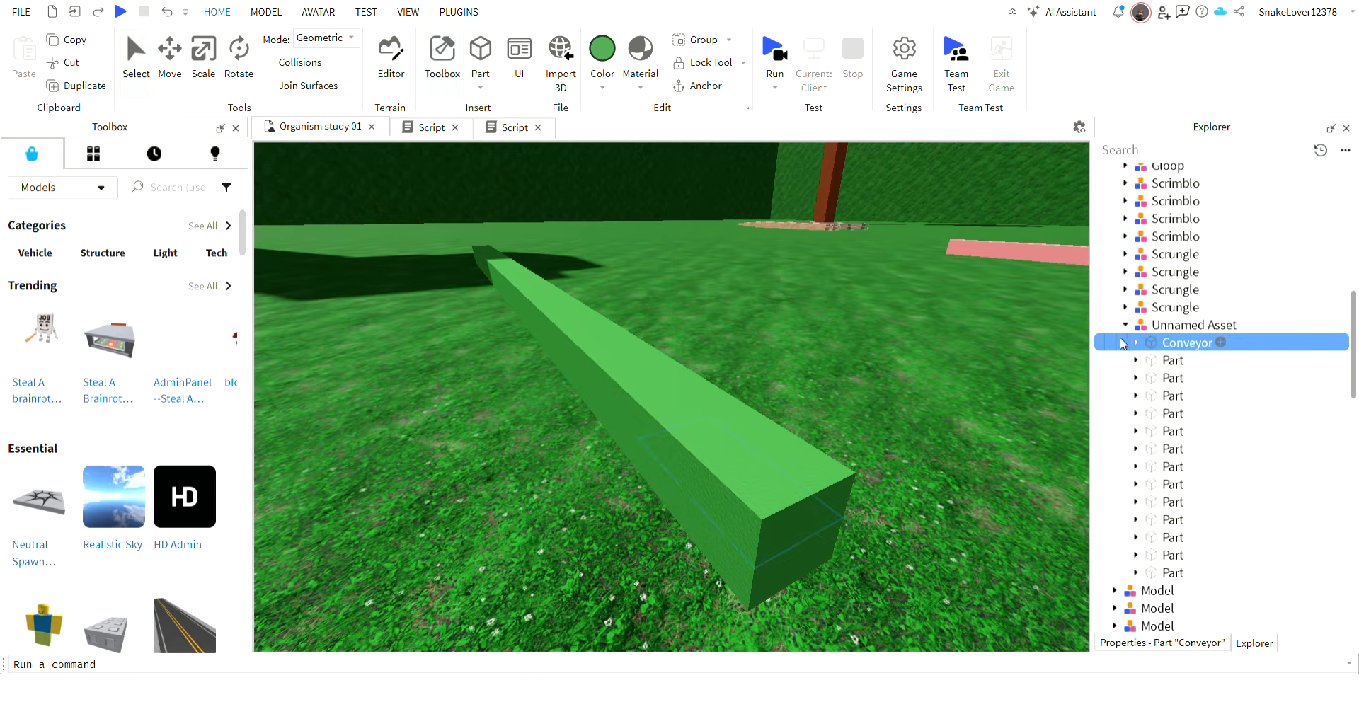
double_click(1175, 362)
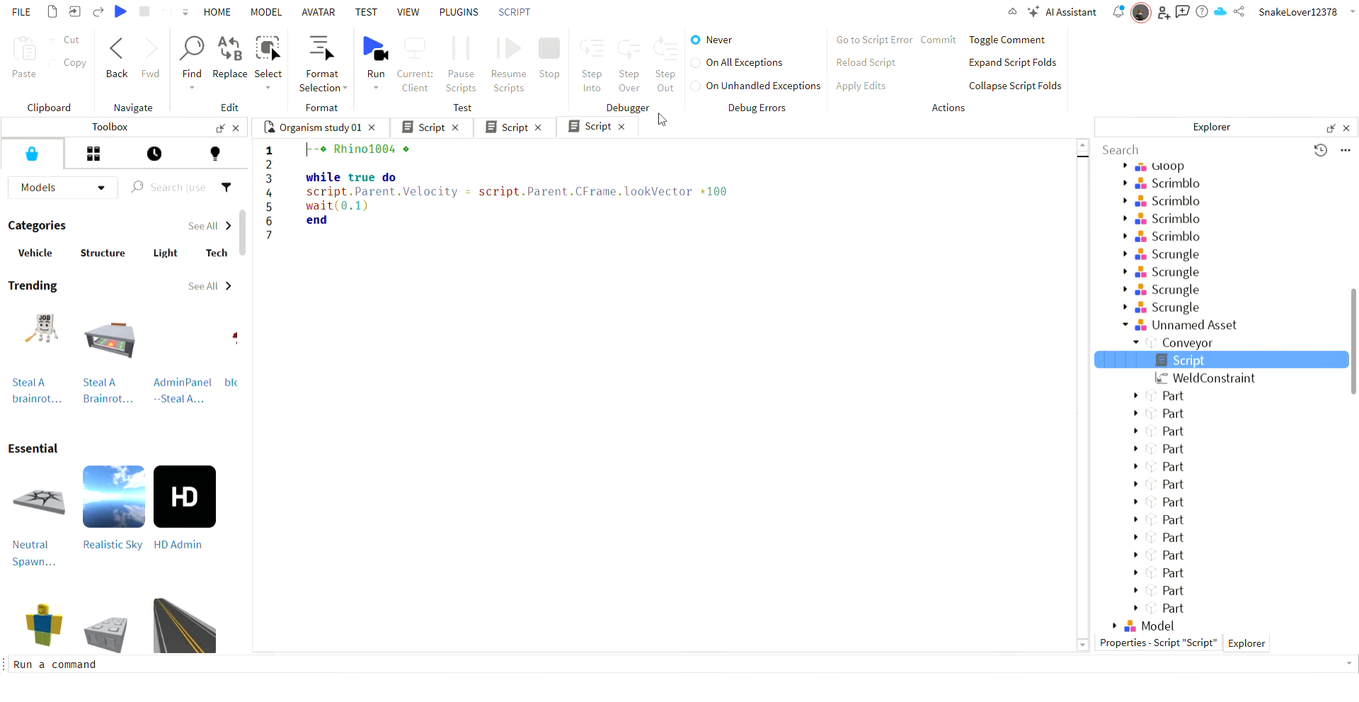
drag(707, 193, 717, 202)
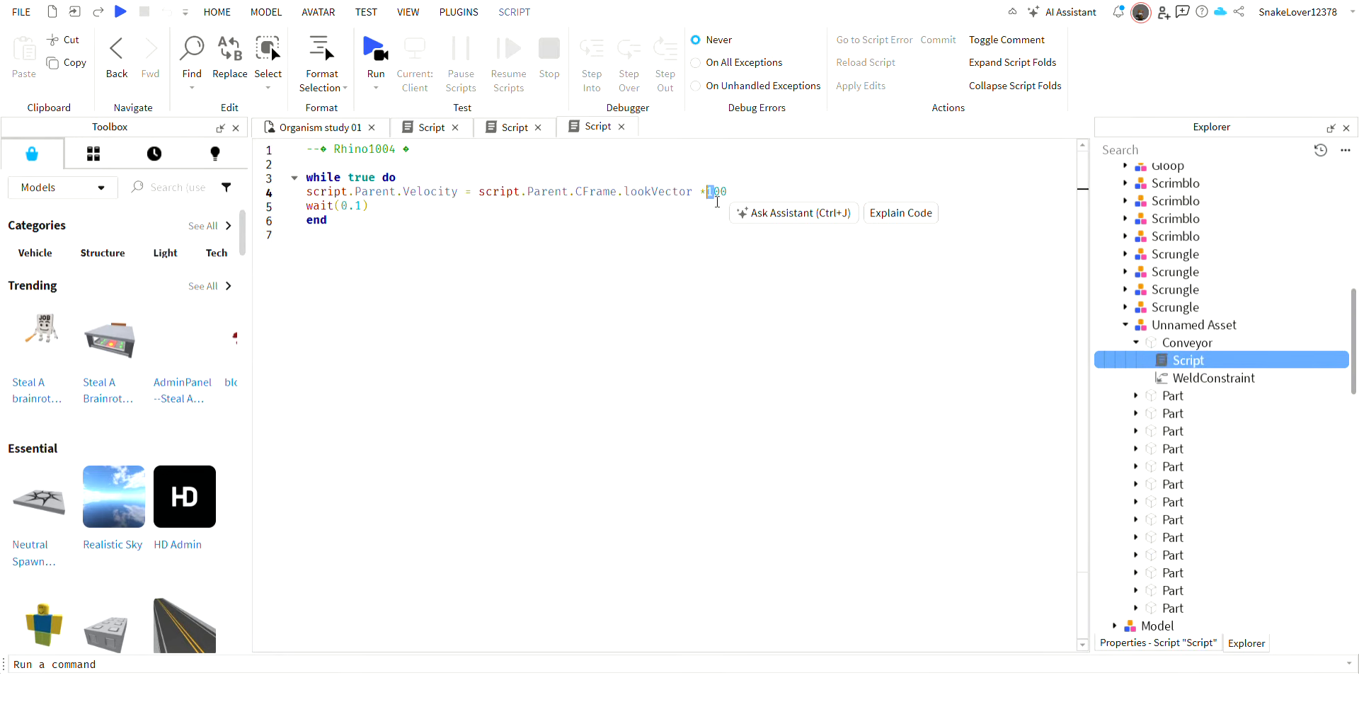
click(723, 198)
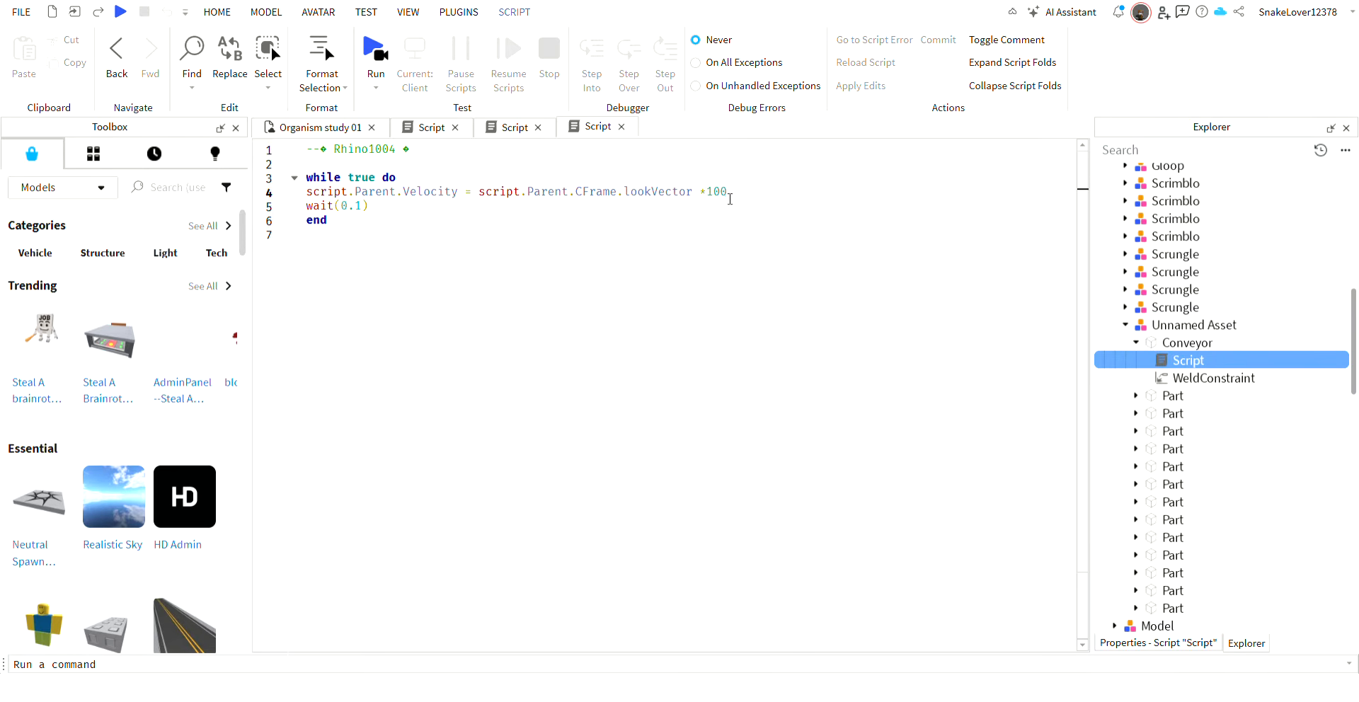
key(BackSpace)
click(312, 126)
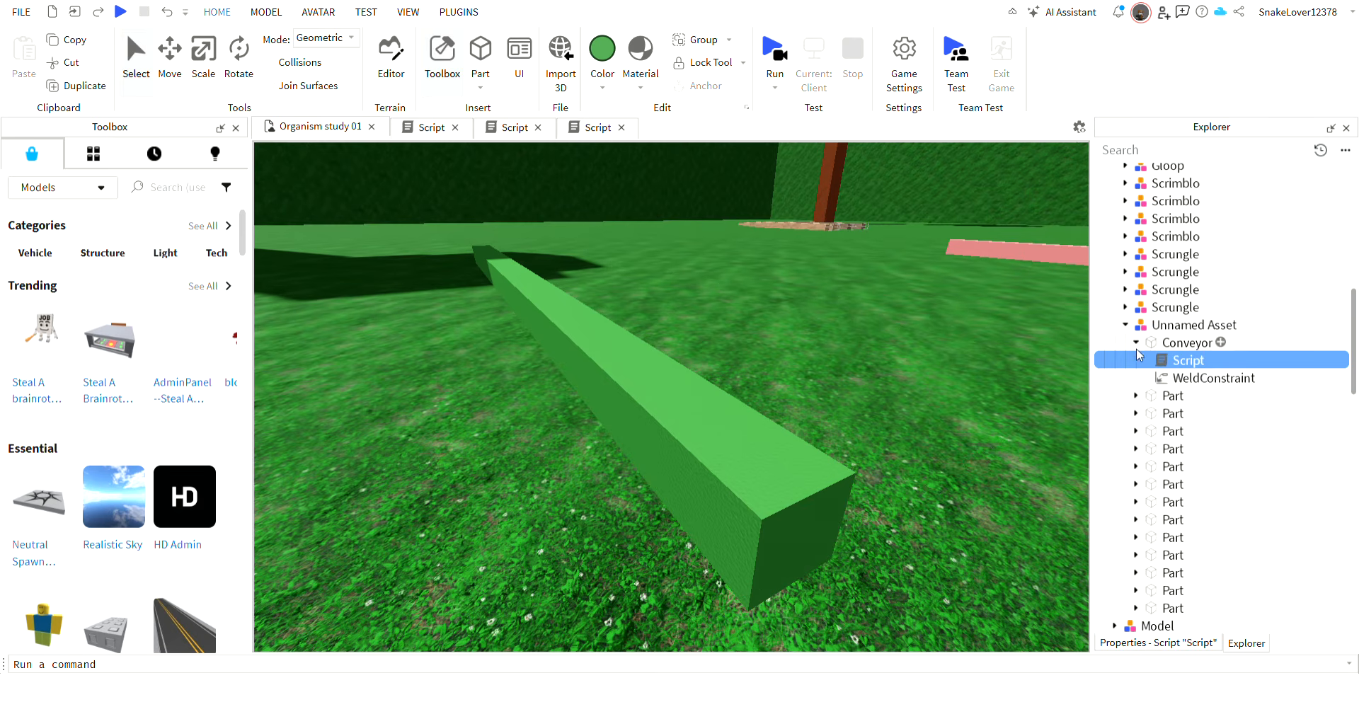
Place the green Unnamed Asset on the grass beside the grey wall near the water and simulate it to observe its crawling.
drag(629, 457, 652, 347)
click(773, 49)
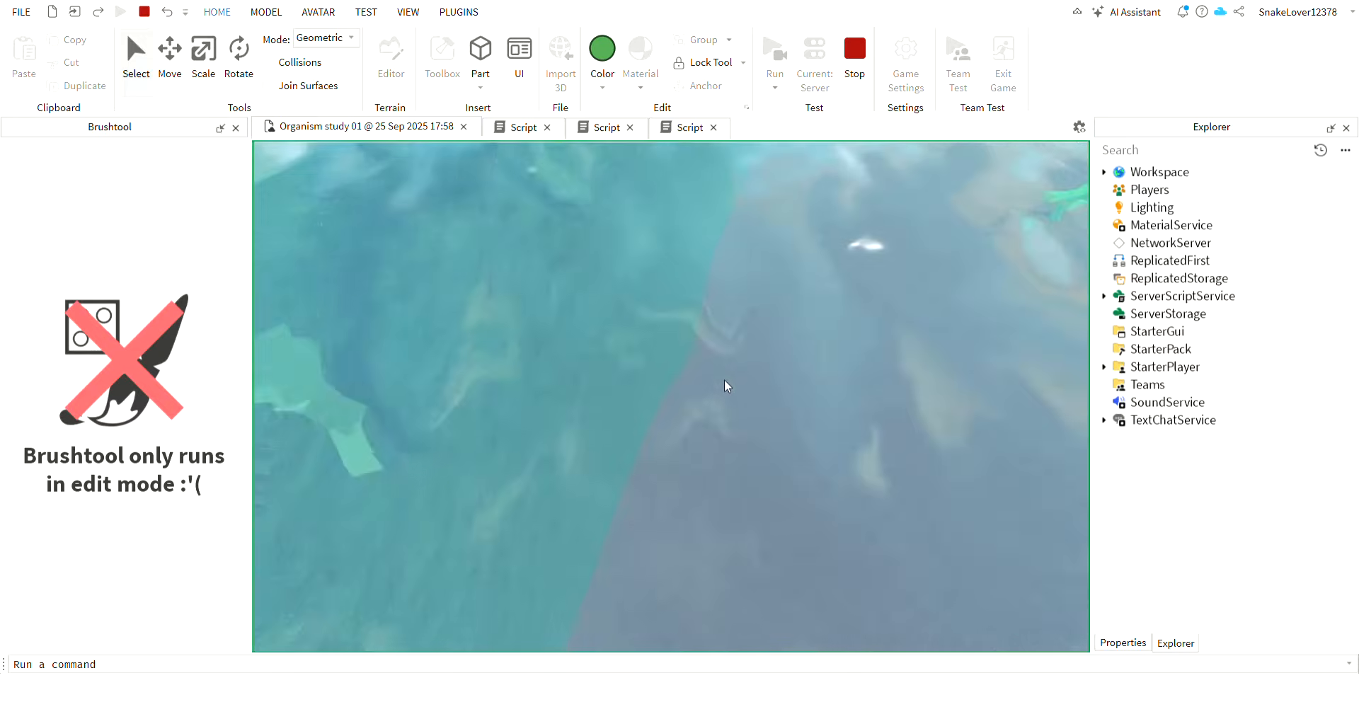
right_drag(725, 379, 725, 379)
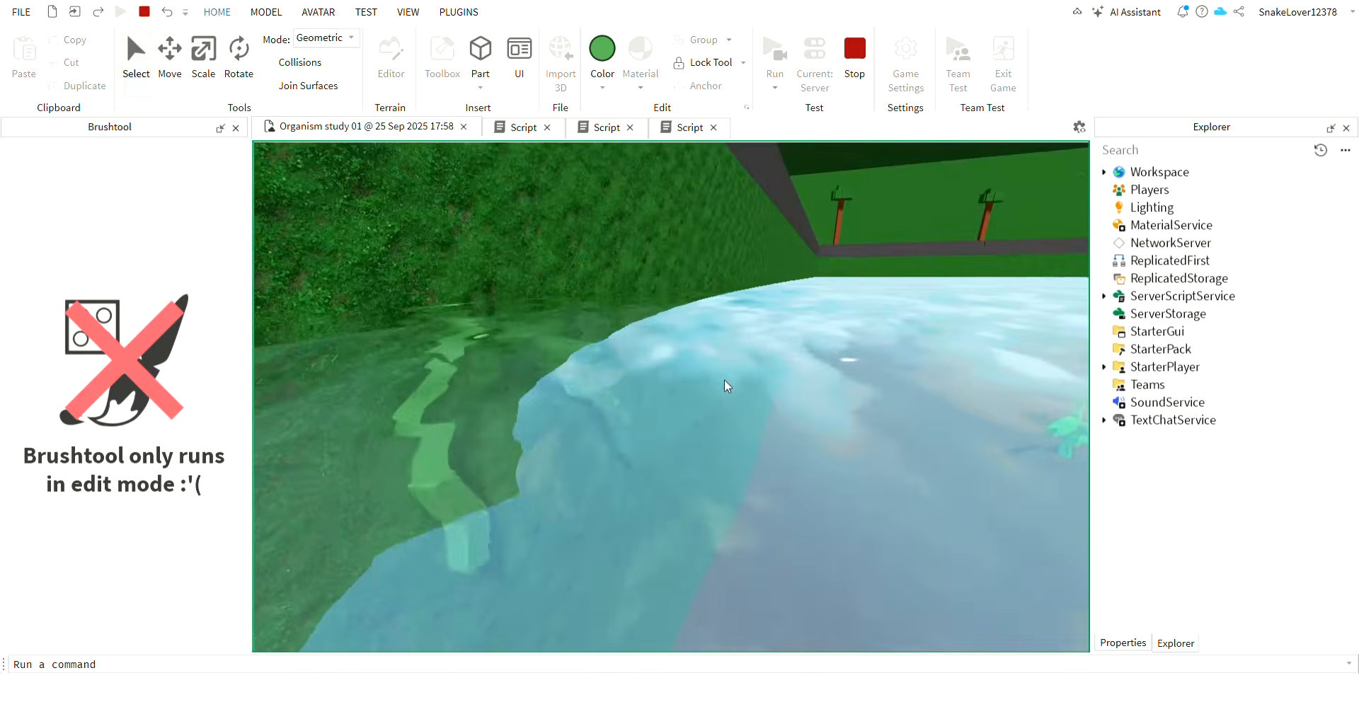
drag(724, 379, 753, 408)
right_drag(752, 408, 844, 484)
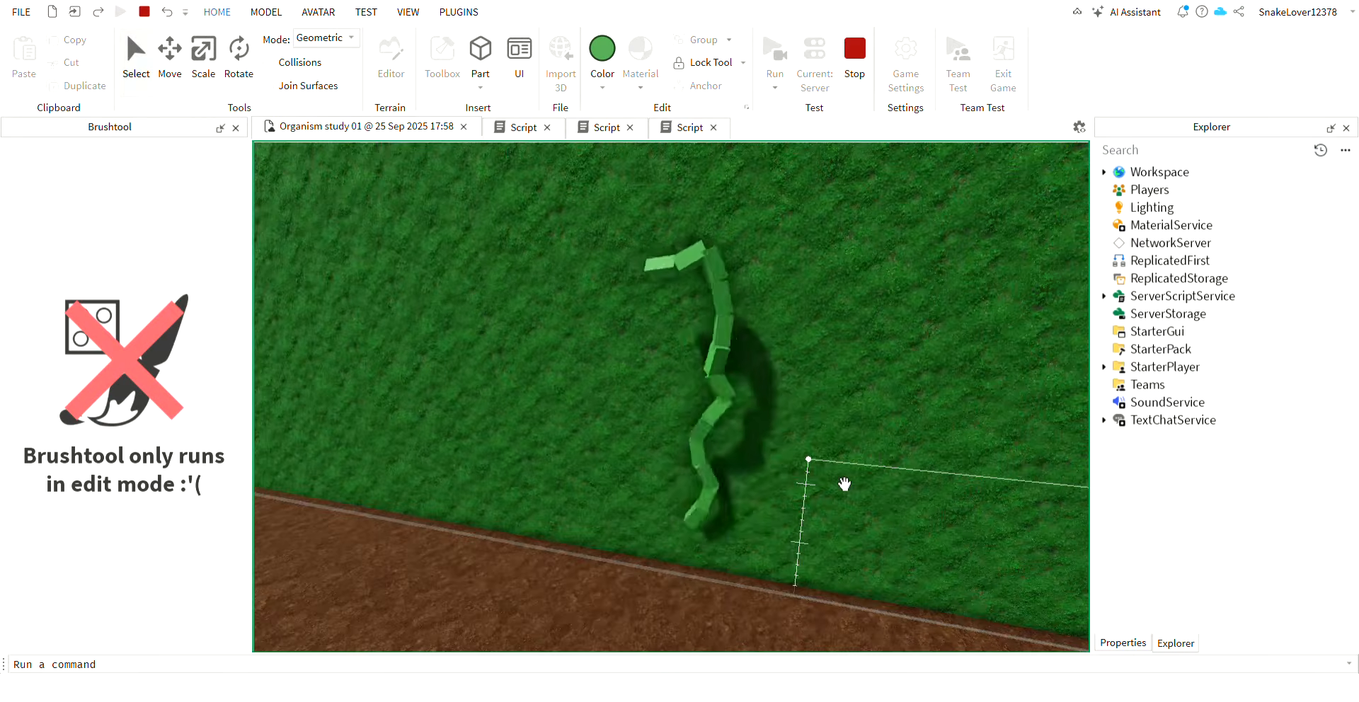
scroll(840, 437, up, 3)
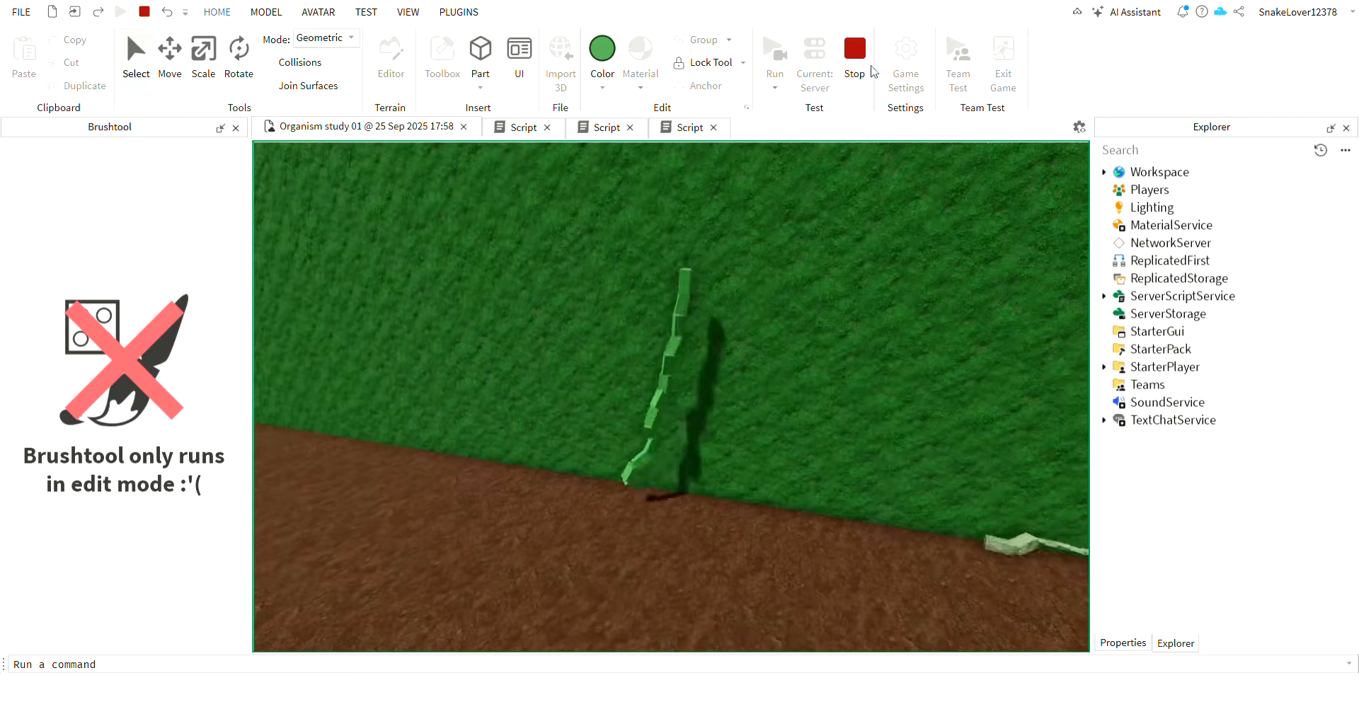
click(854, 51)
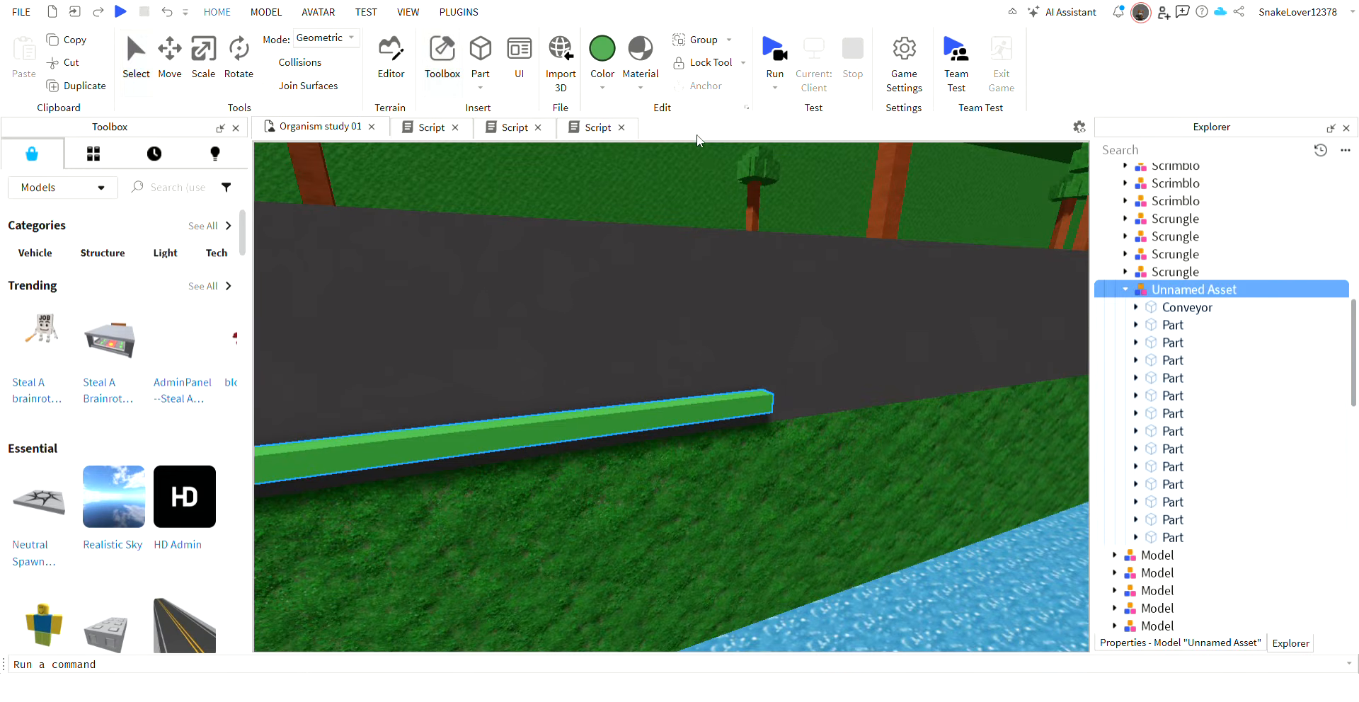
Select the Unnamed Asset's Conveyor and all its Parts, give them a grass material, and focus on the model.
click(1152, 311)
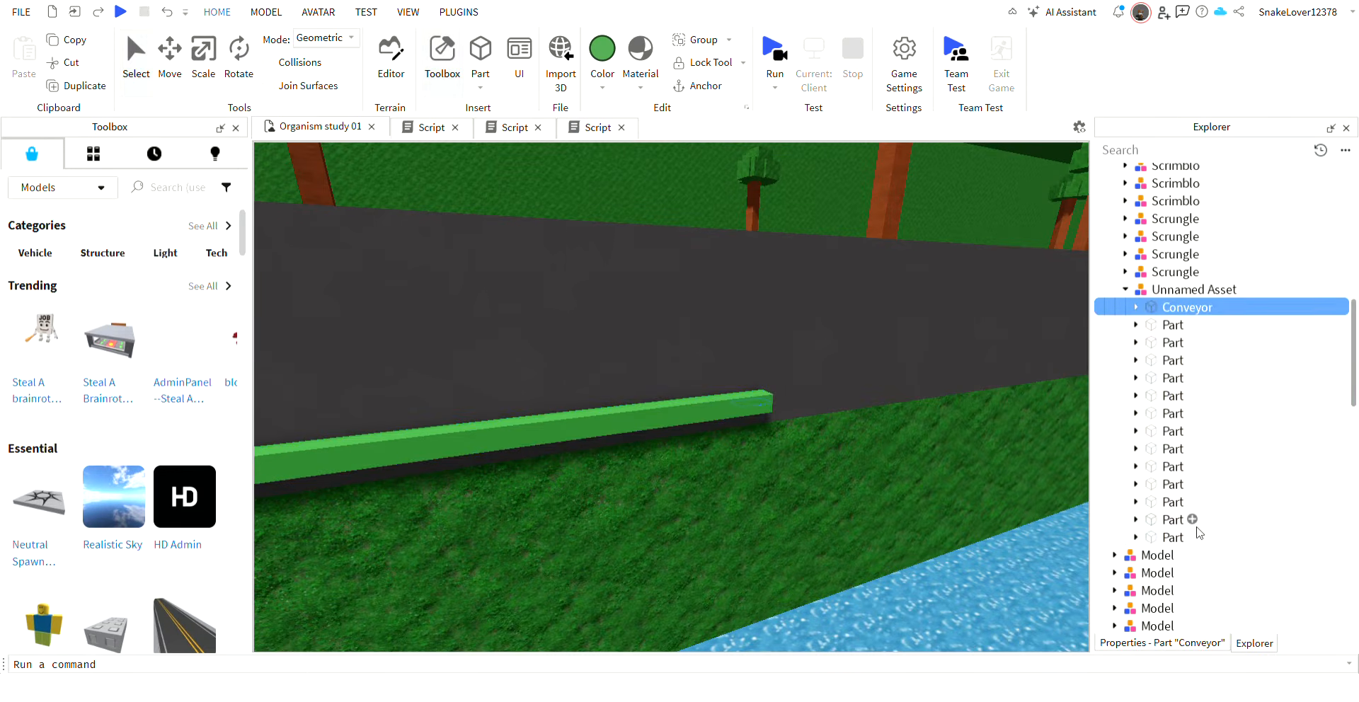
shift+click(1161, 554)
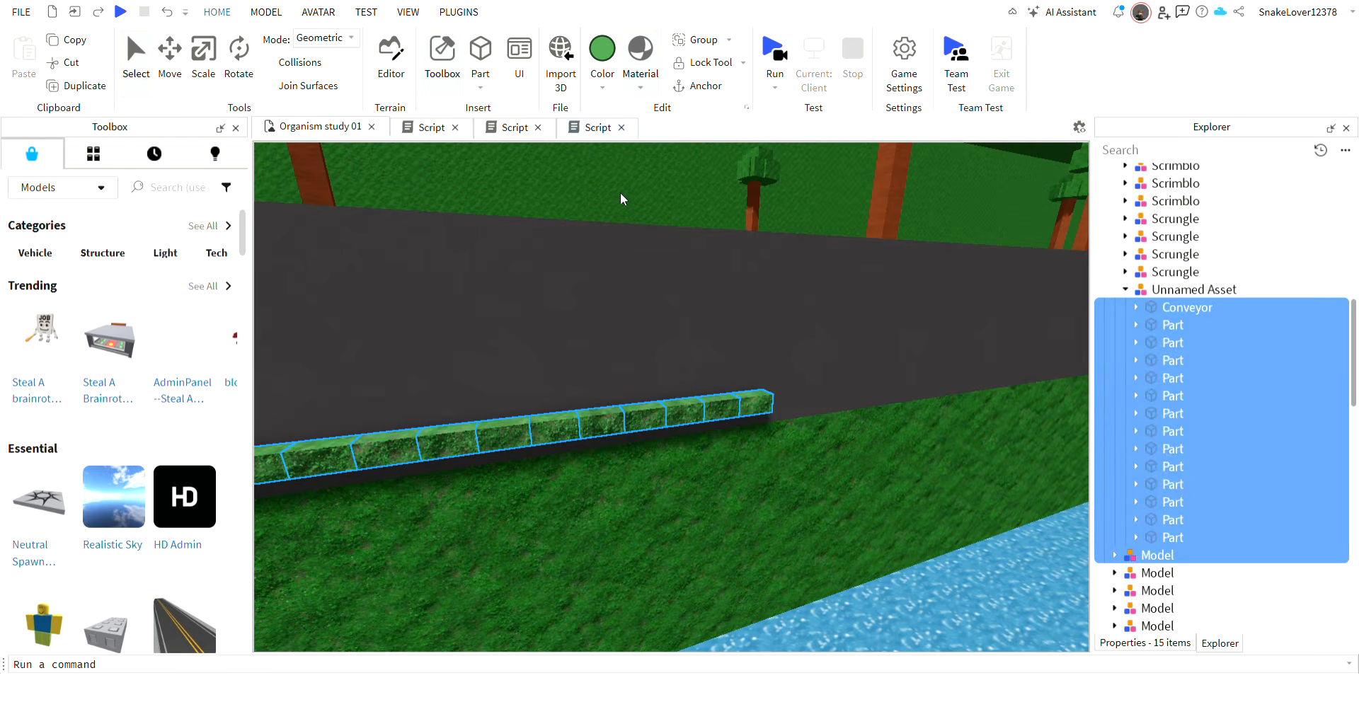
key(w)
right_drag(656, 252, 711, 271)
key(w)
click(1175, 289)
key(f)
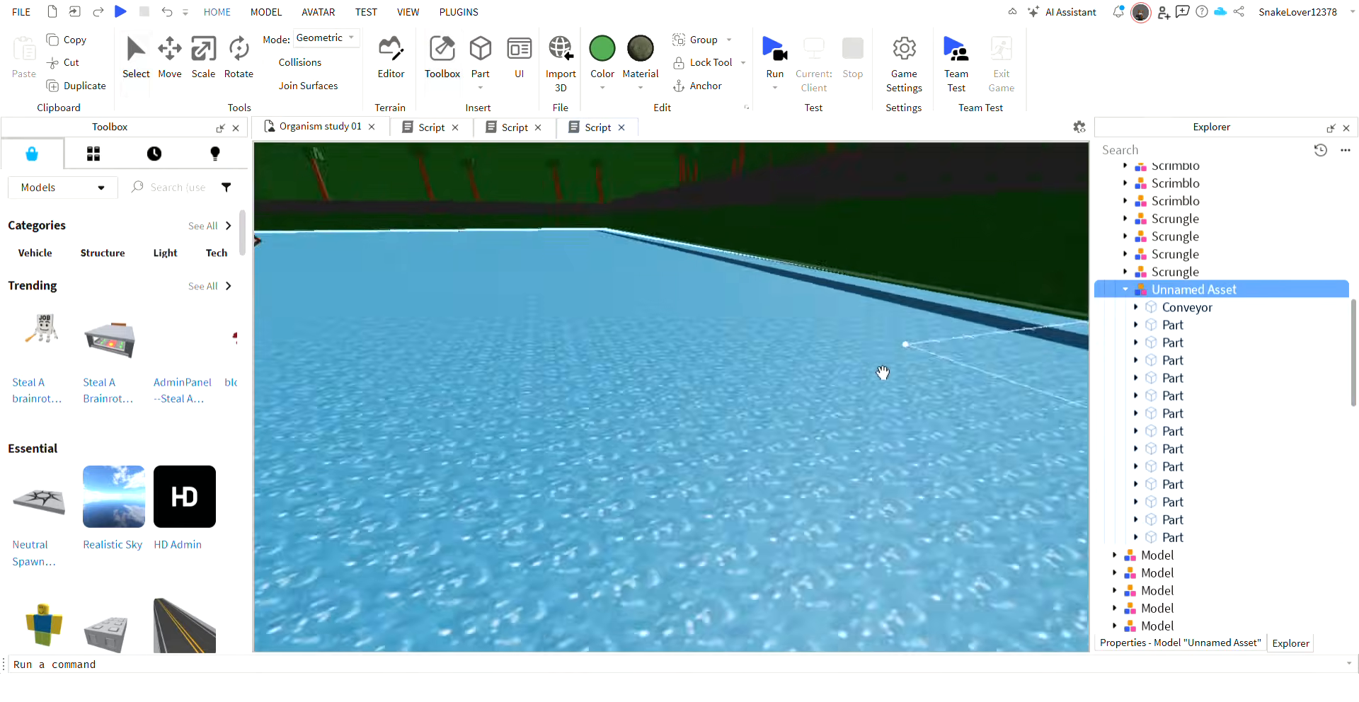
Examine the grass-textured Unnamed Asset and its first Part up close beside the grey wall from several angles.
key(w)
right_drag(887, 375, 887, 374)
key(w)
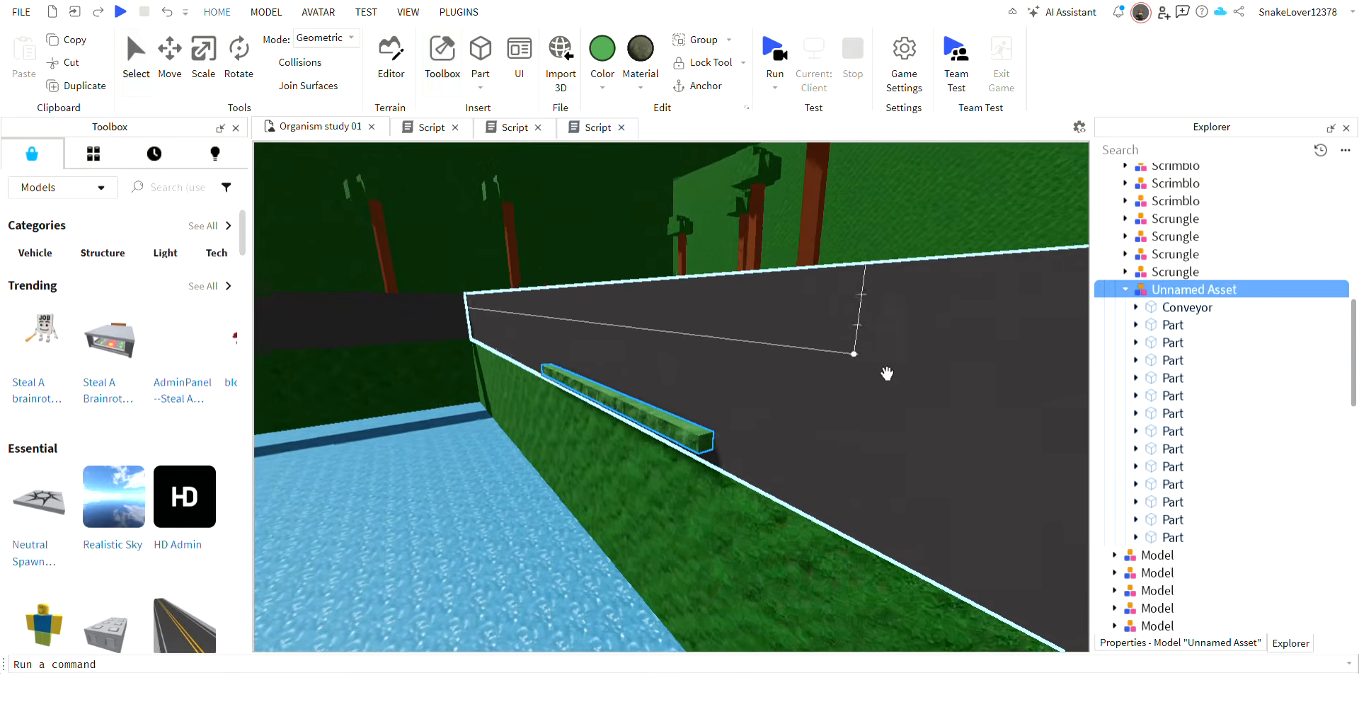
key(s)
key(w)
right_drag(737, 436, 736, 435)
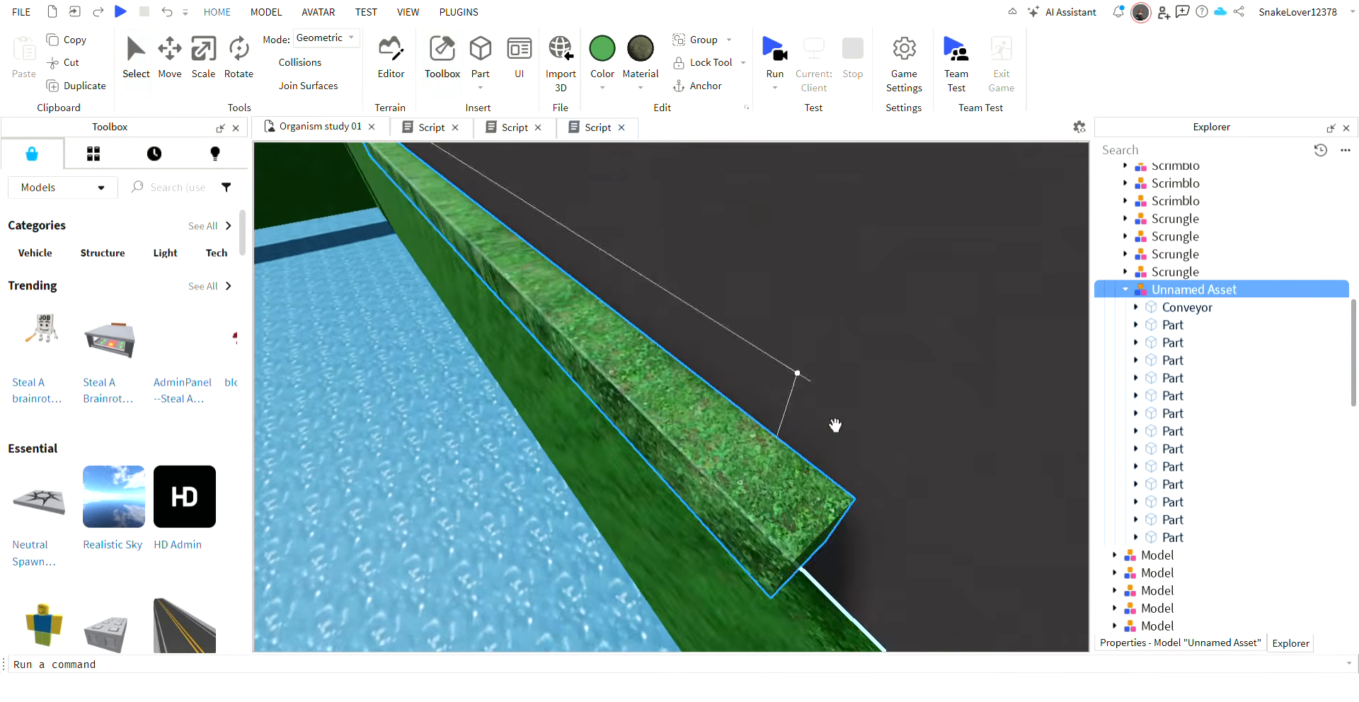
right_drag(834, 424, 834, 425)
key(w)
key(s)
key(w)
click(1172, 325)
key(f)
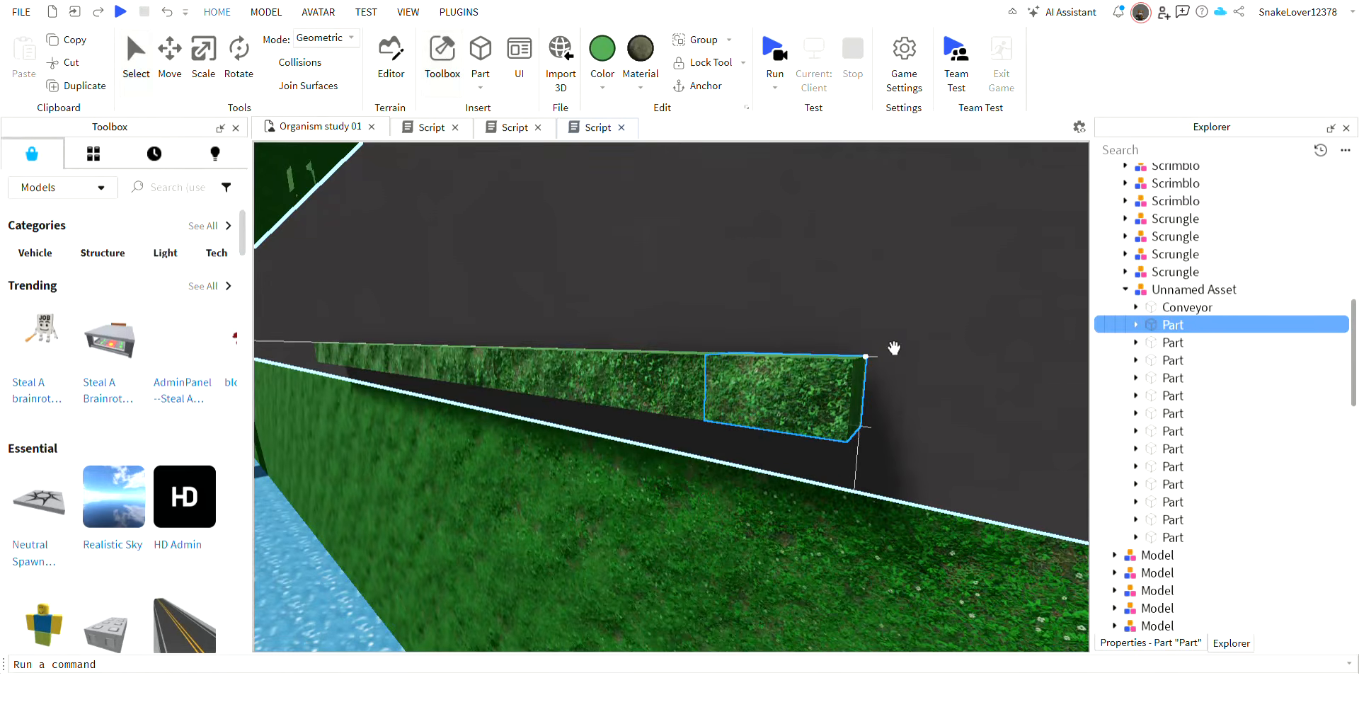
Set the lookVector multiplier in line 4 of the organism's Conveyor script to 200 and simulate its movement.
click(524, 129)
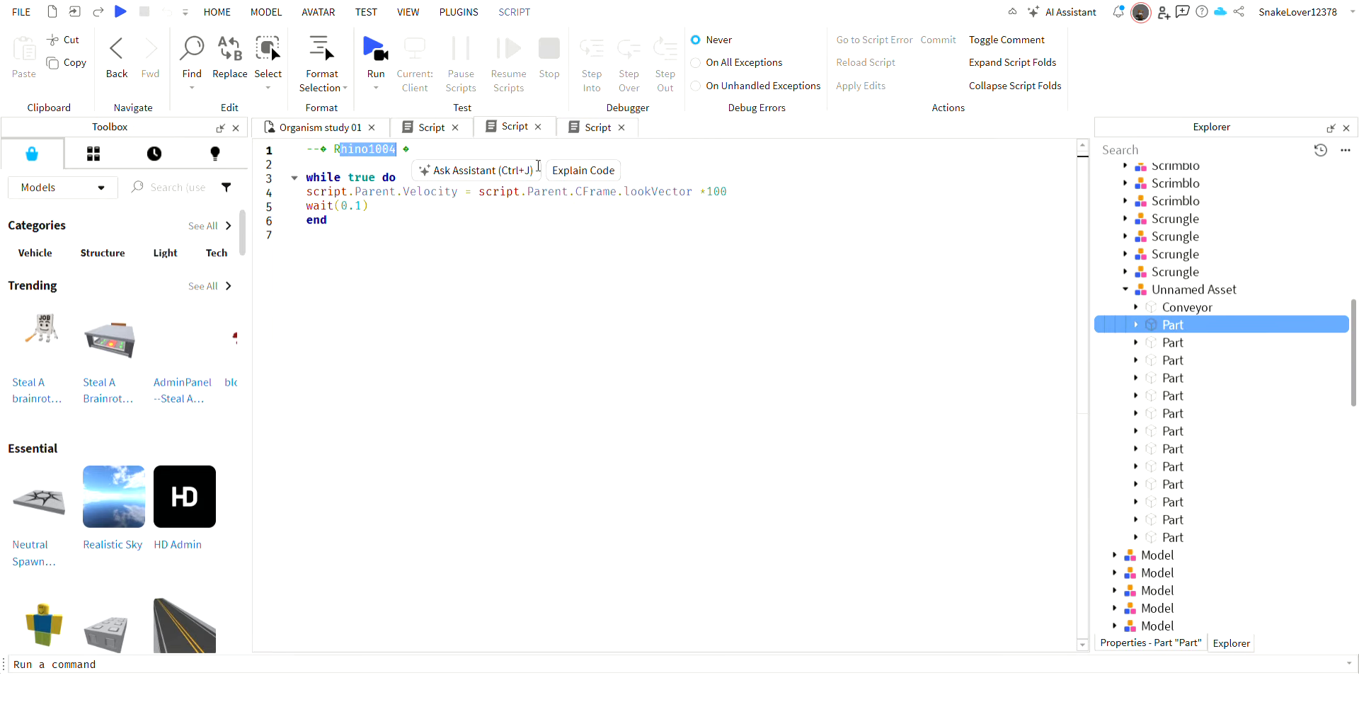
click(583, 127)
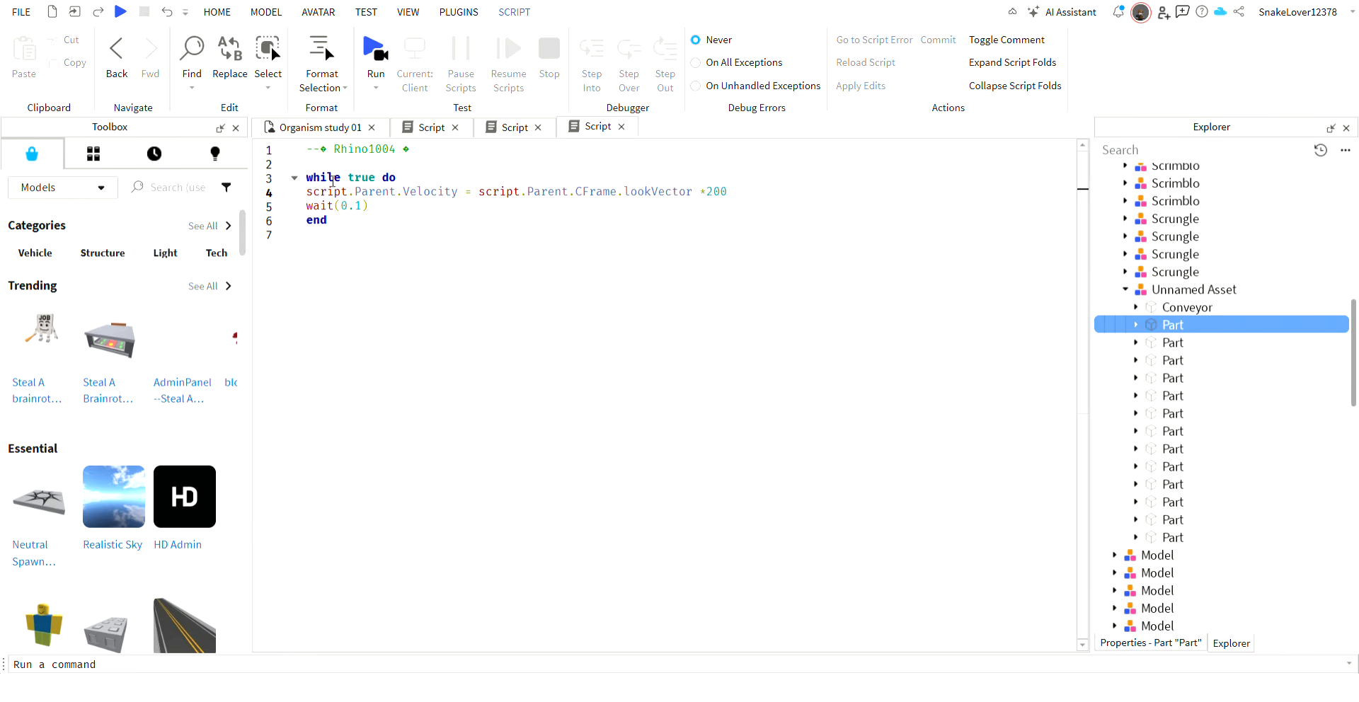
click(338, 129)
click(787, 61)
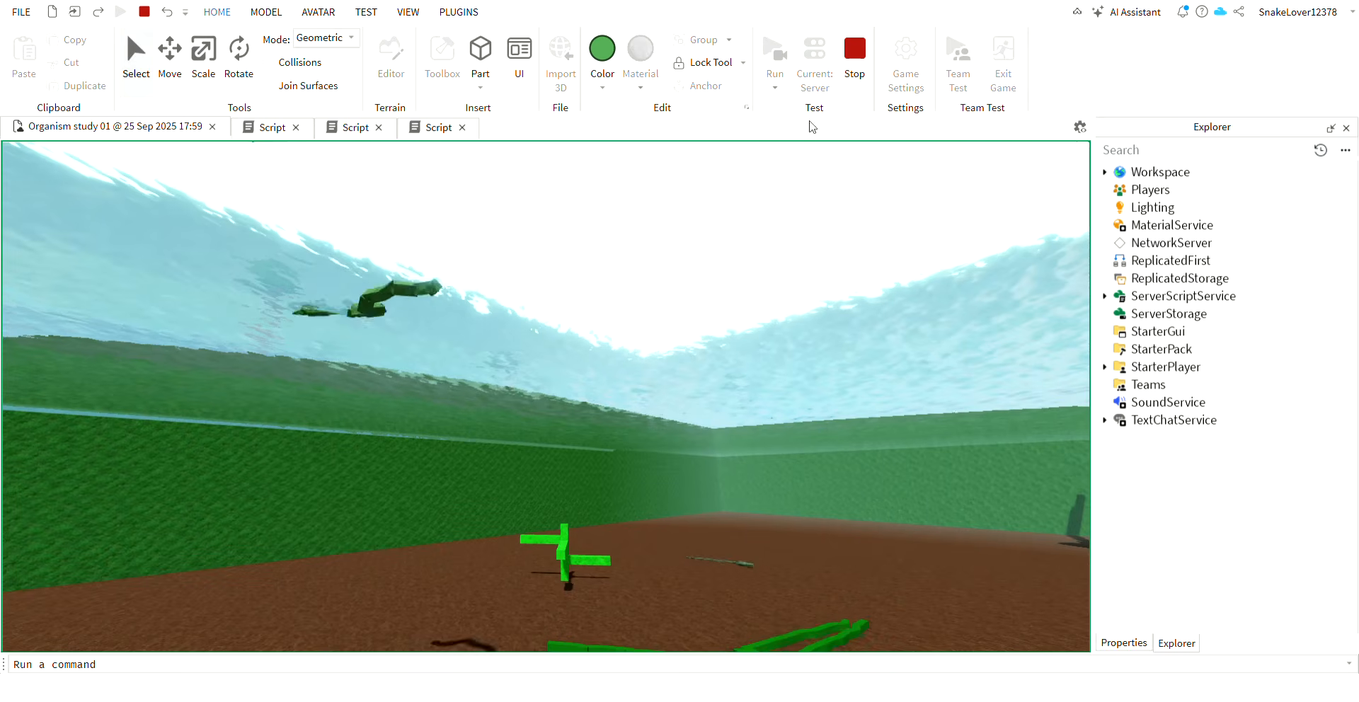
click(852, 49)
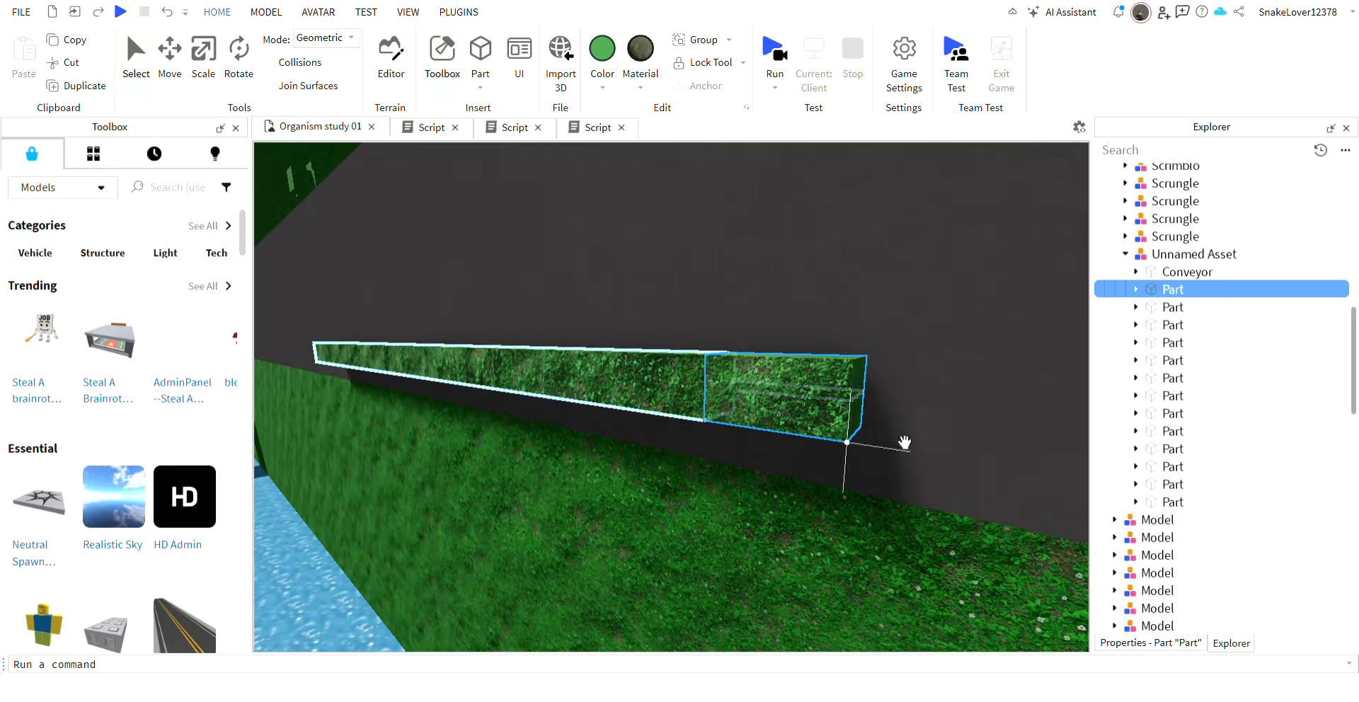
Delete two Parts from the tail end of the Unnamed Asset.
click(1175, 501)
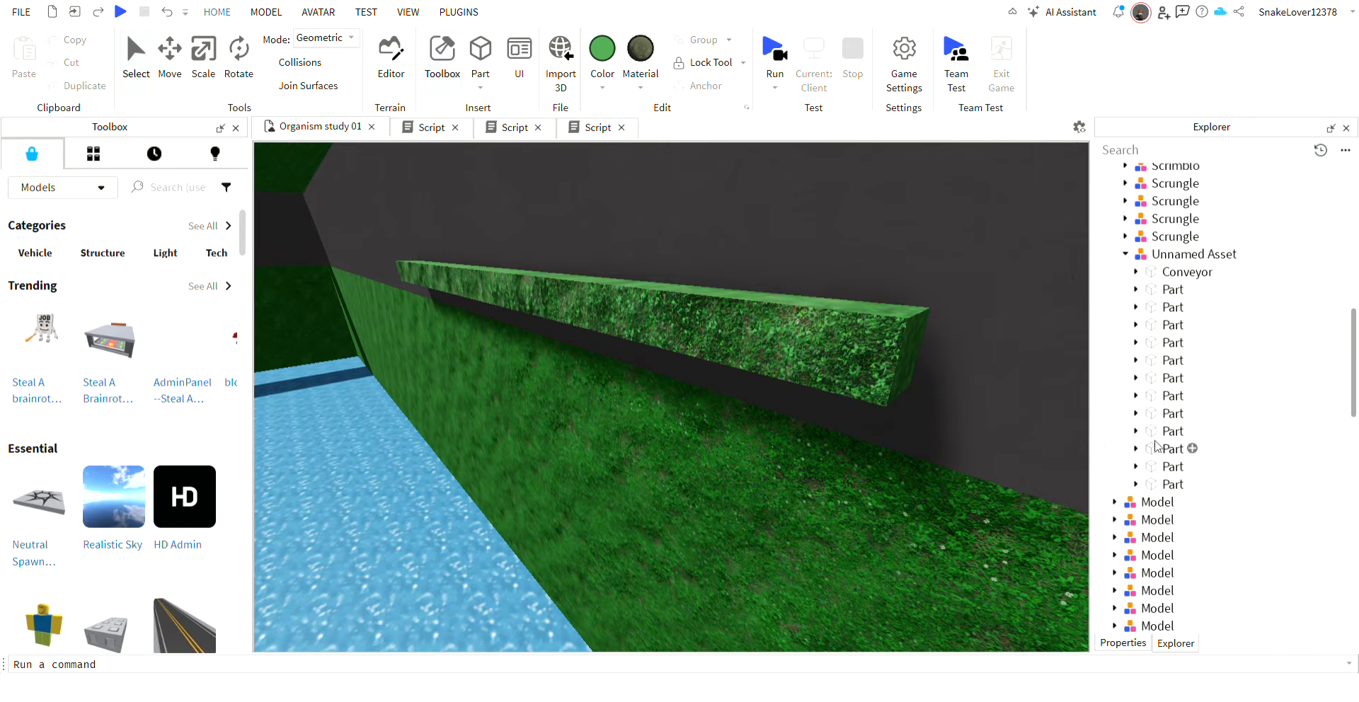
click(1135, 472)
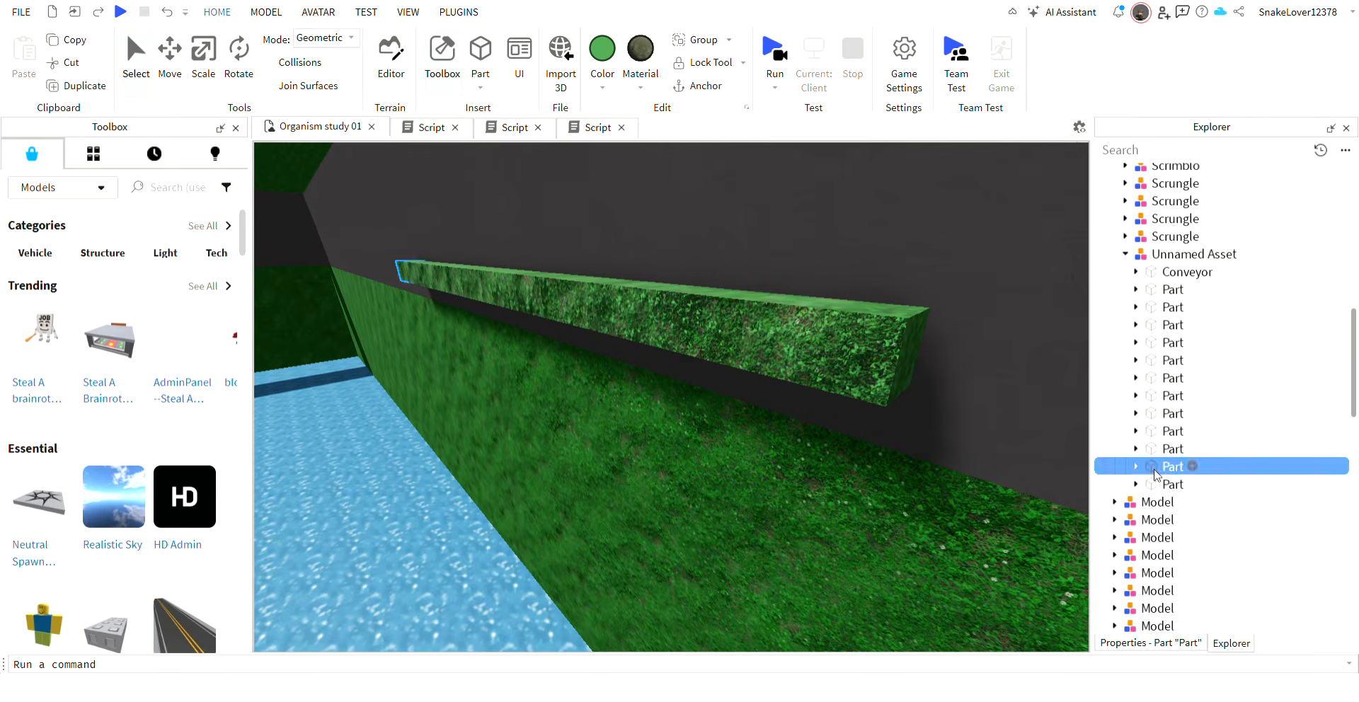
key(Delete)
Simulate the shortened green organism and observe its swimming along the tank floor before ending the test.
click(776, 53)
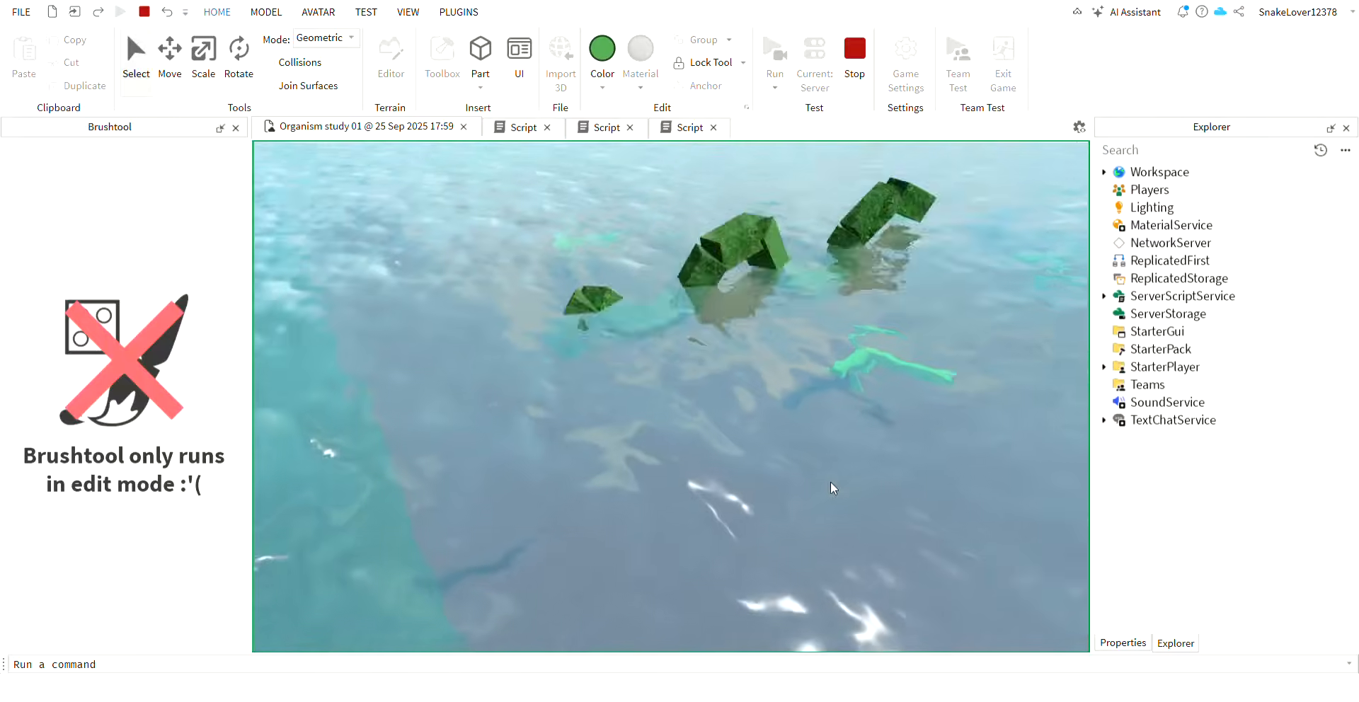
right_drag(833, 489, 814, 463)
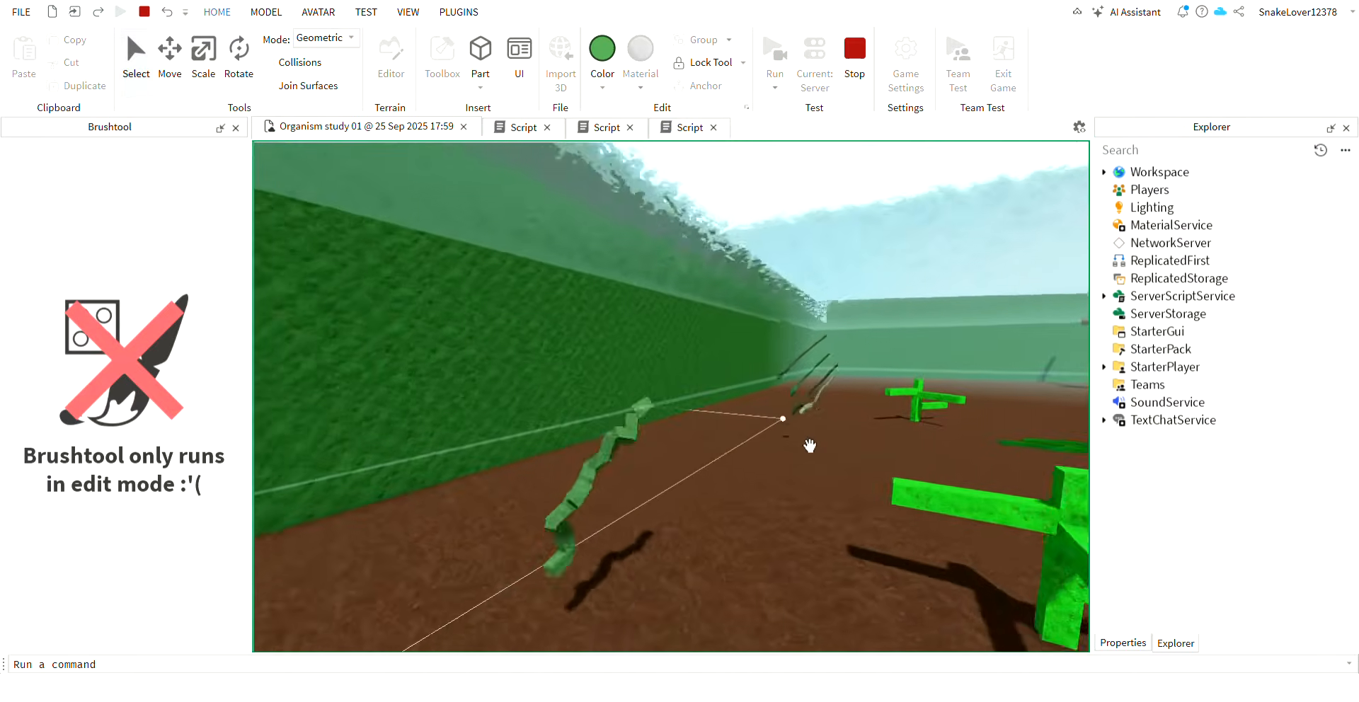
mouse_move(810, 446)
right_down()
mouse_move(782, 419)
mouse_move(810, 445)
mouse_move(797, 446)
right_up()
mouse_move(788, 370)
right_down()
mouse_move(762, 348)
mouse_move(789, 367)
right_up()
click(855, 51)
Set the lookVector multiplier in line 4 of the Conveyor script to 150 and start a new simulation.
click(574, 129)
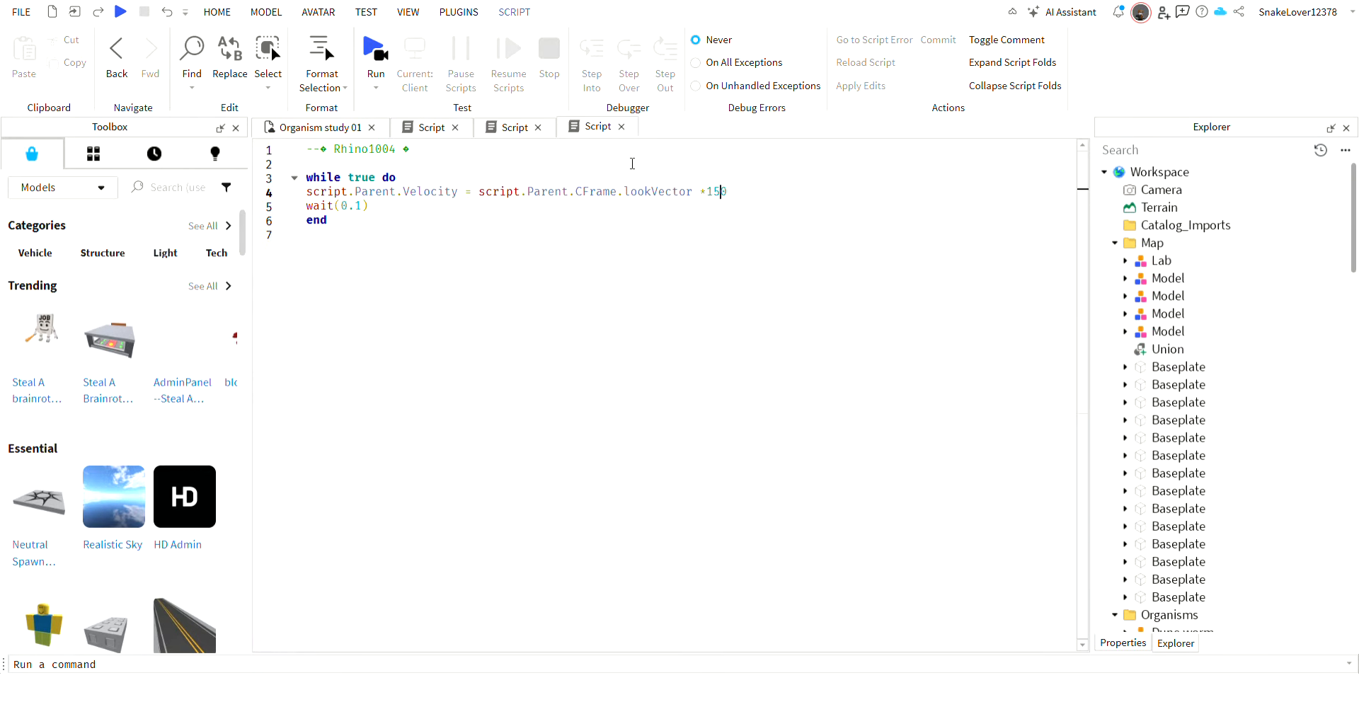
click(333, 127)
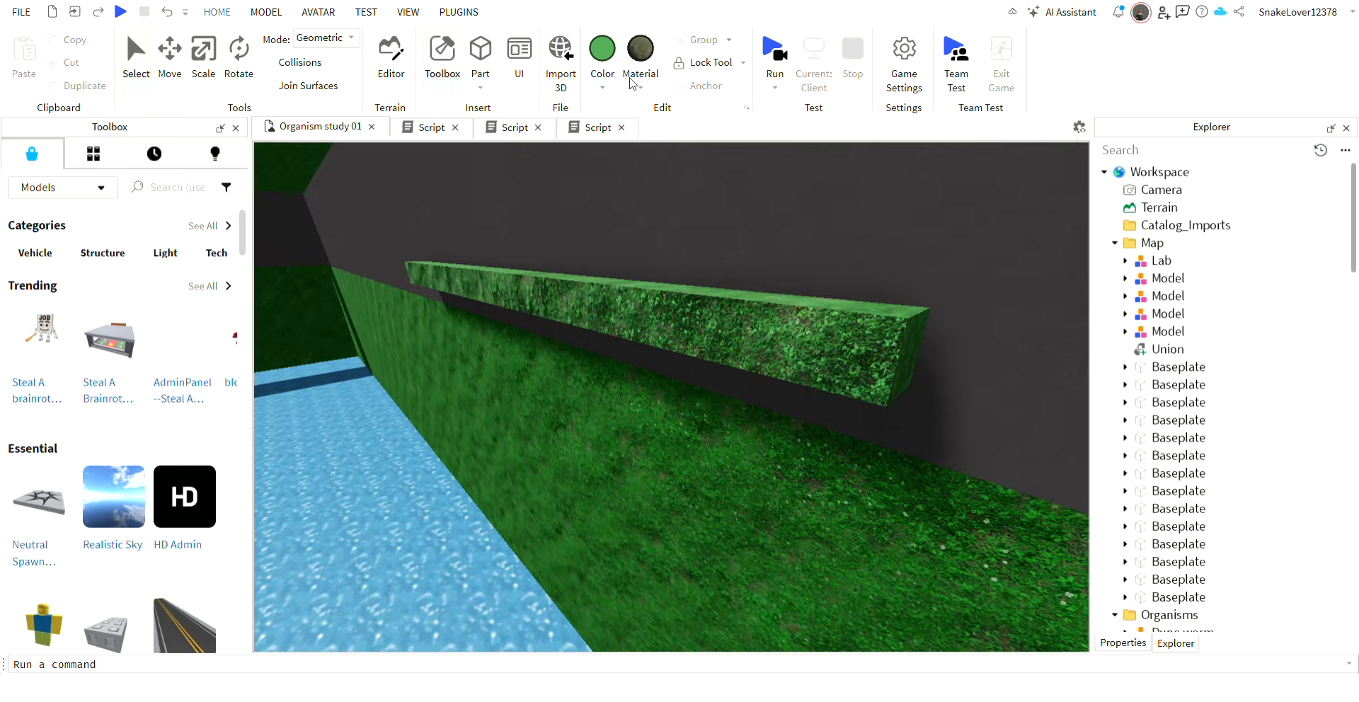
click(782, 50)
click(789, 43)
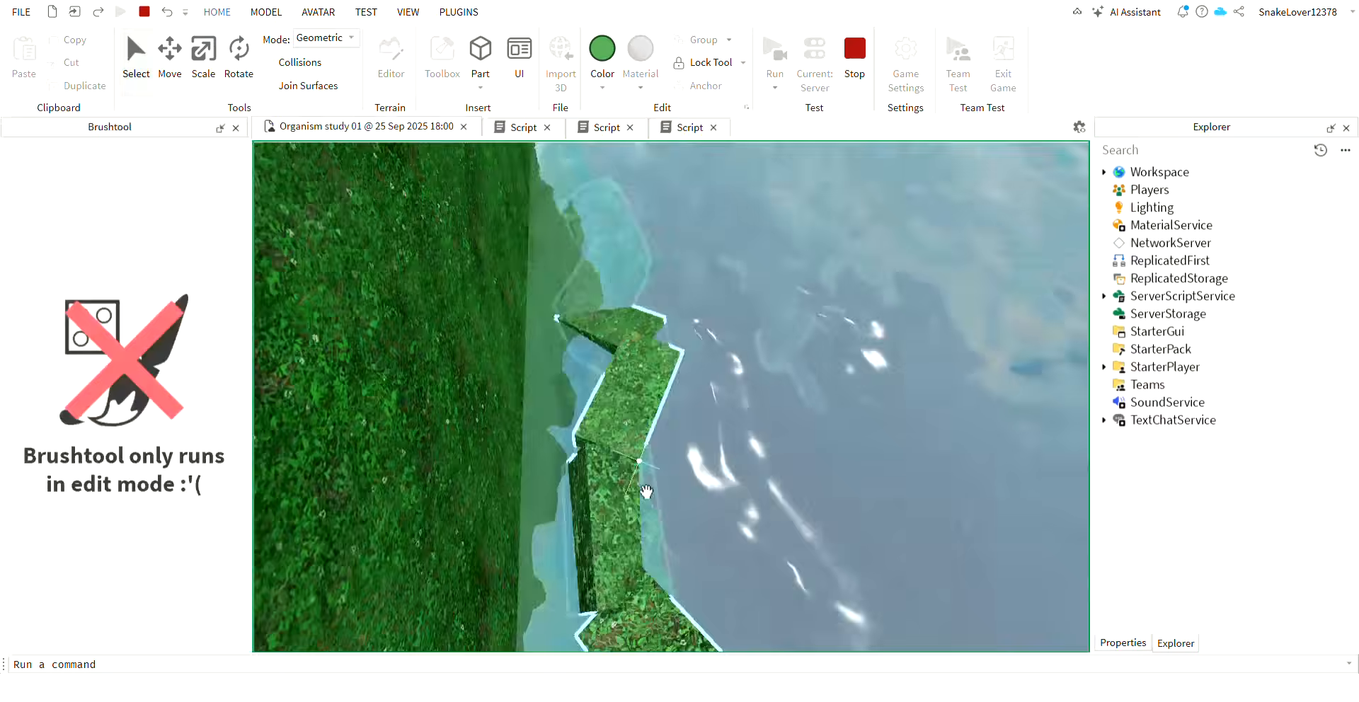
Follow the green organism underwater to examine how it swims near the other organisms, and end the simulation.
key(w)
right_drag(647, 492, 619, 457)
key(d)
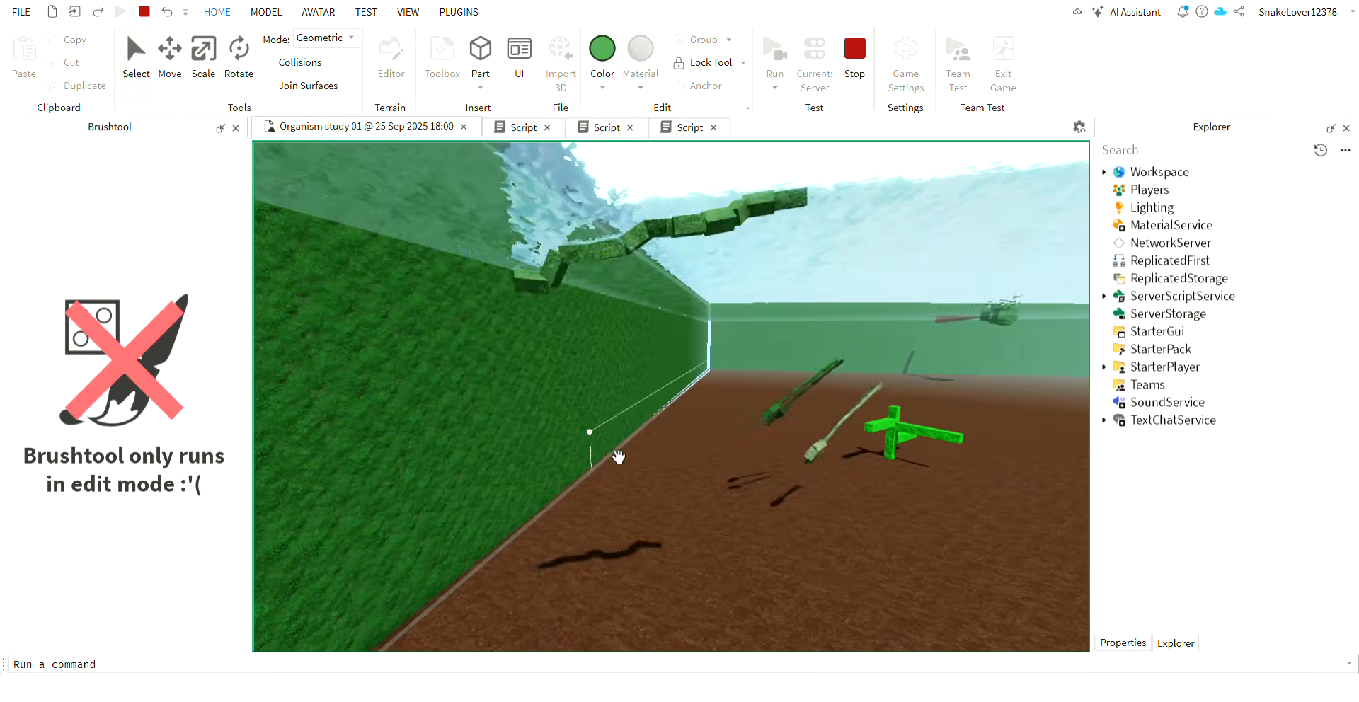
key(w)
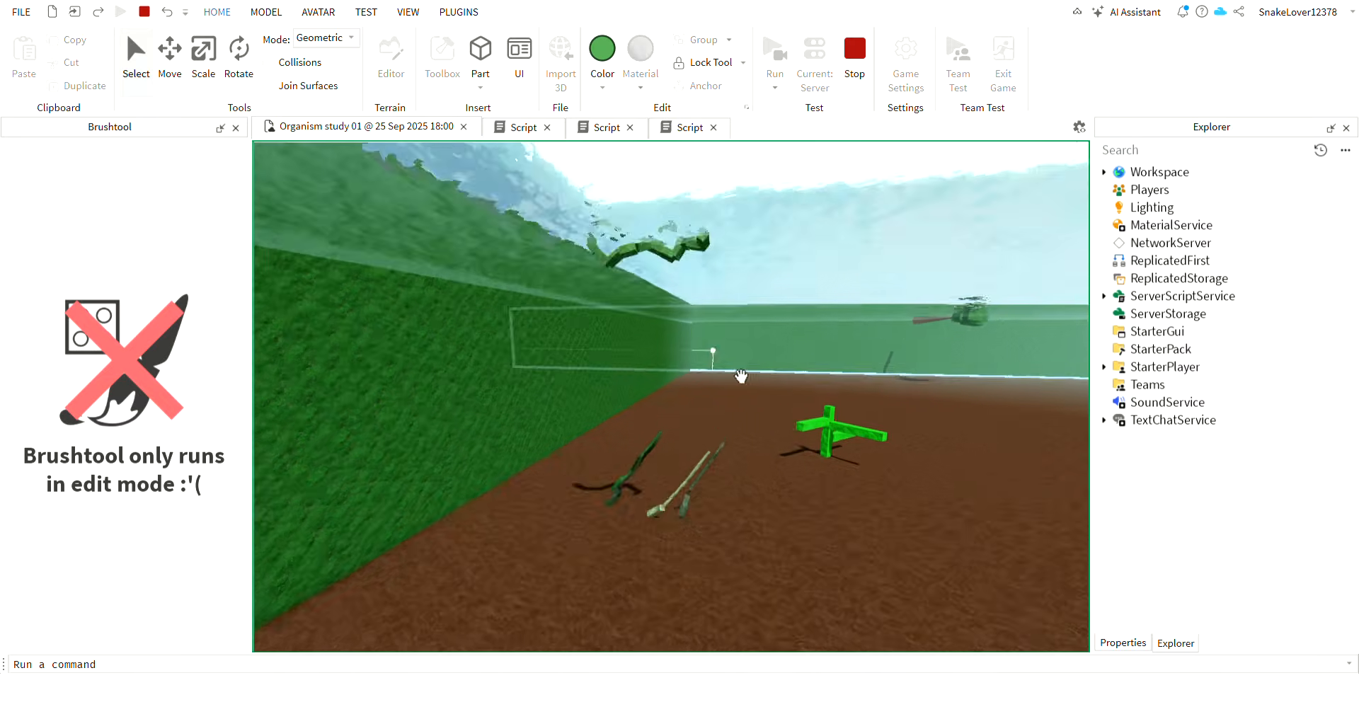
right_drag(710, 306, 638, 372)
right_drag(716, 282, 758, 327)
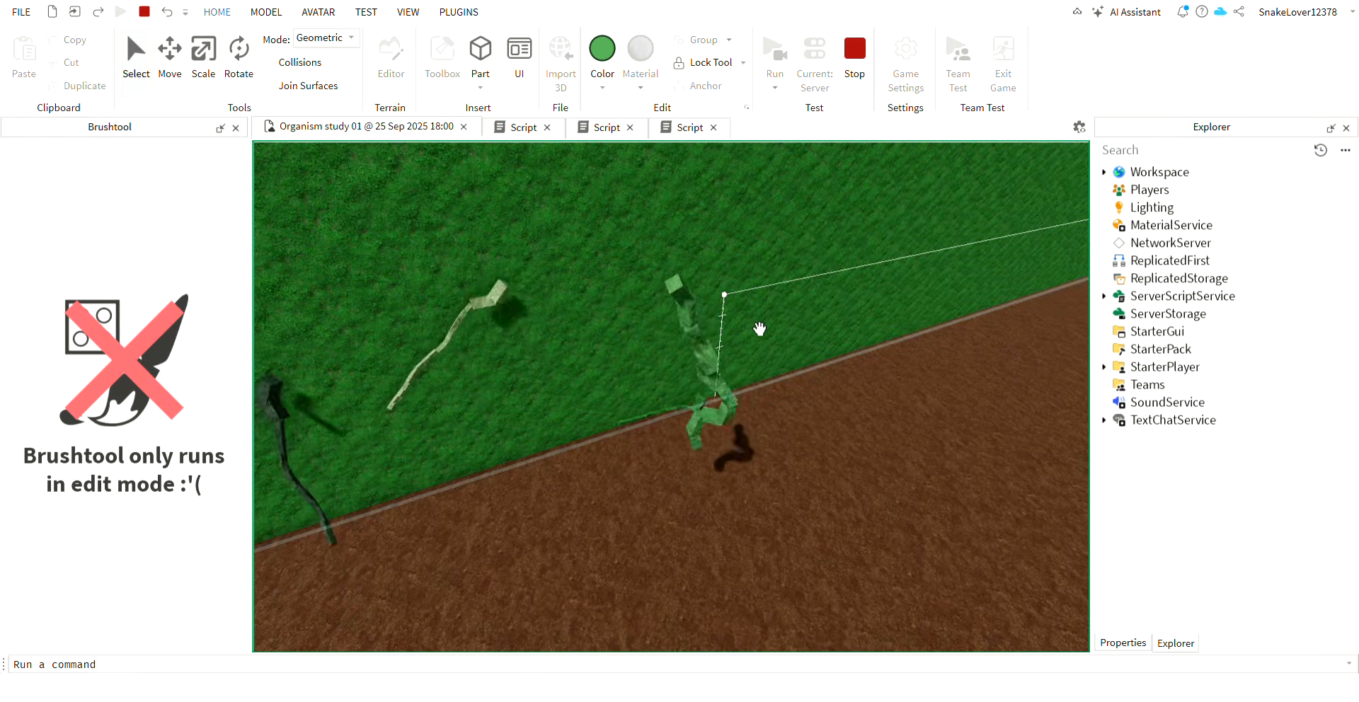
click(854, 48)
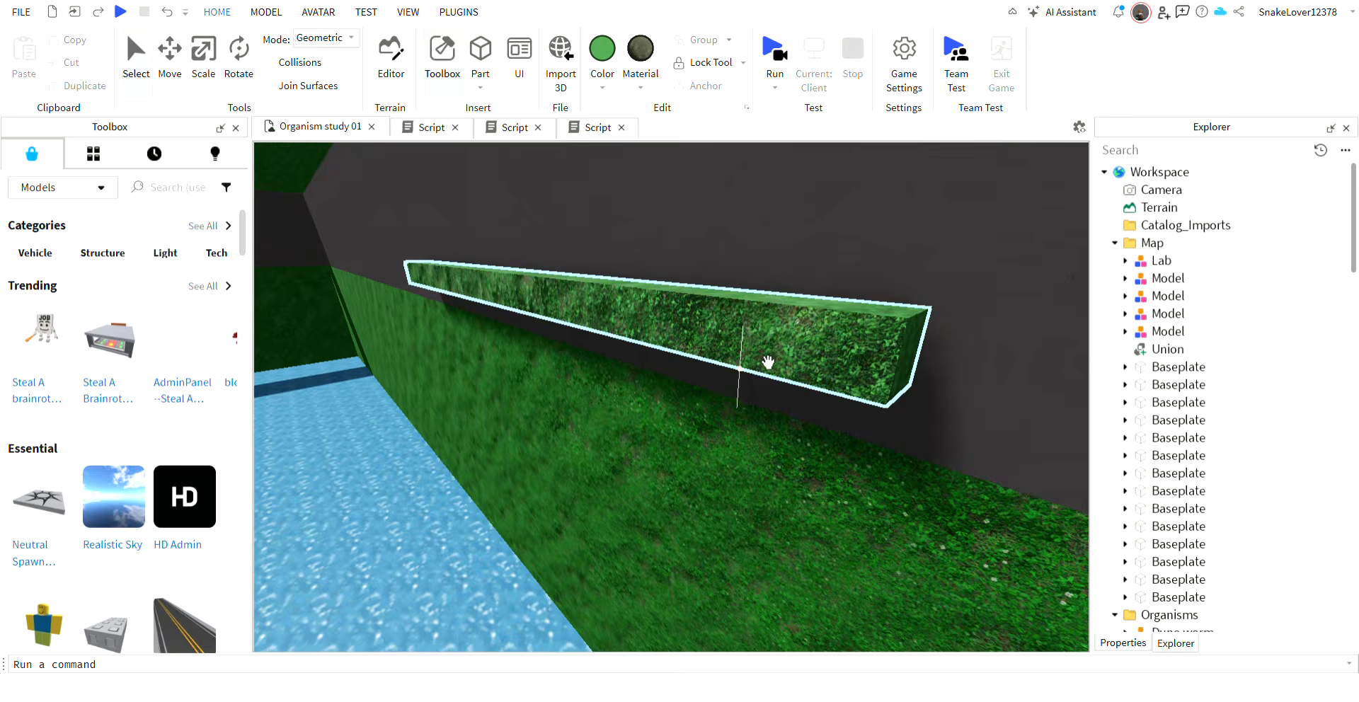
Ungroup the Unnamed Asset on the grass into its Conveyor and separate Parts.
drag(767, 362, 727, 488)
key(s)
key(ctrl+u)
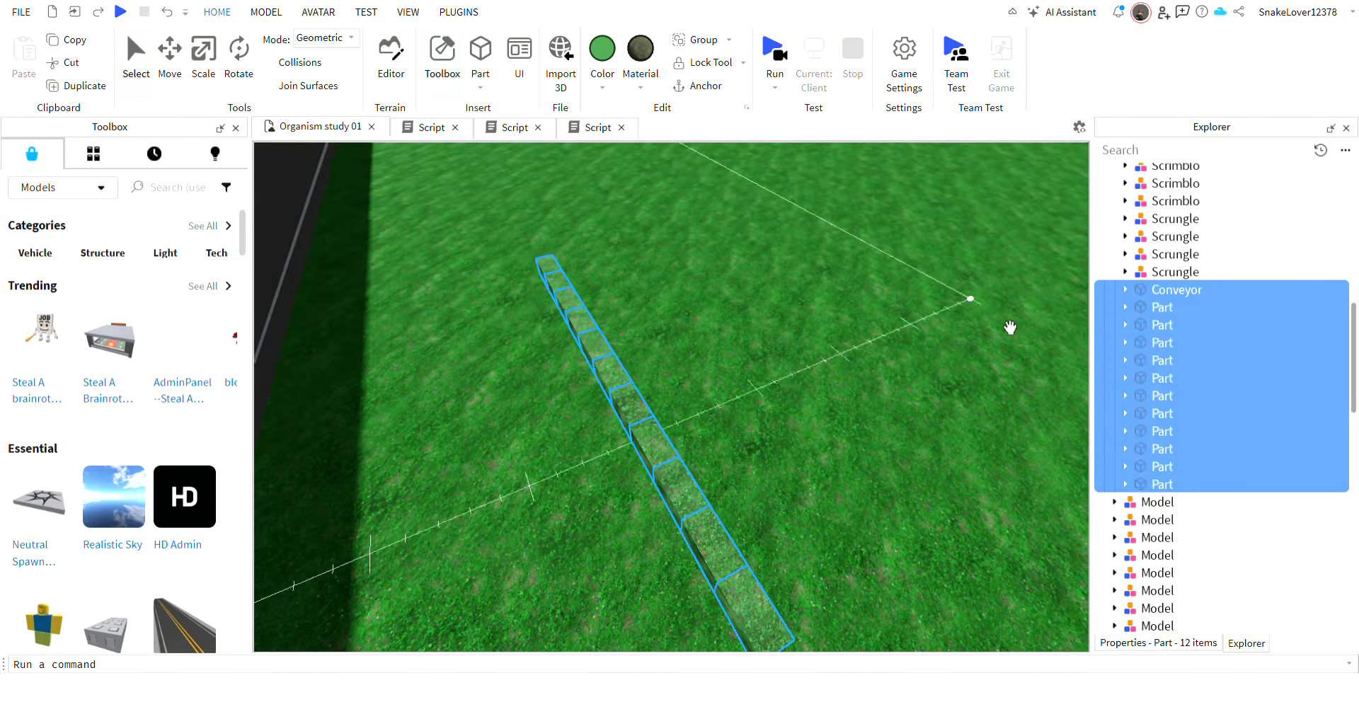
Select the organism's first Part and activate the Resize Tool of Building Tools by F3X on it.
click(1158, 255)
click(1157, 324)
click(1156, 307)
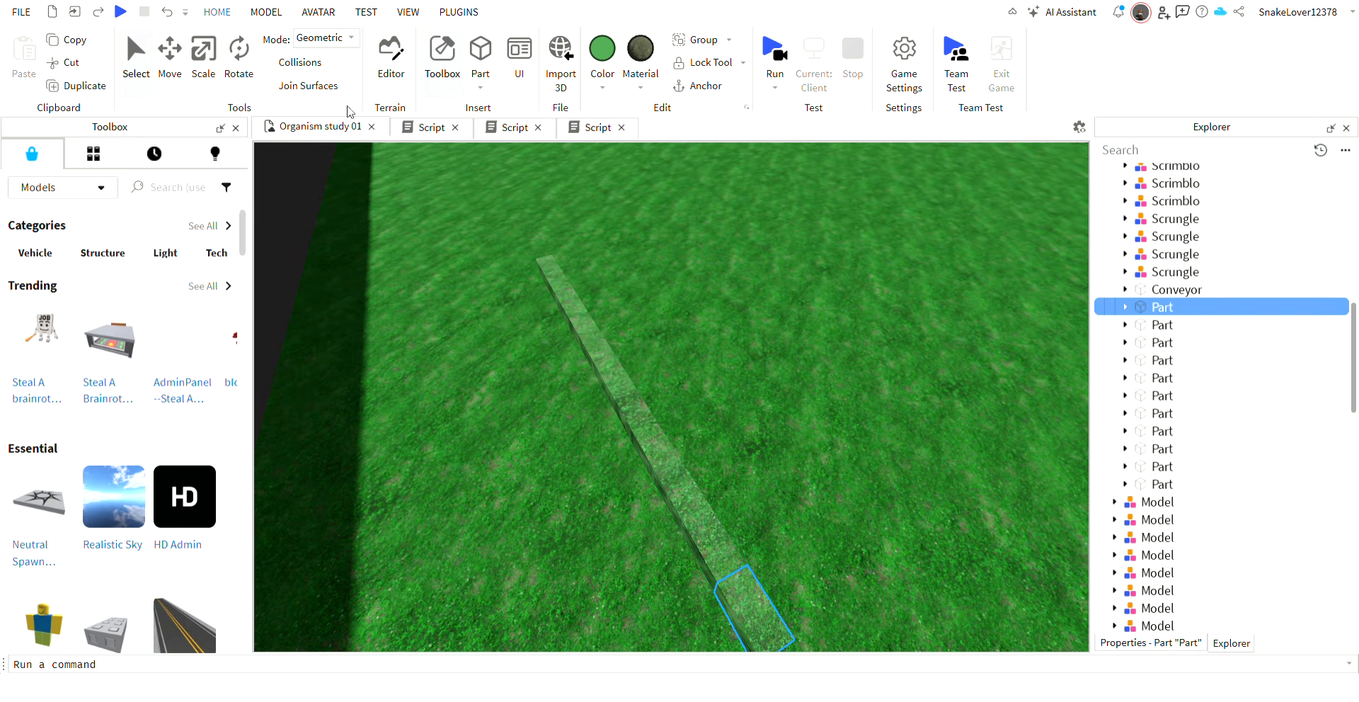
click(274, 13)
click(320, 12)
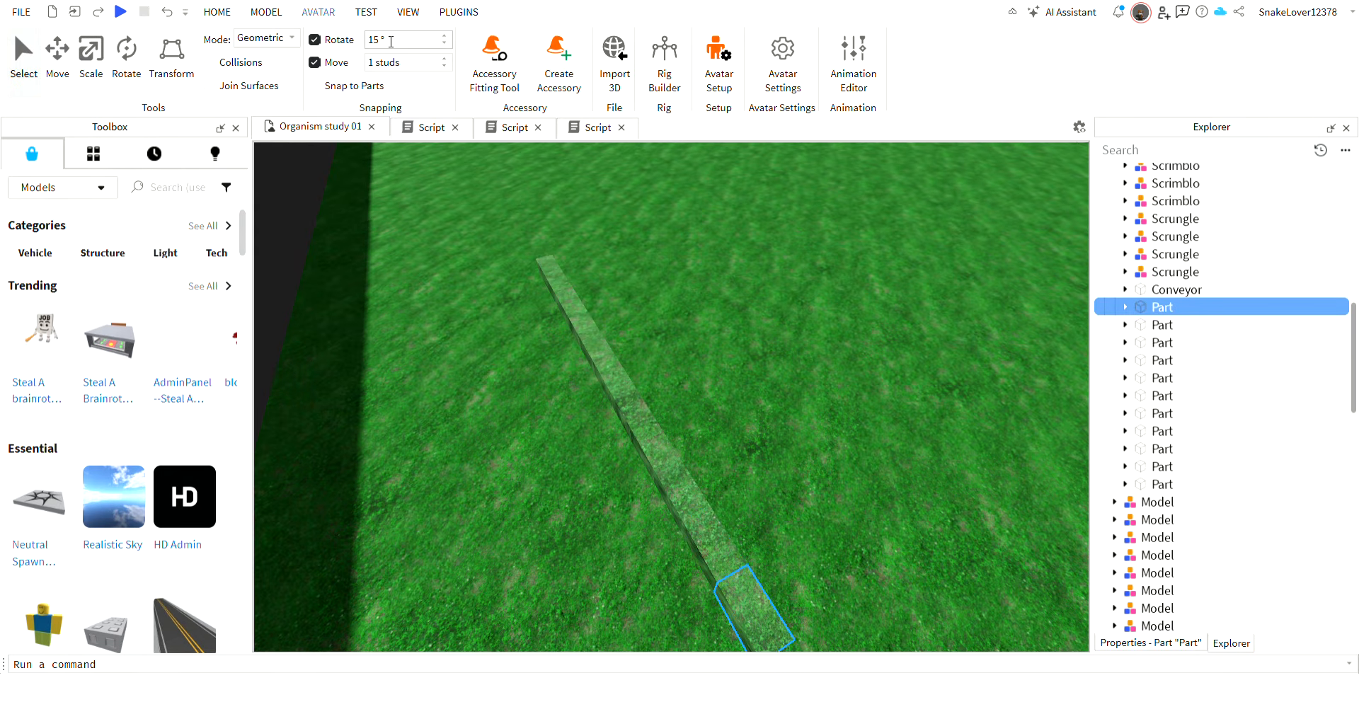
click(450, 15)
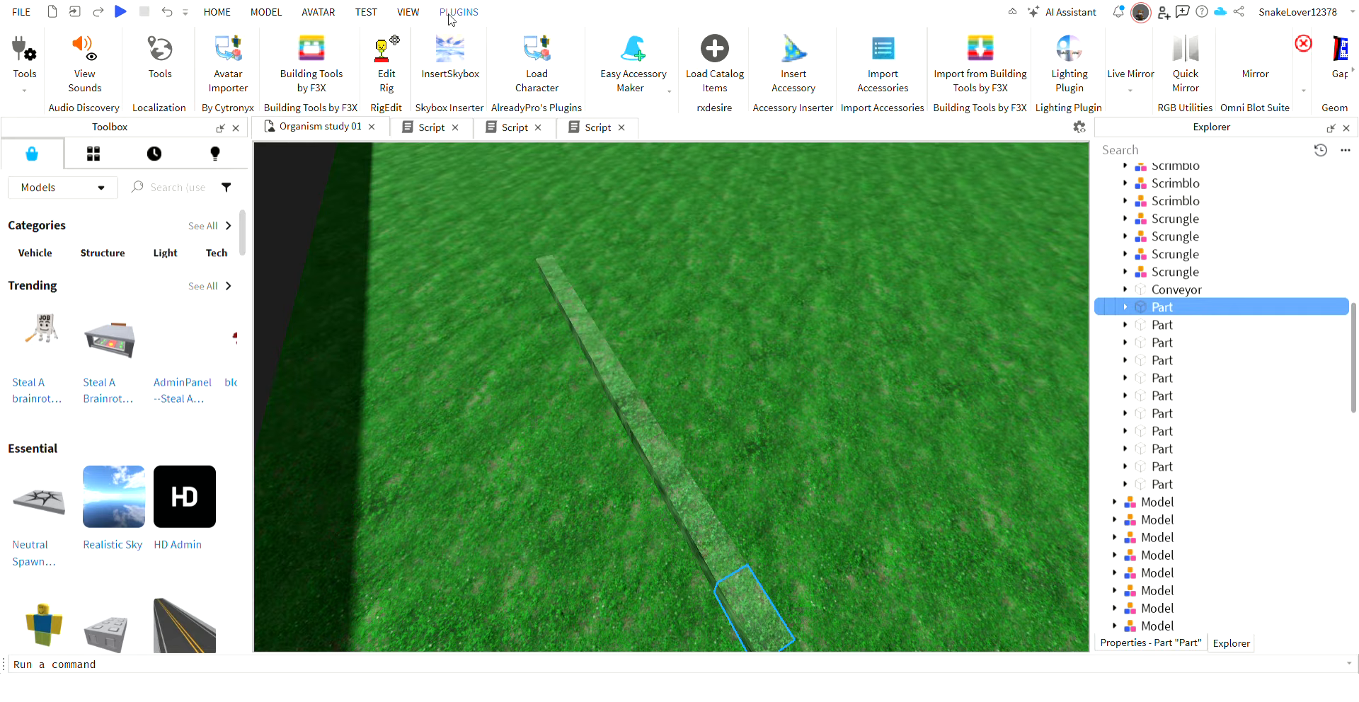
click(345, 85)
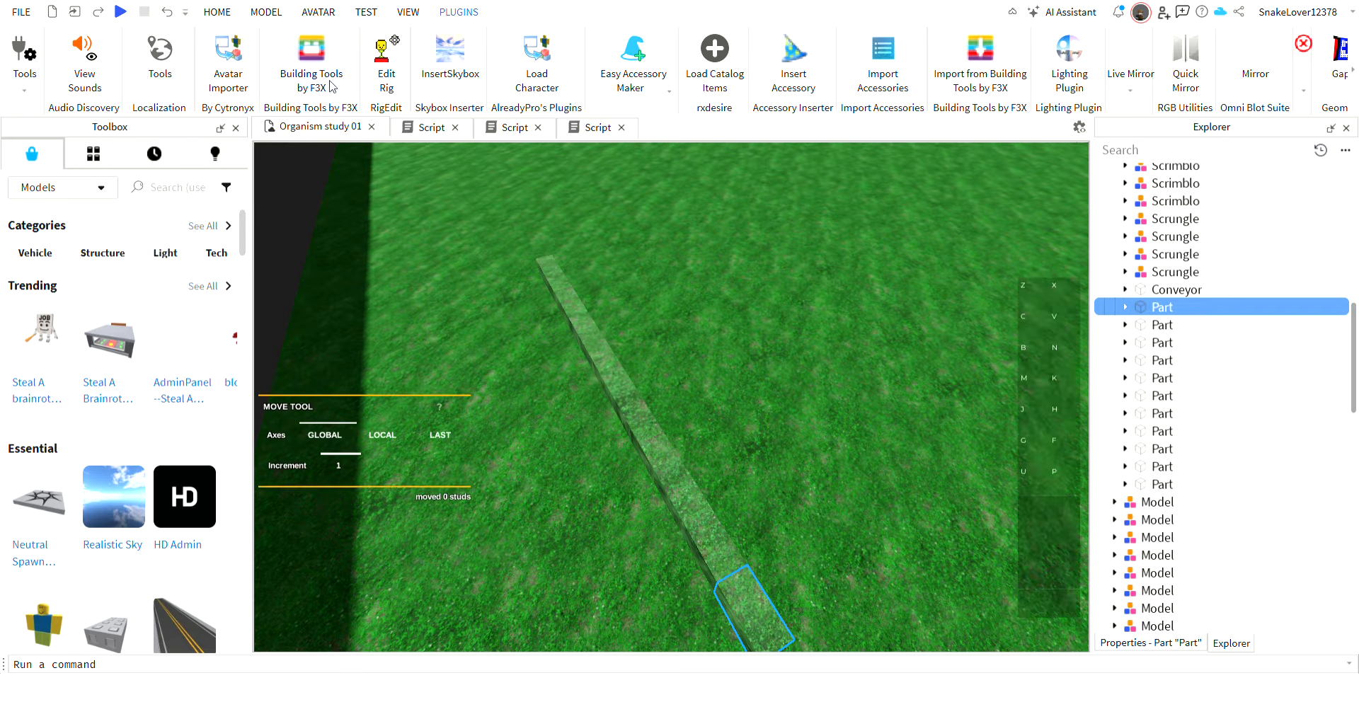
right_drag(725, 524, 725, 523)
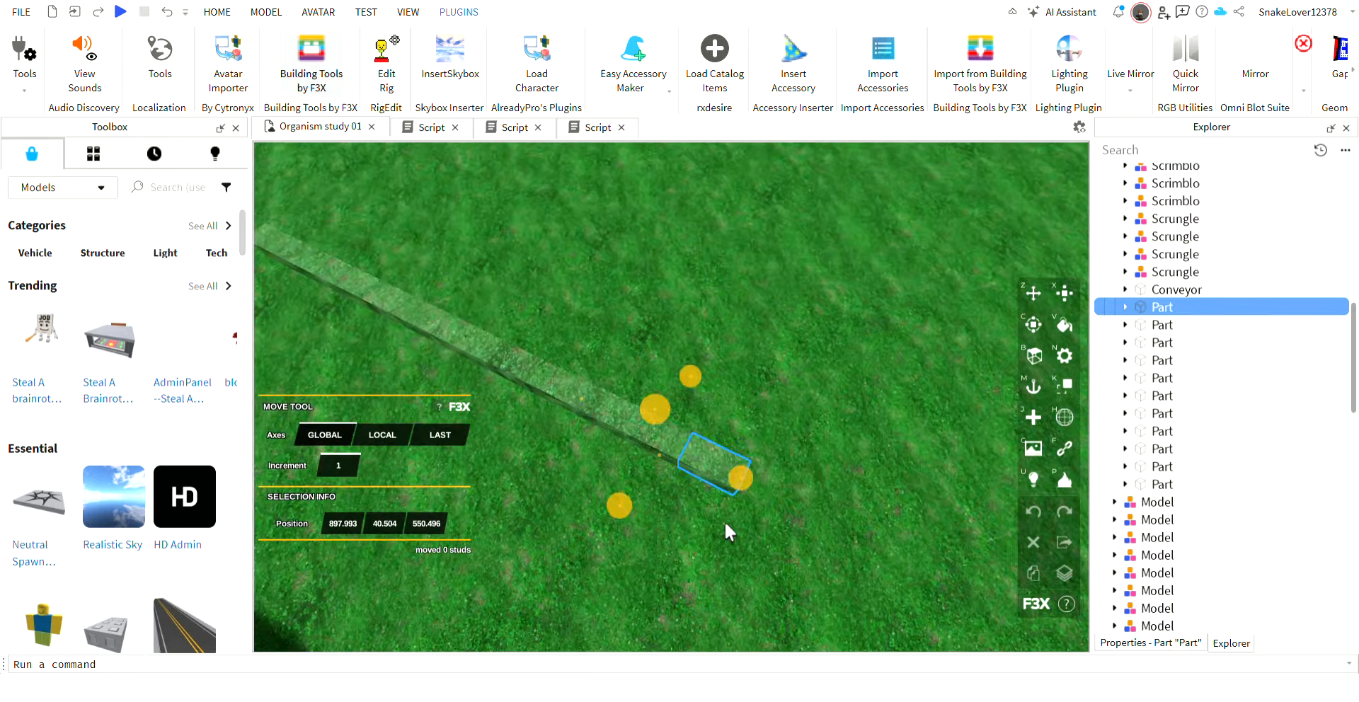
scroll(725, 524, up, 2)
scroll(1063, 379, down, 2)
click(1065, 294)
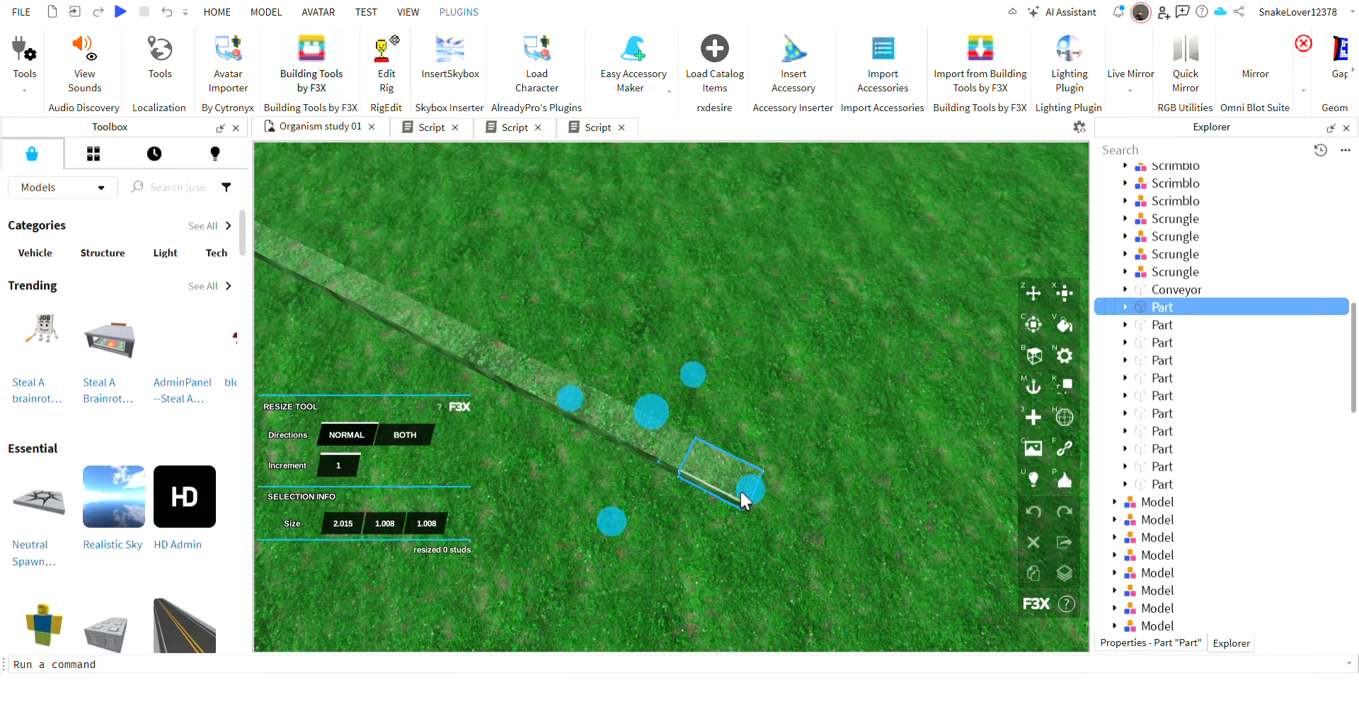
Narrow the organism's body Parts to 0.608 studs with a resize increment of 0.2, and select the Conveyor.
right_drag(740, 490, 755, 477)
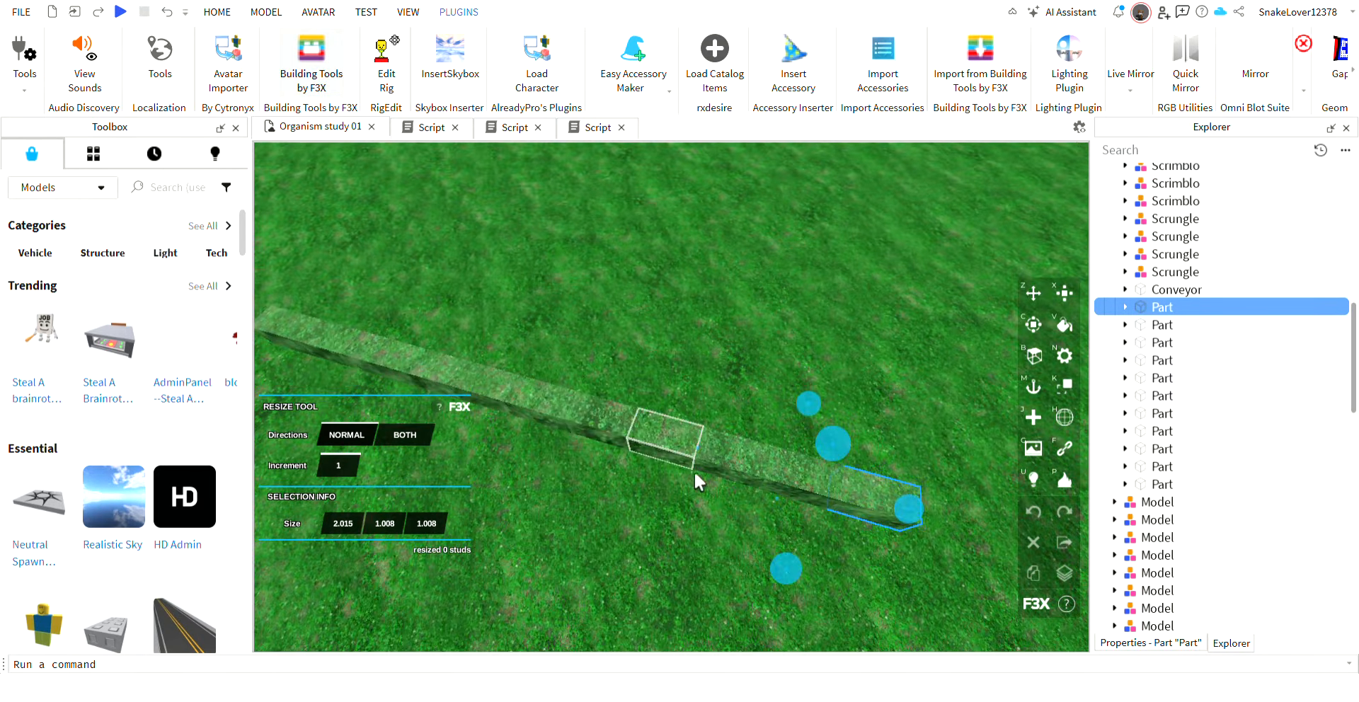
scroll(601, 415, up, 3)
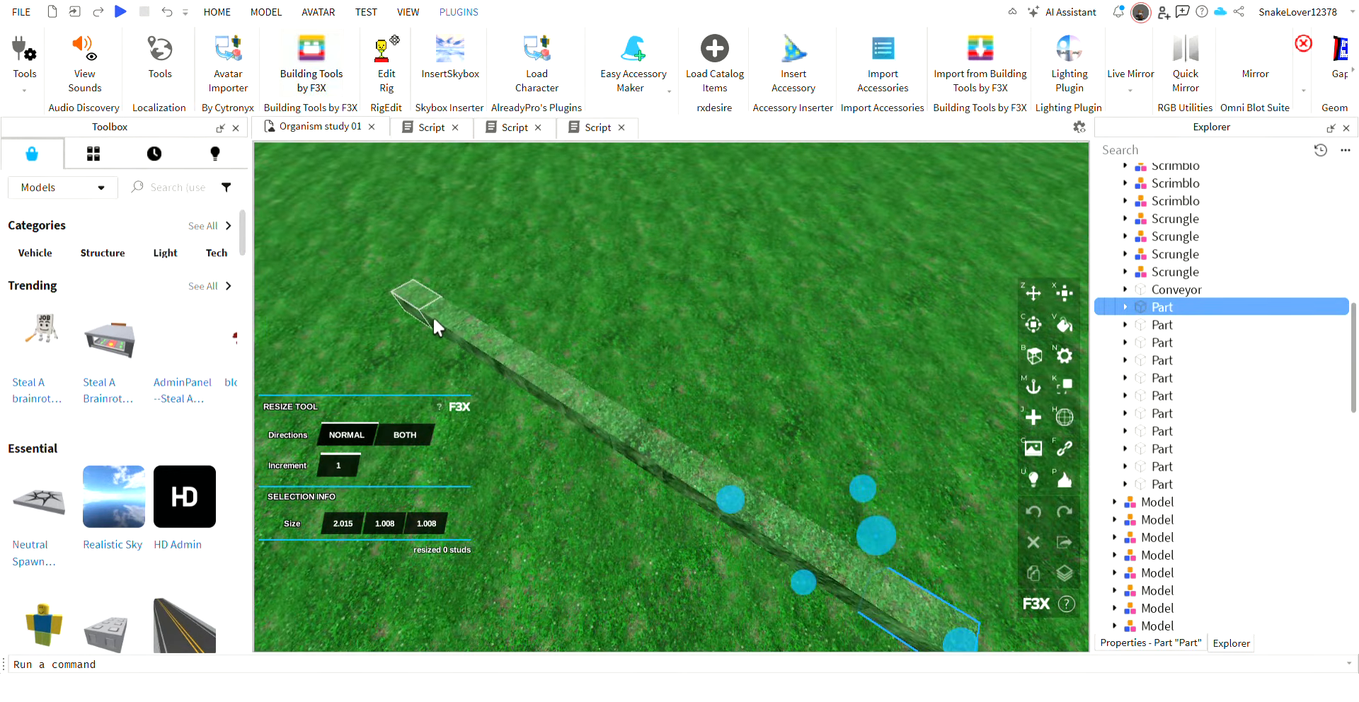
right_drag(434, 322, 788, 495)
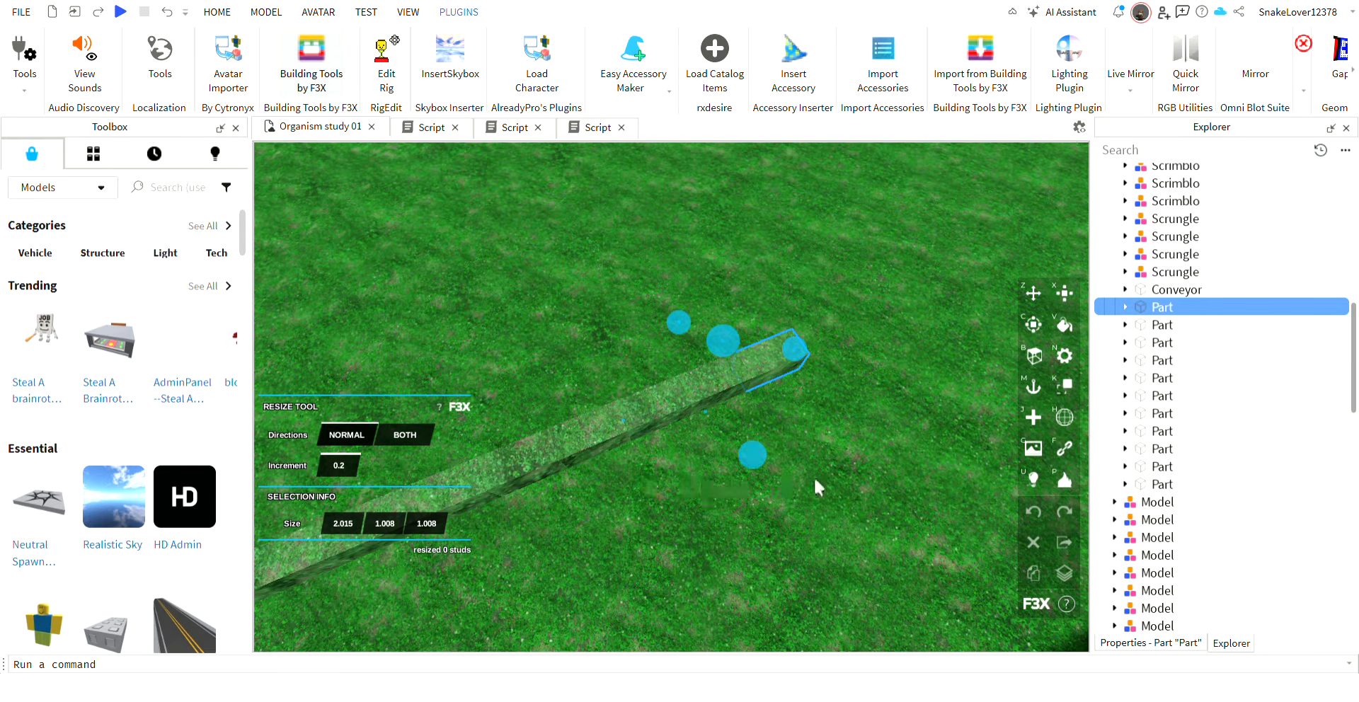
drag(786, 498, 708, 353)
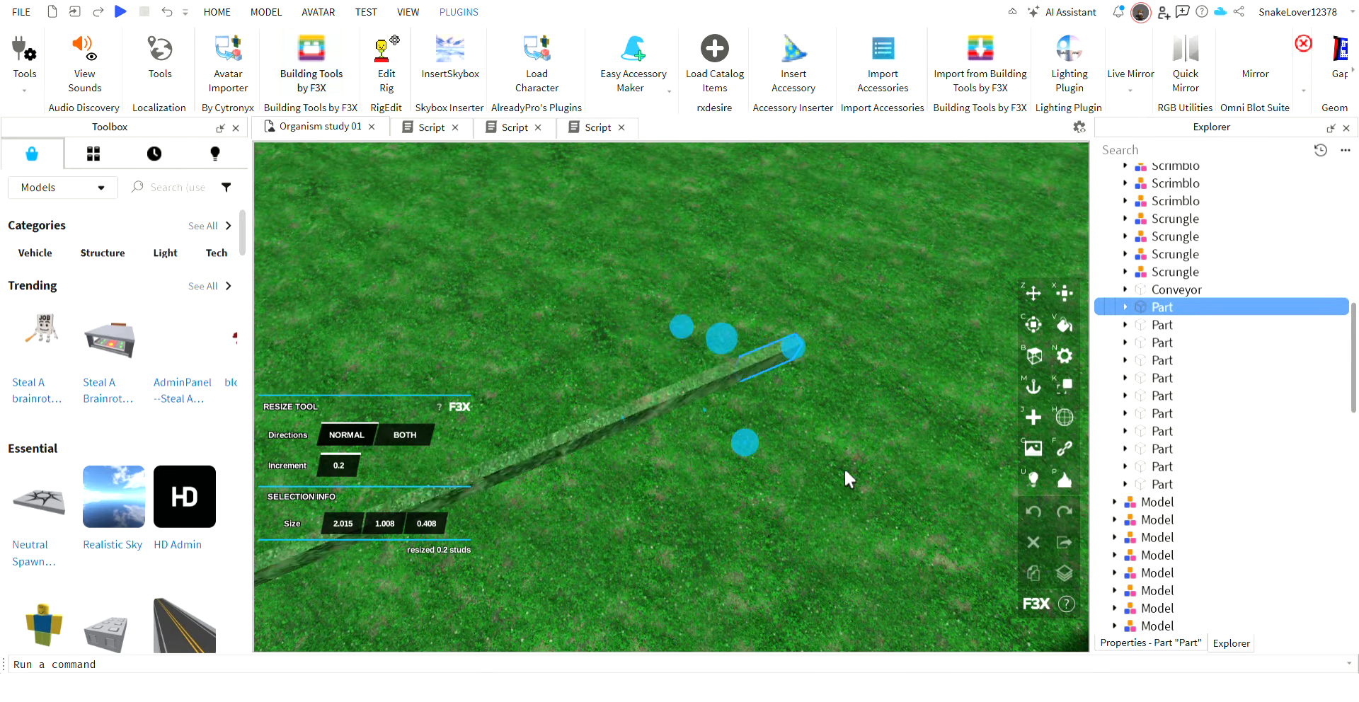
right_drag(844, 468, 754, 424)
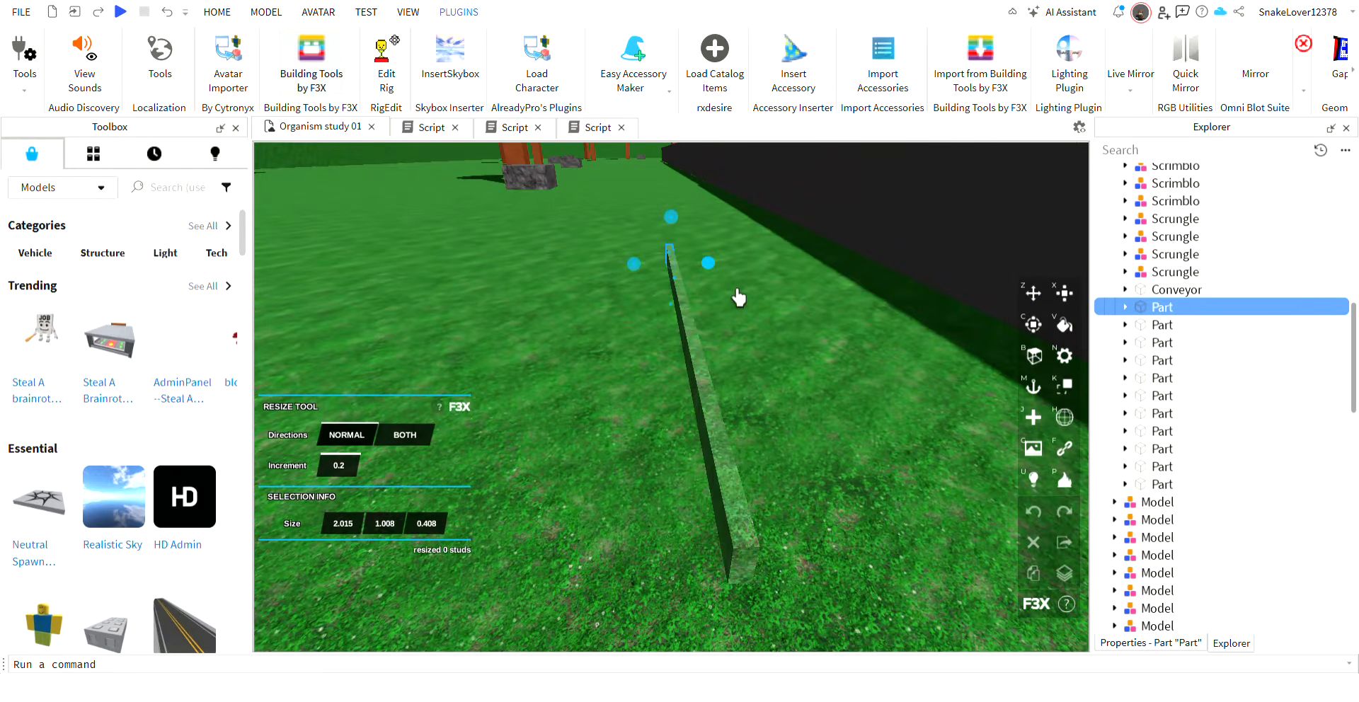
drag(739, 297, 668, 297)
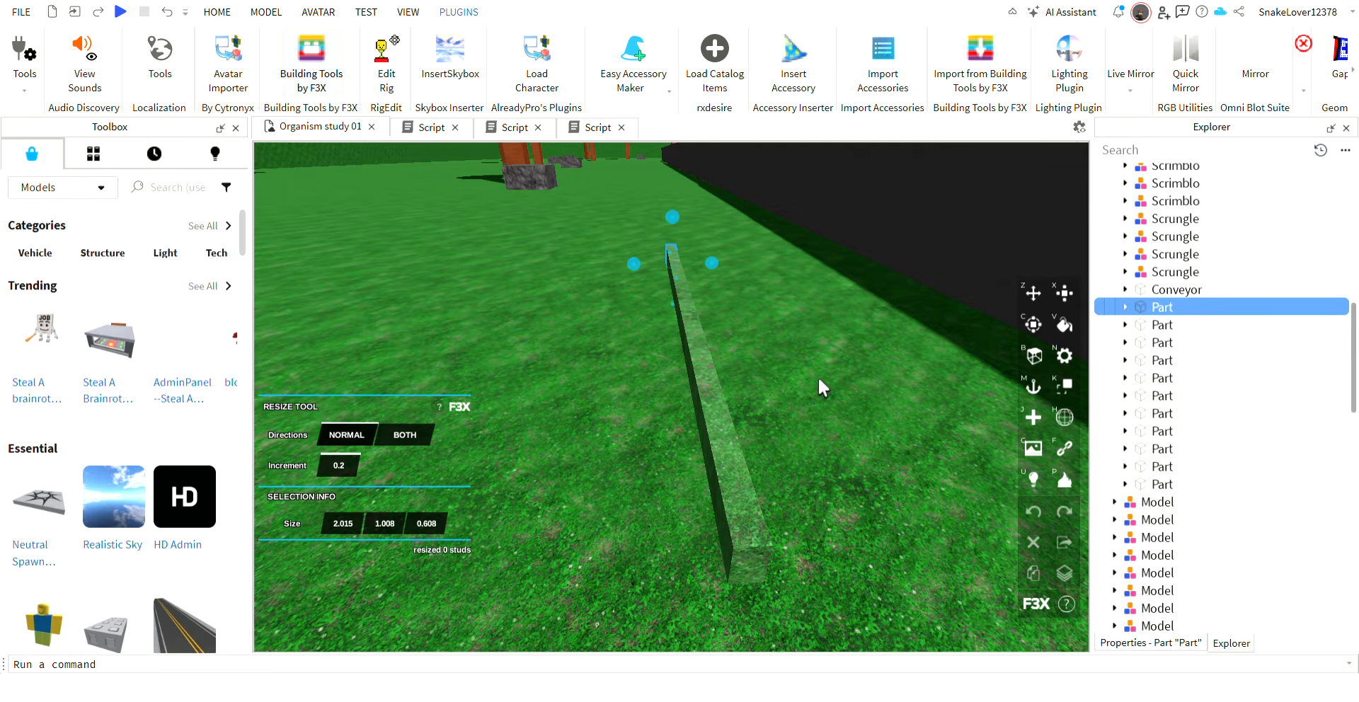
click(1175, 290)
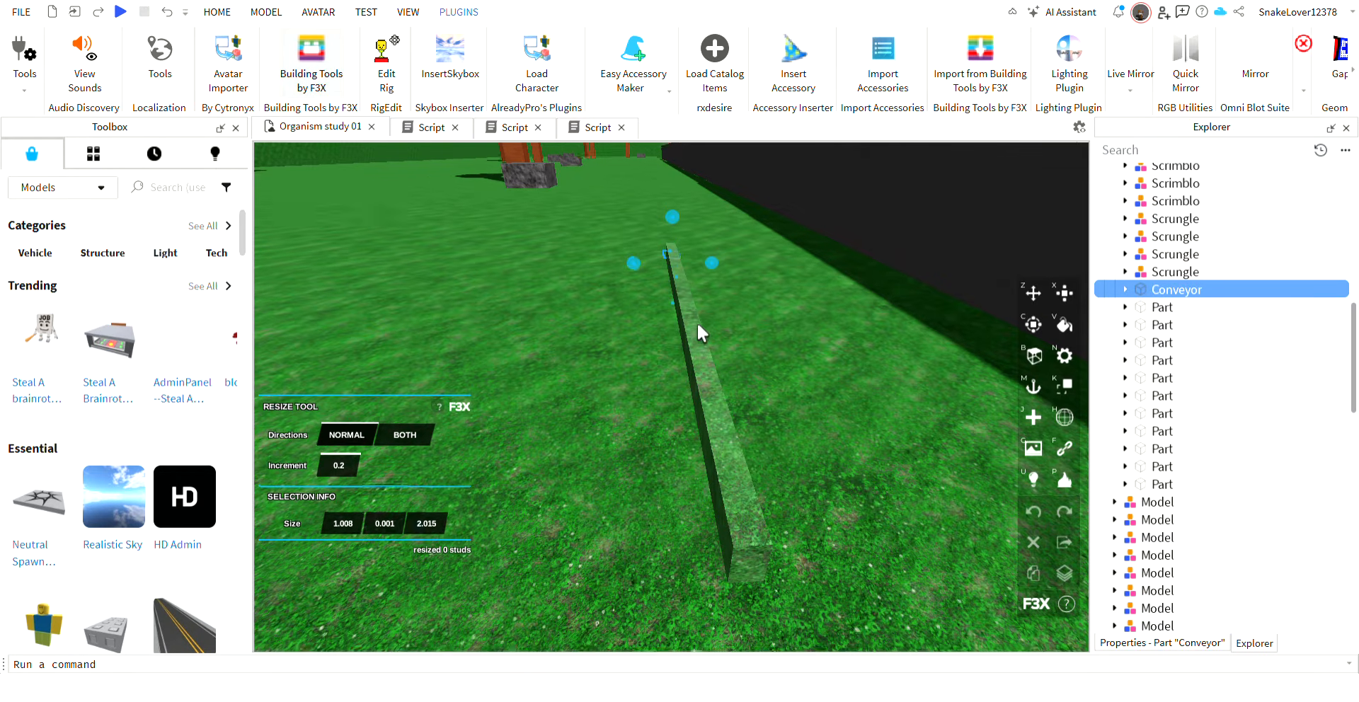
Try to shorten the Conveyor to 1.815 studs with the Resize Tool at an increment of 0.2.
right_drag(697, 321, 780, 481)
key(w)
drag(857, 521, 841, 518)
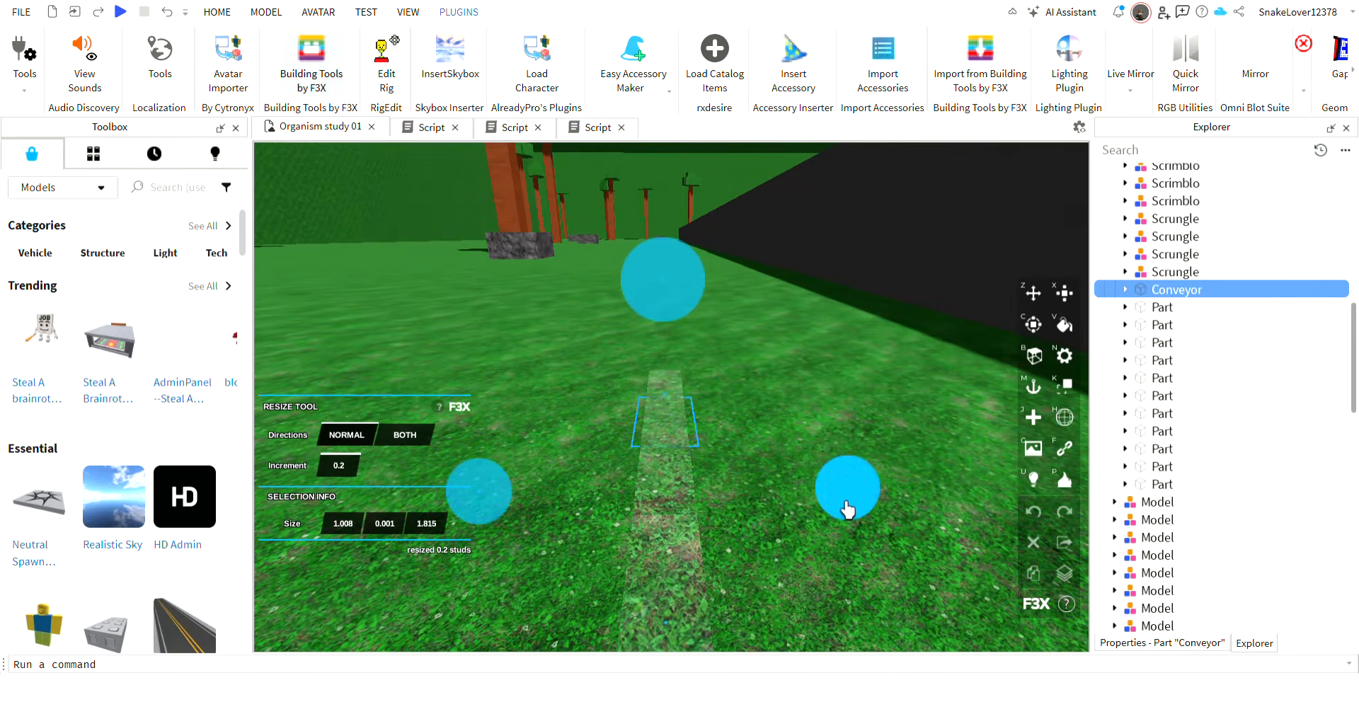
key(d)
right_drag(840, 436, 826, 433)
click(701, 402)
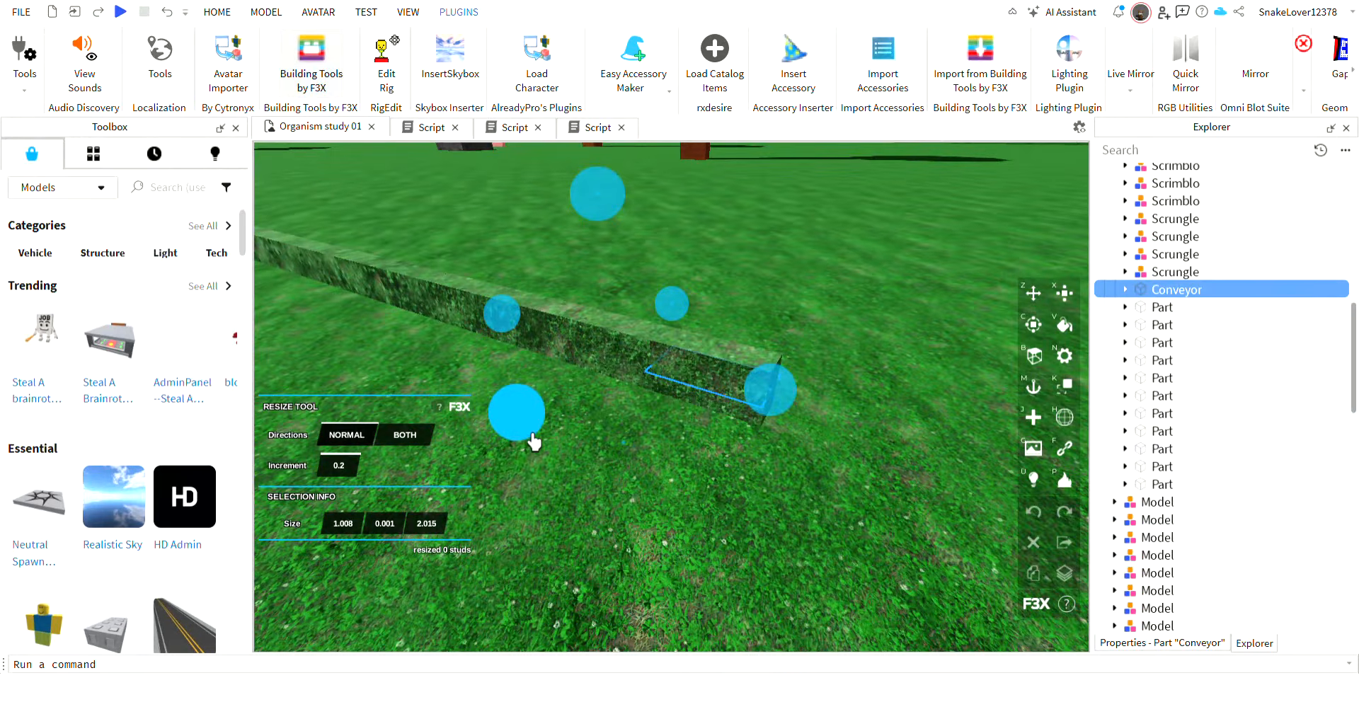
Resize the Conveyor to 1.008 by 0.001 by 1.815 studs with the Resize Tool.
mouse_move(530, 430)
mouse_down()
mouse_move(553, 410)
mouse_move(552, 441)
mouse_up()
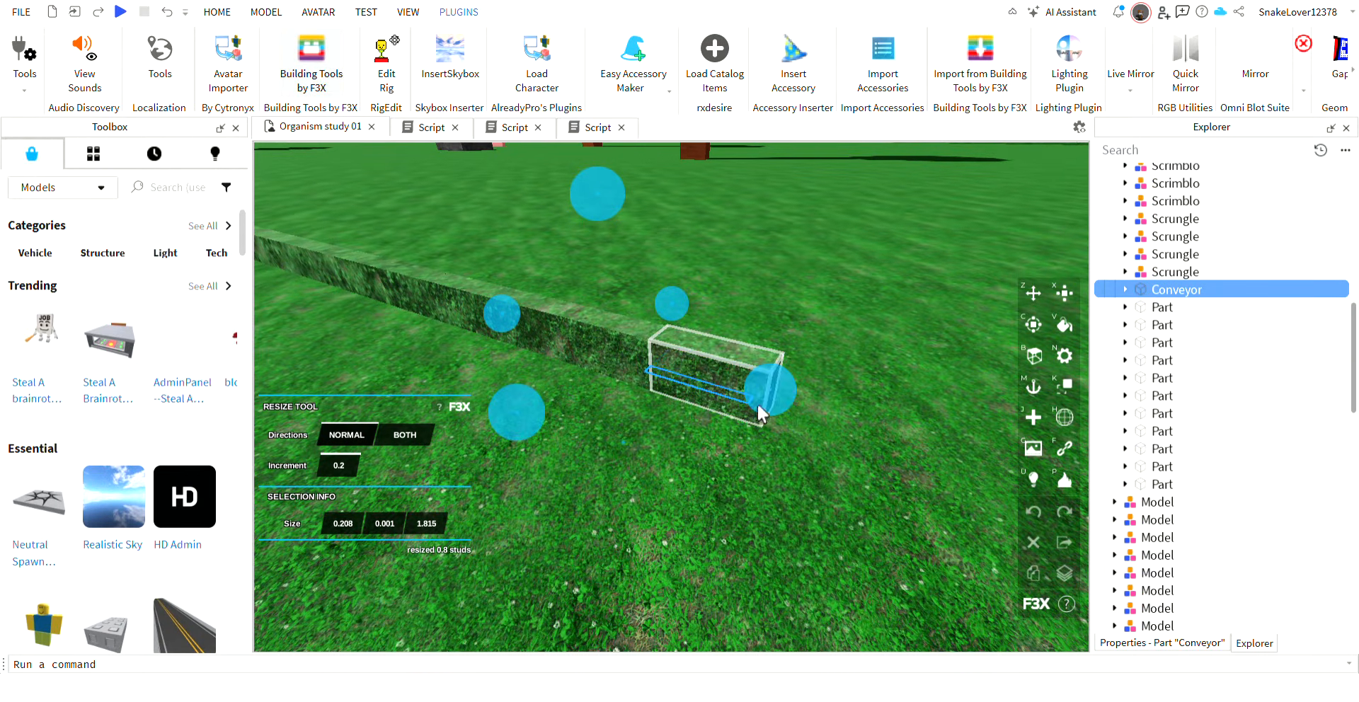
drag(782, 413, 749, 403)
key(d)
right_drag(821, 319, 818, 320)
key(a)
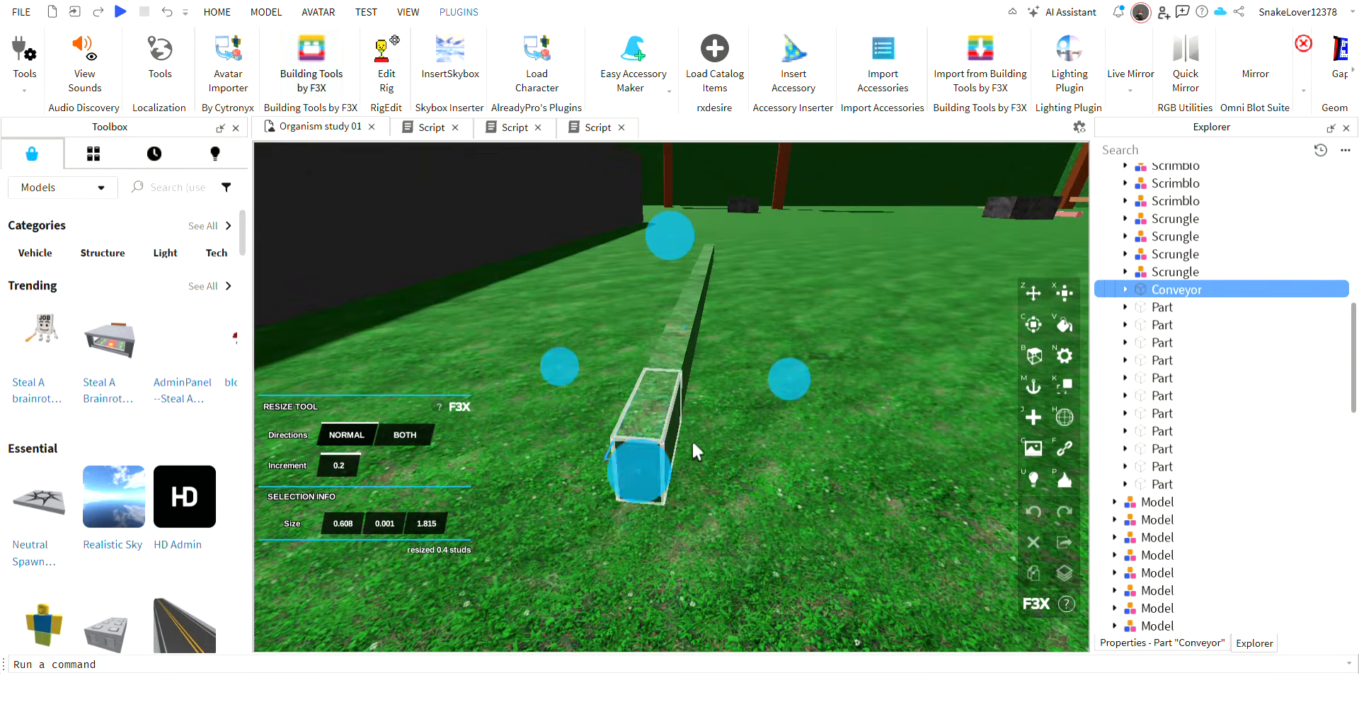
drag(678, 489, 659, 531)
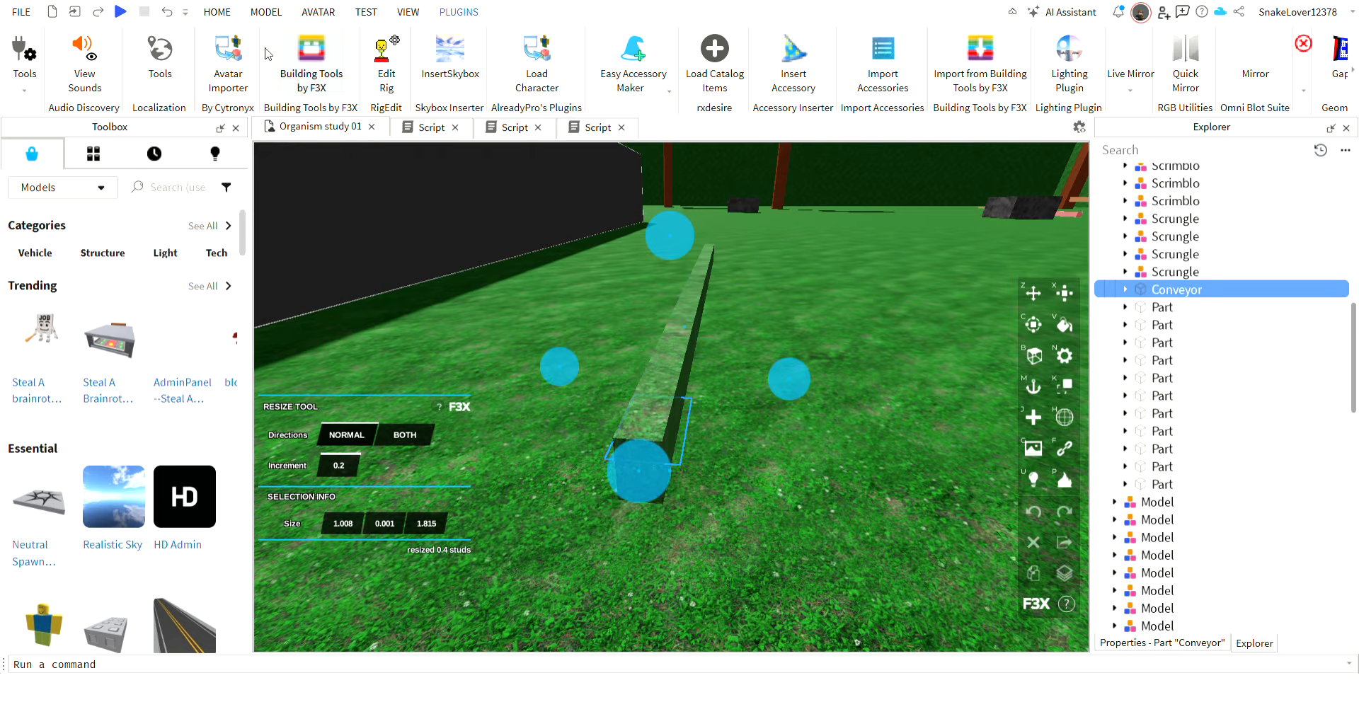
Exit Building Tools by F3X, set the move snap to 0.2 studs, and scale the Conveyor inward from both sides to the body's width.
click(294, 62)
click(795, 449)
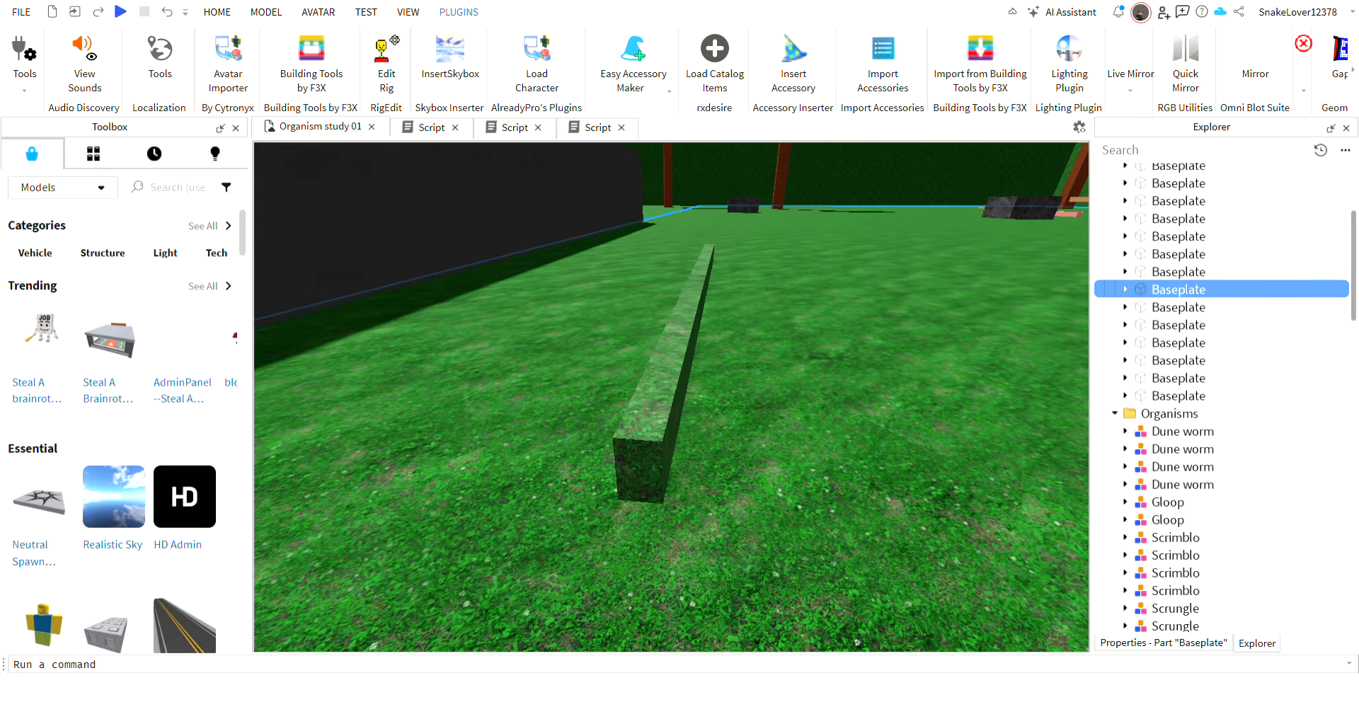
click(217, 12)
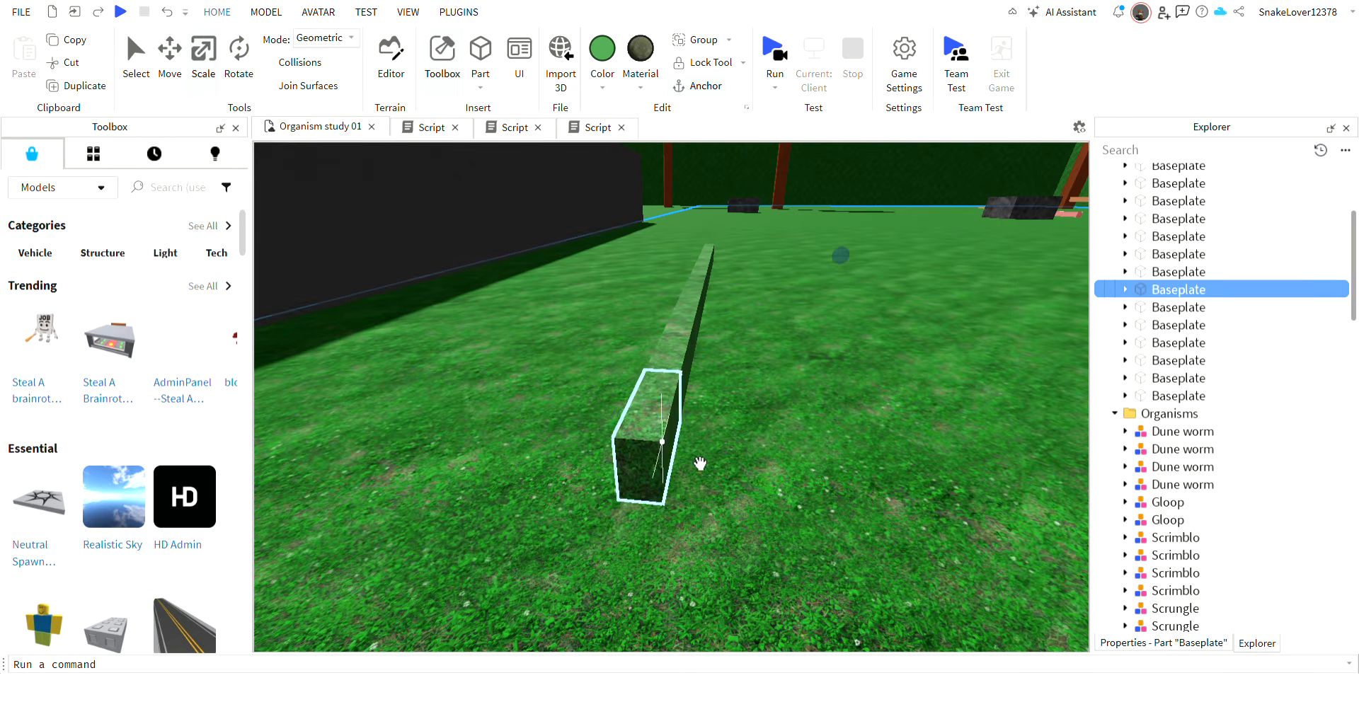
click(701, 464)
click(266, 12)
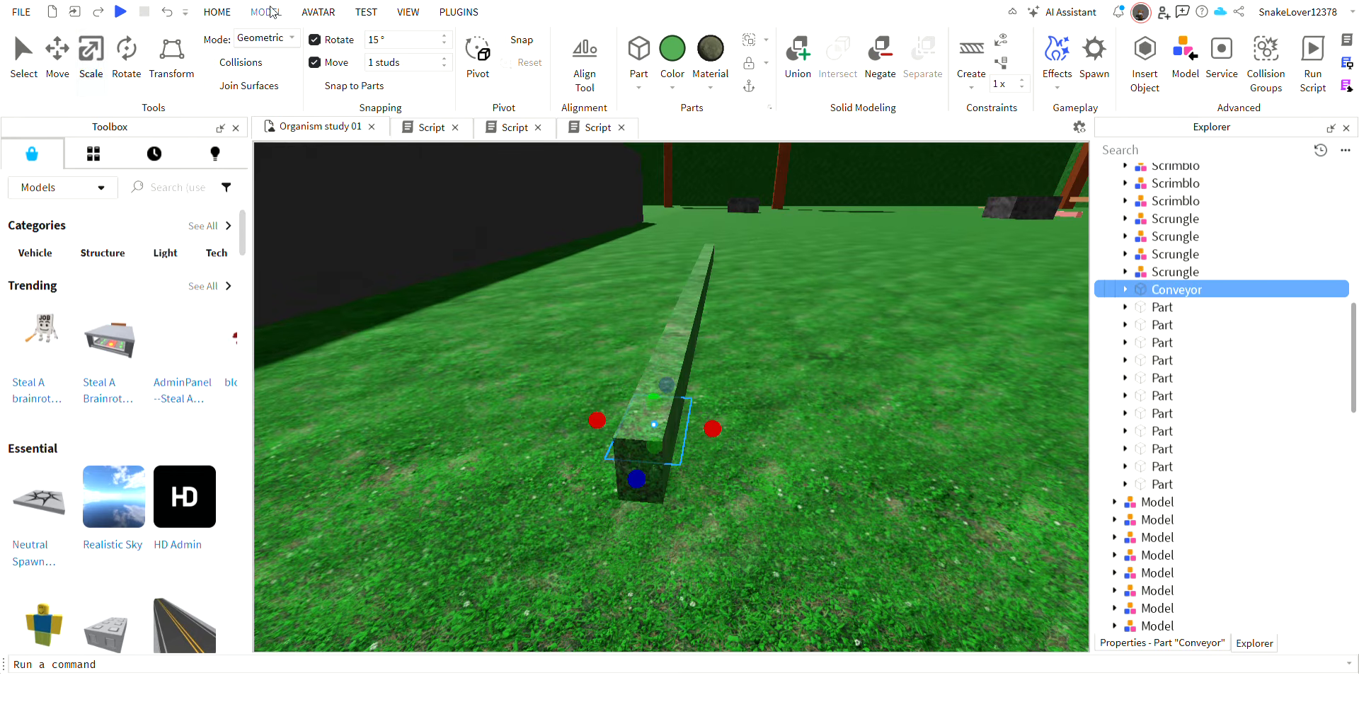
click(408, 68)
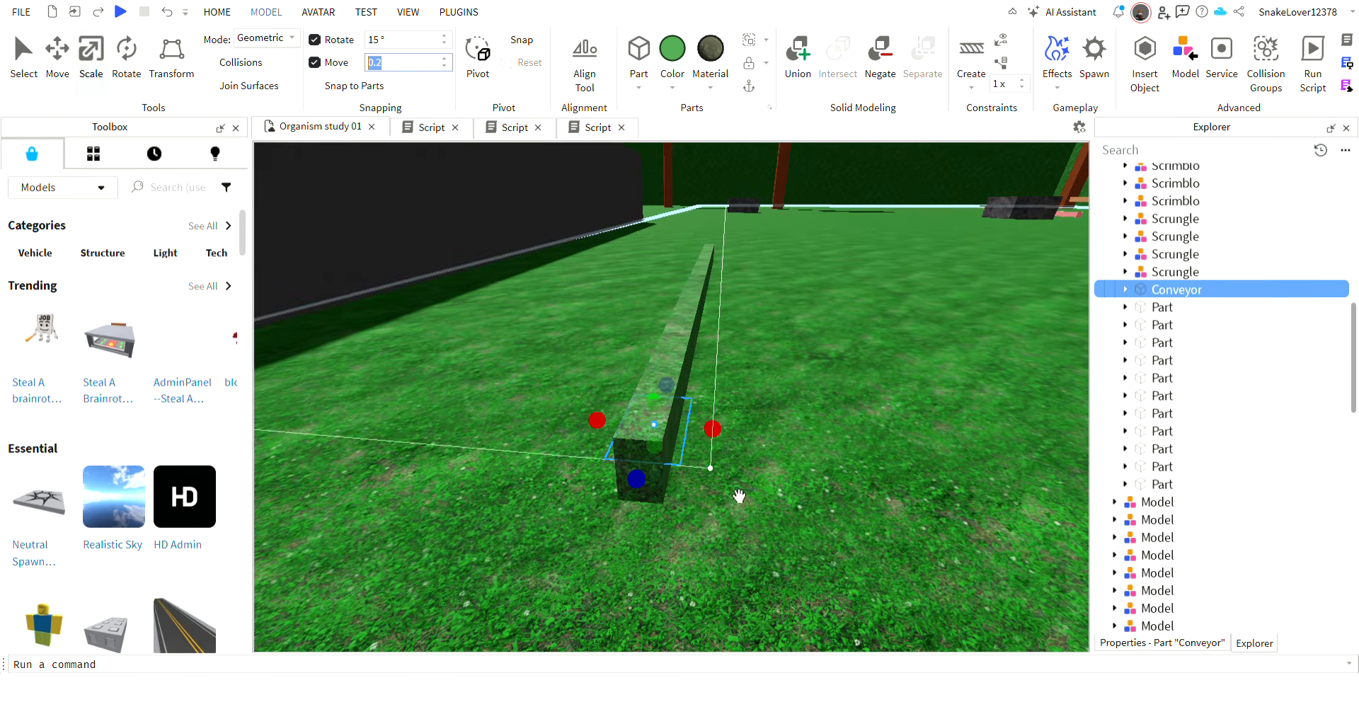
drag(713, 429, 700, 440)
drag(598, 421, 611, 428)
right_drag(551, 487, 551, 489)
Expand every Part listed below the Conveyor to show its attachments and BallSocketConstraints.
click(1126, 307)
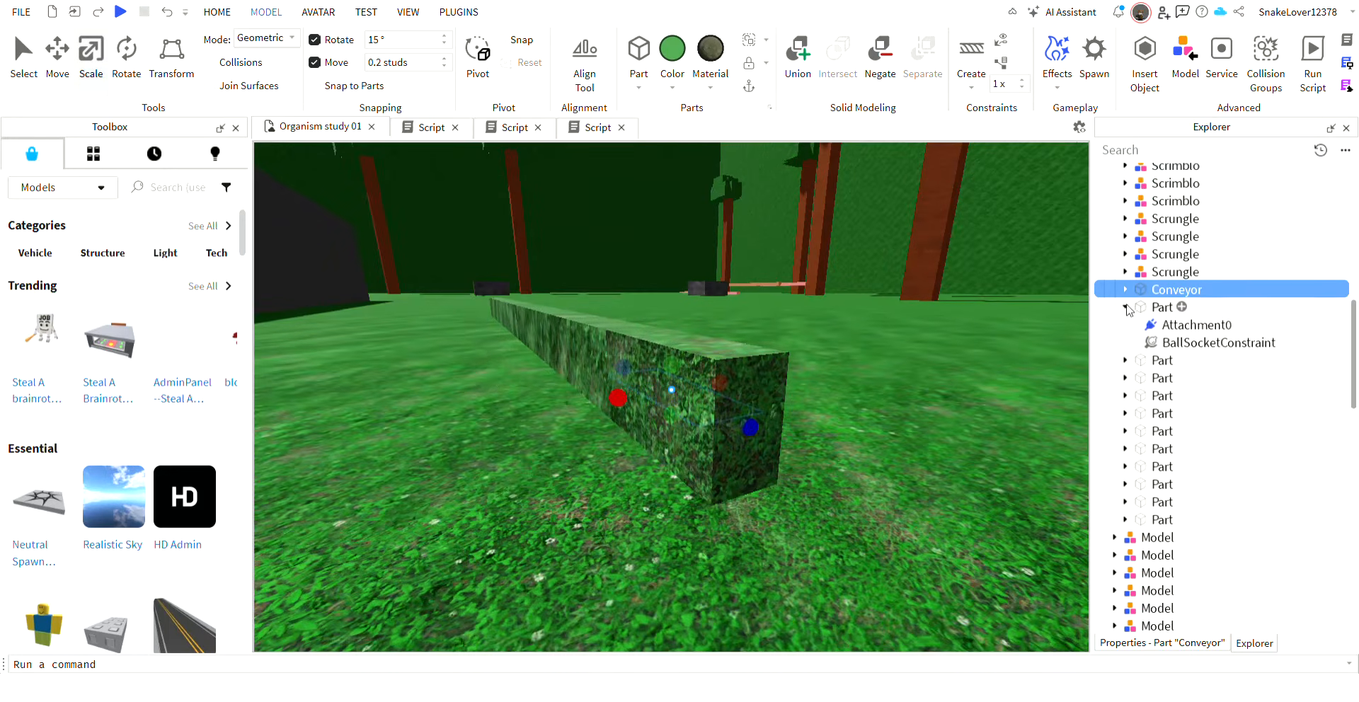
click(1125, 359)
scroll(1123, 359, down, 3)
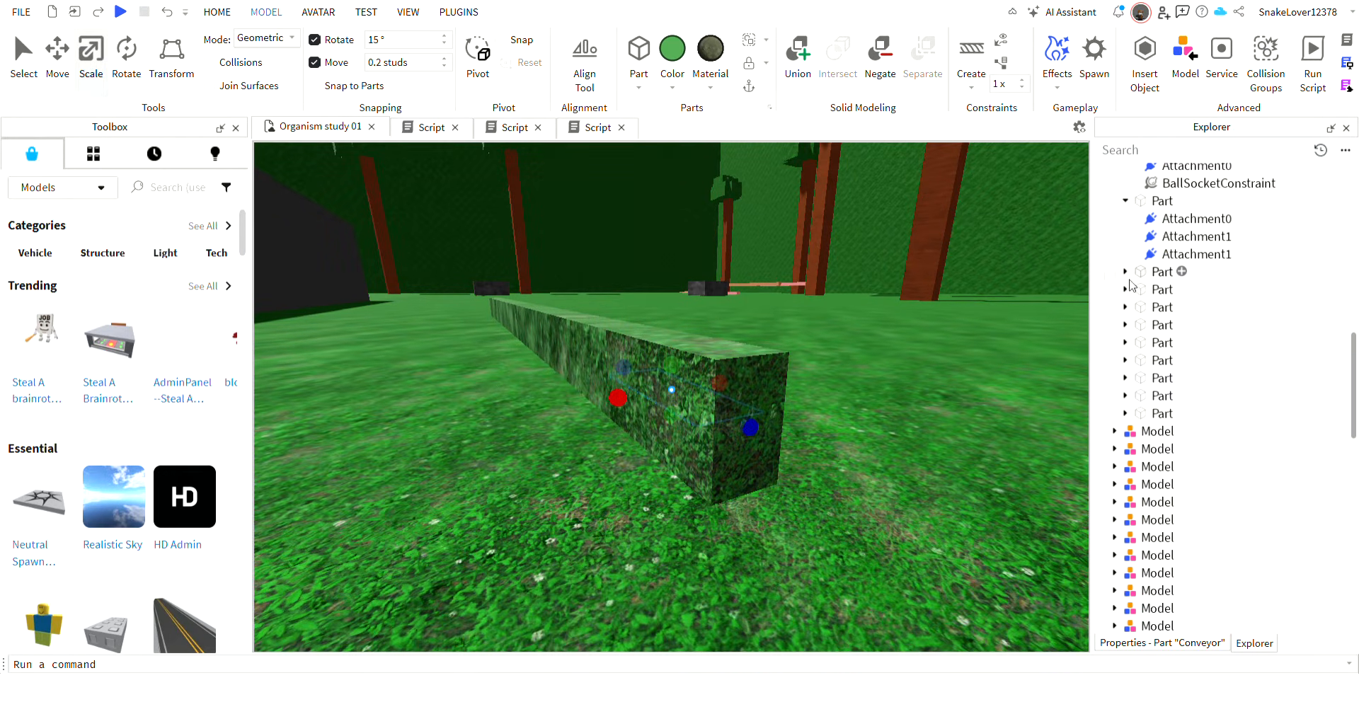
click(1126, 276)
click(1127, 378)
click(1126, 431)
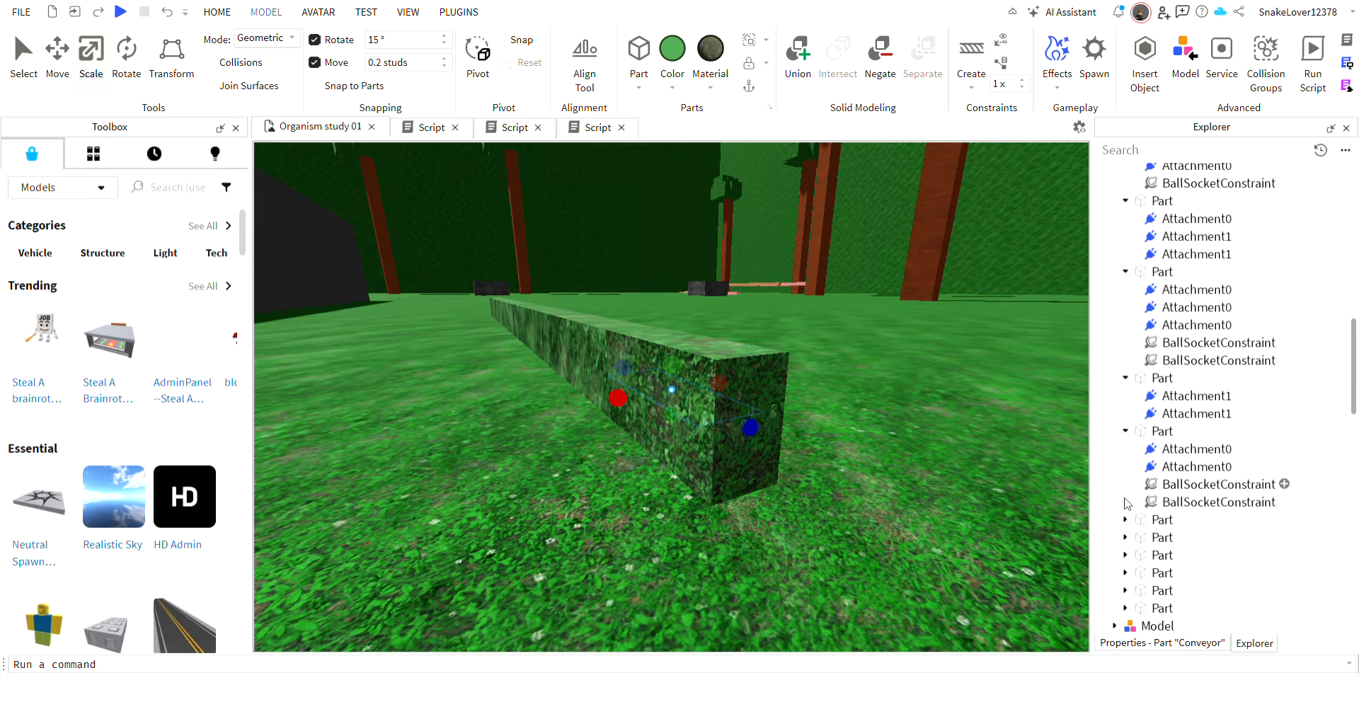
click(1125, 519)
scroll(1126, 495, down, 2)
click(1127, 466)
scroll(1124, 468, down, 3)
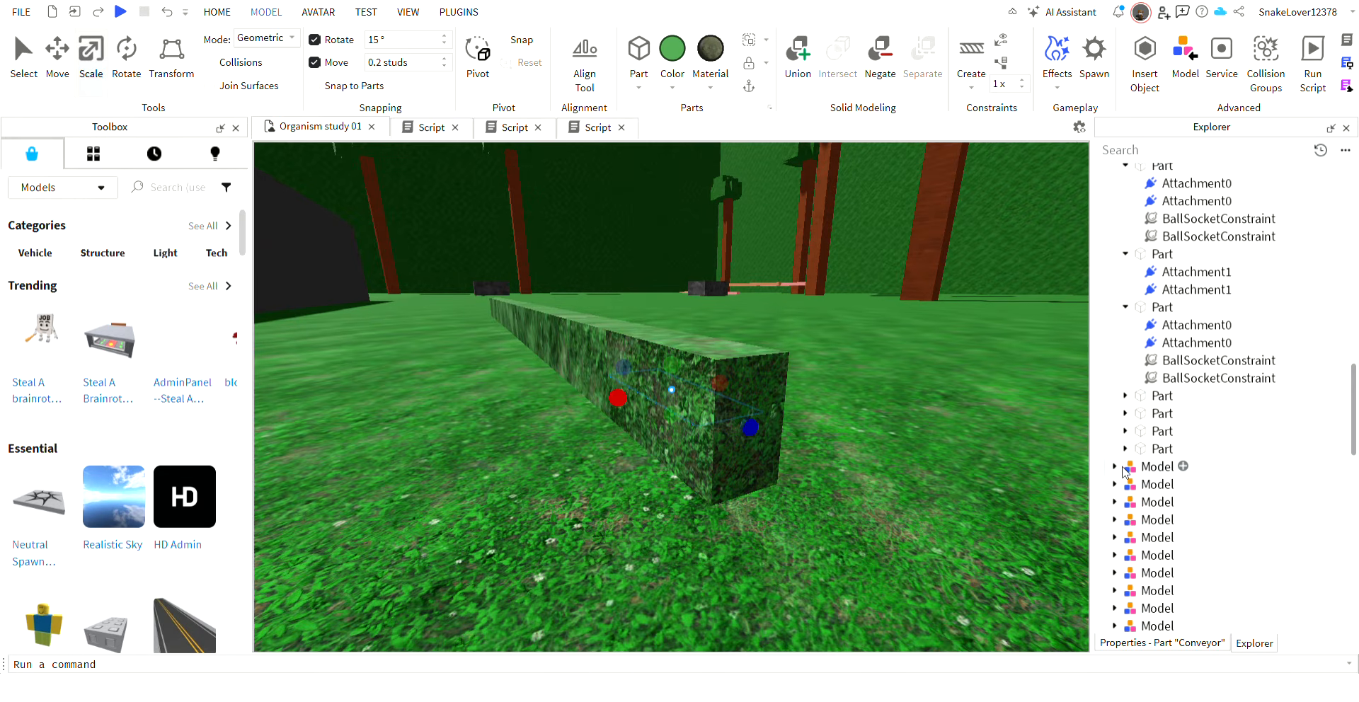
click(1125, 448)
click(1125, 431)
click(1125, 413)
click(1125, 396)
scroll(1129, 400, down, 4)
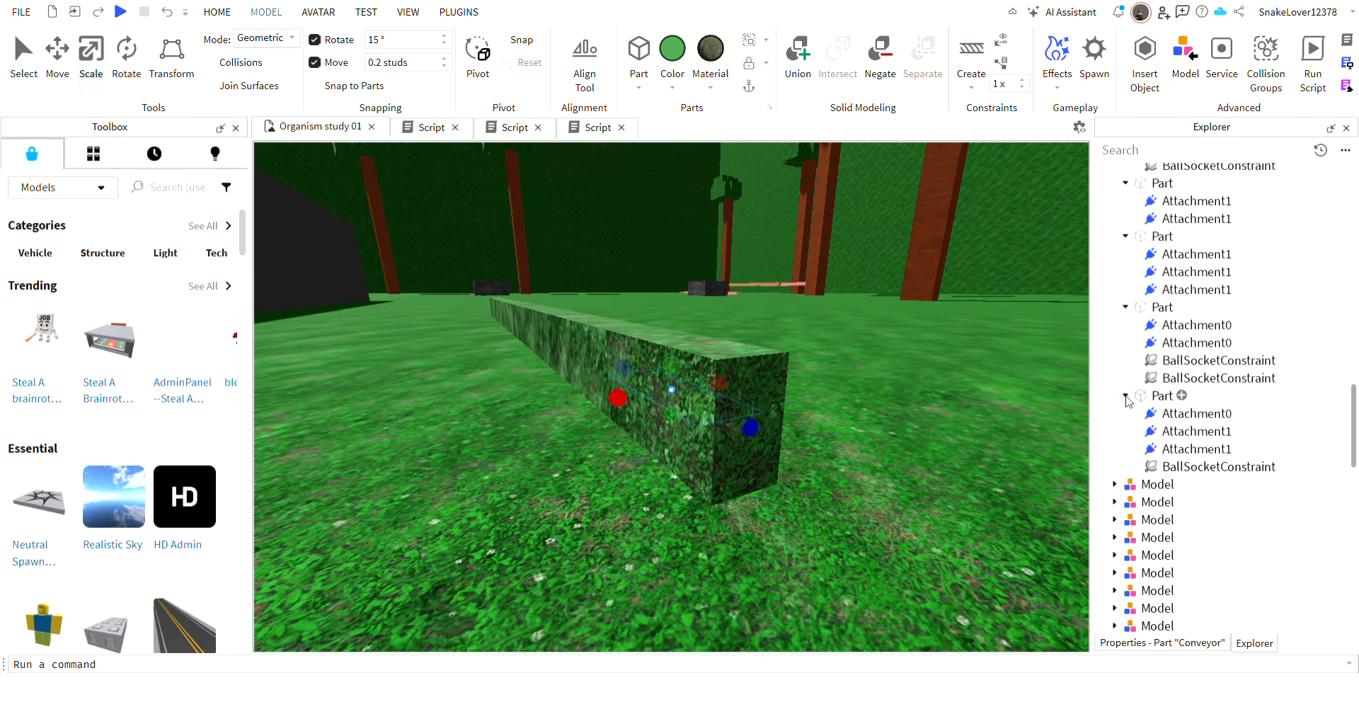
Select all BallSocketConstraints inside the organism's body Parts and delete them.
click(1203, 467)
ctrl+click(1204, 379)
ctrl+click(1189, 361)
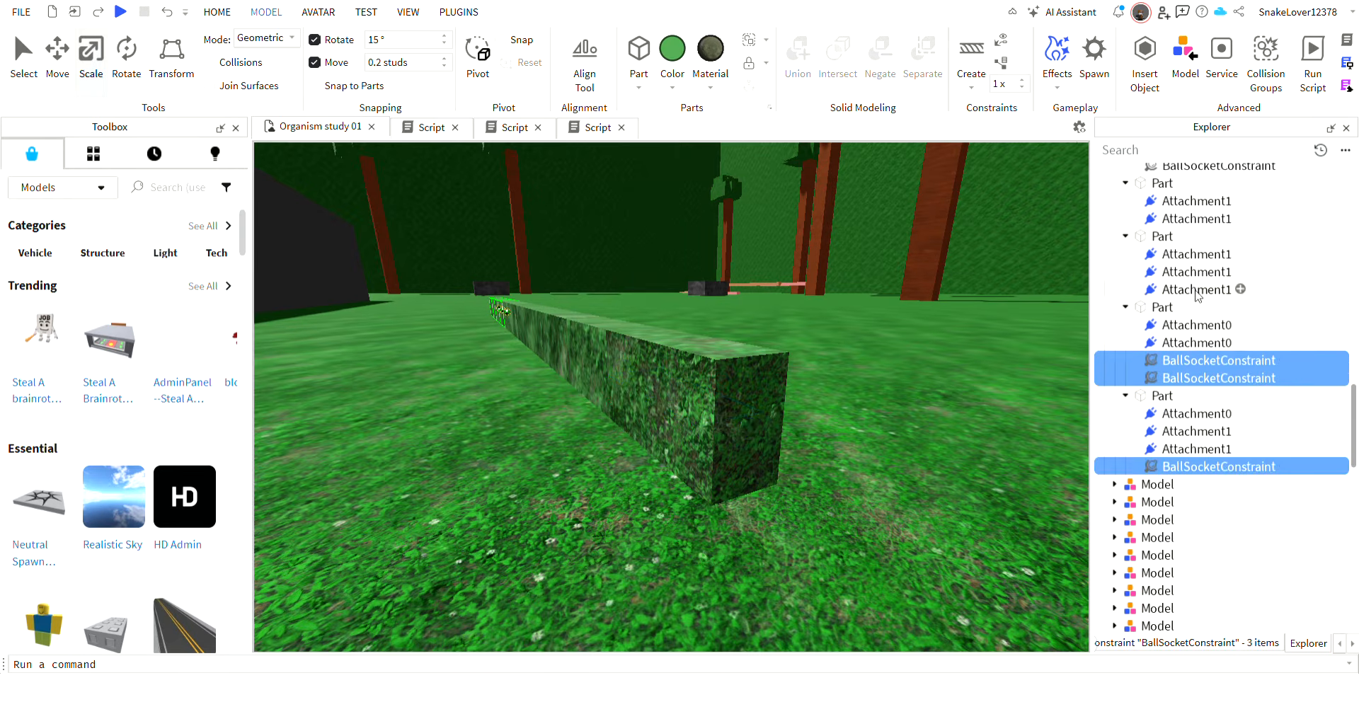
scroll(1197, 296, up, 2)
ctrl+click(1200, 274)
ctrl+click(1196, 255)
scroll(1192, 259, up, 3)
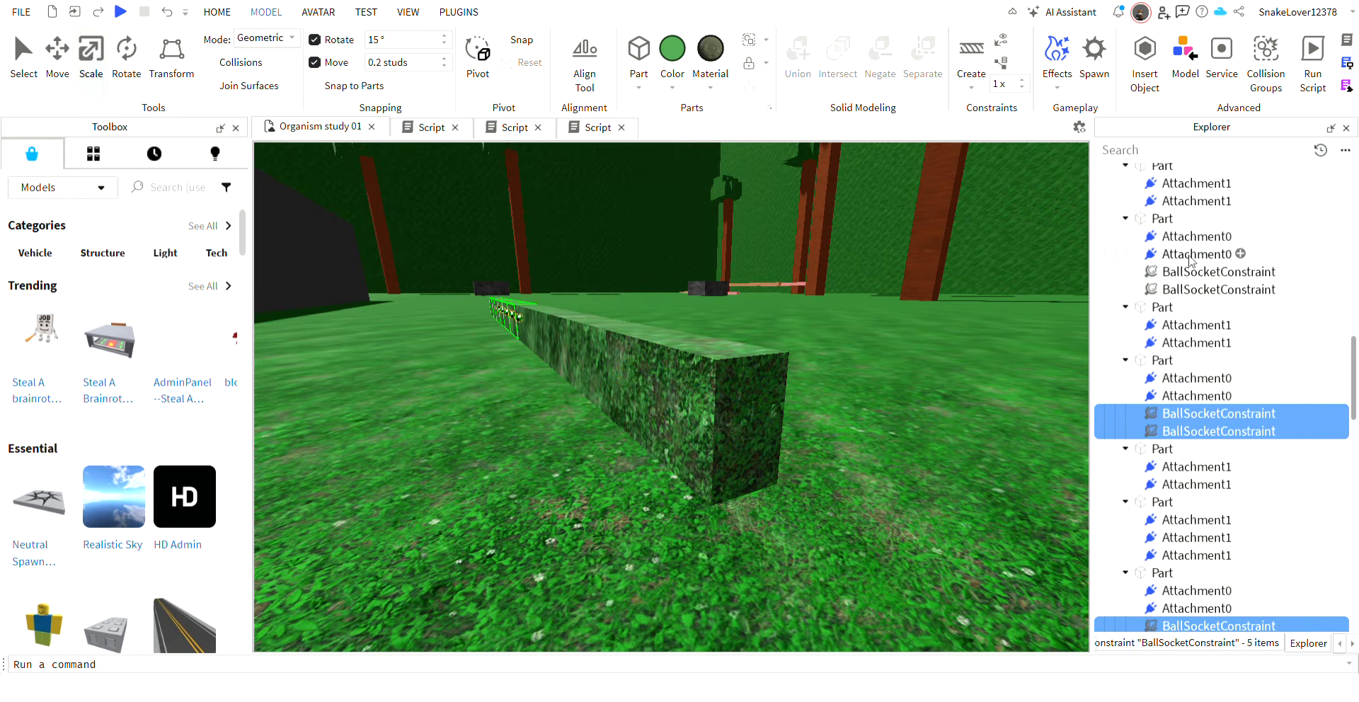
ctrl+click(1184, 272)
ctrl+click(1181, 290)
scroll(1178, 287, up, 3)
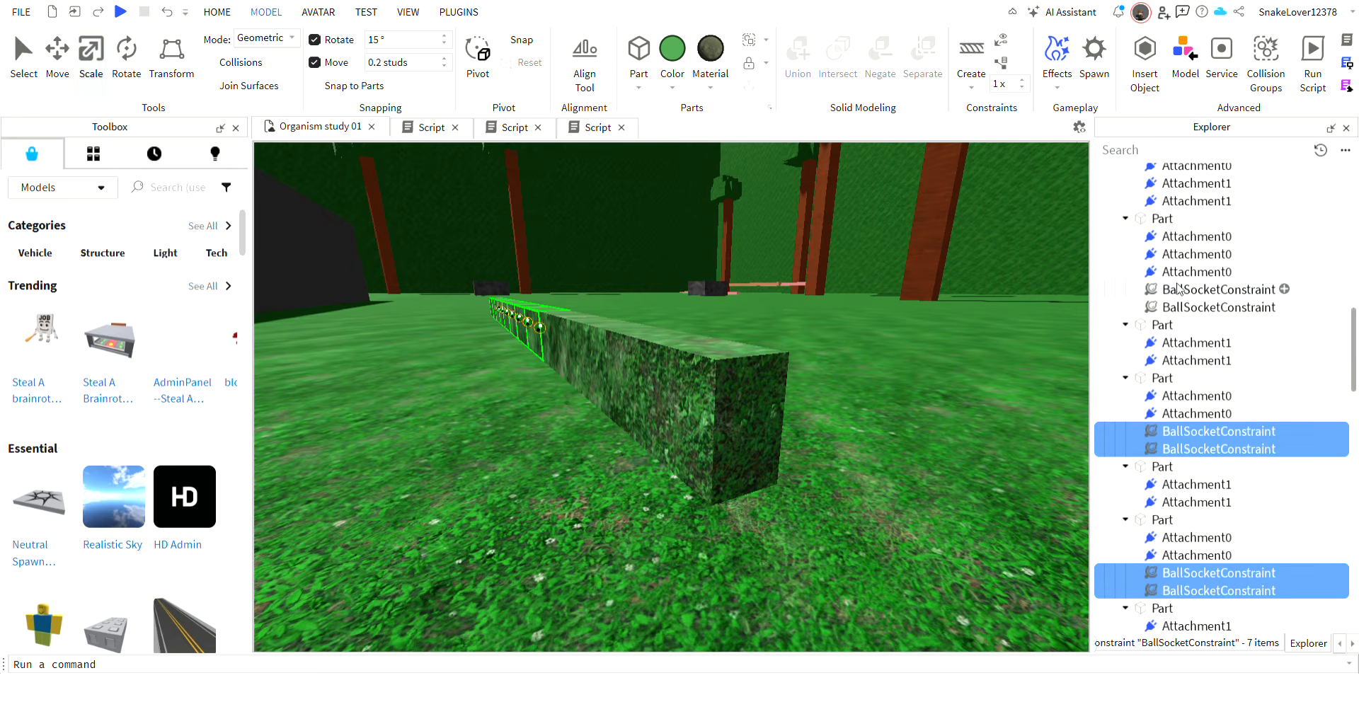
ctrl+click(1177, 306)
ctrl+click(1179, 290)
scroll(1175, 311, up, 3)
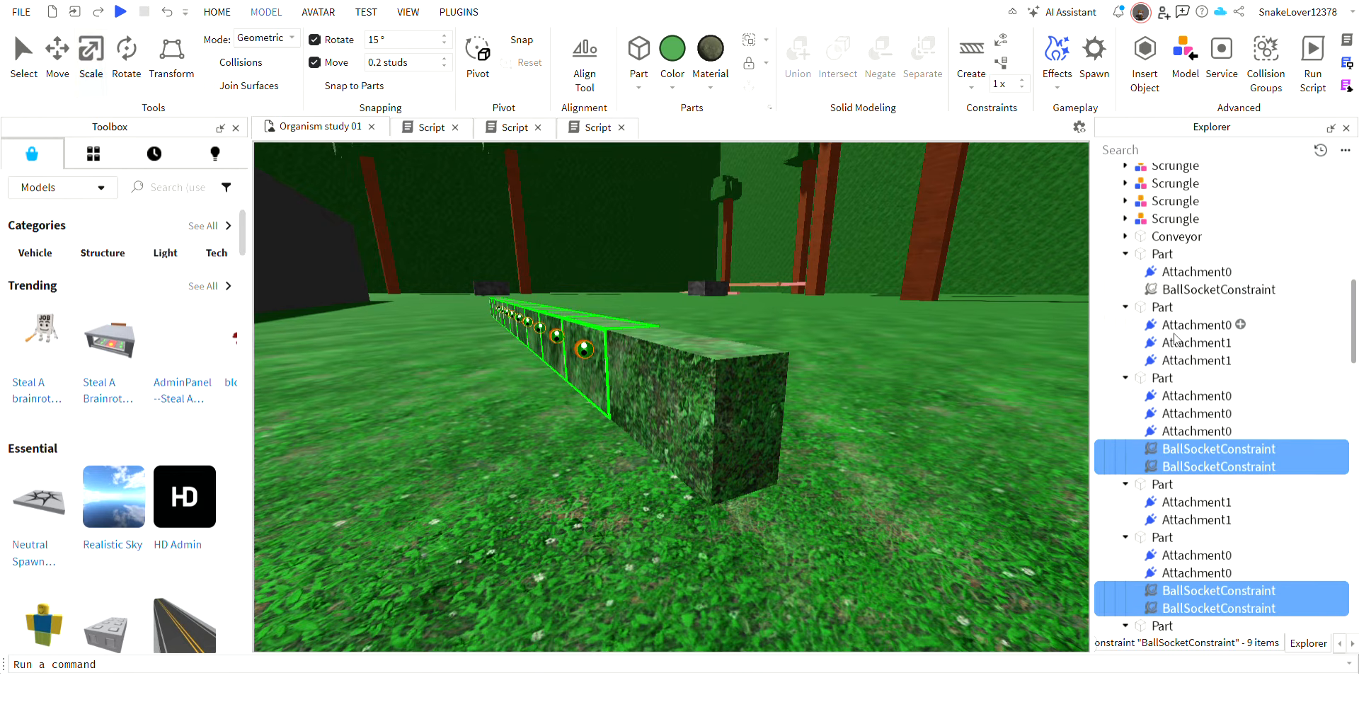
ctrl+click(1193, 289)
scroll(1193, 294, up, 3)
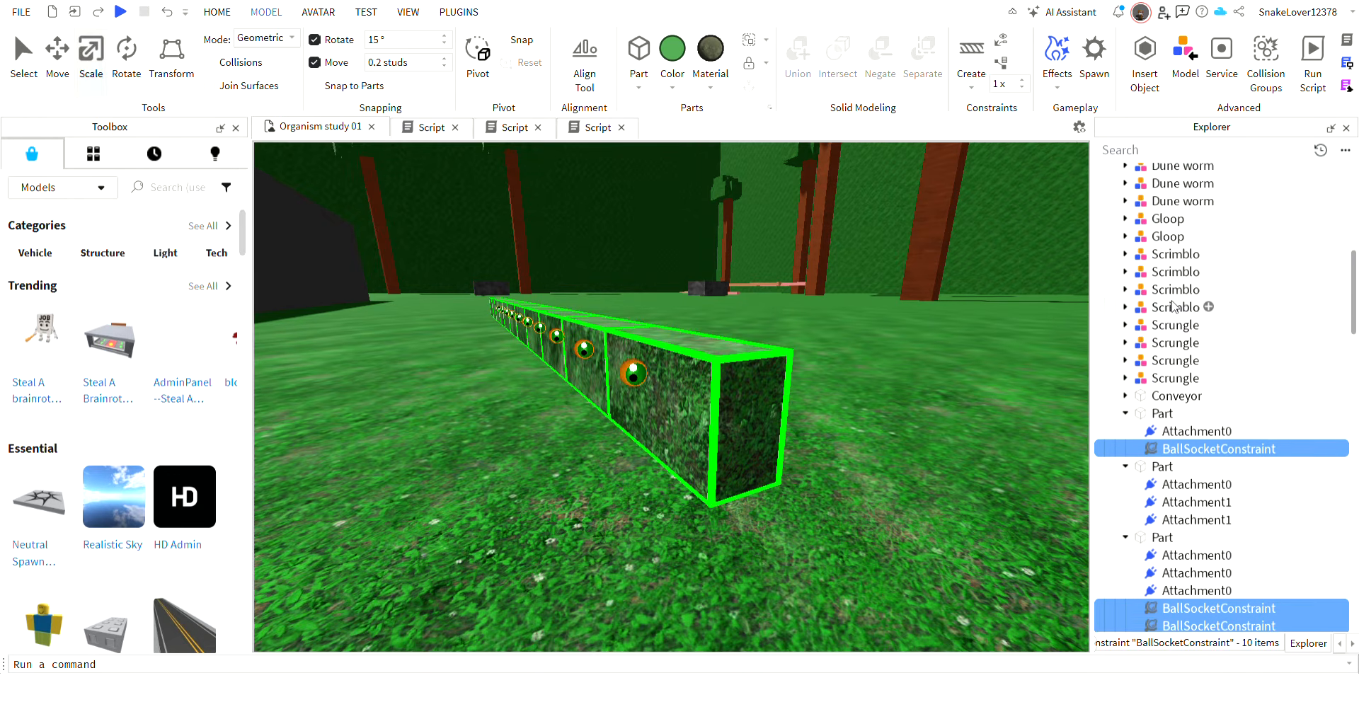
Delete the three body Parts next to the organism's first Part.
click(799, 340)
key(d)
right_drag(830, 447, 831, 447)
key(s)
click(615, 376)
key(Delete)
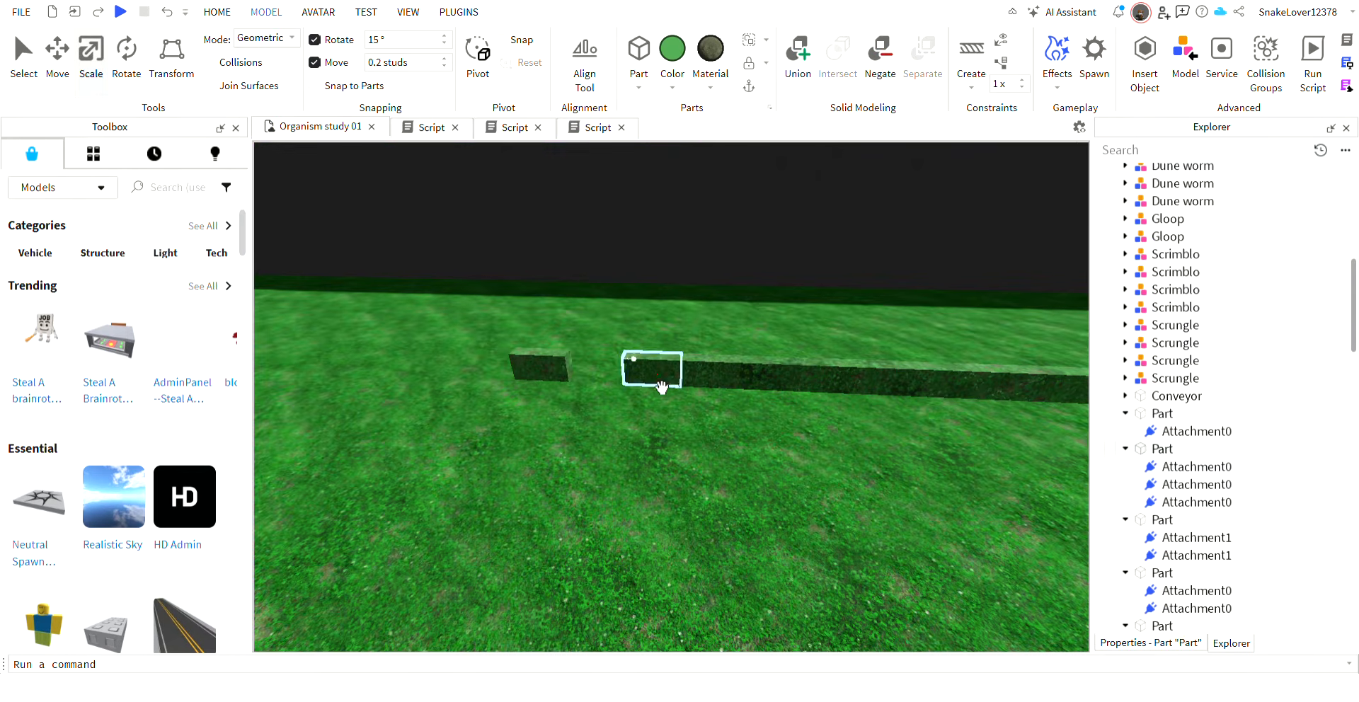
click(663, 385)
key(Delete)
click(719, 391)
key(Delete)
Delete the rest of the body Parts one by one from the far end, keeping the one nearest the gap.
key(a)
right_drag(618, 373, 618, 373)
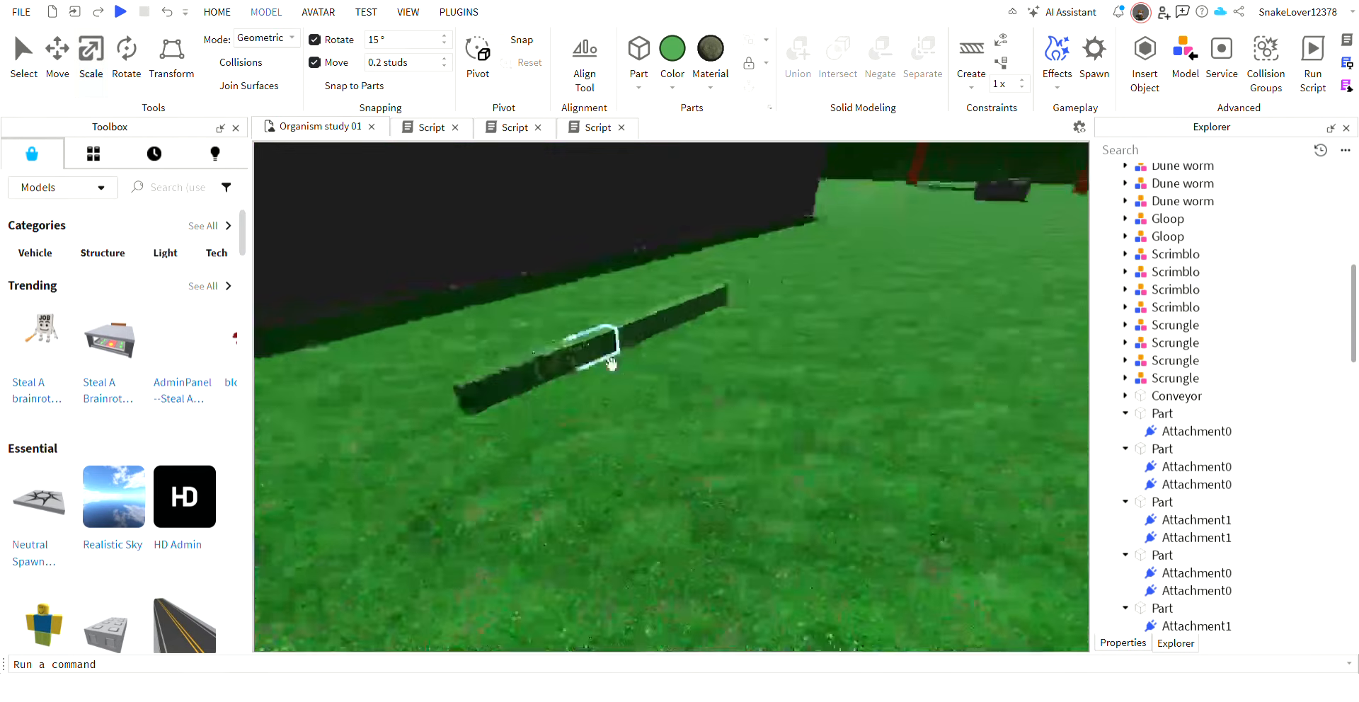
click(718, 300)
key(Delete)
click(697, 306)
key(Delete)
click(669, 320)
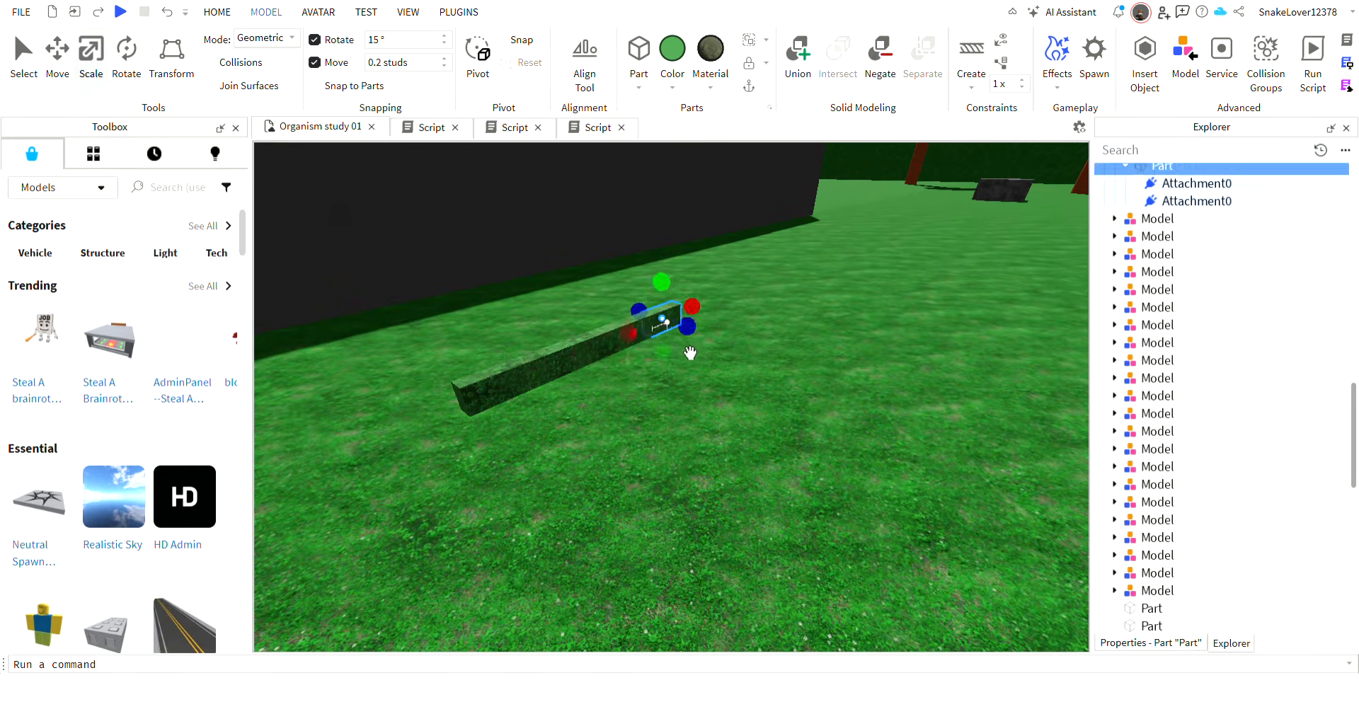
key(Delete)
click(634, 334)
key(Delete)
click(582, 360)
key(Delete)
click(552, 367)
key(Delete)
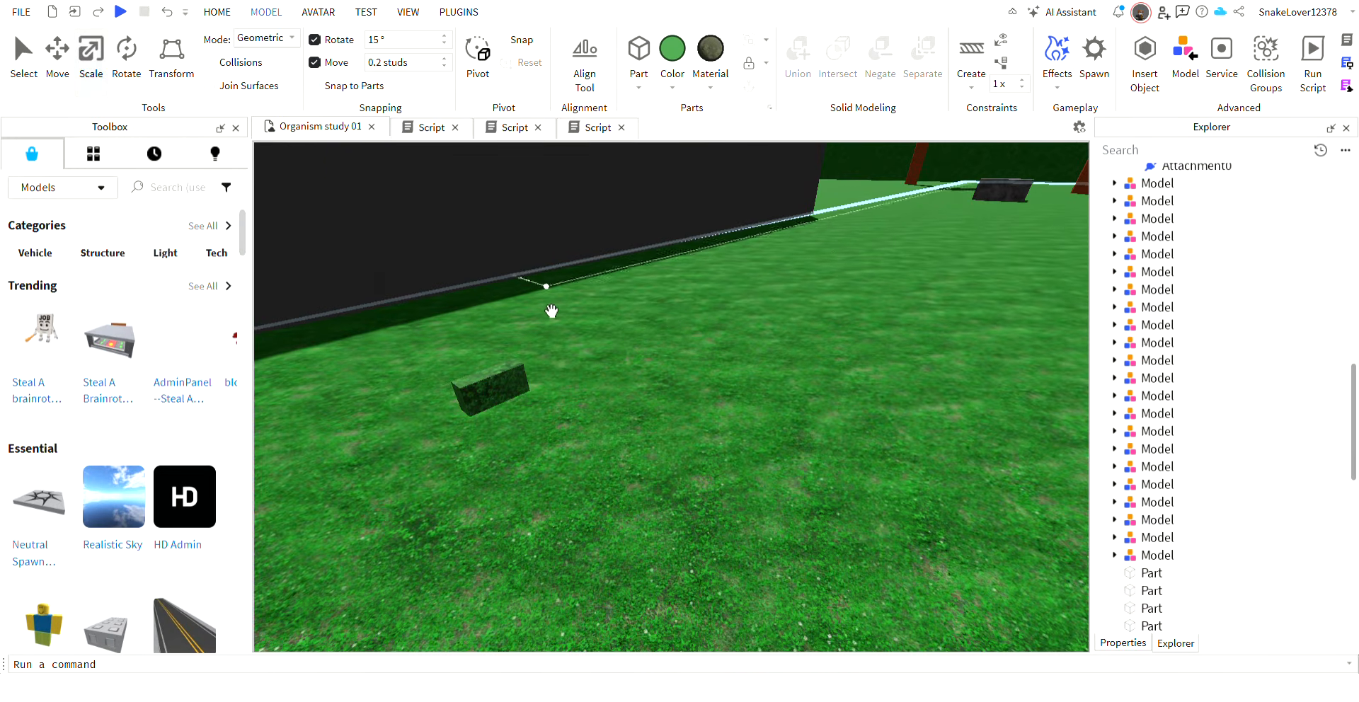
Insert a new block Part and place it on the grass near the two remaining body Parts.
right_drag(508, 340, 509, 340)
key(w)
click(773, 383)
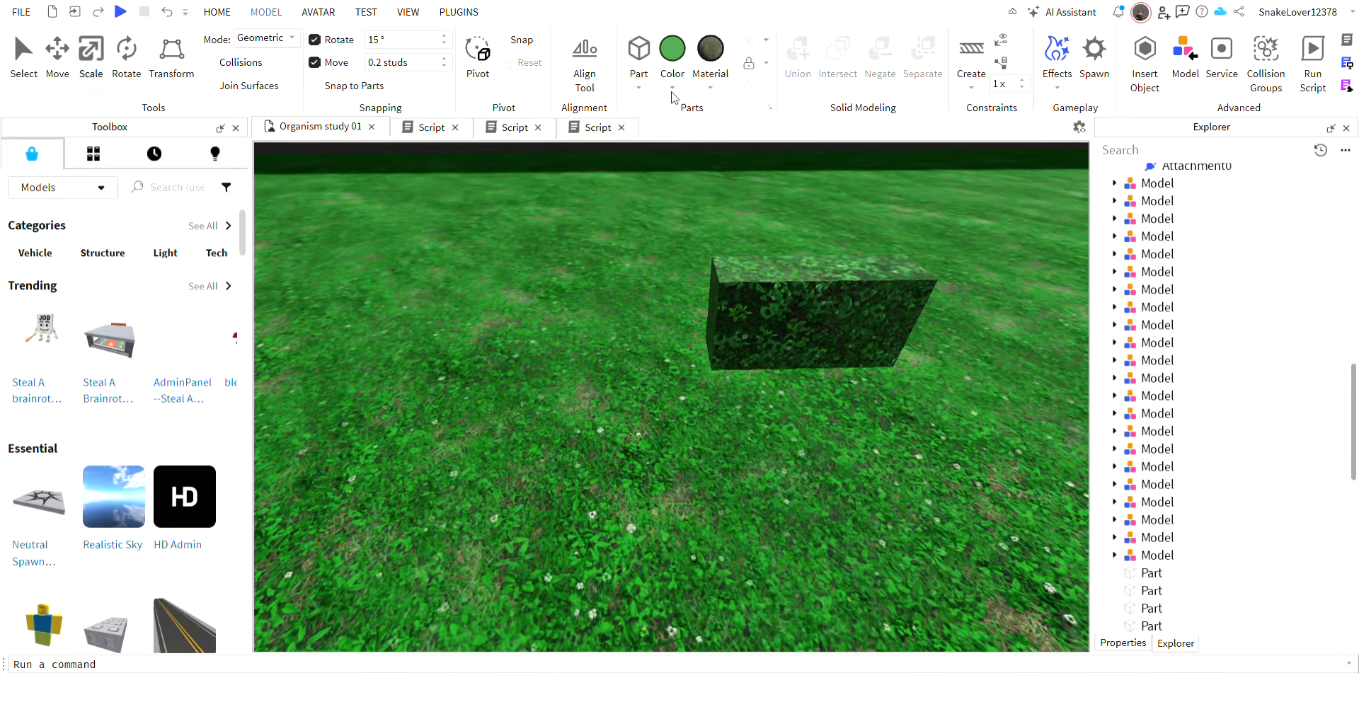
click(640, 61)
scroll(677, 290, down, 4)
drag(680, 283, 616, 464)
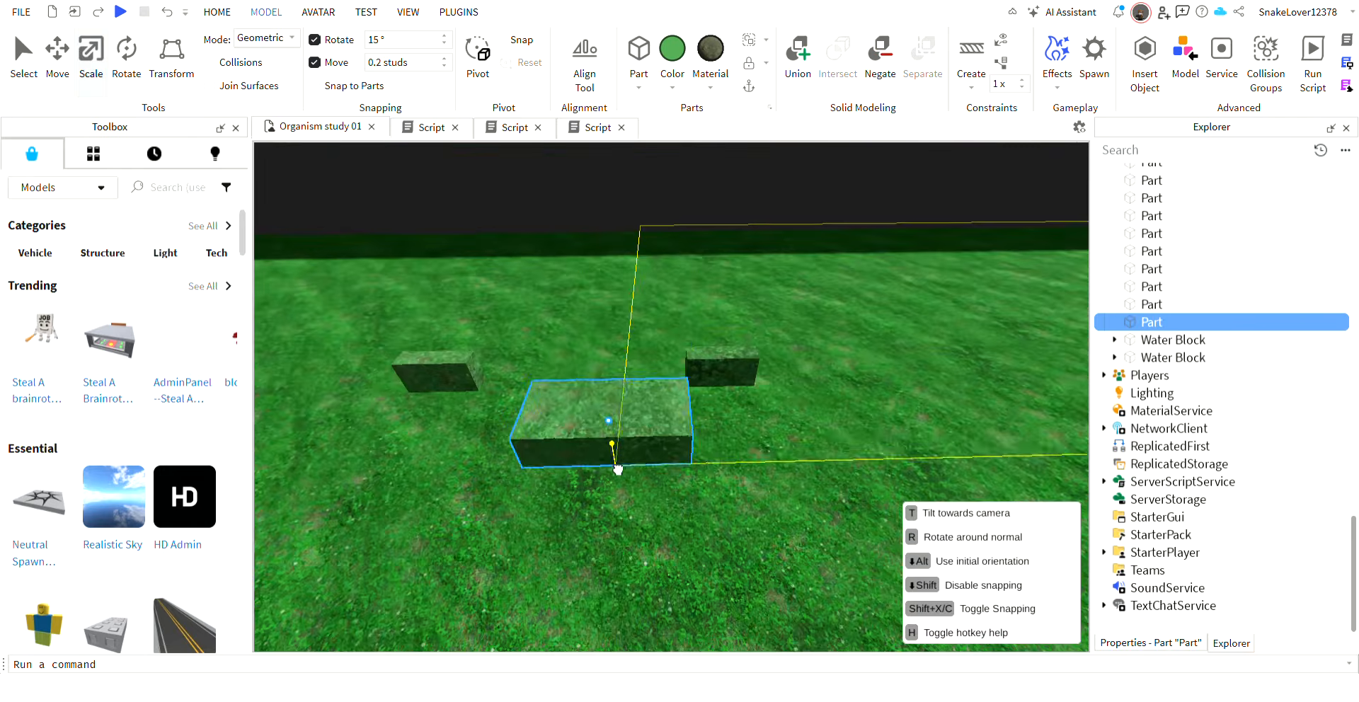
Move the new Part onto the end of a remaining body Part, standing it upright.
scroll(638, 464, up, 2)
drag(743, 455, 729, 361)
right_drag(726, 354, 728, 361)
drag(728, 361, 728, 362)
right_drag(728, 361, 729, 361)
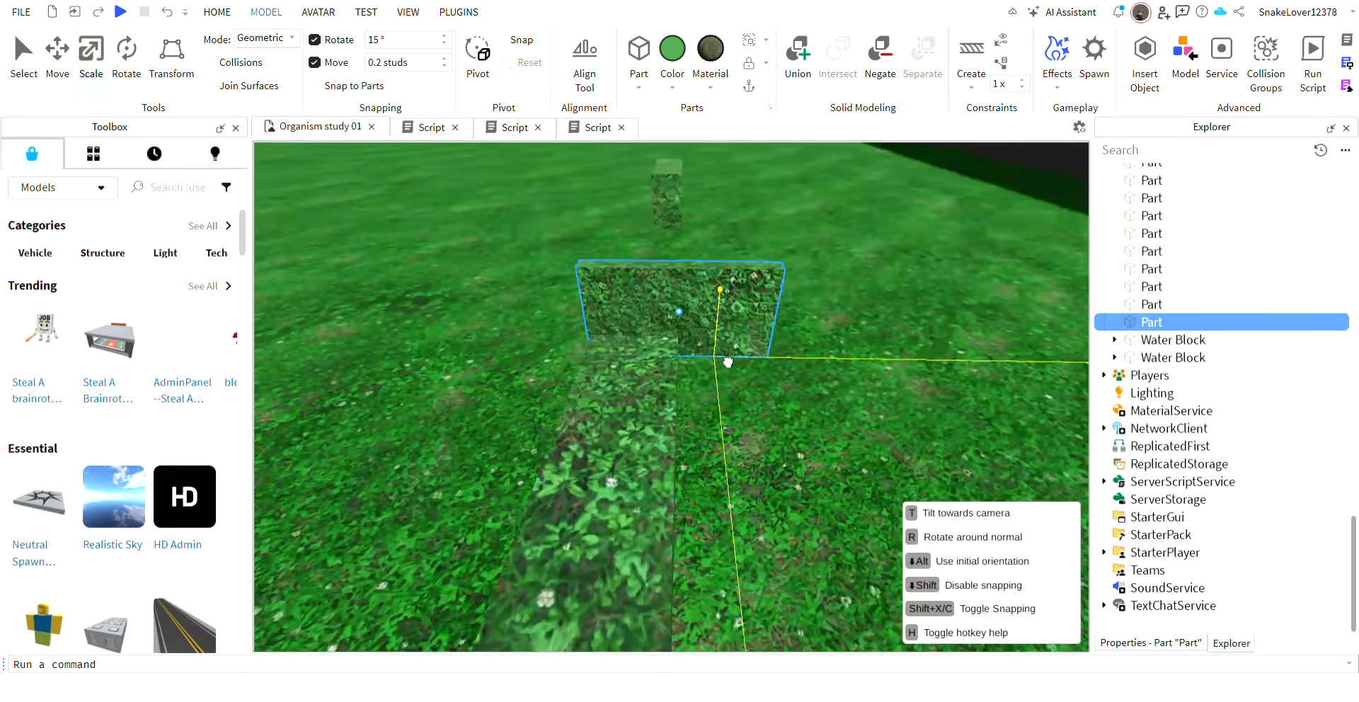
drag(728, 362, 574, 362)
right_drag(574, 362, 599, 276)
Scale the new Part into a small block as wide as the body, sitting on top of the body Part's end.
drag(535, 232, 648, 249)
right_drag(715, 287, 980, 346)
right_drag(792, 373, 649, 374)
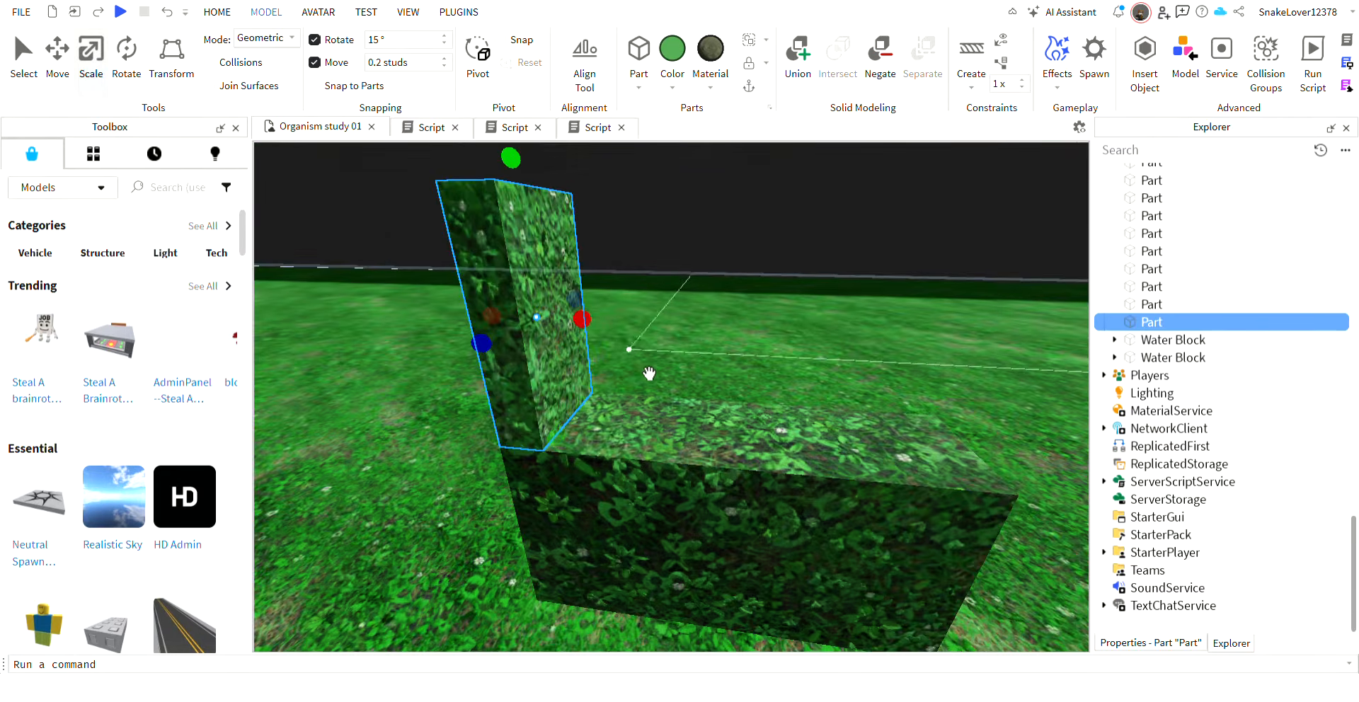
drag(585, 321, 632, 326)
click(675, 327)
click(598, 225)
drag(541, 165, 555, 310)
drag(629, 385, 673, 387)
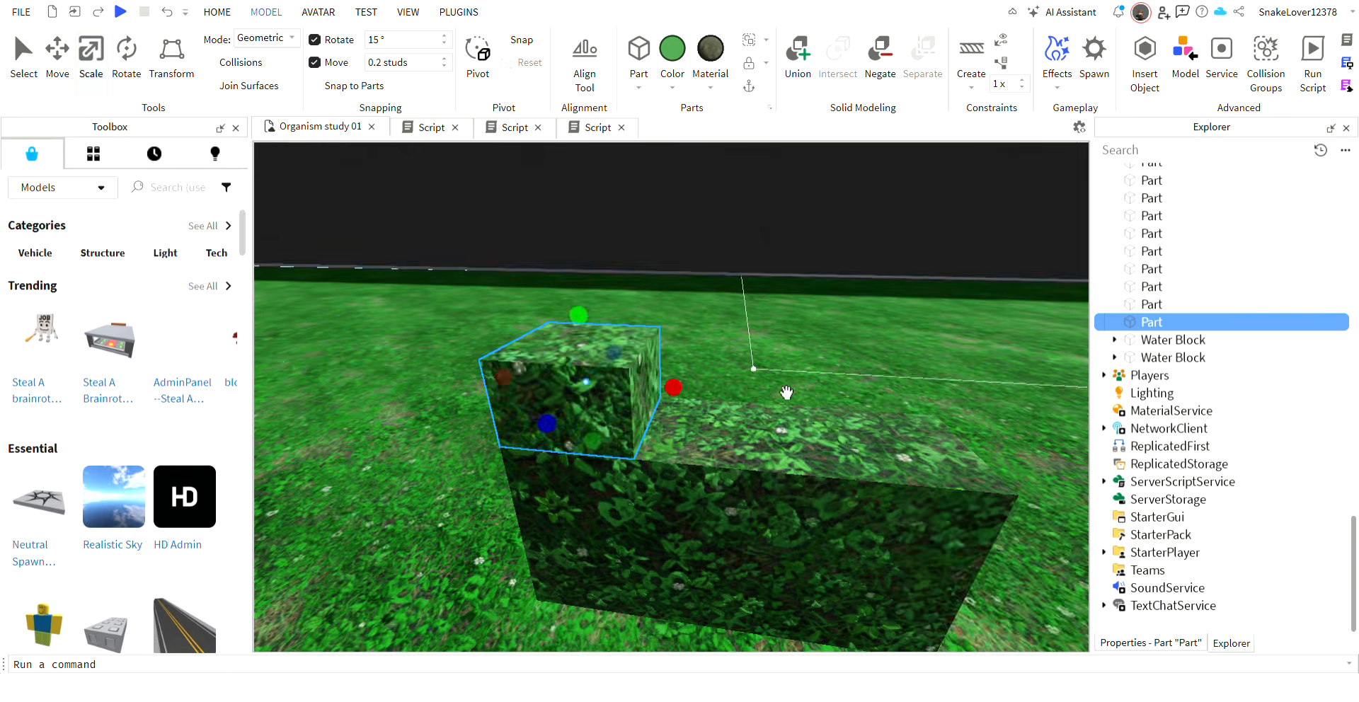
right_drag(787, 393, 670, 390)
Duplicate the small block and move the copy down against the side of the body Part.
key(ctrl+2)
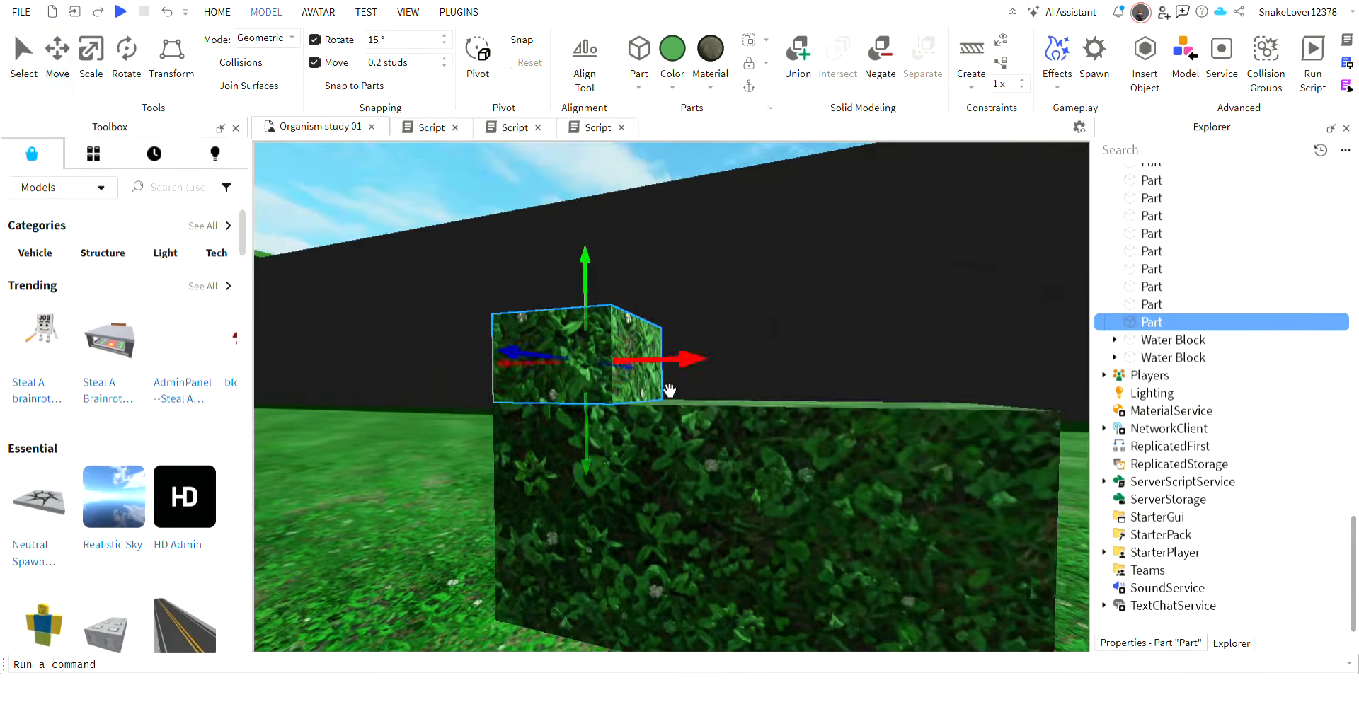
key(ctrl+d)
drag(659, 391, 625, 570)
right_drag(842, 457, 852, 402)
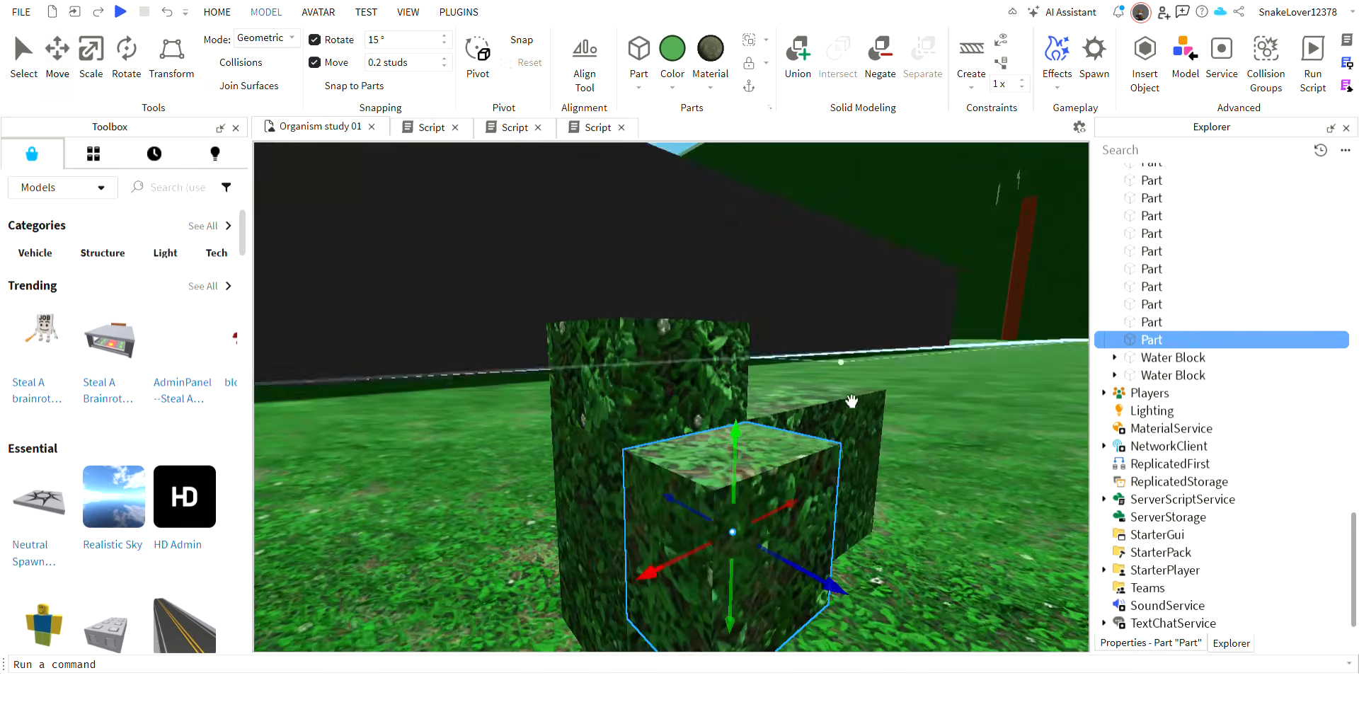
drag(738, 452, 736, 497)
scroll(843, 416, down, 3)
right_drag(860, 453, 861, 413)
scroll(861, 412, up, 4)
right_drag(910, 246, 602, 286)
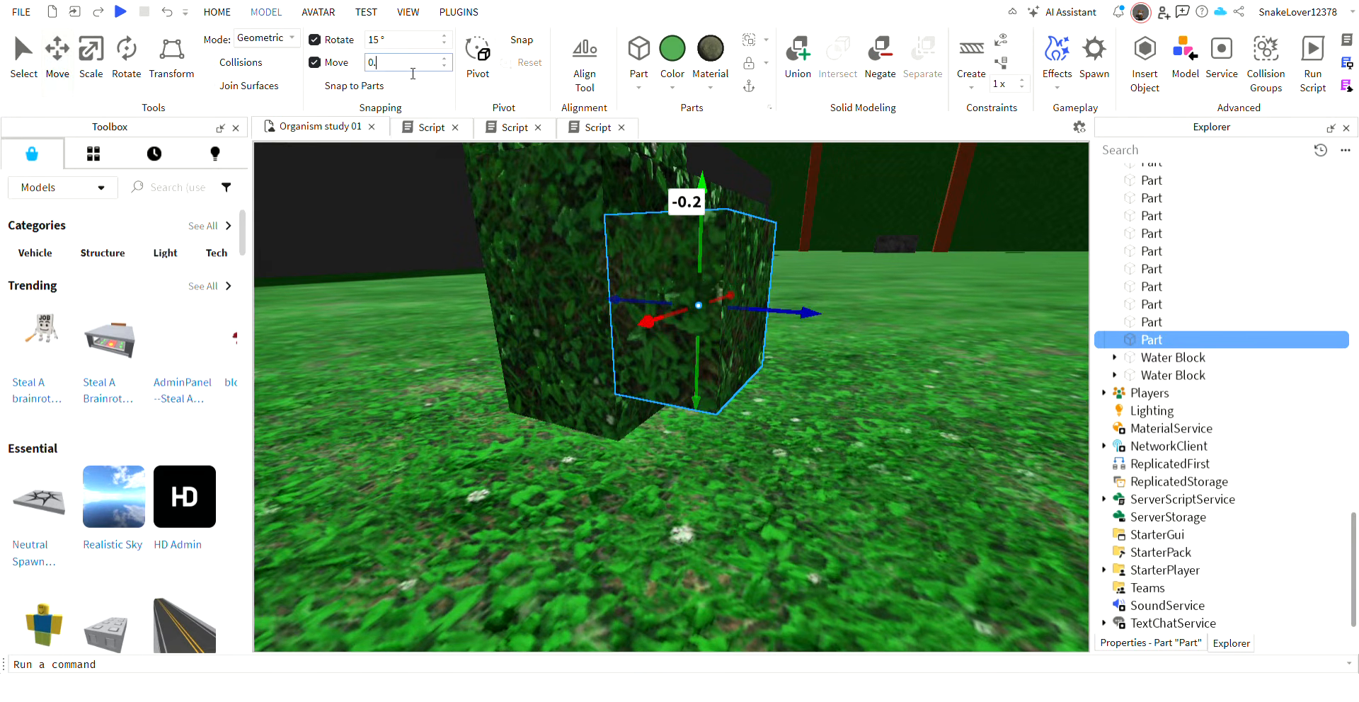
Fine-tune the side block's height with 0.1 and 0.05 stud moves, and set the move snap to 0.1 studs.
drag(705, 396, 705, 376)
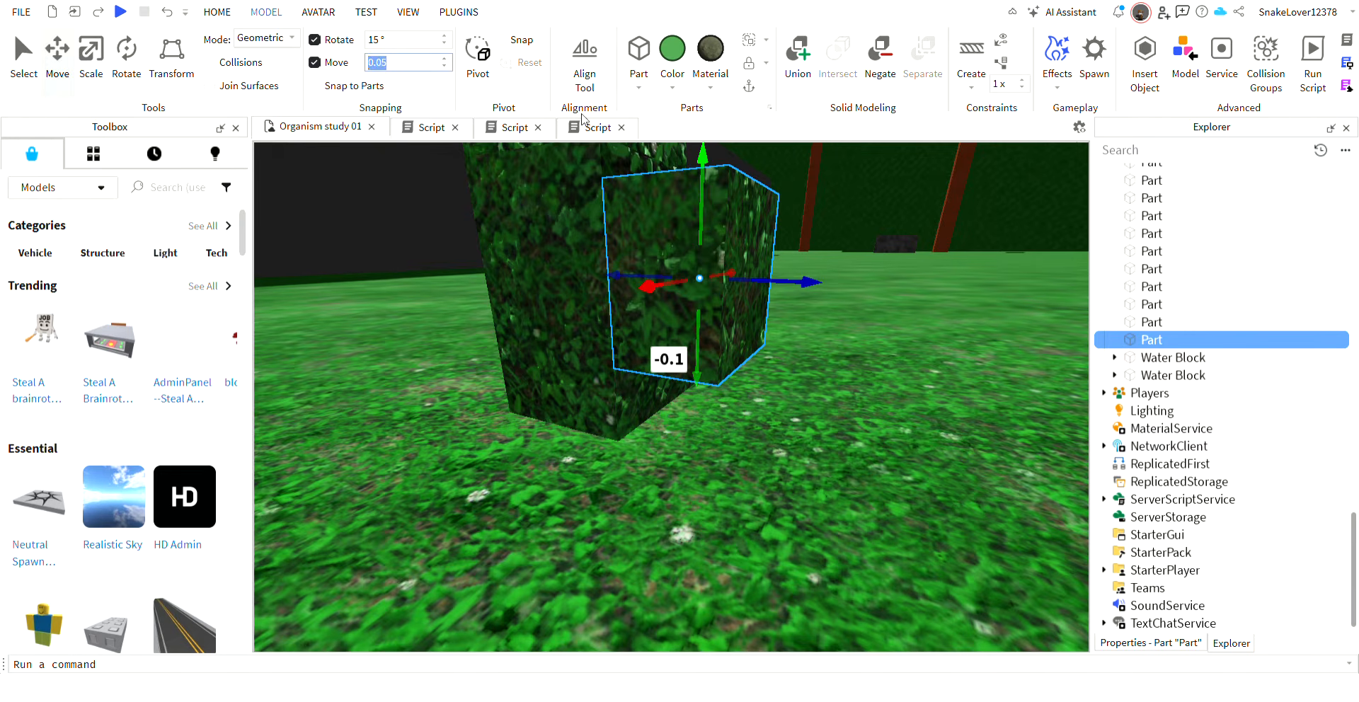
drag(702, 162, 702, 177)
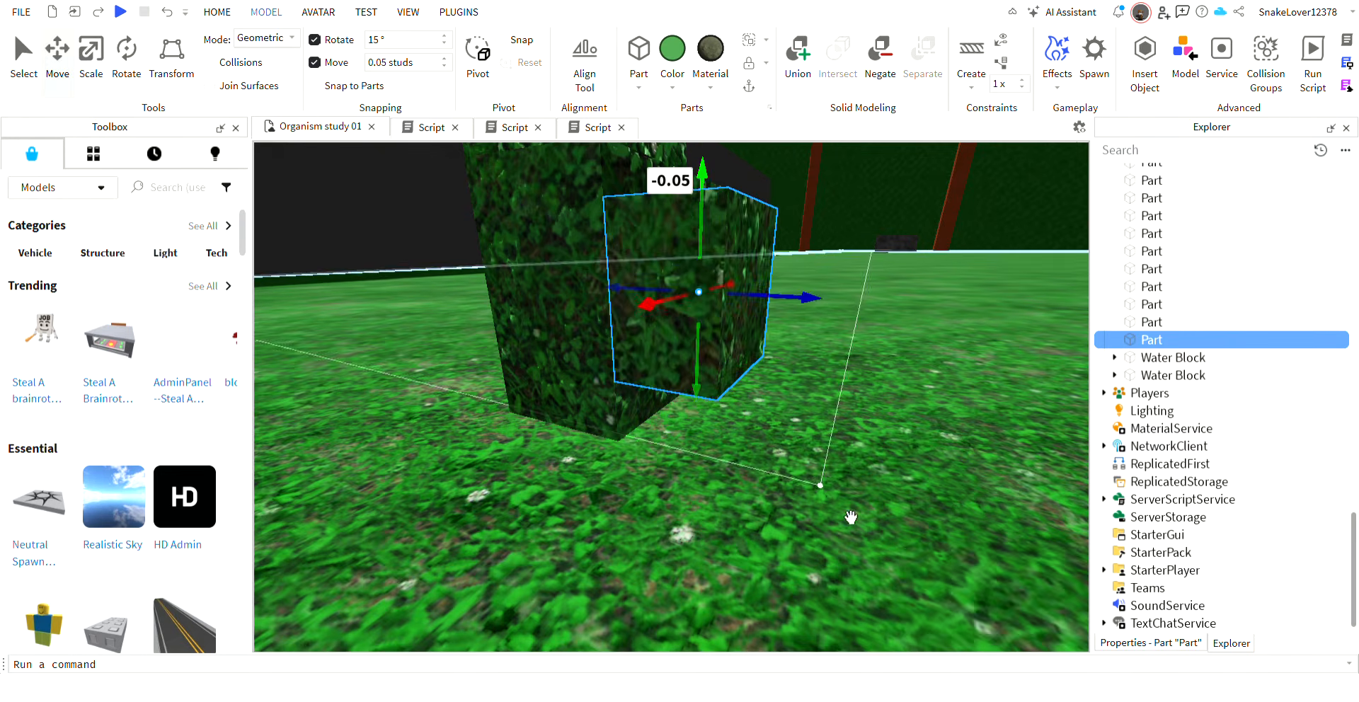
right_drag(771, 574, 565, 341)
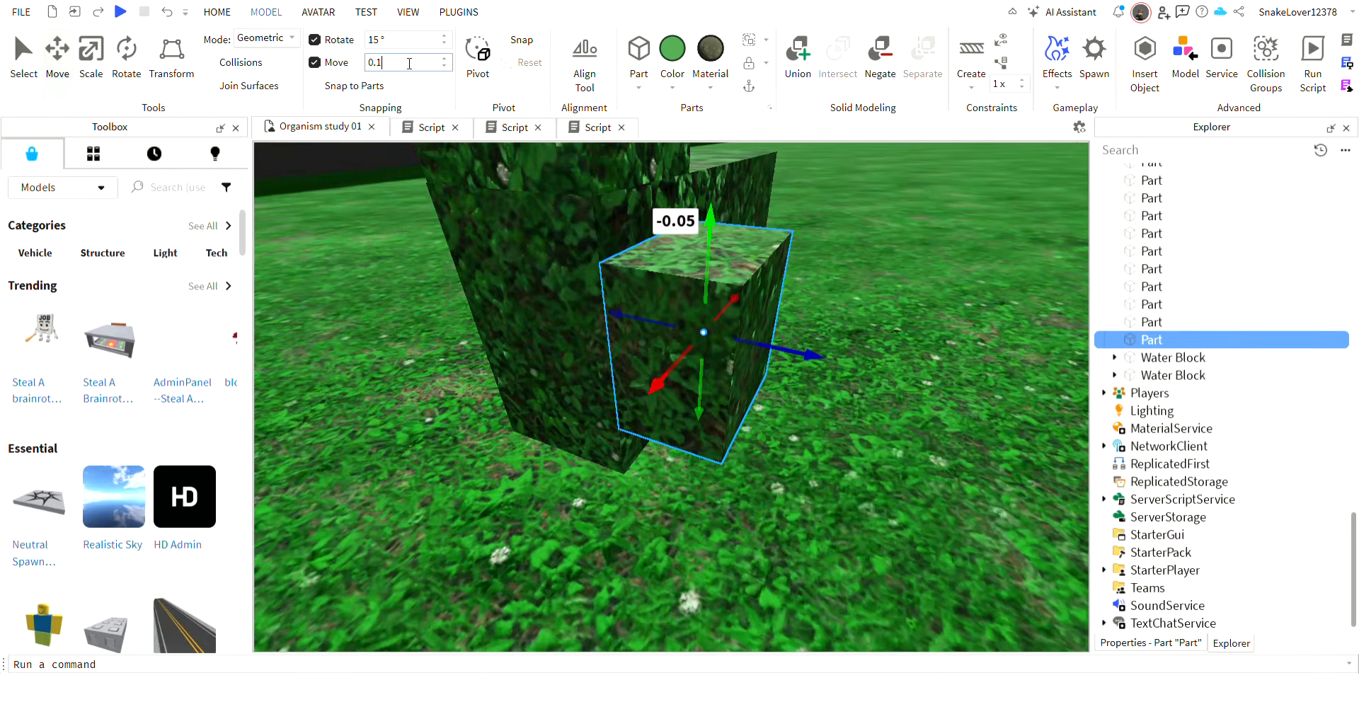
click(774, 423)
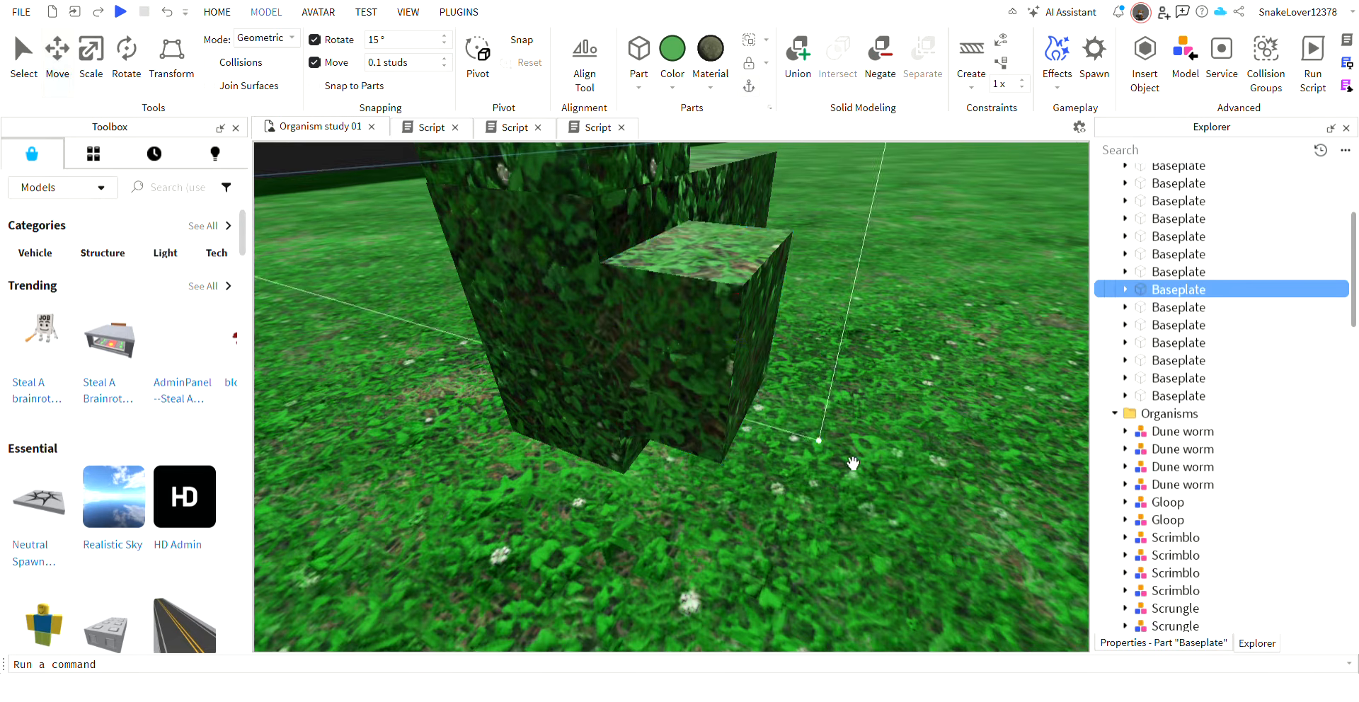
Scale the side block down to a thin plate 0.1 studs thick against the side of the body Part.
click(729, 345)
click(87, 73)
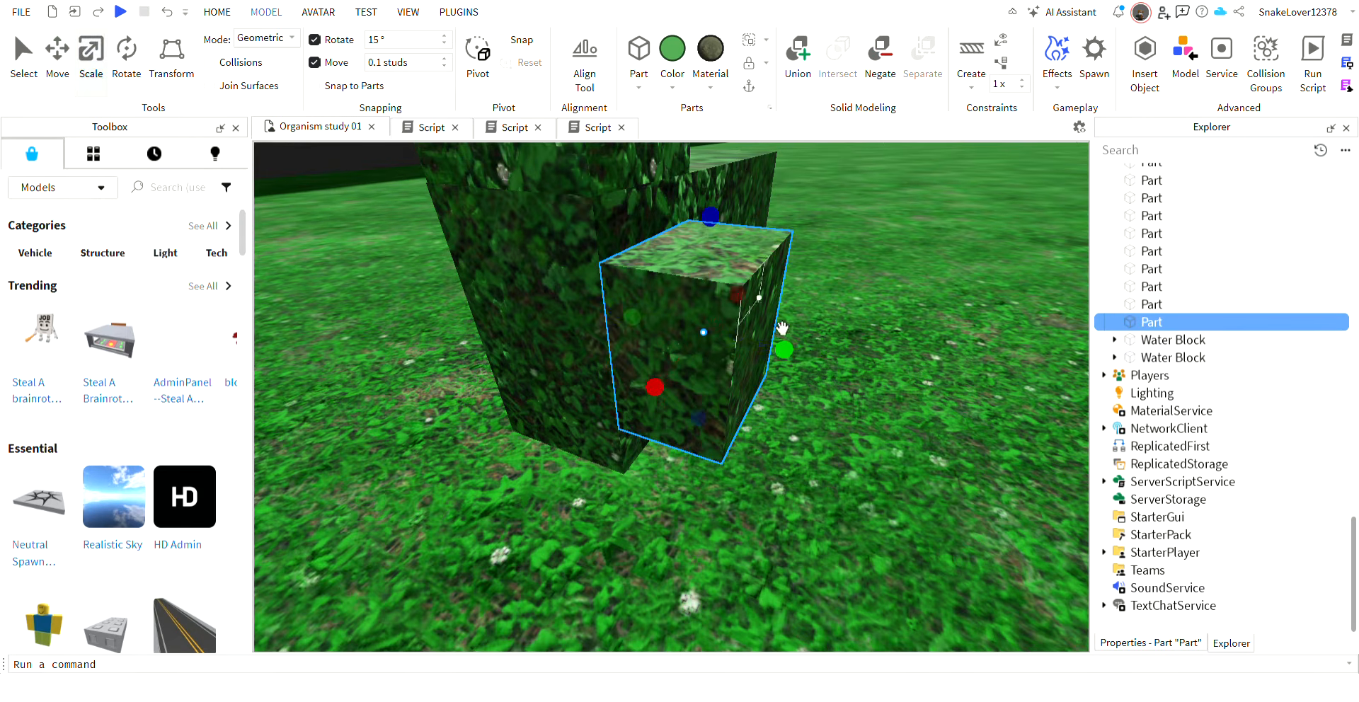
right_drag(814, 373, 645, 355)
Scale the top block's height down to a thin 0.1-stud plate on the body Part's upper face.
click(623, 192)
scroll(679, 354, down, 4)
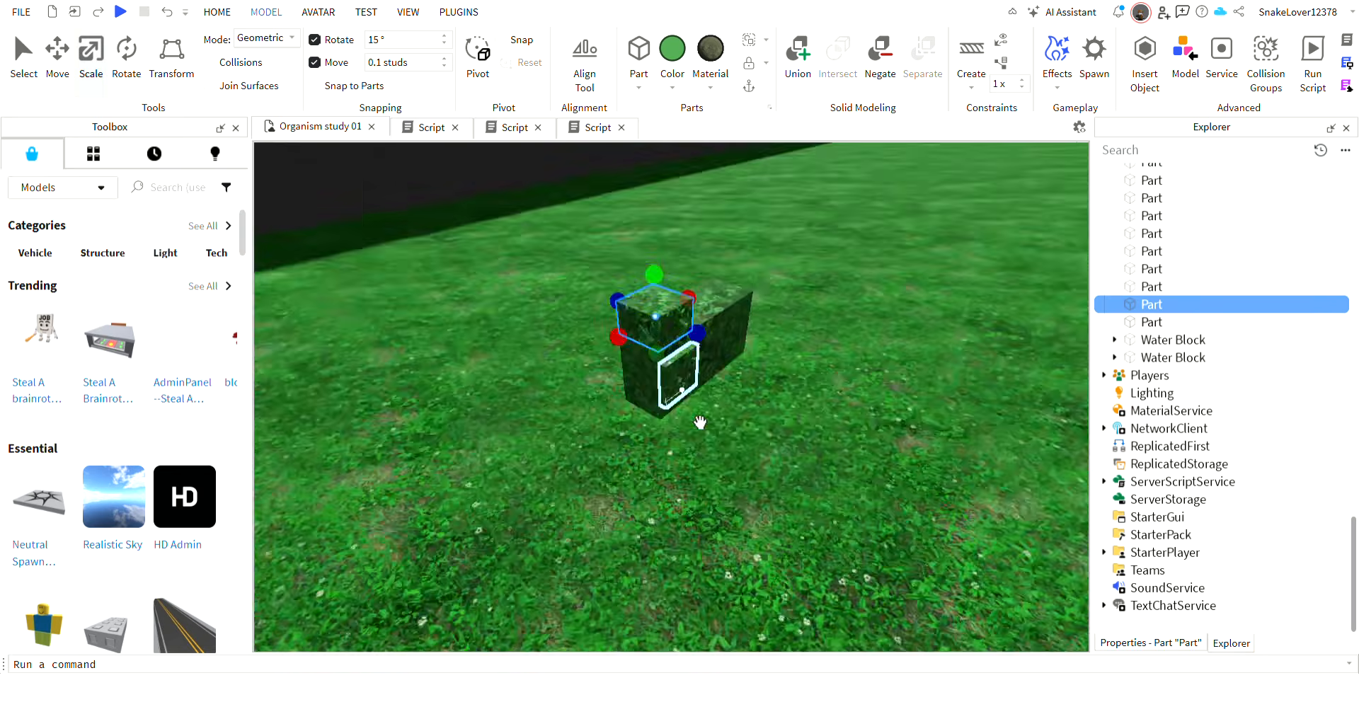
right_drag(698, 421, 728, 341)
drag(701, 309, 732, 468)
scroll(818, 471, up, 3)
mouse_move(731, 468)
right_down()
mouse_move(818, 471)
mouse_move(814, 444)
mouse_move(715, 463)
right_up()
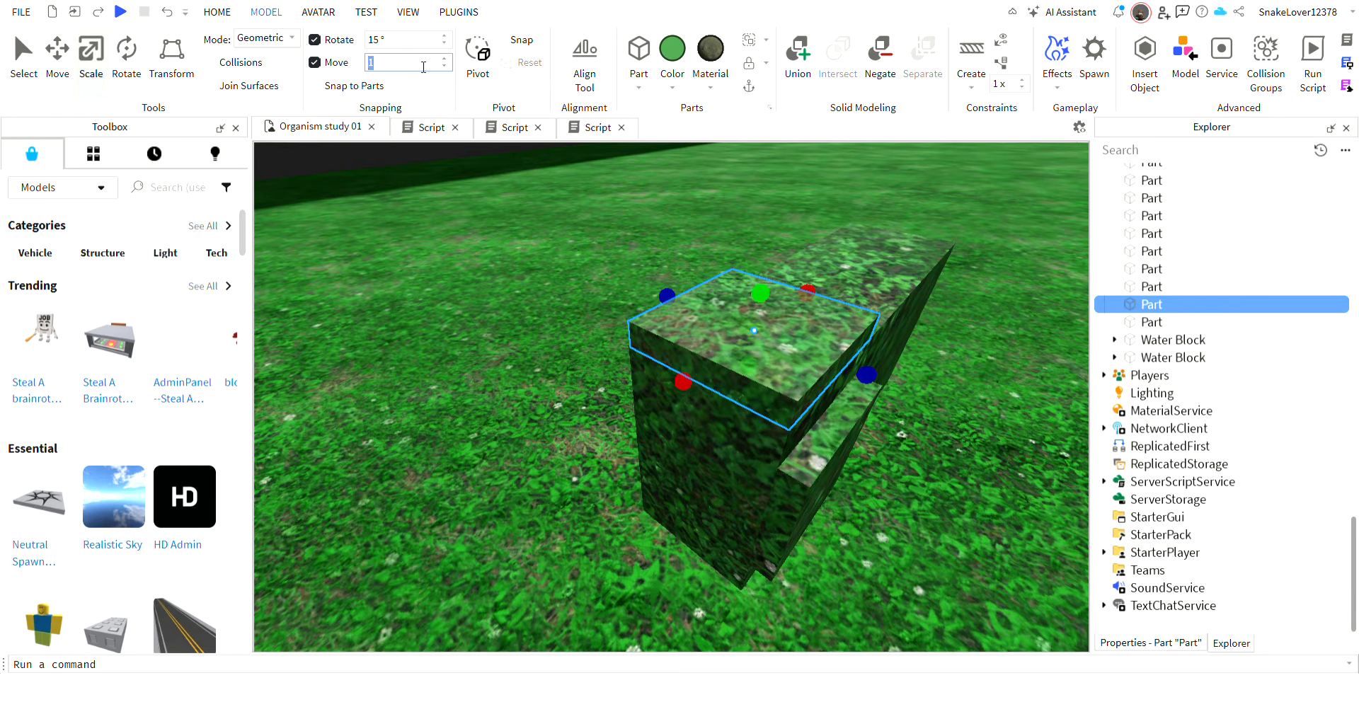
Set the move snap to 1 stud and raise the top plate well clear of the body Part.
click(468, 260)
key(ctrl+2)
click(802, 399)
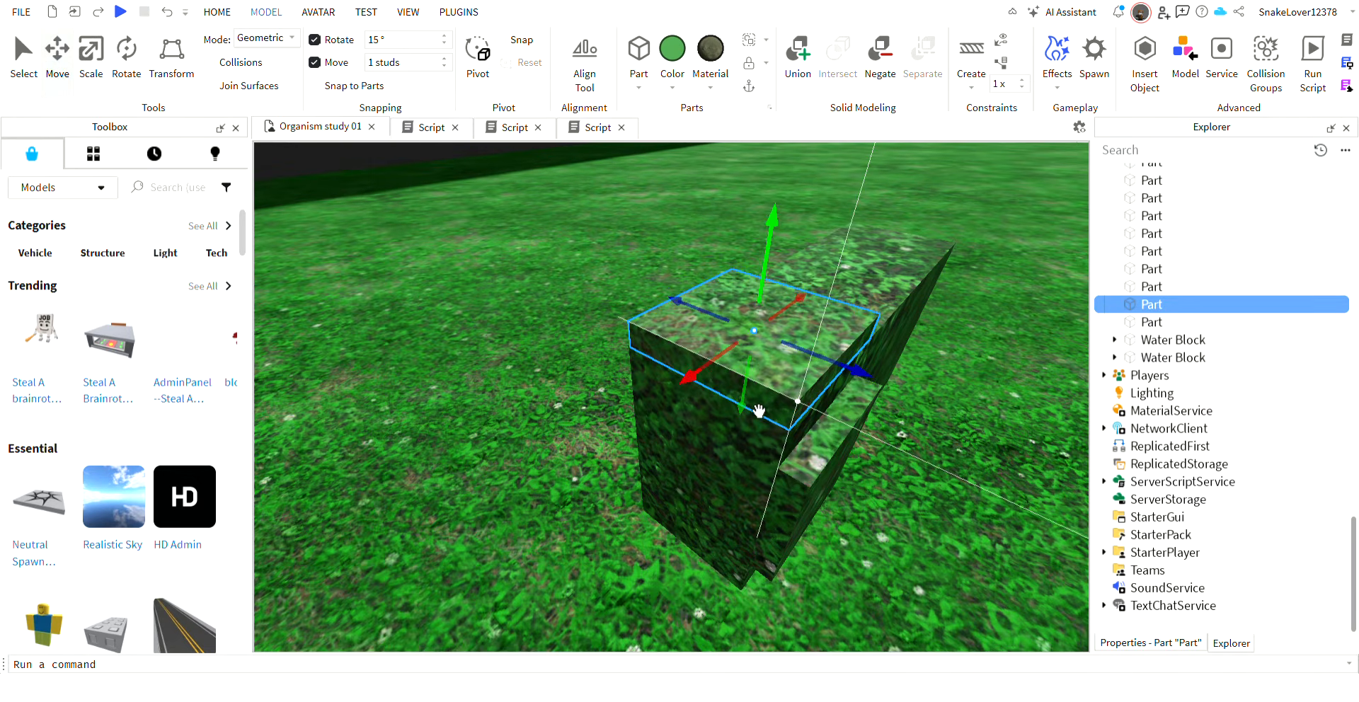
drag(752, 370, 762, 190)
right_drag(771, 418, 769, 421)
Move the side plate 1 stud outward, away from the body Part.
click(814, 399)
drag(903, 366, 905, 373)
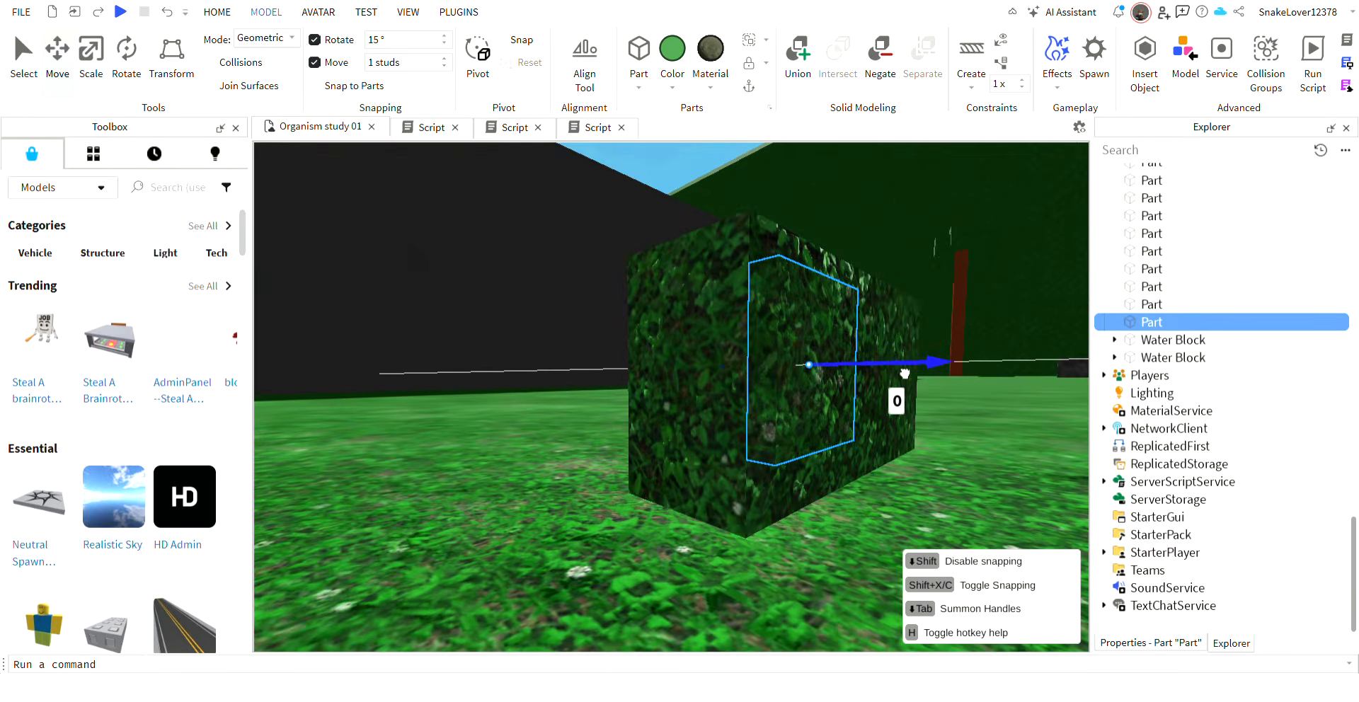
drag(1157, 410, 1034, 362)
Create a HingeConstraint from the side plate's inner face to the facing side of the body Part, using a 0.05-stud snap.
right_drag(882, 489, 973, 171)
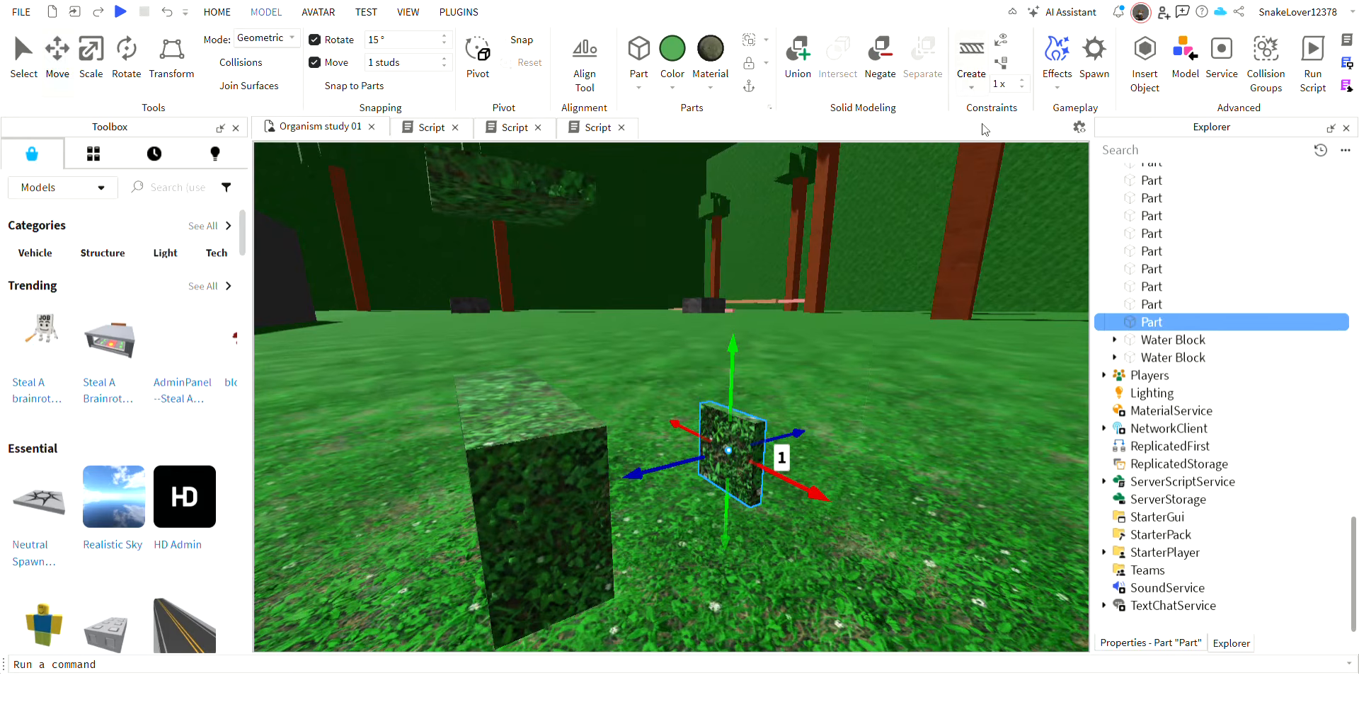
click(722, 447)
right_drag(715, 448, 661, 445)
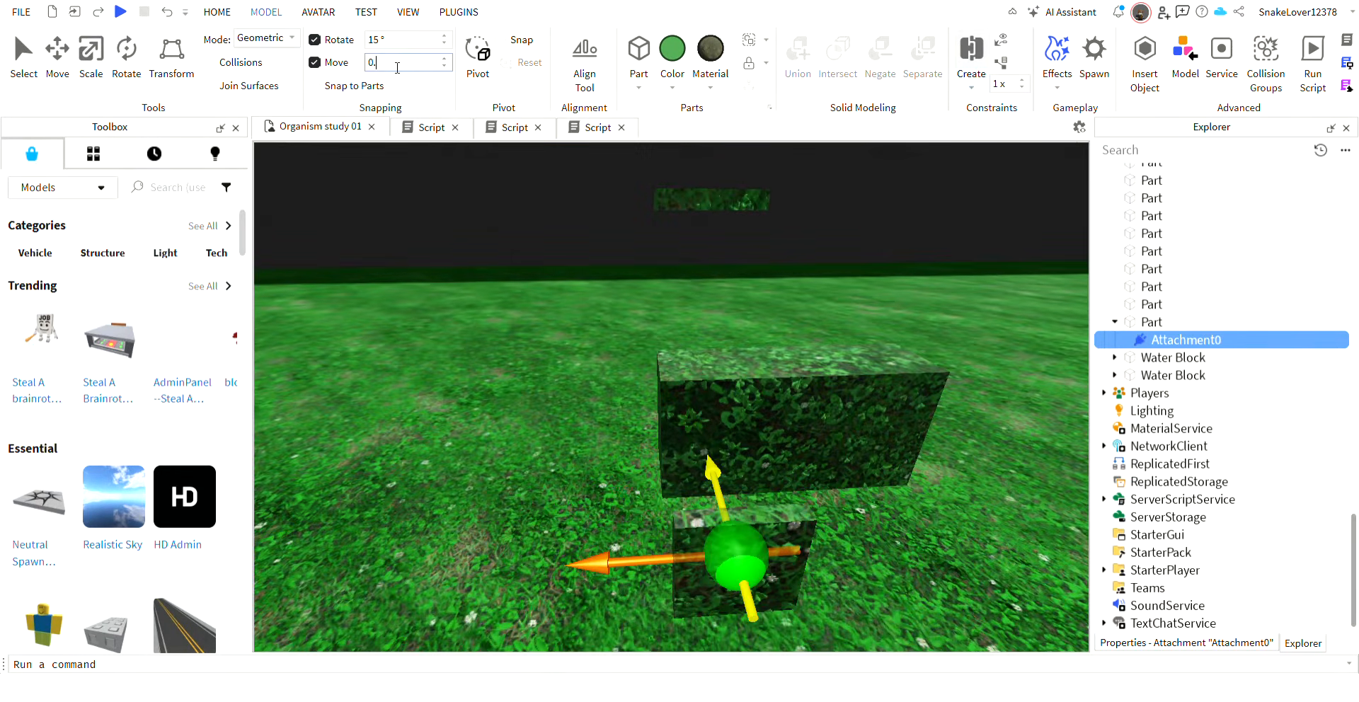
right_drag(680, 437, 664, 415)
click(729, 476)
right_drag(729, 476, 739, 489)
click(785, 547)
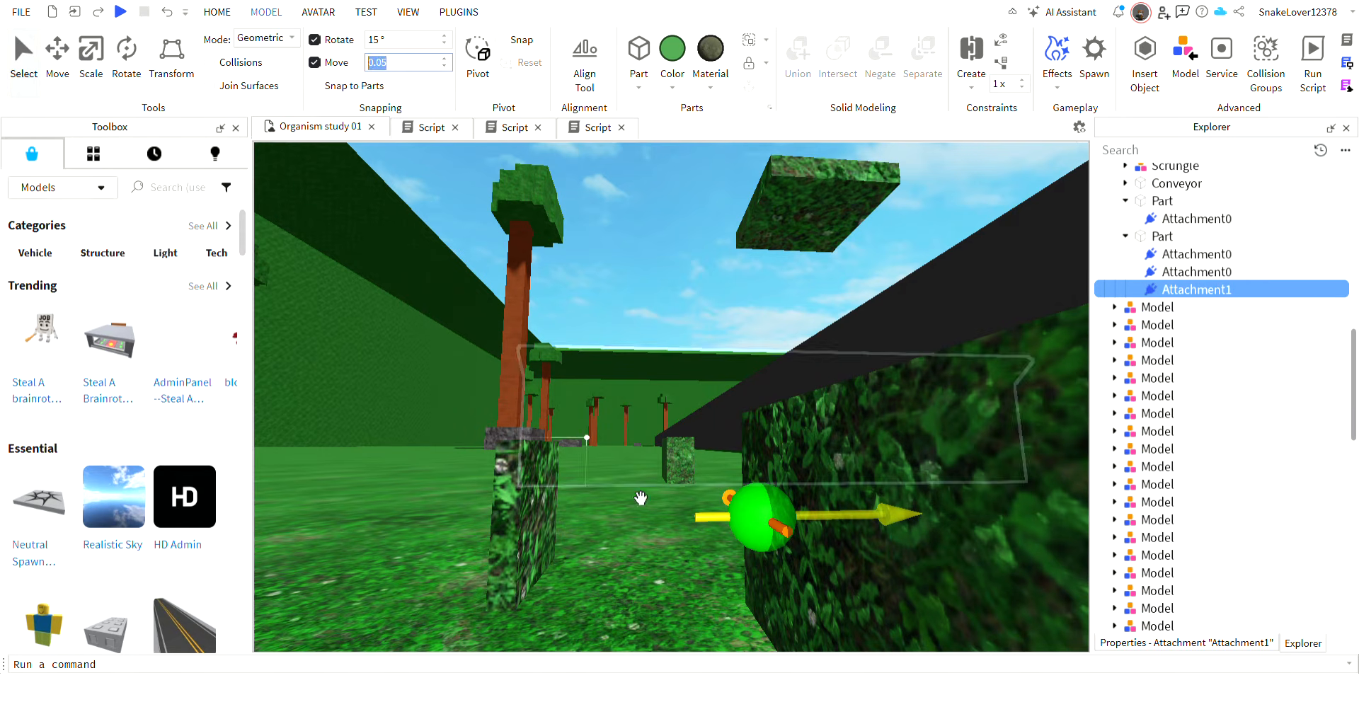
Move the hinge's body-side attachment in 0.05-stud steps to line it up with the side plate's attachment.
text(2)
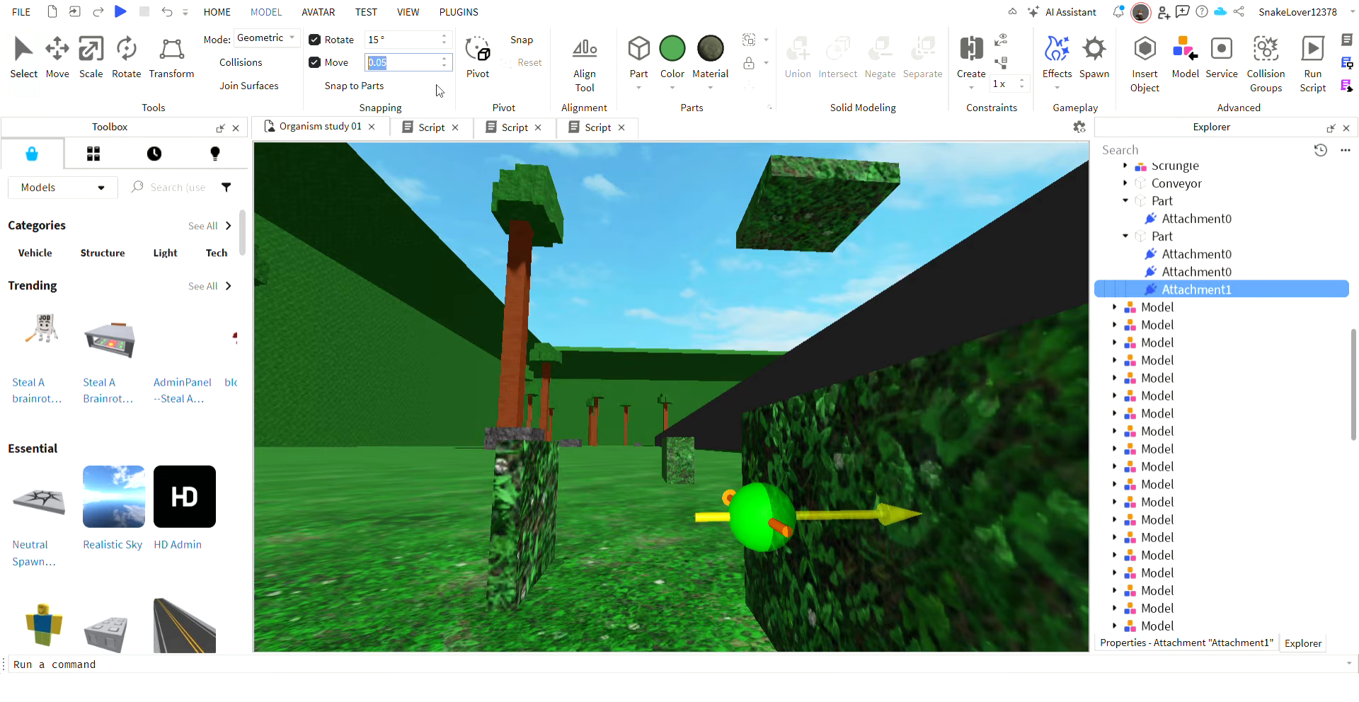
click(783, 566)
click(559, 499)
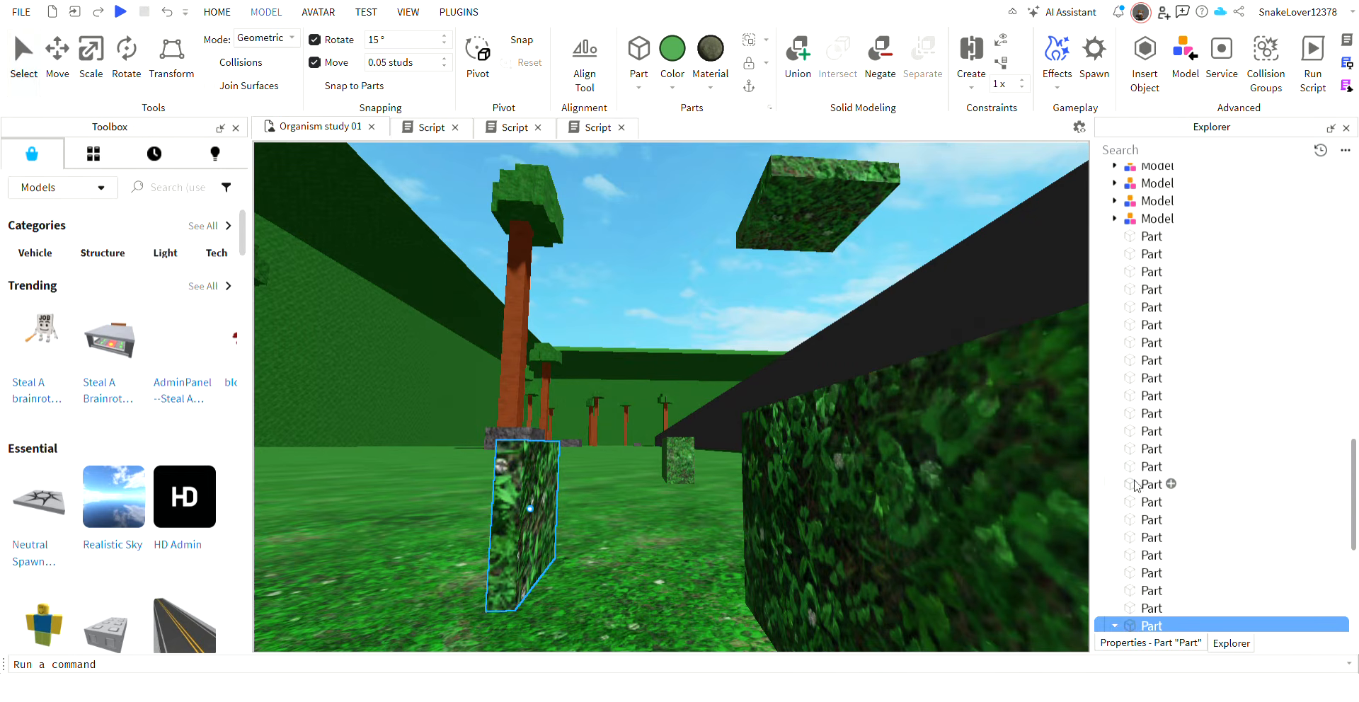
scroll(1136, 486, down, 4)
click(1172, 449)
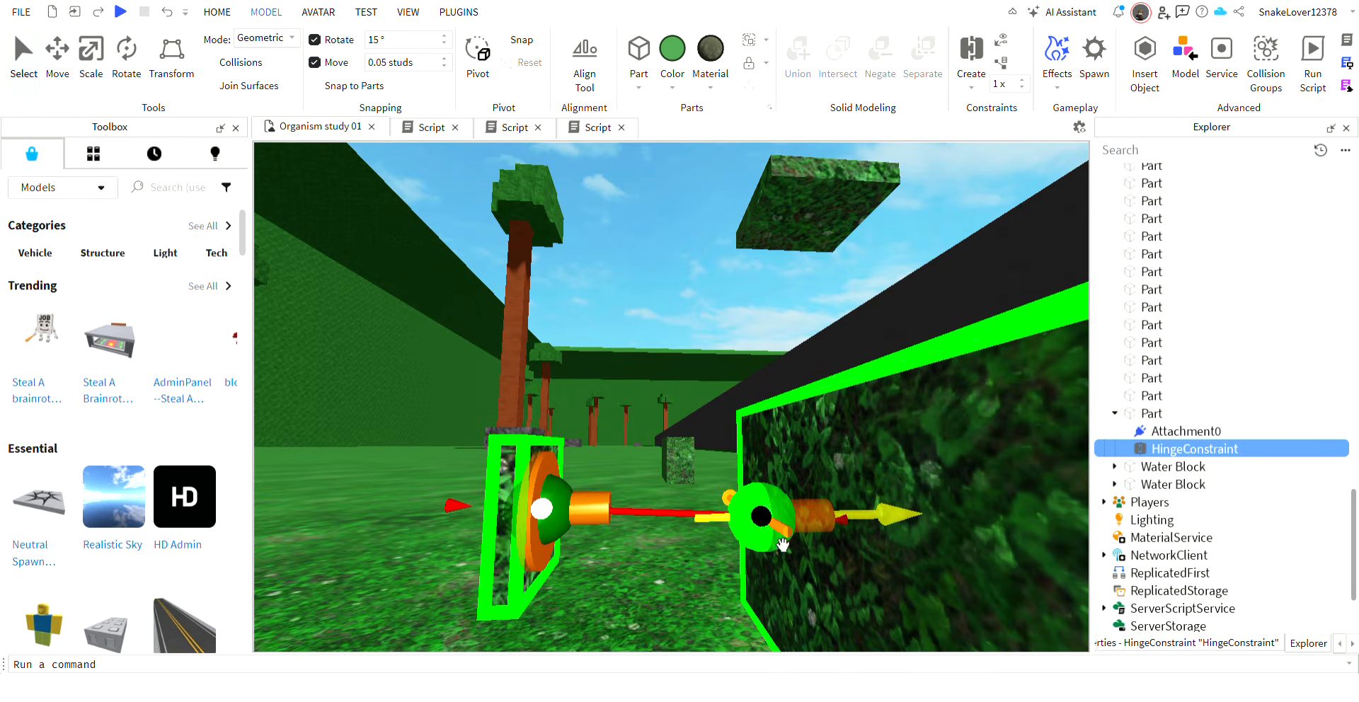
click(763, 511)
drag(792, 488, 792, 466)
click(556, 496)
click(1165, 325)
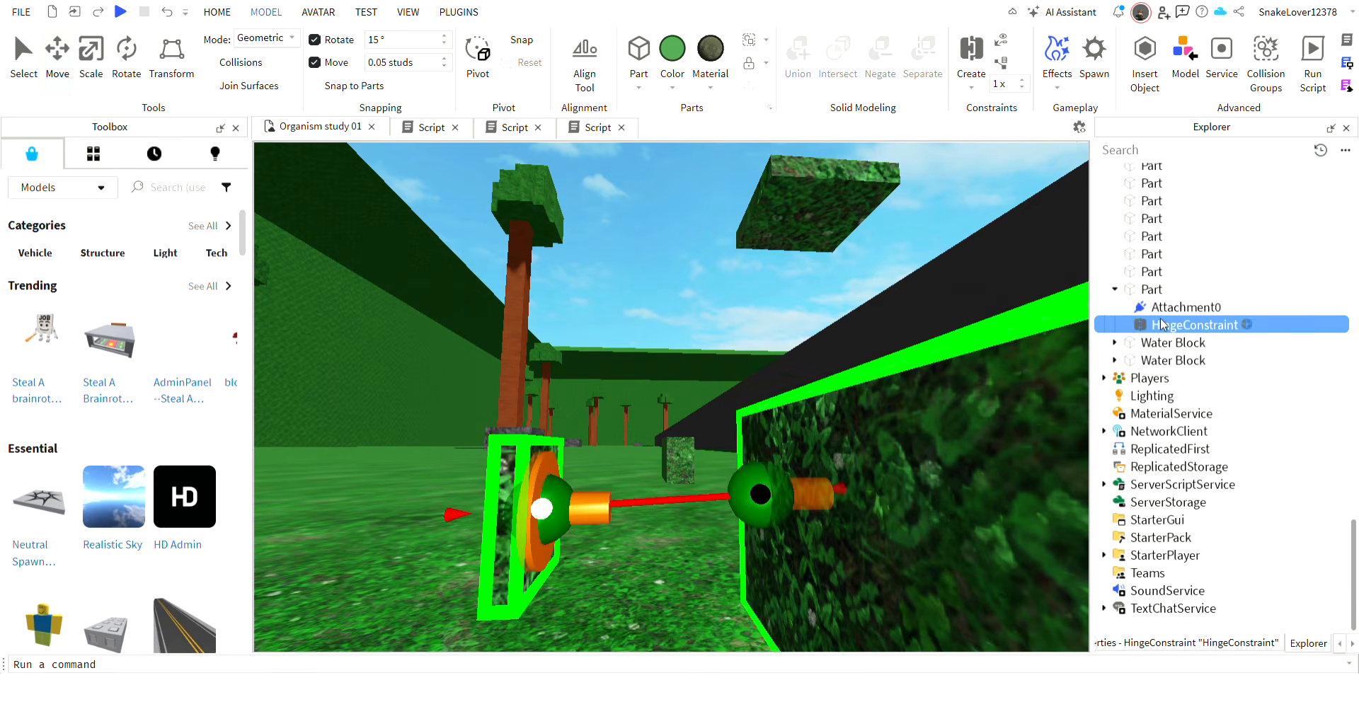
Set the move snap to 0.01 studs and nudge the hinge's body-side attachment toward the side plate's axis.
right_drag(920, 331, 893, 323)
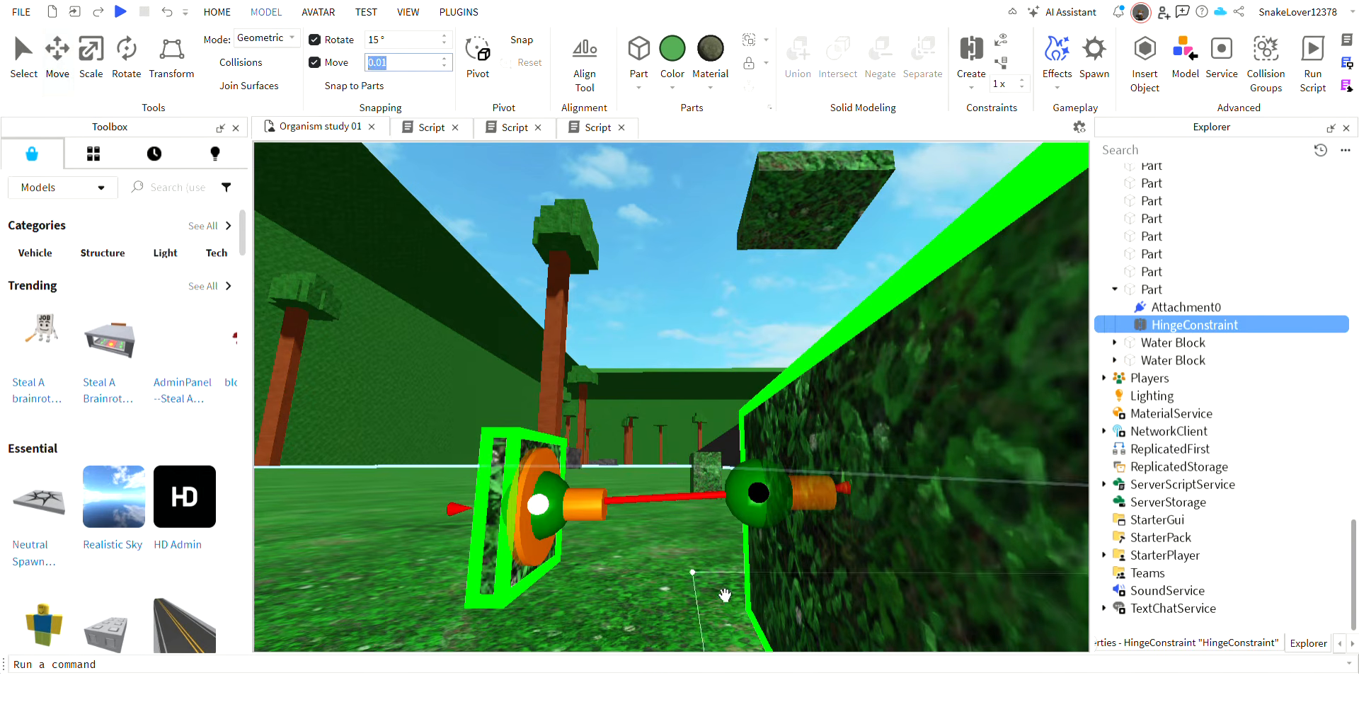
click(777, 508)
drag(761, 437, 760, 437)
click(165, 13)
click(530, 515)
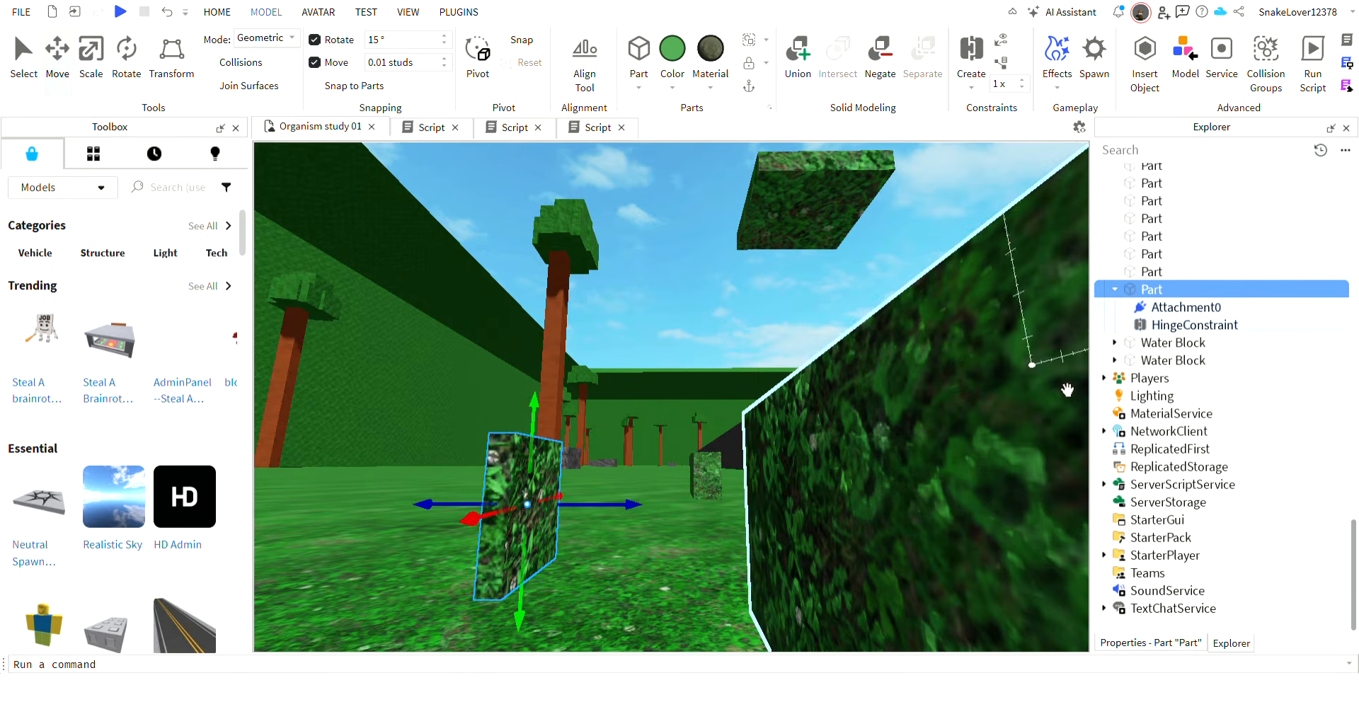
click(1186, 326)
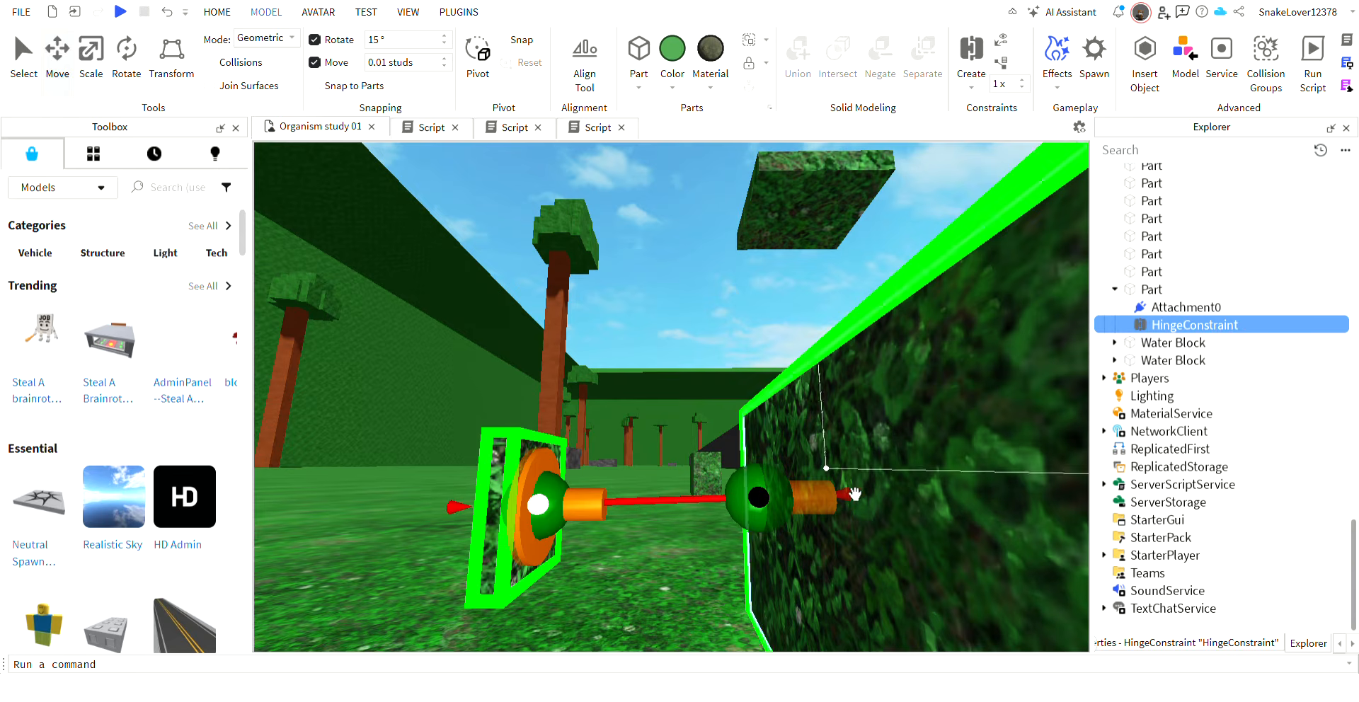
click(791, 511)
drag(761, 446, 762, 448)
click(549, 500)
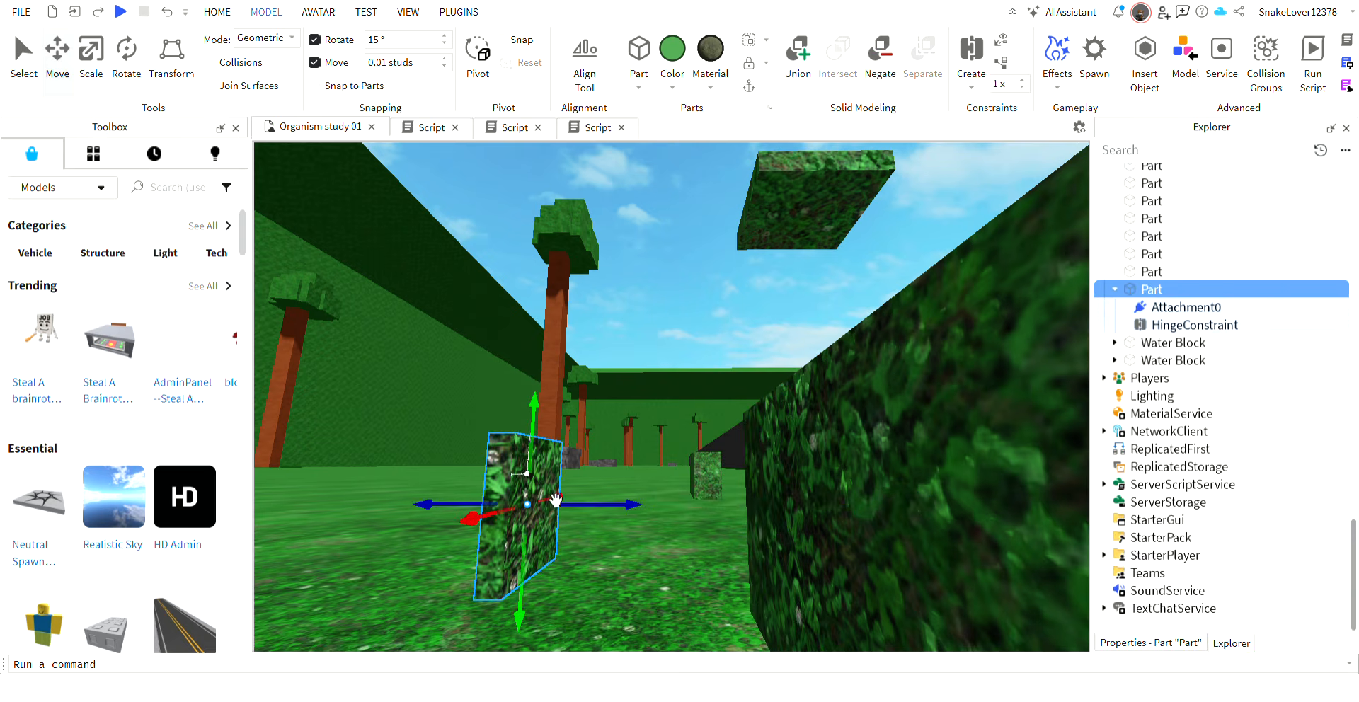
Nudge the body-side hinge attachment further, check its alignment with the side plate, and set the move snap to 1 stud.
click(1149, 327)
right_drag(876, 443, 877, 443)
click(774, 534)
drag(767, 443, 766, 443)
click(521, 502)
click(1161, 325)
right_drag(980, 442, 979, 441)
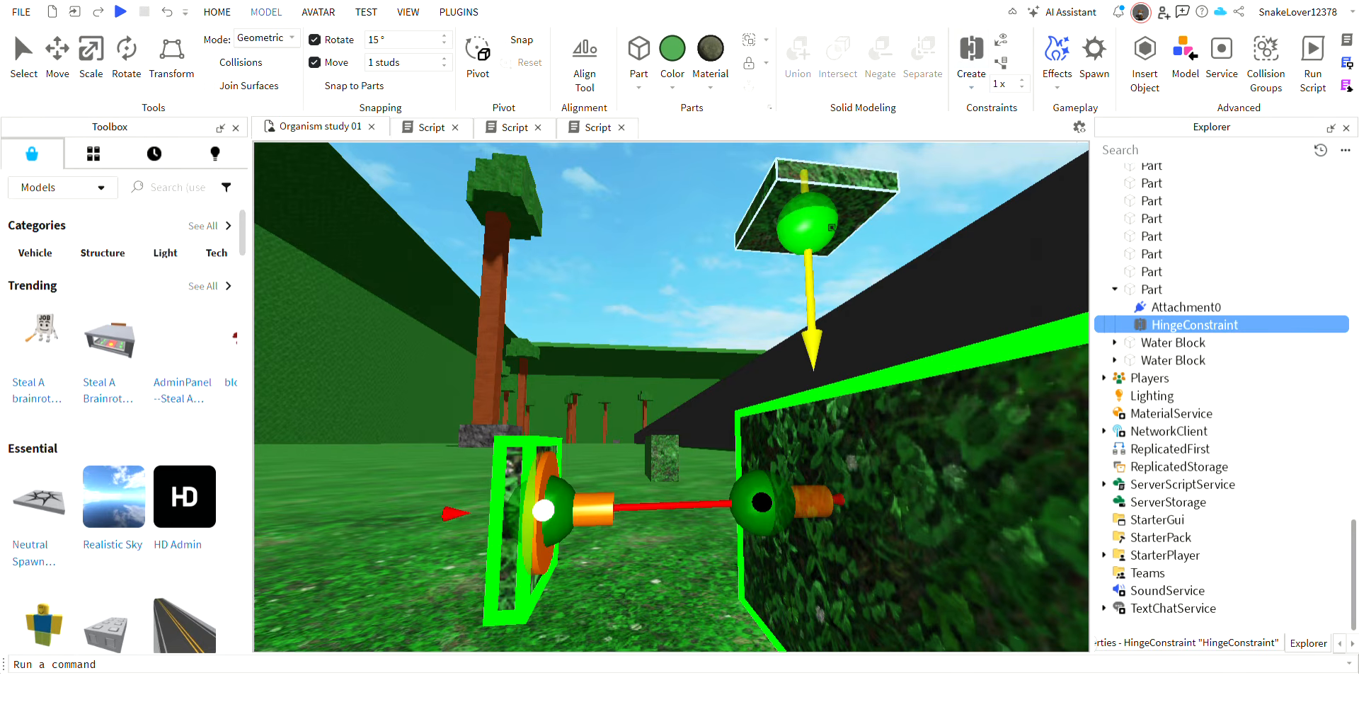
Create a HingeConstraint from the raised plate's underside to the top of the body Part, with the move snap at 0.1 studs.
click(813, 222)
key(e)
right_drag(812, 223, 812, 223)
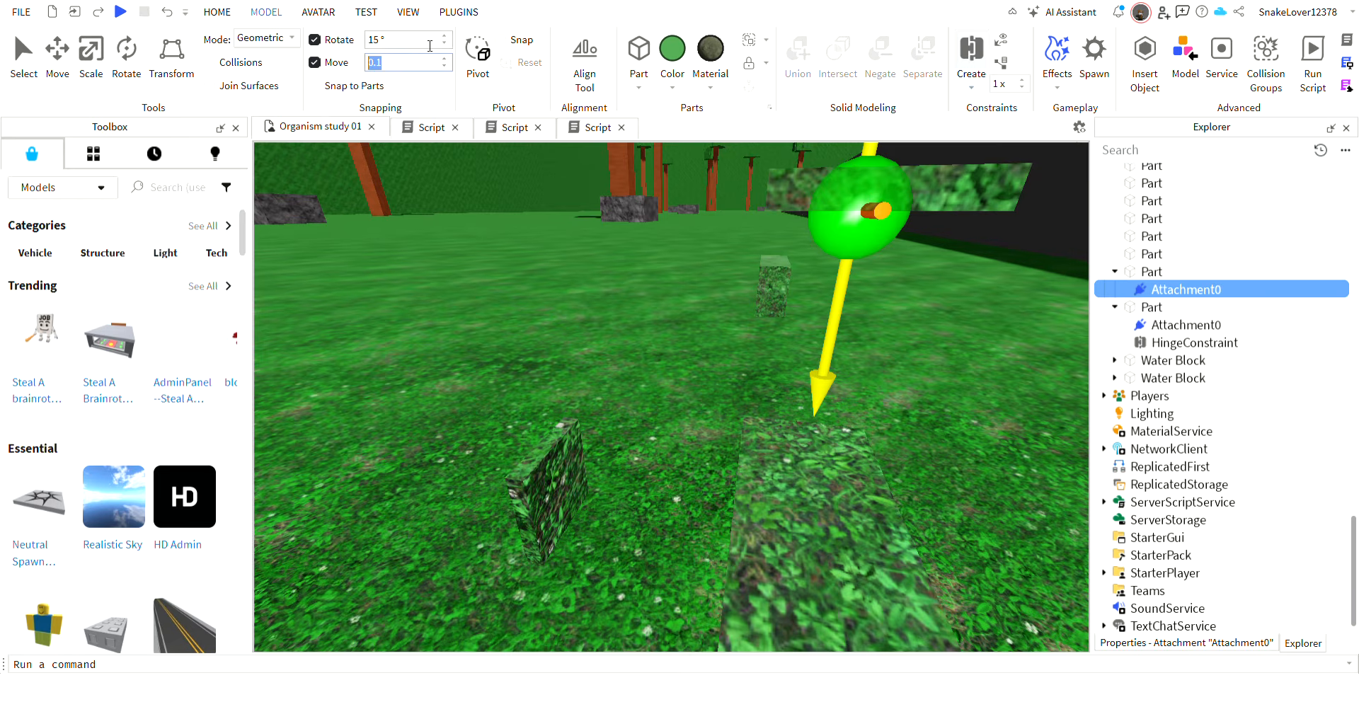
right_drag(821, 416, 825, 414)
key(a)
right_drag(717, 556, 718, 556)
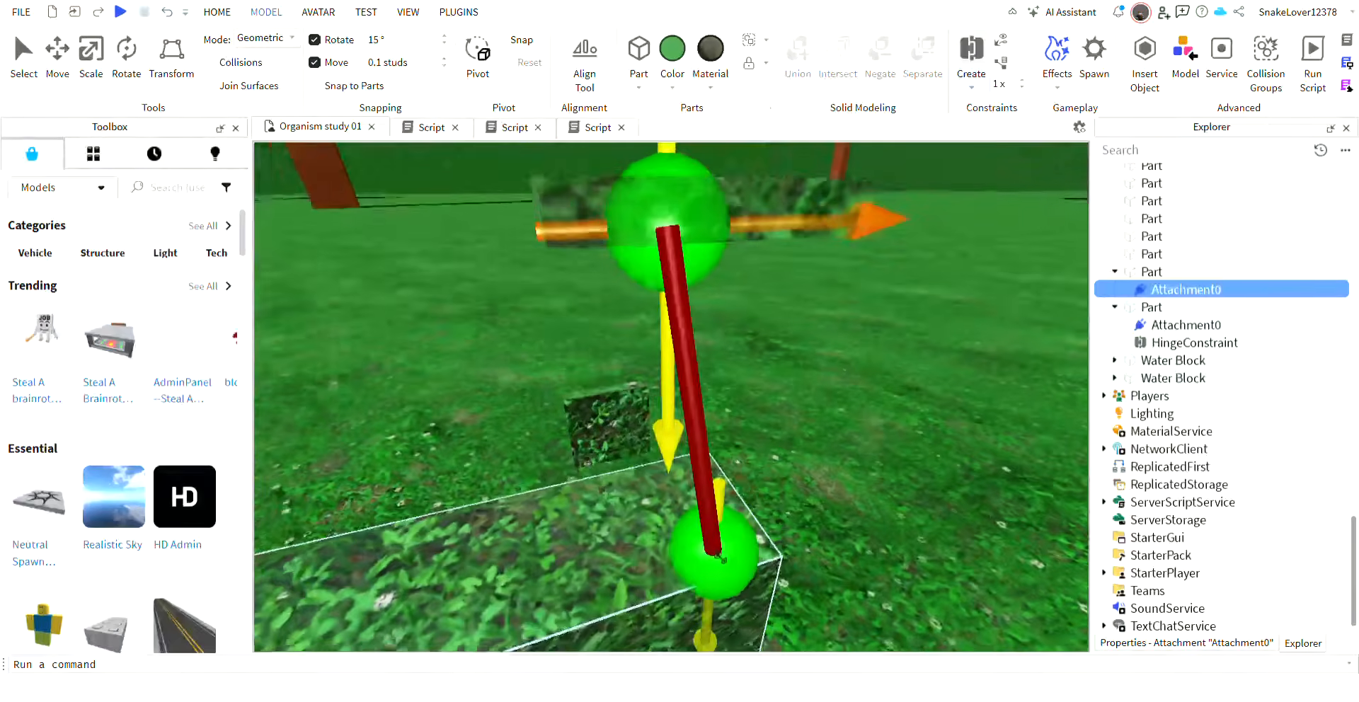
click(685, 522)
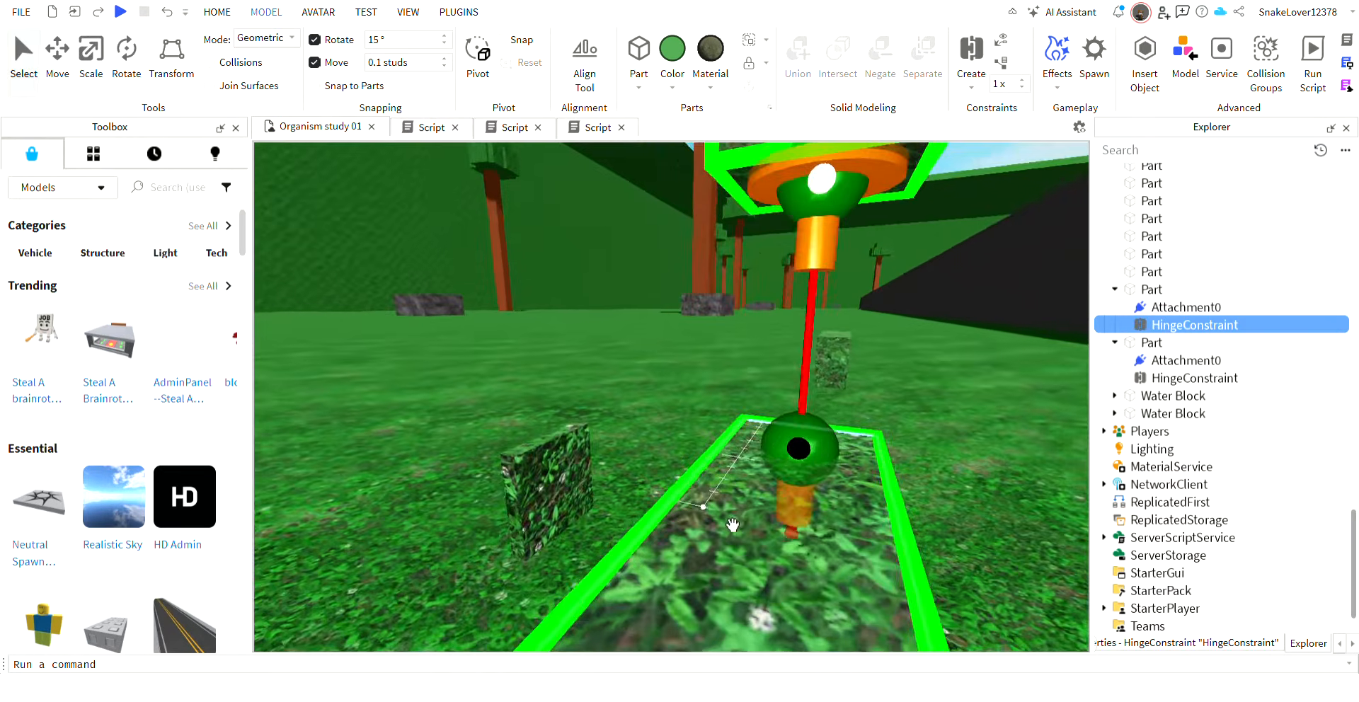
right_drag(733, 525, 732, 526)
key(s)
Lower the raised plate back down onto the end of the body Part's upper face.
click(712, 356)
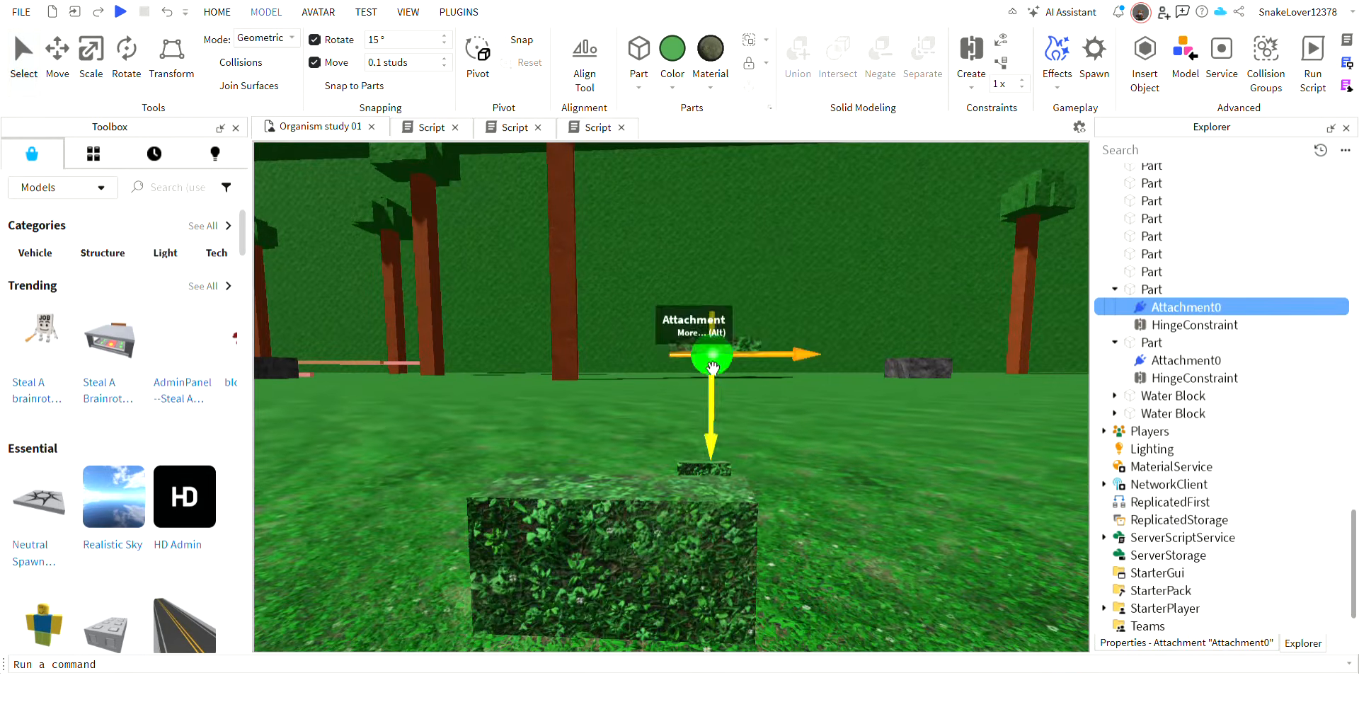
click(736, 350)
key(ctrl+2)
drag(715, 402, 716, 557)
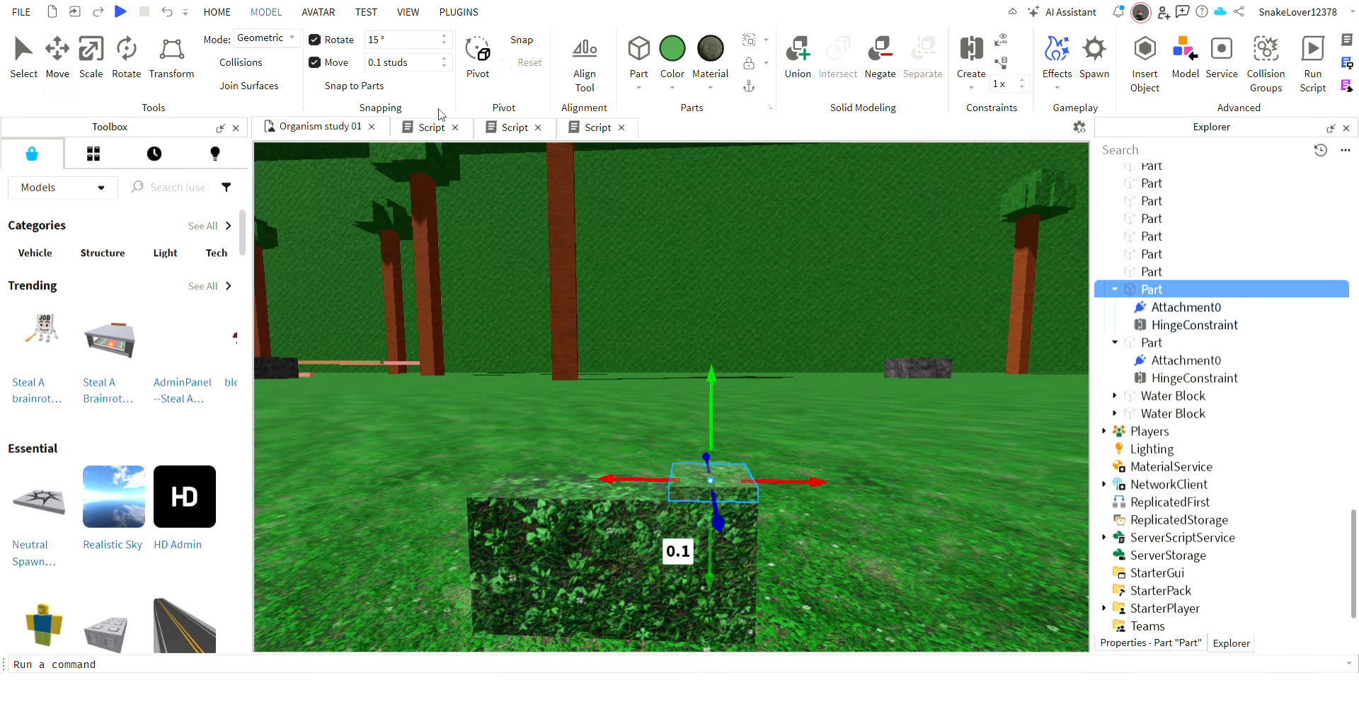
Move the side plate back flush against the side of the body Part.
key(d)
right_drag(811, 385, 807, 388)
click(473, 499)
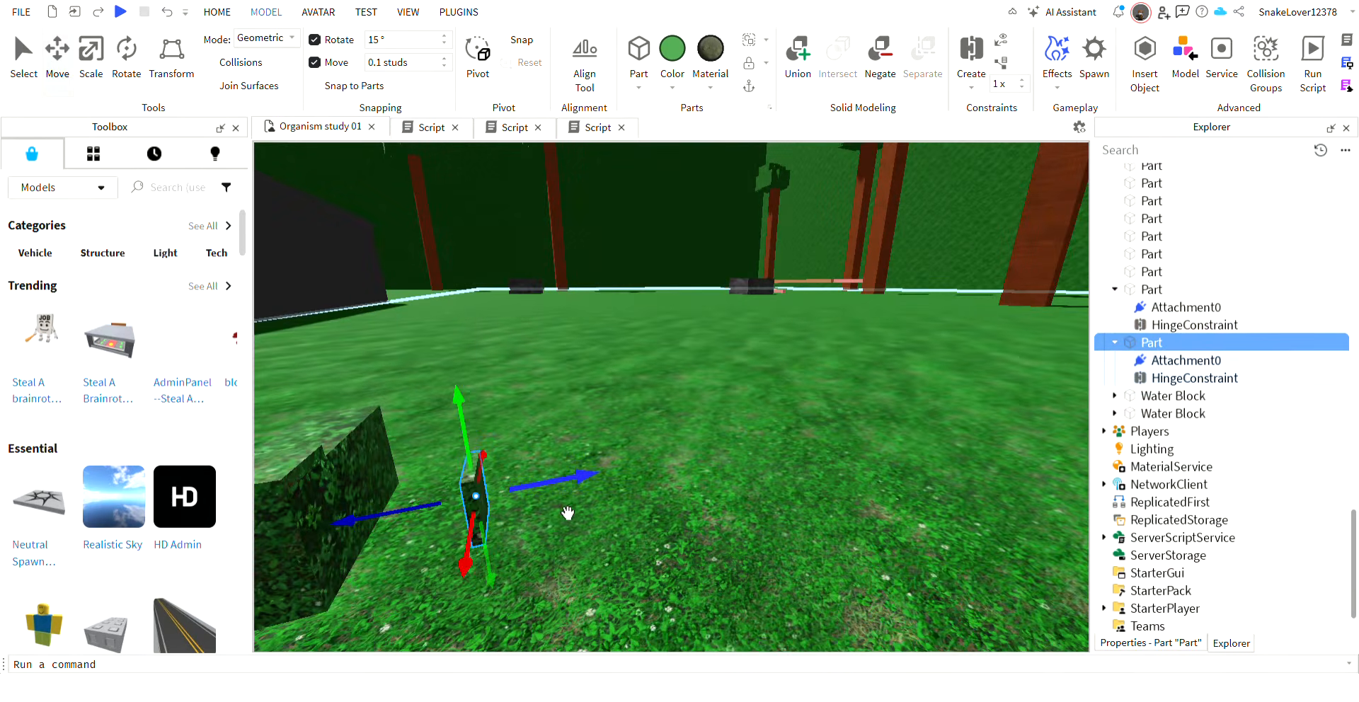
drag(570, 563, 422, 541)
Select the top and side plates together and set their Transparency to 1.
key(d)
right_drag(730, 391, 729, 394)
key(w)
ctrl+click(682, 436)
click(1175, 644)
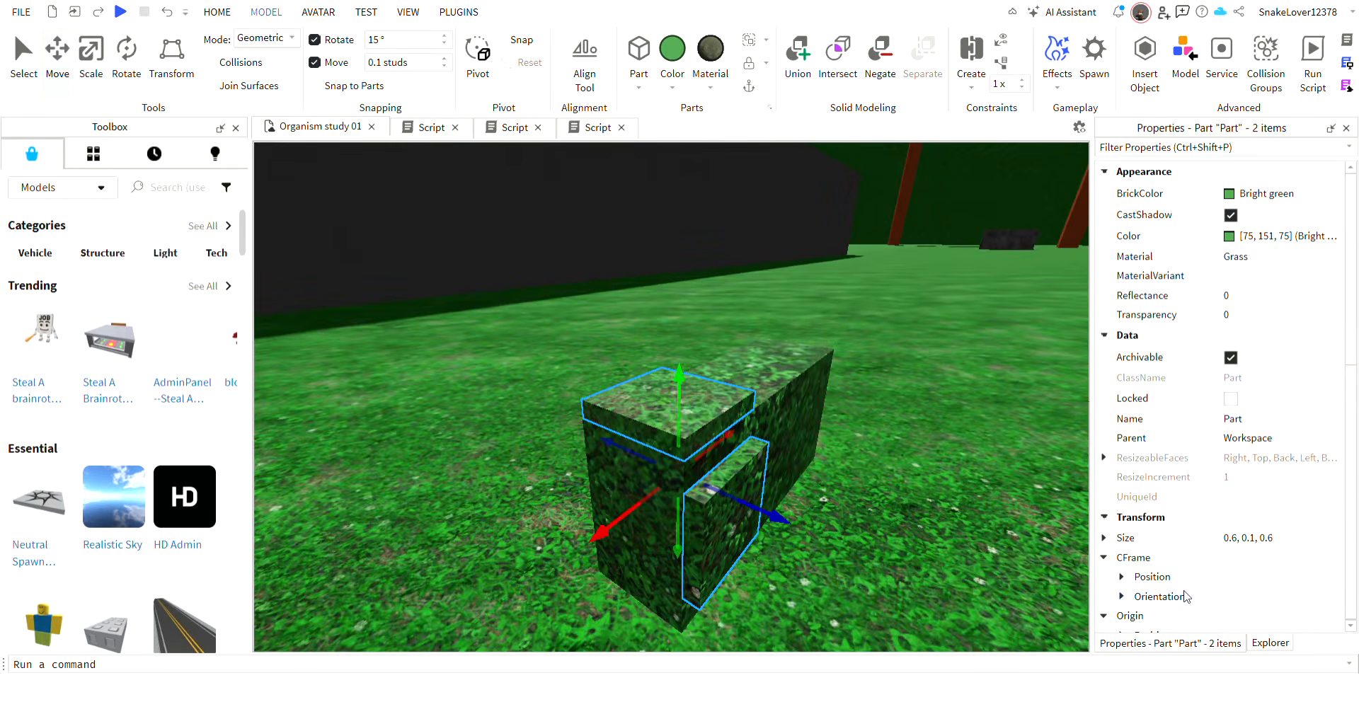
click(1282, 322)
text(1)
Disable CanCollide, CanQuery, CanTouch and EnableFluidForces on both plates, and enable Massless.
scroll(1249, 347, down, 5)
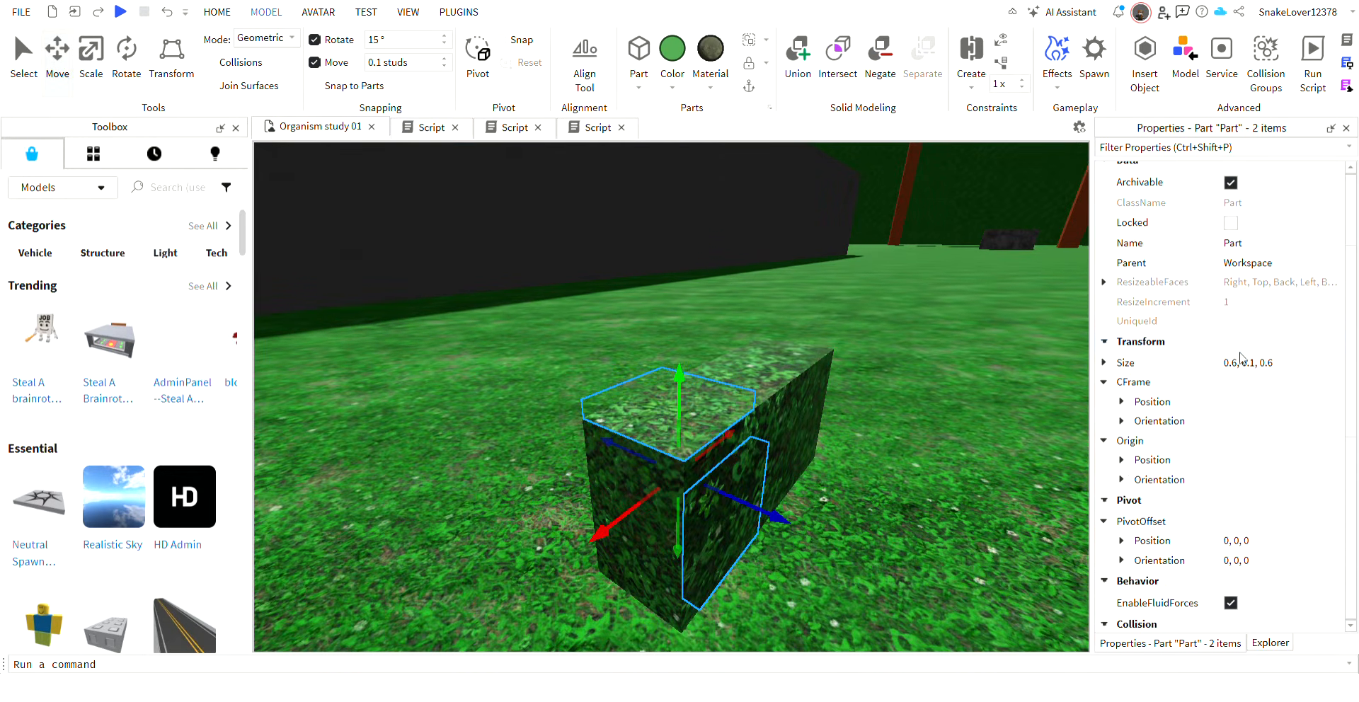
click(1231, 530)
click(1231, 550)
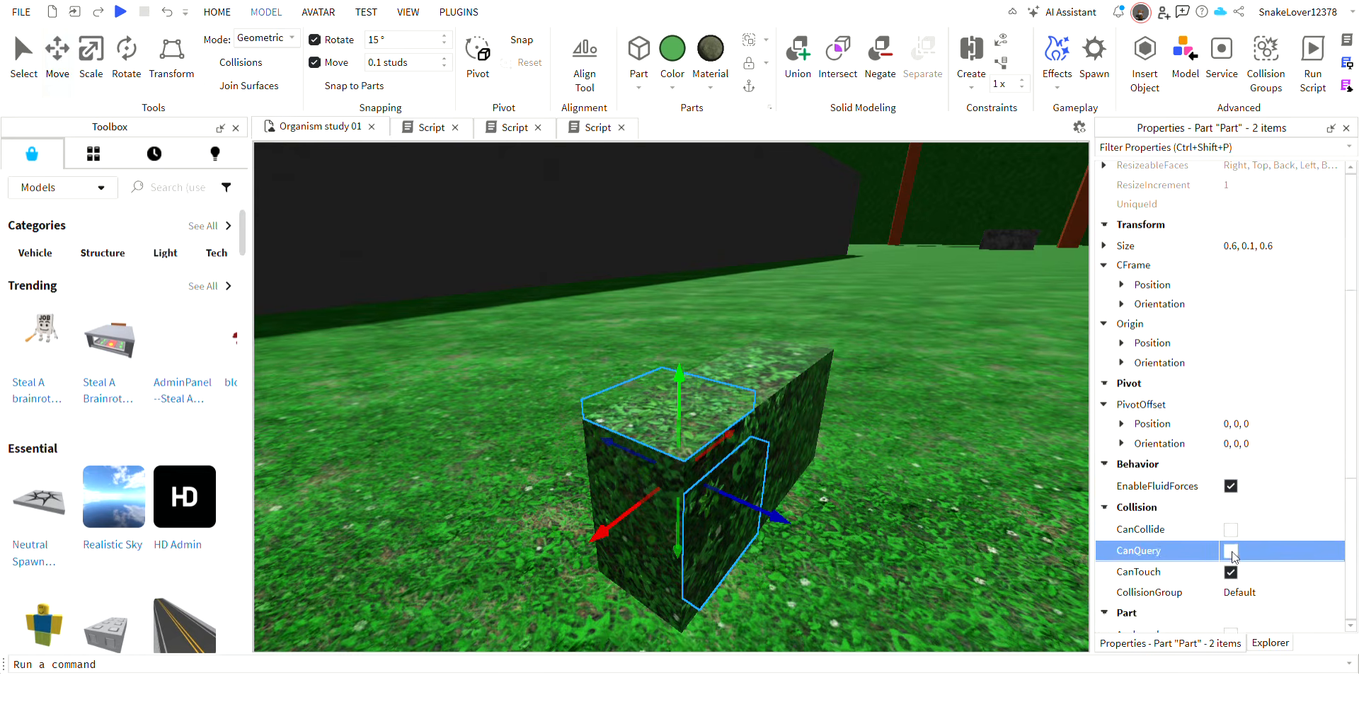
click(1231, 572)
click(1232, 485)
scroll(1253, 490, down, 3)
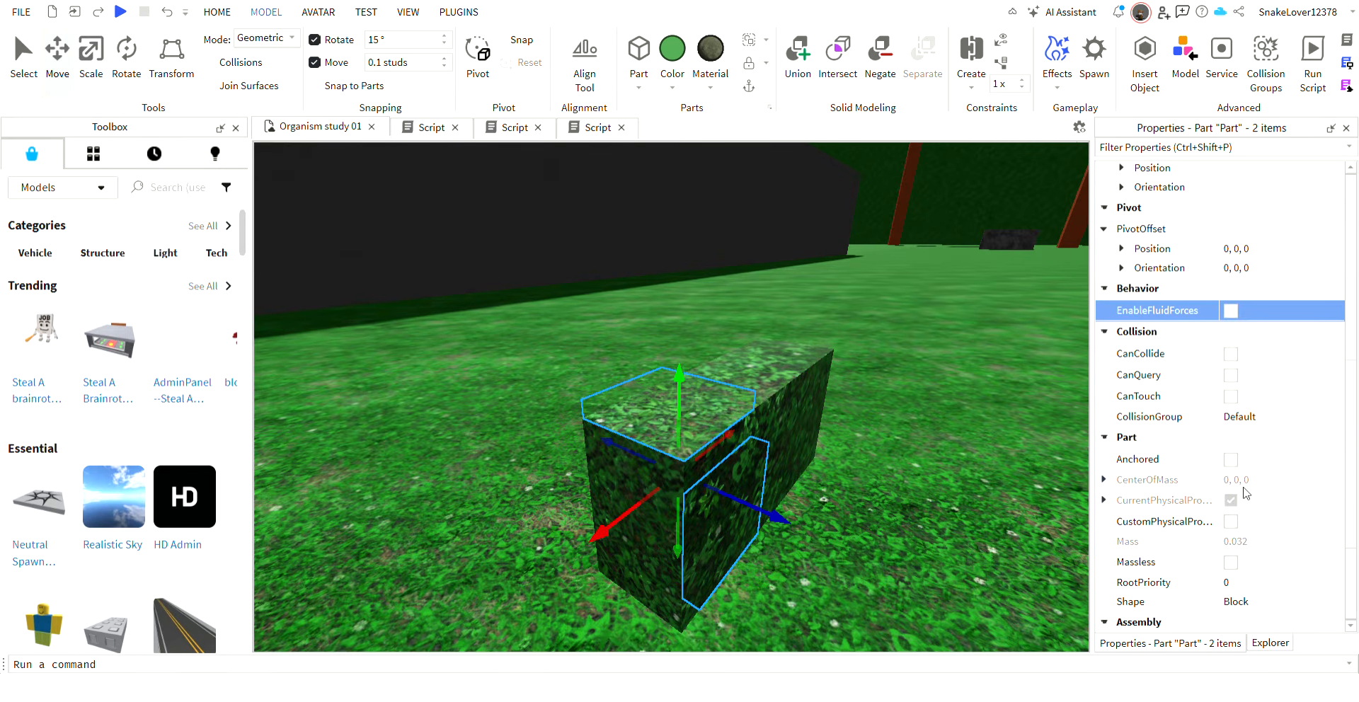
click(1231, 562)
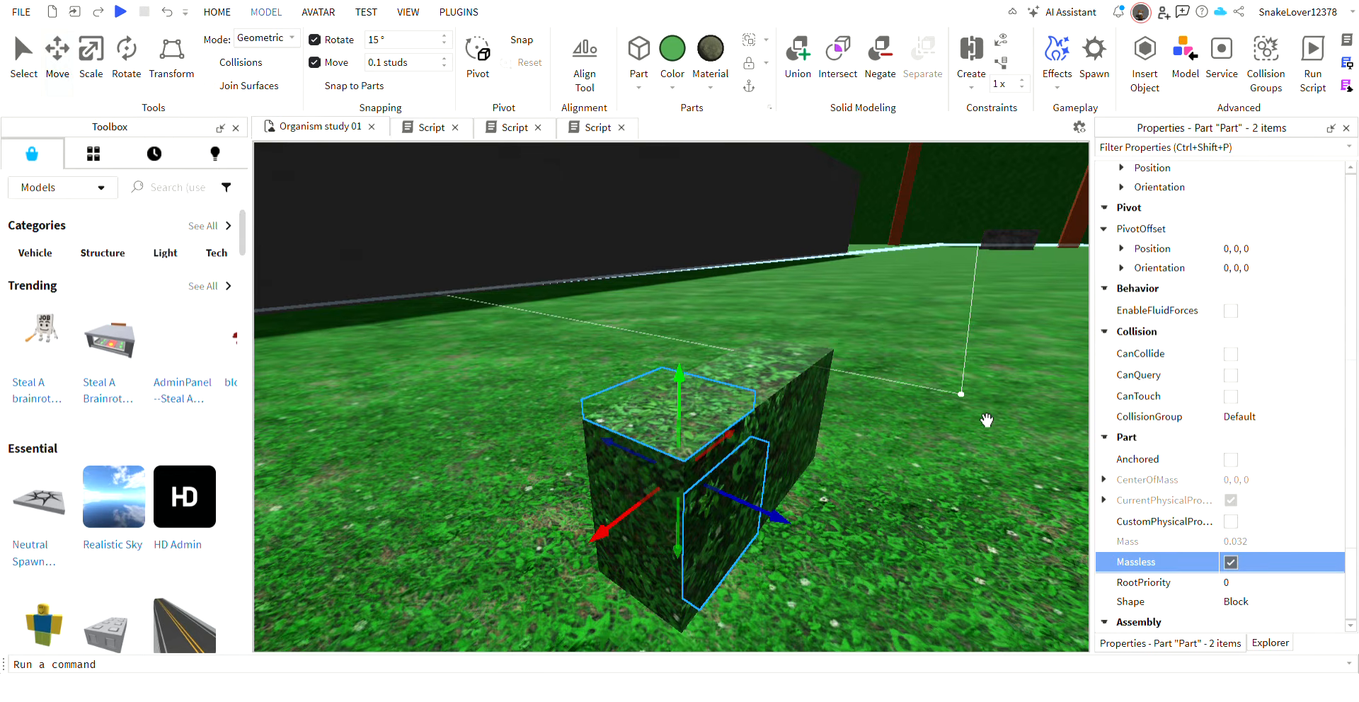
Group both plates and their body Part into a model and move it against the end of the long body Part.
ctrl+click(828, 416)
key(ctrl+g)
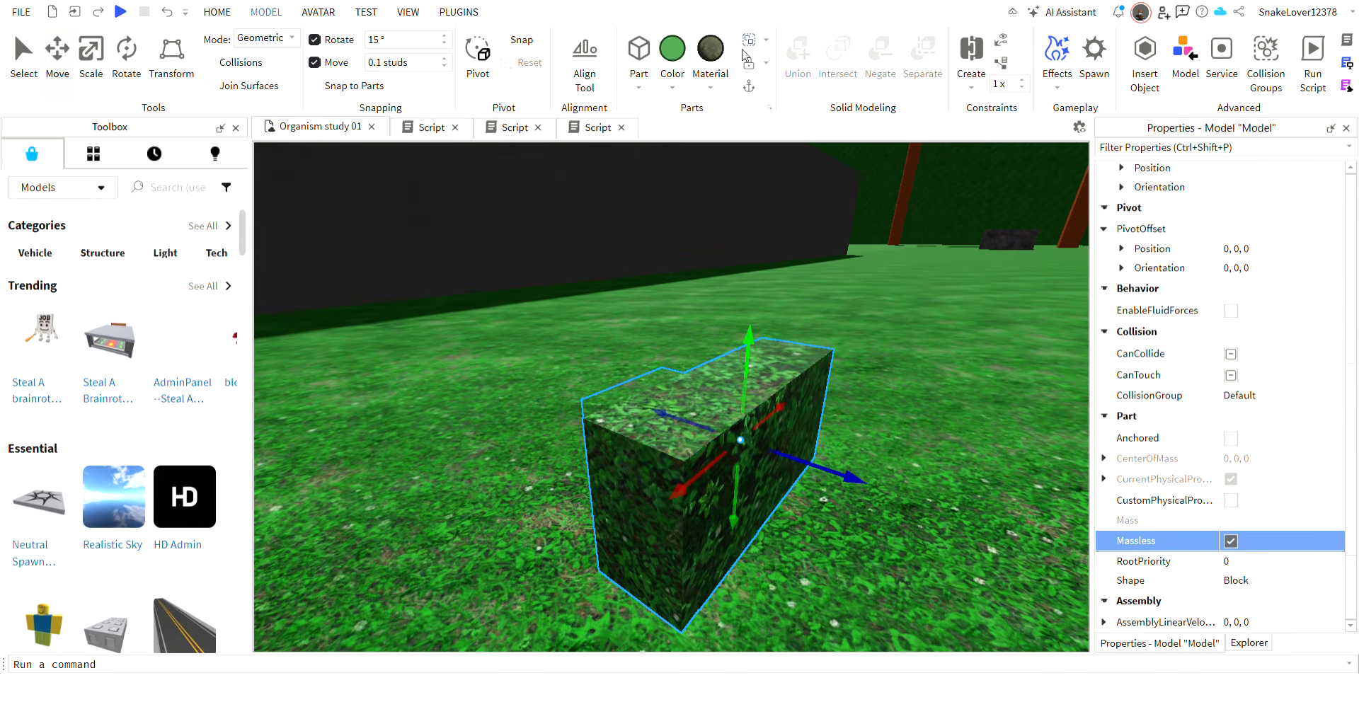
drag(719, 504, 542, 542)
right_drag(561, 555, 561, 555)
key(w)
drag(769, 454, 739, 465)
right_drag(722, 531, 722, 531)
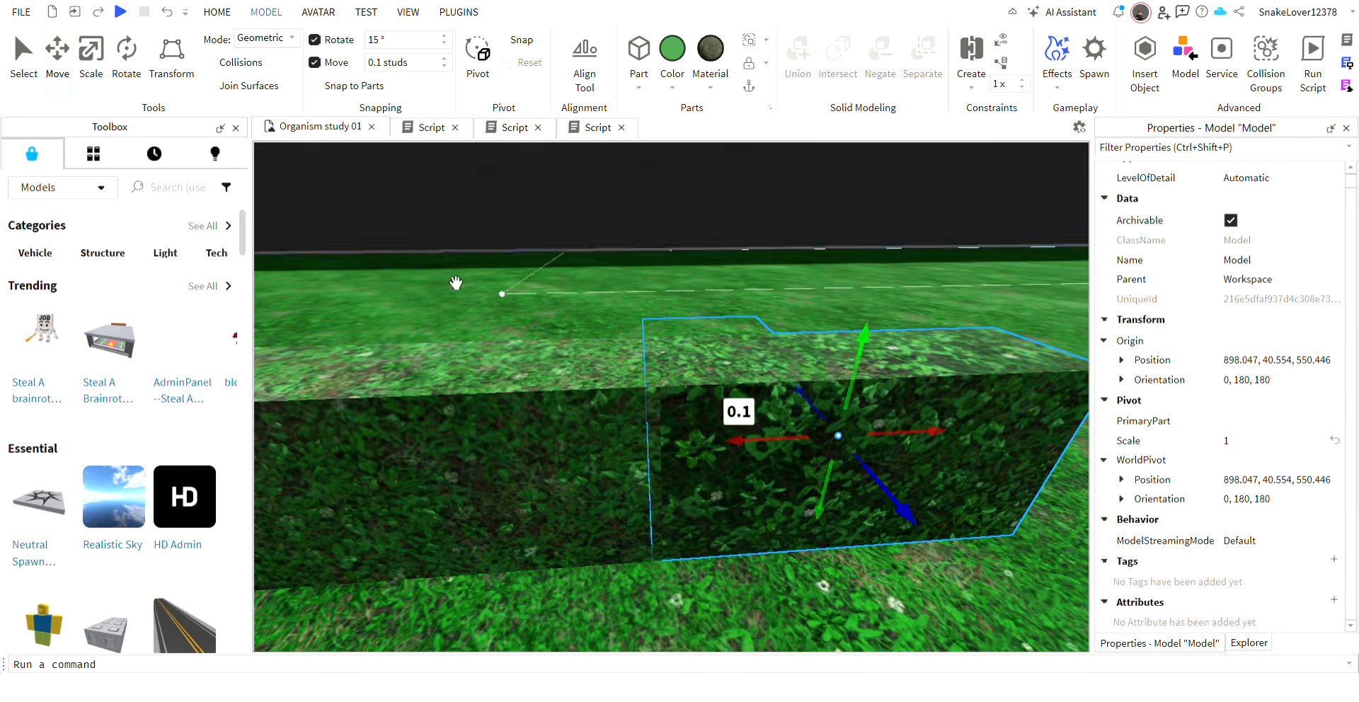
right_drag(681, 332, 665, 332)
click(631, 470)
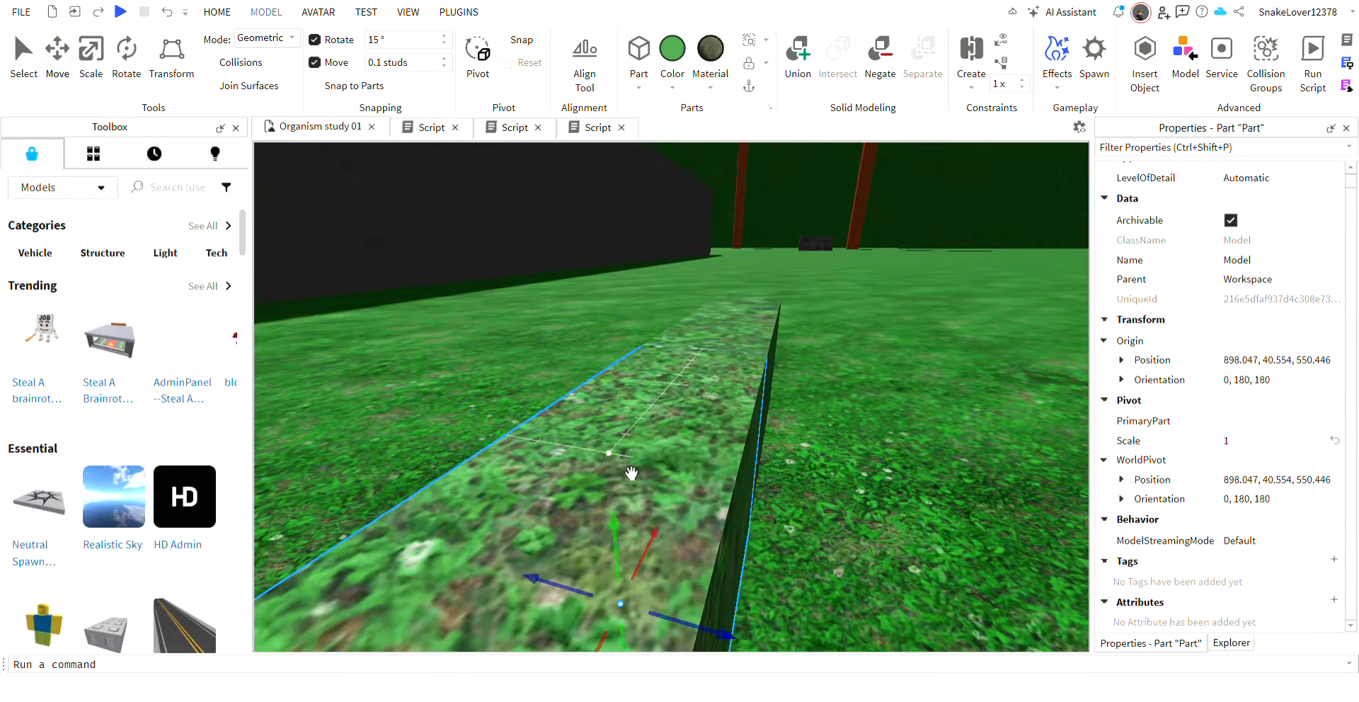
right_drag(631, 470, 630, 470)
click(1231, 643)
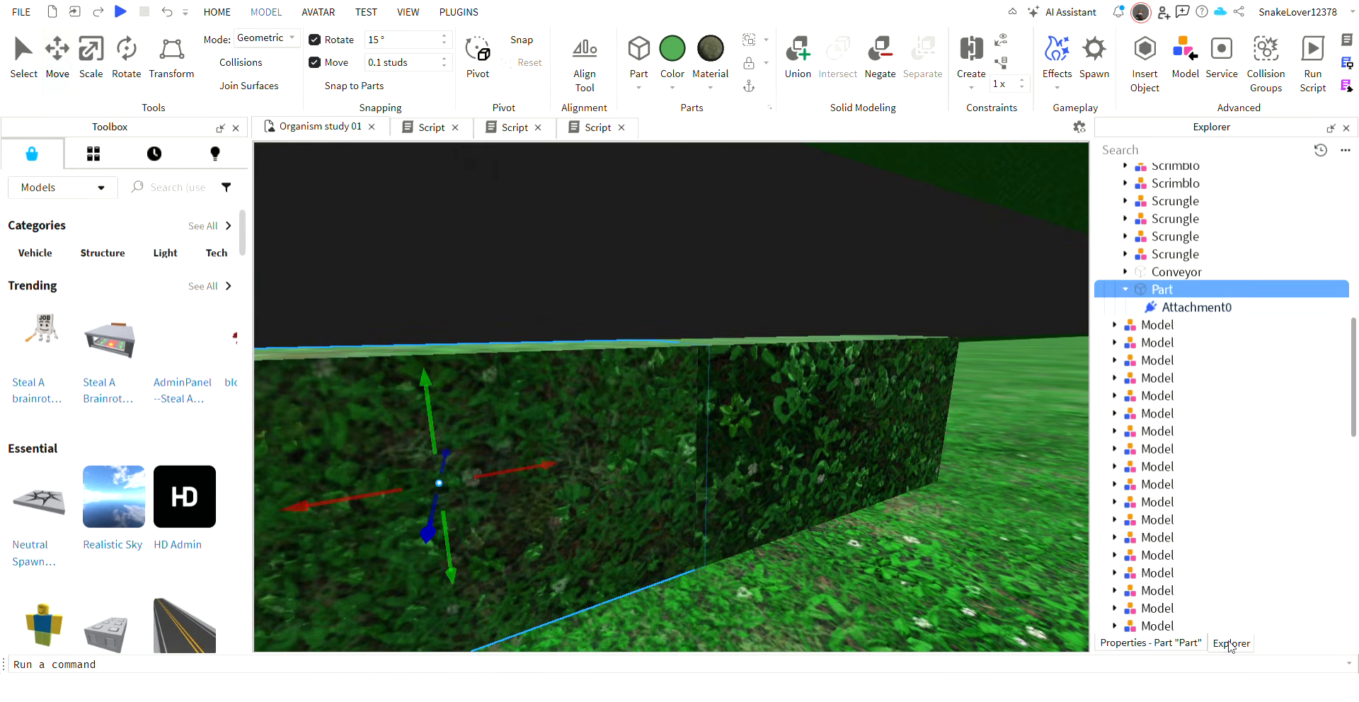
ctrl+click(1140, 274)
right_drag(592, 423, 914, 343)
click(757, 395)
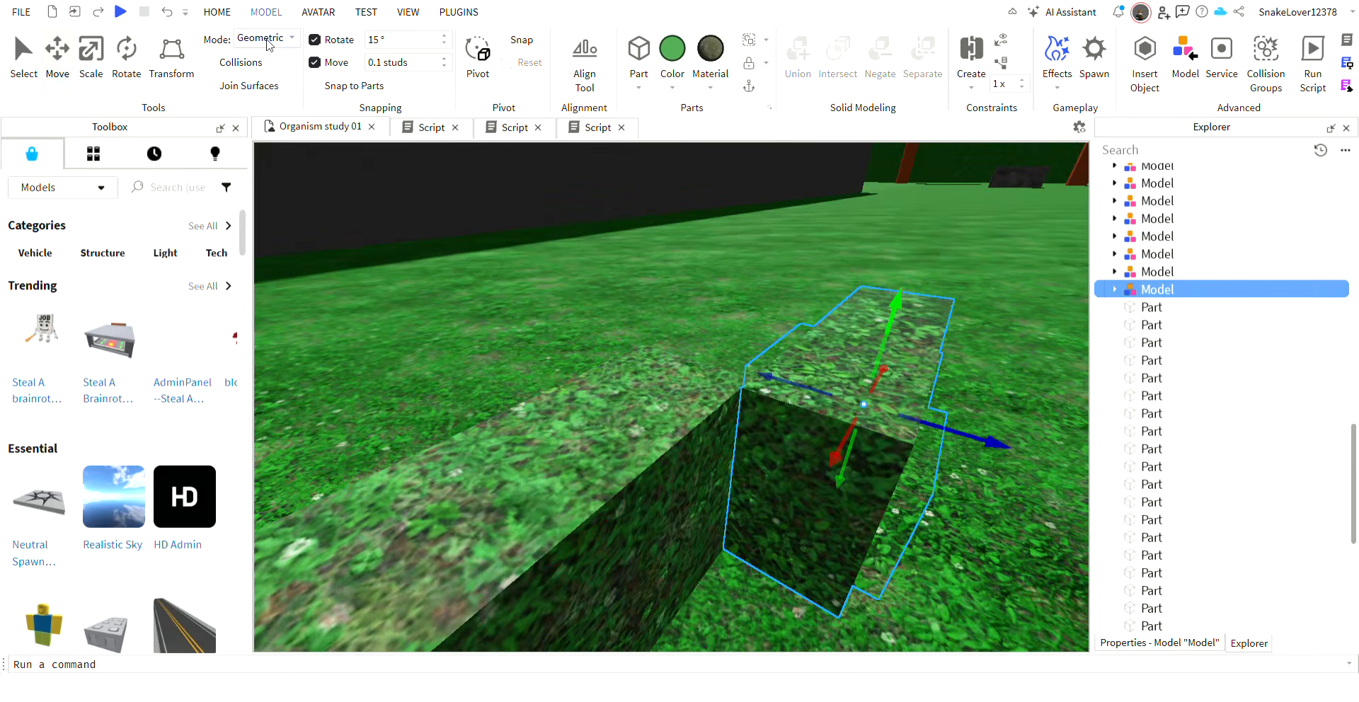
click(159, 18)
Select the hinged segment model at the end of the long body Part and duplicate it.
click(719, 511)
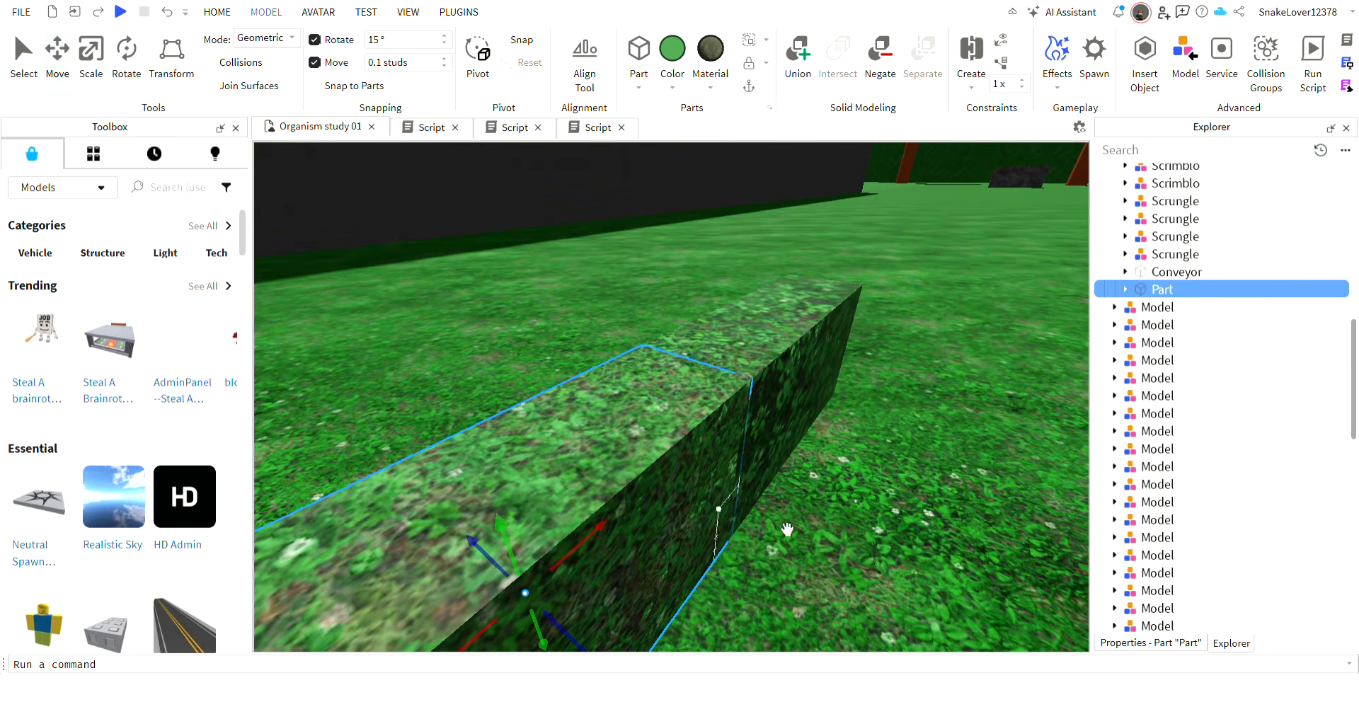
ctrl+click(1144, 275)
mouse_move(739, 422)
mouse_down()
mouse_move(704, 446)
mouse_move(747, 402)
mouse_up()
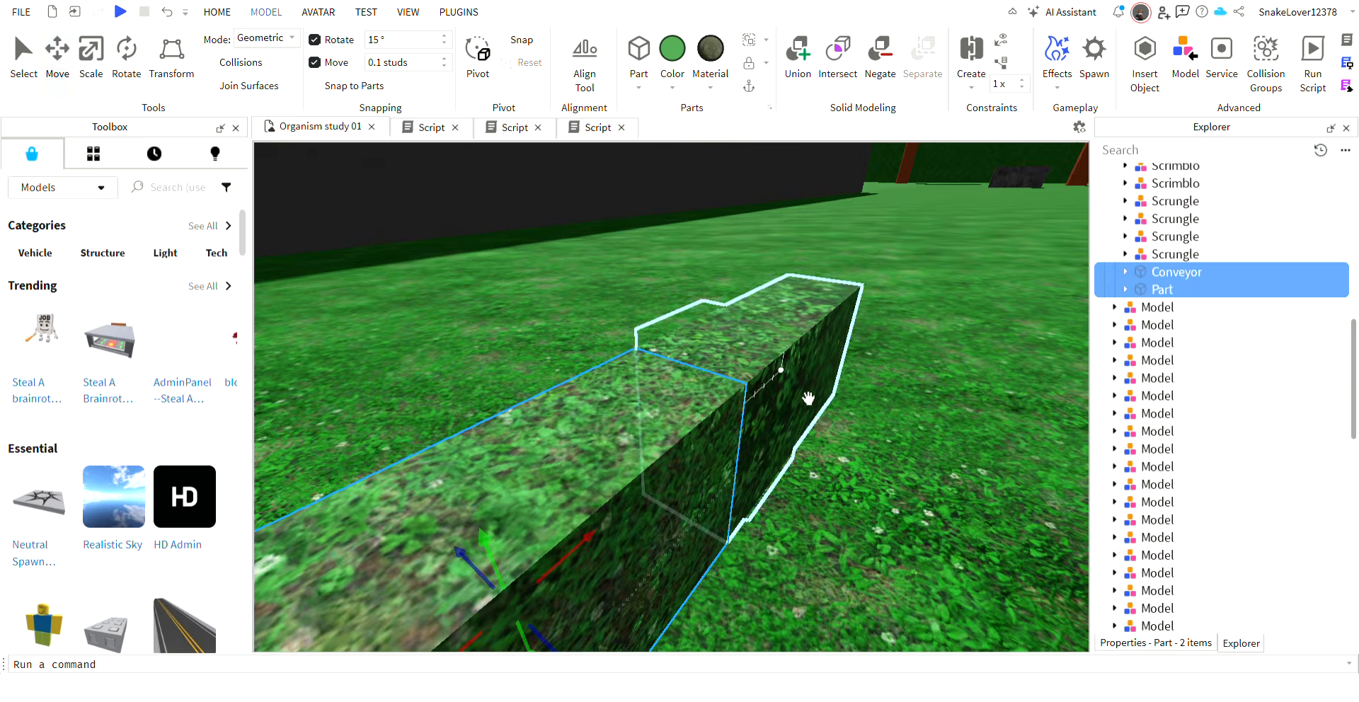
click(809, 393)
right_drag(808, 393, 765, 382)
key(s)
key(w)
scroll(764, 382, down, 3)
scroll(679, 402, up, 2)
key(ctrl+d)
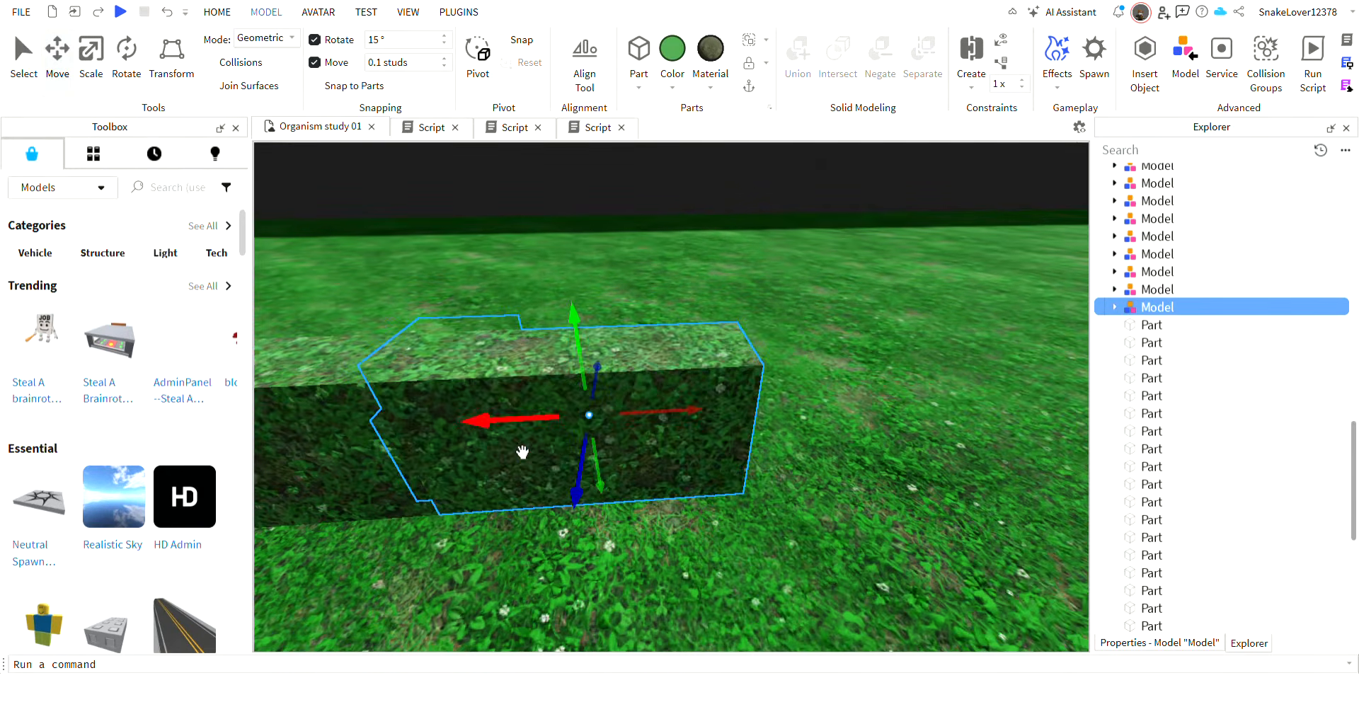
Move the duplicated segment model along the body axis until it butts against the end of the original segment.
drag(505, 436, 859, 460)
key(s)
right_drag(725, 470, 721, 470)
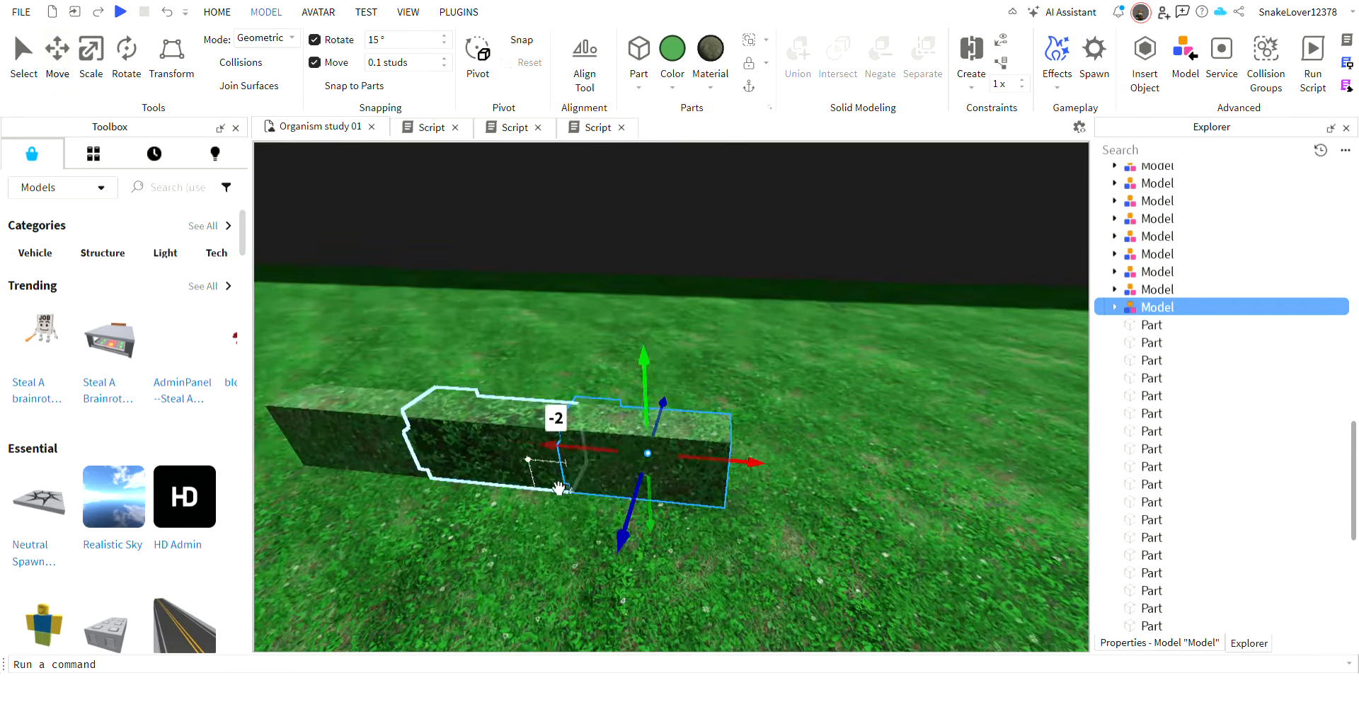
shift+click(538, 467)
click(706, 433)
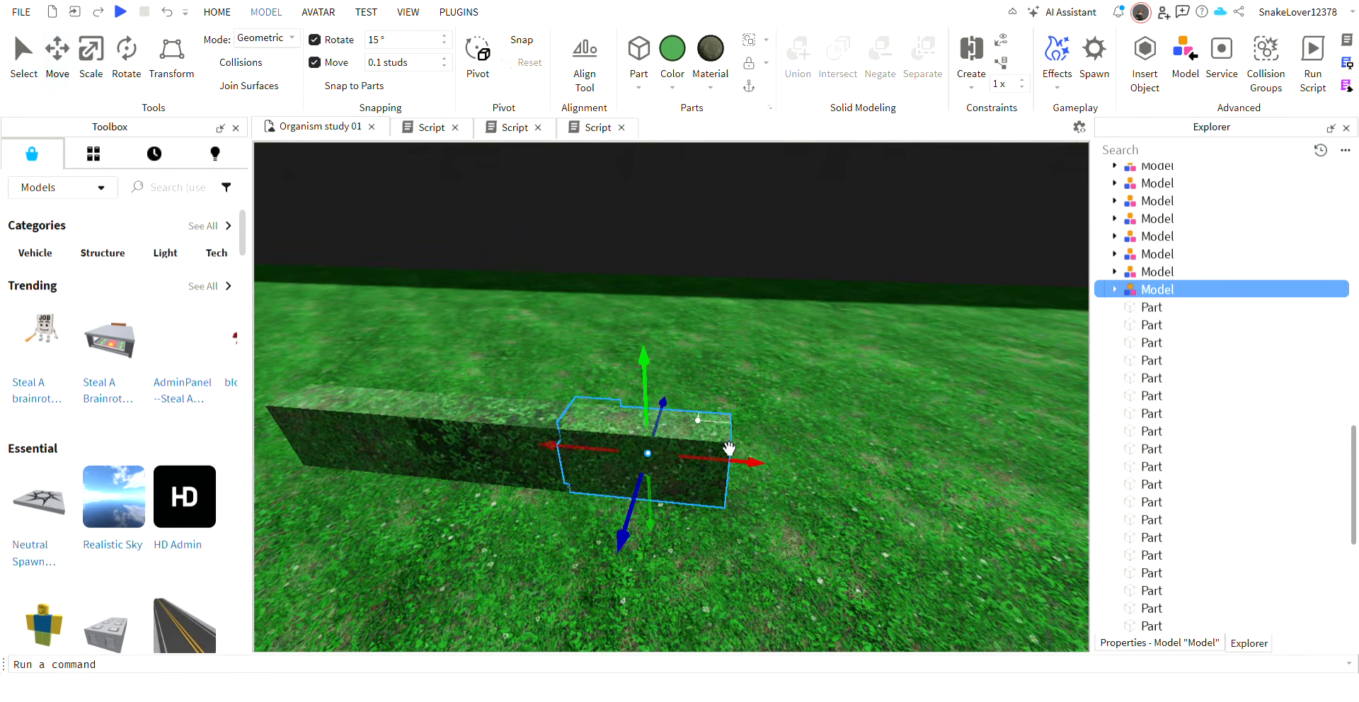
click(920, 464)
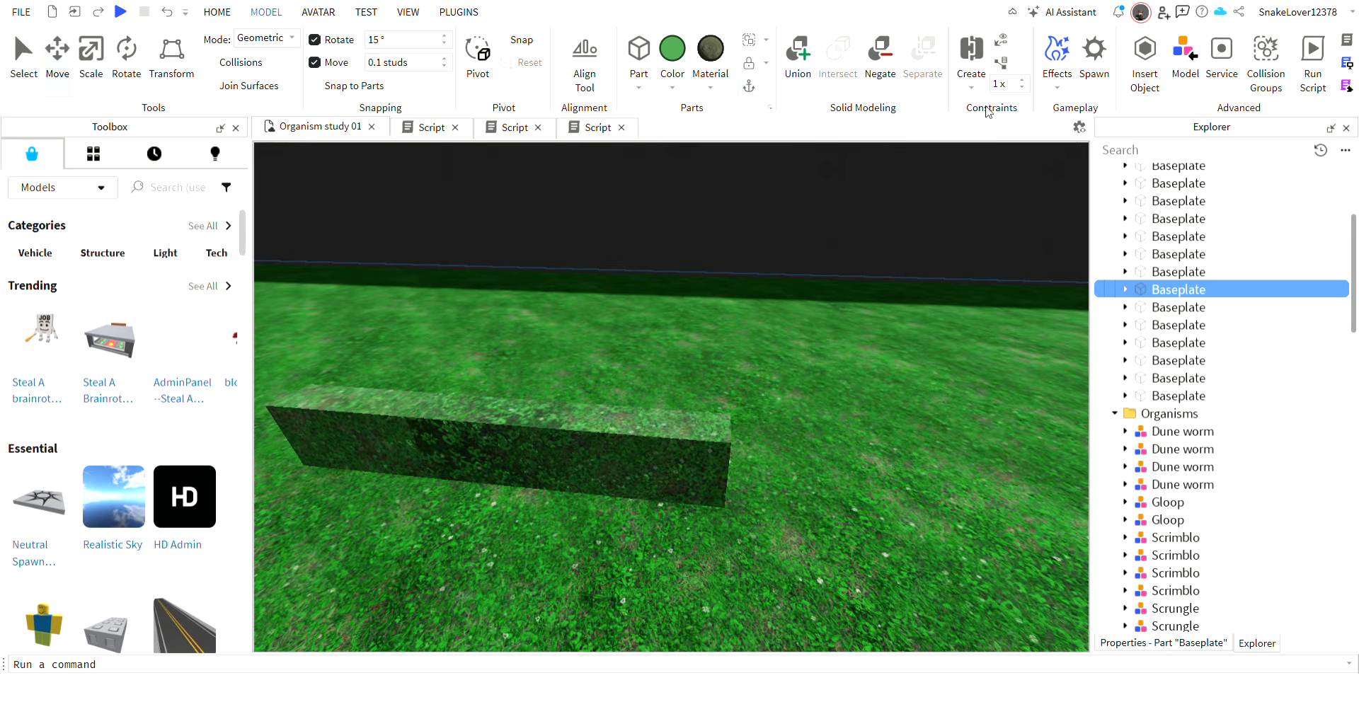
right_drag(979, 326, 971, 326)
key(w)
key(Delete)
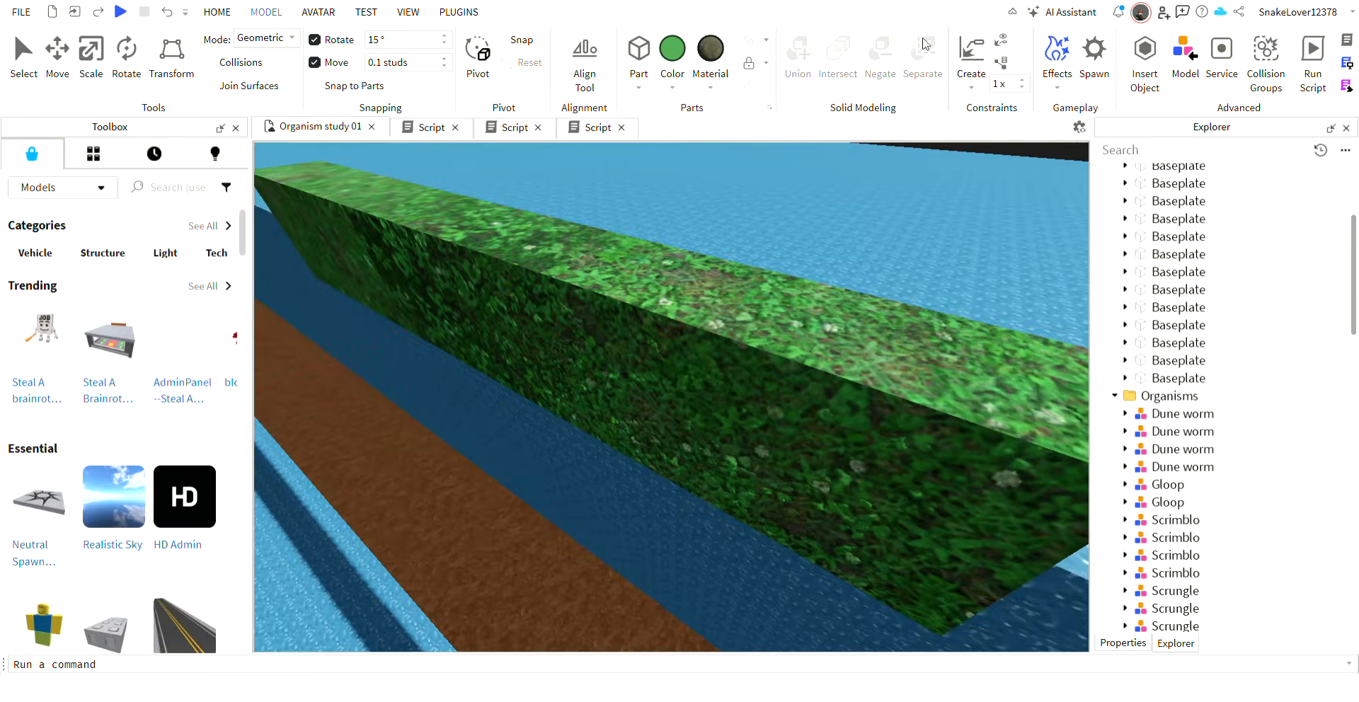
click(167, 12)
Weld the end segment's invisible side plate to the adjacent body segment with a WeldConstraint.
click(967, 62)
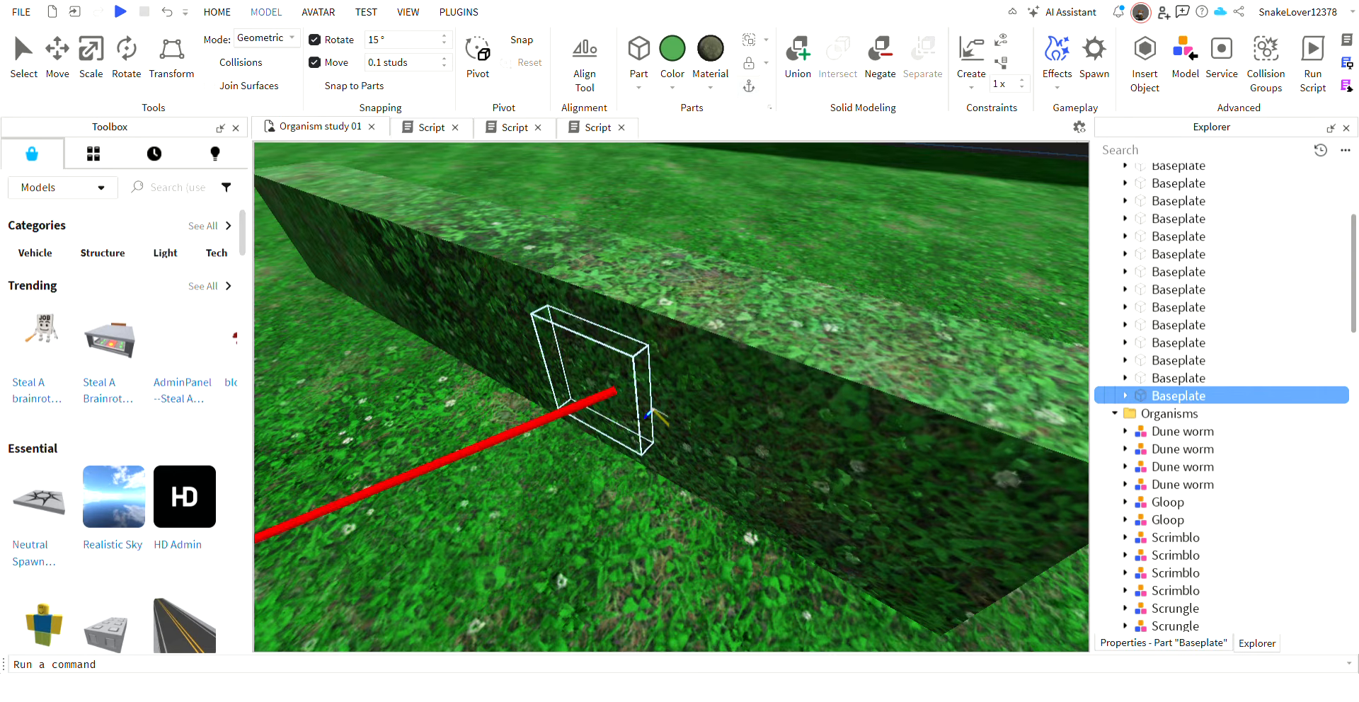
click(627, 391)
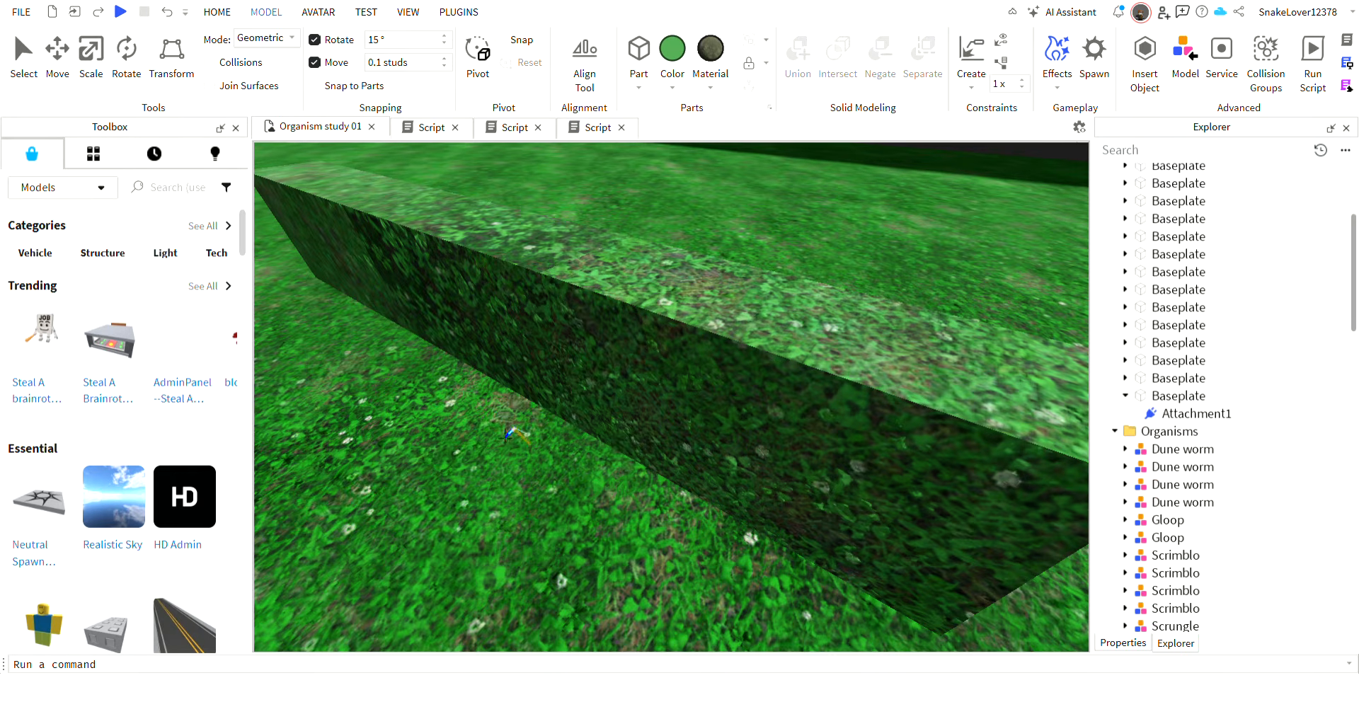
right_drag(616, 370, 655, 359)
click(476, 393)
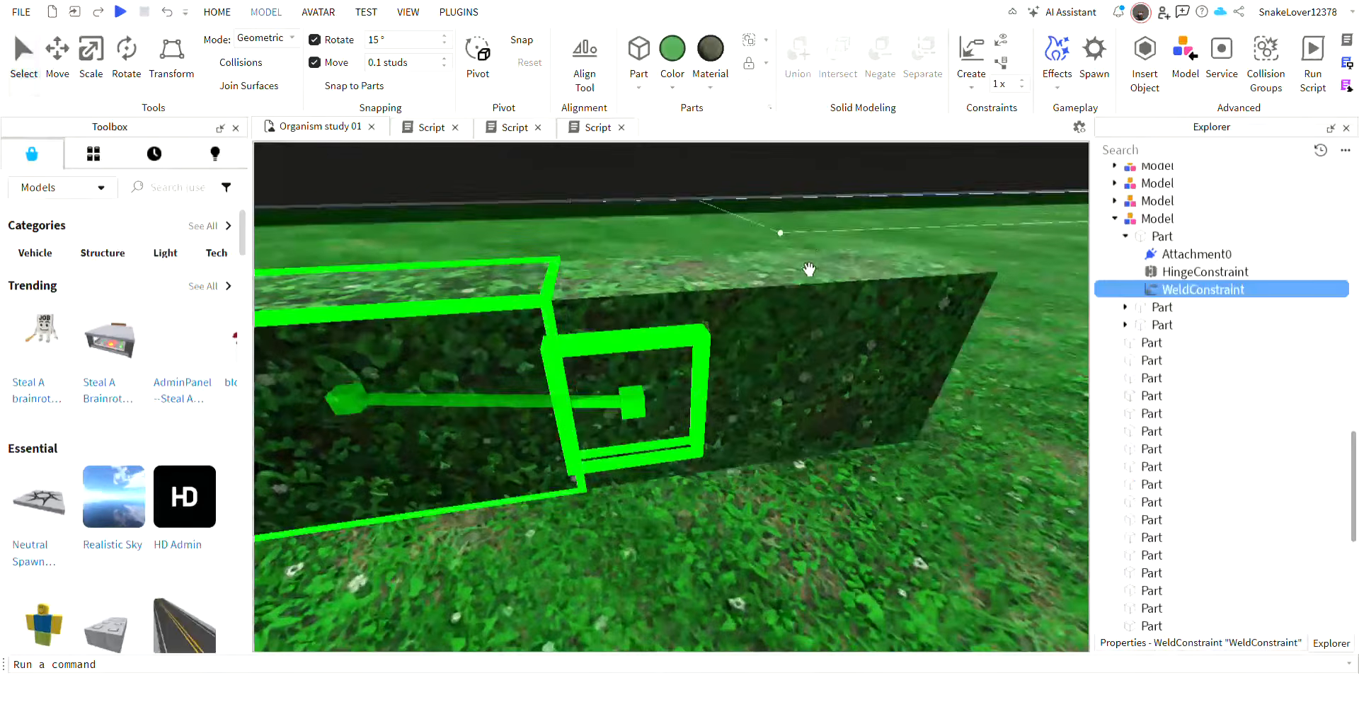
Weld the end segment's invisible top plate to the adjacent body segment with another WeldConstraint.
right_drag(807, 268, 809, 278)
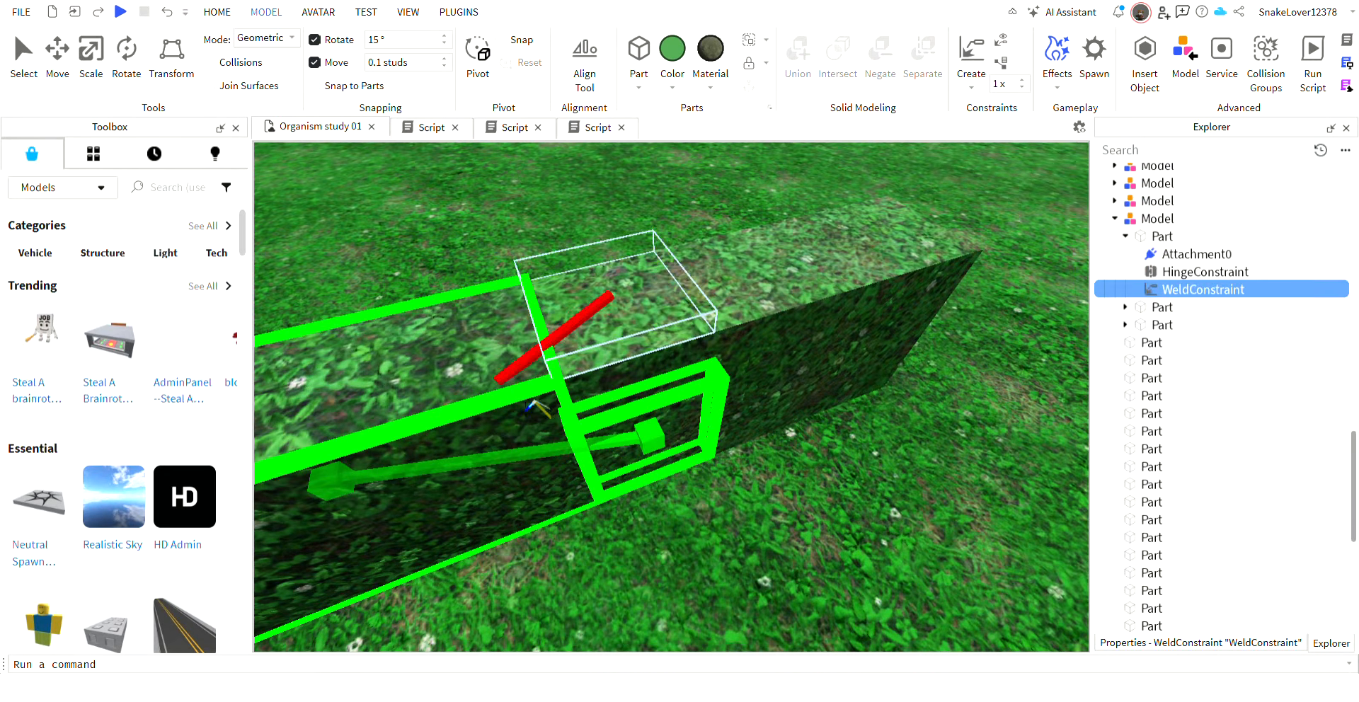
click(536, 407)
right_drag(534, 396, 534, 343)
click(658, 403)
right_drag(666, 637, 644, 552)
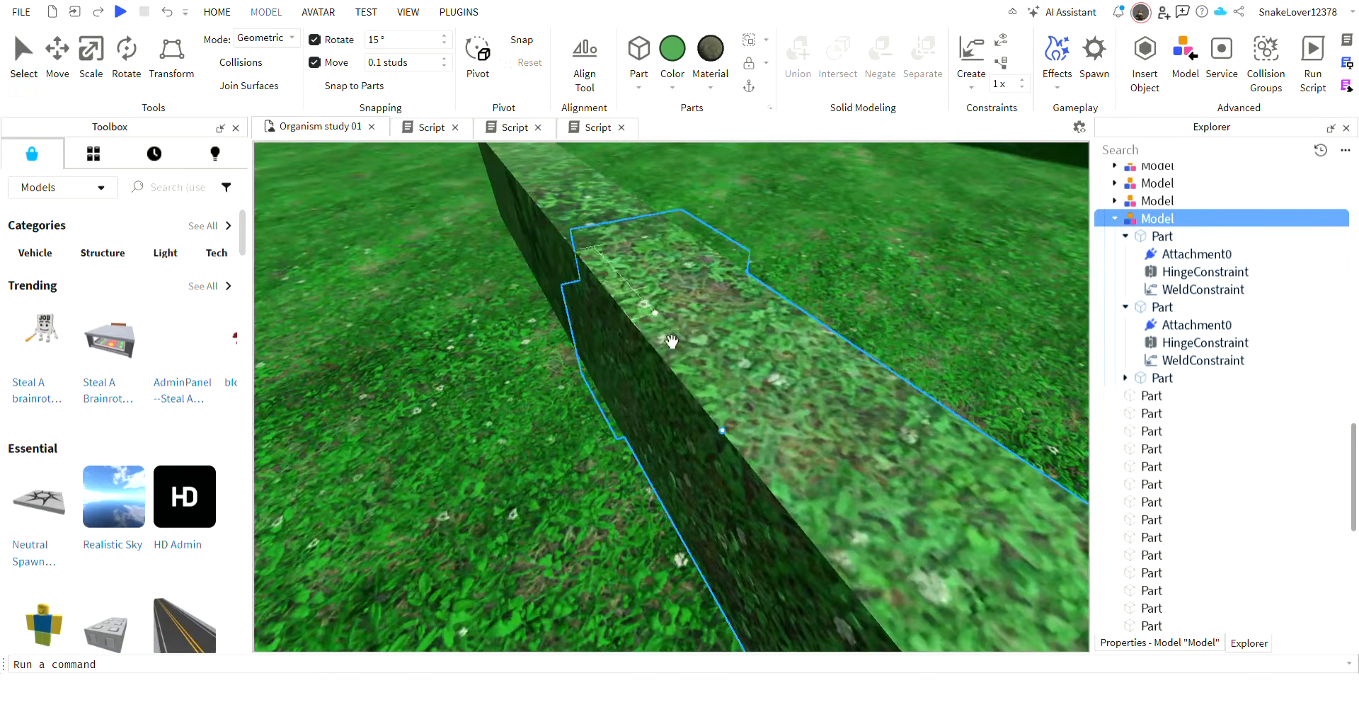
Inspect the joints between the body segments, select the middle segment model and run the simulation.
drag(673, 342, 613, 263)
right_drag(729, 301, 967, 315)
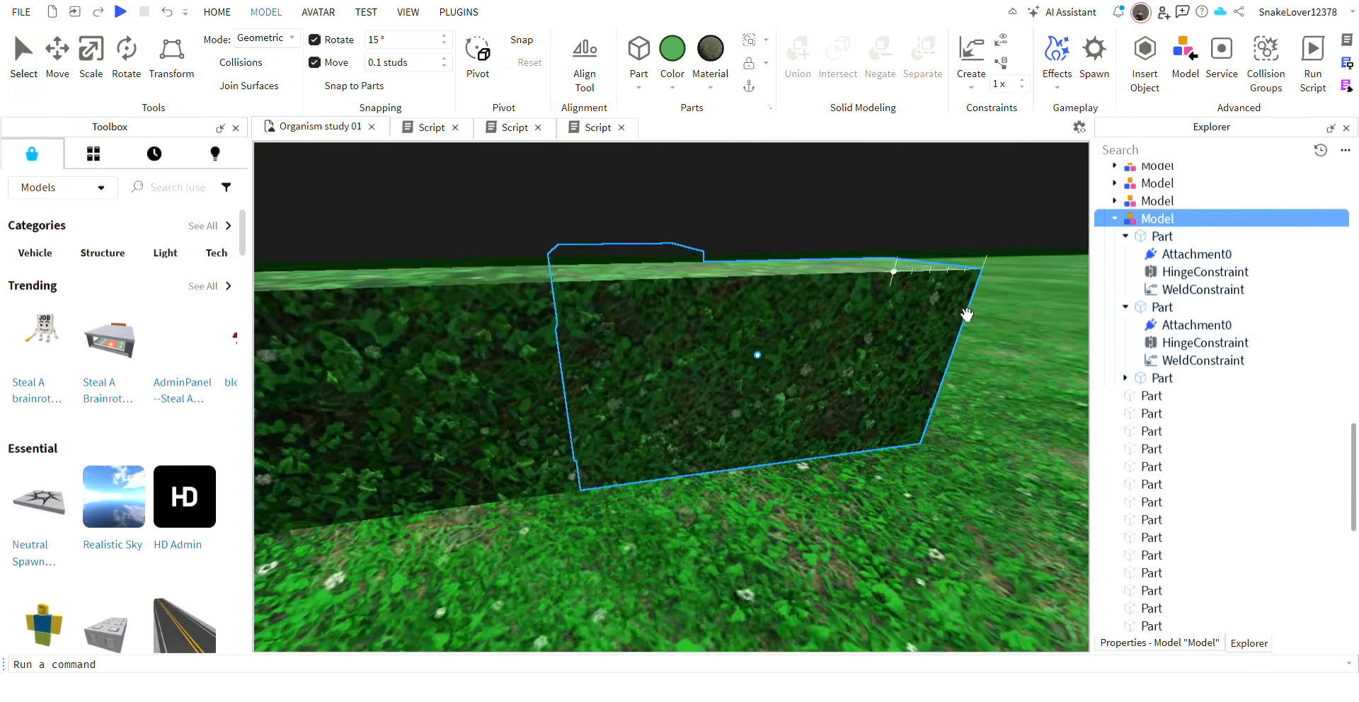
scroll(681, 432, down, 5)
scroll(717, 393, up, 5)
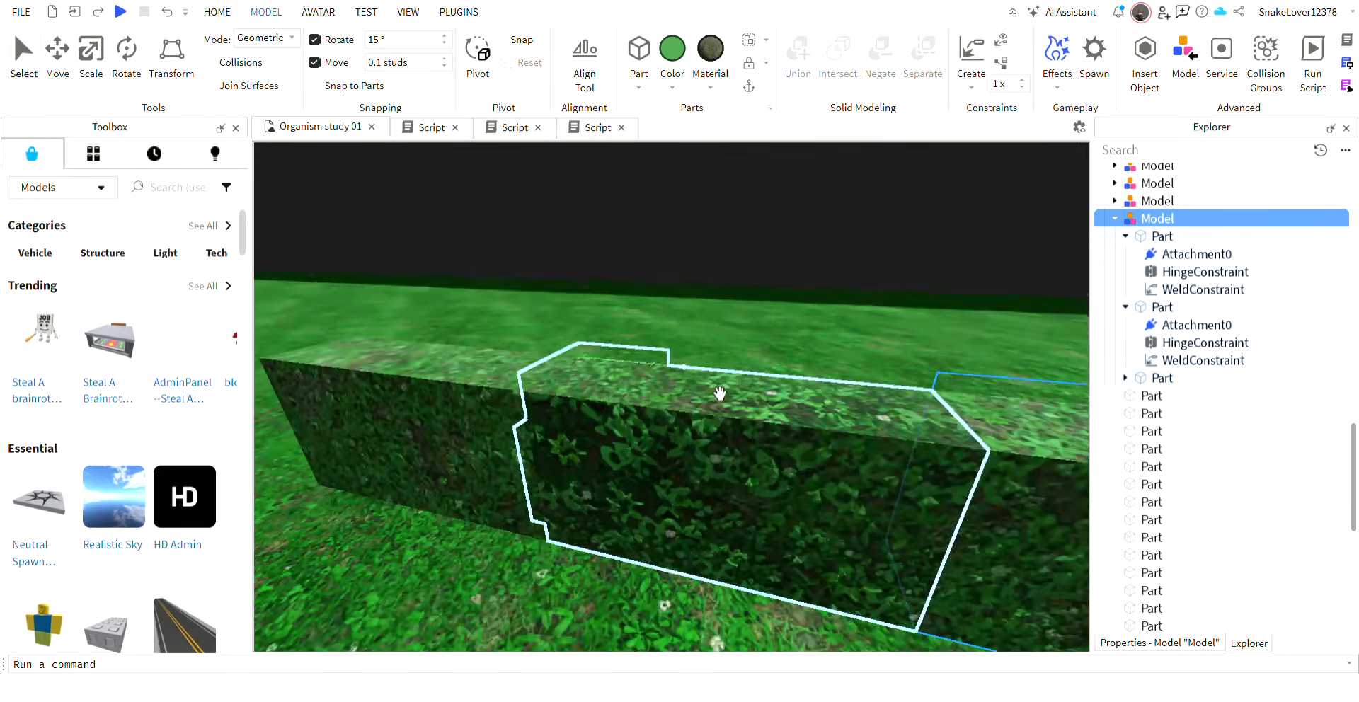
click(842, 345)
right_drag(846, 342, 867, 338)
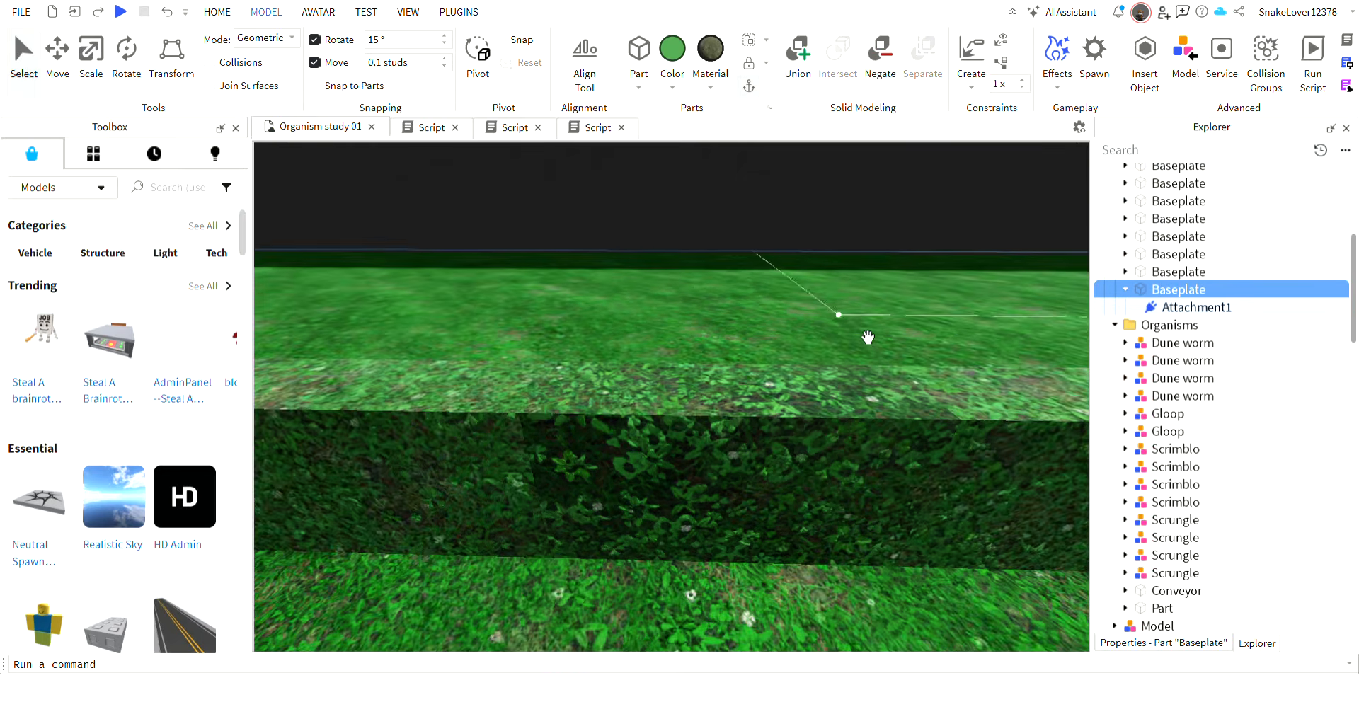
click(870, 413)
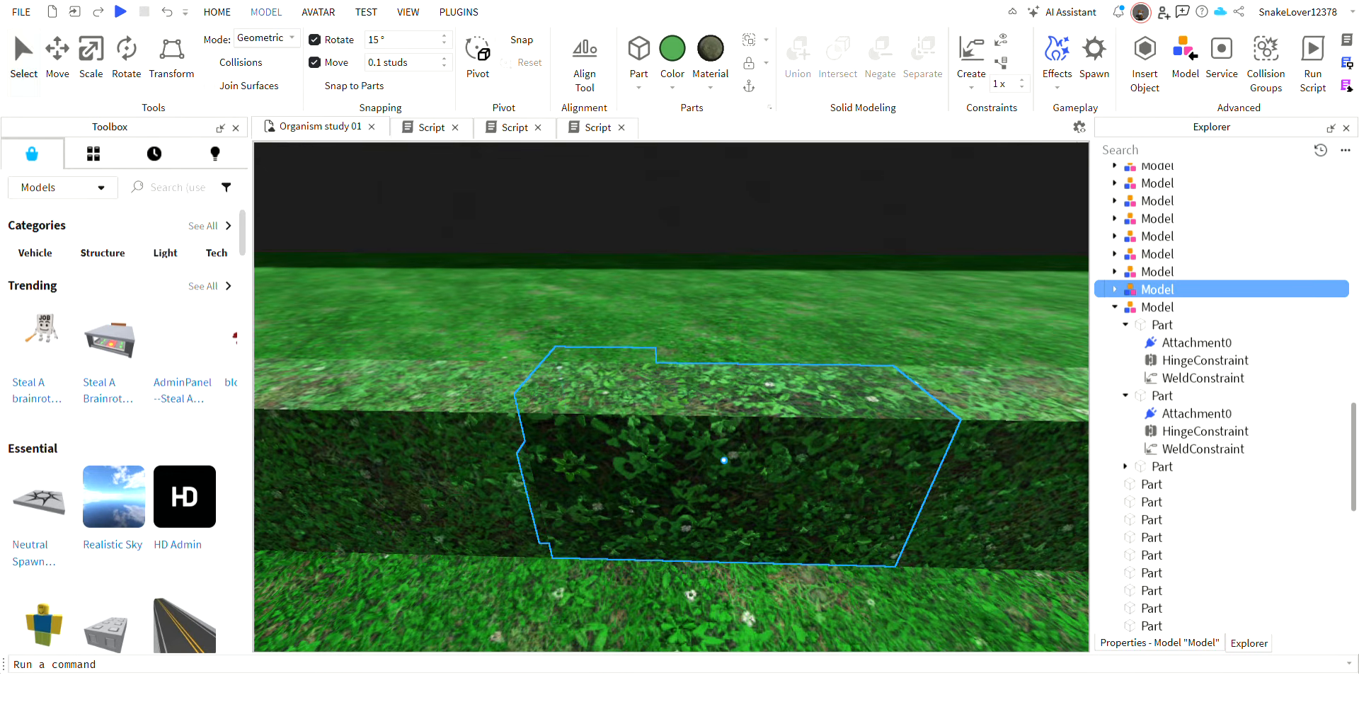
click(227, 12)
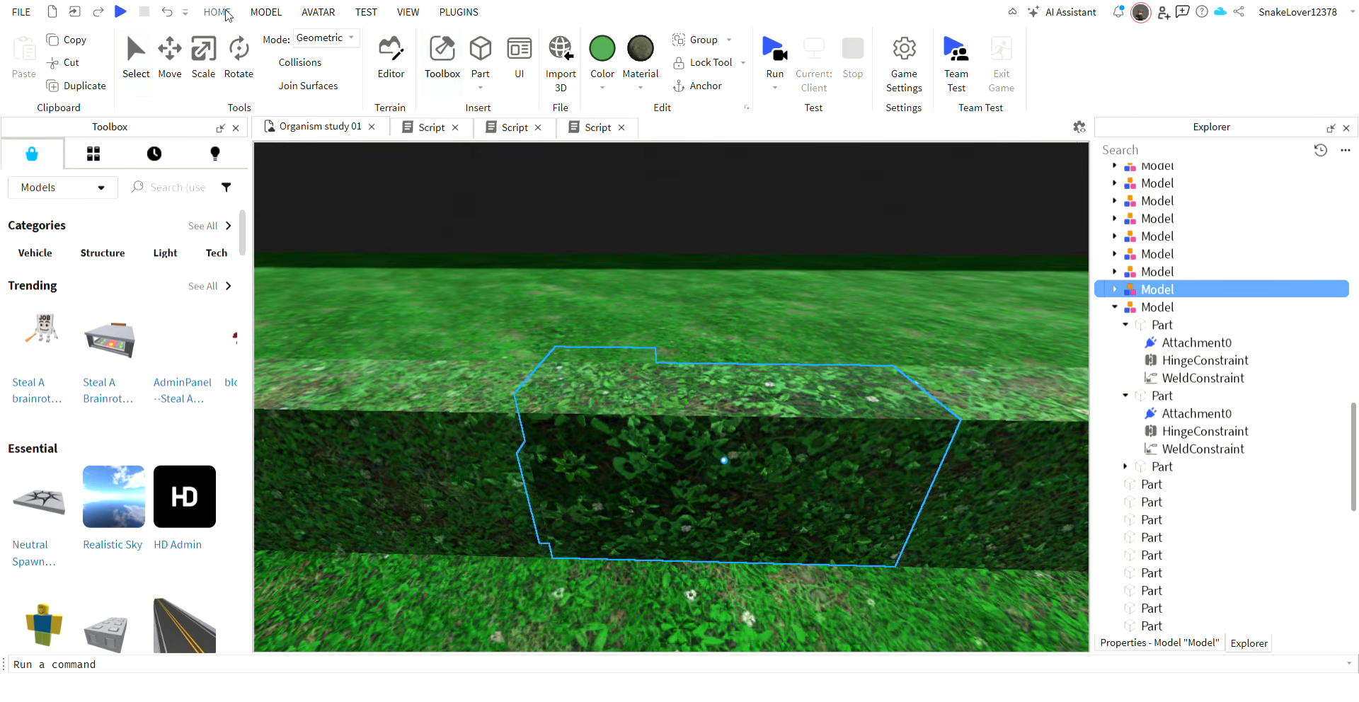
click(768, 48)
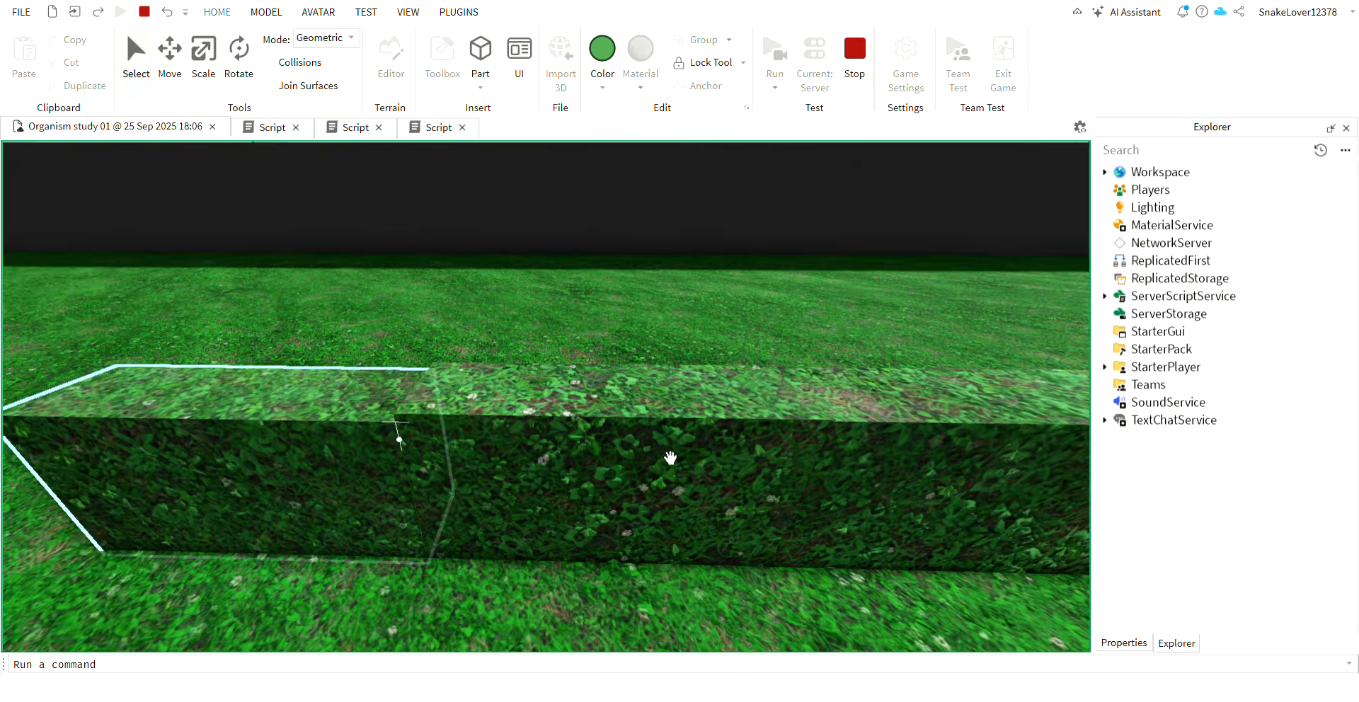
Select both segment models in the running simulation, lift them upward to test the joint, and stop the simulation.
click(497, 420)
shift+click(913, 464)
right_drag(841, 426, 861, 407)
key(ctrl+2)
drag(748, 473, 750, 429)
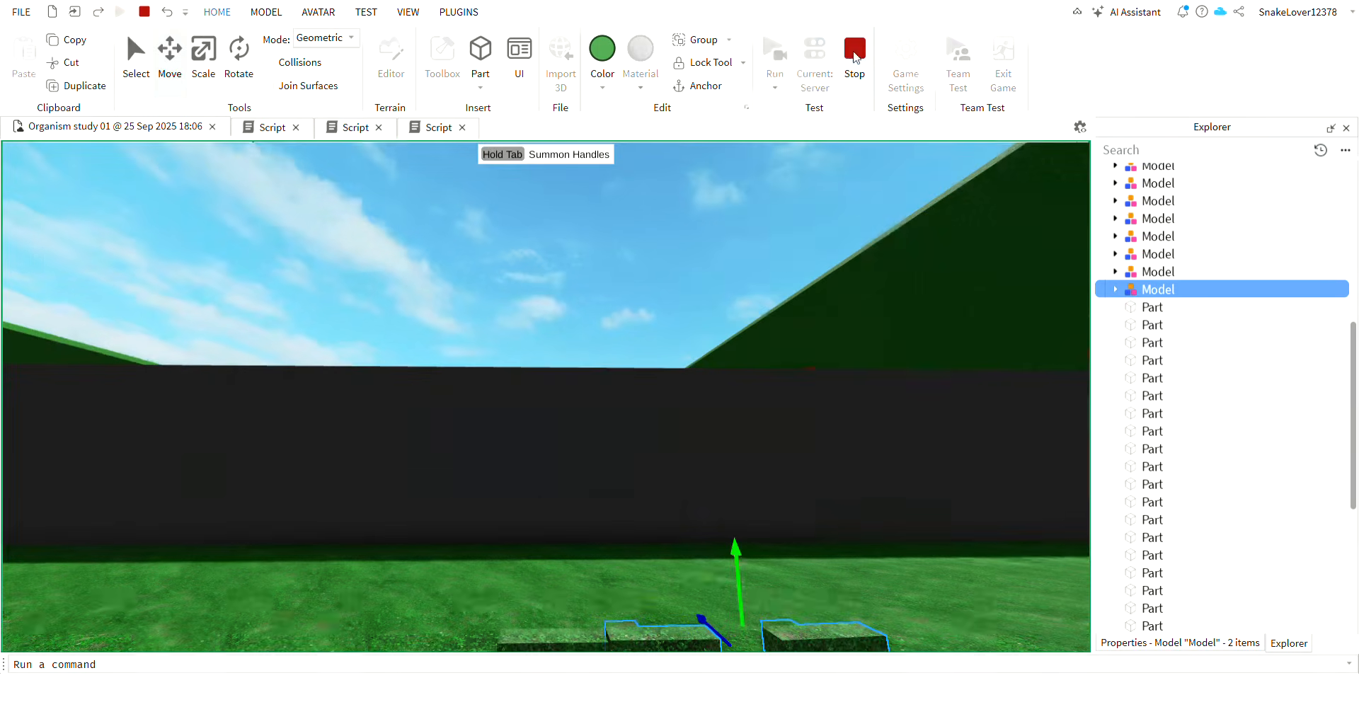
key(shift+F5)
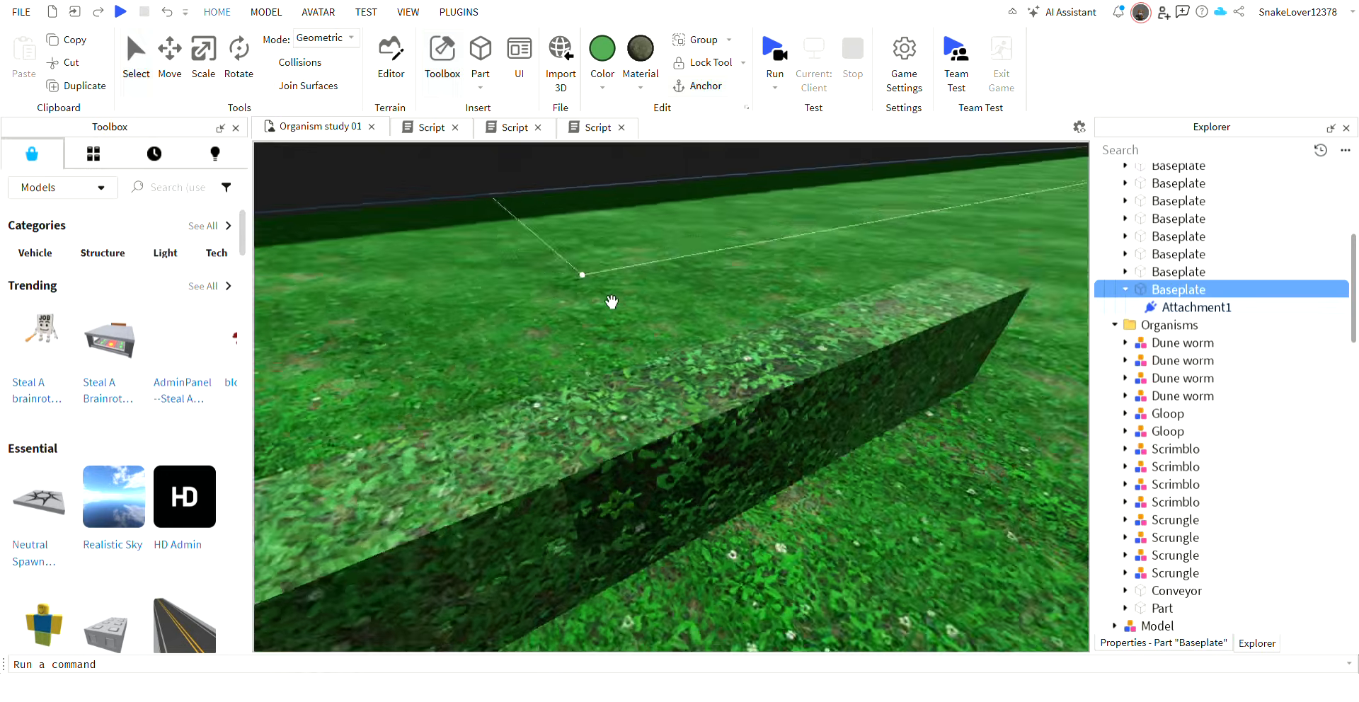
Apply the weld tool again between the end segment's side and top plates and the neighbouring body segment.
right_drag(879, 381, 879, 382)
click(957, 53)
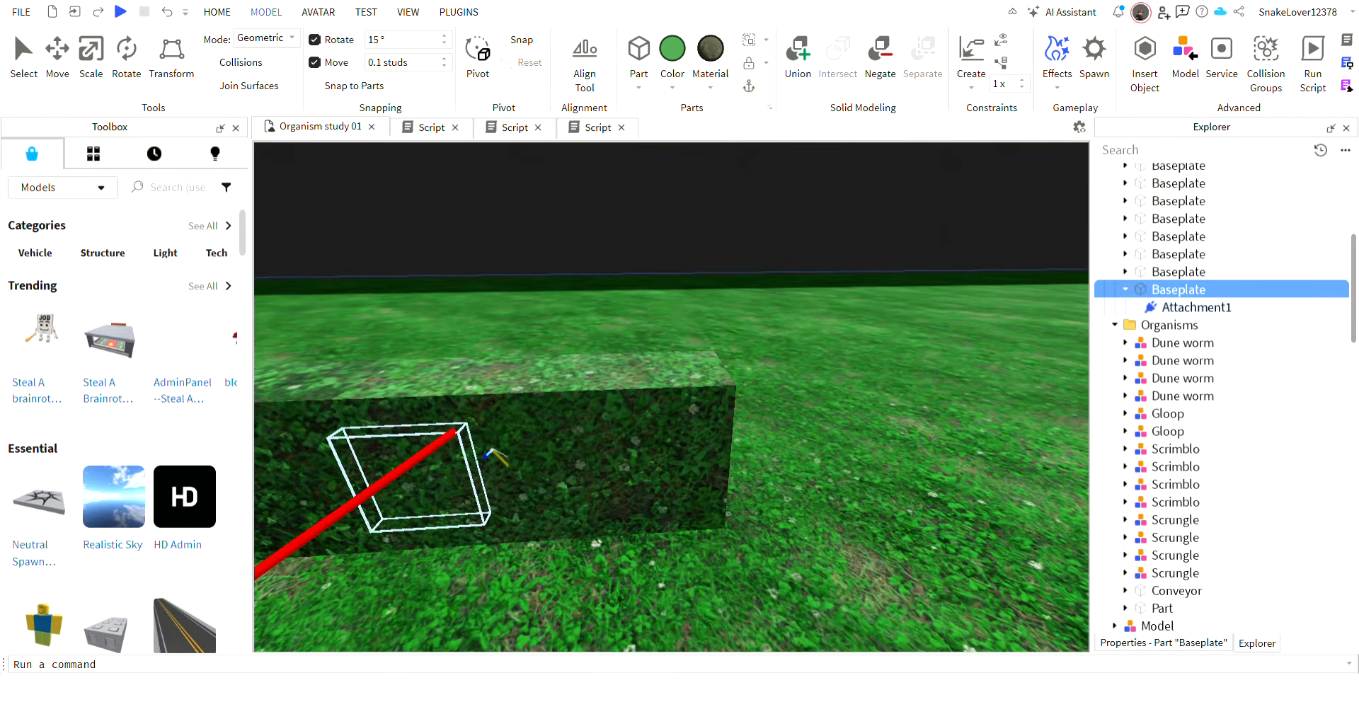
click(974, 51)
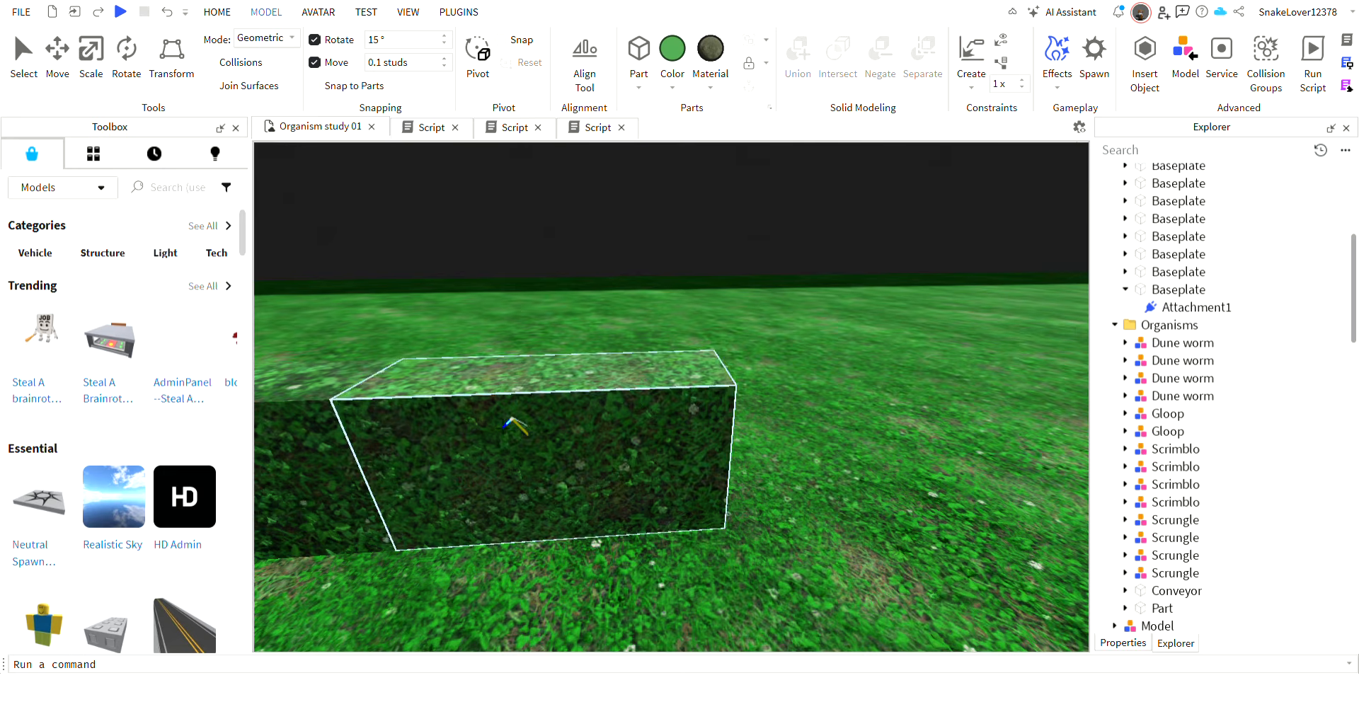
click(461, 464)
key(a)
right_drag(492, 401, 487, 405)
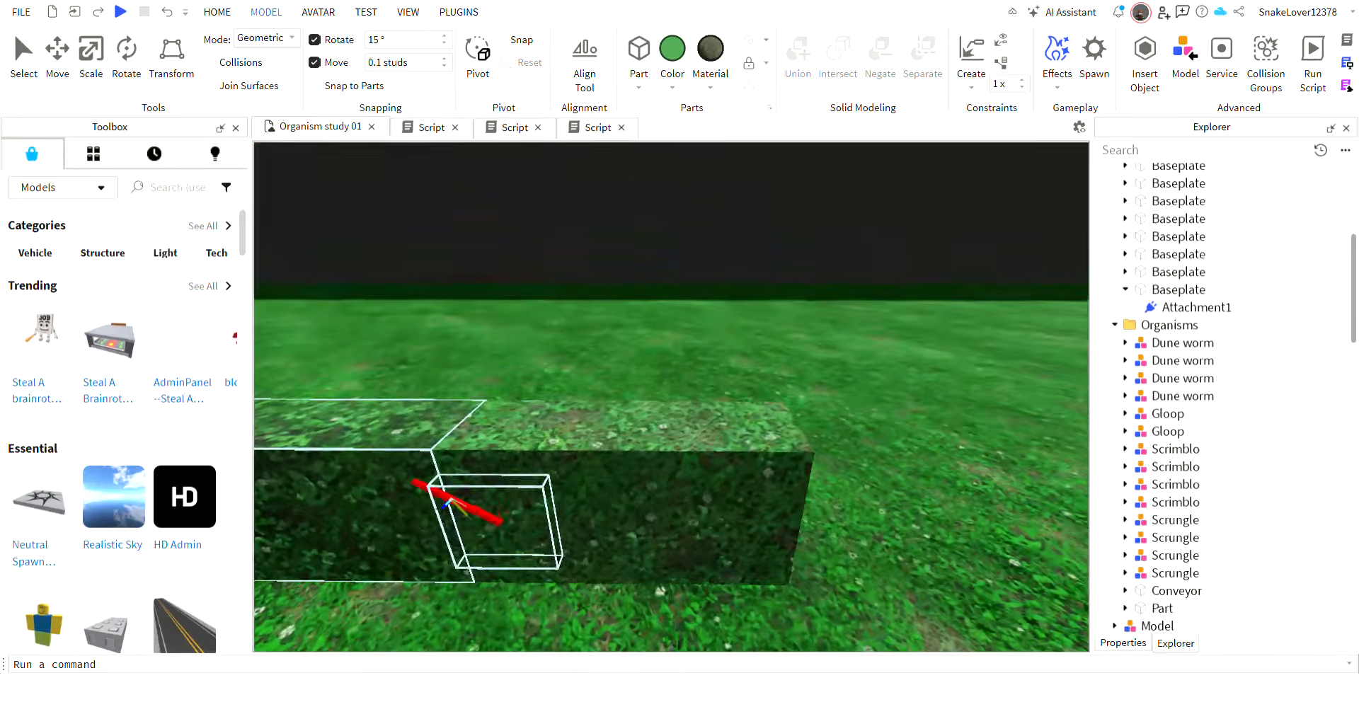
click(422, 479)
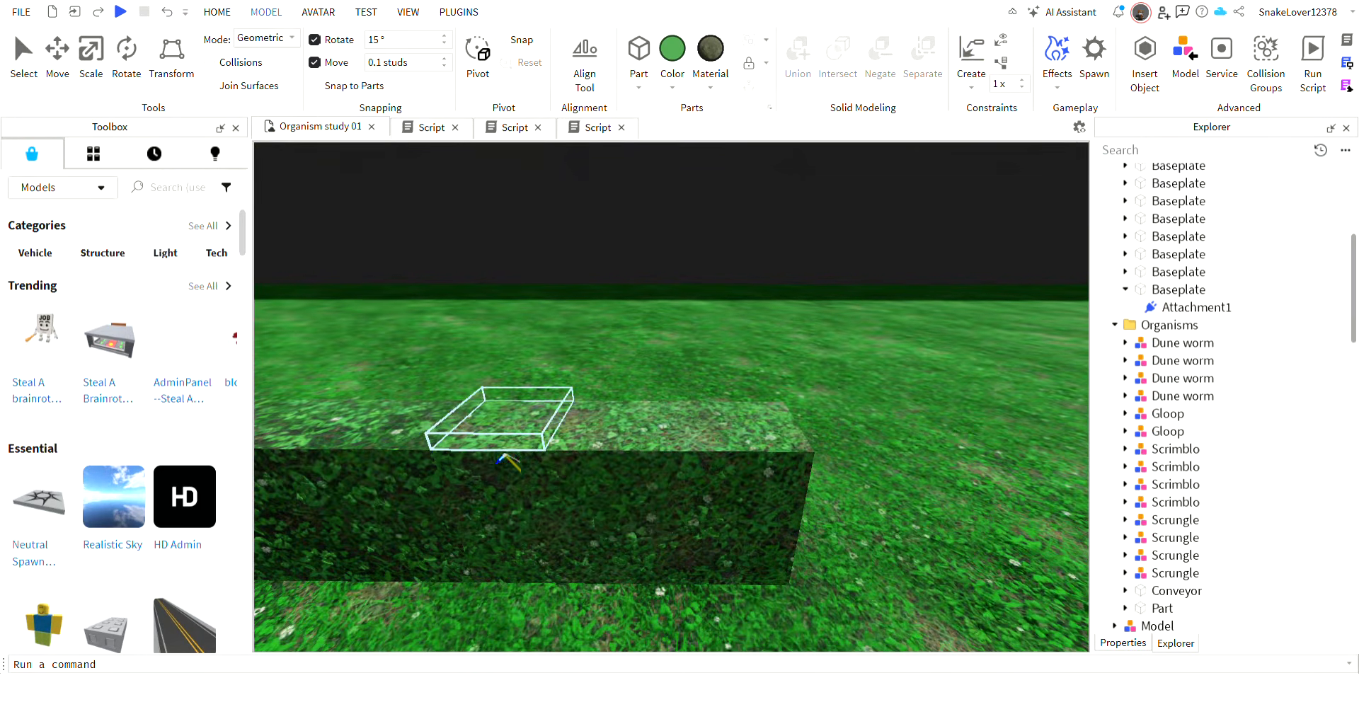
click(587, 486)
Group the middle and end segment models into a single model and run the simulation.
key(s)
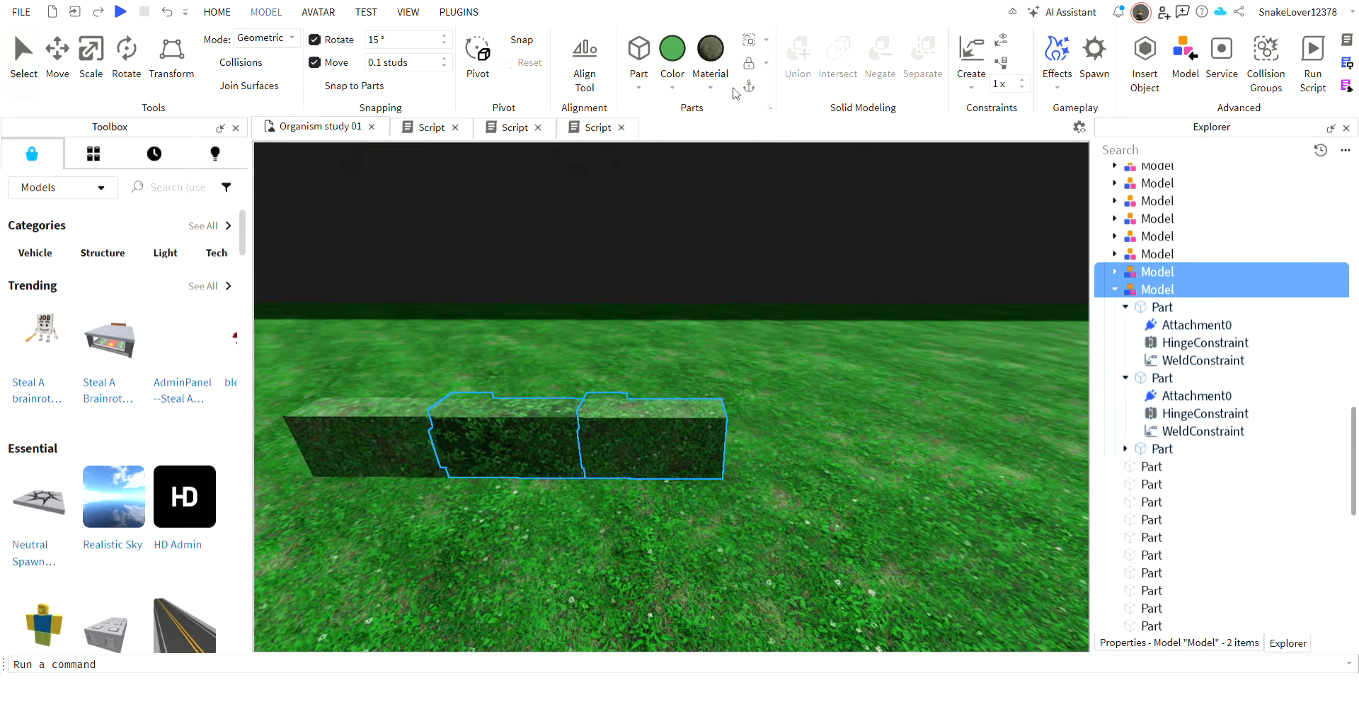
click(754, 41)
click(217, 13)
click(765, 51)
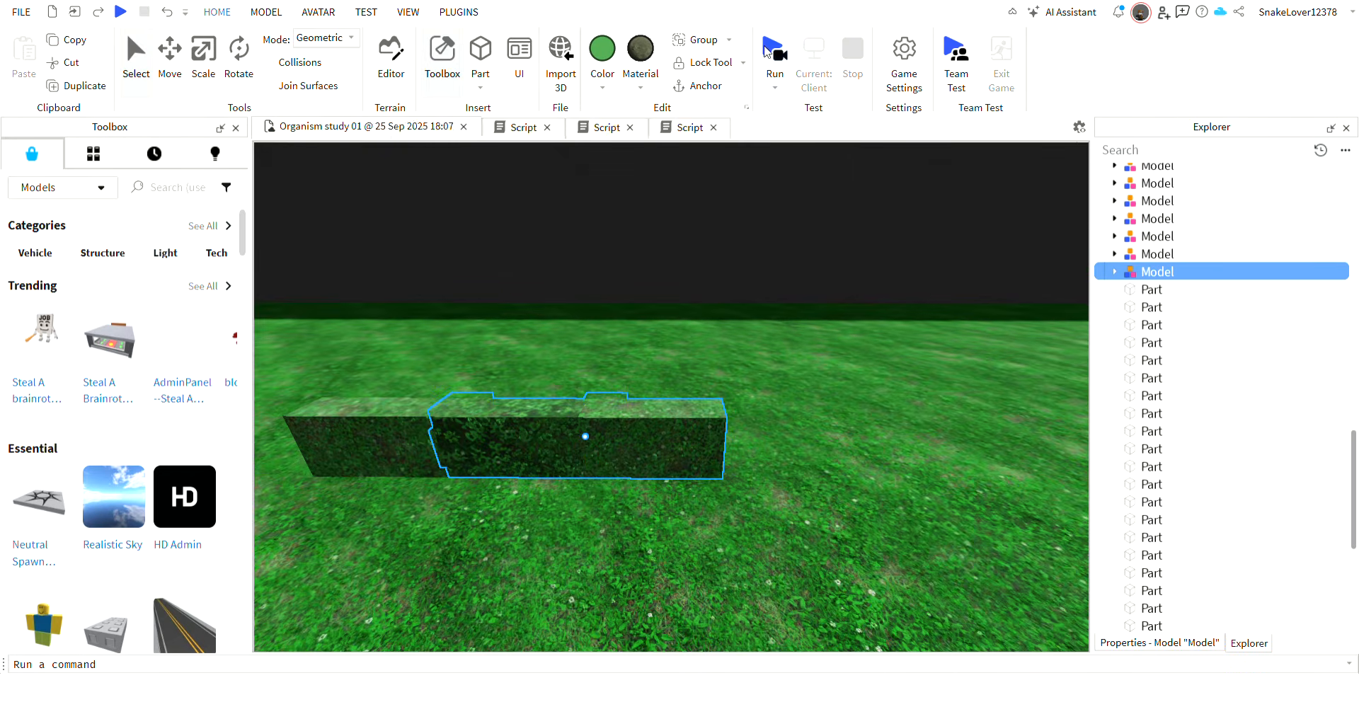
Lift the grouped segments high above the ground in the running simulation and observe how they behave.
click(641, 464)
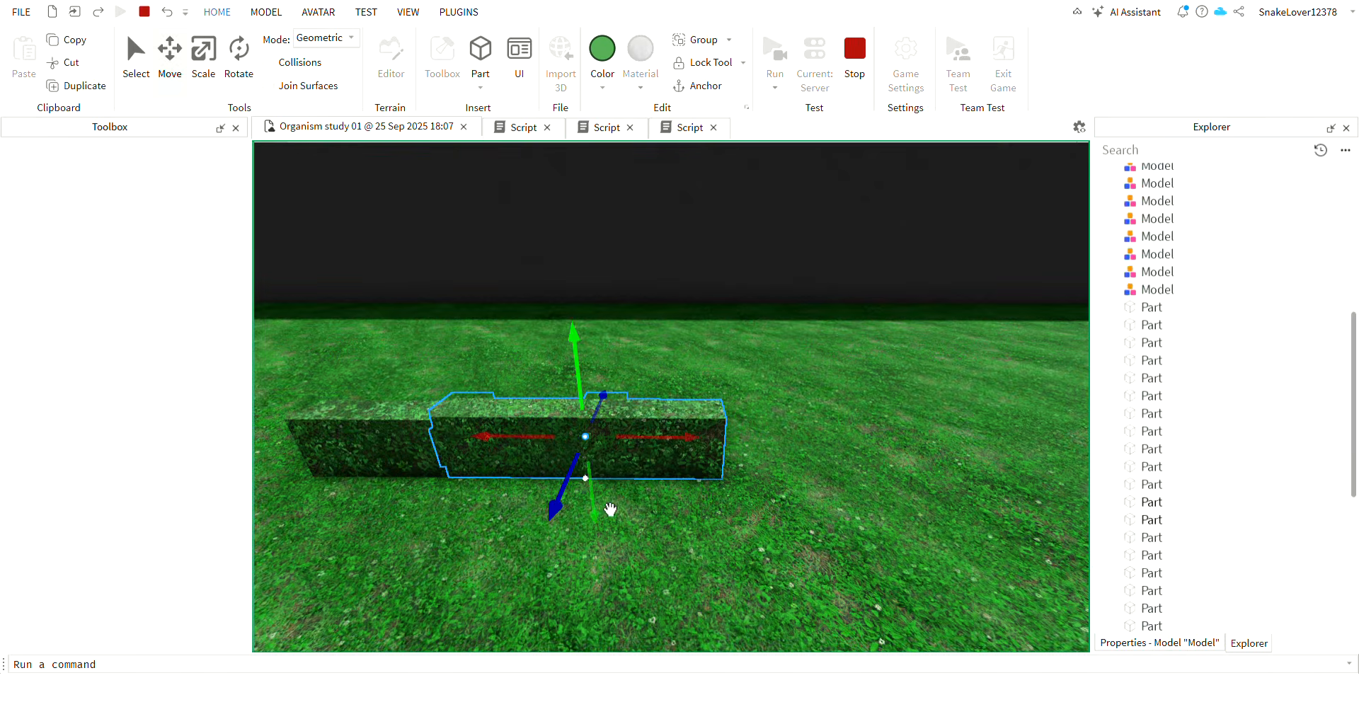
key(s)
drag(615, 499, 593, 173)
right_drag(720, 368, 701, 319)
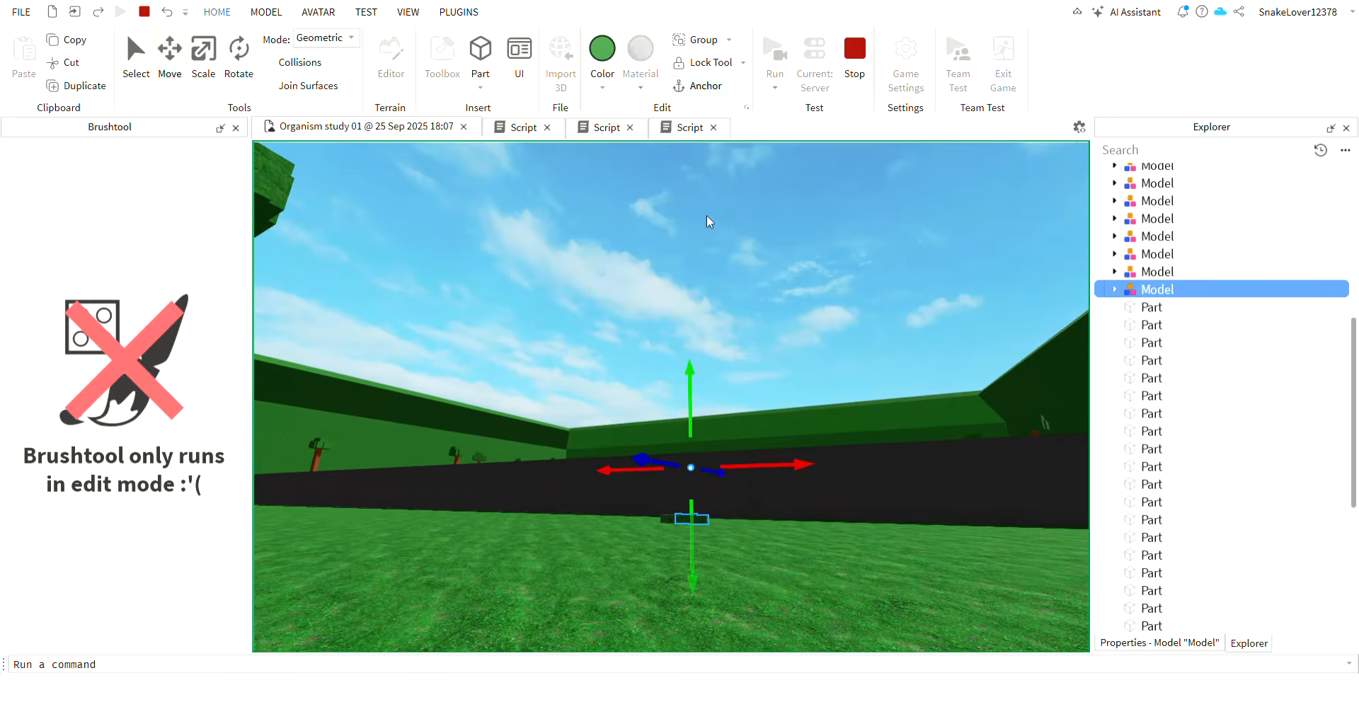
drag(694, 572, 690, 269)
right_drag(722, 283, 739, 75)
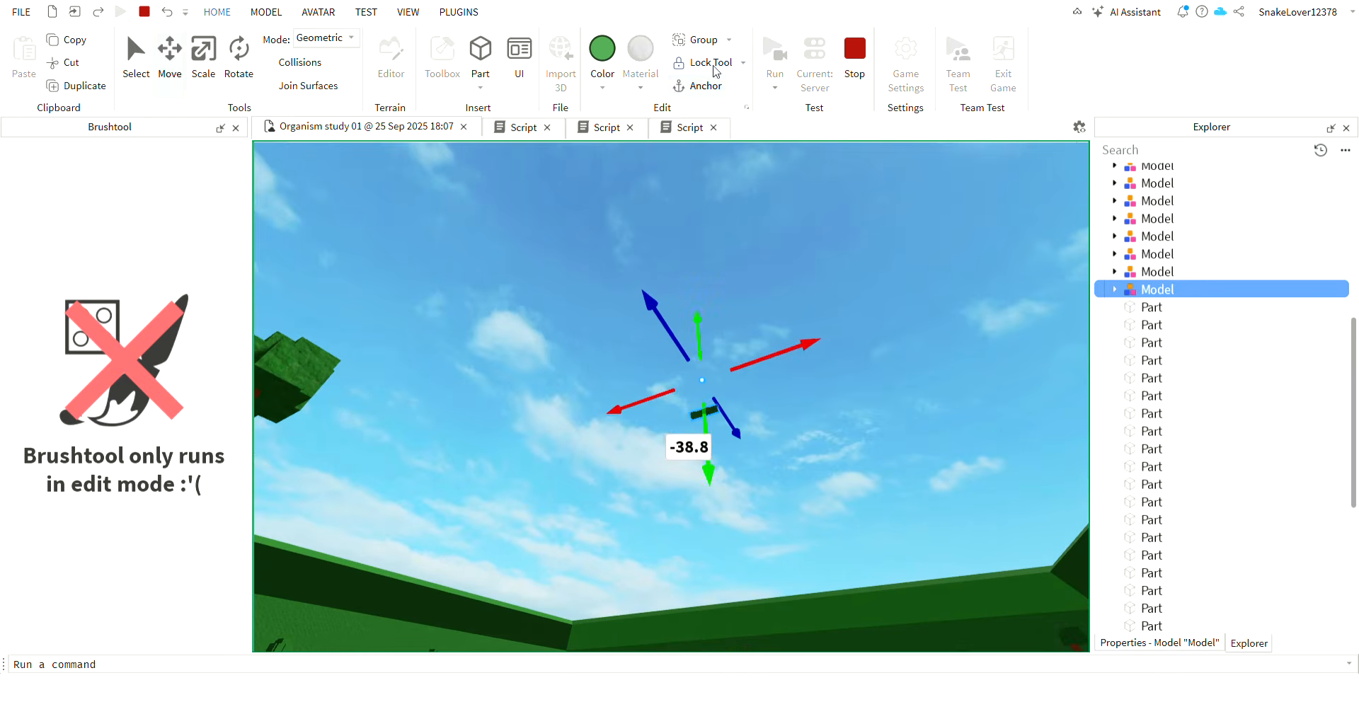
click(789, 290)
right_drag(789, 291, 786, 304)
click(710, 296)
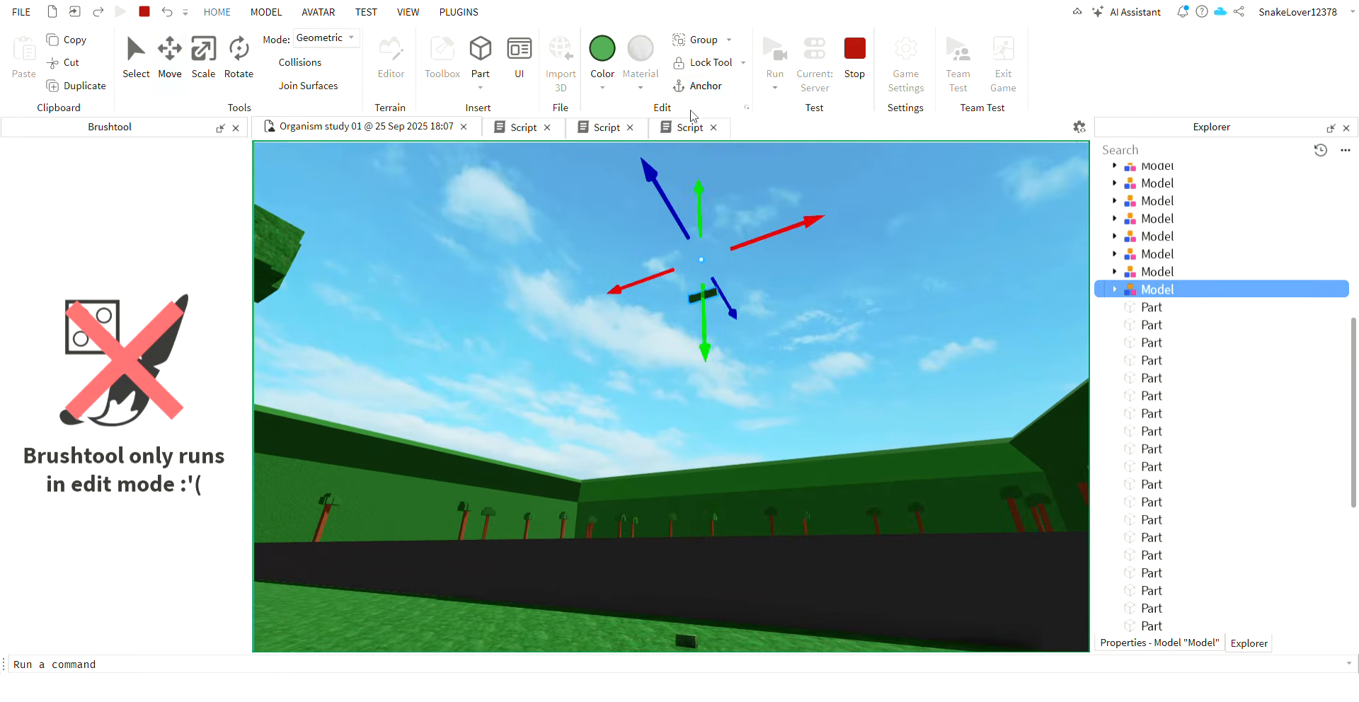
click(776, 184)
right_drag(777, 184, 800, 246)
key(w)
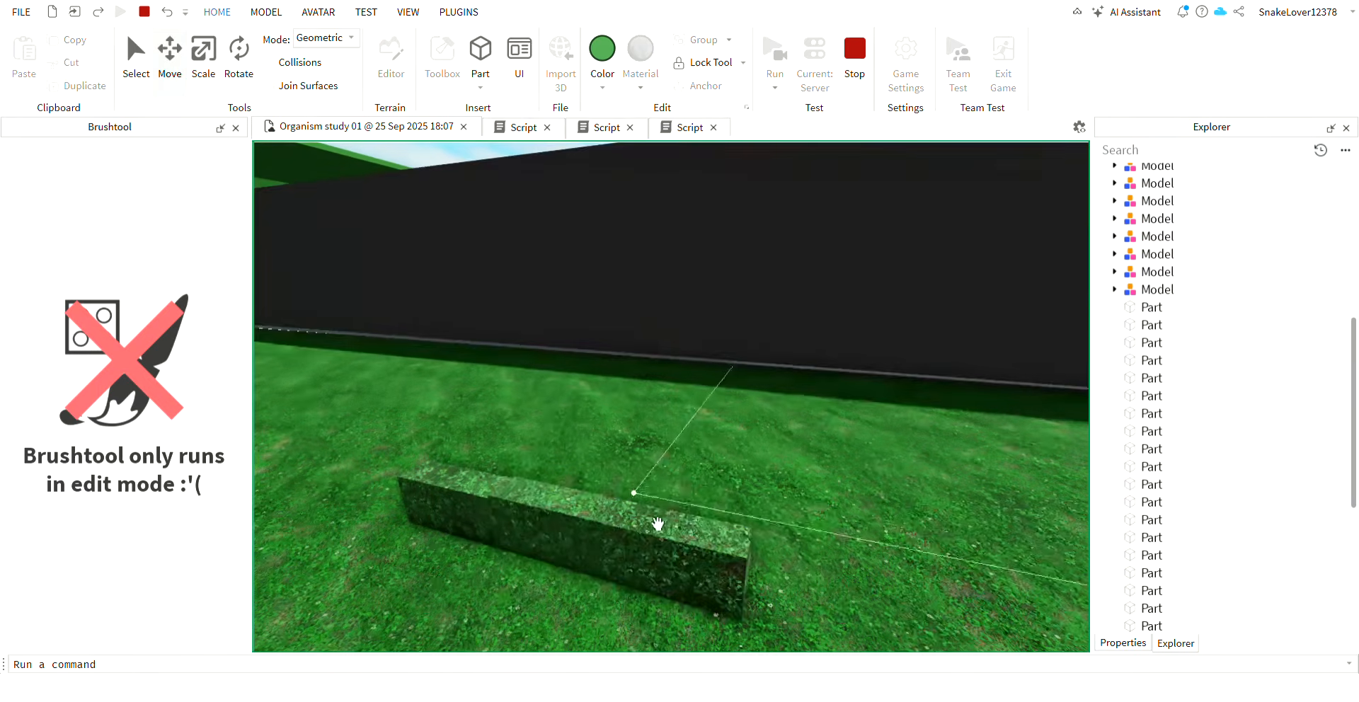
Raise the grouped model into the sky again, toggle its anchoring and deselect it for another drop test.
mouse_move(656, 522)
mouse_down()
mouse_move(623, 533)
mouse_move(652, 513)
mouse_up()
right_drag(652, 512, 626, 453)
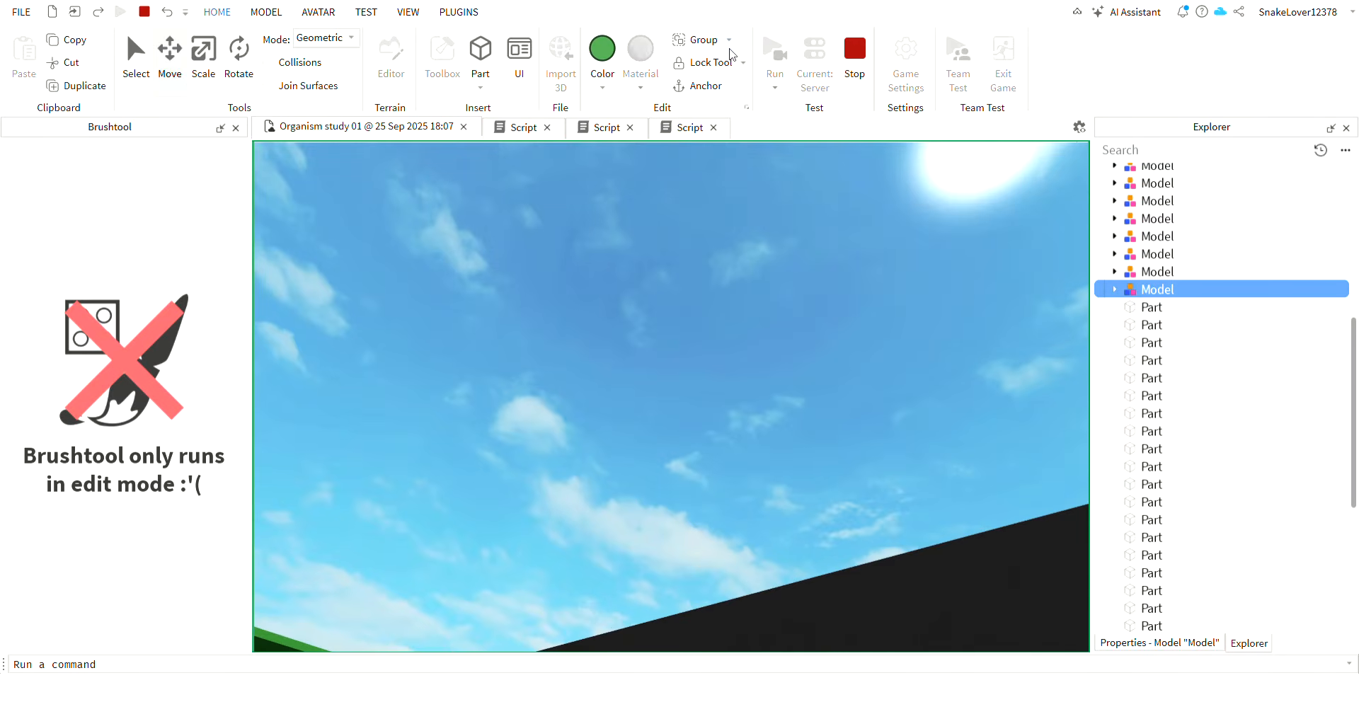
right_drag(693, 354, 661, 328)
key(s)
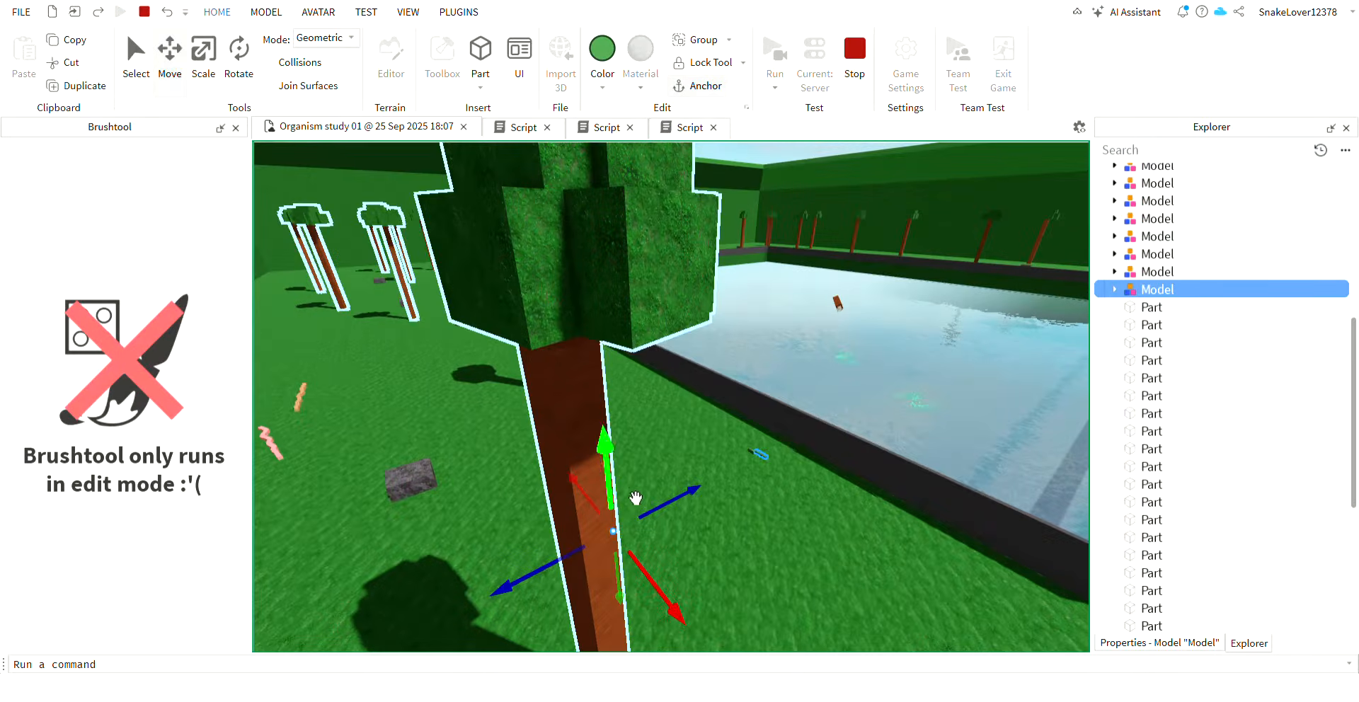
drag(607, 464, 601, 421)
right_drag(606, 457, 601, 422)
drag(601, 422, 619, 301)
right_drag(601, 421, 619, 301)
click(718, 90)
click(802, 279)
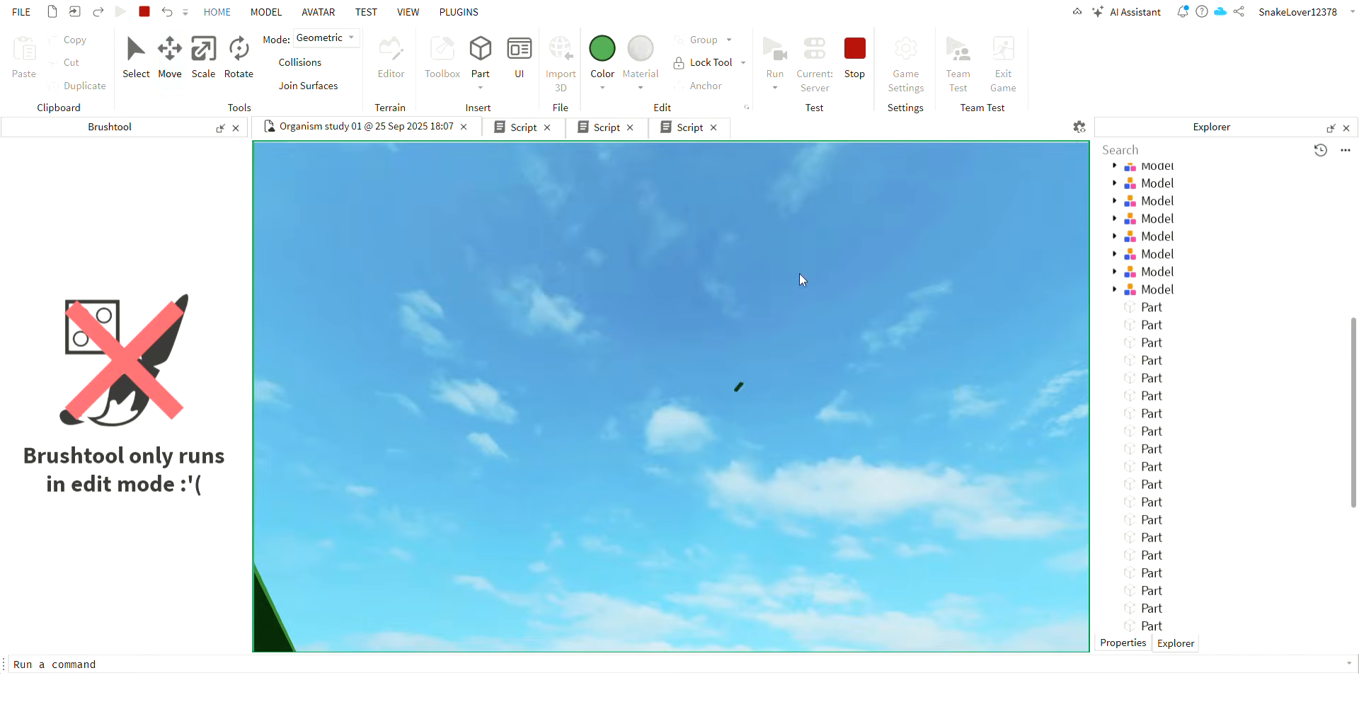
Bring the grouped model into close view above the pool edge and toggle its anchoring.
right_drag(801, 279, 828, 315)
key(d)
drag(755, 319, 634, 318)
key(r)
key(d)
click(715, 87)
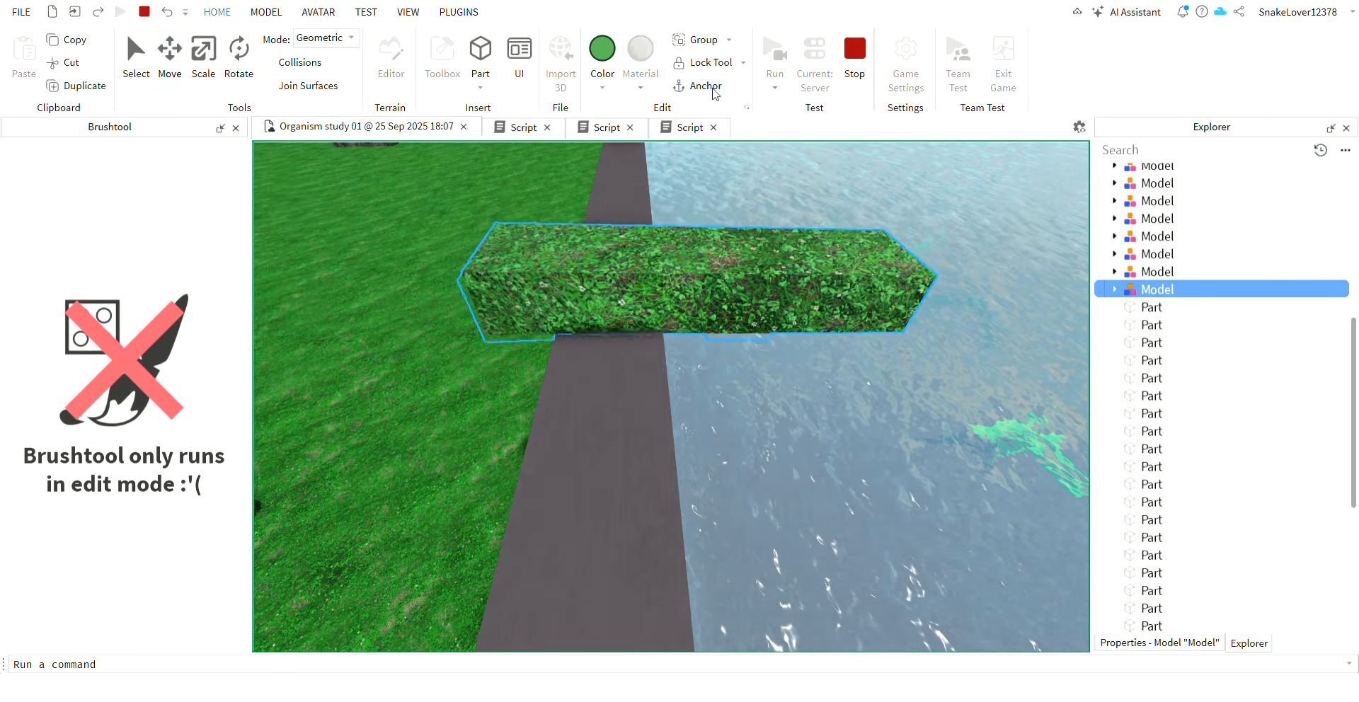
Stop the running simulation and return to the grouped grass segments in the editor.
right_drag(728, 391, 729, 390)
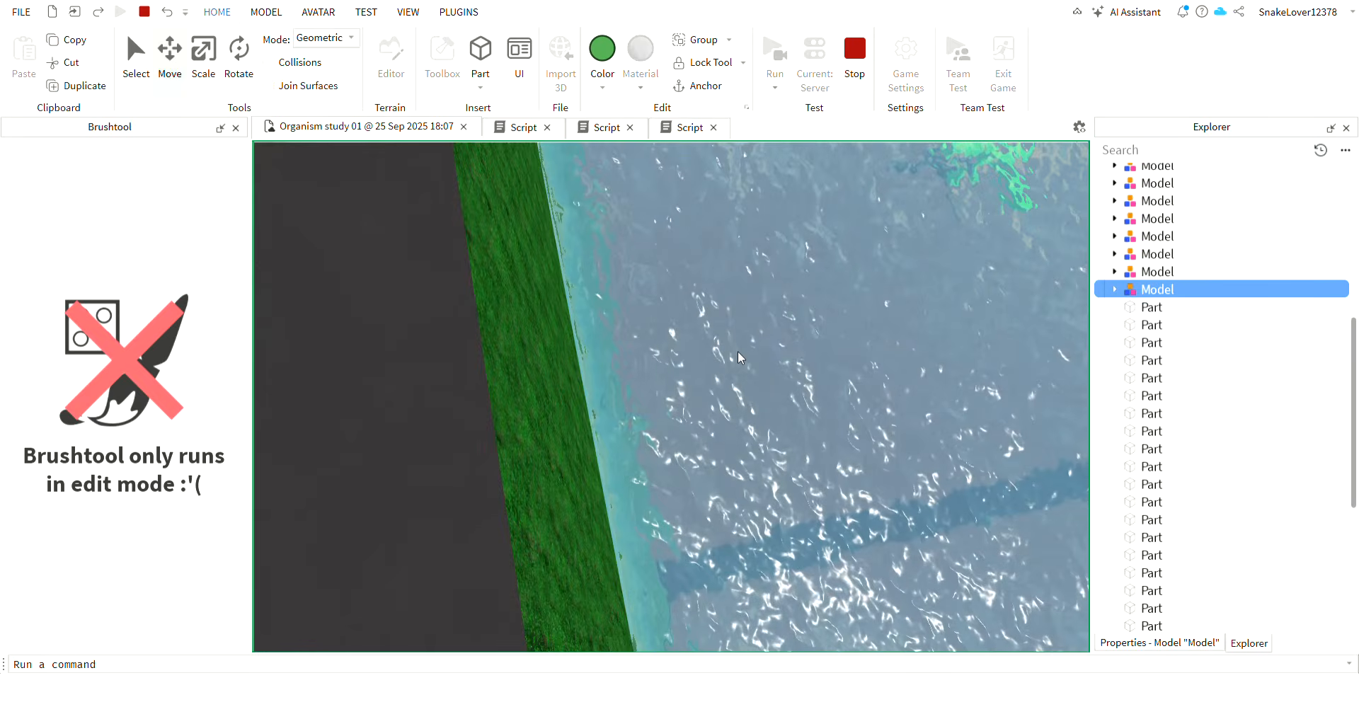
click(839, 74)
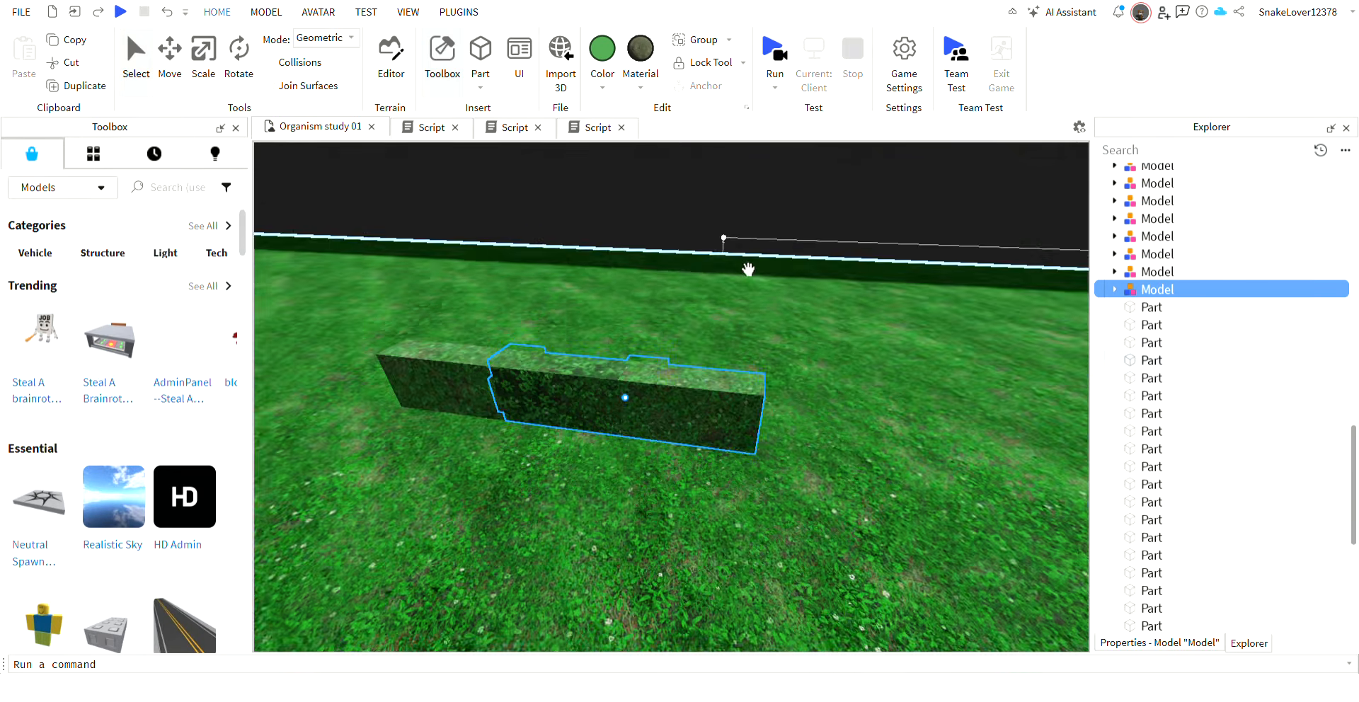
key(w)
right_drag(748, 270, 748, 269)
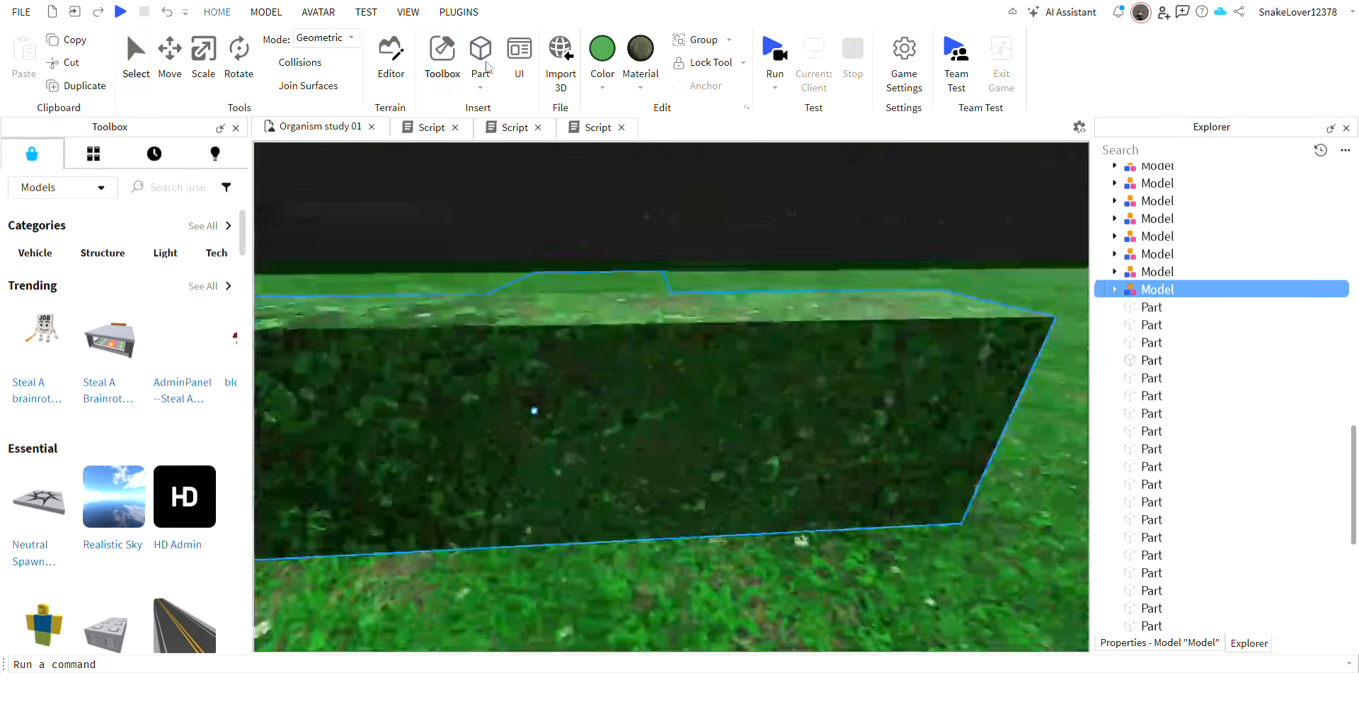
Delete the weld constraints from both invisible hinge plates at the joint between the two segment models.
drag(577, 412, 576, 412)
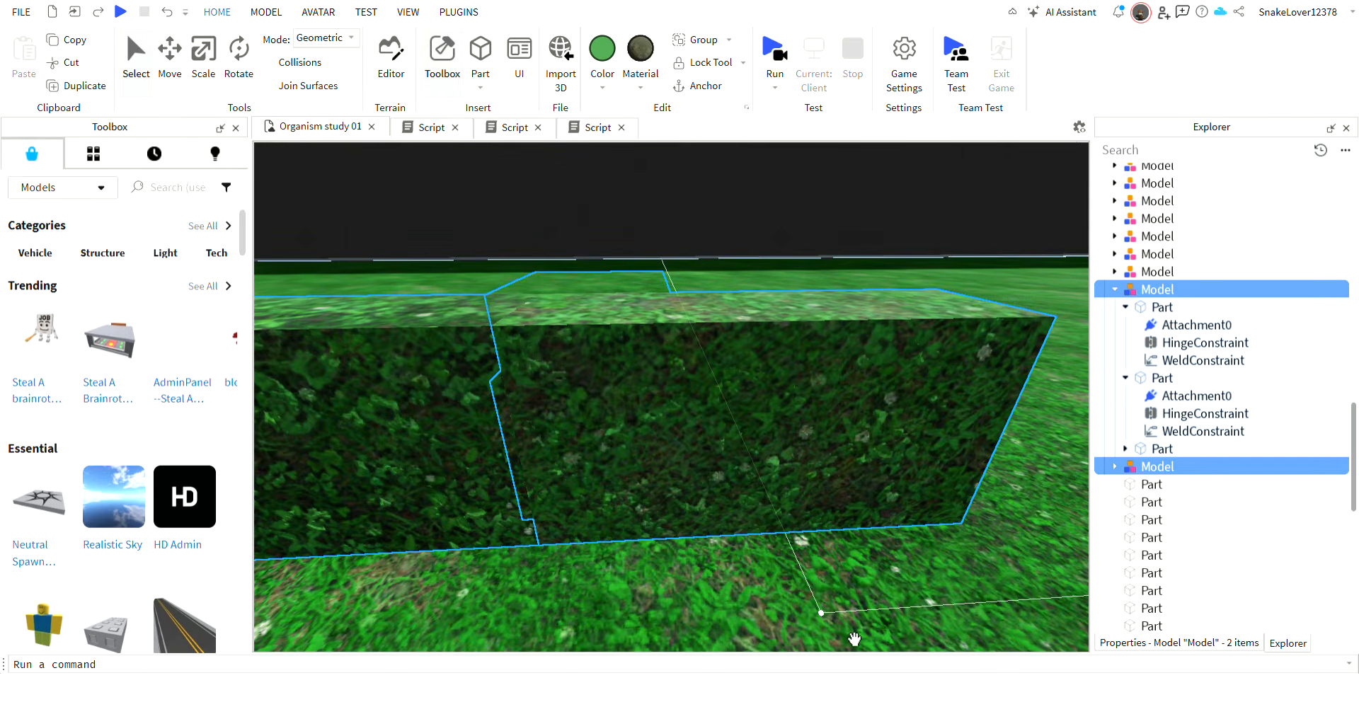
click(695, 477)
click(759, 421)
click(1128, 428)
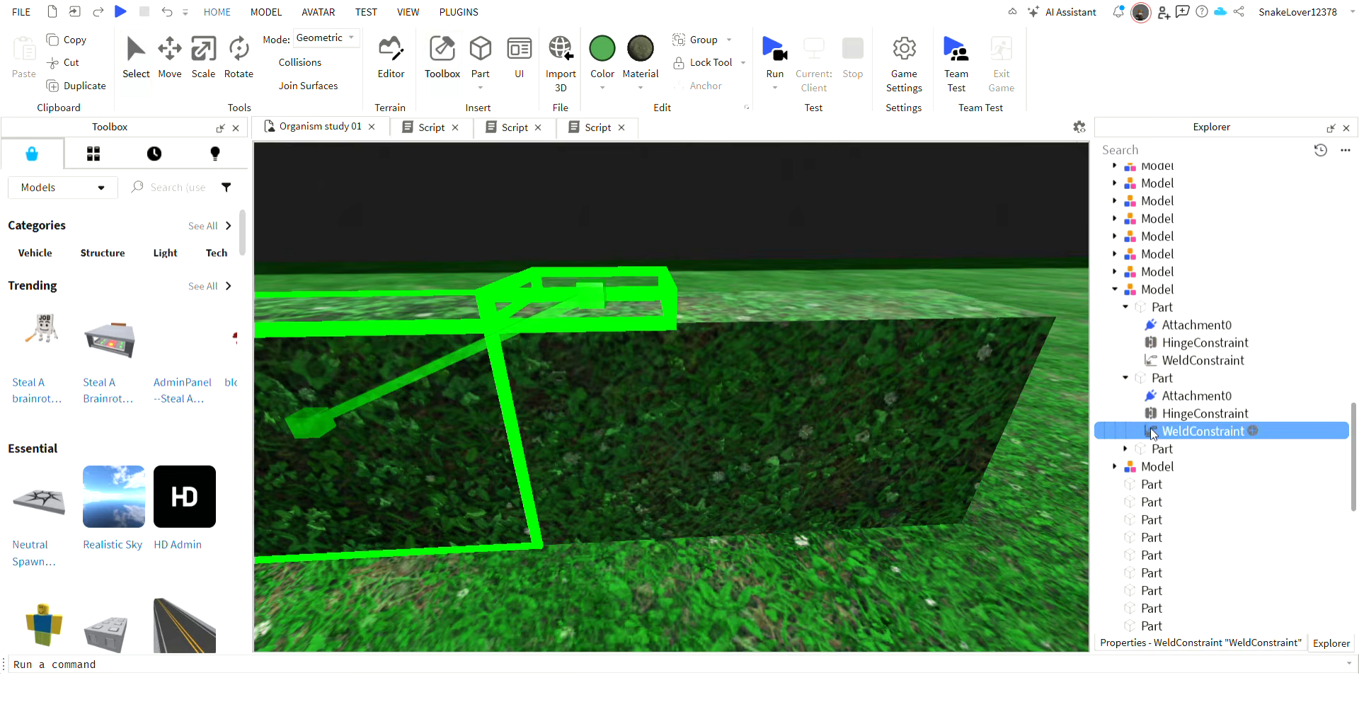
key(Delete)
click(1197, 360)
key(Delete)
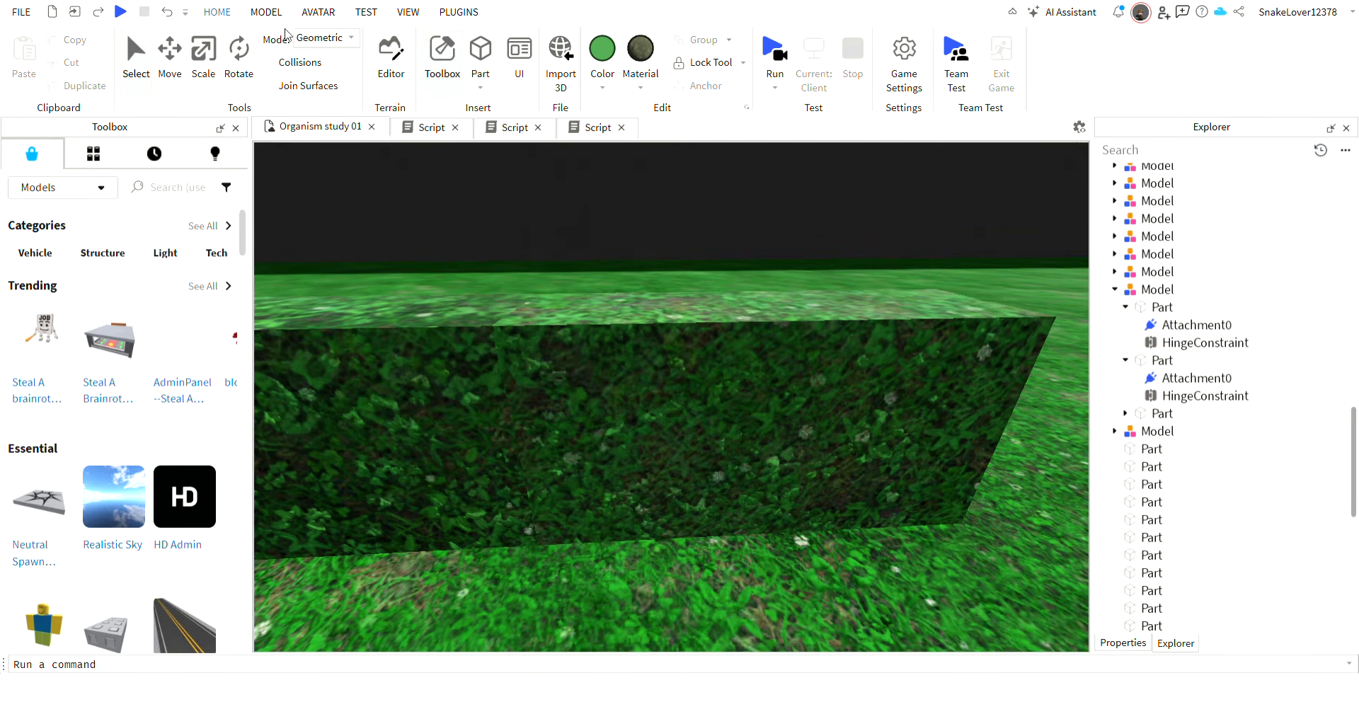
Create a weld constraint between the invisible plate on top of the joint and the untapered segment beside it.
click(266, 12)
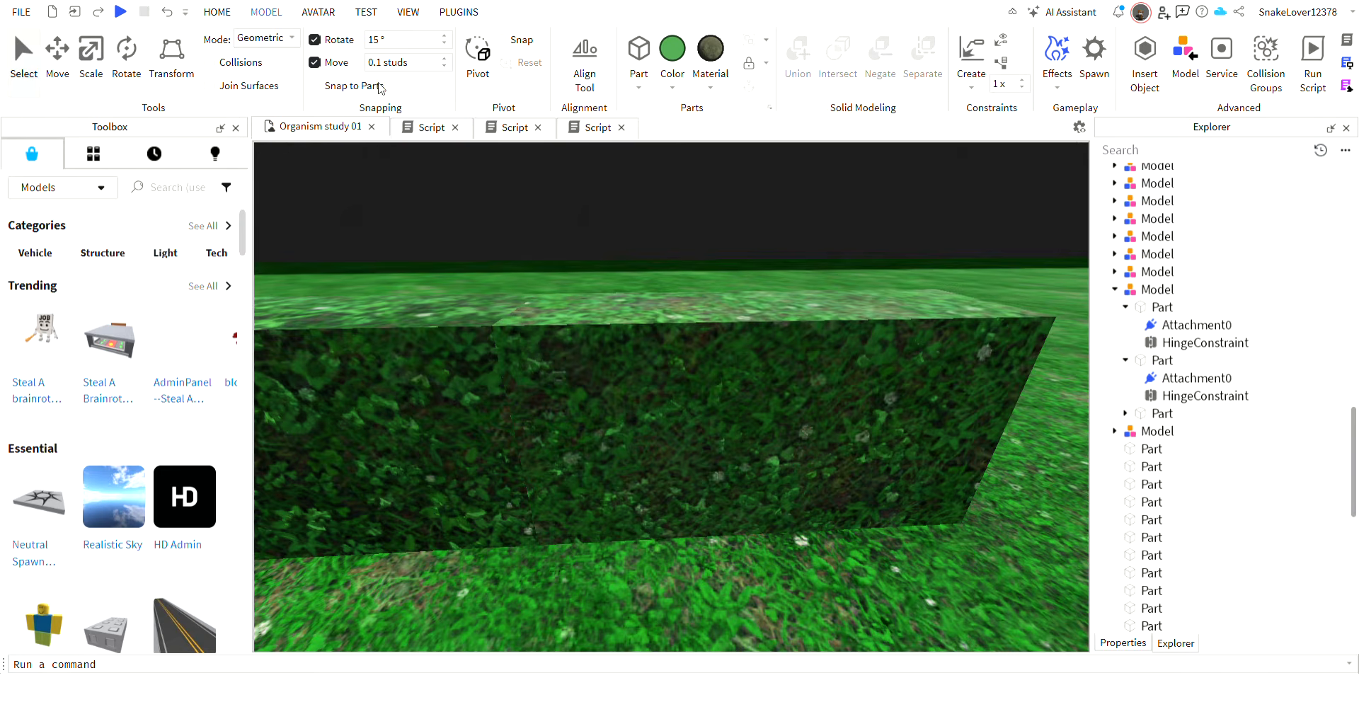
right_drag(625, 452, 625, 452)
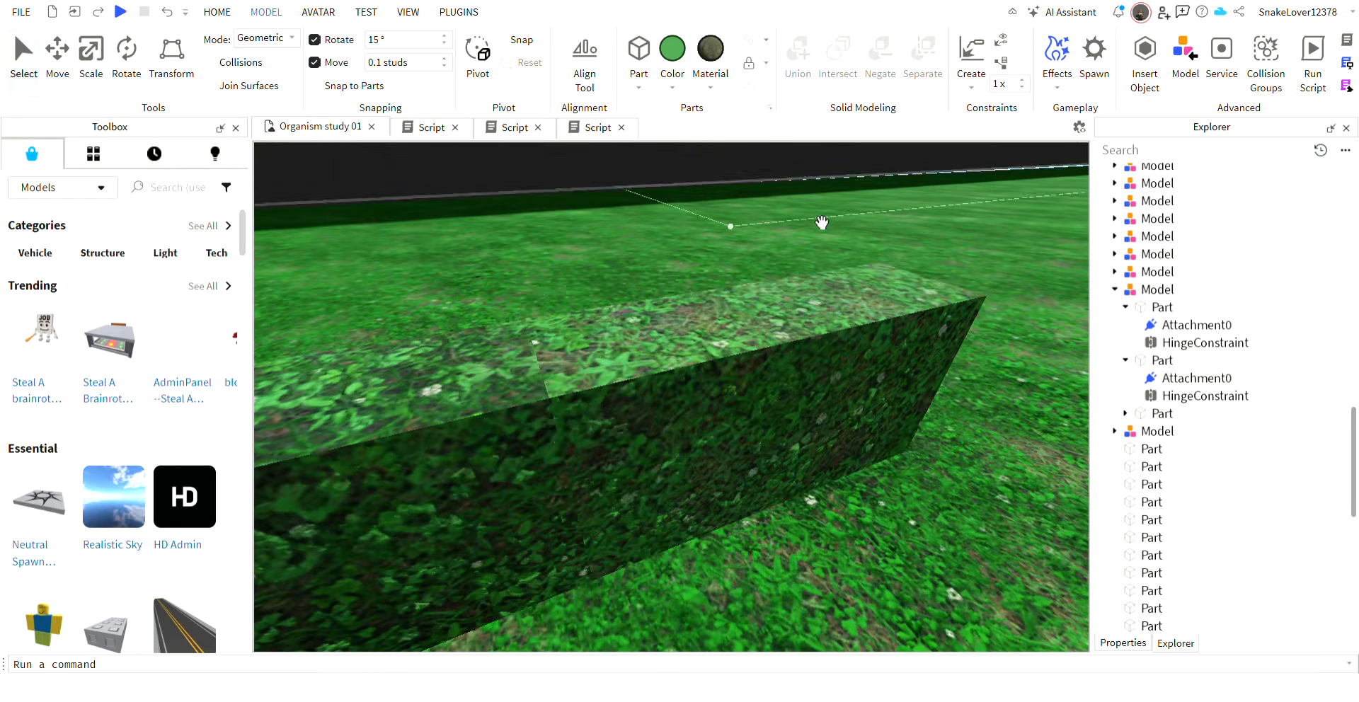
click(628, 368)
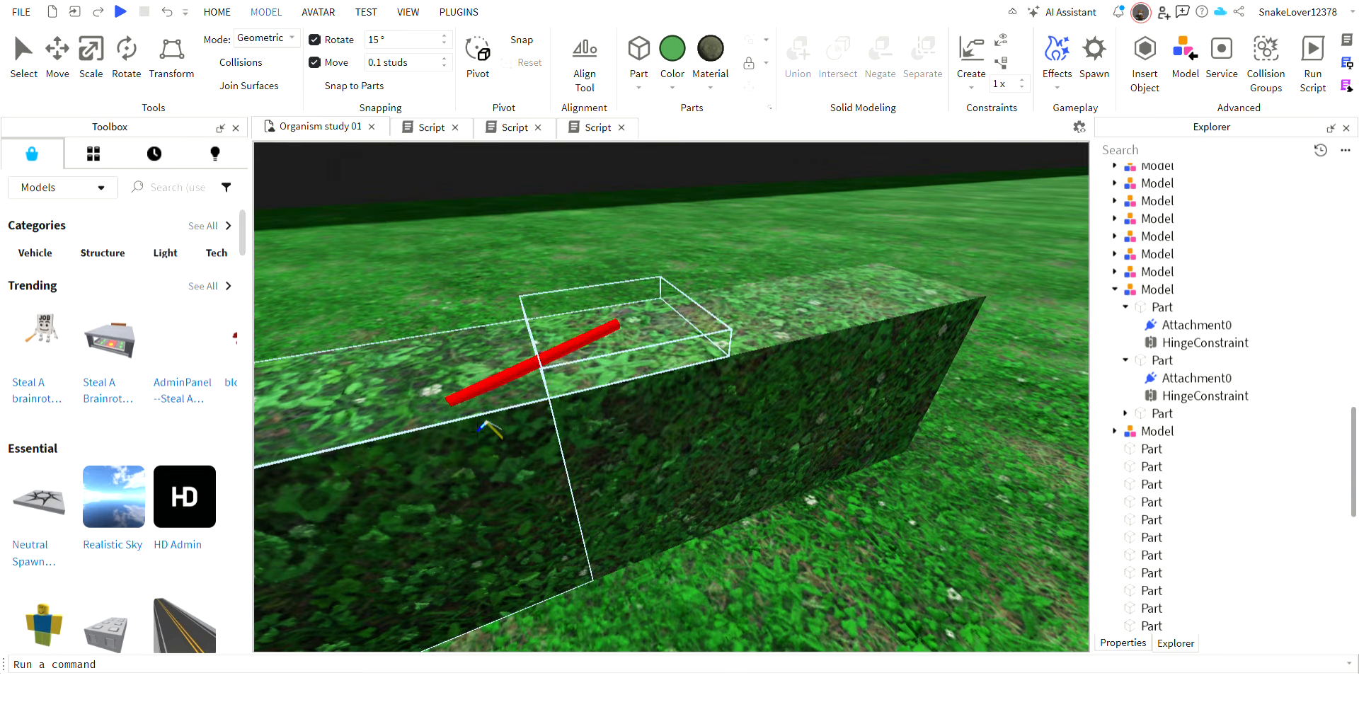
click(455, 470)
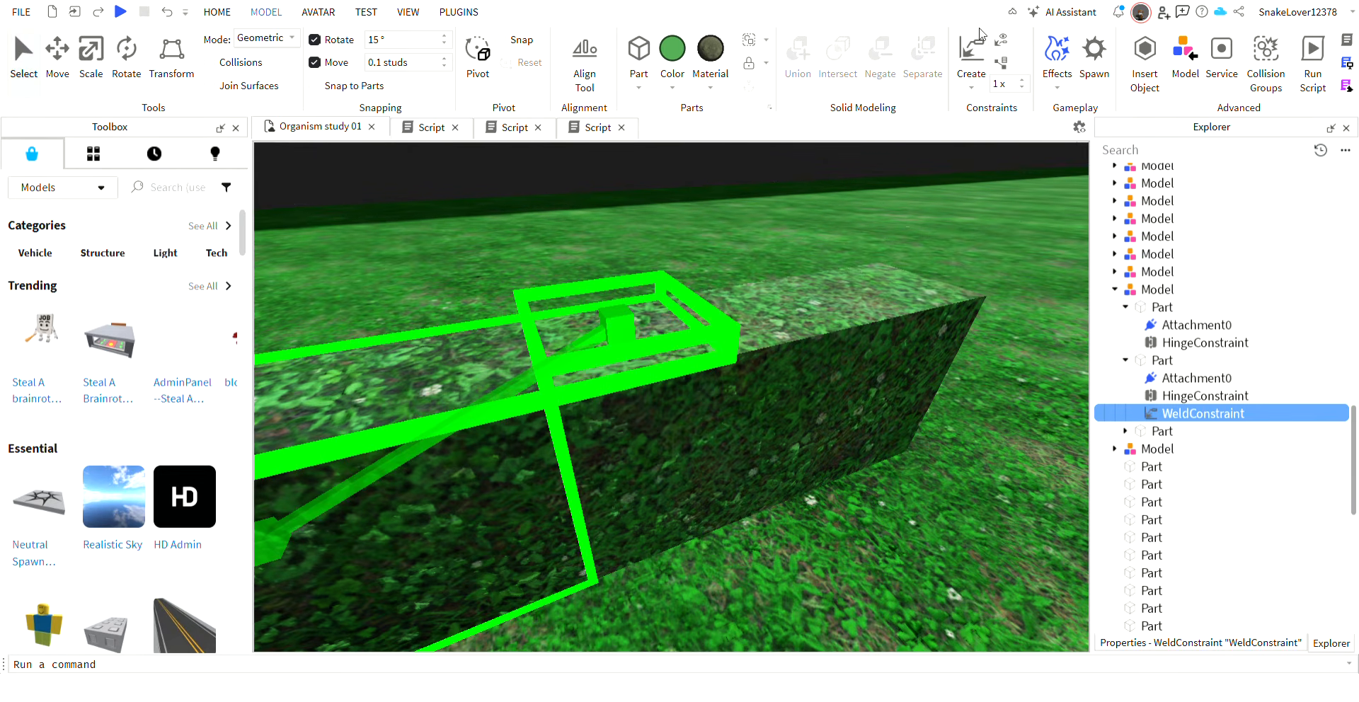
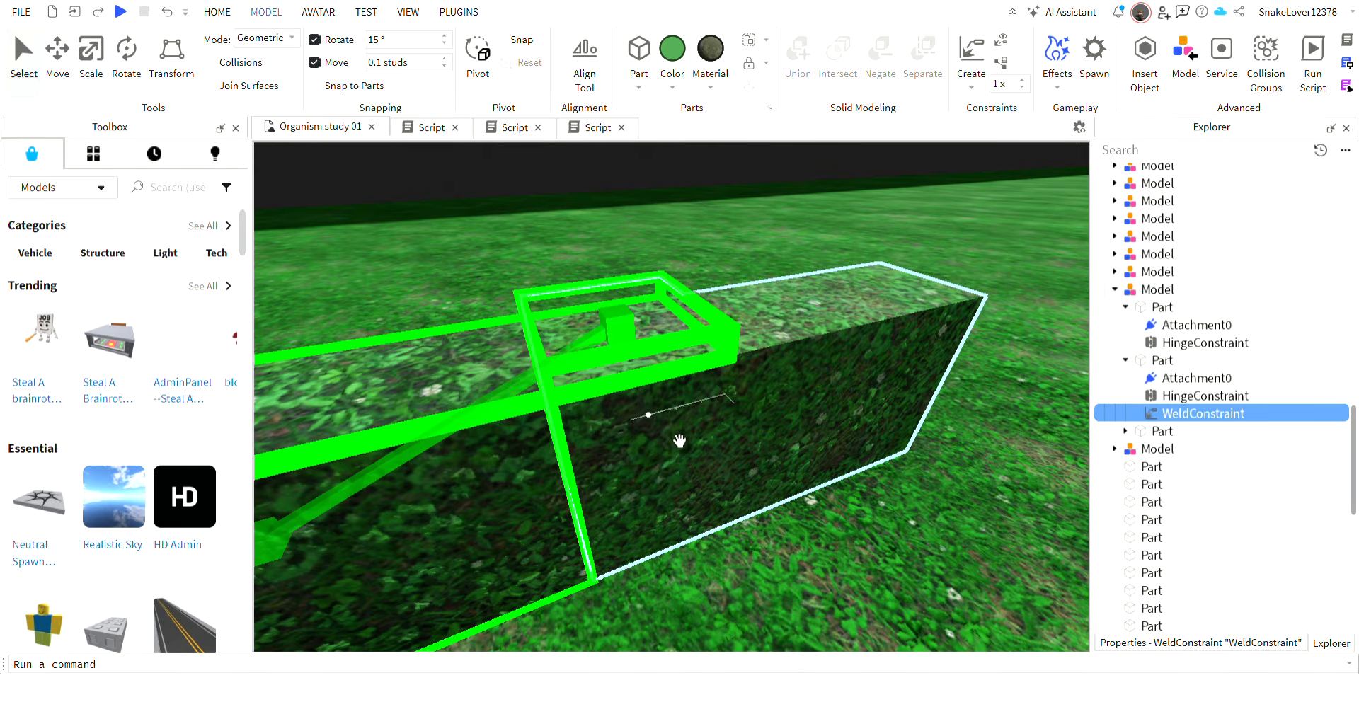
Weld the side hinge plate to the adjoining untapered segment and add a no-collision constraint between the two segments.
click(698, 477)
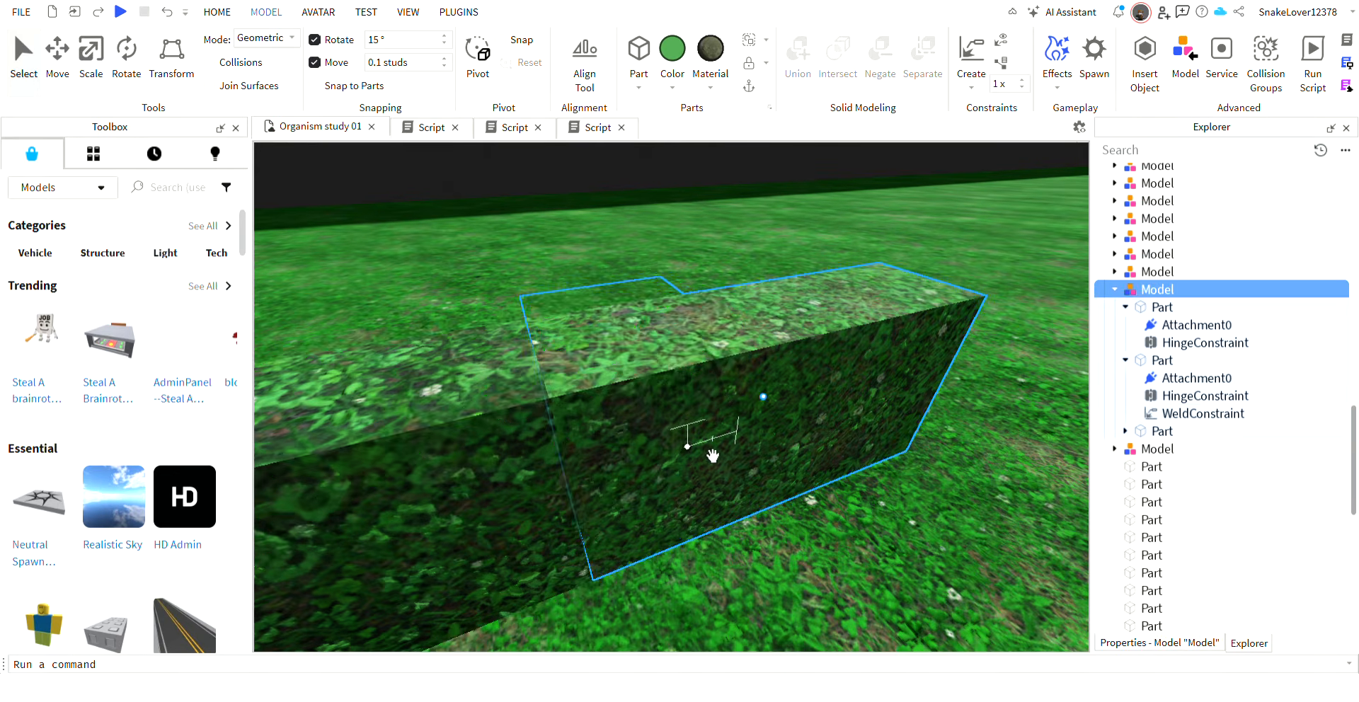
click(1136, 348)
click(1126, 361)
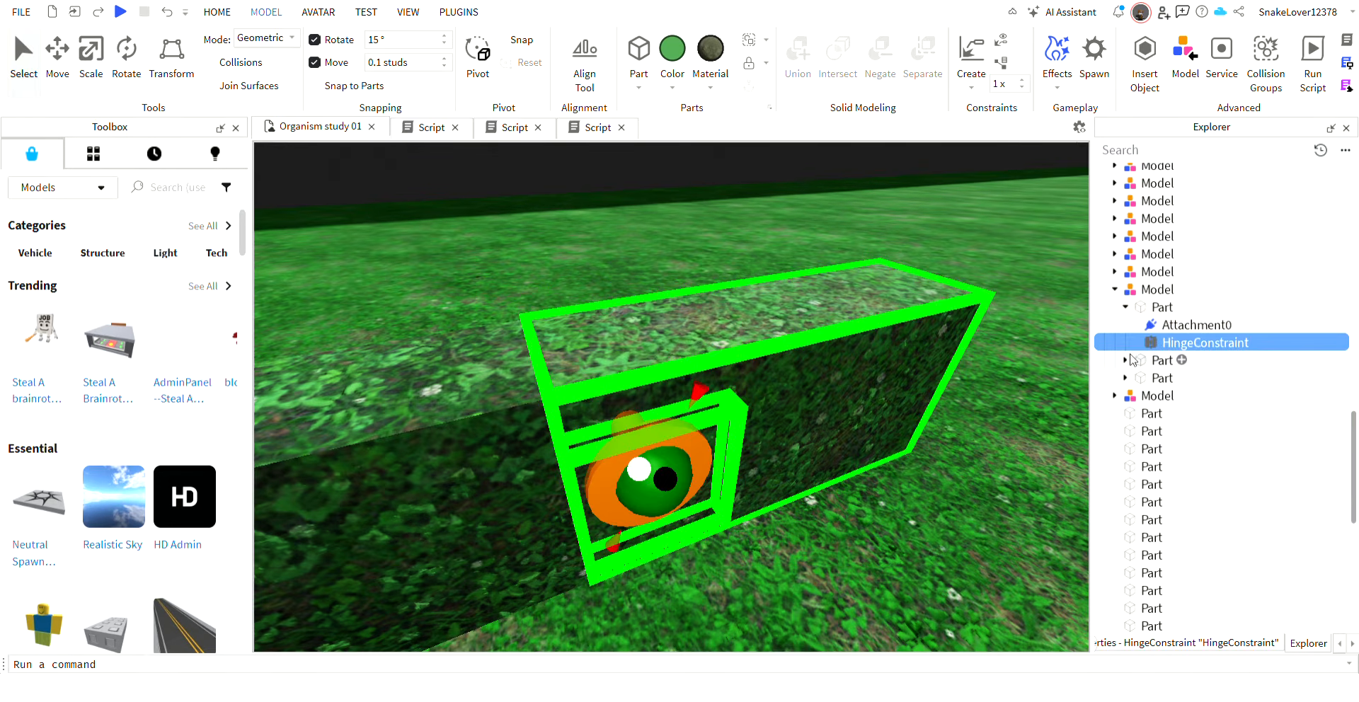
key(Down)
key(Down)
click(1158, 309)
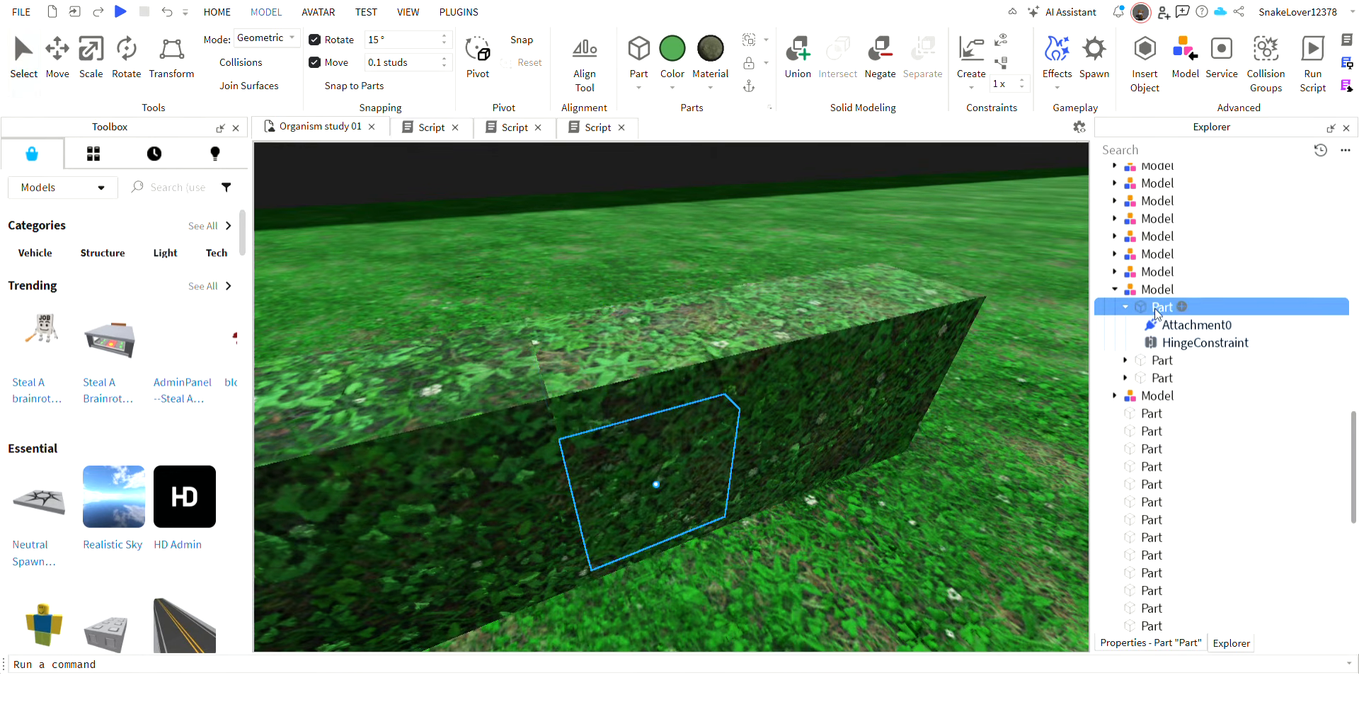
click(525, 566)
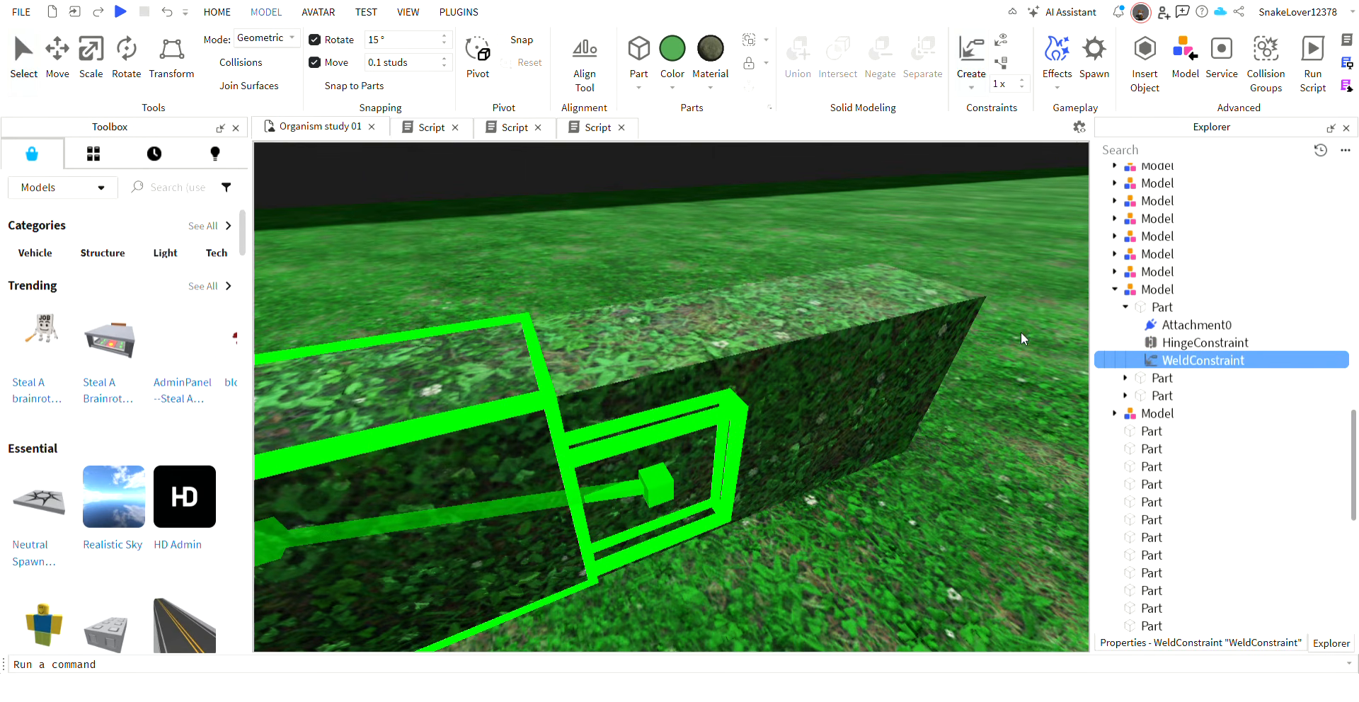
click(482, 500)
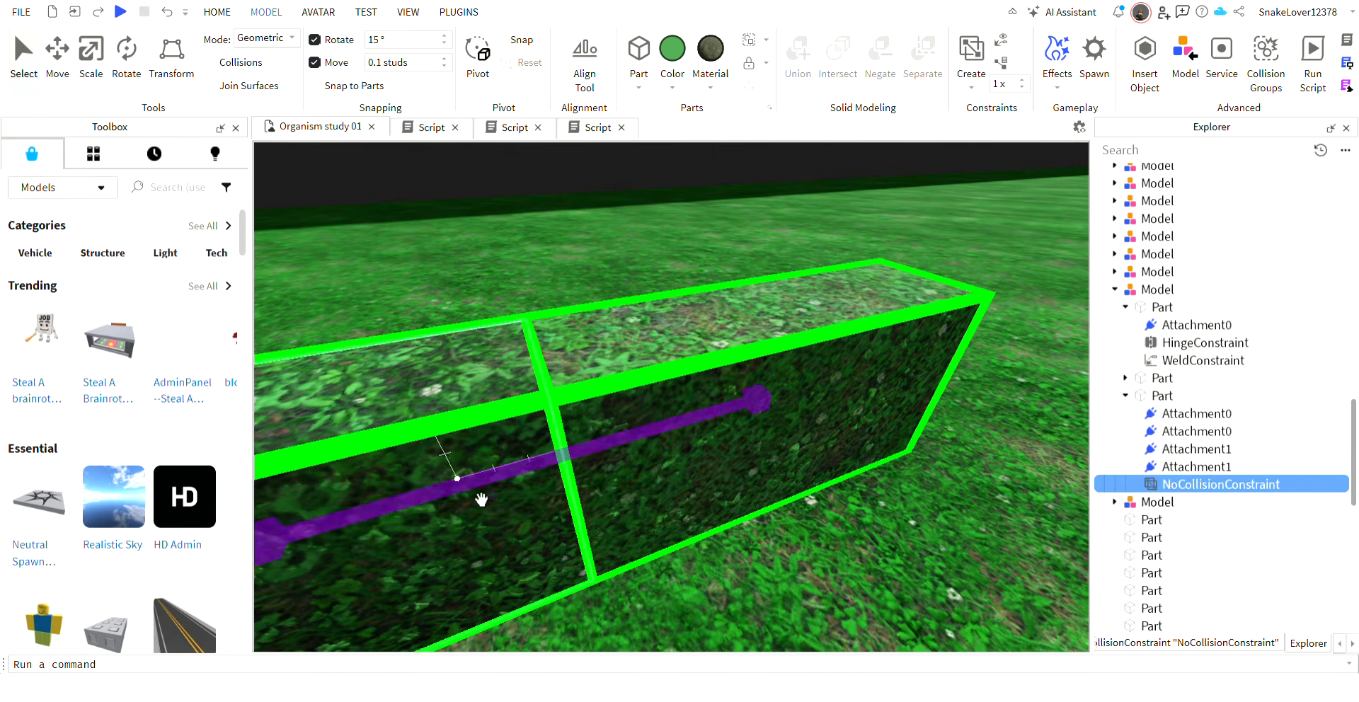
Group the two connected segment models into a single model.
click(217, 12)
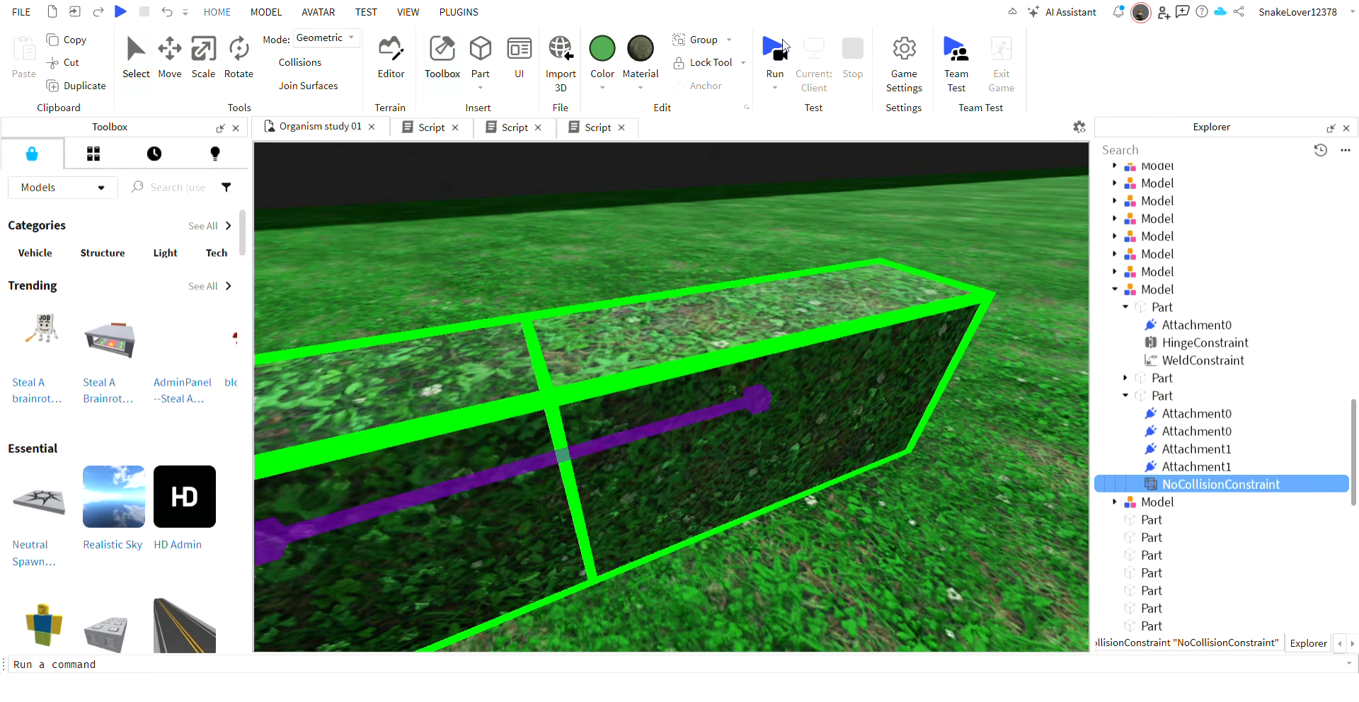
click(829, 407)
ctrl+click(499, 482)
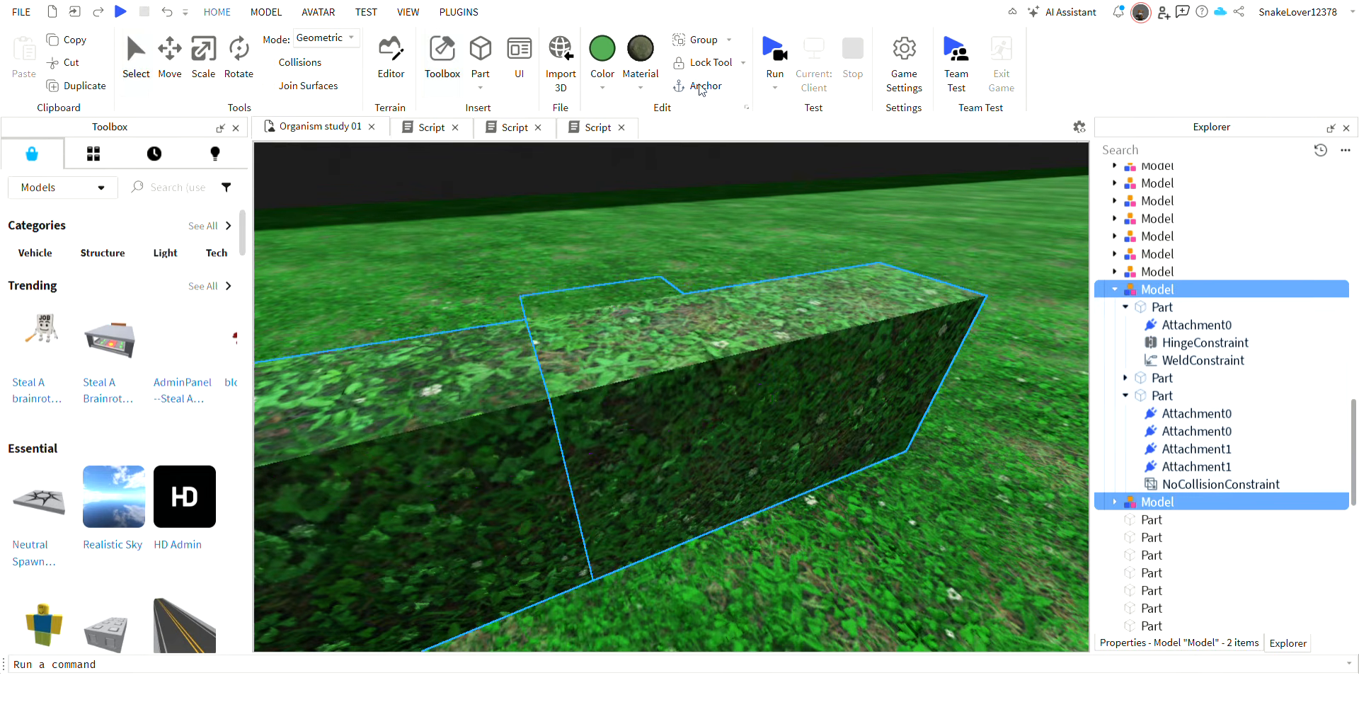
click(715, 43)
Run the simulation and move the anchored segment model to a position above the pool edge.
click(778, 46)
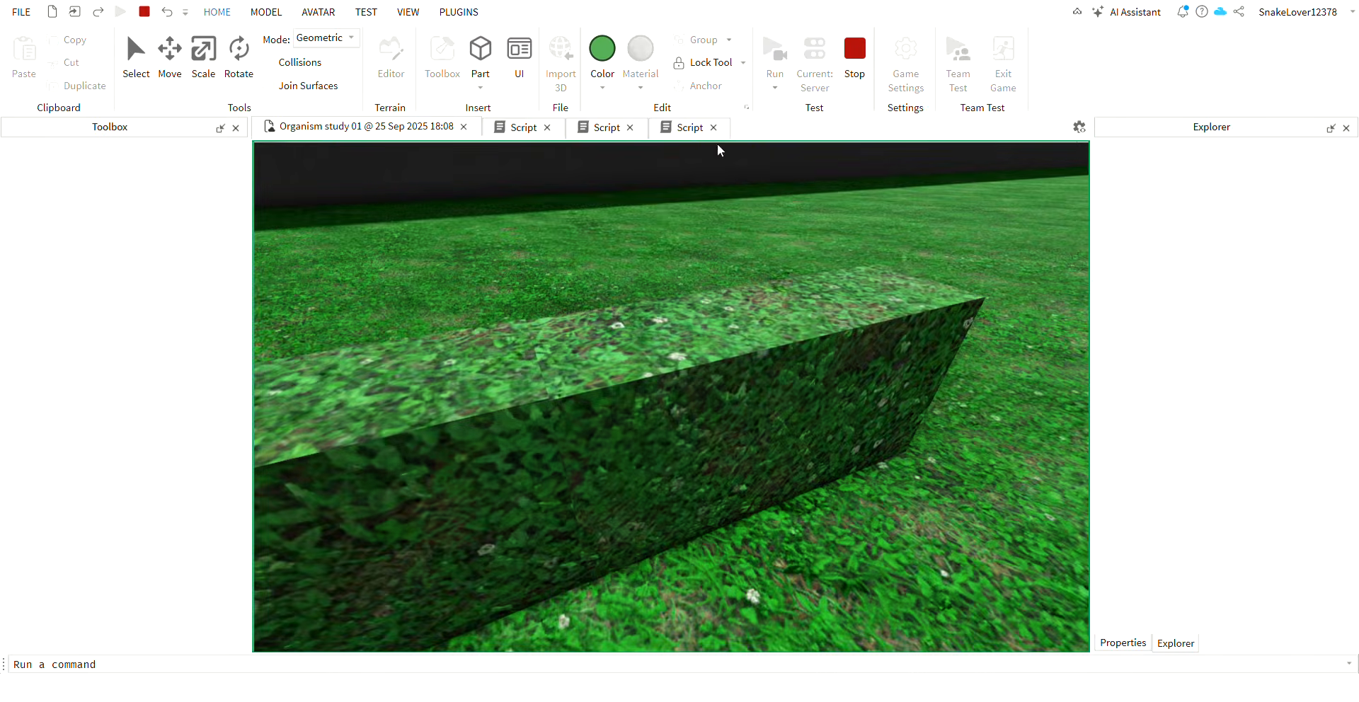
click(616, 388)
click(713, 87)
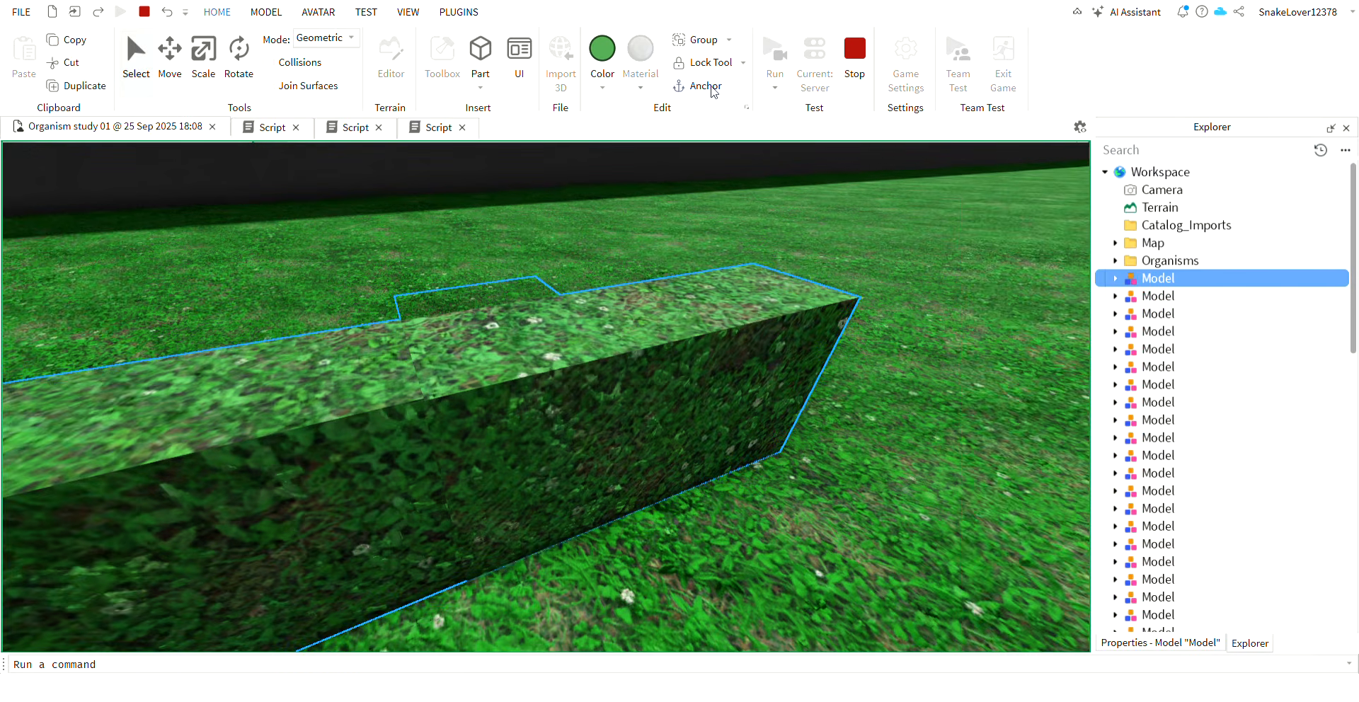
drag(556, 387, 606, 455)
key(ctrl+2)
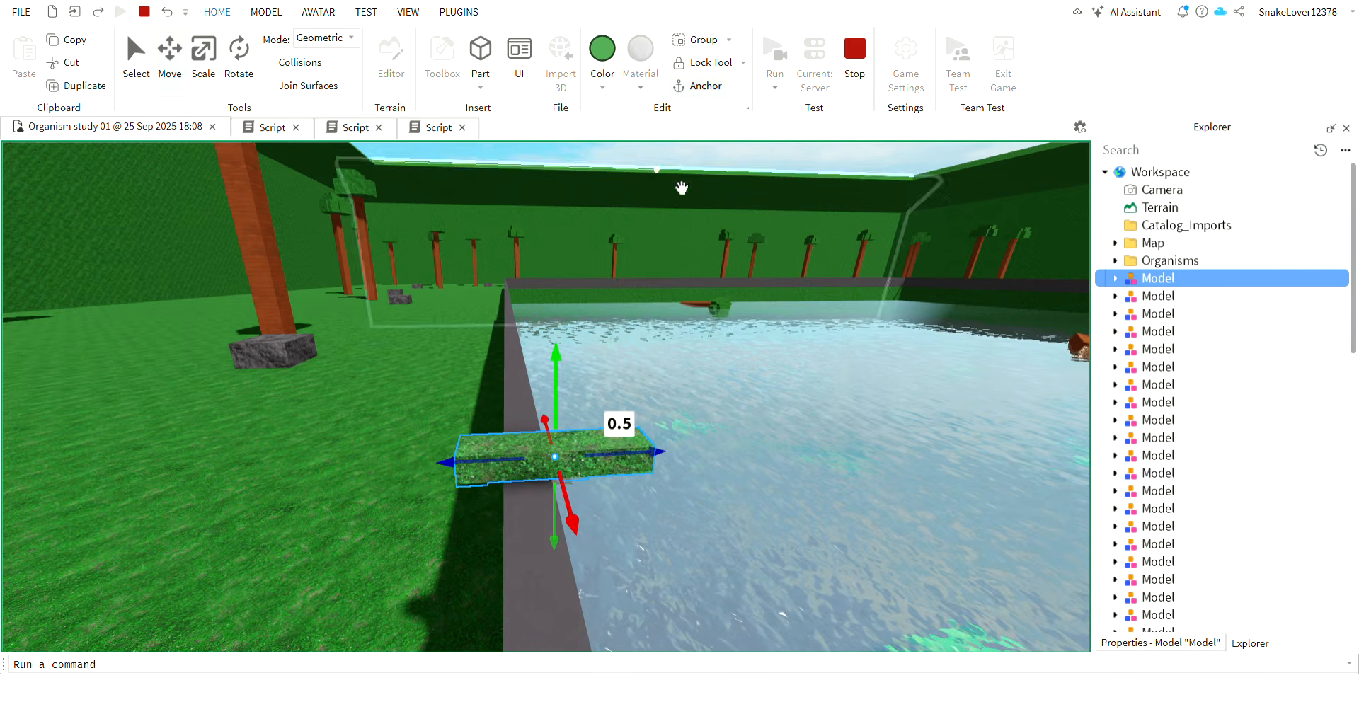
Unanchor the model and pull it through the pool water to test its joint, ending the simulation.
click(691, 90)
key(w)
right_drag(657, 307, 677, 510)
key(s)
key(w)
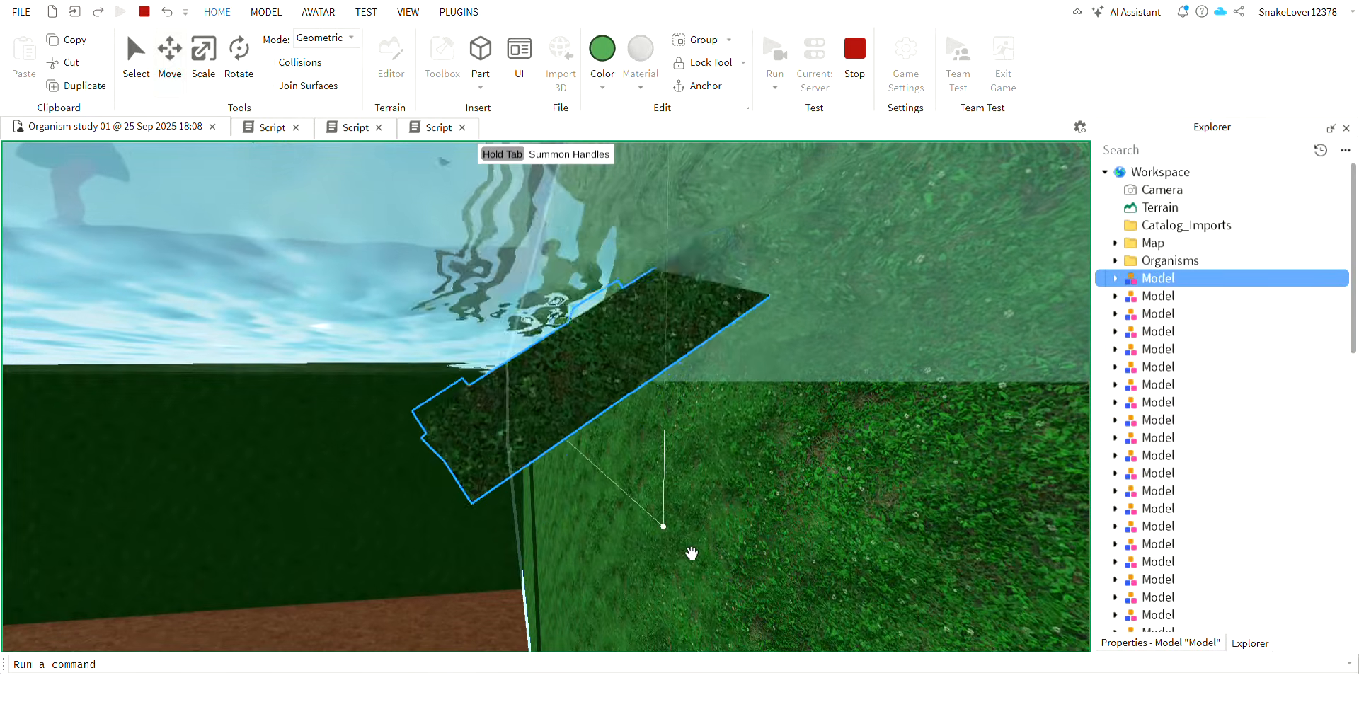
right_drag(553, 495, 565, 485)
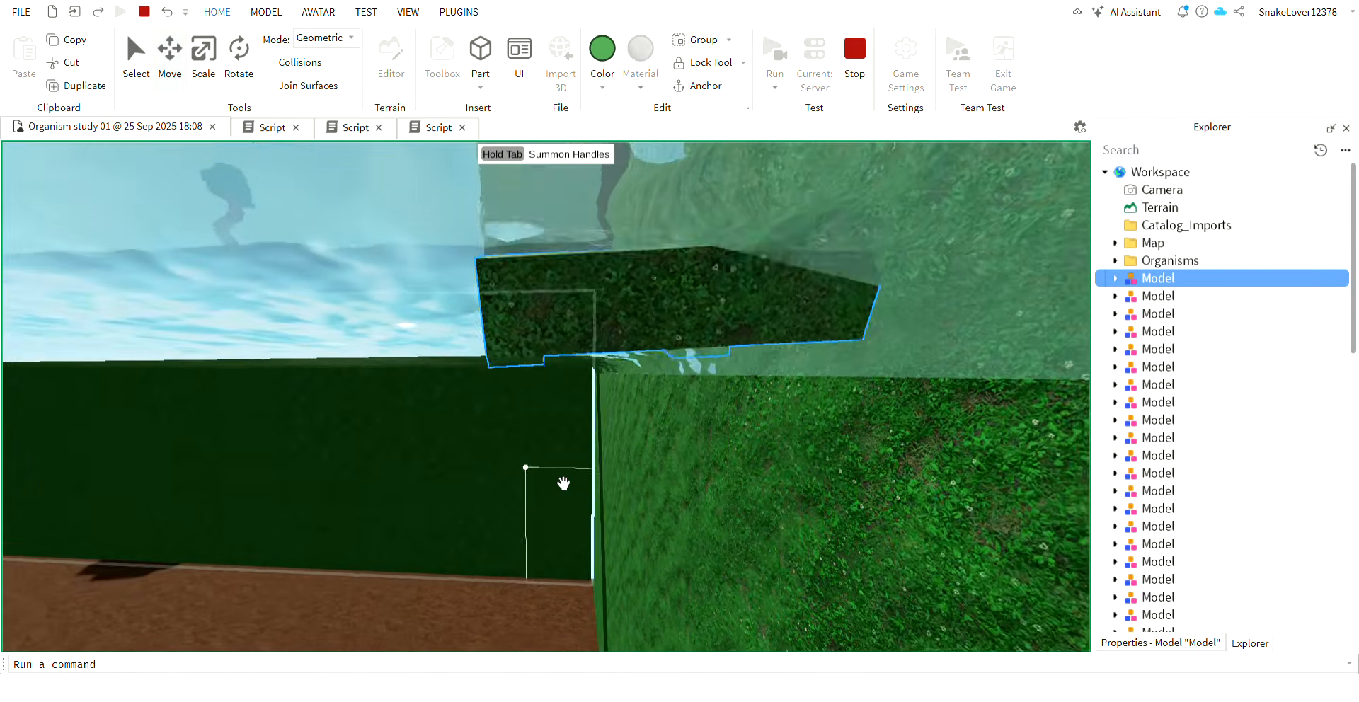
click(847, 75)
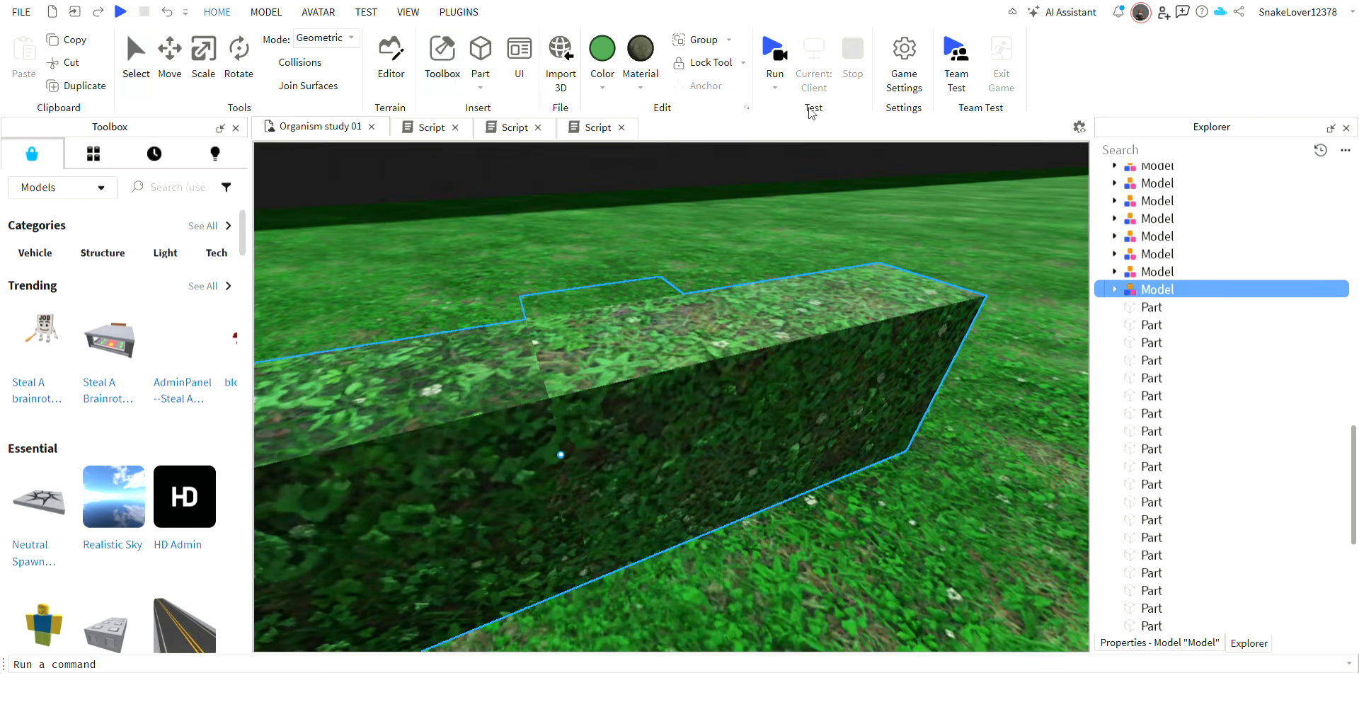
Delete the grouped two-segment model.
right_drag(911, 363, 914, 365)
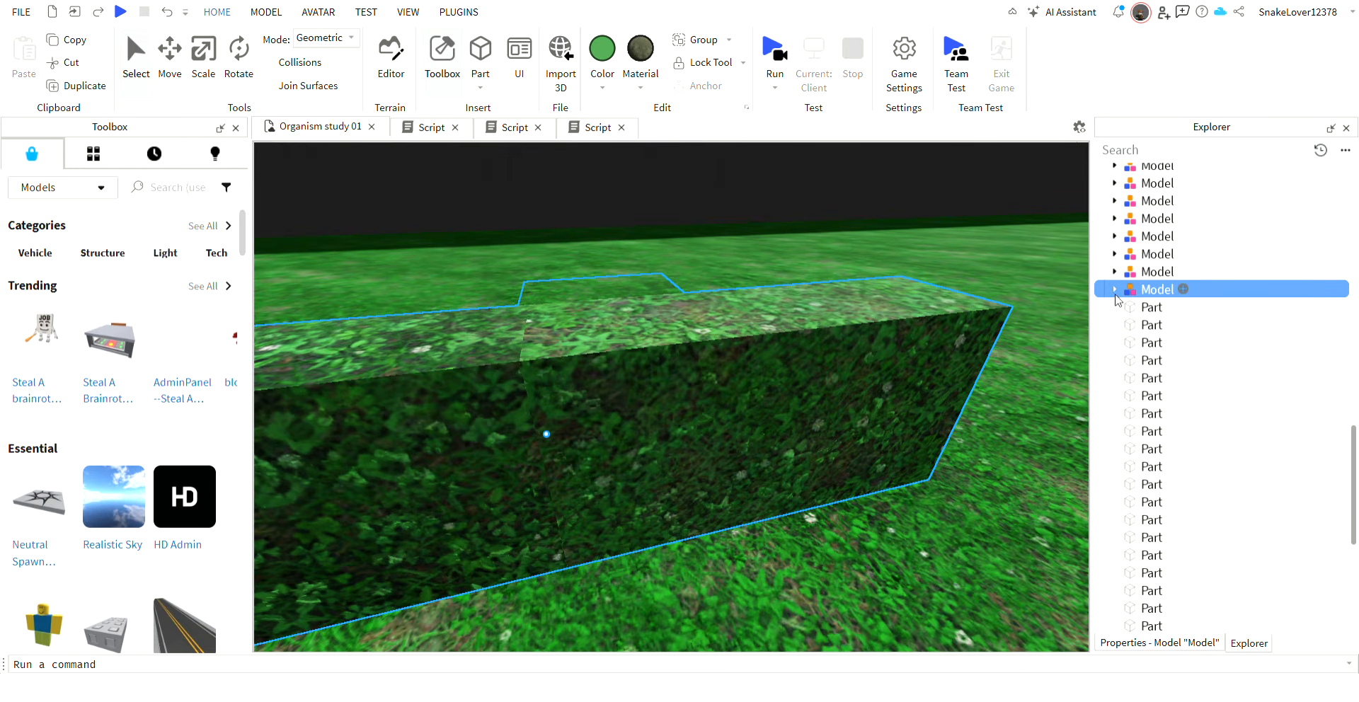
click(677, 303)
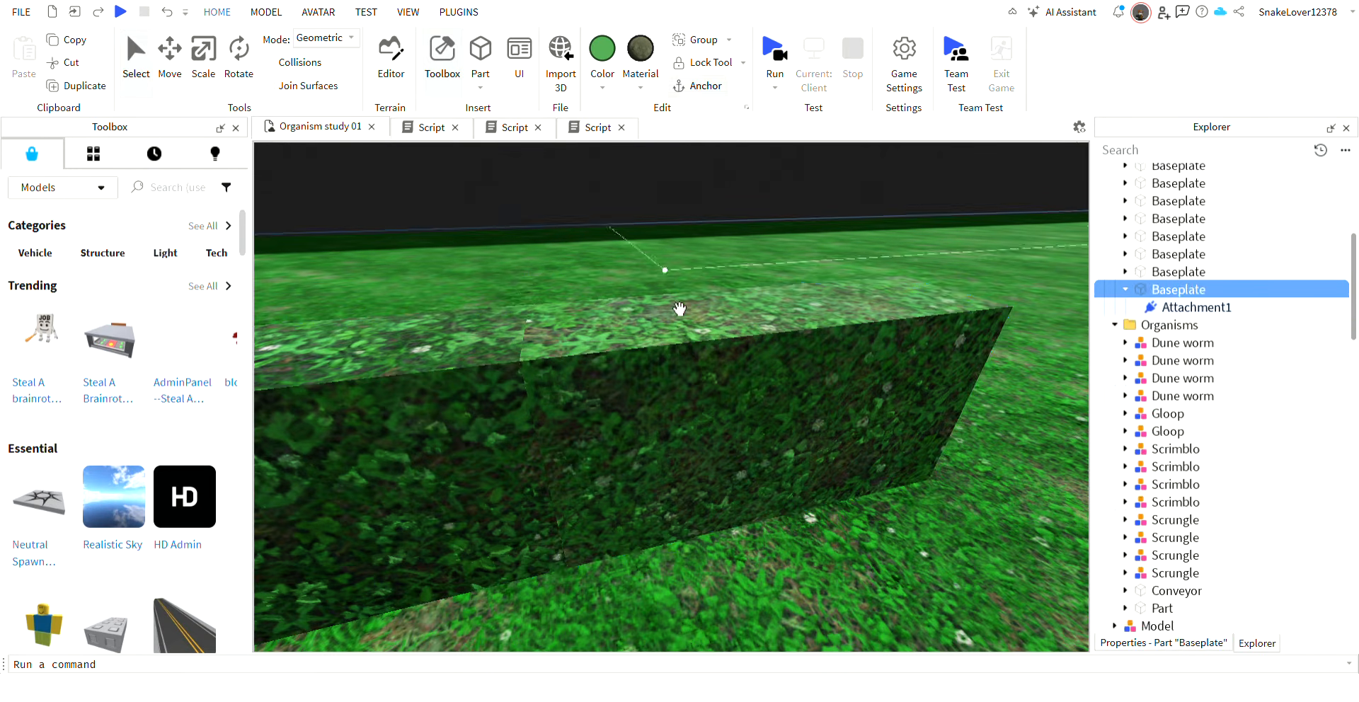
click(681, 317)
right_drag(732, 383, 733, 383)
key(Delete)
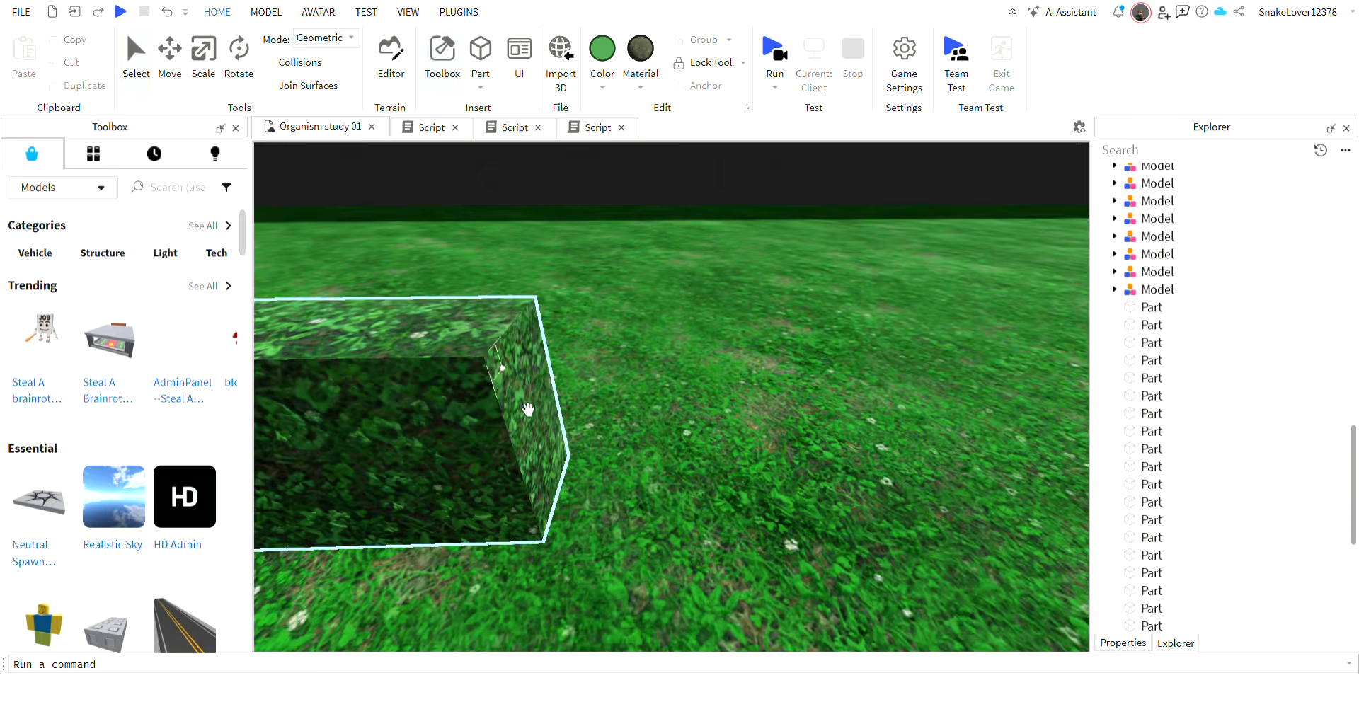
Duplicate the top and side hinge plates of the ungrouped segment and move the copies 0.6 studs onto the adjoining segment.
click(528, 408)
key(f)
key(a)
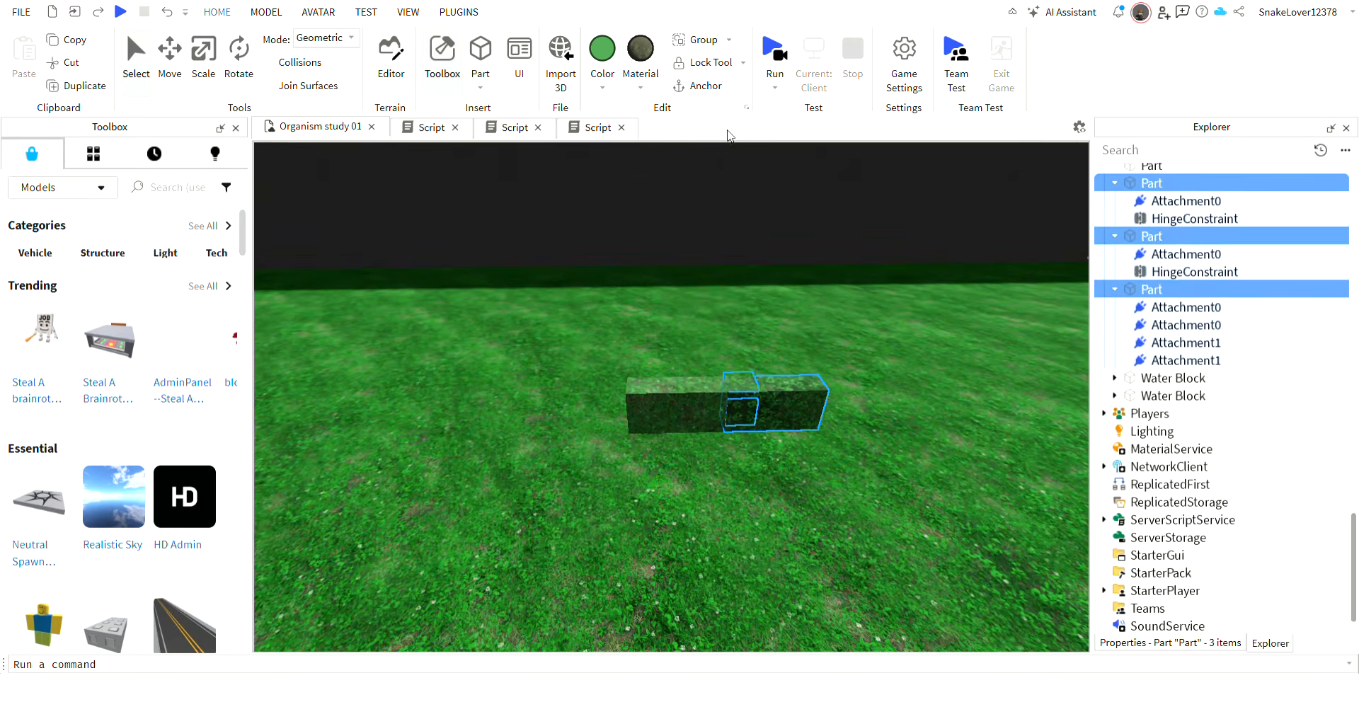
click(885, 408)
key(w)
right_drag(883, 406, 837, 424)
click(746, 423)
right_drag(747, 423, 746, 421)
key(ctrl+2)
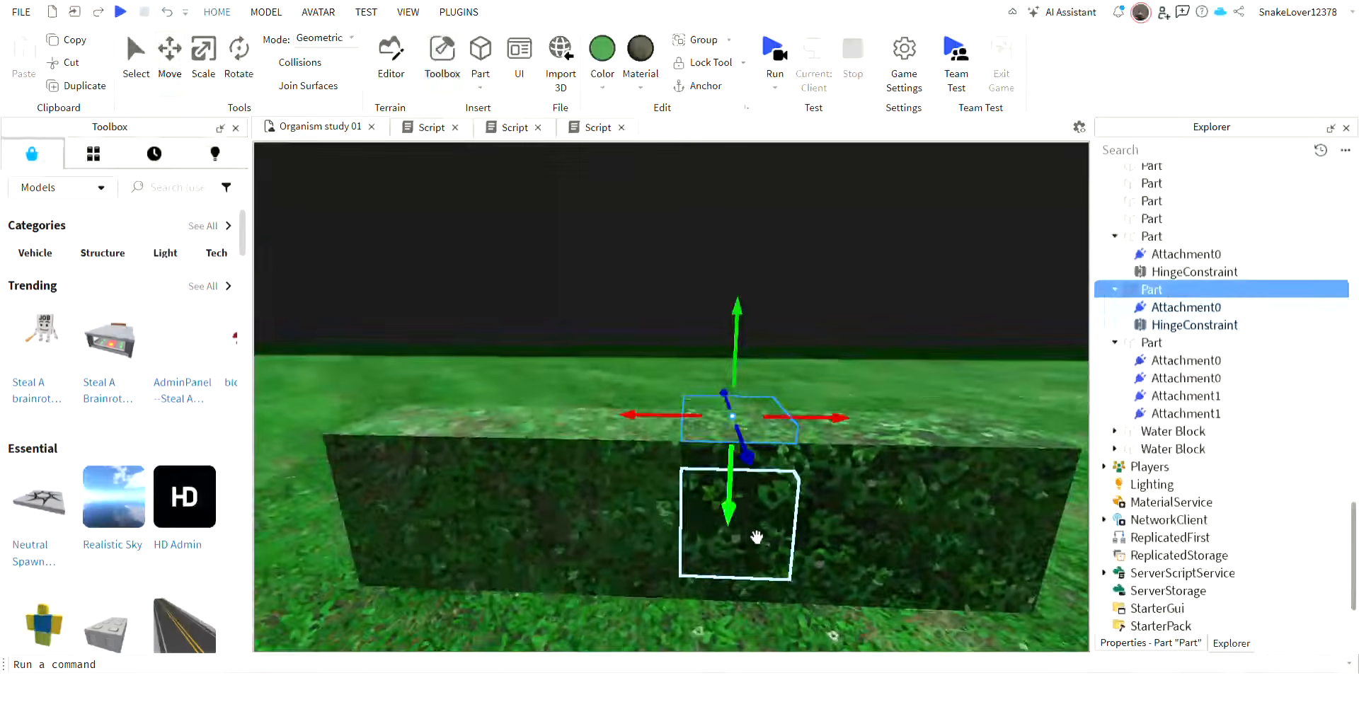
ctrl+click(755, 536)
key(ctrl+d)
drag(809, 486, 716, 494)
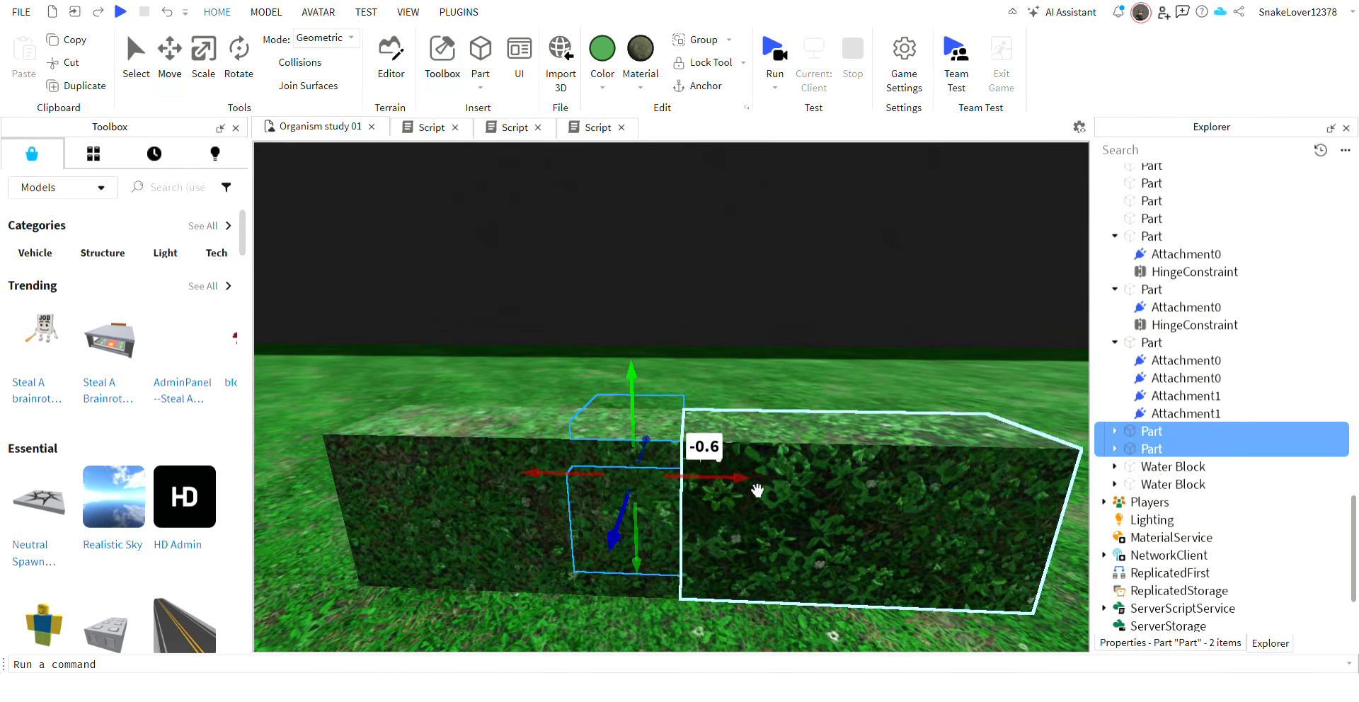
Delete the hinge constraints from both duplicated plates.
click(1115, 431)
click(1115, 484)
click(1159, 518)
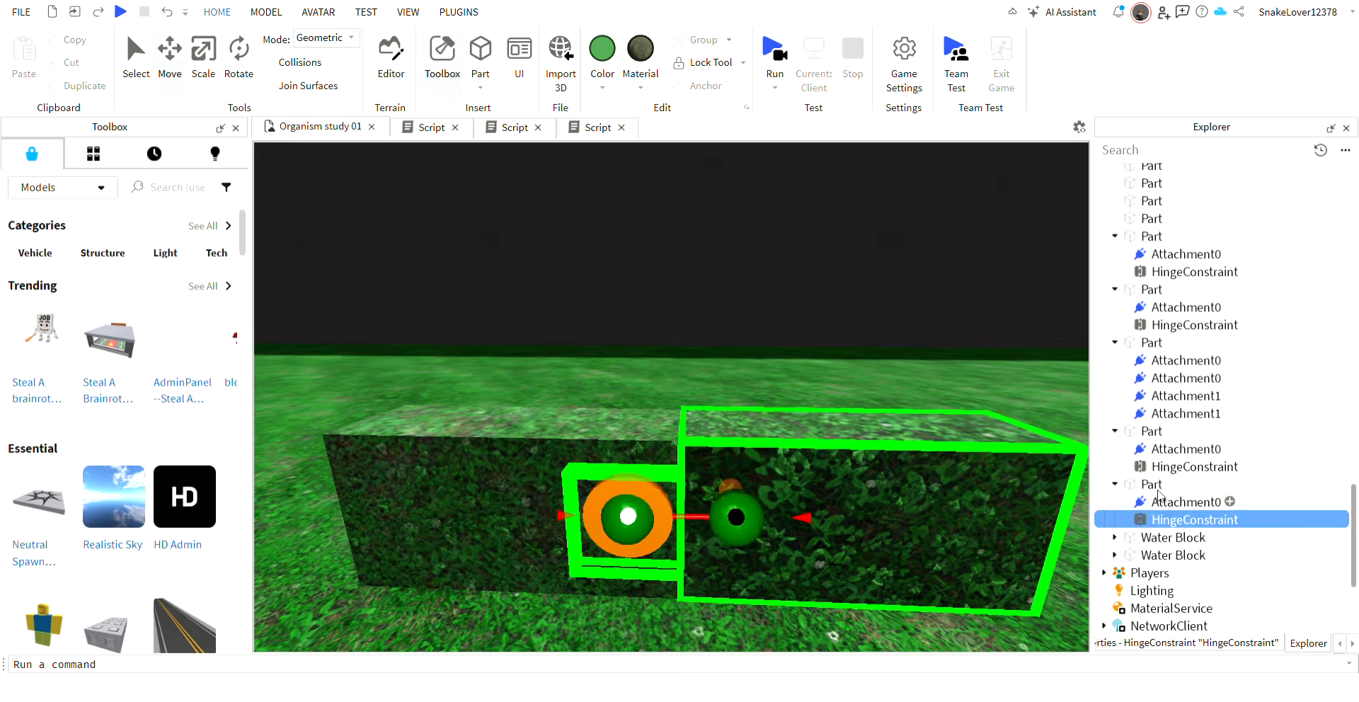
key(Delete)
click(1160, 466)
key(Delete)
Weld each duplicated plate to the original hinge plate beside it, on the top and on the side.
click(763, 455)
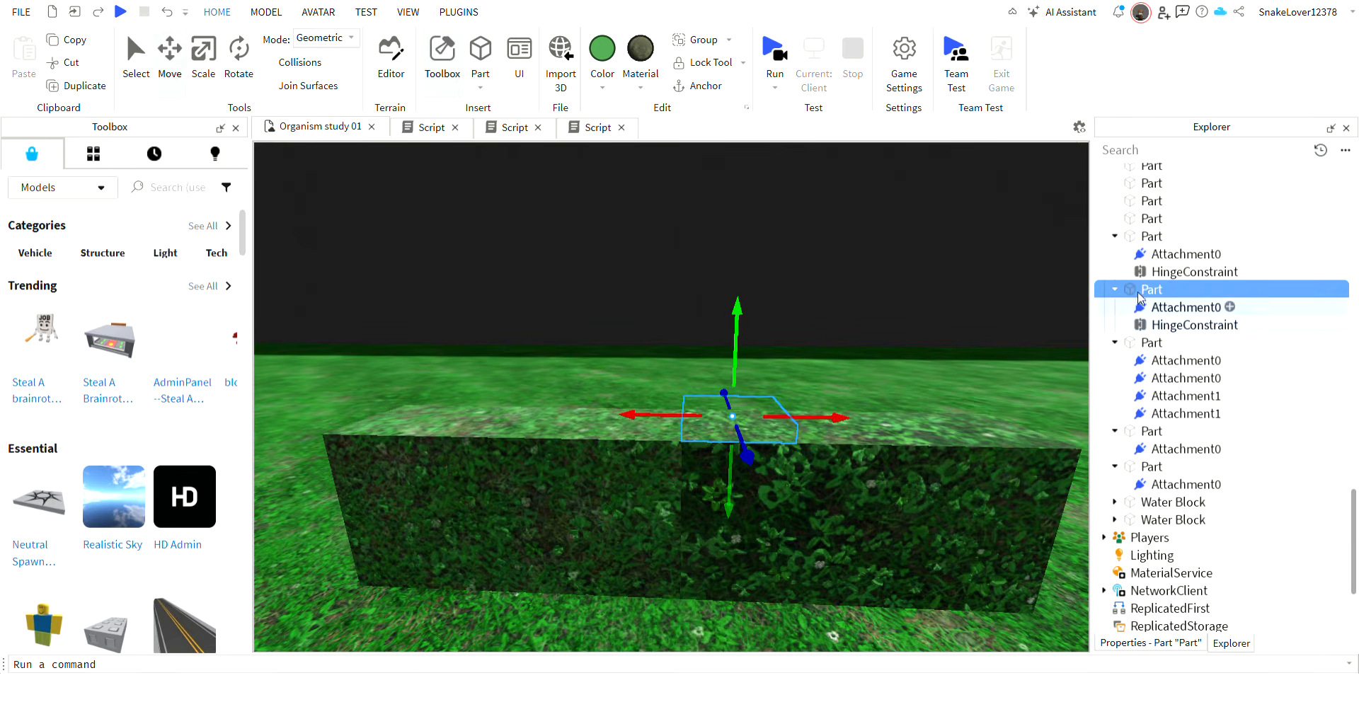
click(1115, 236)
click(1115, 254)
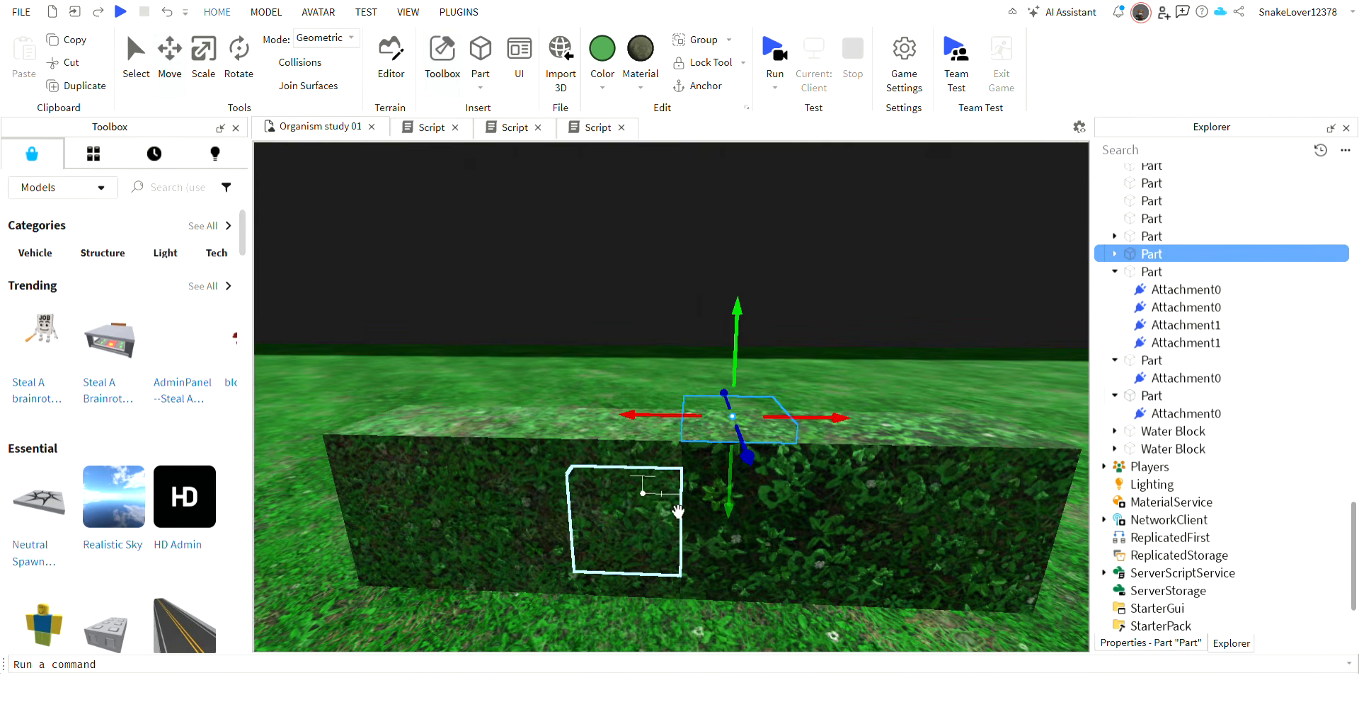
click(641, 457)
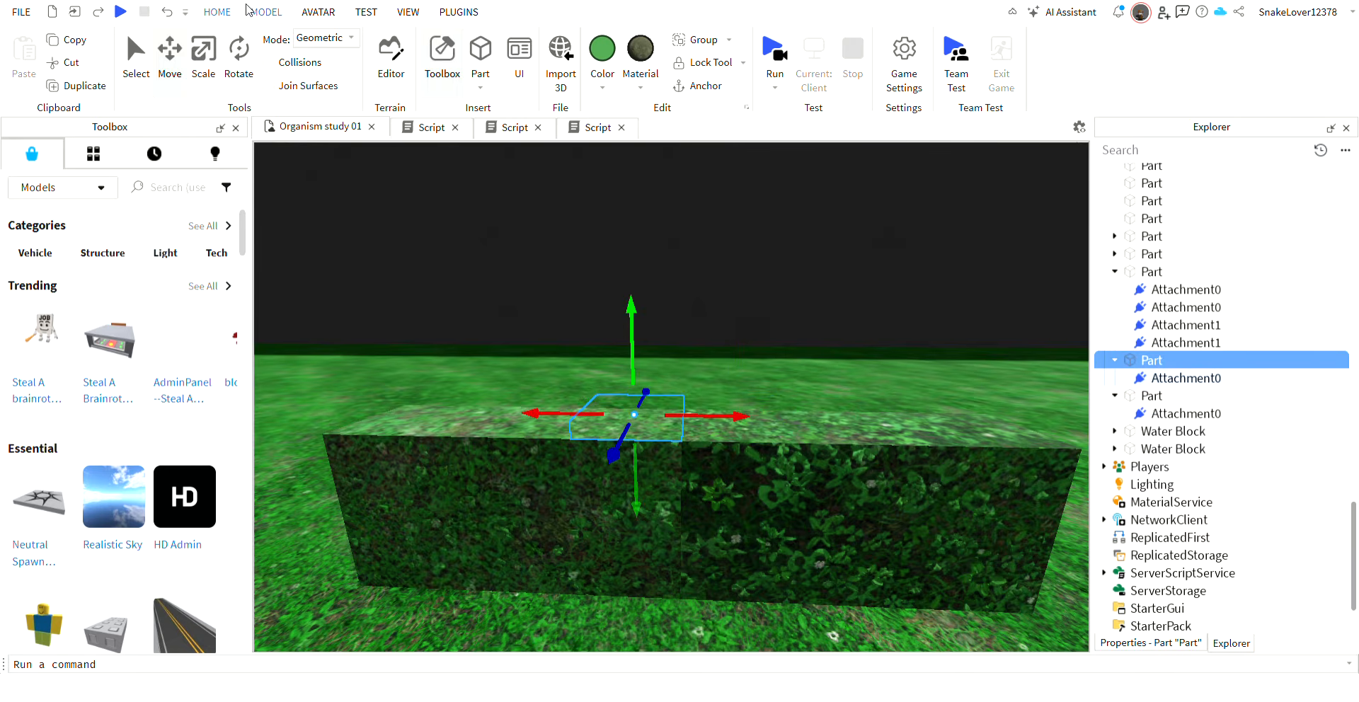
click(266, 12)
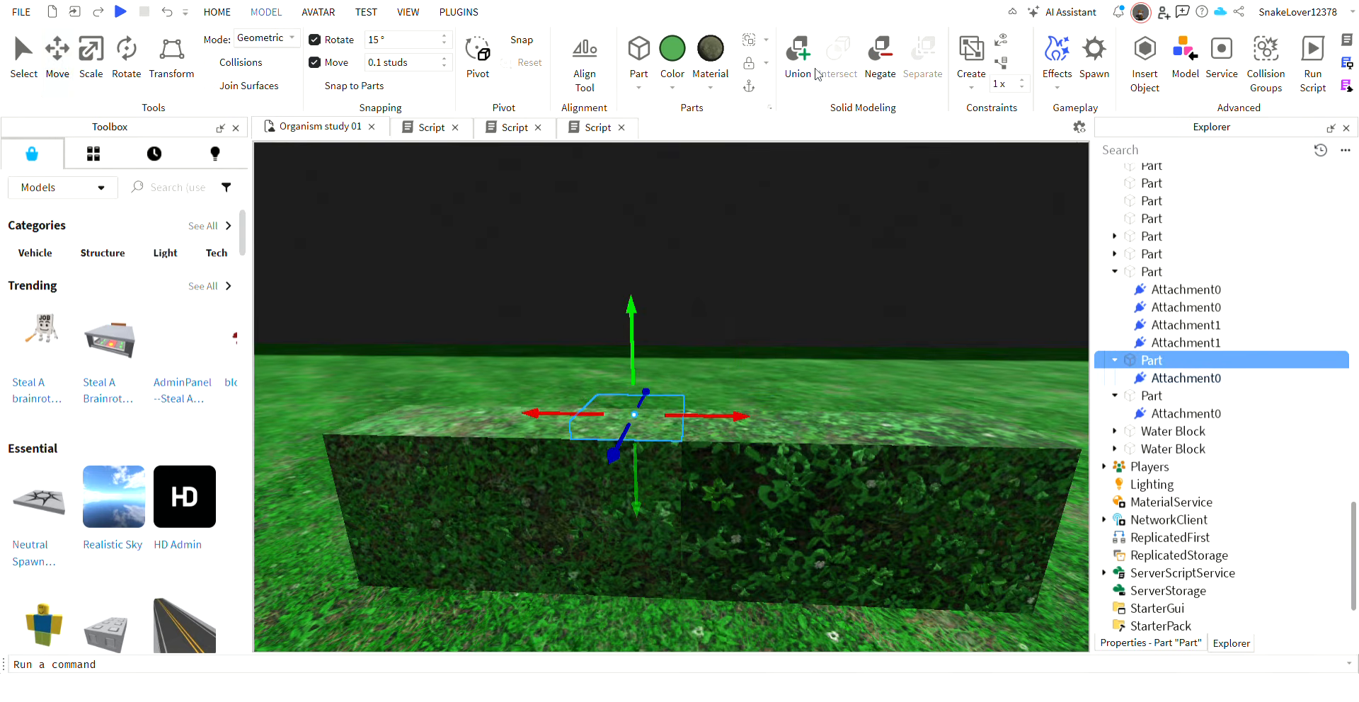
click(996, 326)
click(696, 423)
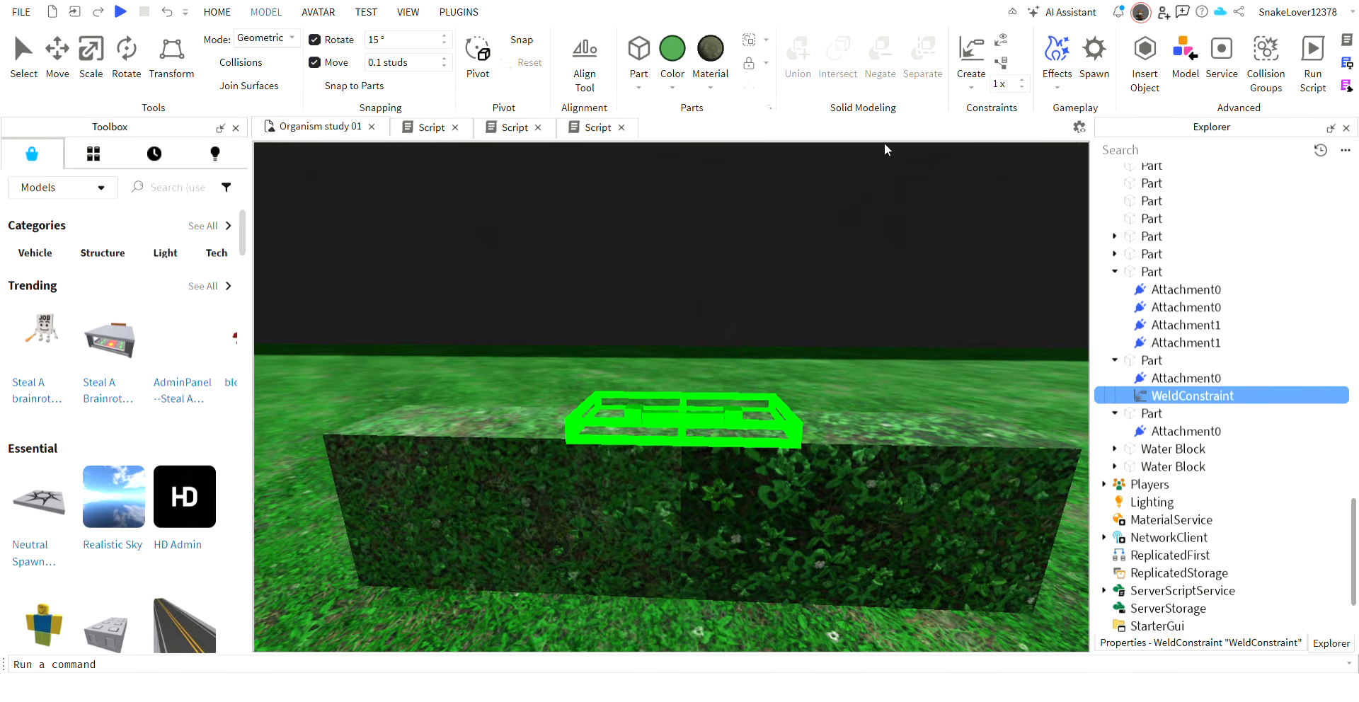
click(678, 542)
click(755, 520)
Group the four hinge plates with the segment carrying the original plates into one model.
right_drag(752, 506, 752, 433)
click(744, 511)
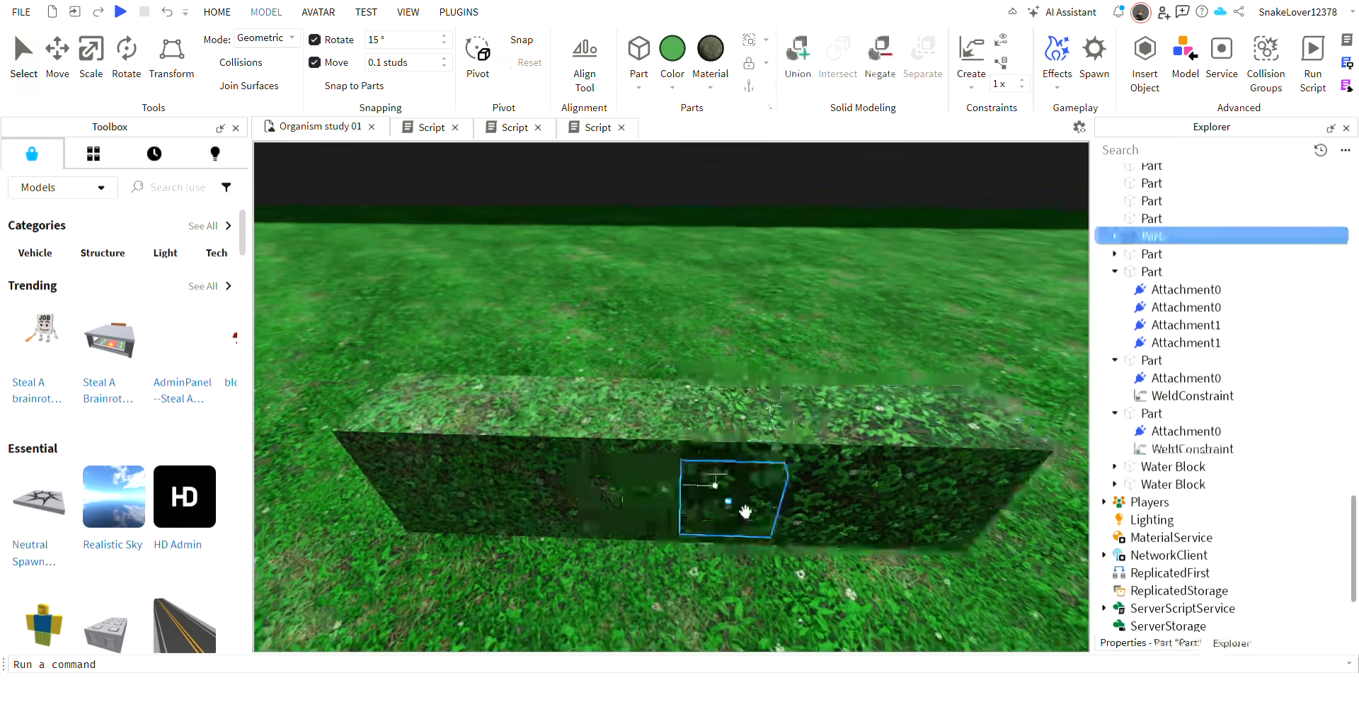
ctrl+click(635, 526)
ctrl+click(668, 433)
ctrl+click(729, 428)
ctrl+click(840, 470)
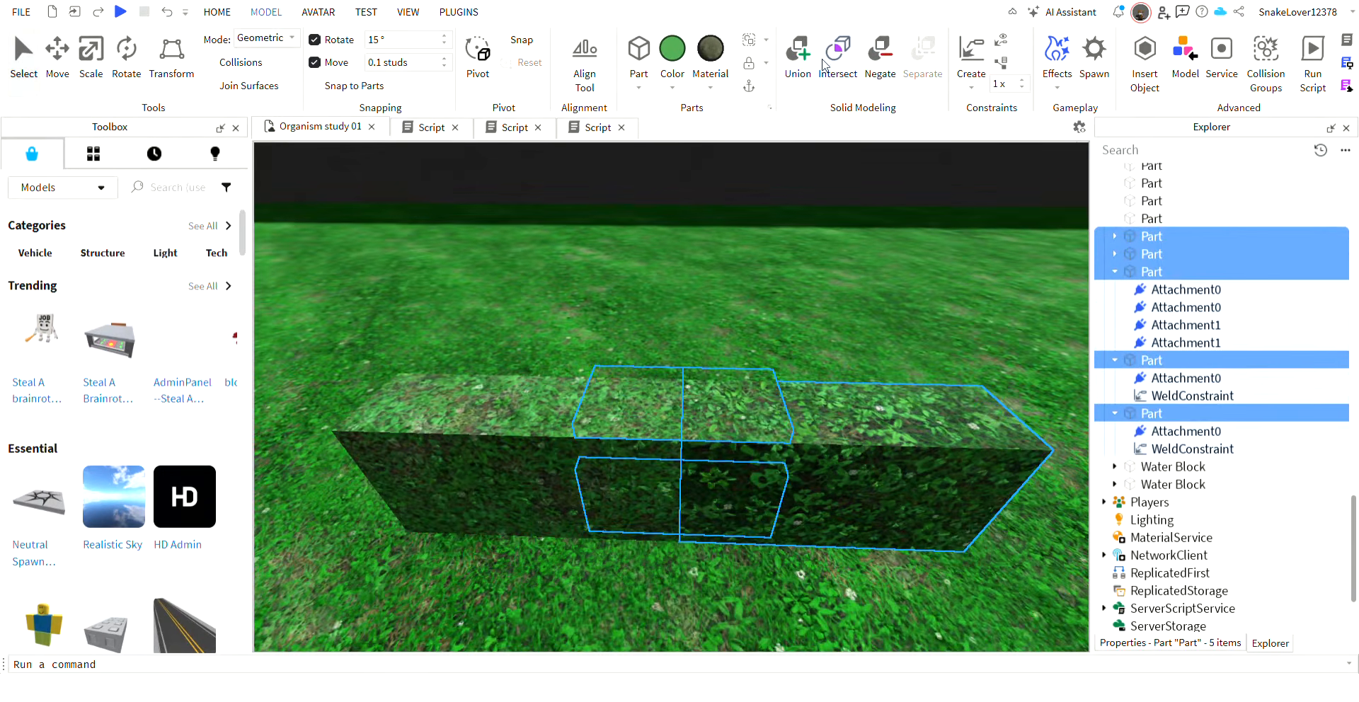
click(749, 41)
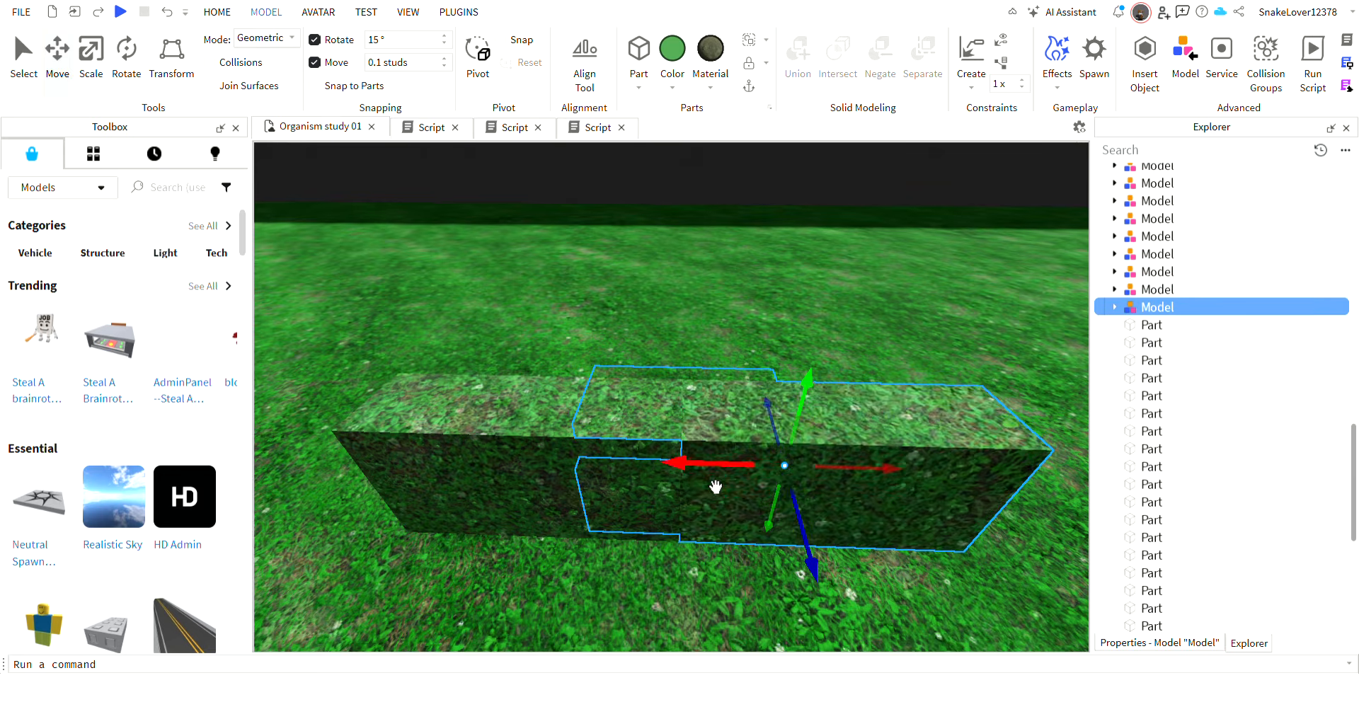
Move the grouped model 2 studs along the body, with its duplicated plates overlapping the adjoining segment.
drag(712, 470, 665, 469)
right_drag(699, 440, 699, 439)
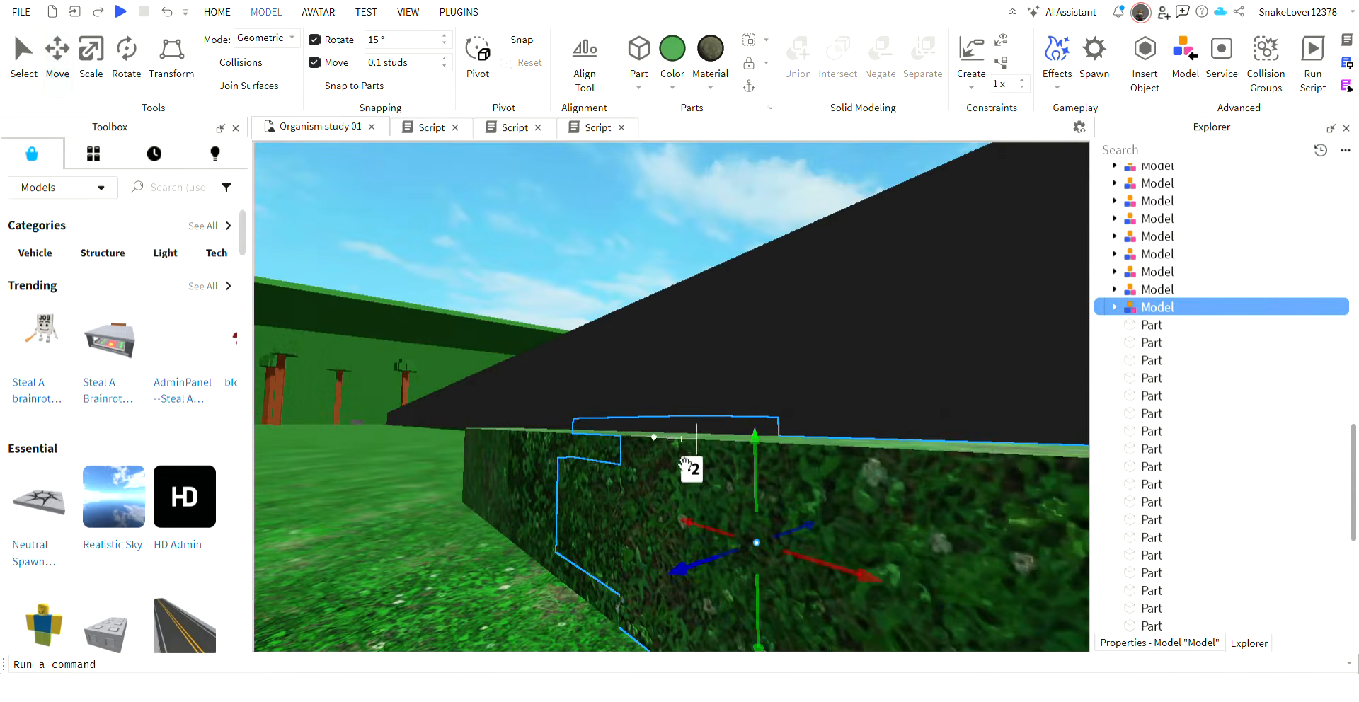
drag(692, 464, 628, 461)
right_drag(651, 479, 650, 479)
drag(606, 537, 685, 507)
right_drag(753, 479, 752, 479)
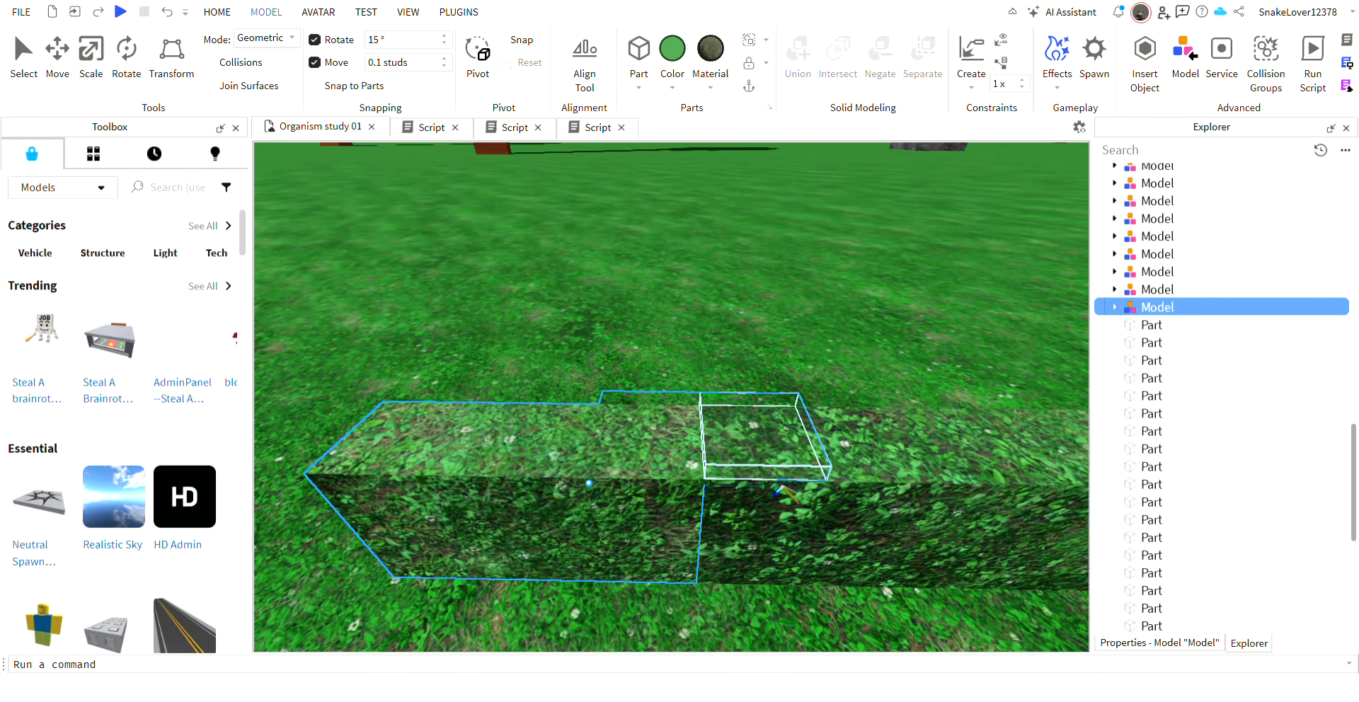
Try to weld an invisible hinge plate to the segment at the joint and delete that weld constraint.
click(779, 522)
right_drag(779, 524, 777, 526)
scroll(669, 377, up, 5)
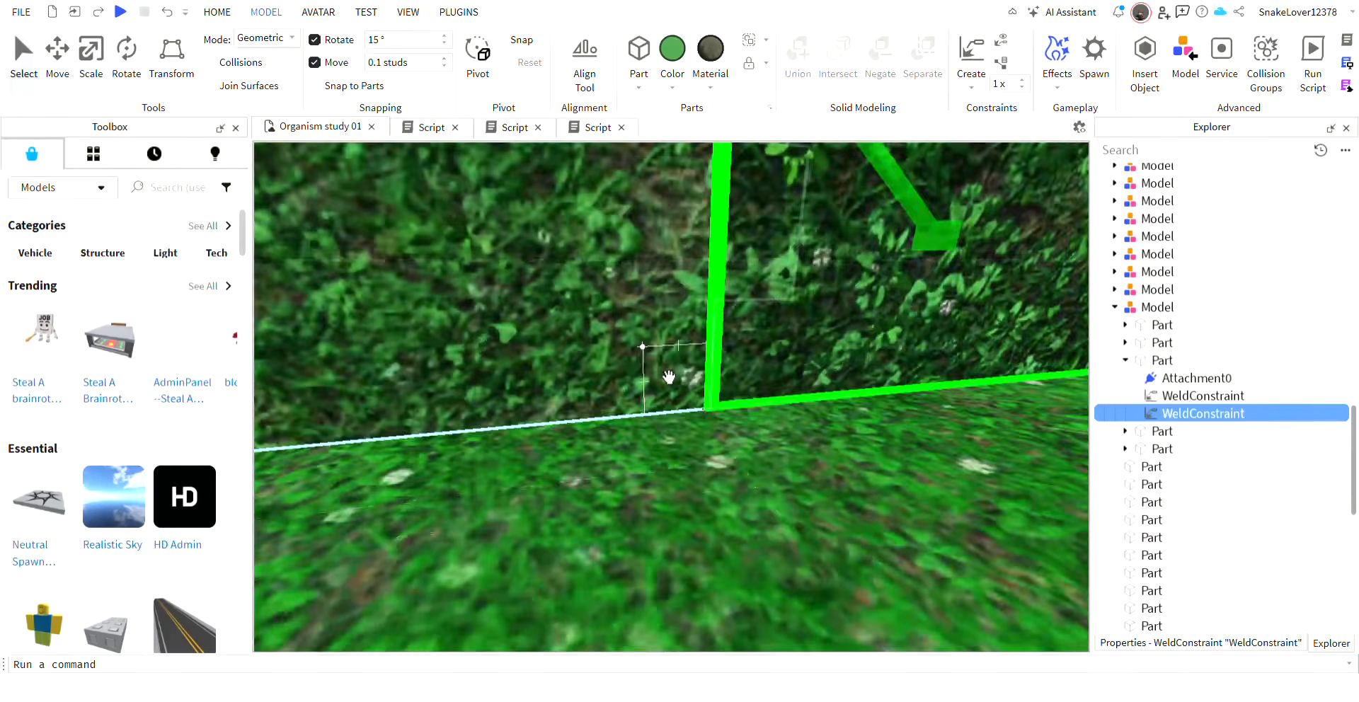
right_drag(669, 377, 669, 378)
click(978, 45)
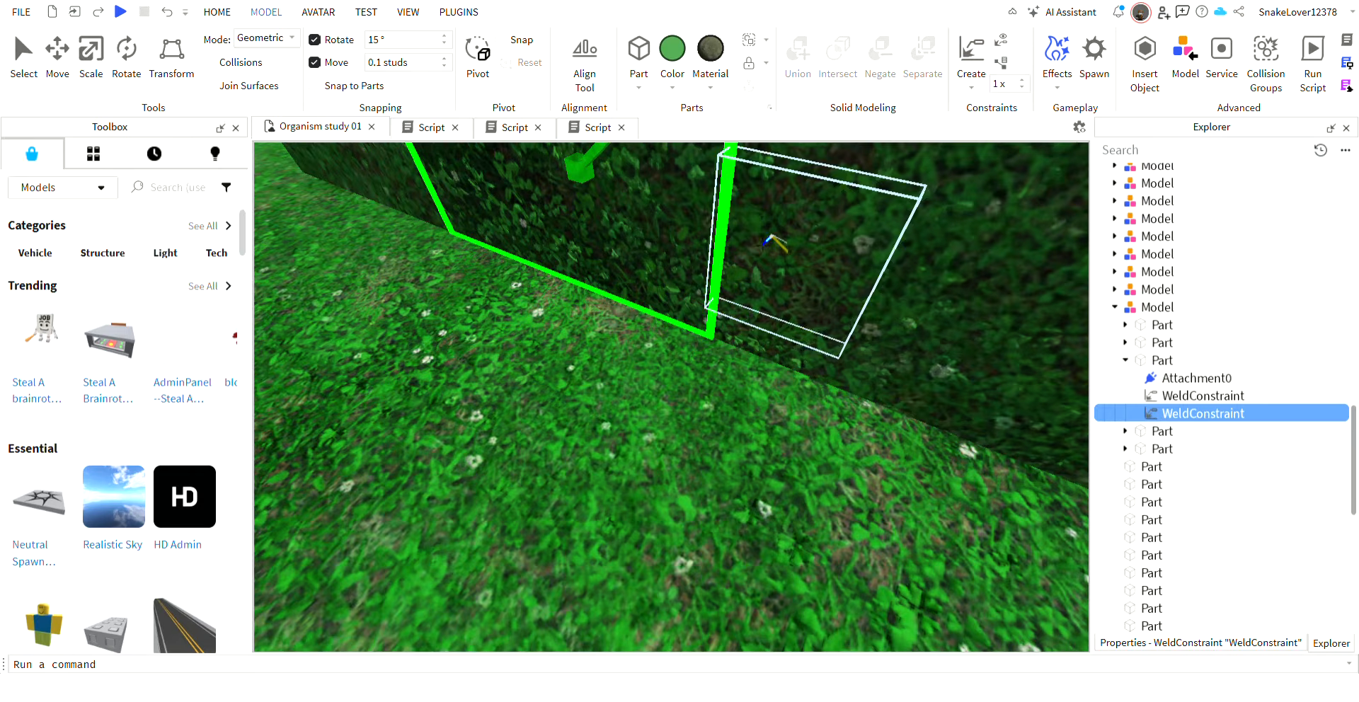
right_drag(696, 242, 697, 242)
scroll(696, 242, down, 5)
scroll(697, 242, up, 5)
key(Delete)
Create a weld constraint between the duplicated side plate and the middle segment it overlaps.
click(662, 495)
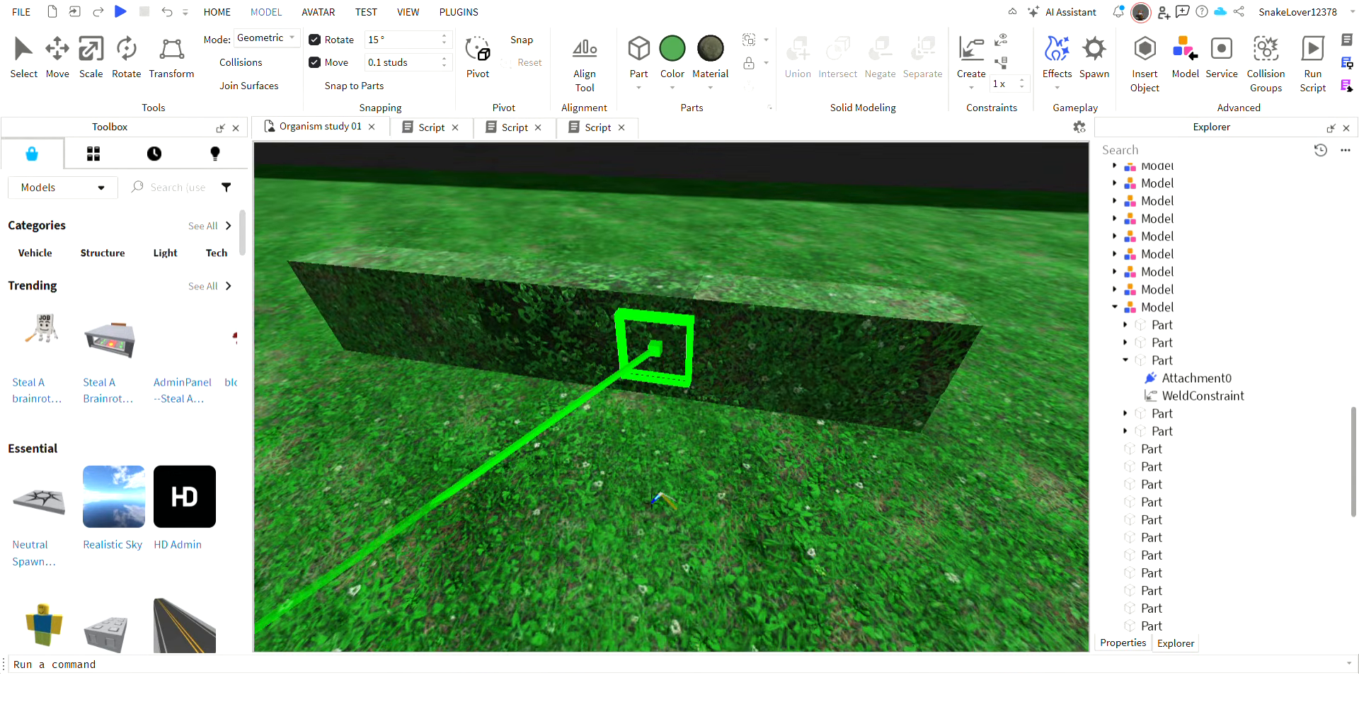
key(Delete)
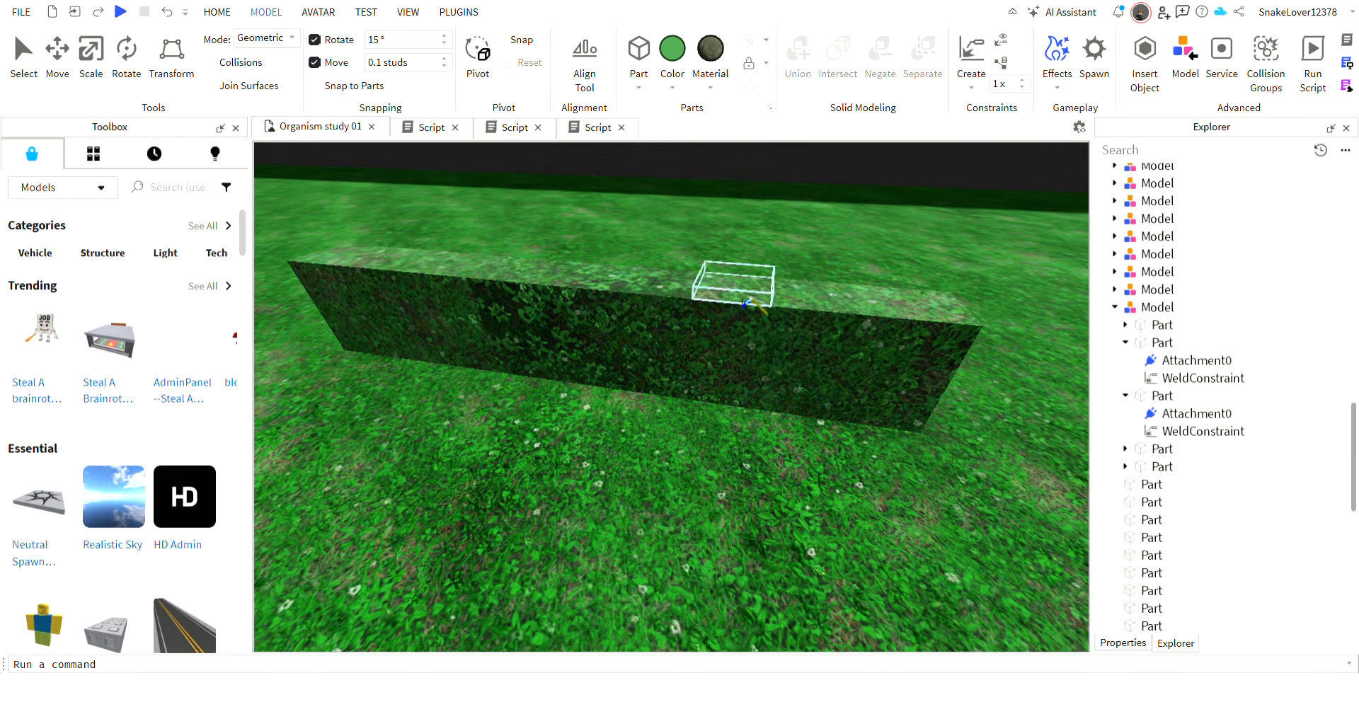
click(658, 349)
click(594, 327)
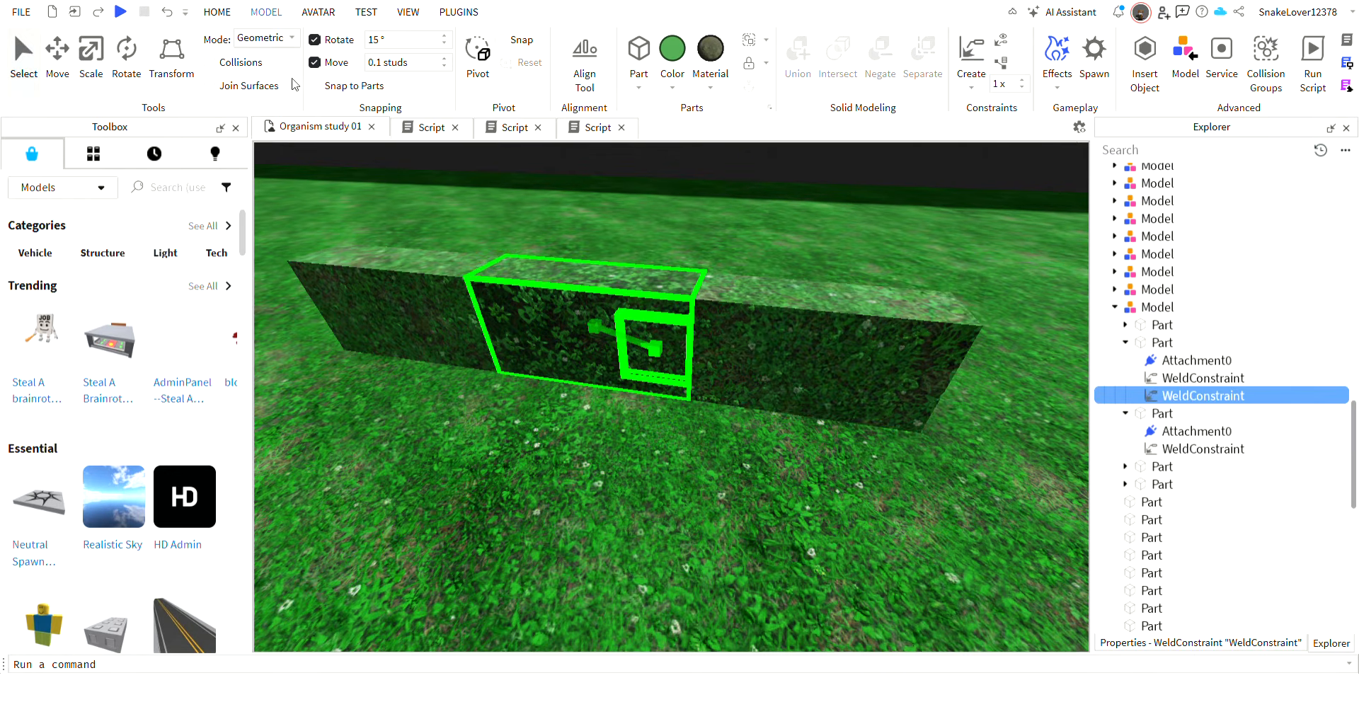
Group the model holding the middle segment with the adjoining segment's model into a single model.
click(213, 12)
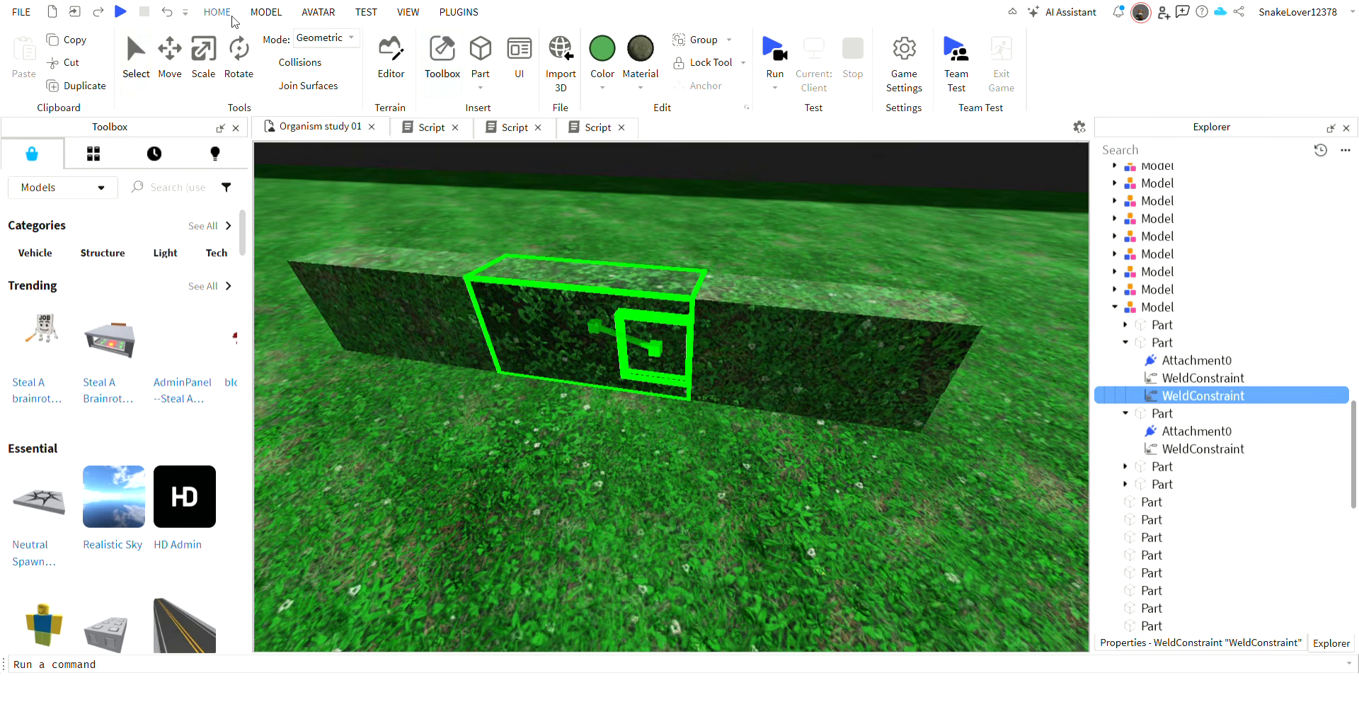
click(771, 388)
ctrl+click(597, 361)
click(704, 40)
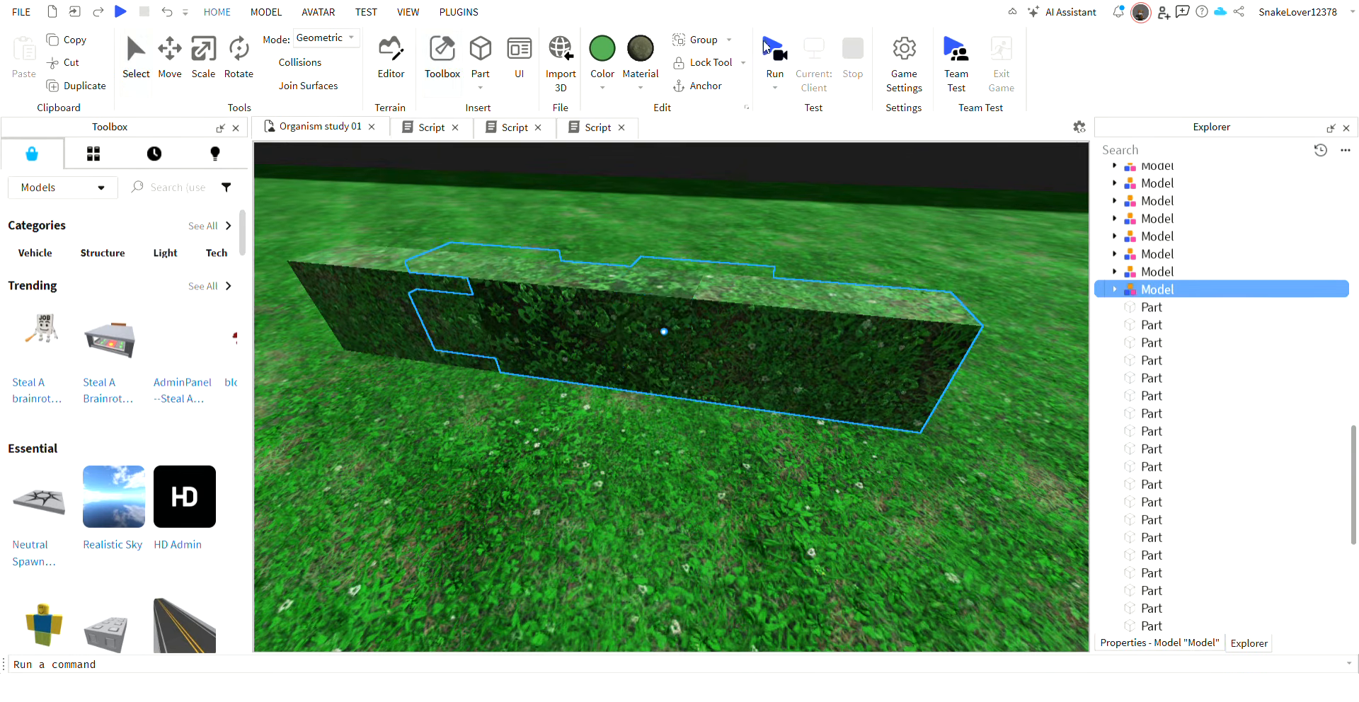
Run the simulation, switch the grouped model's anchoring, pull it around to test the hinged joint, and stop the simulation.
click(775, 51)
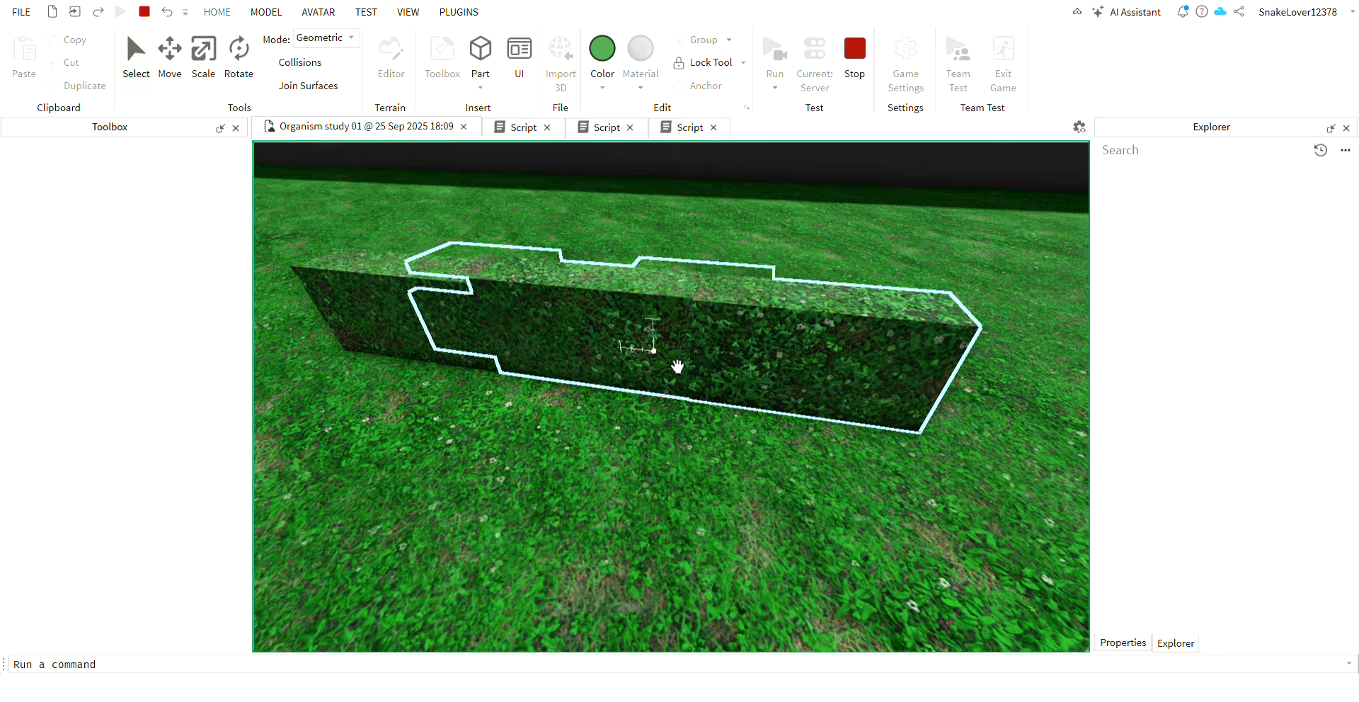
mouse_move(676, 365)
mouse_down()
mouse_move(646, 392)
mouse_move(678, 400)
mouse_move(664, 420)
mouse_move(735, 409)
mouse_up()
click(716, 88)
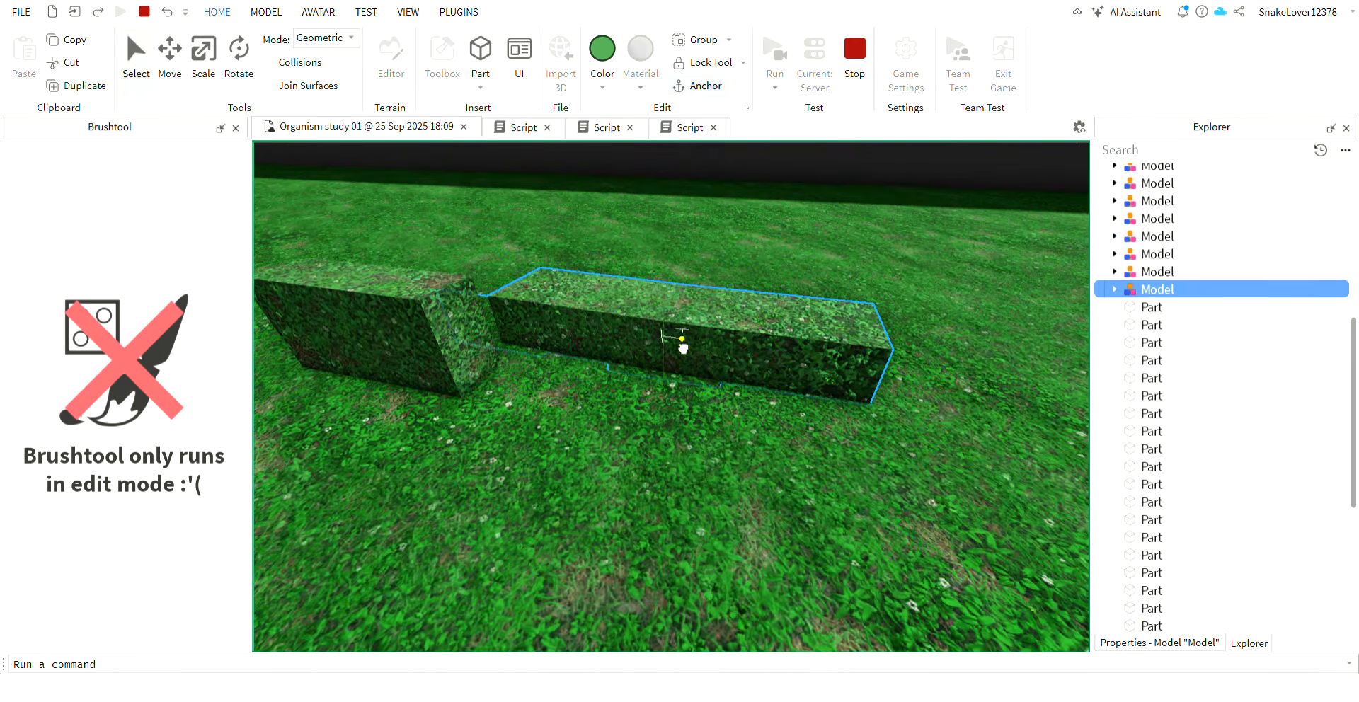
drag(683, 344, 543, 413)
click(709, 87)
right_drag(729, 267, 758, 264)
scroll(729, 268, up, 5)
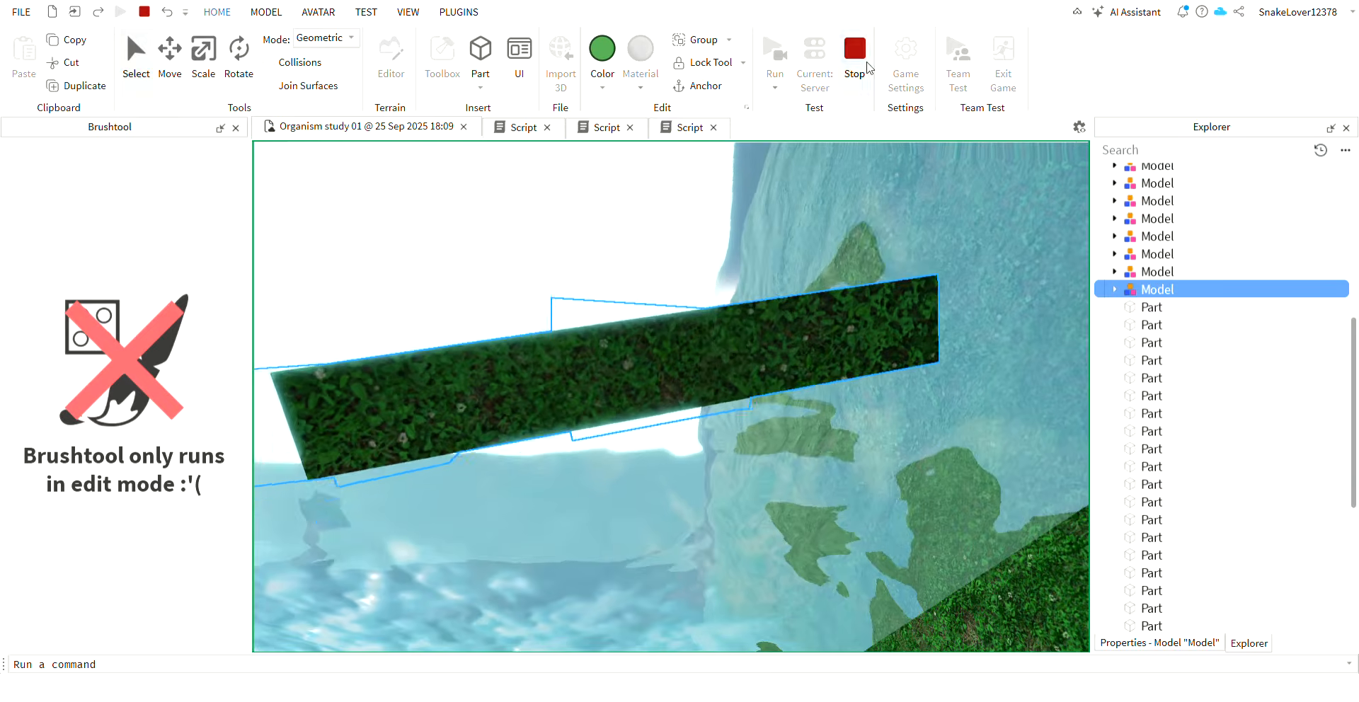
click(855, 48)
Delete the green test organism, both its grouped hinge model and its remaining grass-textured segment.
click(264, 12)
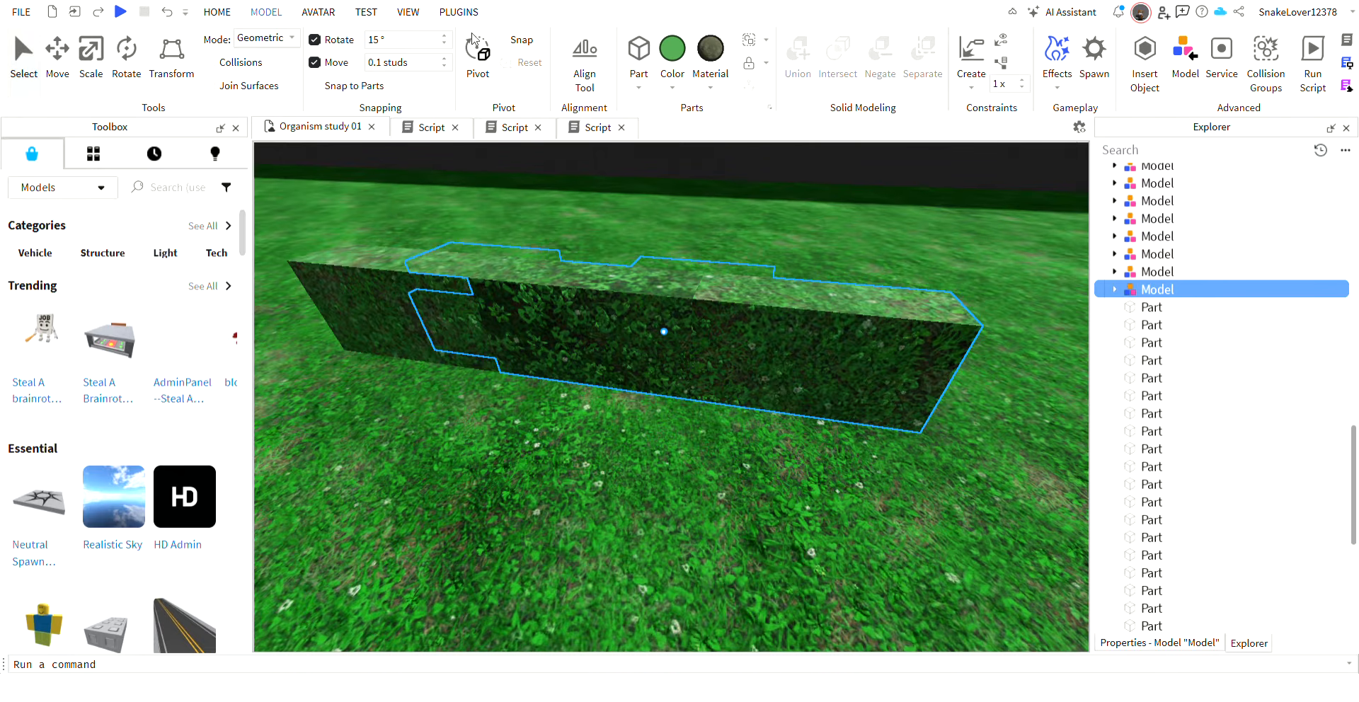
click(1115, 289)
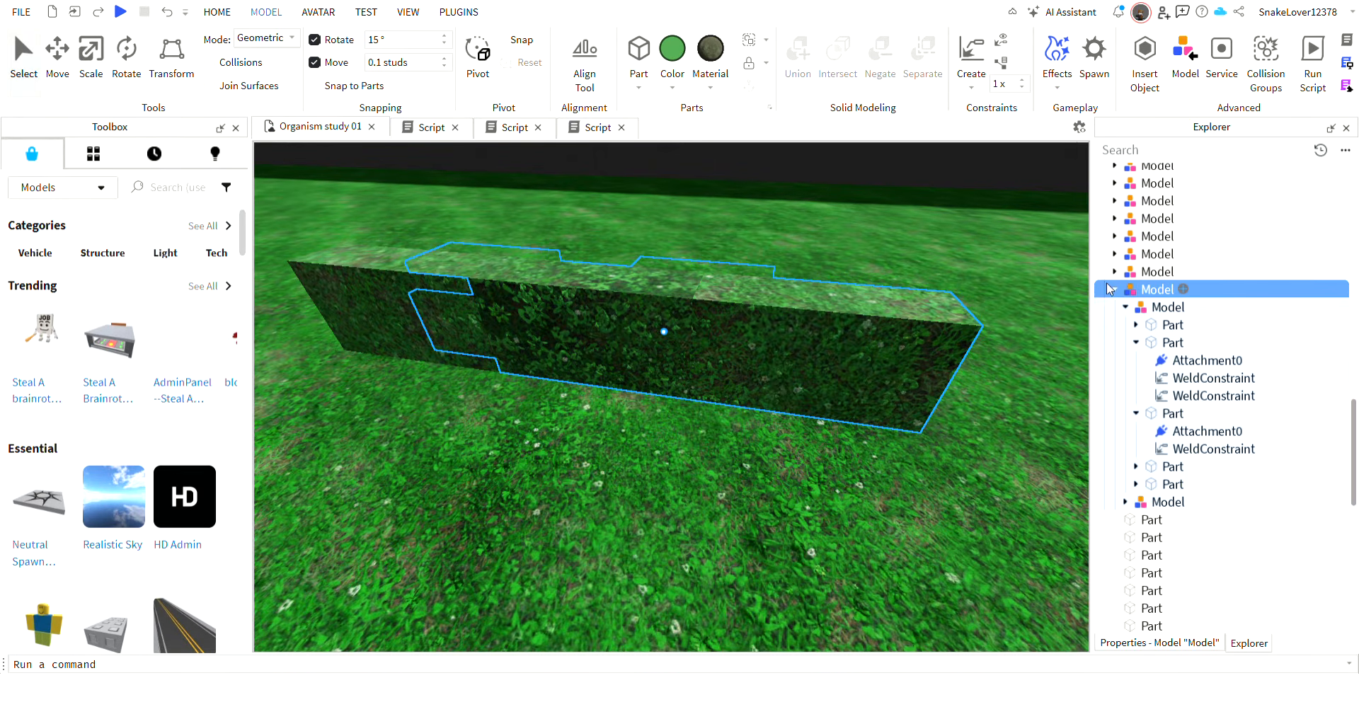
click(1112, 287)
right_drag(731, 233, 698, 230)
click(689, 443)
click(708, 359)
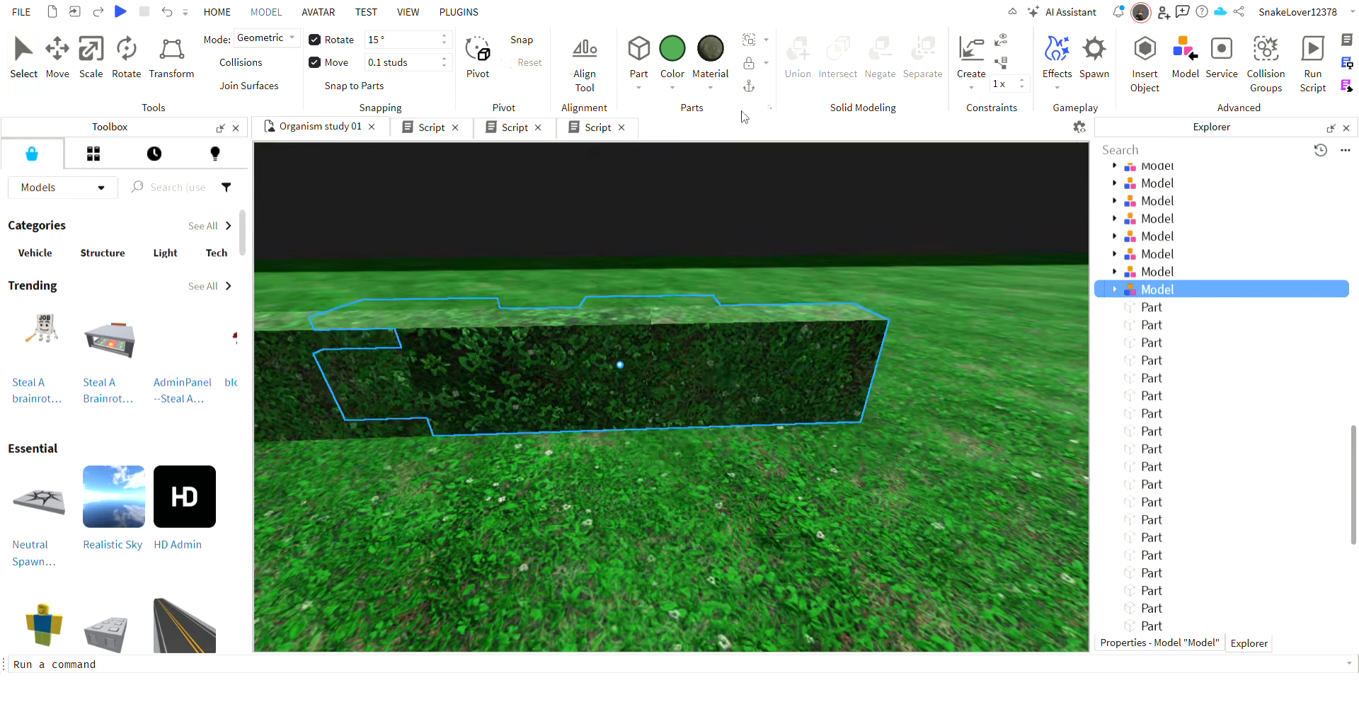
right_drag(521, 347, 473, 333)
key(Delete)
click(473, 331)
key(Delete)
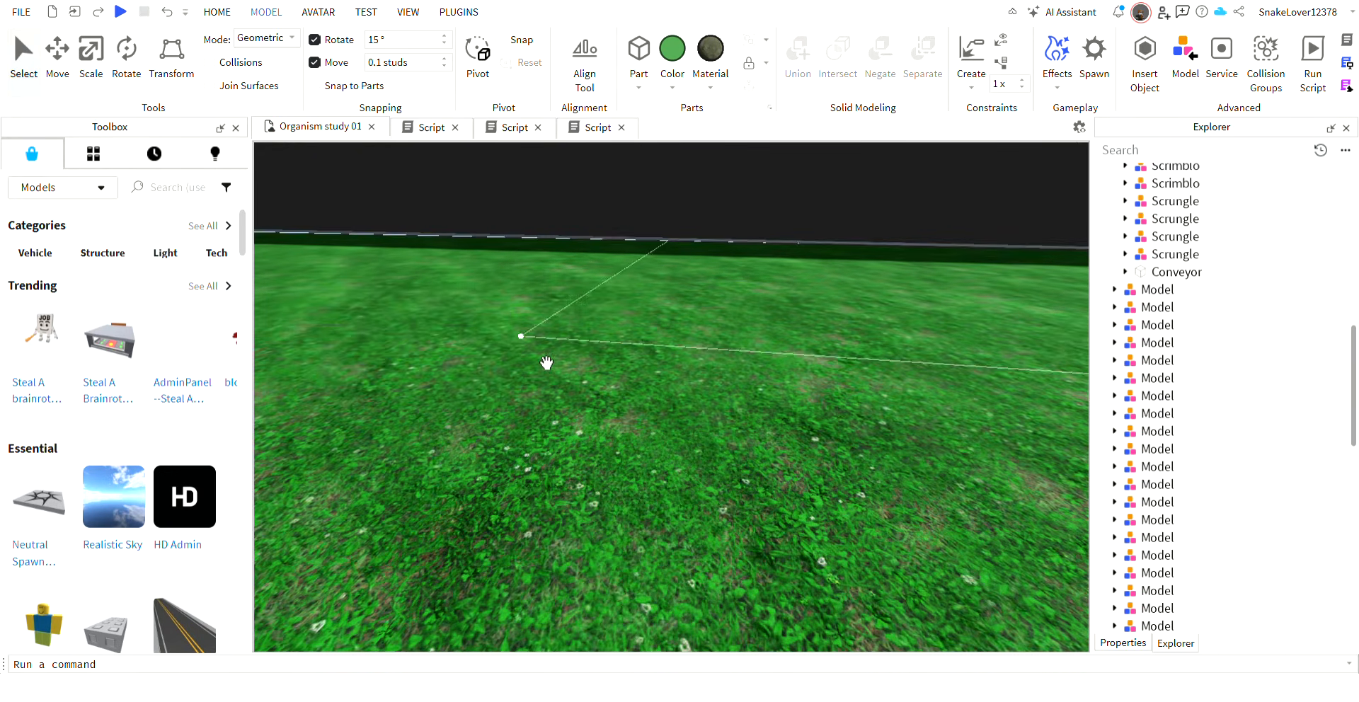
click(473, 357)
key(Delete)
Duplicate one of the pink Scrungle organisms lying on the grass.
right_drag(770, 342, 786, 353)
key(s)
scroll(1107, 312, up, 1)
right_drag(895, 364, 896, 364)
key(w)
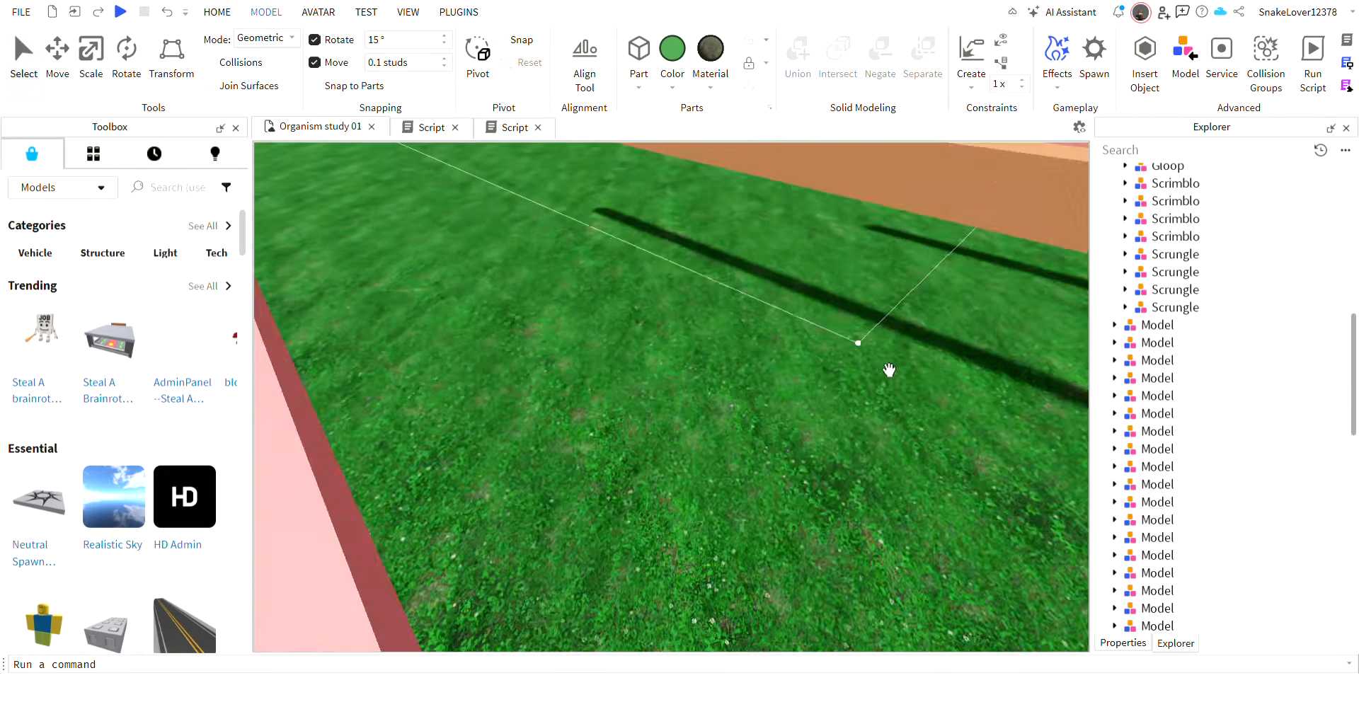
key(s)
key(w)
click(605, 434)
key(ctrl+d)
Move the duplicated Scrungle onto a clear patch of grass away from the other organisms.
key(a)
drag(637, 488, 427, 475)
click(166, 13)
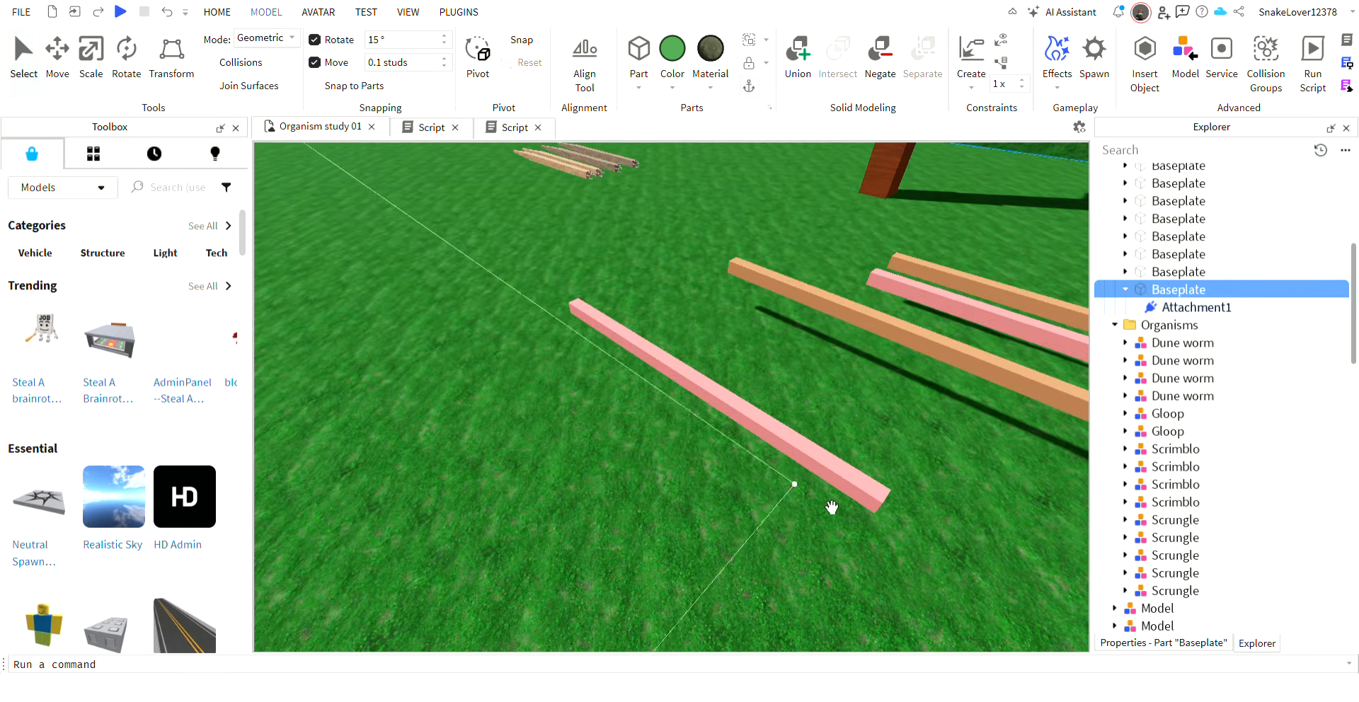
drag(848, 497, 429, 487)
key(a)
right_drag(631, 297, 631, 298)
key(w)
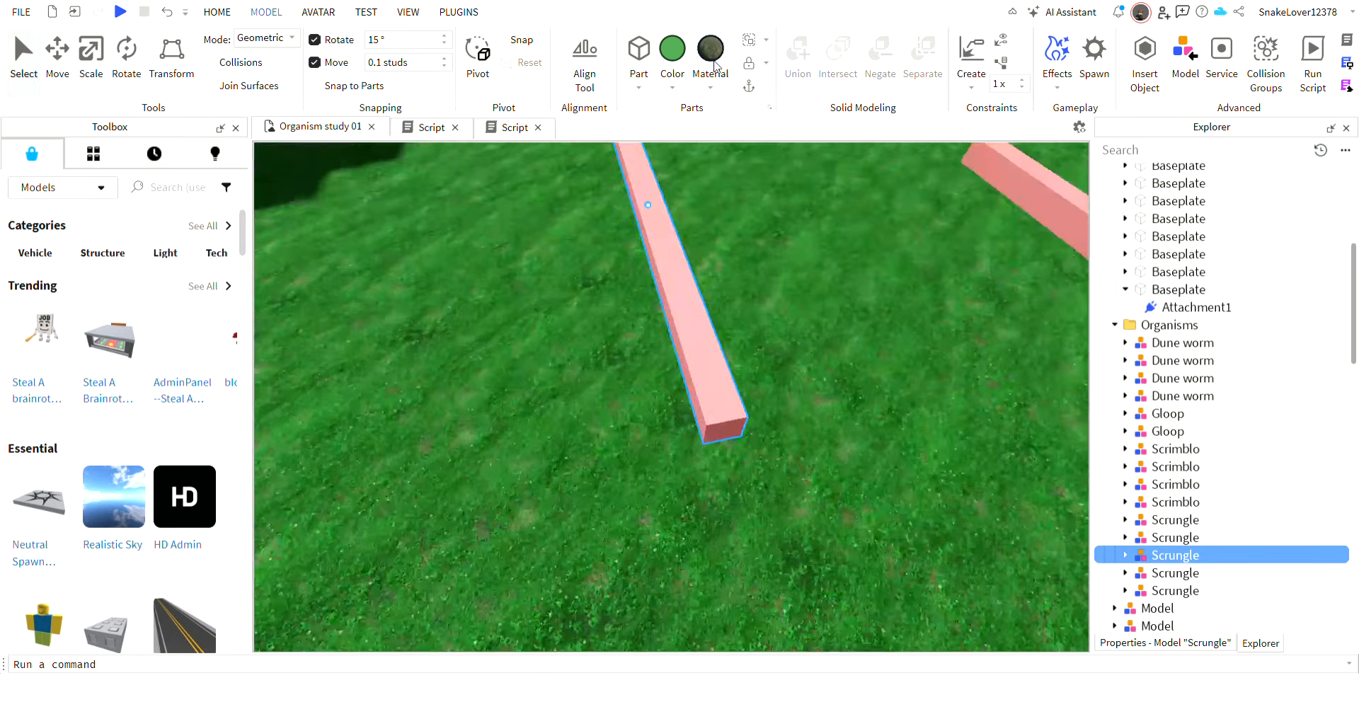
Apply the current grass-textured material to the duplicated Scrungle and colour it bright yellow.
click(712, 63)
right_drag(912, 401, 912, 401)
key(w)
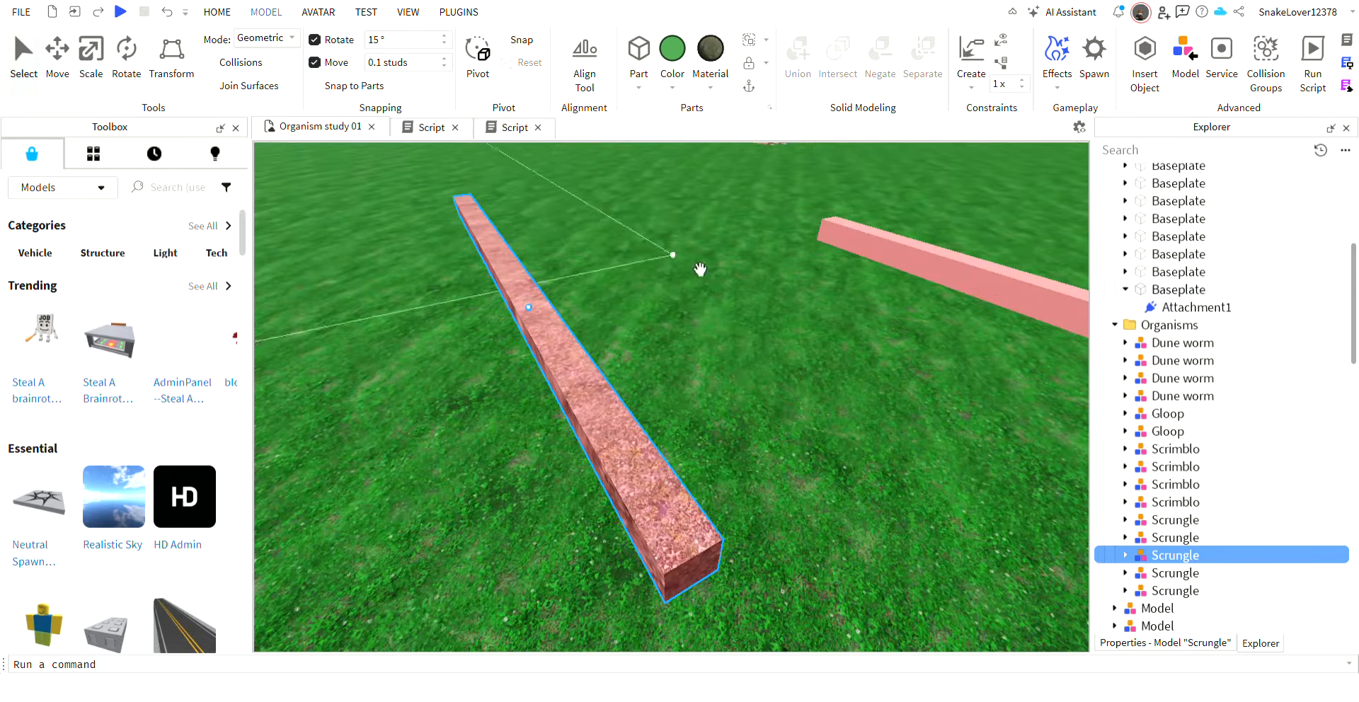
click(672, 58)
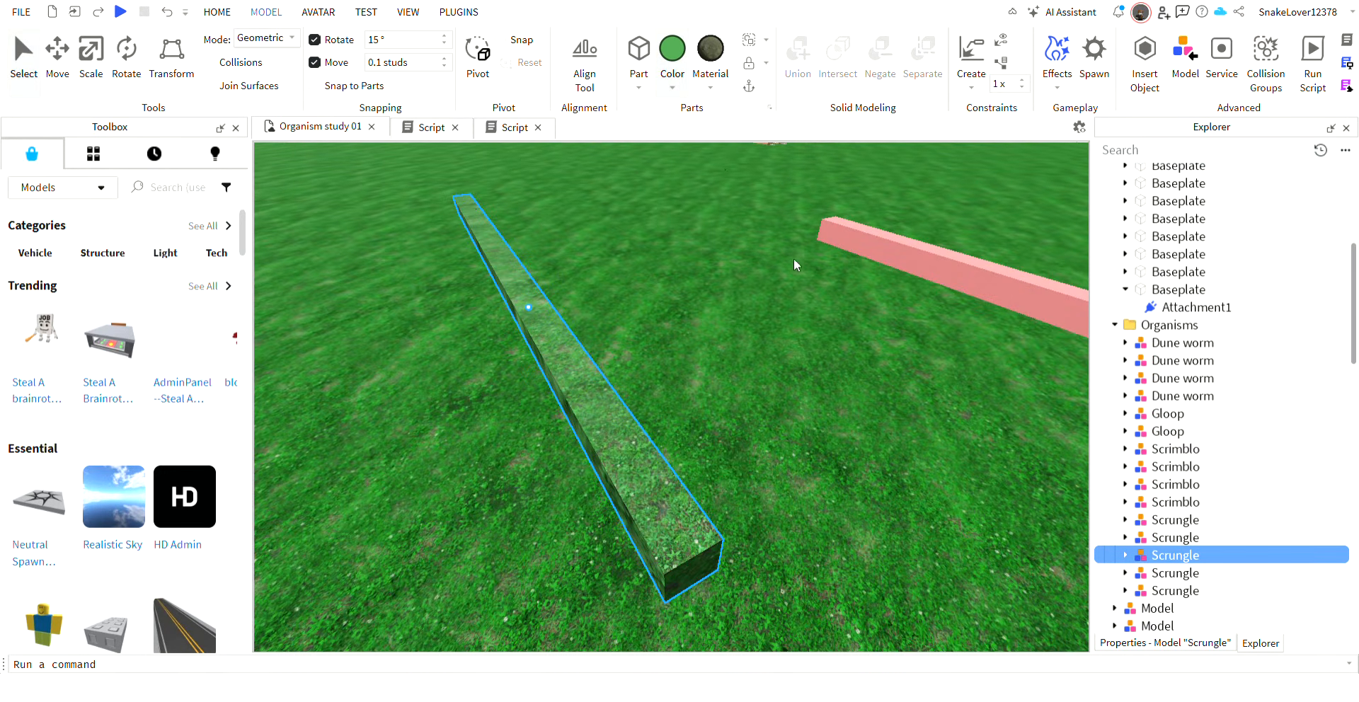
click(773, 260)
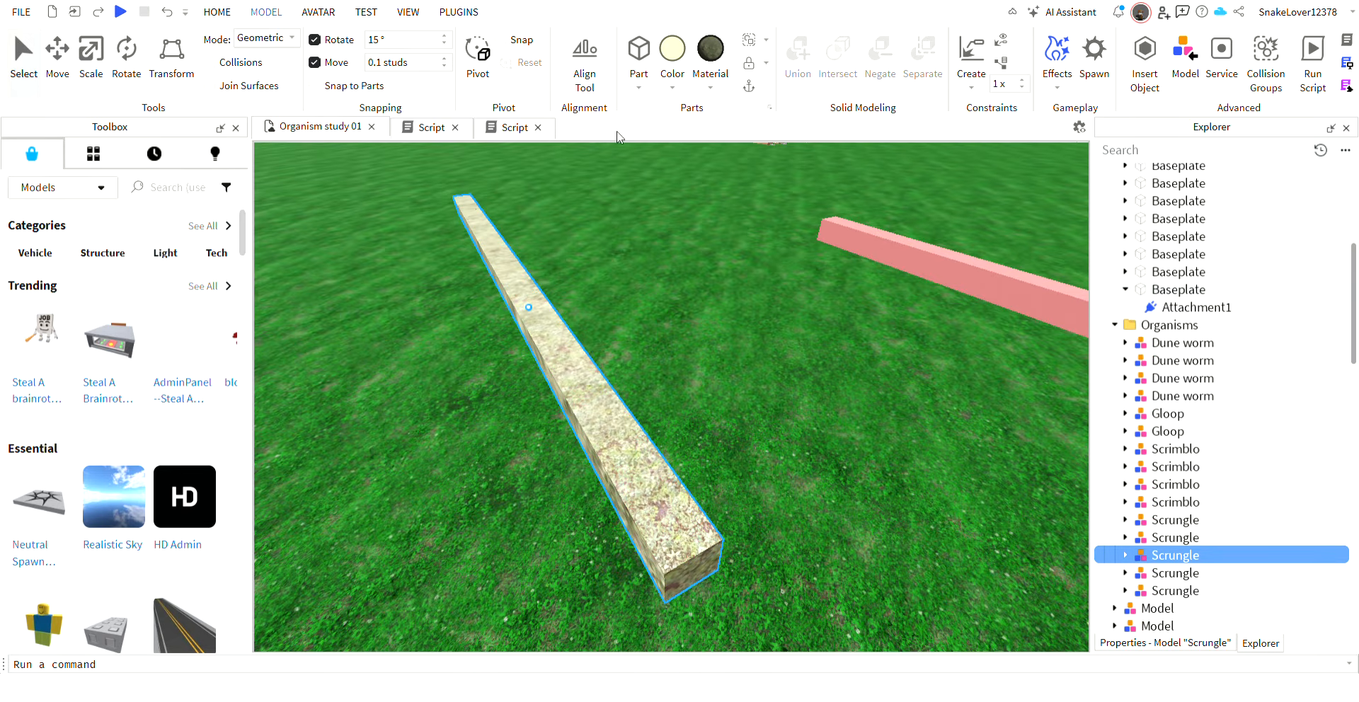
click(746, 291)
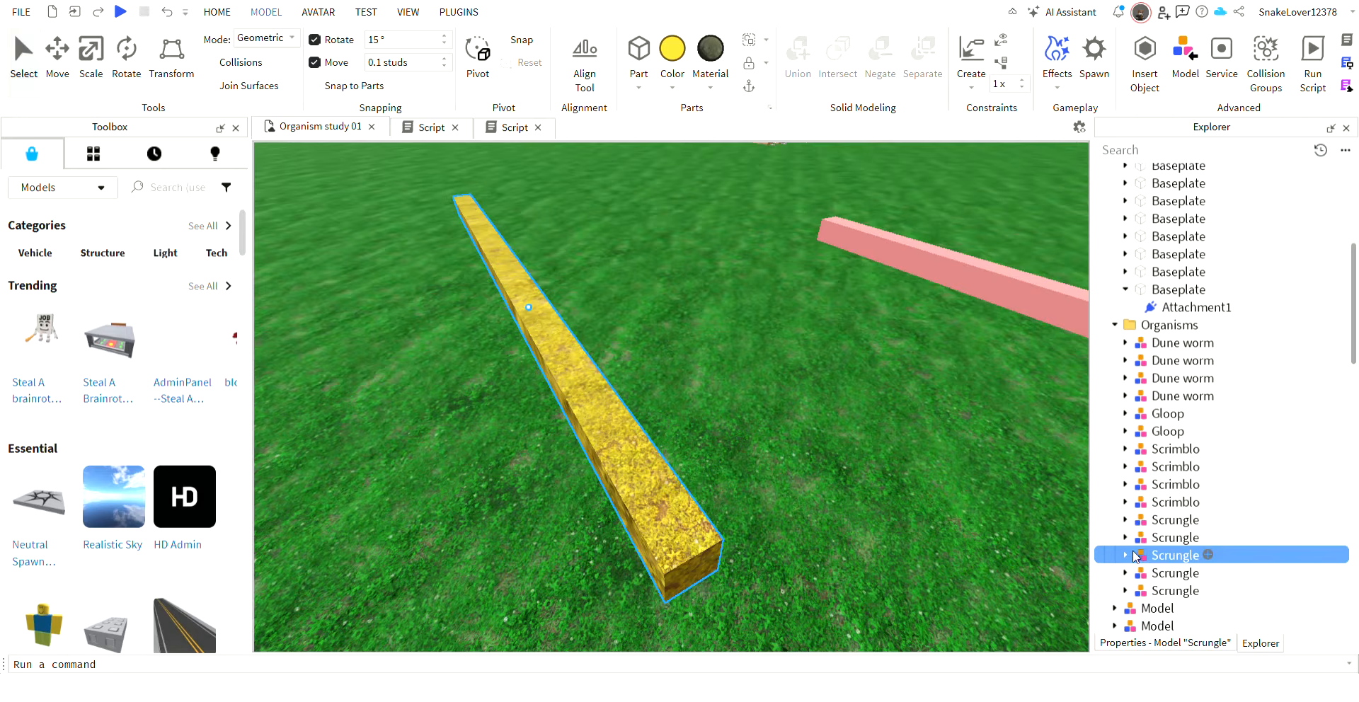
Rename the yellow Scrungle model as Bicklop.
double_click(1169, 556)
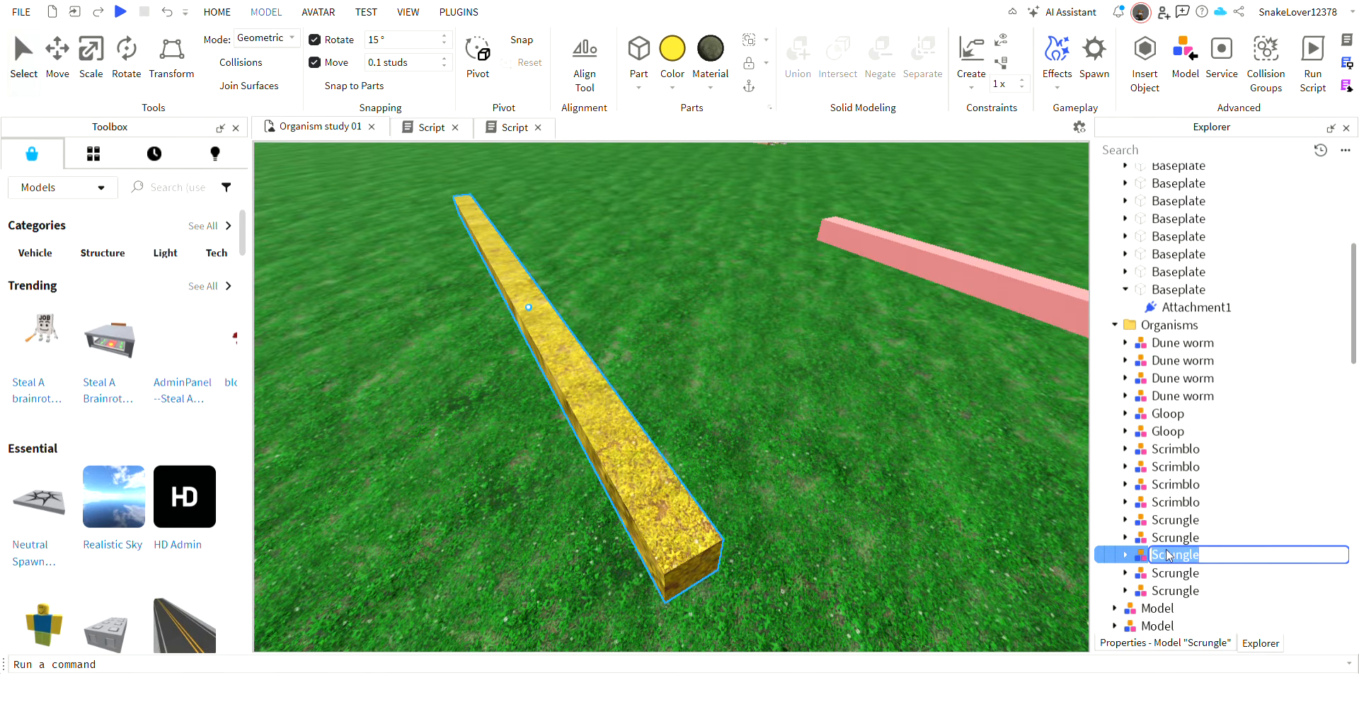
key(Return)
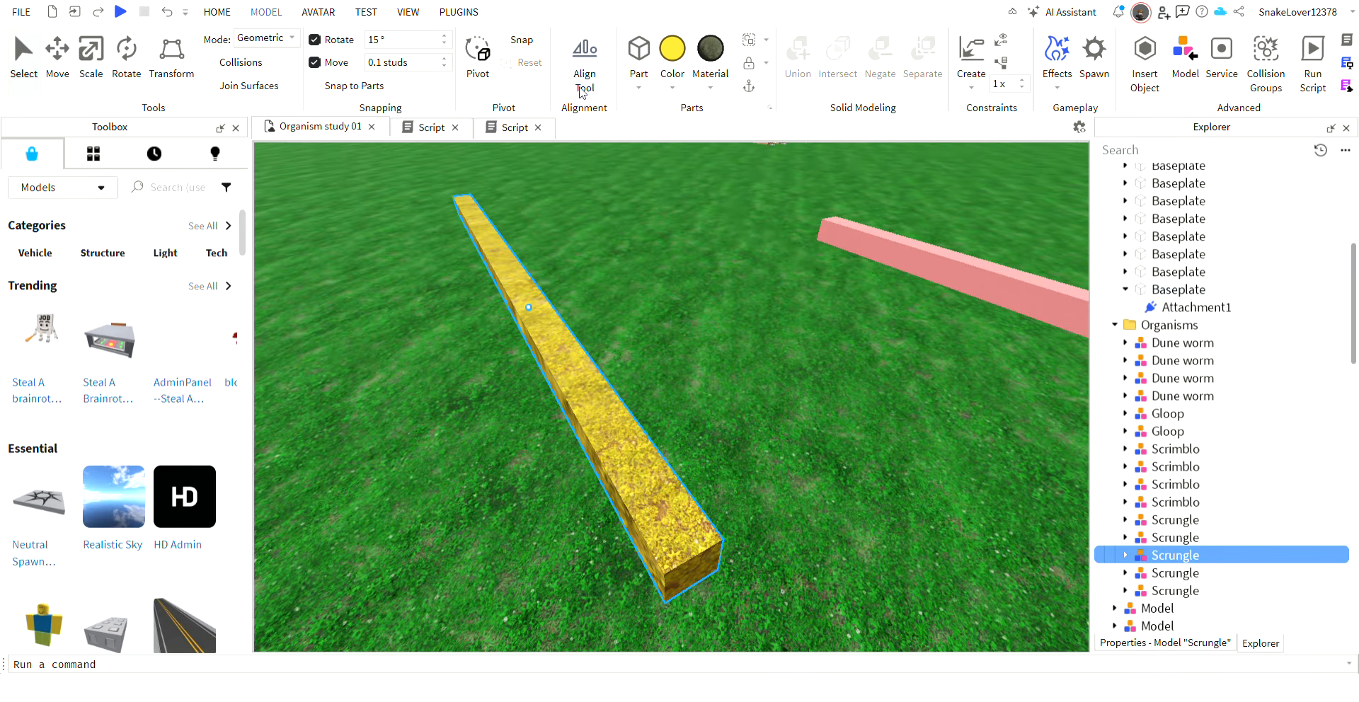
click(1172, 556)
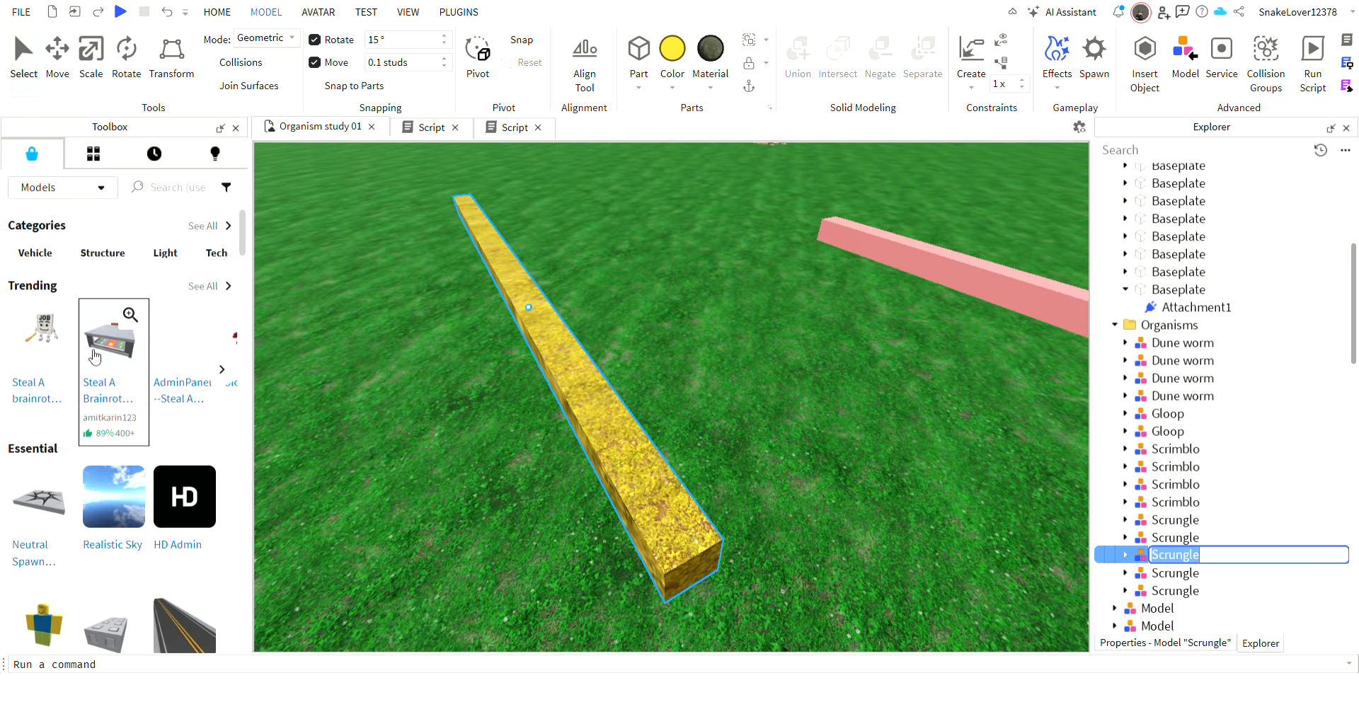
click(227, 370)
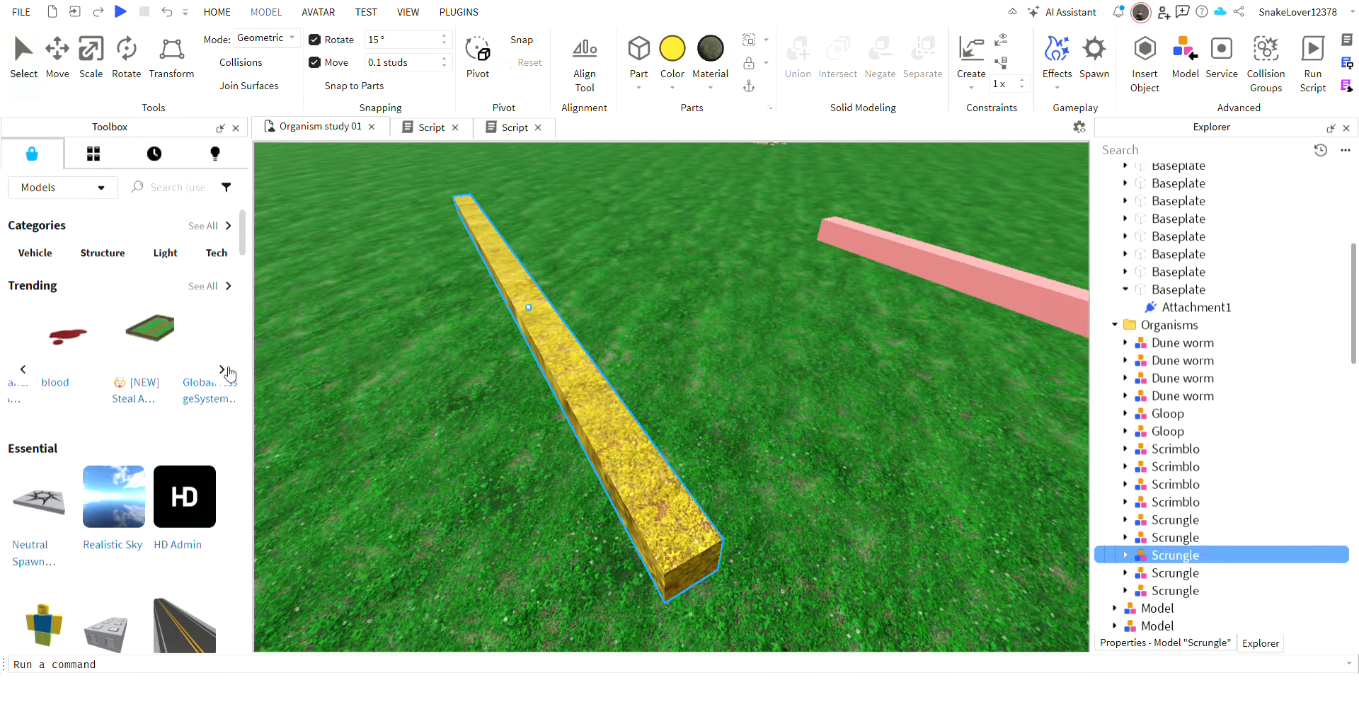
click(1170, 559)
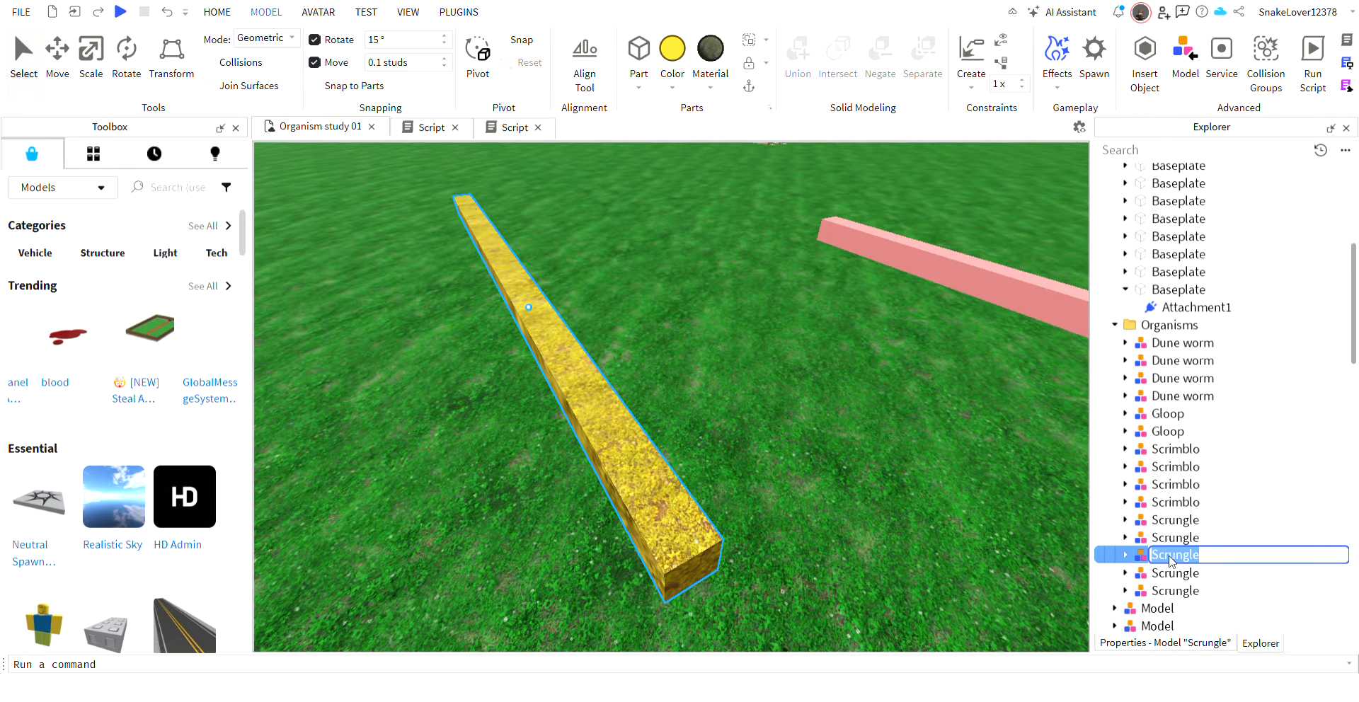
text(Bicklop)
key(Return)
Remove the last zero from the lookVector velocity multiplier in the script of Bicklop's Conveyor part, and return to the 3D scene.
right_drag(950, 449, 885, 447)
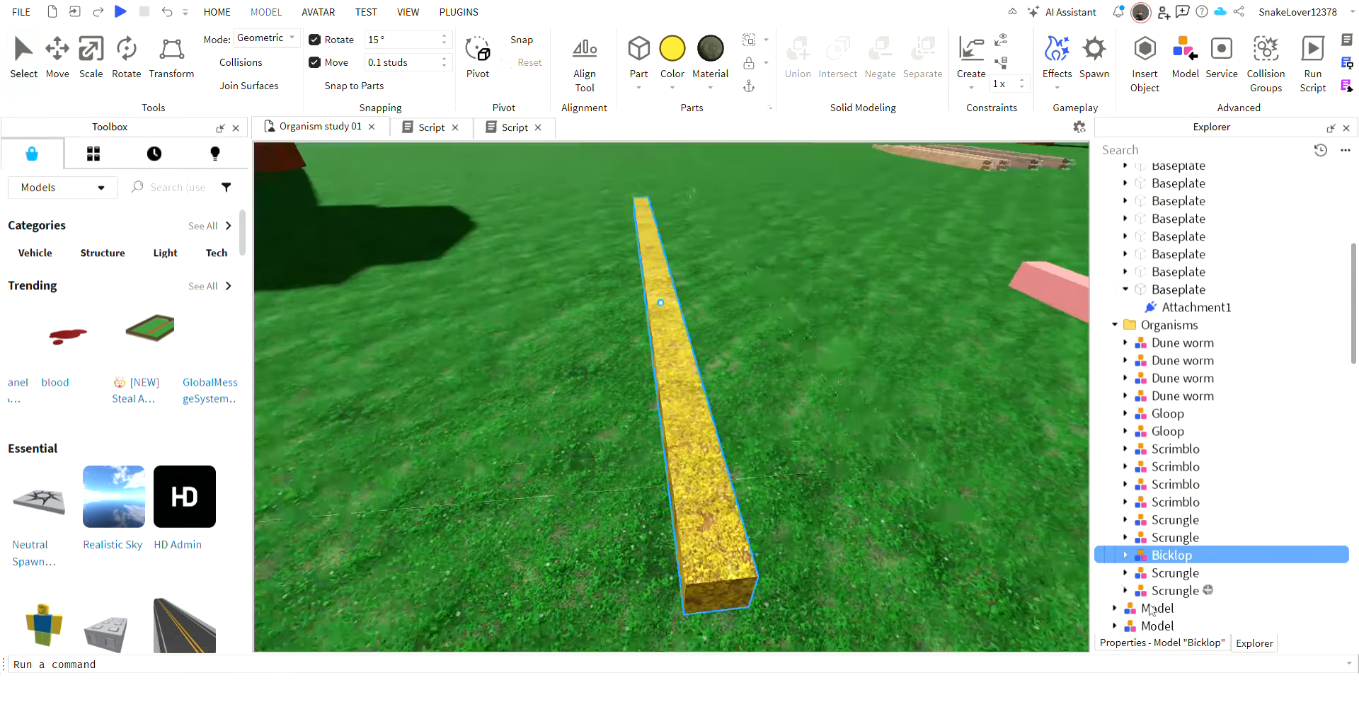
click(1125, 555)
click(1136, 573)
click(1183, 594)
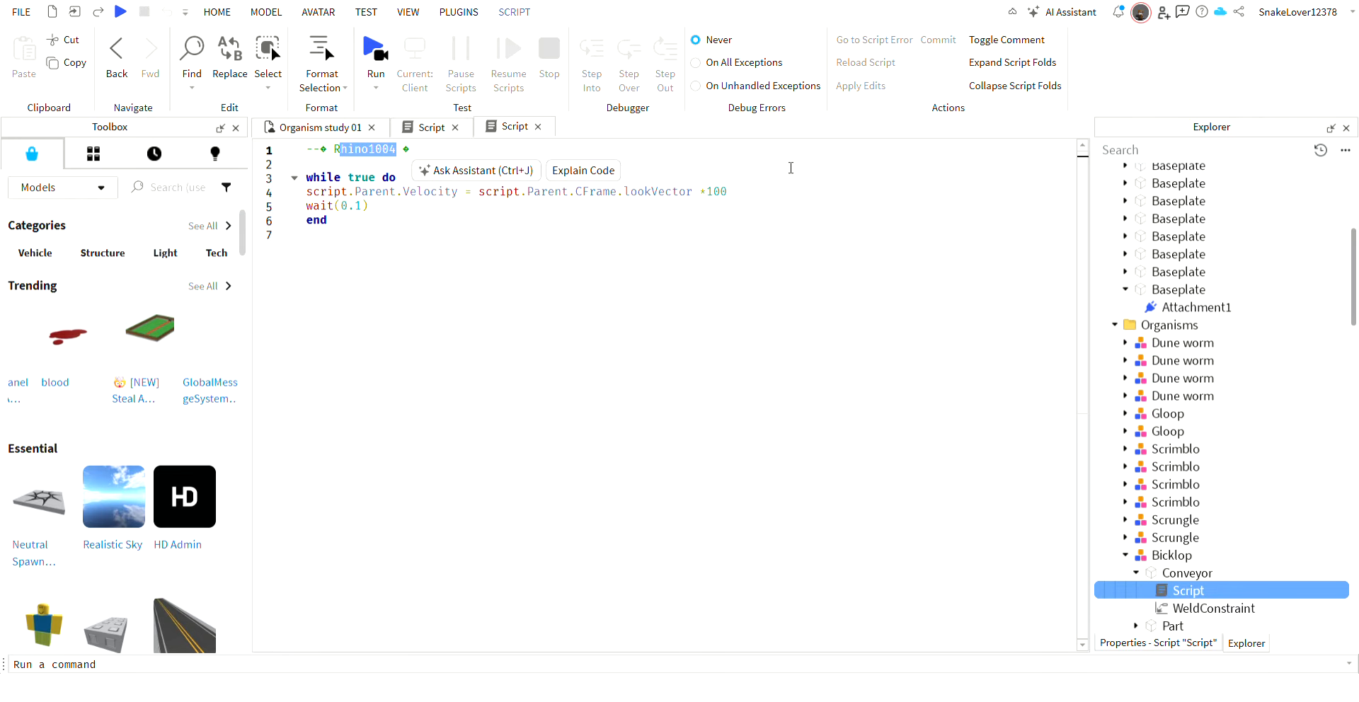
click(725, 192)
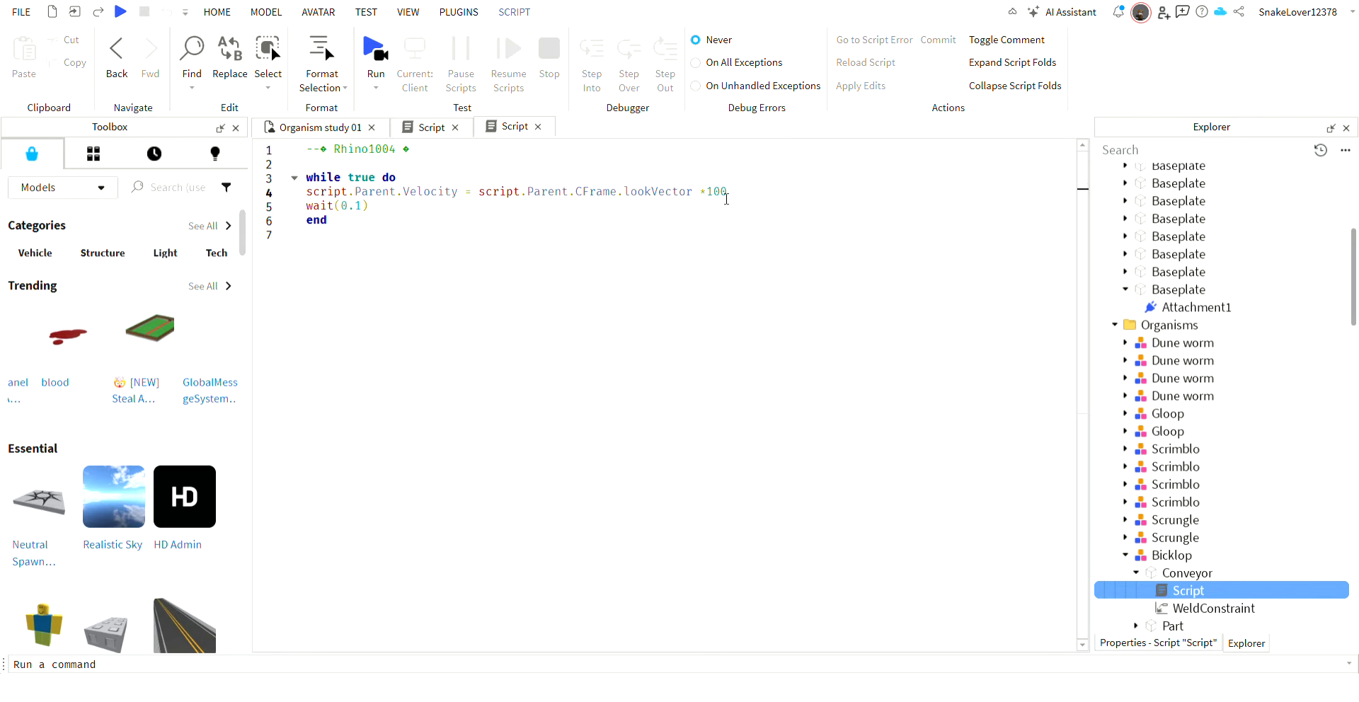
key(BackSpace)
click(311, 127)
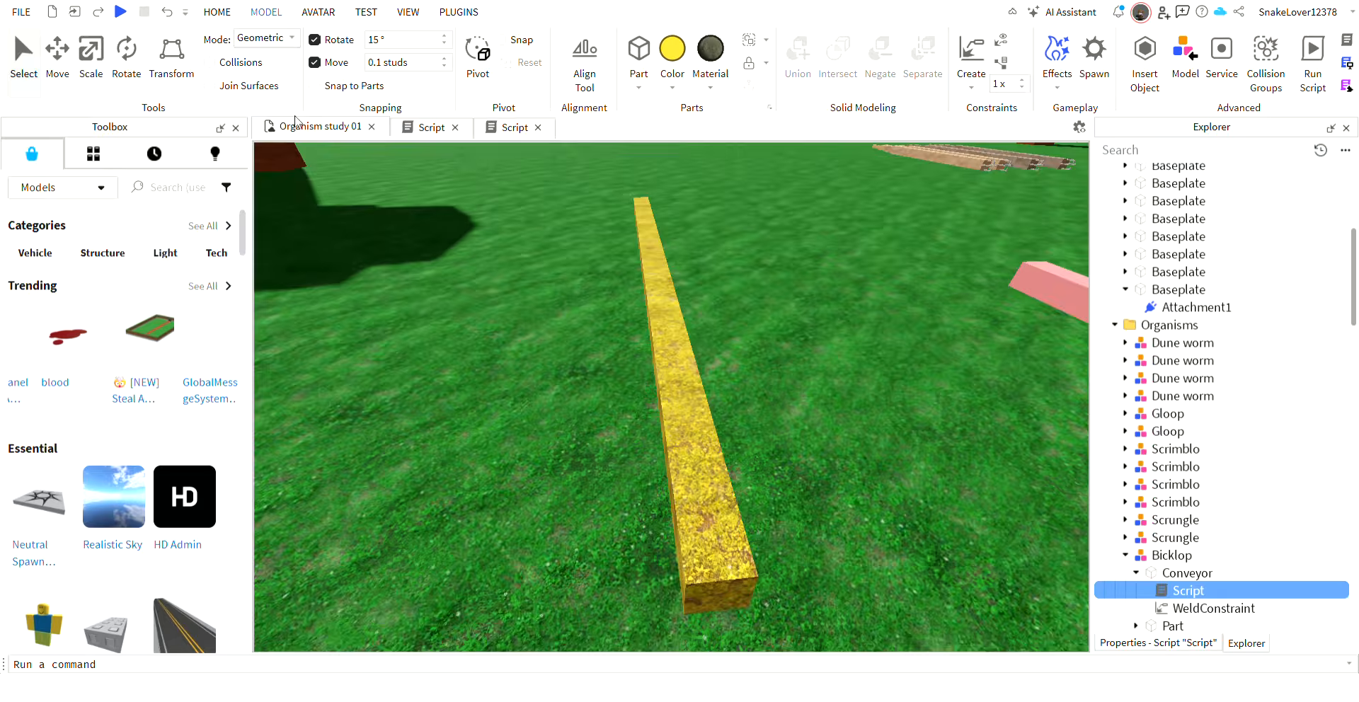
Collapse Bicklop's expanded parts in the hierarchy and check which body segment its last listed part corresponds to.
right_drag(753, 385, 775, 394)
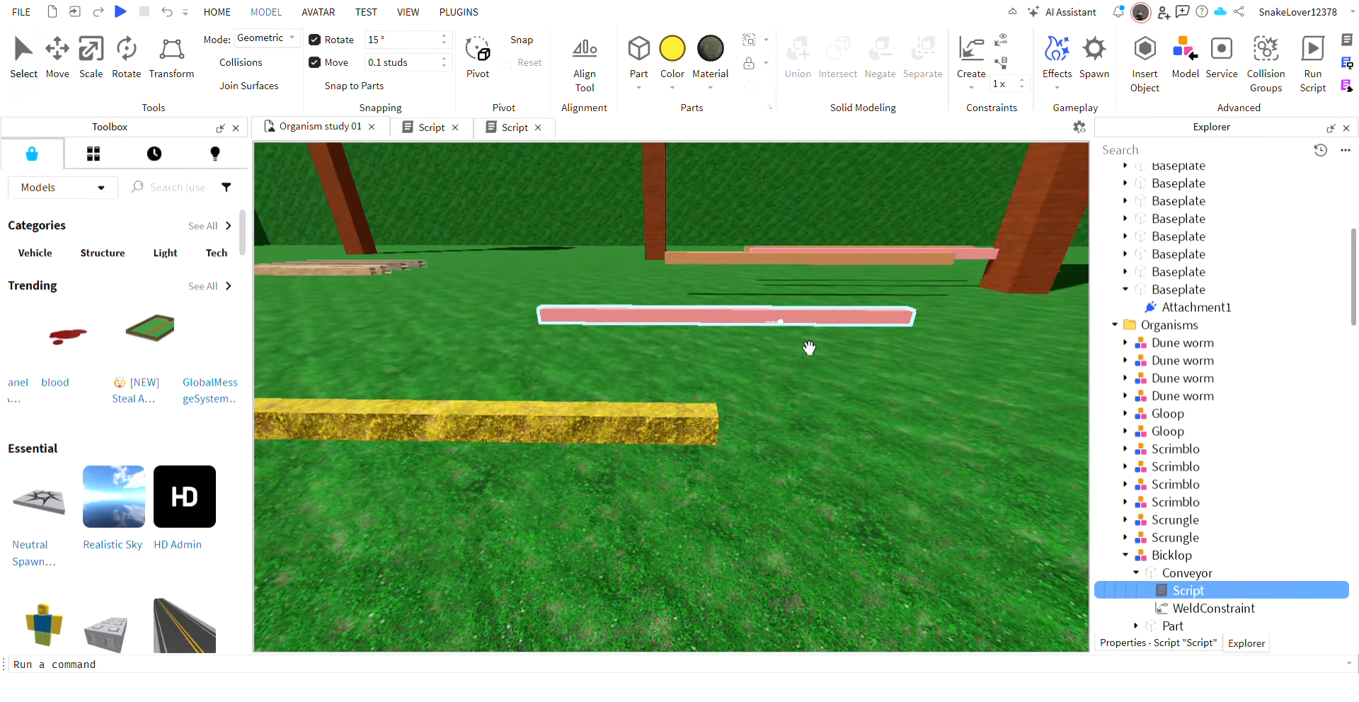
right_drag(847, 427, 992, 477)
key(d)
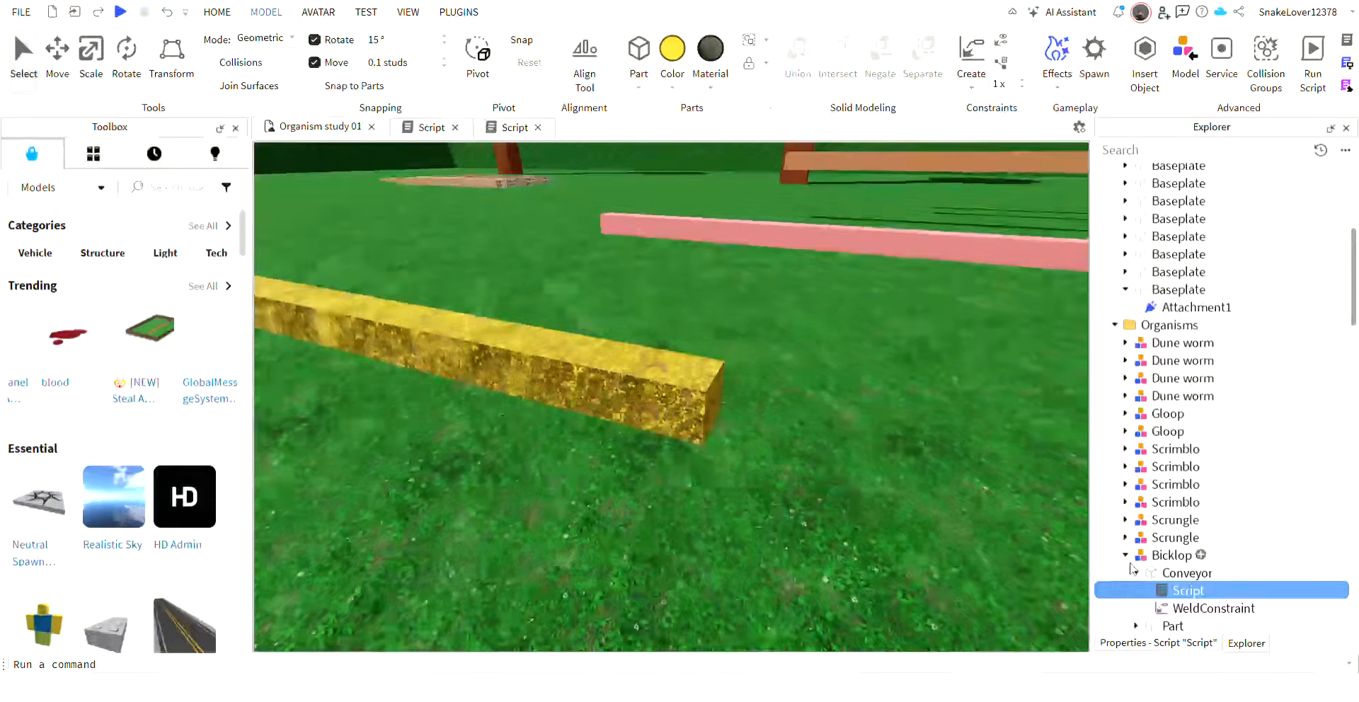
click(1138, 572)
scroll(1163, 556, down, 1)
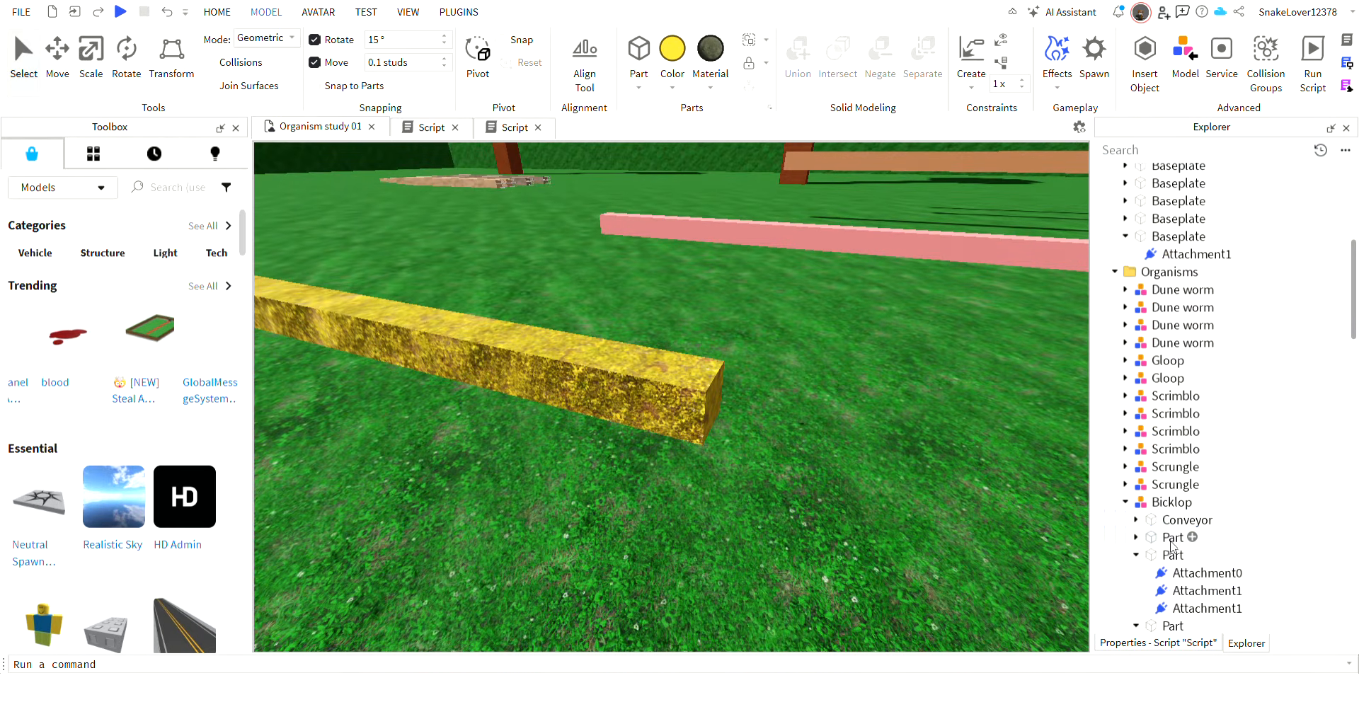
click(1136, 555)
right_drag(914, 541, 925, 524)
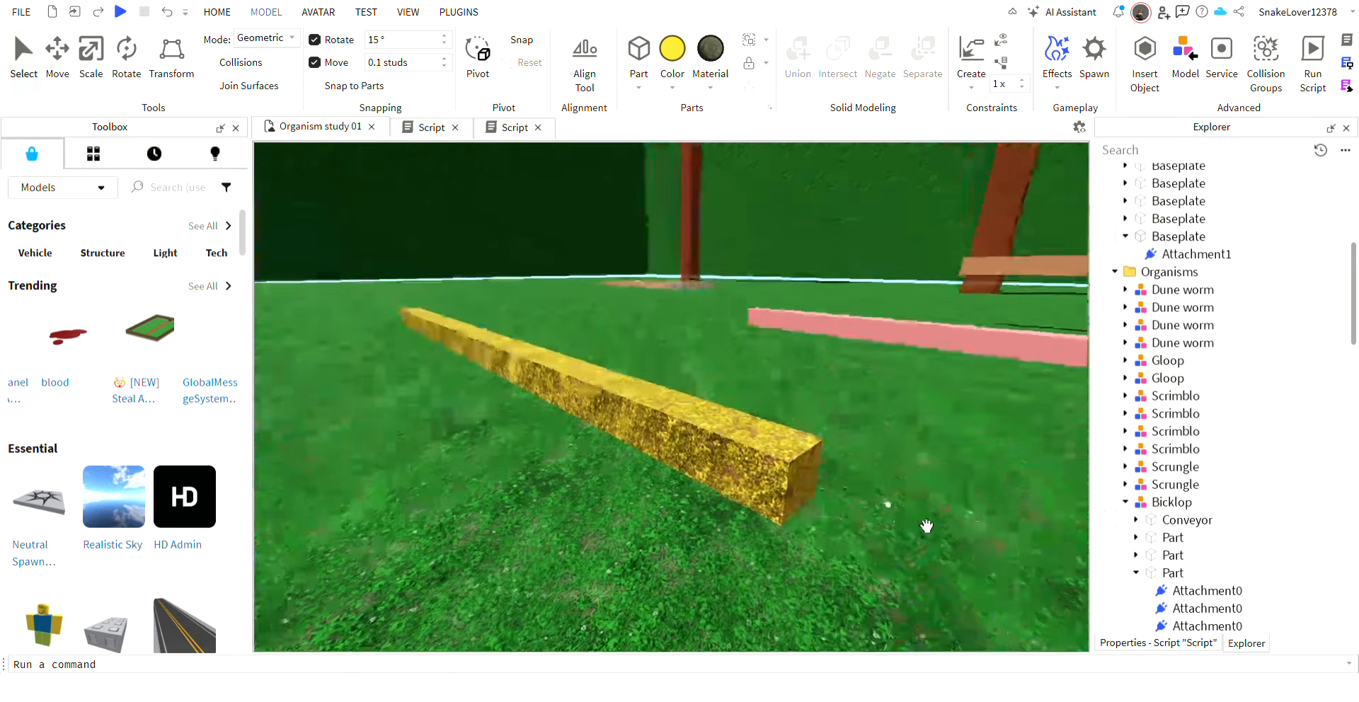
click(1136, 572)
scroll(1165, 566, down, 3)
click(1173, 589)
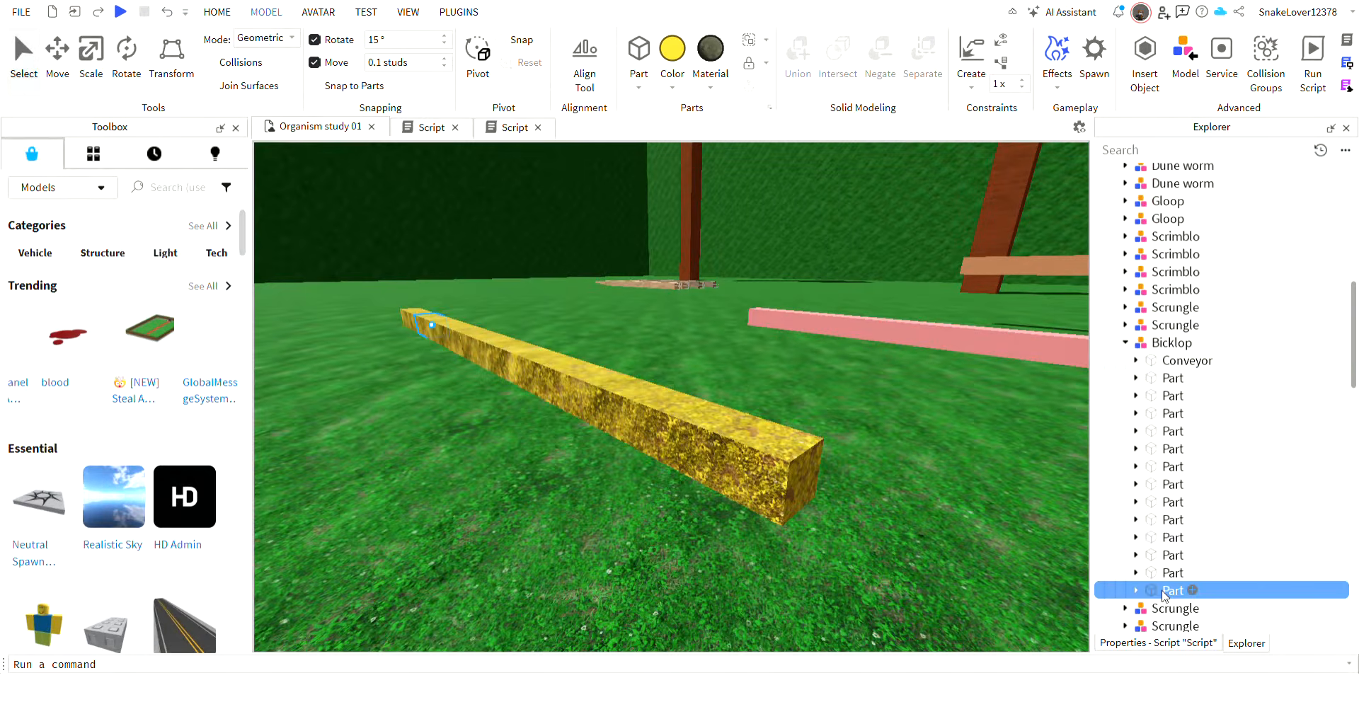
right_drag(882, 445, 883, 447)
key(w)
key(s)
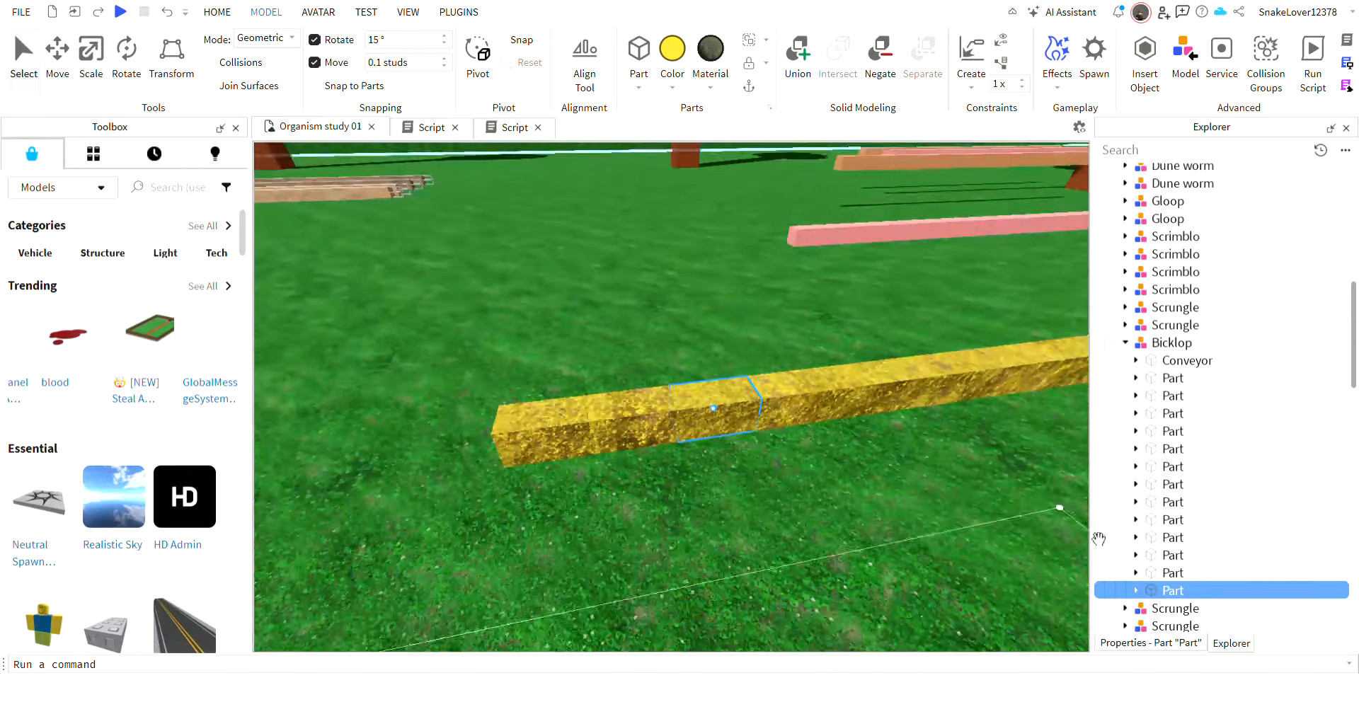
Delete the two outermost segments at one end of the yellow Bicklop to shorten its body.
click(1161, 572)
click(1162, 556)
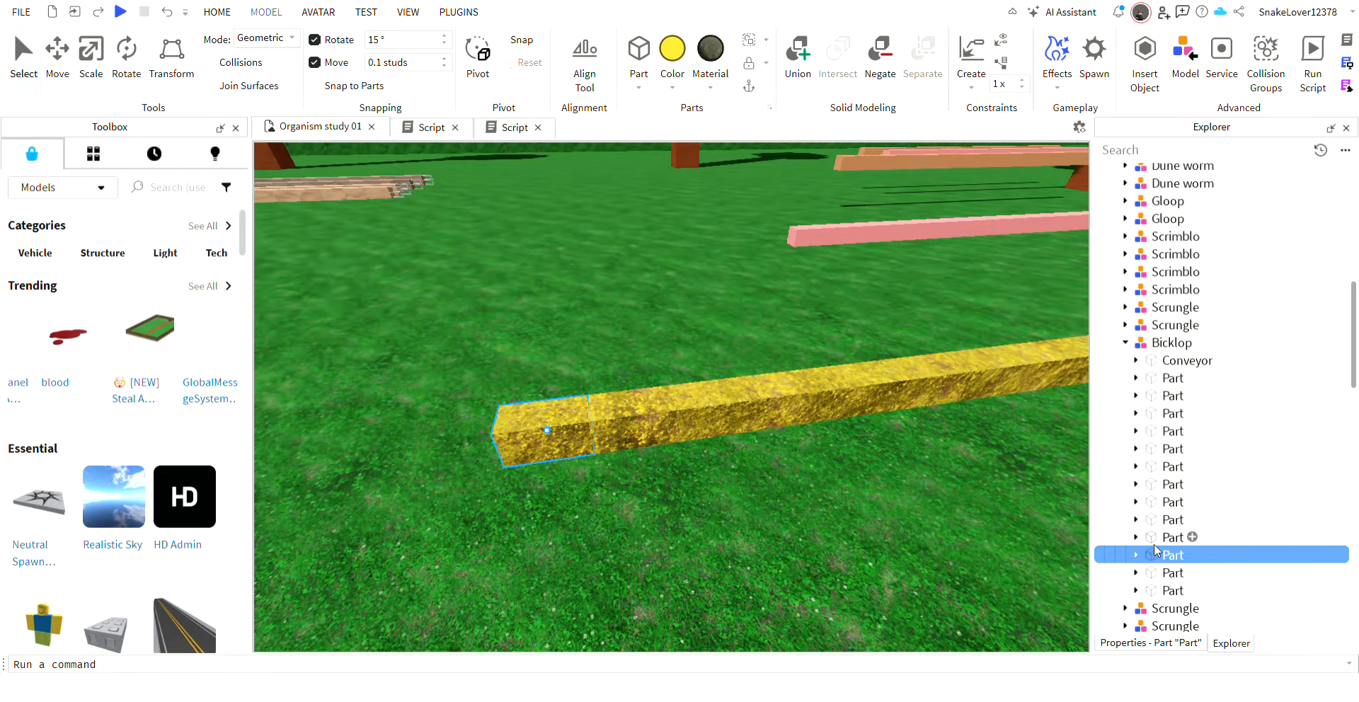
key(Delete)
click(1161, 555)
key(Delete)
right_drag(842, 494, 832, 494)
key(a)
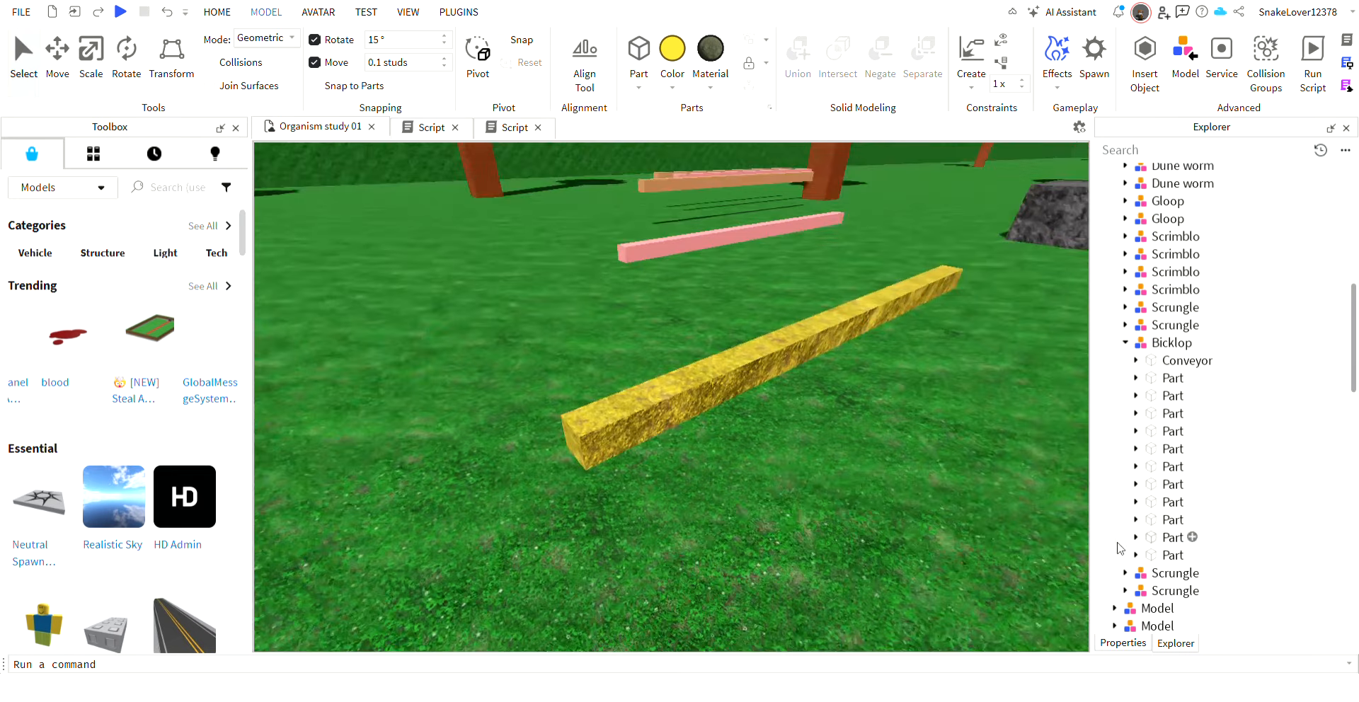
Select the last listed part of Bicklop and reduce that end segment's height from its upper and lower faces.
click(1162, 555)
click(91, 58)
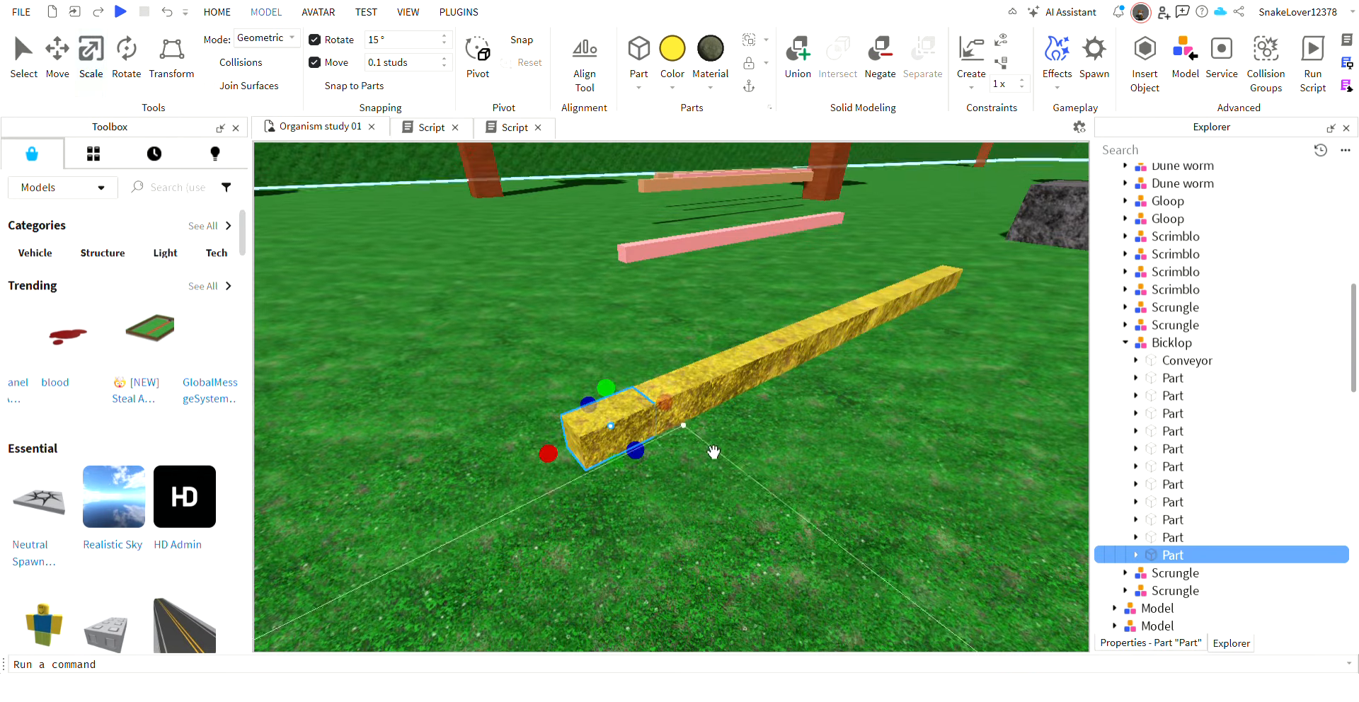
key(w)
right_drag(713, 453, 732, 429)
key(d)
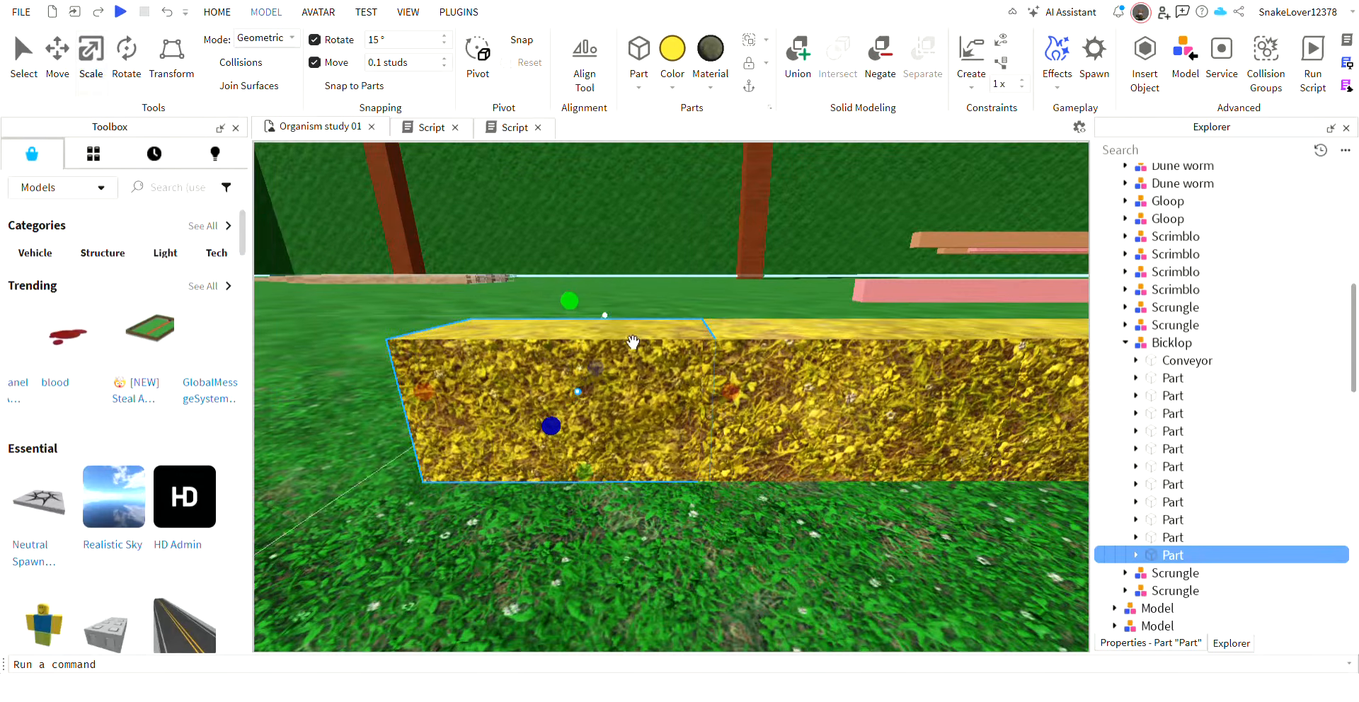
drag(572, 302, 573, 330)
key(q)
right_drag(698, 500, 701, 505)
drag(584, 528, 587, 492)
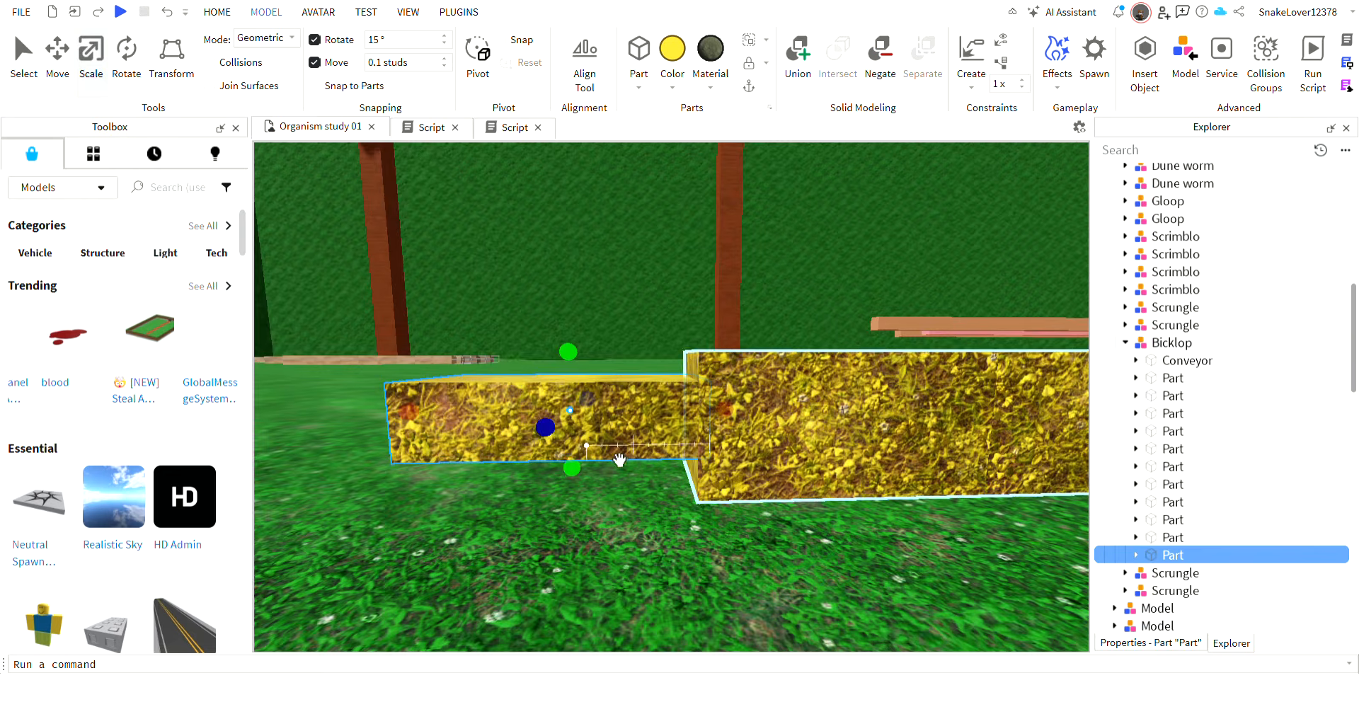
Flatten Bicklop's end segment further from above and below into a thin slab centred on the body's end.
key(q)
right_drag(640, 433, 640, 433)
drag(583, 370, 583, 386)
key(e)
right_drag(646, 485, 645, 486)
key(a)
key(q)
key(d)
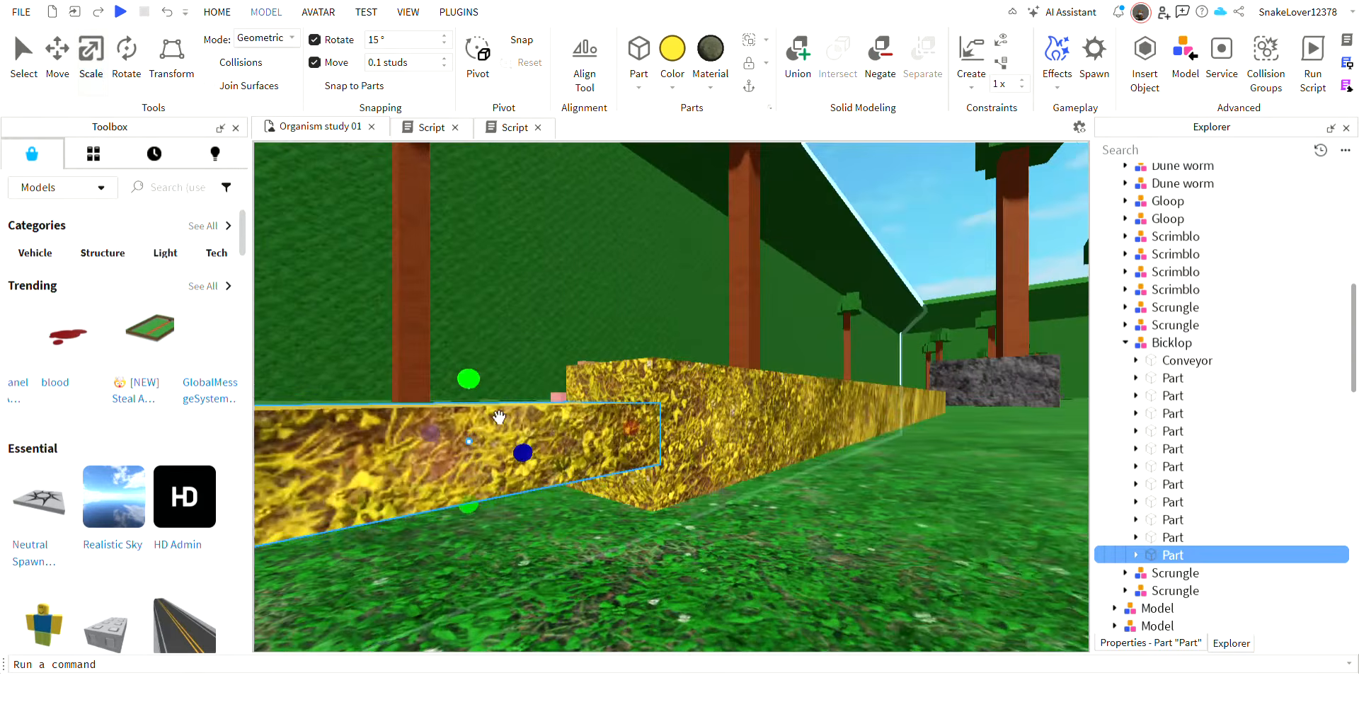
drag(475, 391, 476, 409)
drag(478, 518, 476, 502)
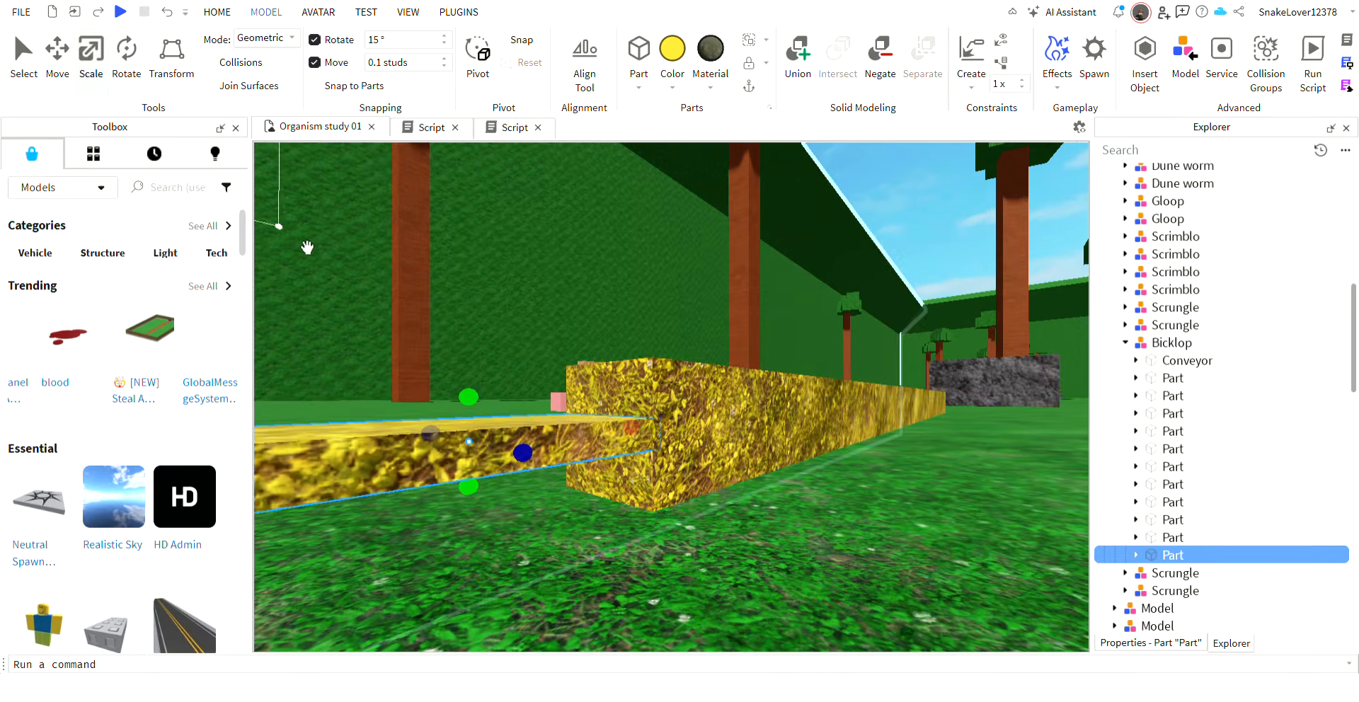
Duplicate the flattened end segment and rotate the copy about its long axis so the two slabs cross.
click(124, 50)
key(a)
right_drag(604, 440, 604, 441)
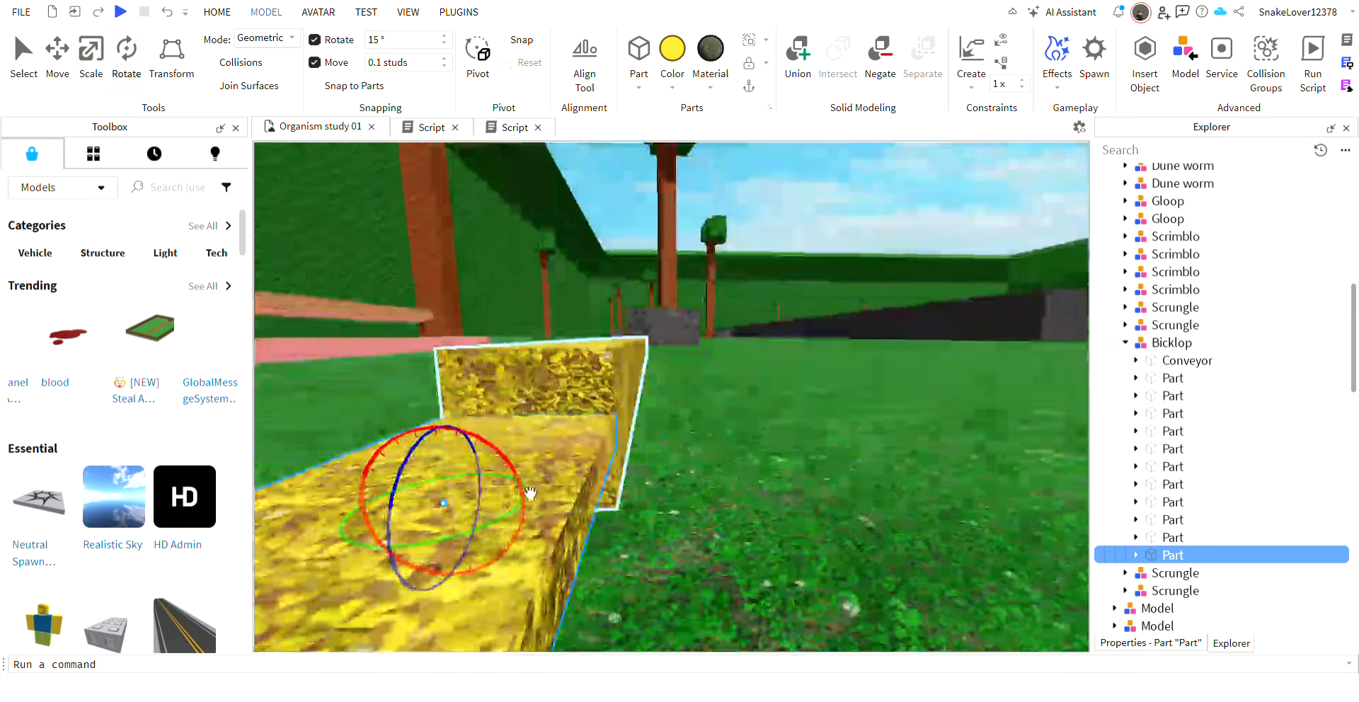
drag(521, 495, 353, 393)
key(a)
right_drag(600, 452, 599, 452)
key(s)
Weld the two crossed end slabs of Bicklop together.
click(977, 72)
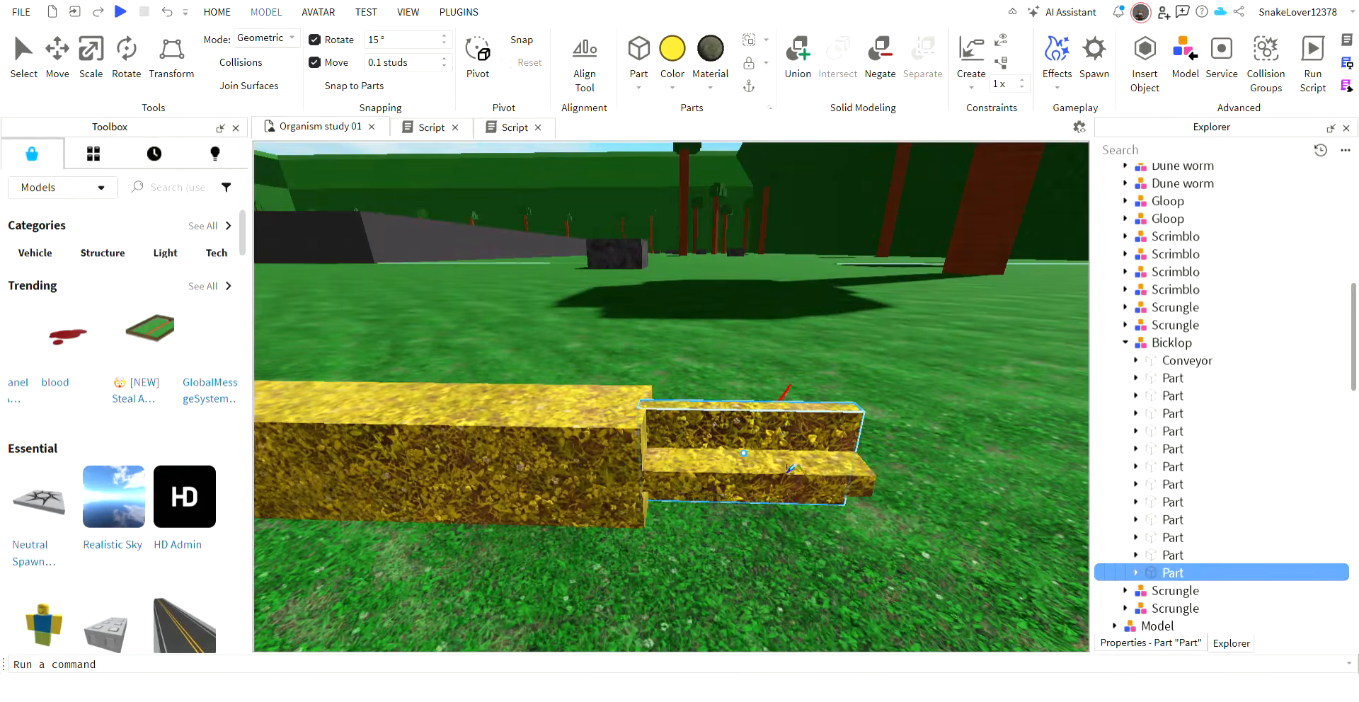
click(786, 431)
click(838, 464)
click(841, 459)
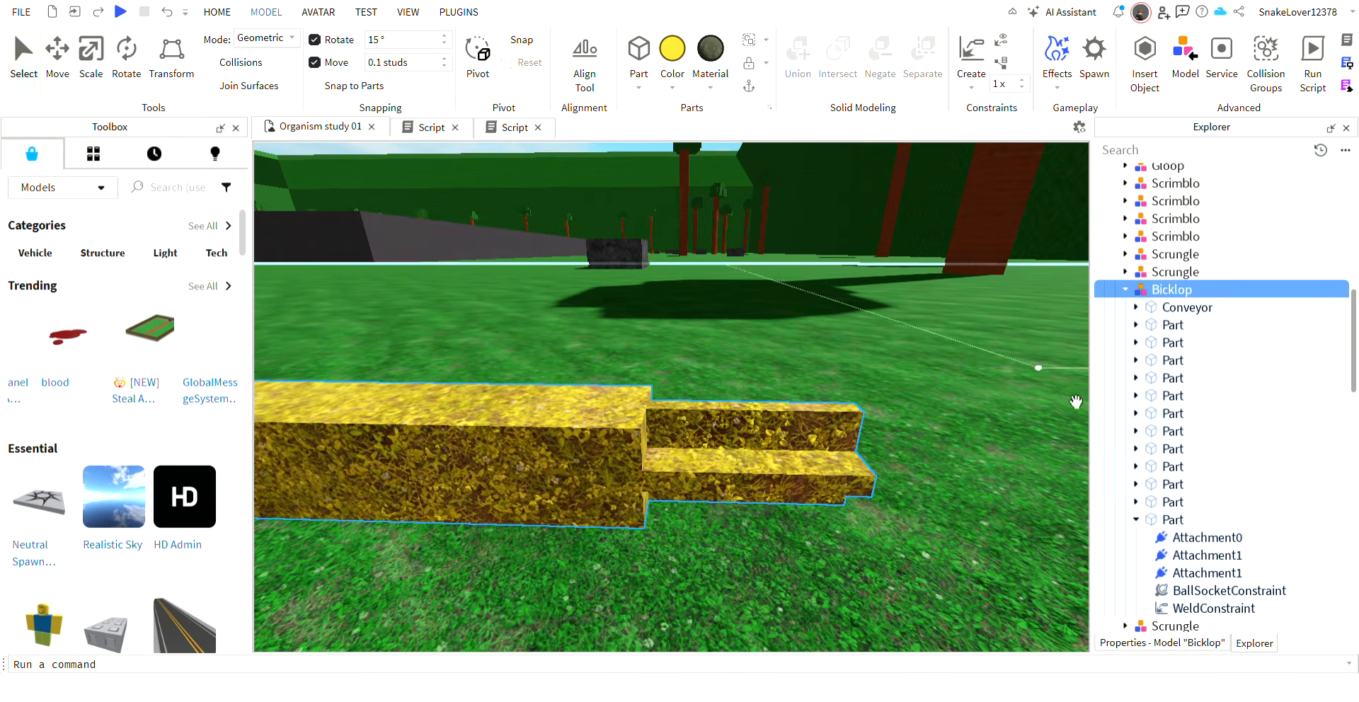
Delete the BallSocketConstraint from the copied end slab, keeping its WeldConstraint.
click(1136, 520)
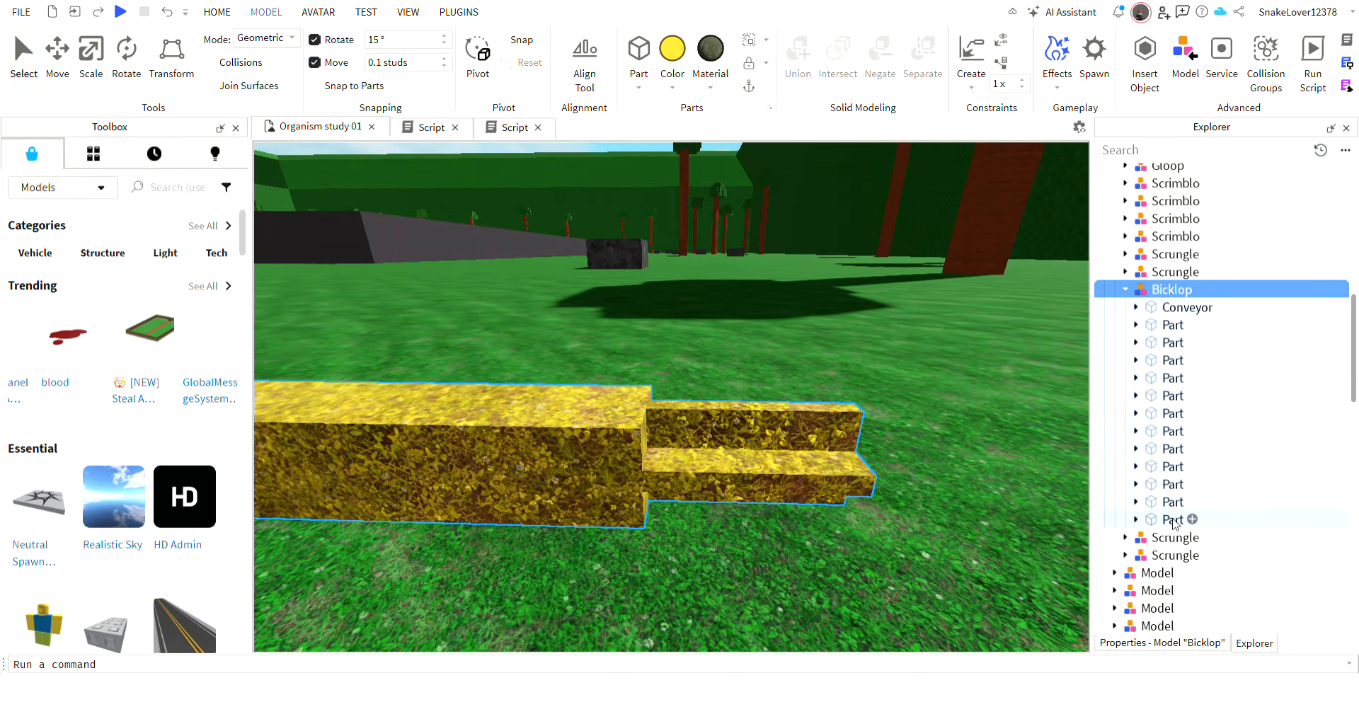
click(1174, 521)
click(1137, 520)
click(1211, 608)
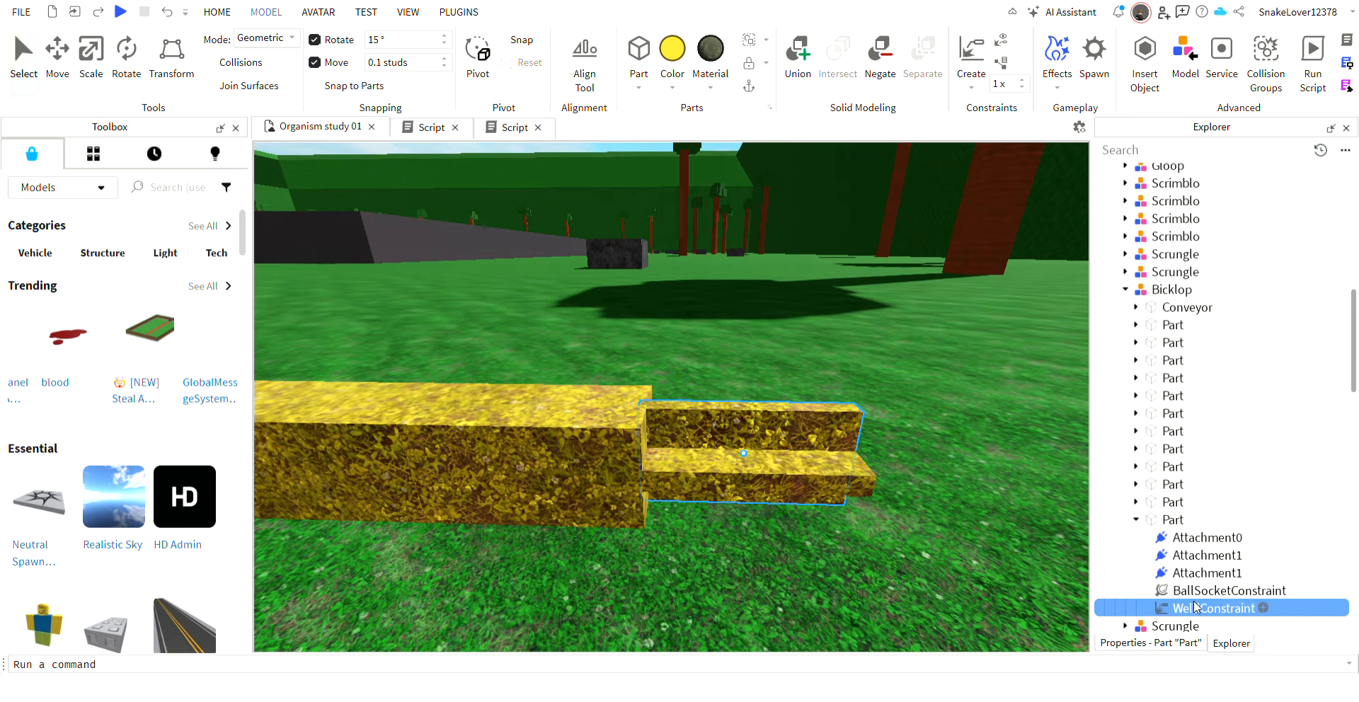
click(1209, 589)
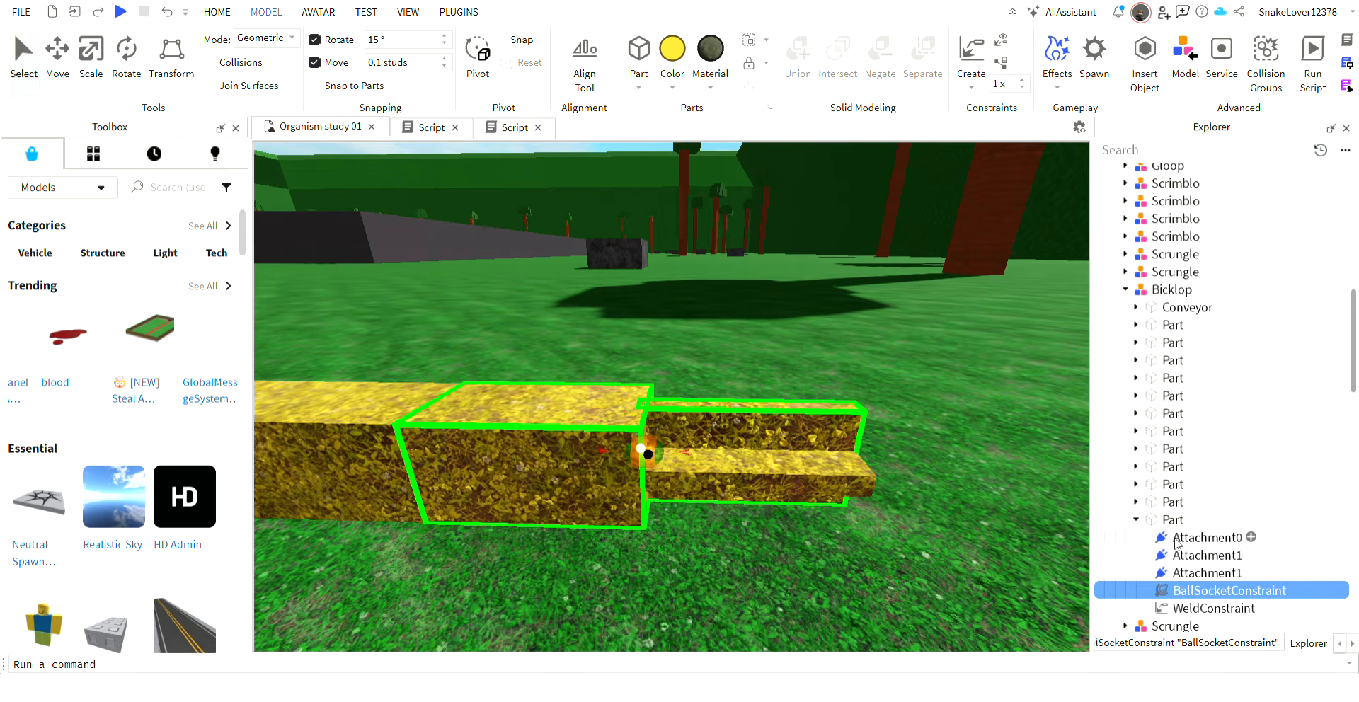
key(Delete)
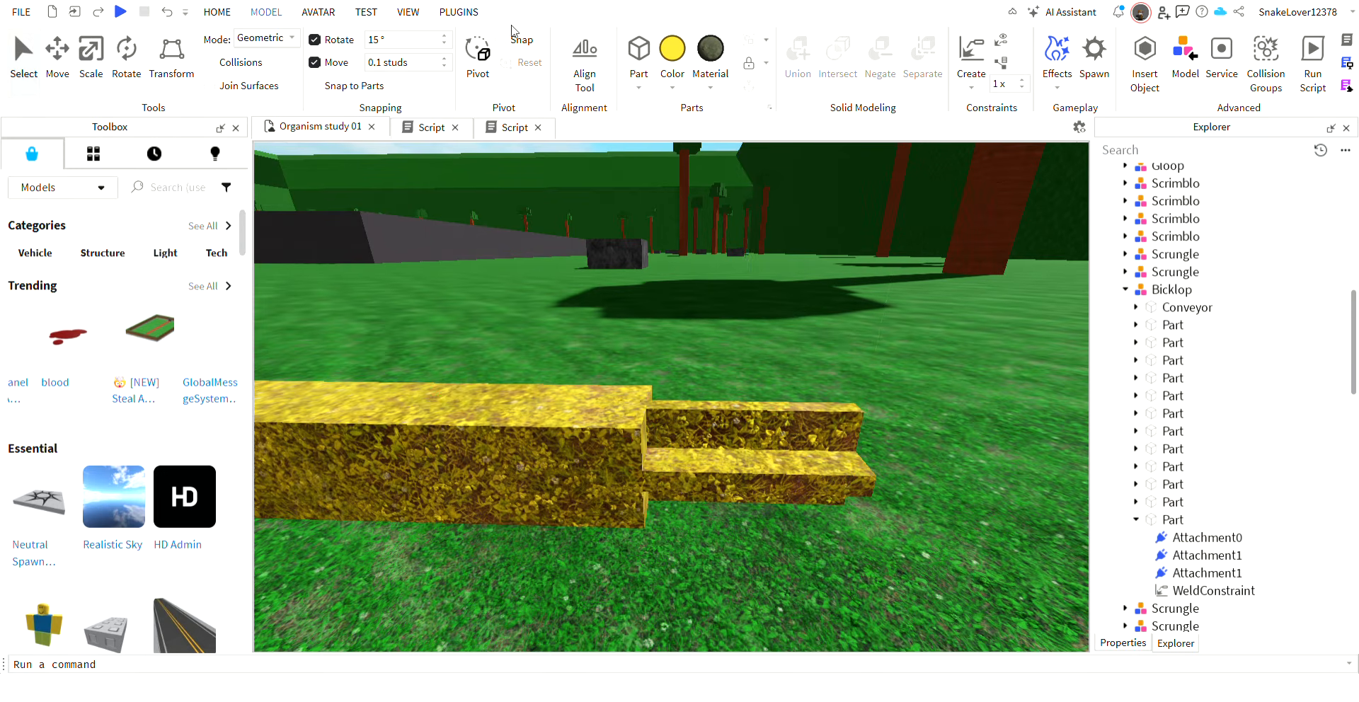
Collapse the end slab in the hierarchy, run the simulation and toggle anchoring on the moving Bicklop.
click(218, 12)
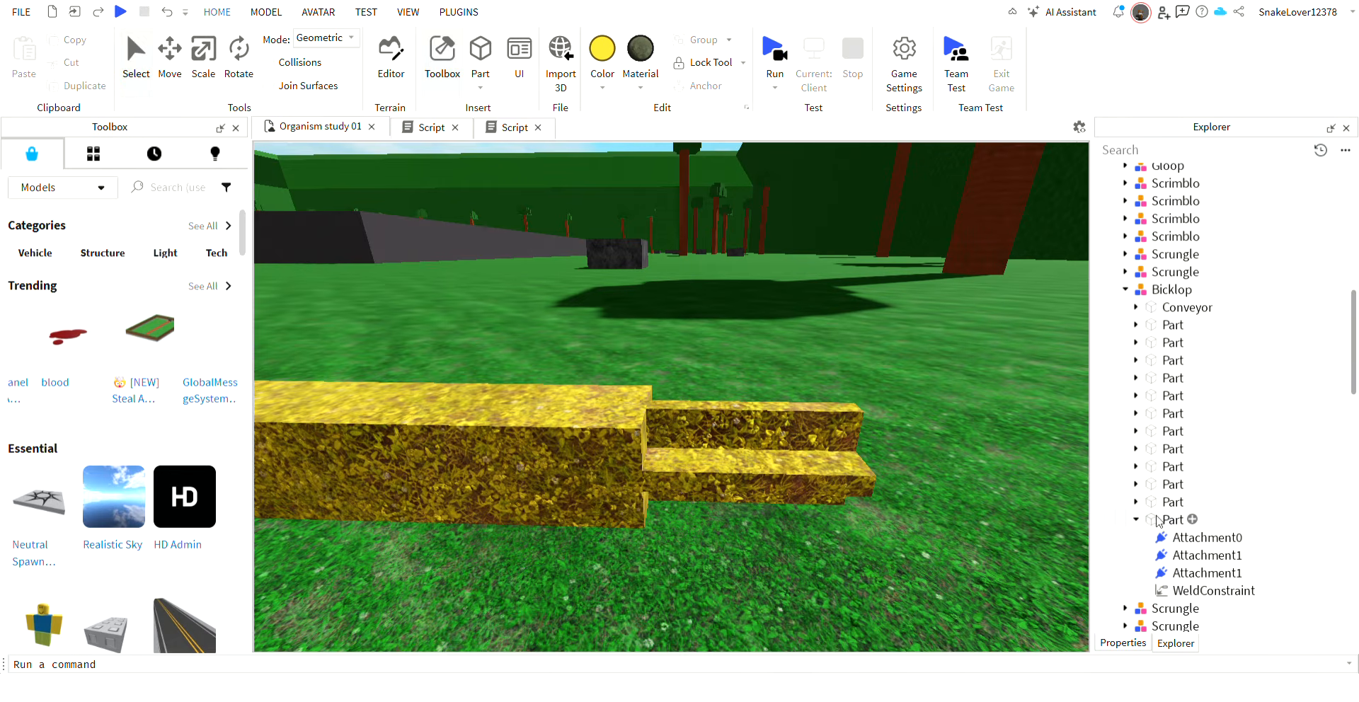
click(1136, 520)
click(1165, 502)
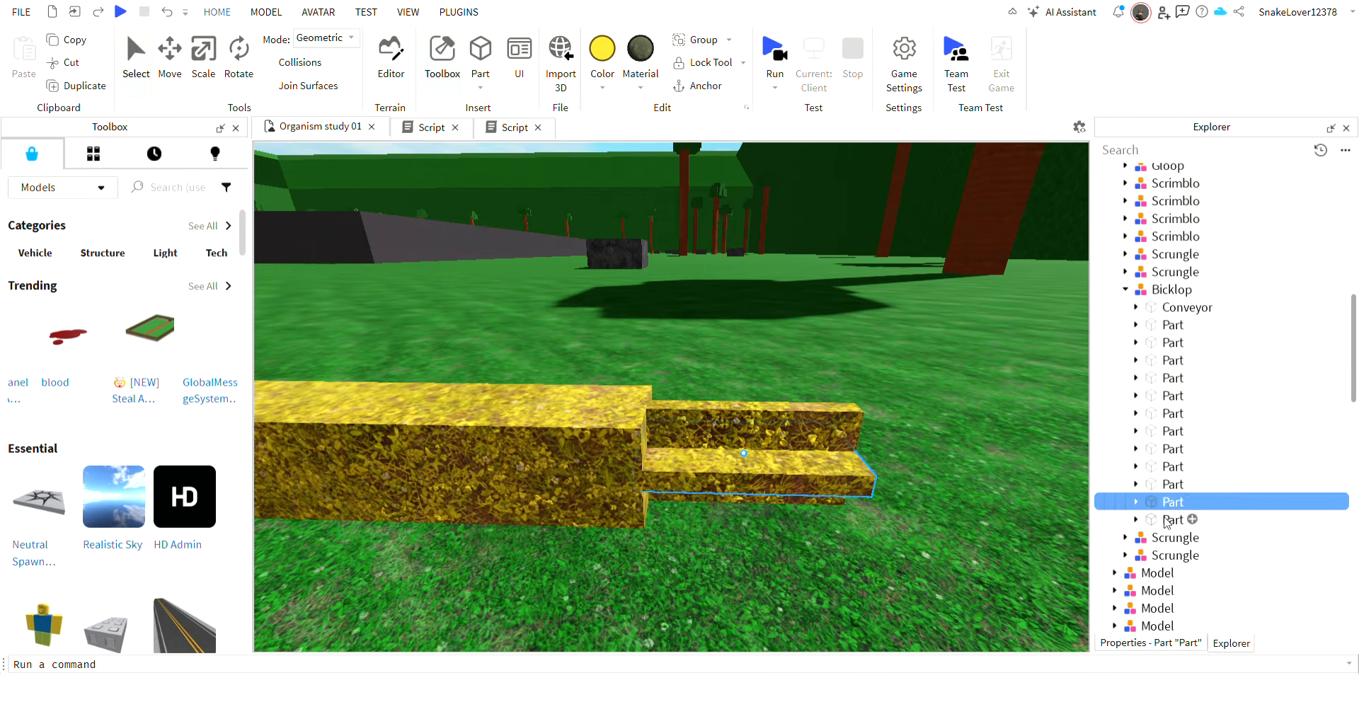
click(1165, 520)
click(766, 62)
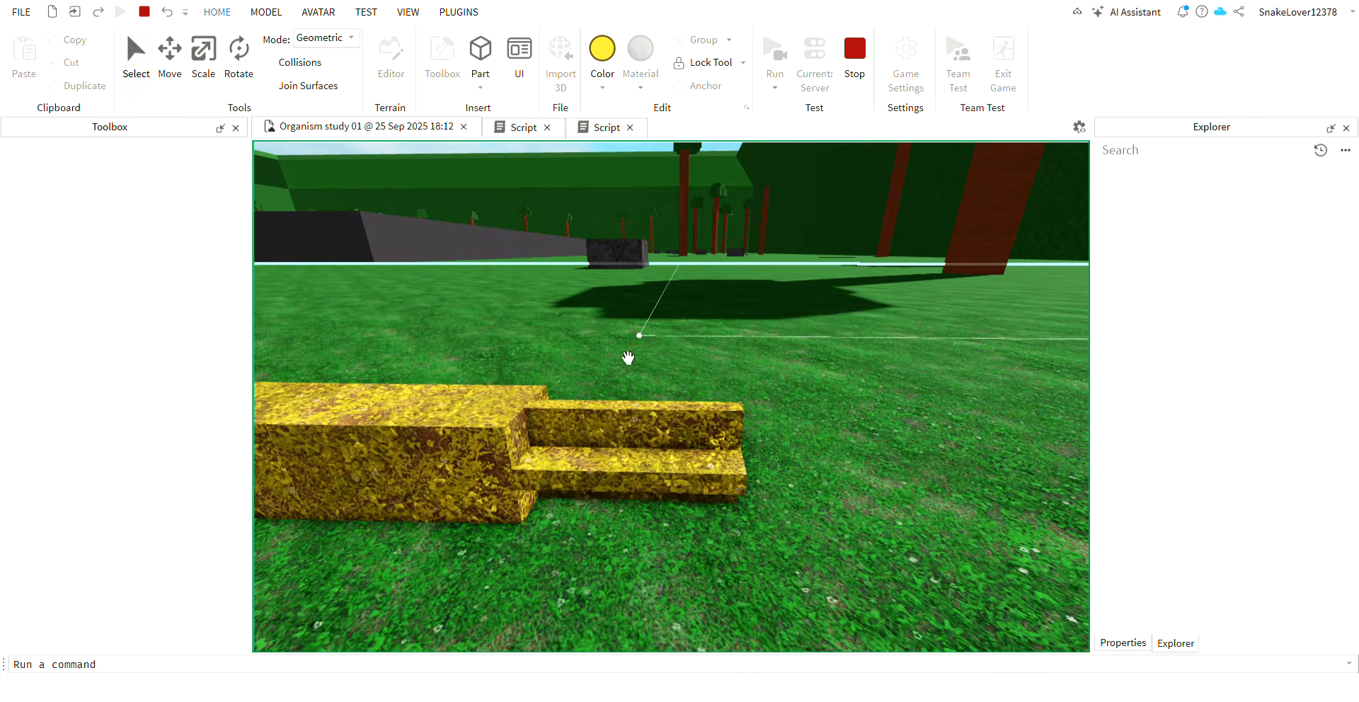
click(476, 455)
right_drag(584, 333, 570, 317)
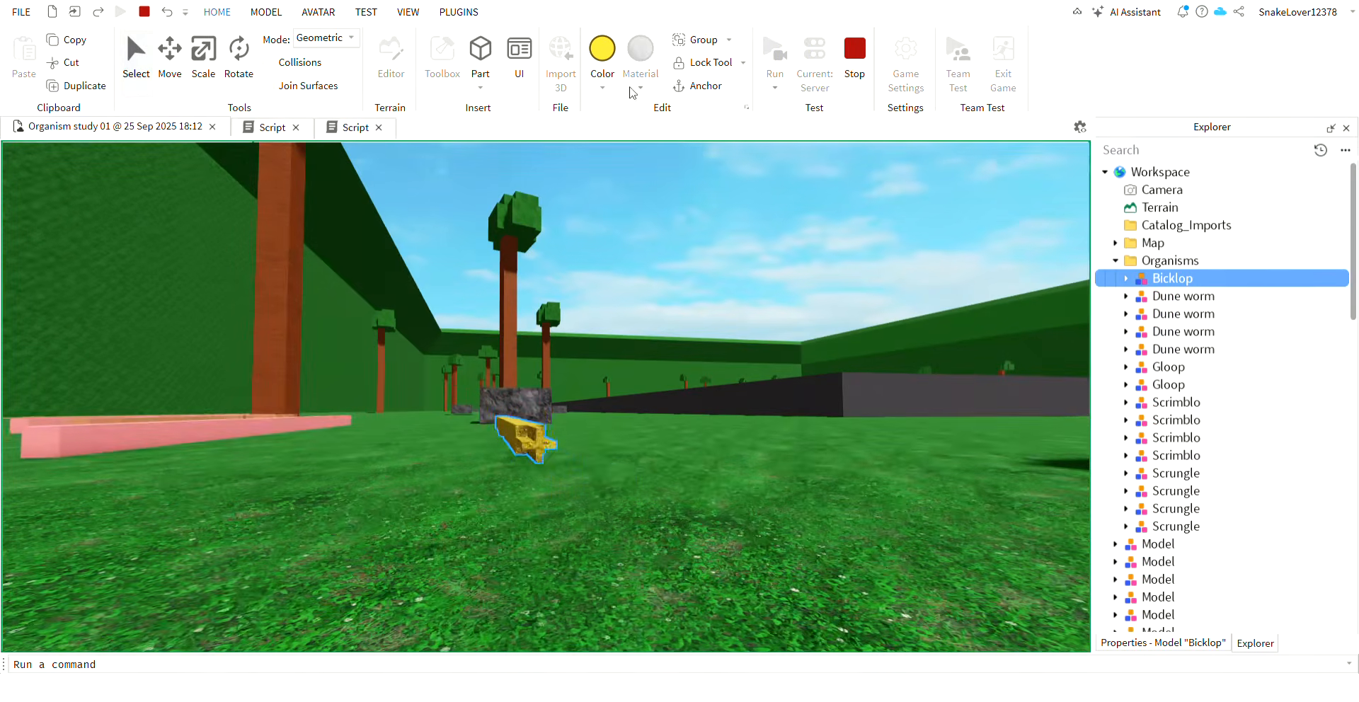
click(694, 86)
key(f)
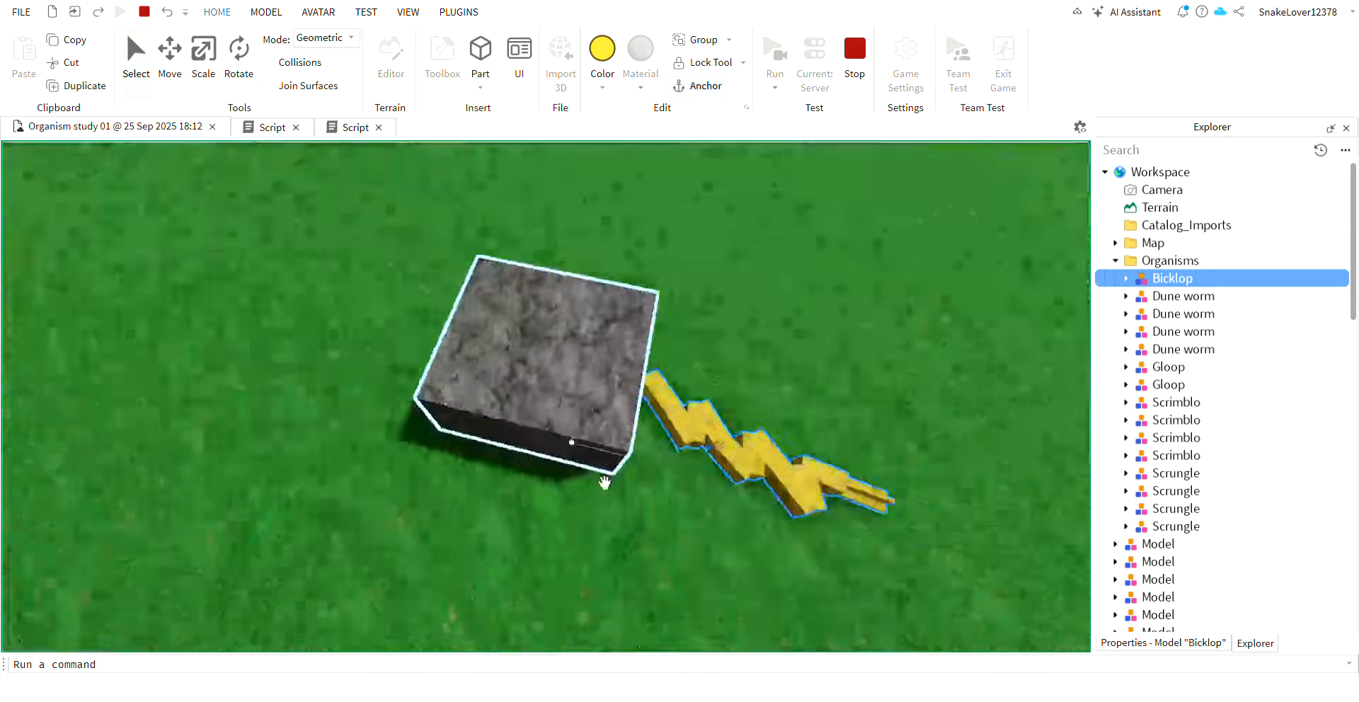
Move the running Bicklop into the pool, observe how it swims, and stop the simulation.
drag(618, 424, 618, 361)
key(w)
drag(618, 356, 619, 443)
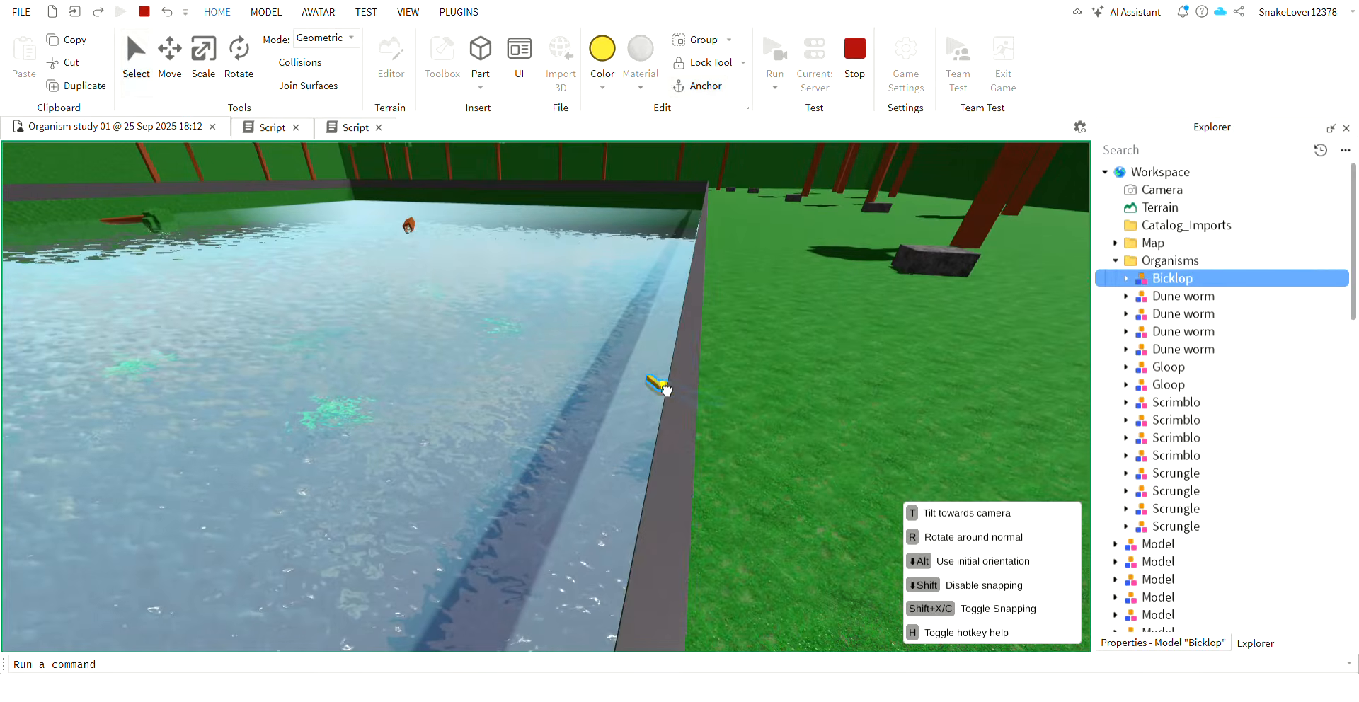
drag(699, 420, 860, 378)
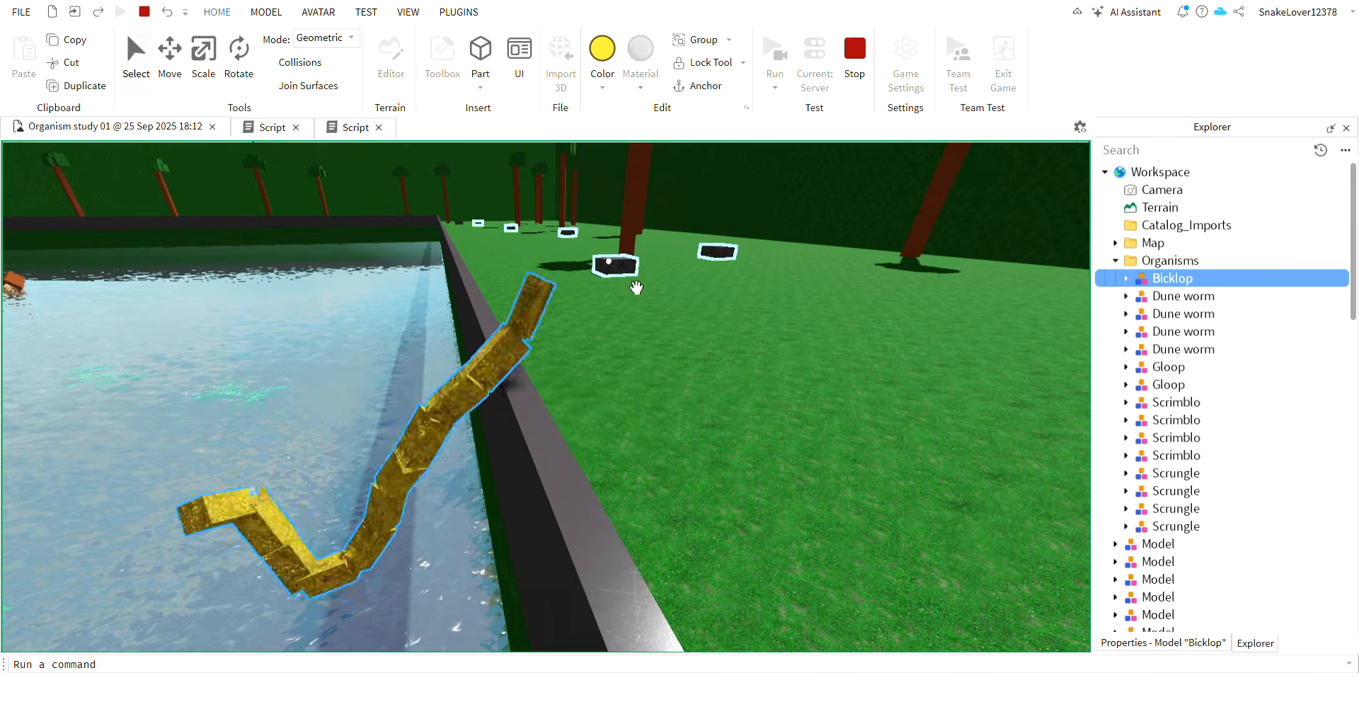
mouse_move(607, 261)
right_down()
mouse_move(635, 289)
mouse_move(608, 267)
right_up()
key(w)
click(607, 262)
key(w)
key(w)
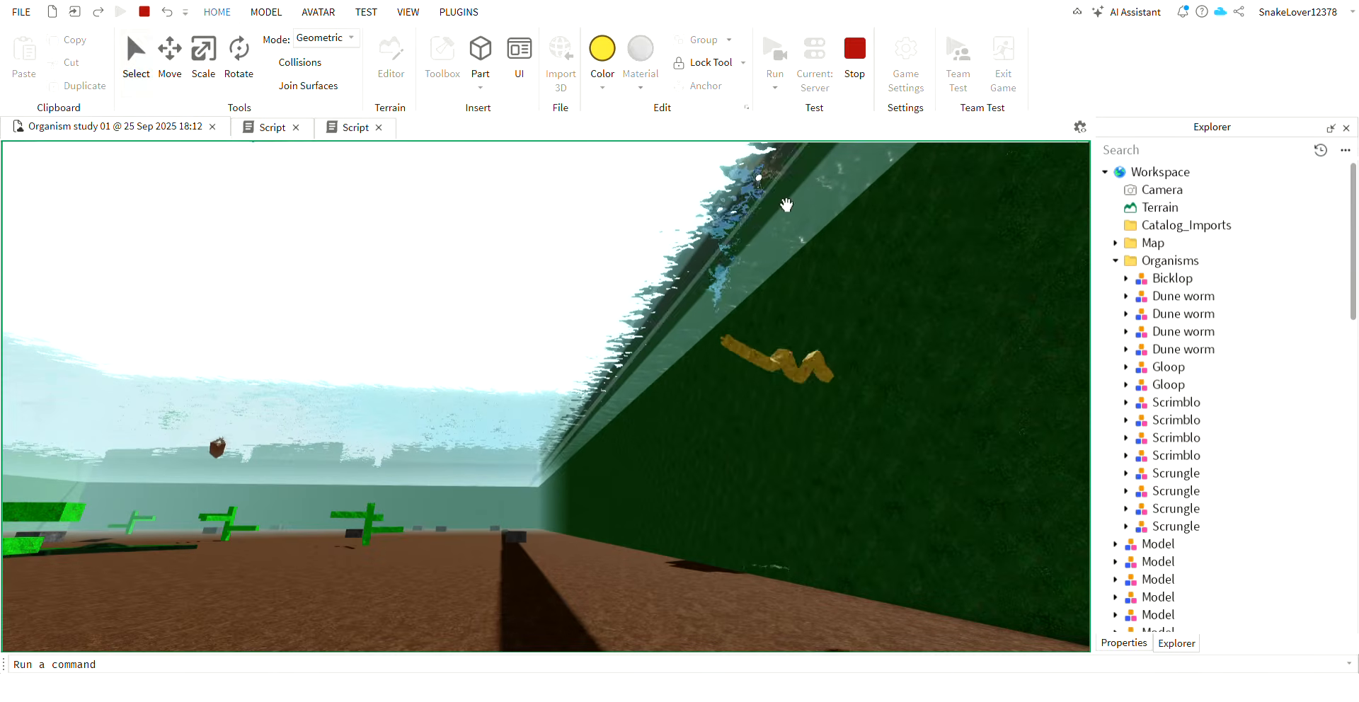
click(855, 58)
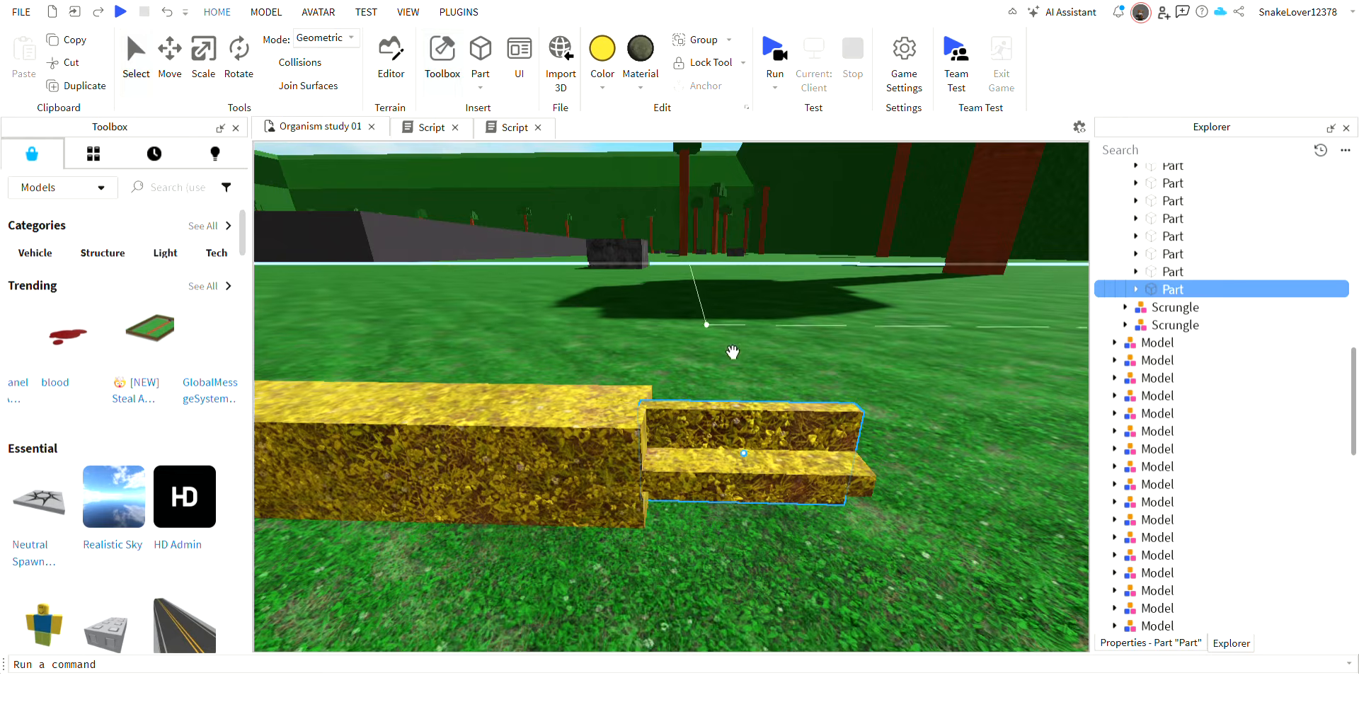
Duplicate the Bicklop model and move the copy about 1.4 studs sideways.
right_drag(733, 353, 733, 352)
click(606, 398)
right_drag(624, 346, 625, 346)
key(ctrl+d)
drag(596, 288, 554, 289)
Set the move snapping increment to 1 stud.
click(266, 12)
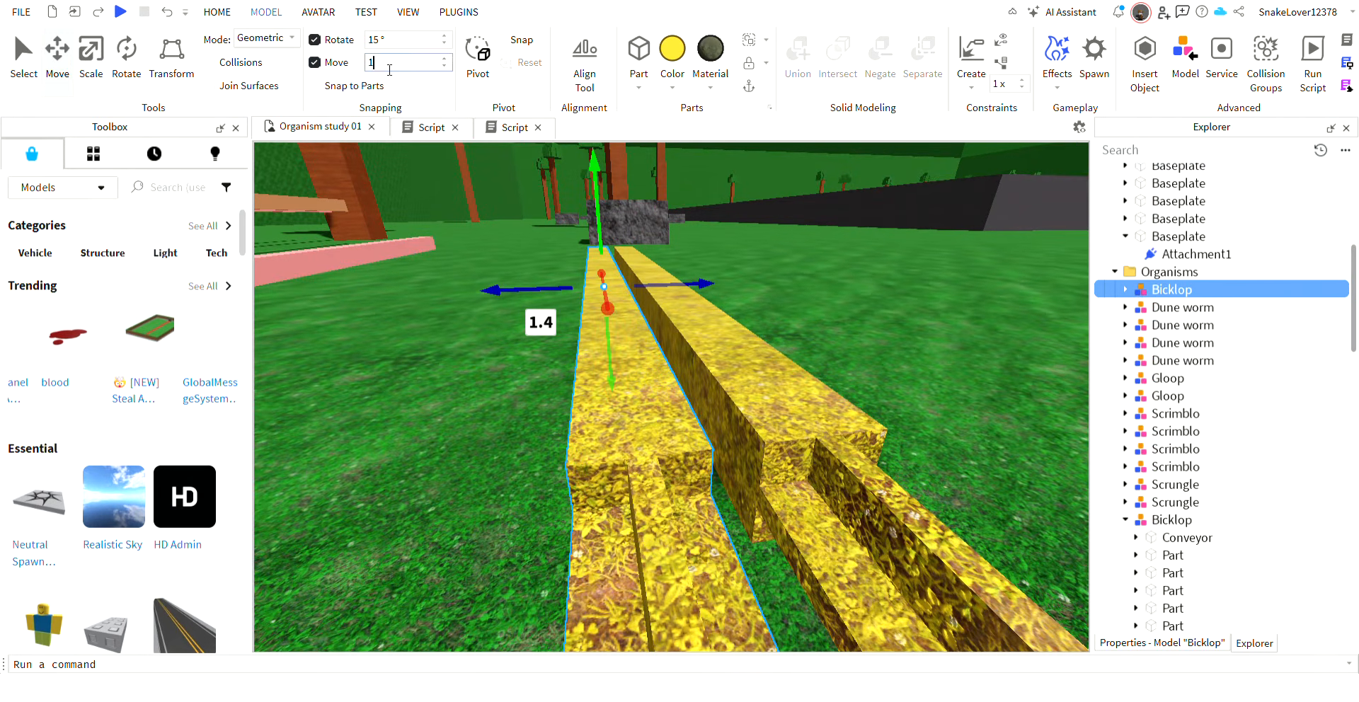
click(1070, 272)
click(658, 357)
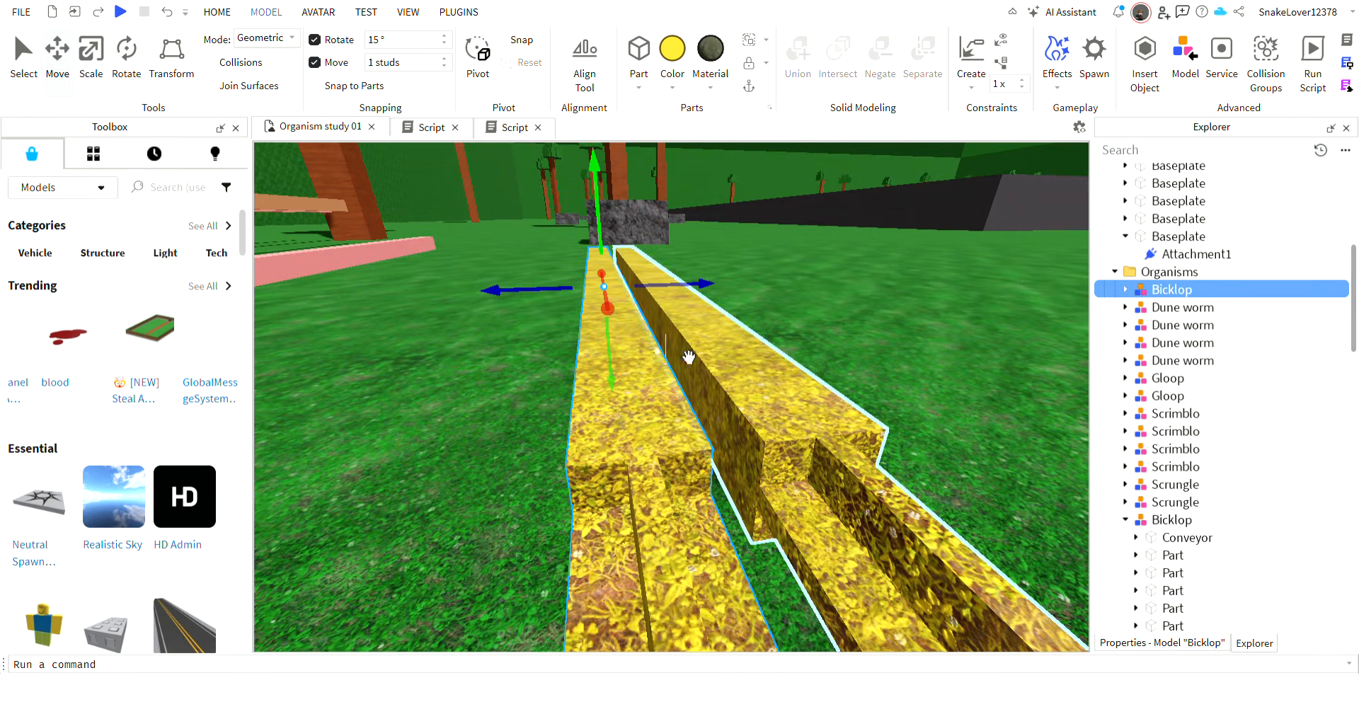
Try a second Bicklop duplicate offset by 1 stud, and delete both copies, leaving only the original selected.
key(ctrl+d)
drag(698, 286, 625, 340)
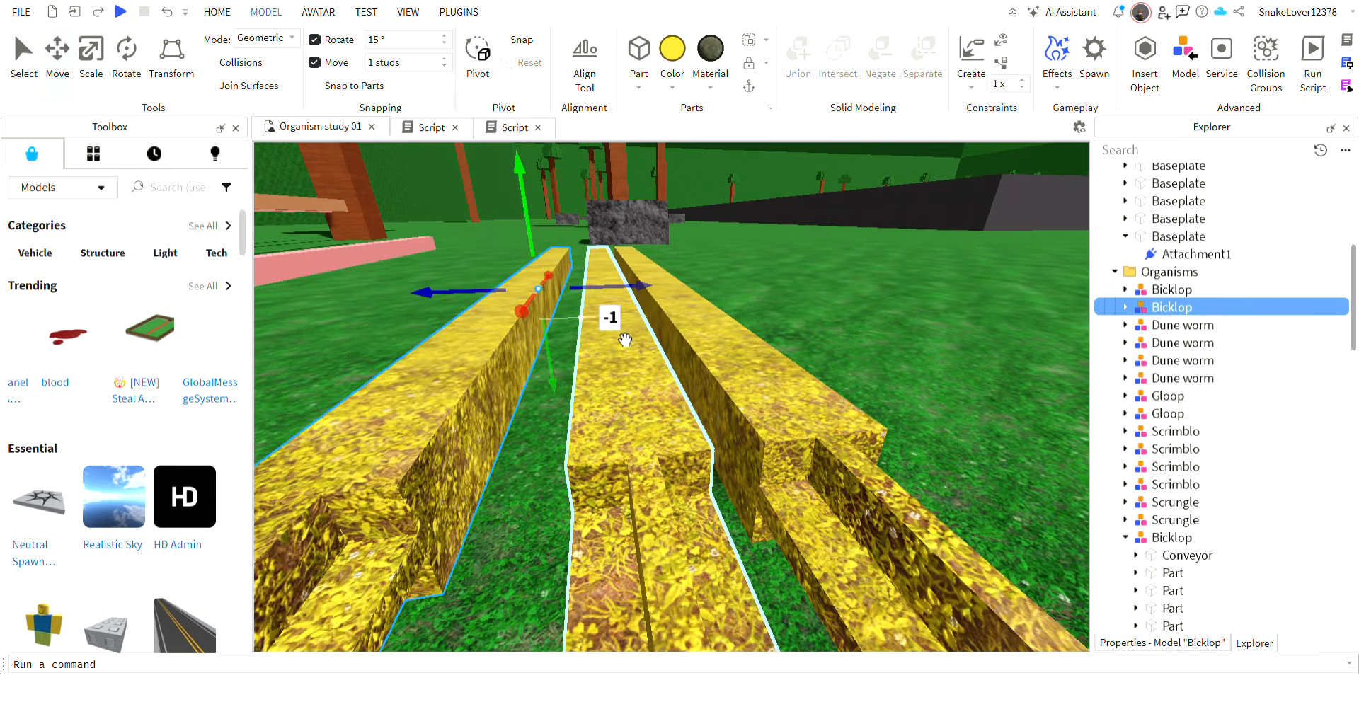
key(Delete)
click(628, 340)
key(Delete)
click(717, 383)
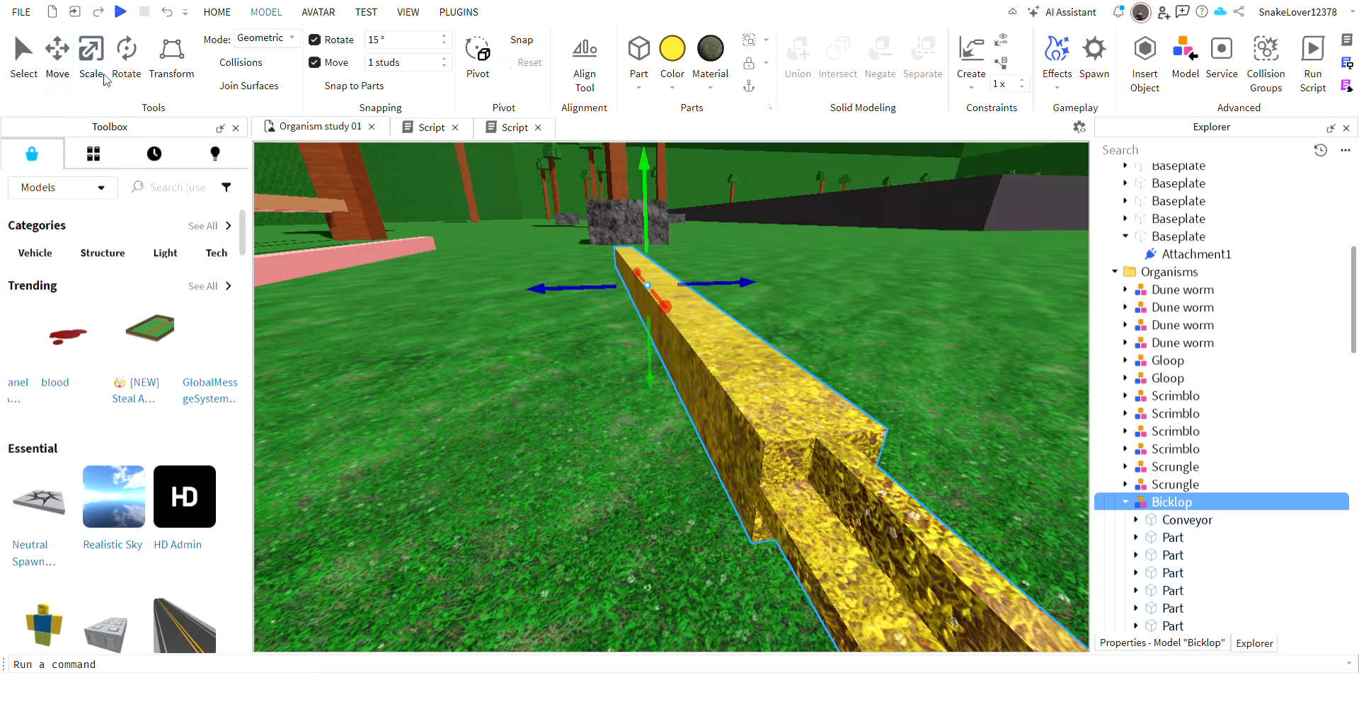
Scale up the whole Bicklop model until its body is about 4 studs wide.
click(101, 73)
key(s)
drag(651, 254, 654, 238)
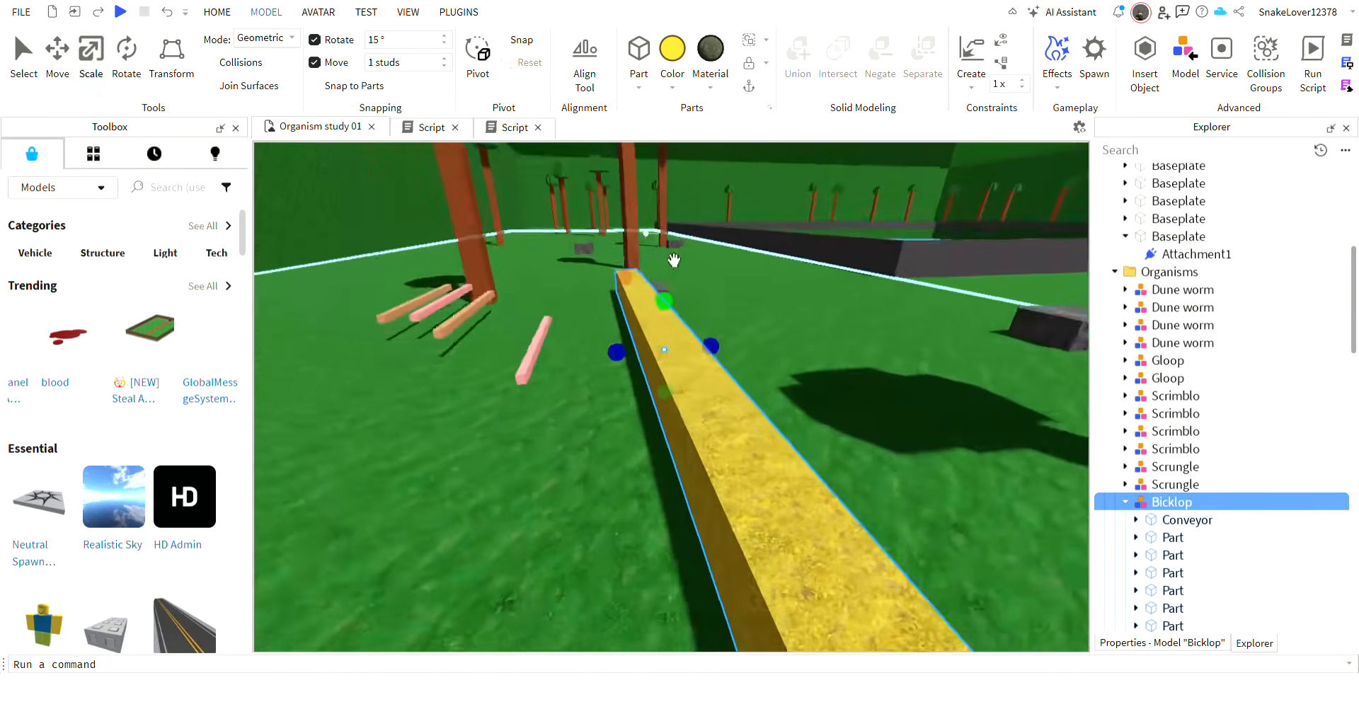
drag(665, 306, 669, 293)
key(w)
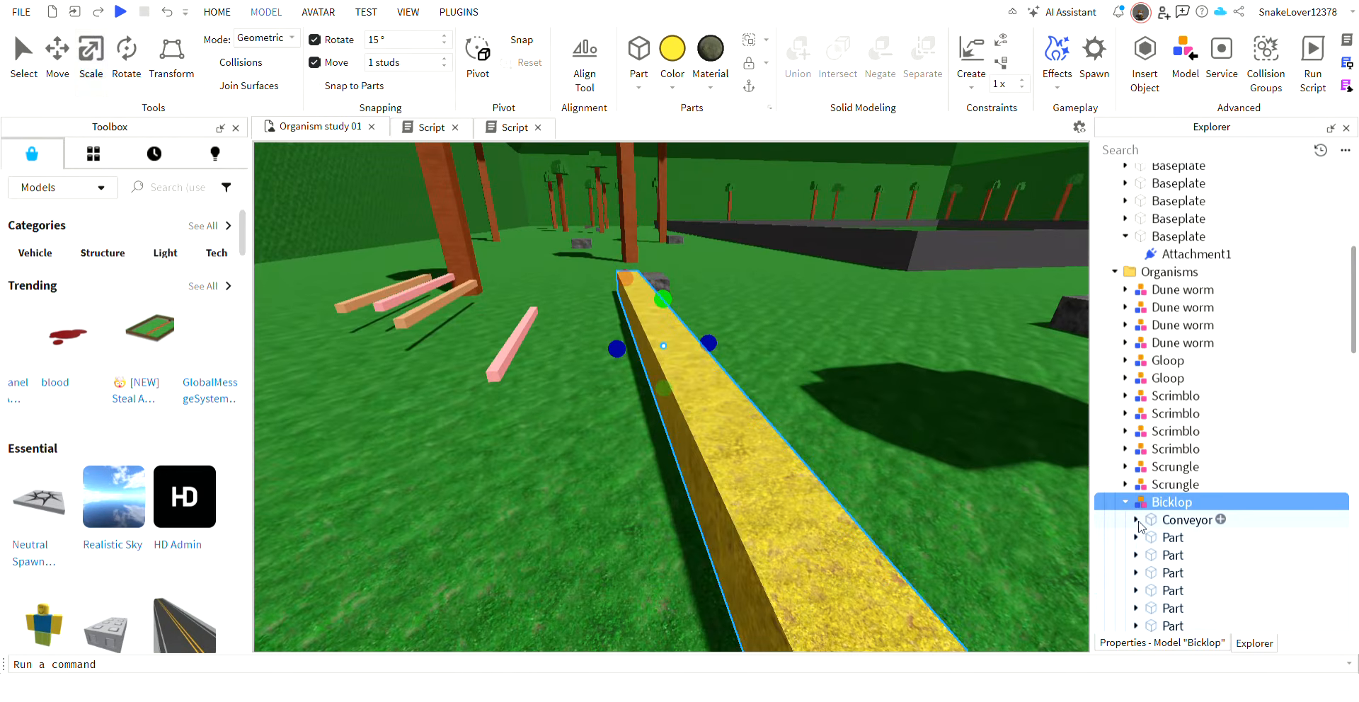
Open the script of Bicklop's Conveyor part to check its velocity multiplier, and return to the 3D scene with Bicklop selected.
click(1188, 539)
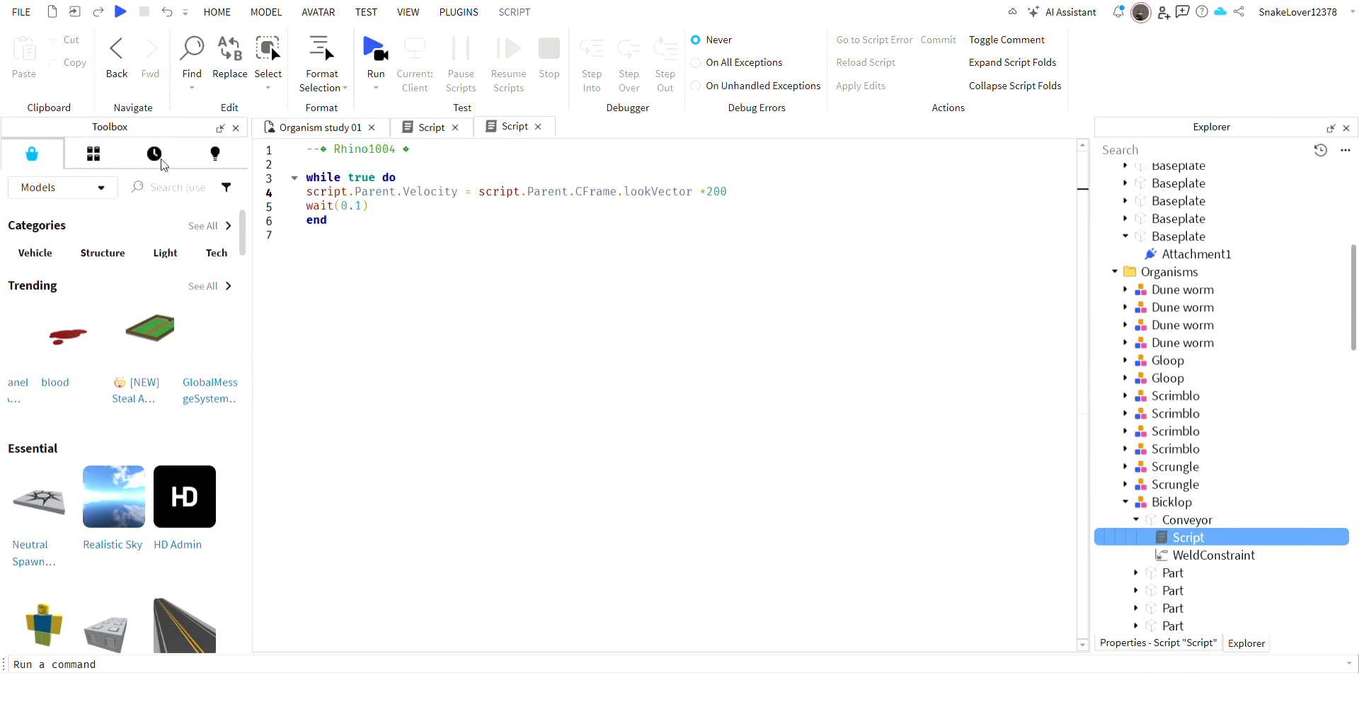
click(319, 127)
click(725, 446)
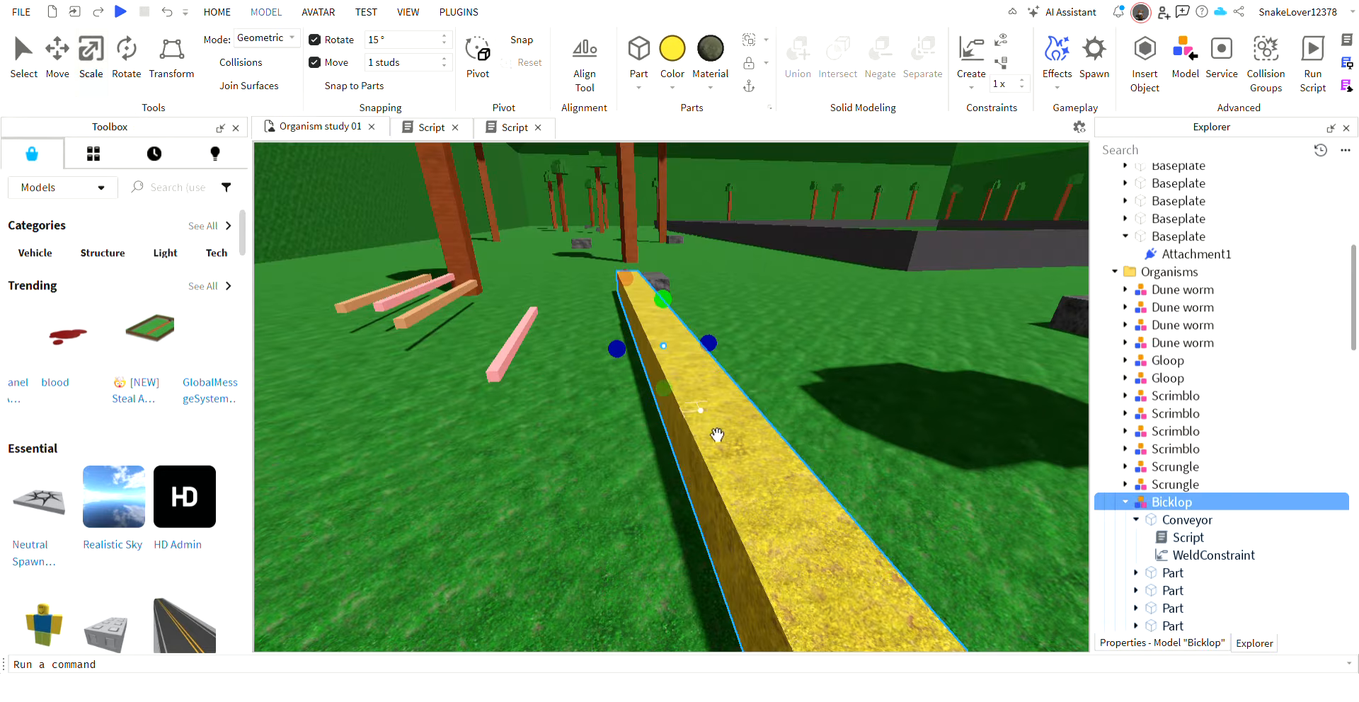
Duplicate the enlarged Bicklop and move one of the two 4 studs sideways so they lie side by side.
key(ctrl+2)
key(ctrl+d)
click(585, 363)
click(702, 386)
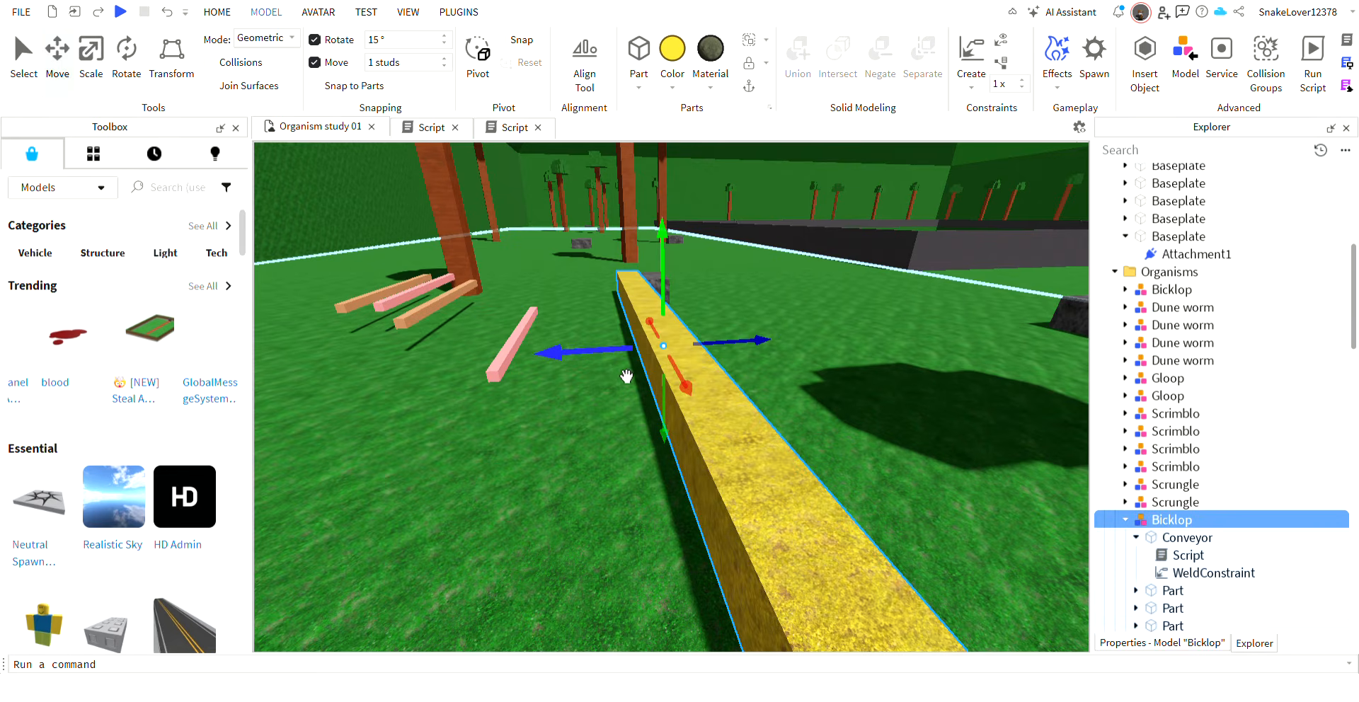
drag(627, 375, 666, 196)
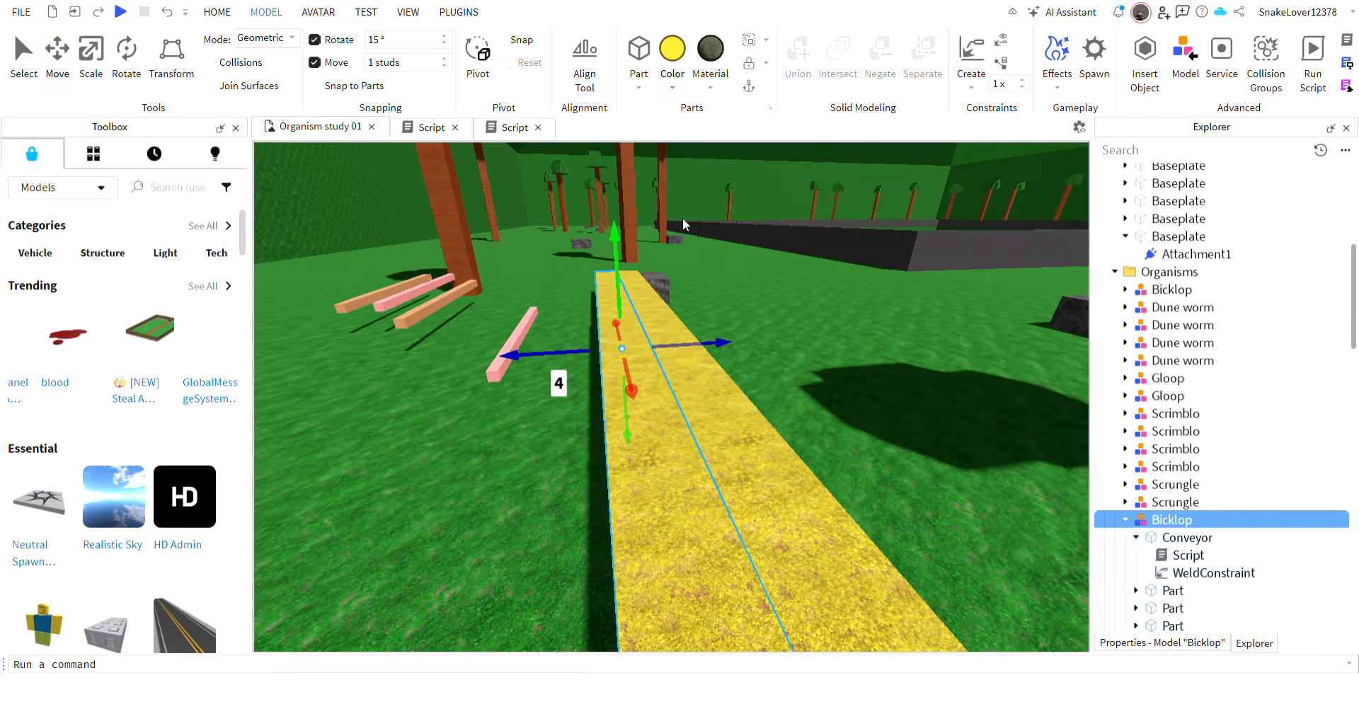
Recolour the shifted Bicklop orange and move both Bicklops together over to the pool.
ctrl+click(751, 468)
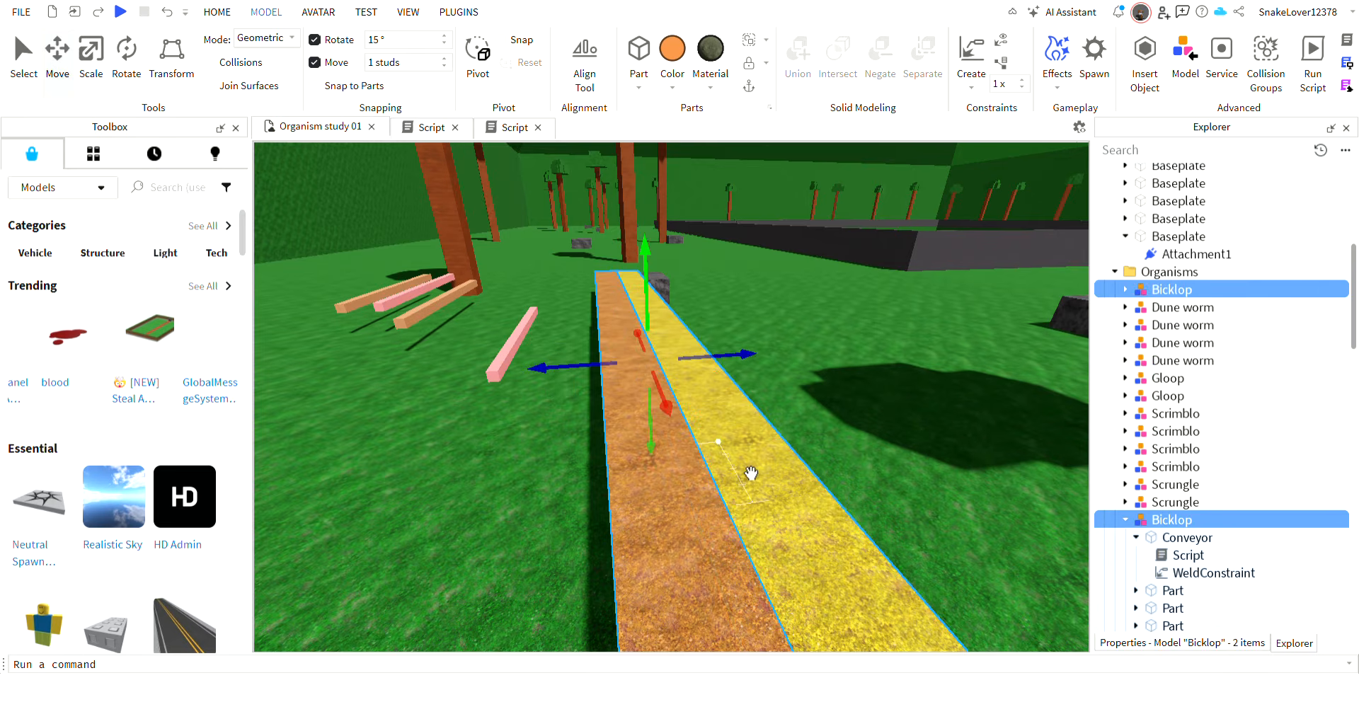
drag(752, 468, 652, 602)
key(w)
Run the simulation and observe how the orange and yellow Bicklops swim in the pool.
click(225, 20)
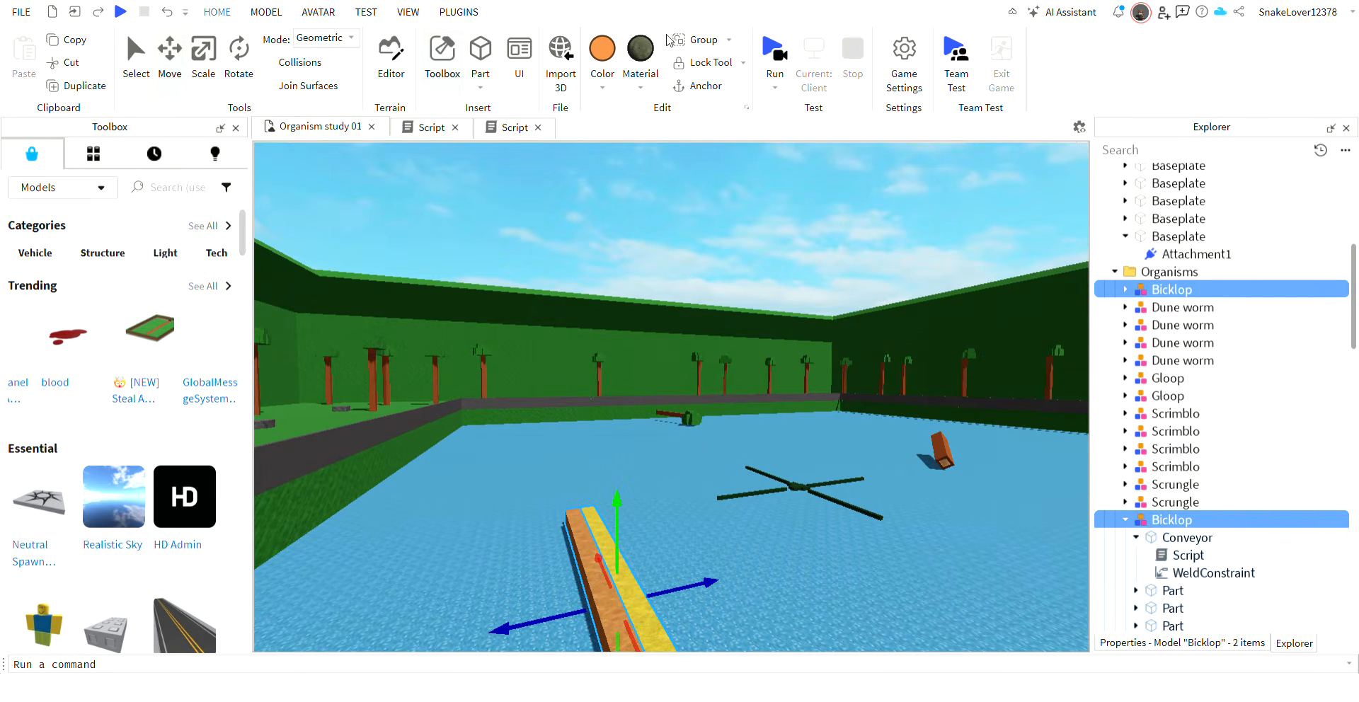
click(786, 54)
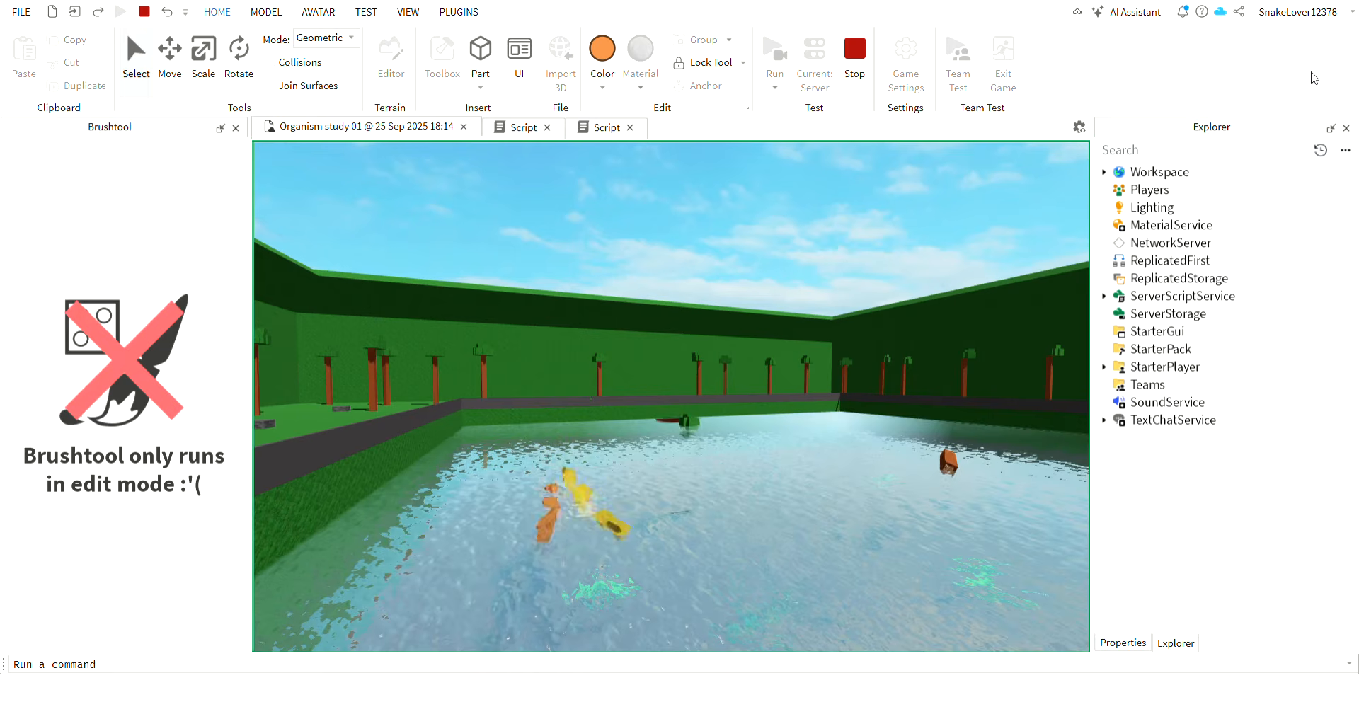
key(w)
right_drag(818, 211, 817, 196)
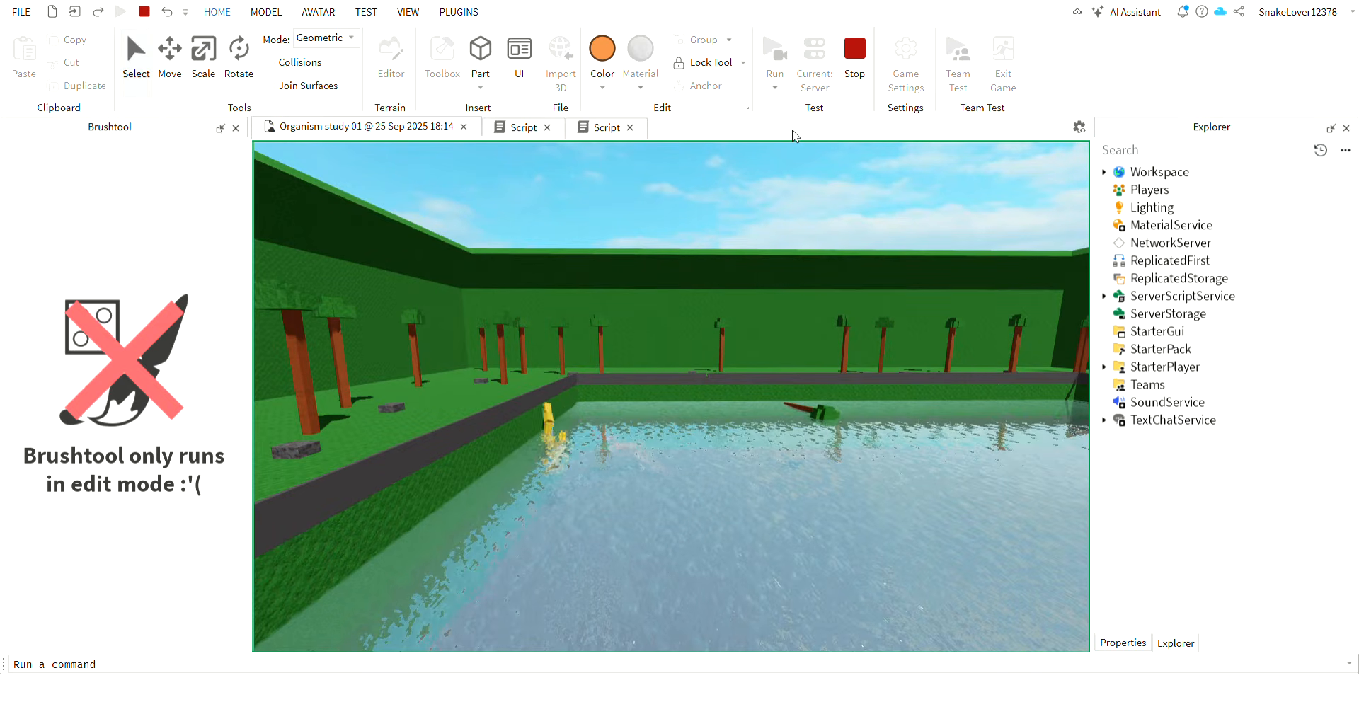
Move the yellow Bicklop from the grass beside the pool back into the water while the simulation runs.
key(w)
right_drag(799, 199, 798, 199)
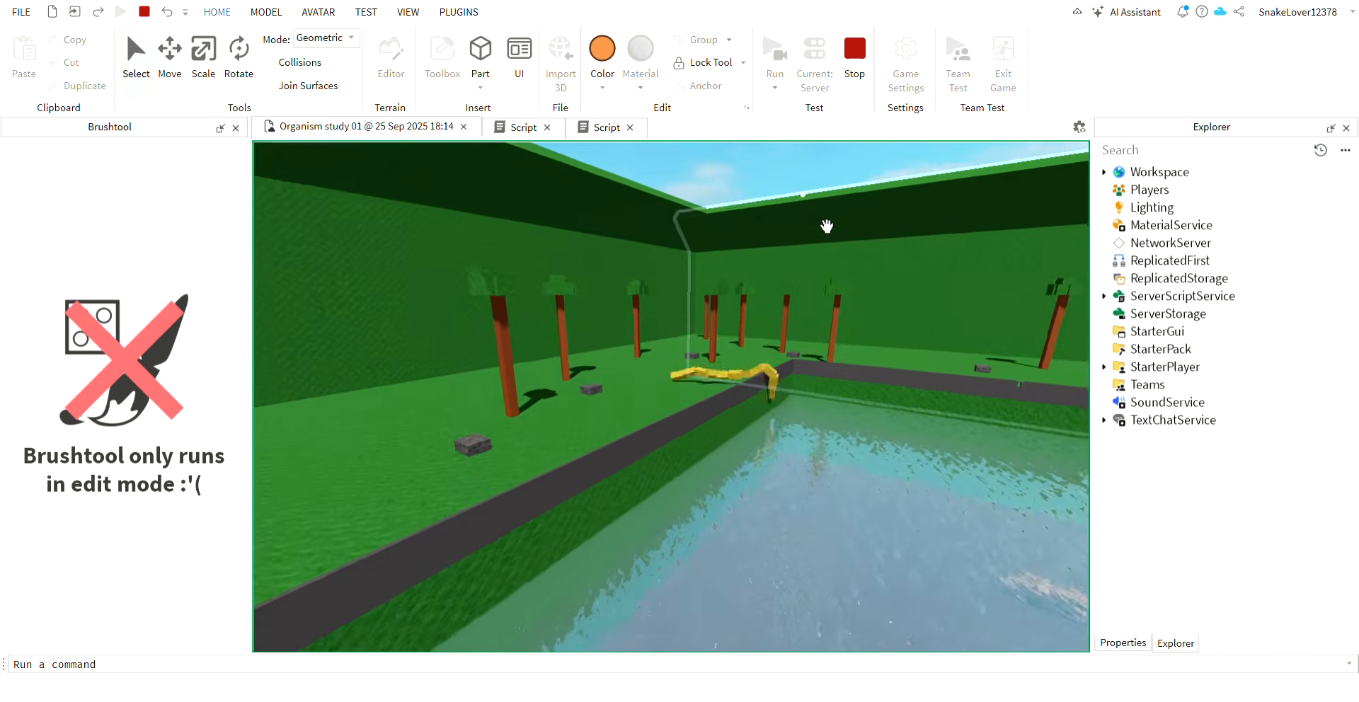
click(614, 447)
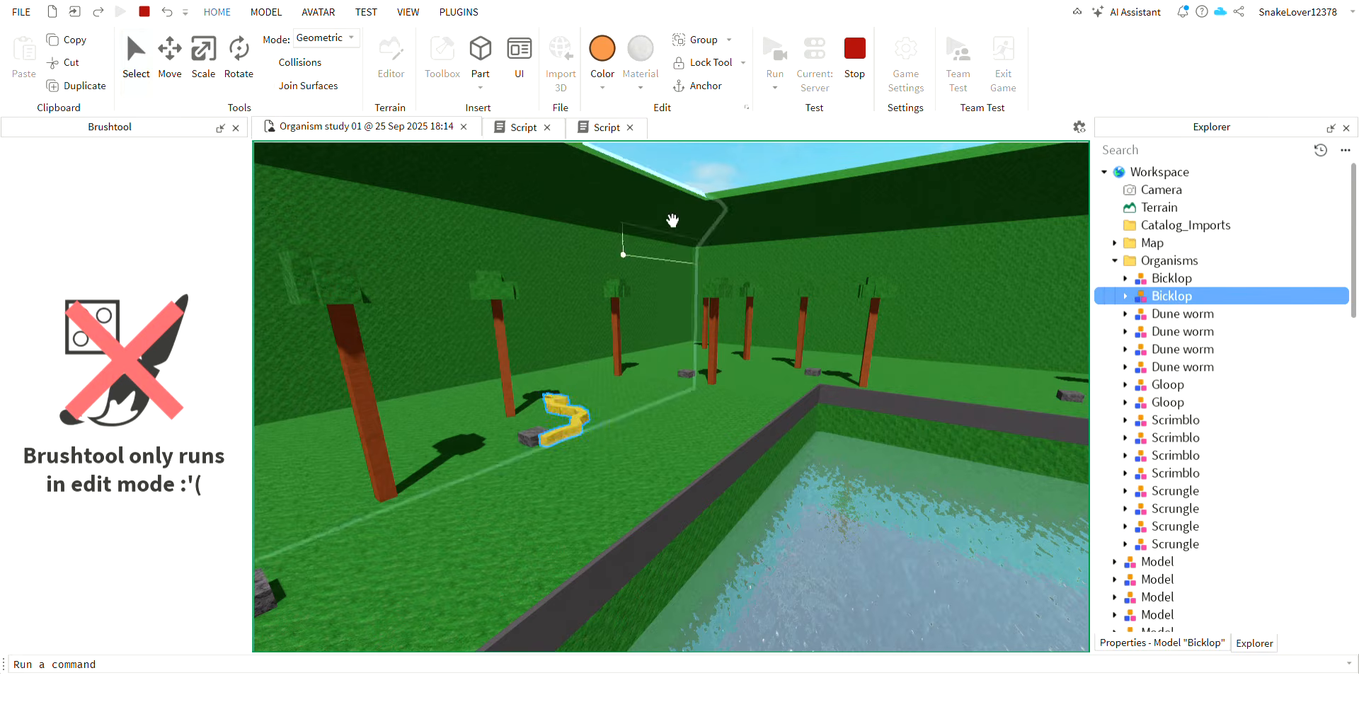
drag(567, 478, 772, 481)
right_drag(910, 437, 909, 431)
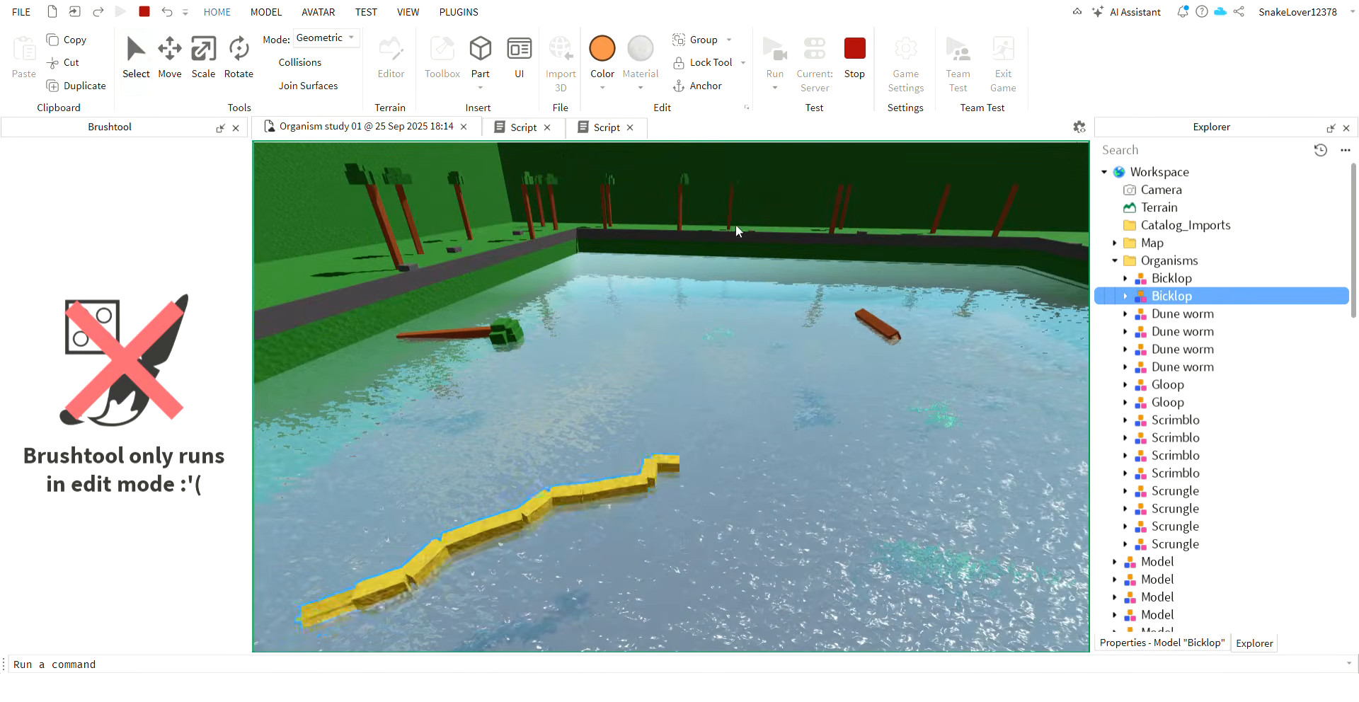
Follow the yellow Bicklop's swimming through the pool and end the simulation.
key(w)
right_drag(756, 332, 784, 361)
key(w)
key(s)
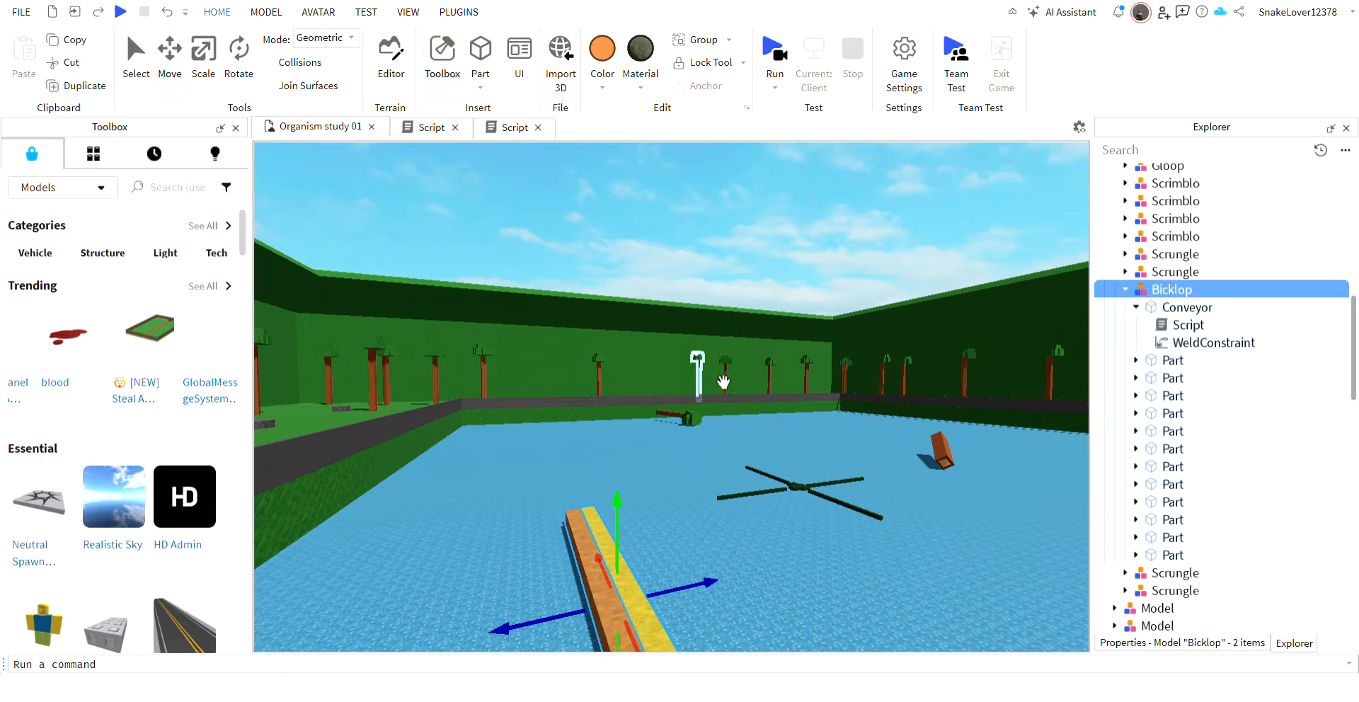
Delete both Bicklops from the pool, and undo the deletion.
right_drag(658, 516, 659, 516)
key(Delete)
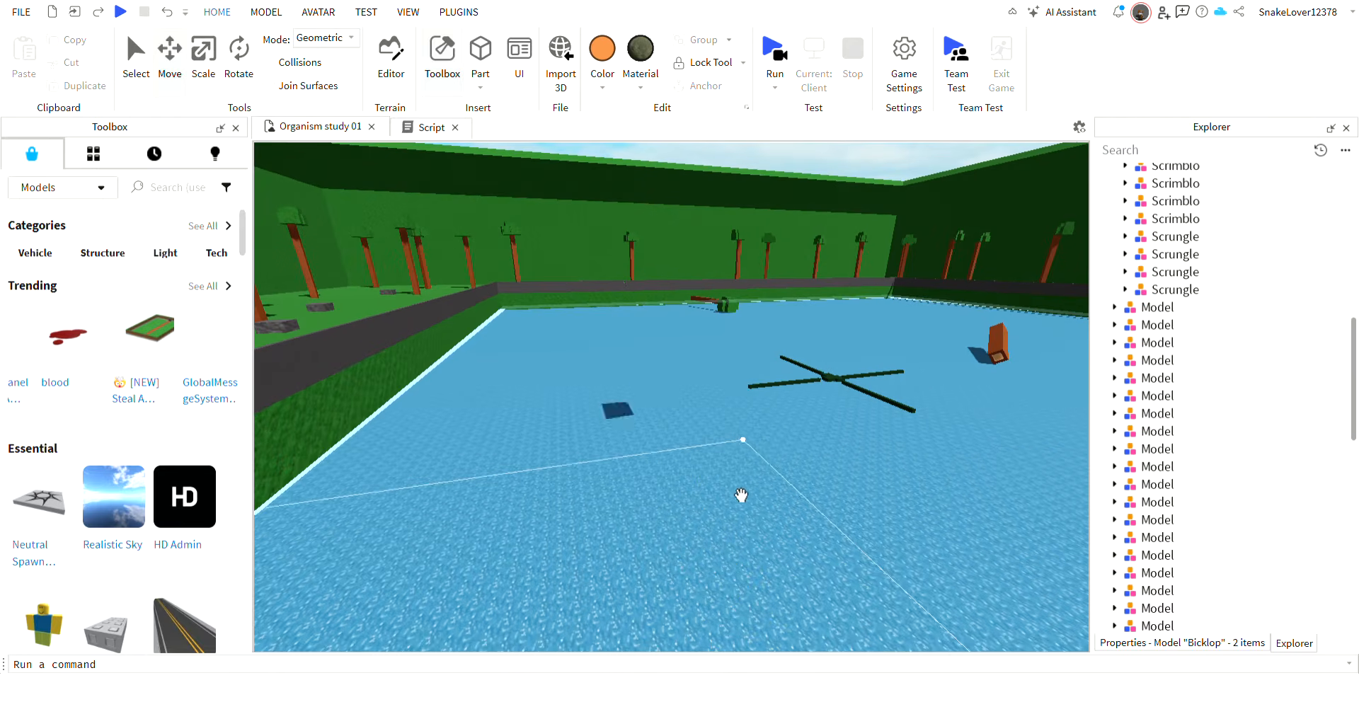
click(167, 12)
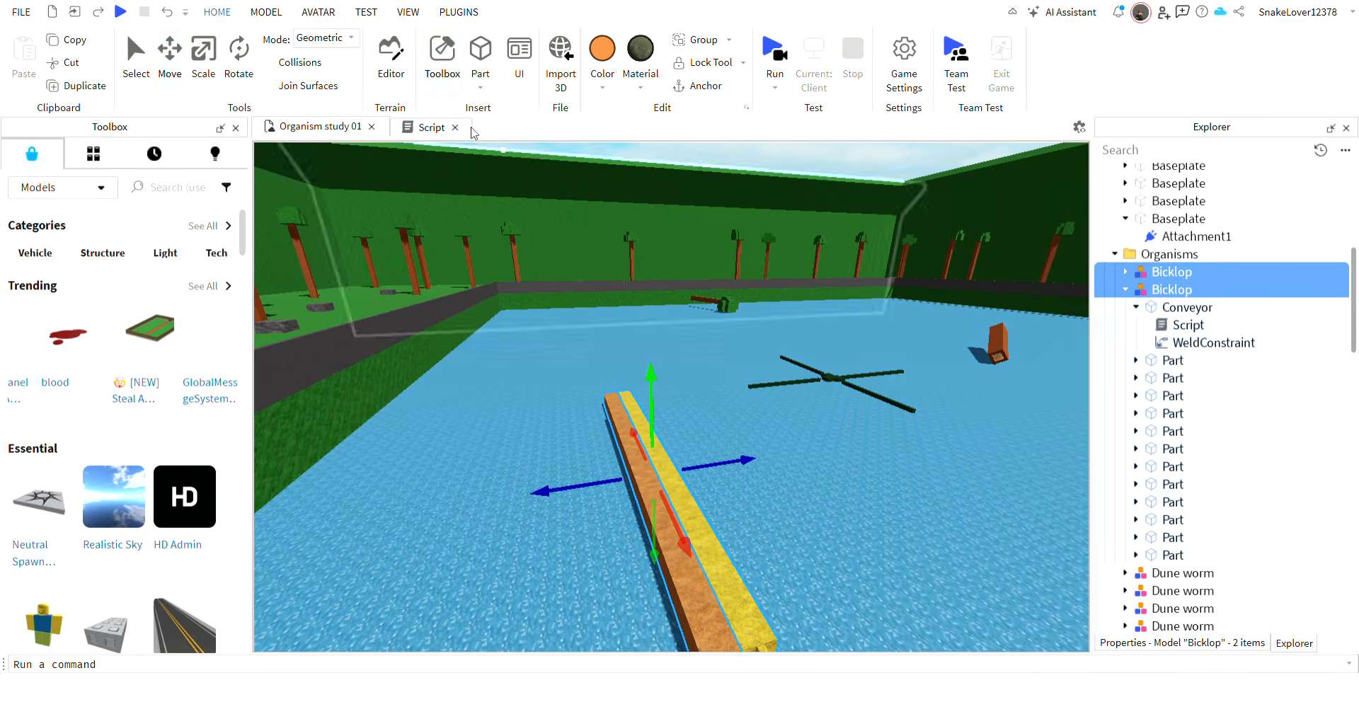
Check the velocity multiplier in the already open script, and delete the orange Bicklop from the 3D scene.
click(423, 127)
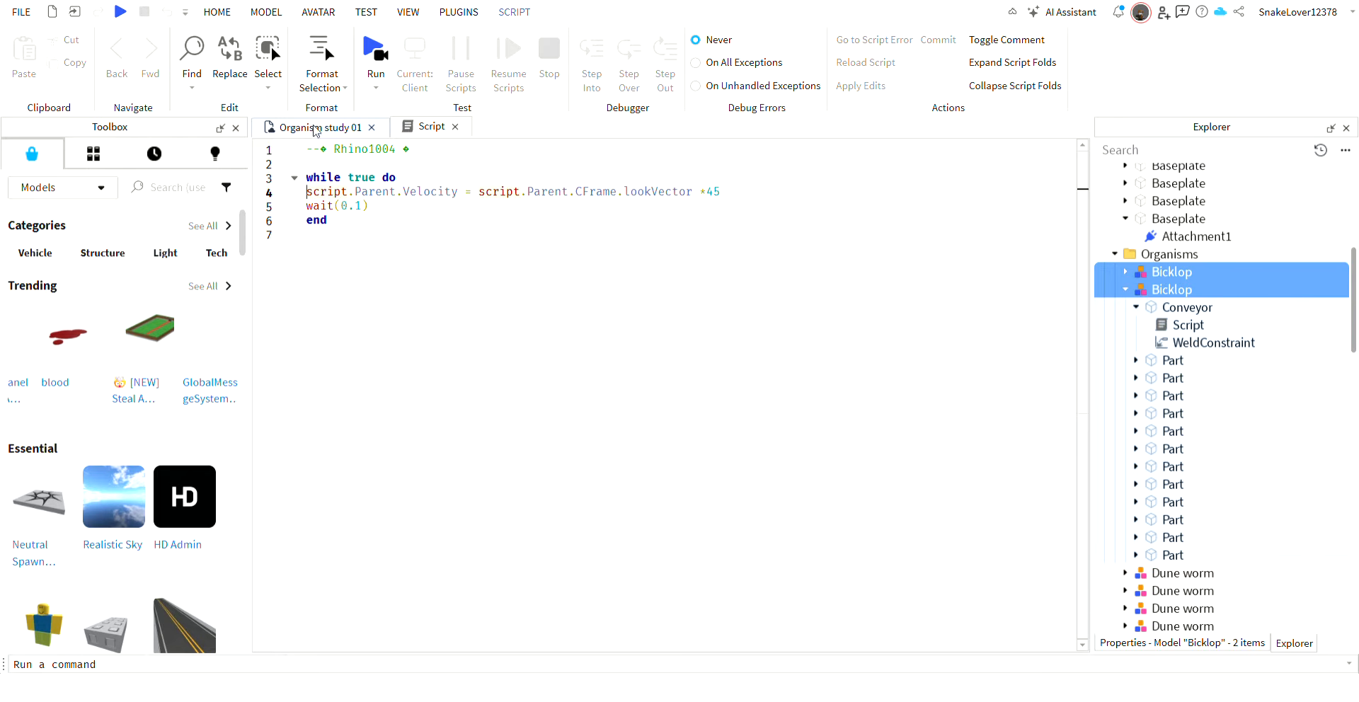
click(315, 127)
click(698, 468)
click(661, 504)
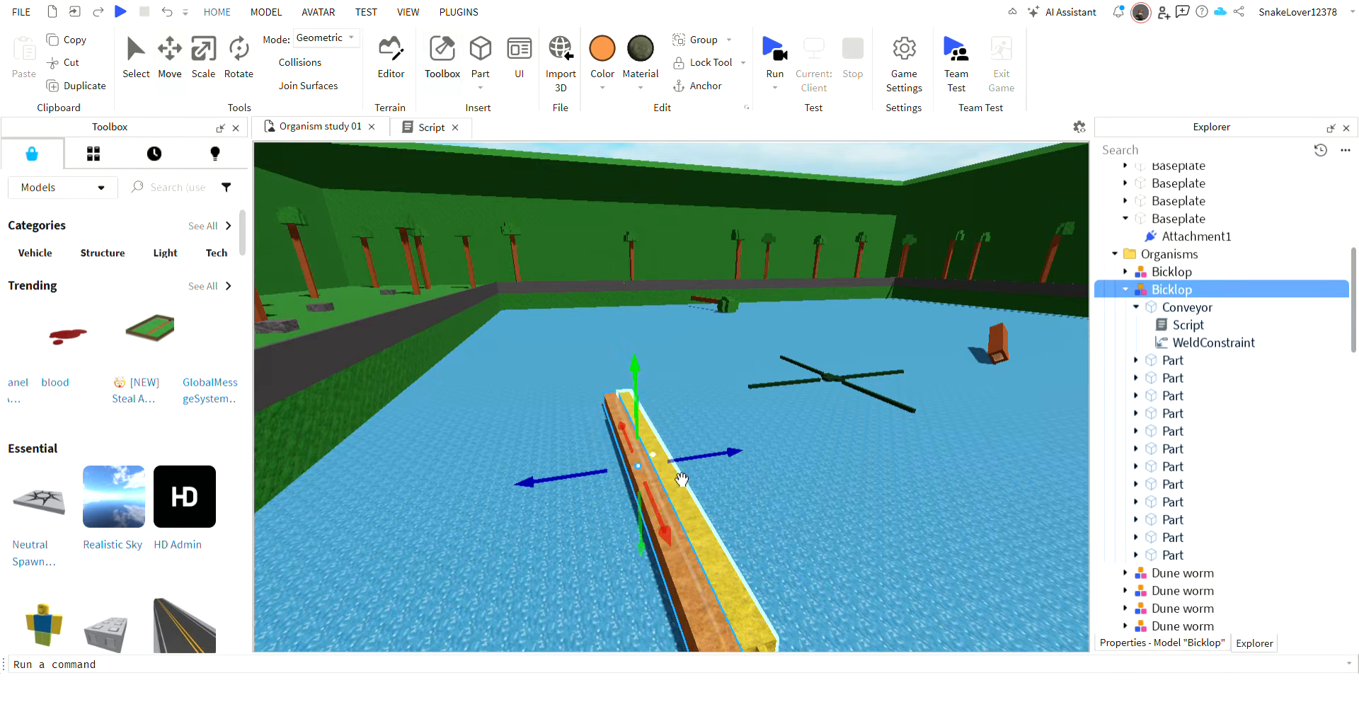
key(Delete)
Lower the velocity multiplier in the script of the yellow Bicklop's Conveyor part, and return to the 3D scene.
click(1111, 267)
click(1125, 272)
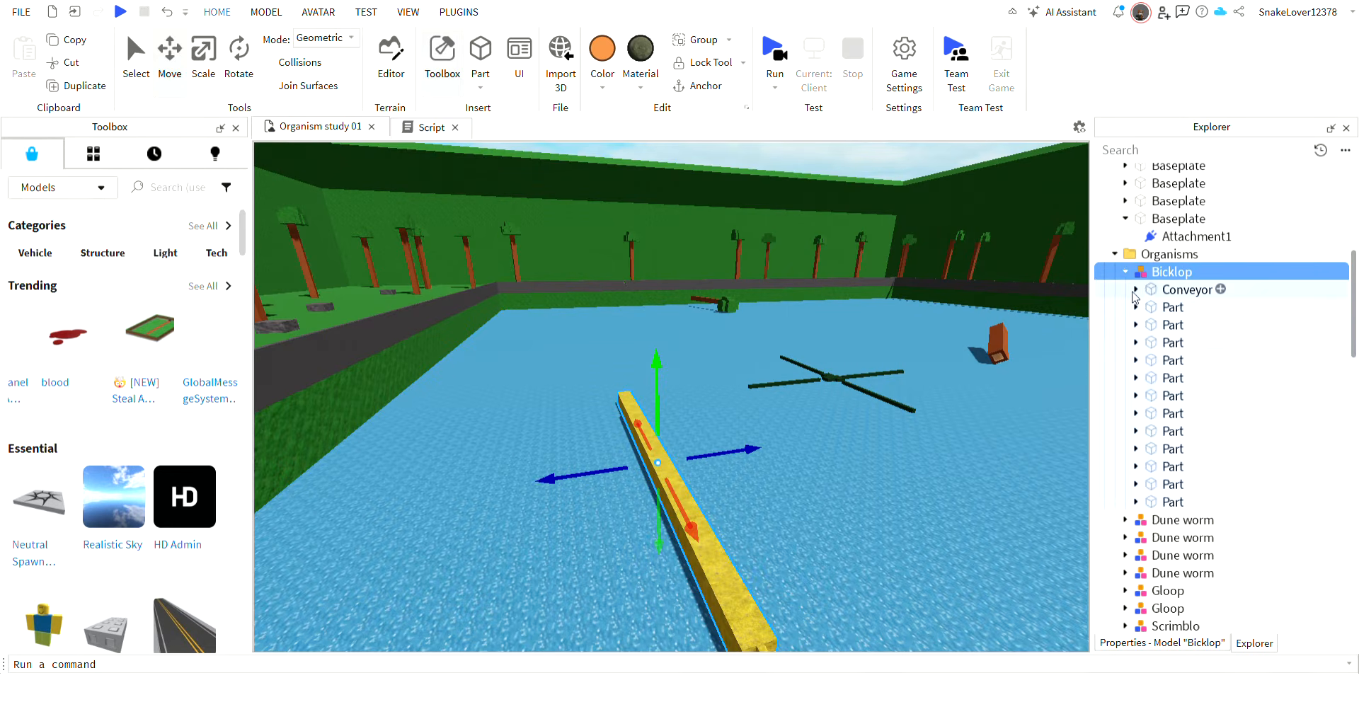
click(1136, 289)
click(1169, 307)
double_click(1216, 312)
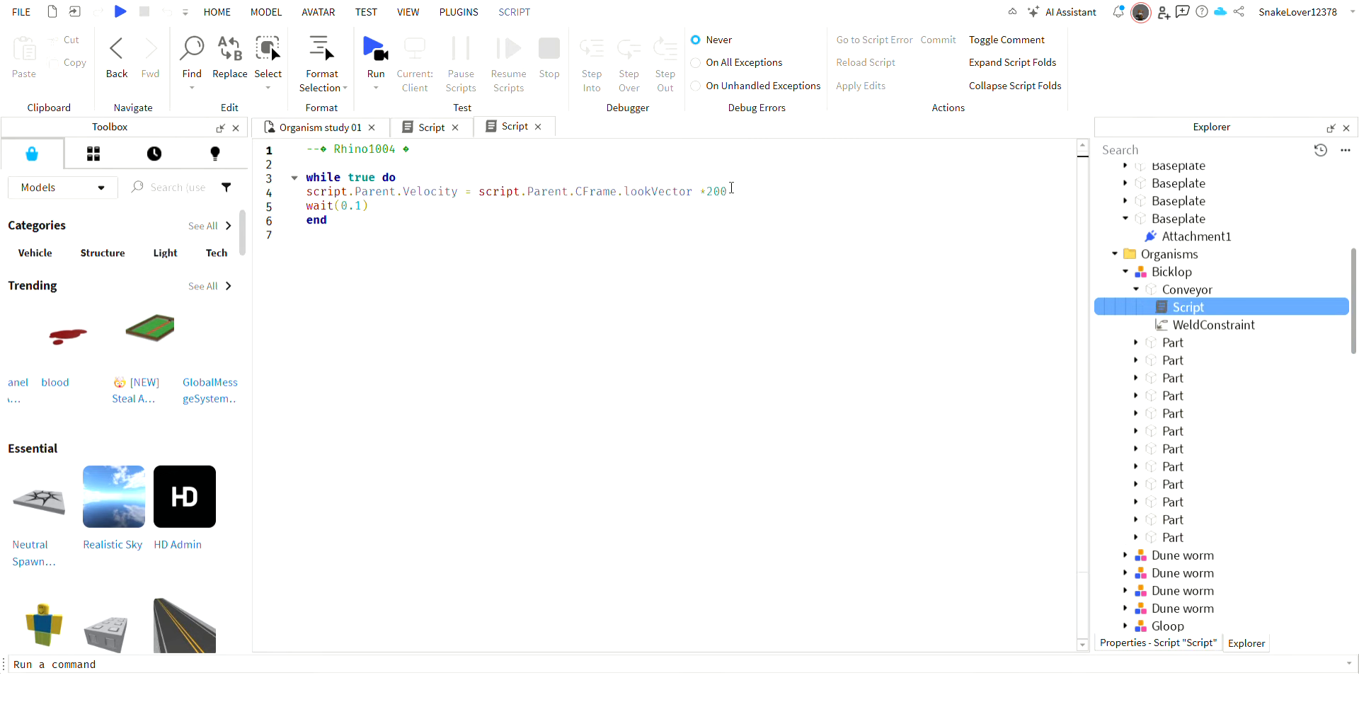
click(716, 196)
key(BackSpace)
text(1)
click(718, 201)
click(727, 201)
click(312, 129)
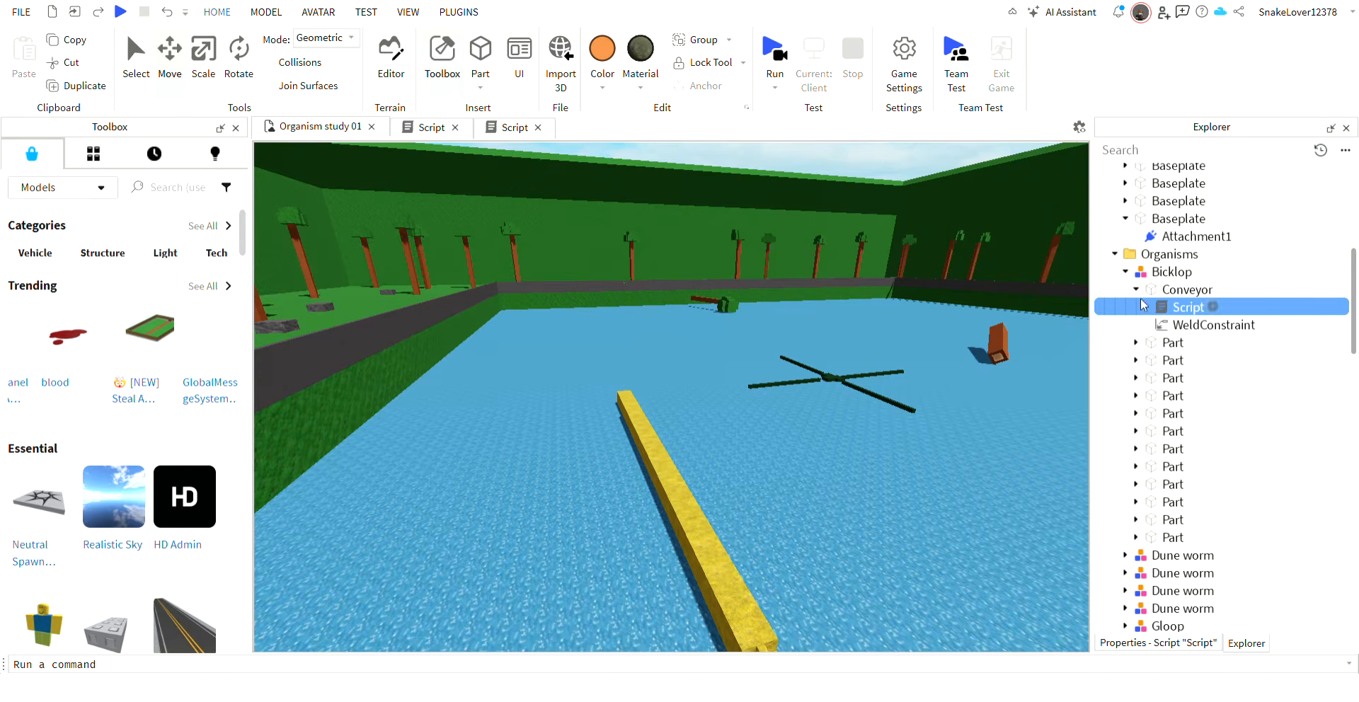
Run the simulation, examine the yellow Bicklop's swimming motion from above and under the water, and stop the simulation.
click(1125, 272)
click(779, 65)
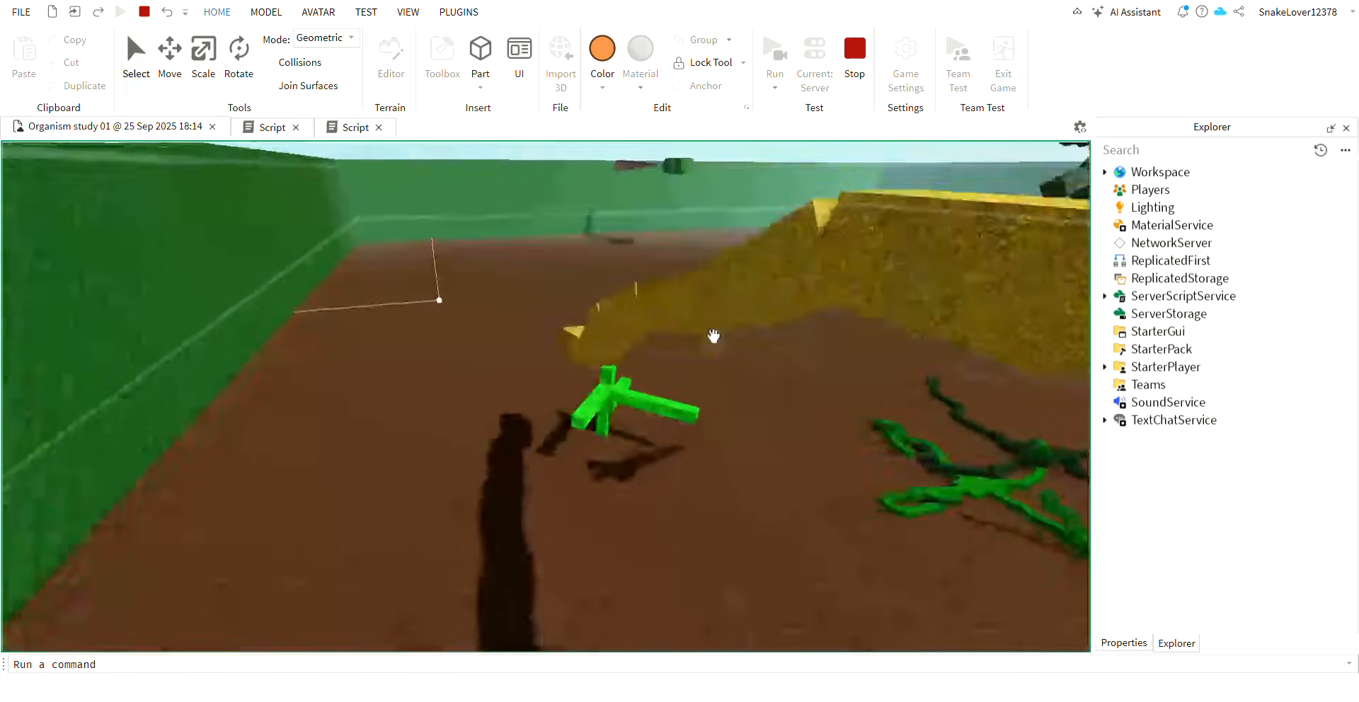
key(w)
right_drag(714, 335, 713, 338)
key(s)
key(w)
key(w)
key(s)
key(w)
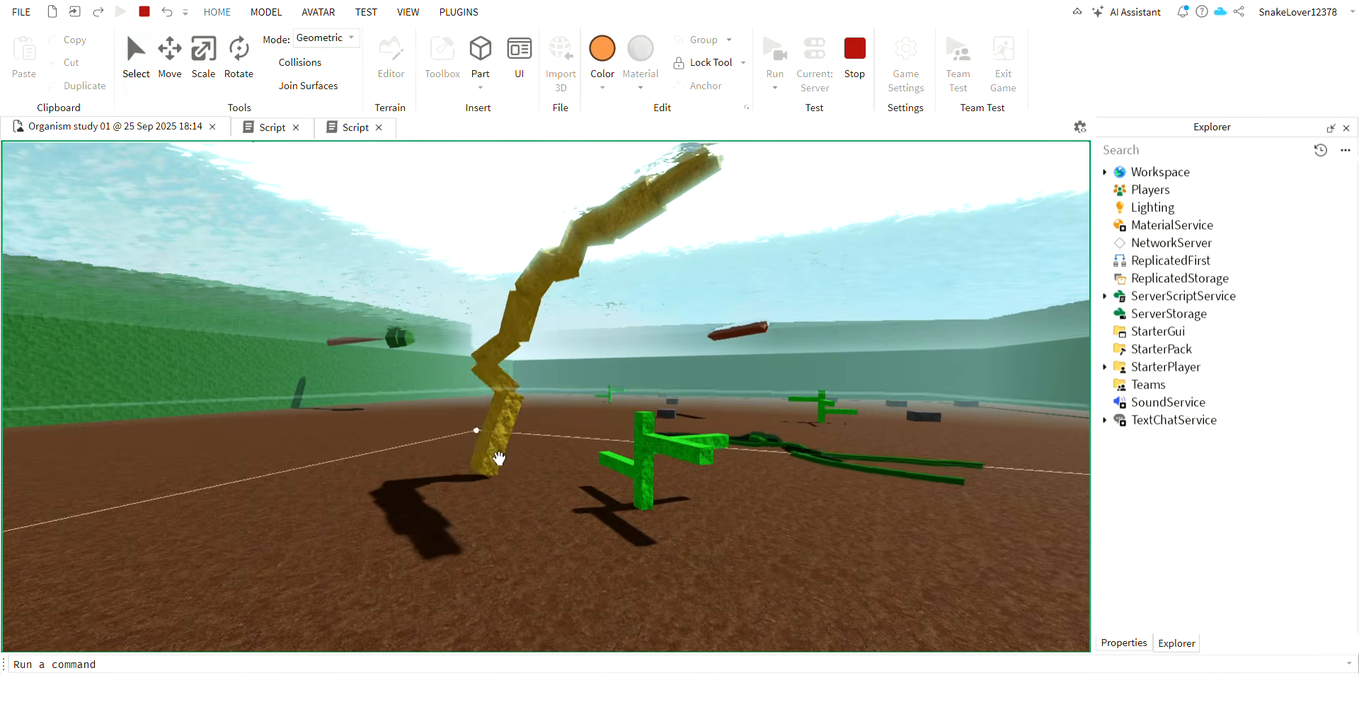
key(w)
right_drag(573, 417, 573, 416)
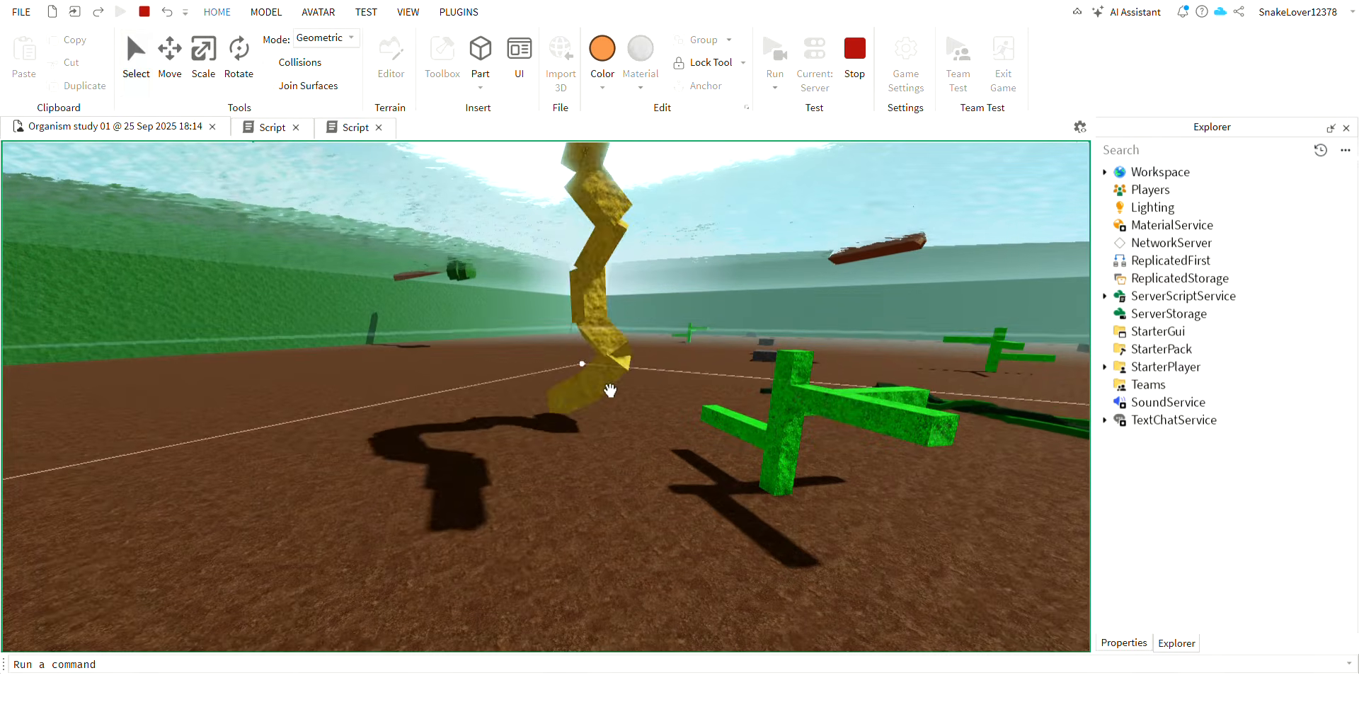
drag(625, 397, 658, 358)
key(w)
right_drag(659, 359, 659, 359)
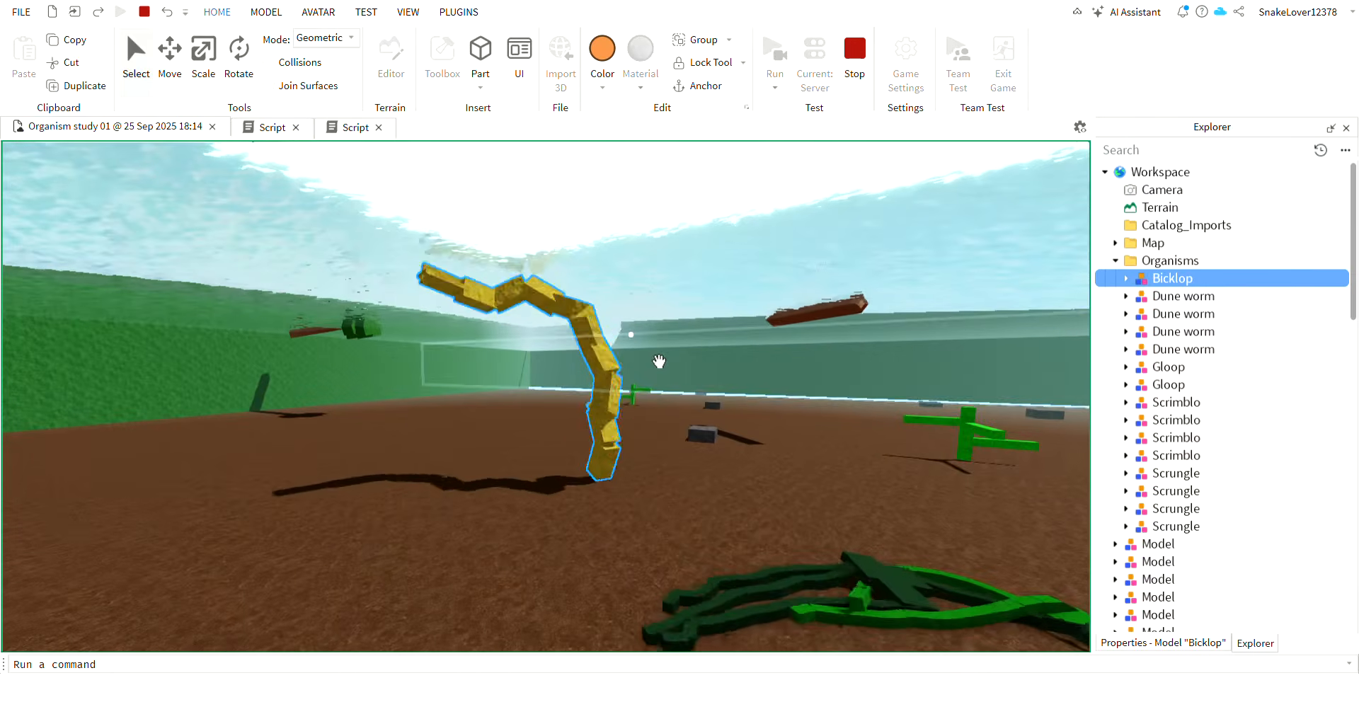
click(855, 50)
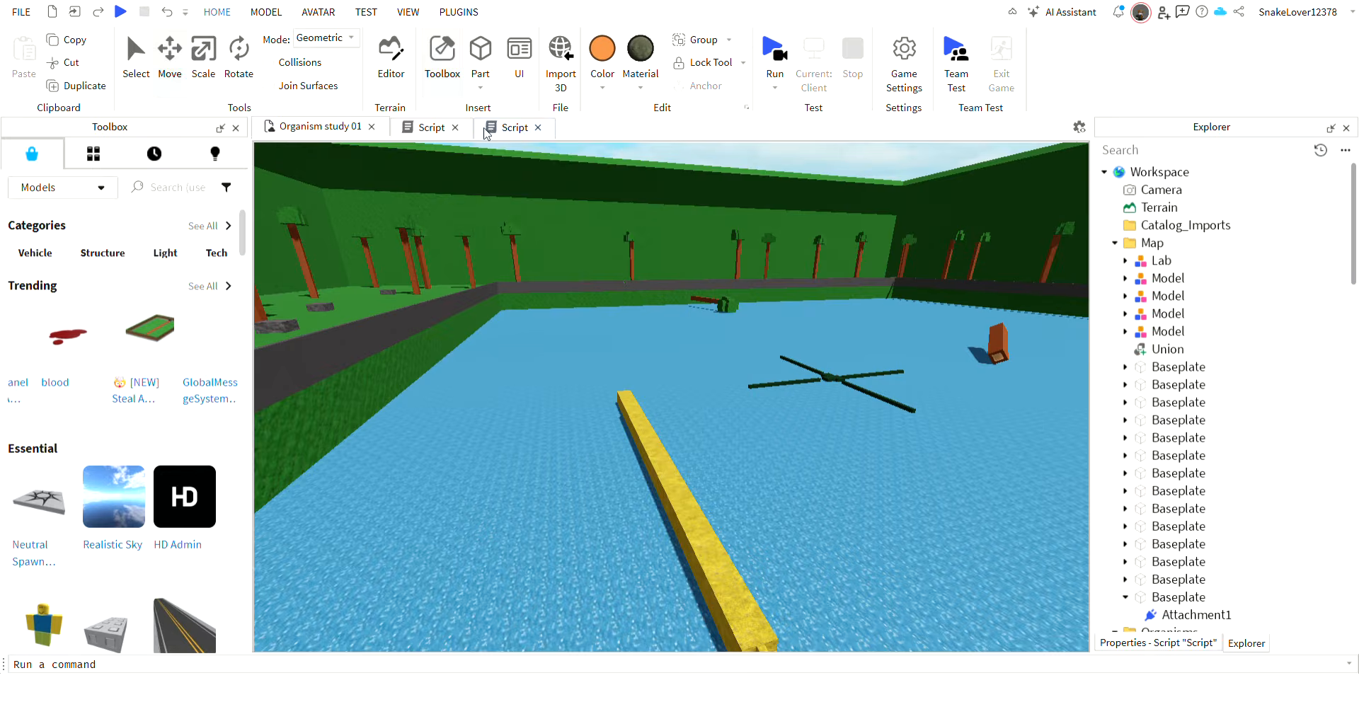
Revisit the velocity multiplier in the Conveyor script, and run a short simulation to observe how Bicklop moves underwater.
click(486, 131)
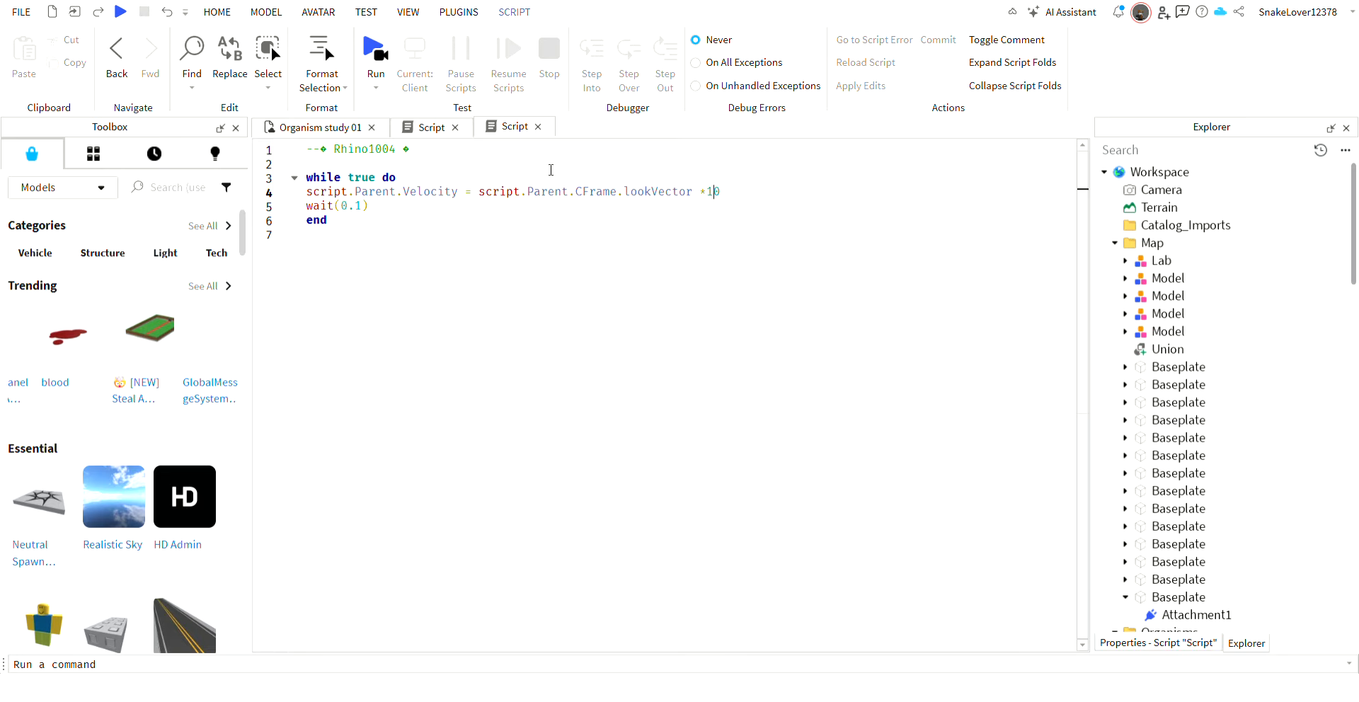
click(292, 126)
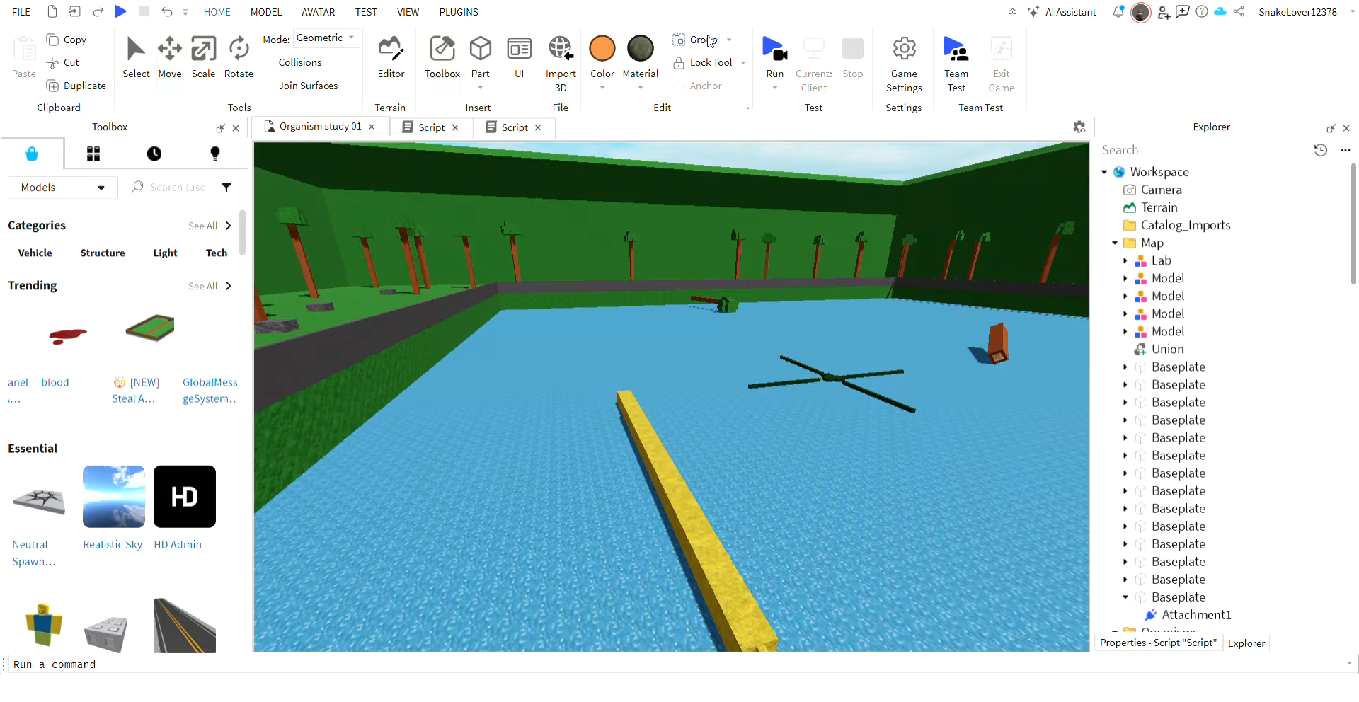
click(773, 49)
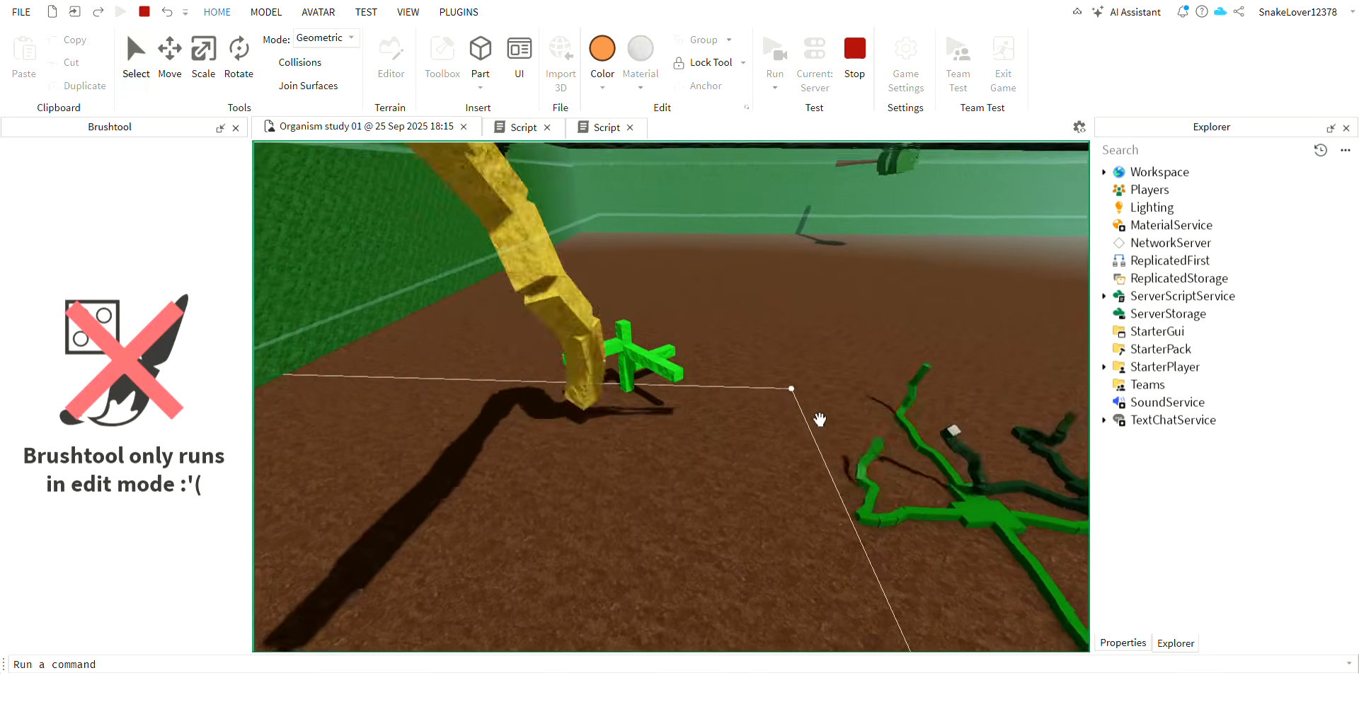
key(w)
right_drag(820, 419, 820, 419)
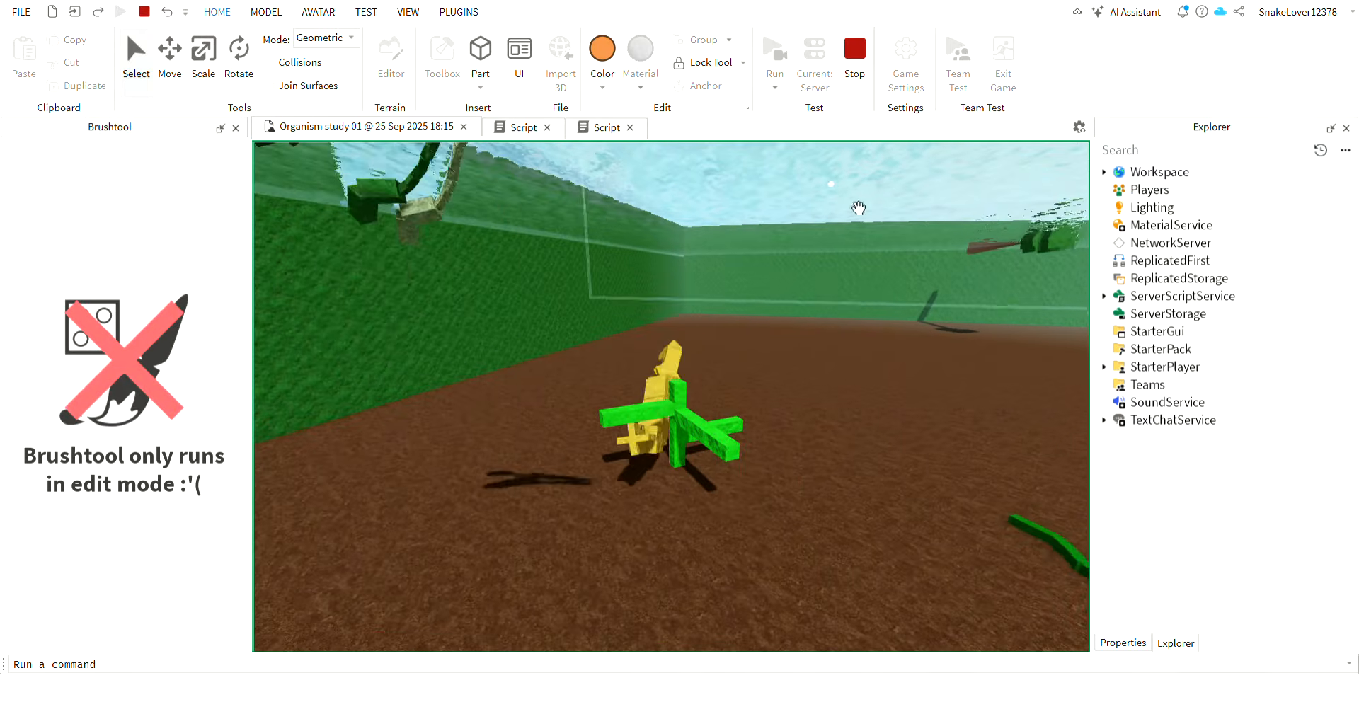
key(shift+F5)
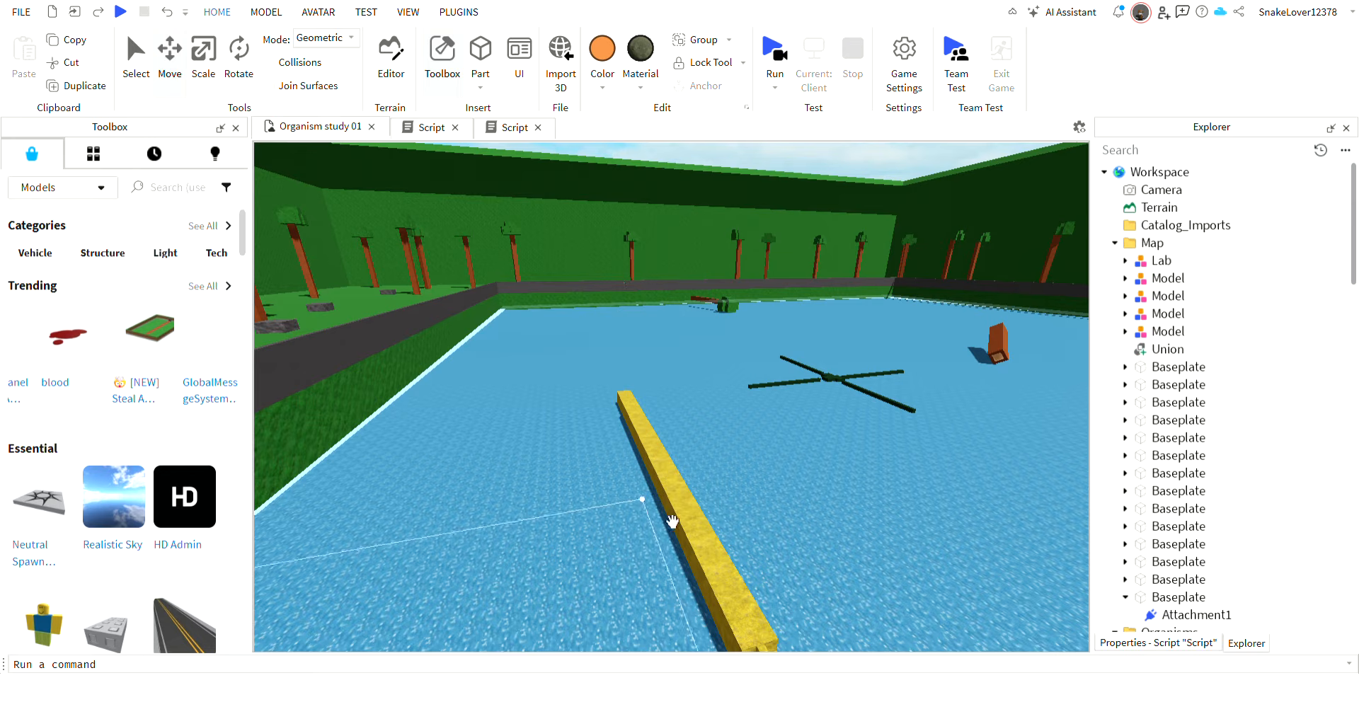
Place an orange duplicate of Bicklop 15 studs sideways from the yellow one, and start the simulation.
click(702, 479)
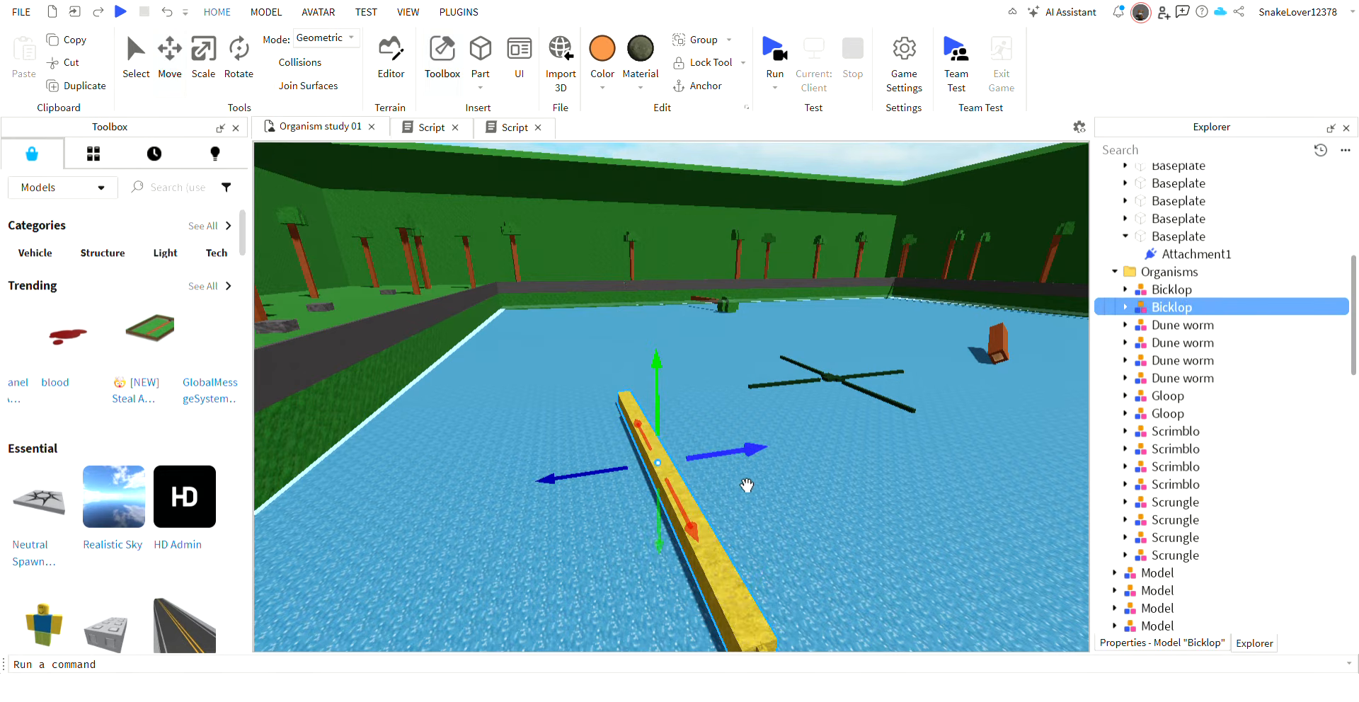
drag(740, 452, 597, 141)
click(781, 56)
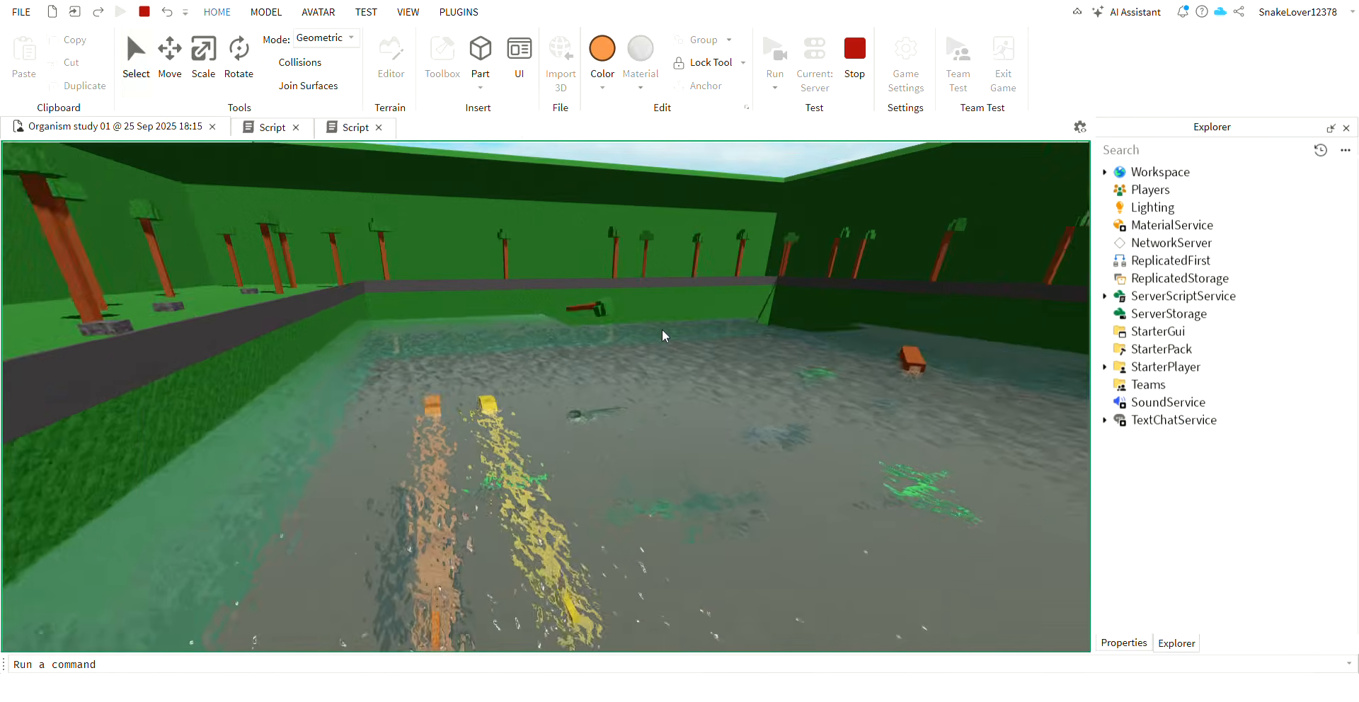
Compare the swimming of the orange and yellow Bicklops underwater and along the pool's edge.
key(w)
right_drag(662, 331, 664, 342)
key(w)
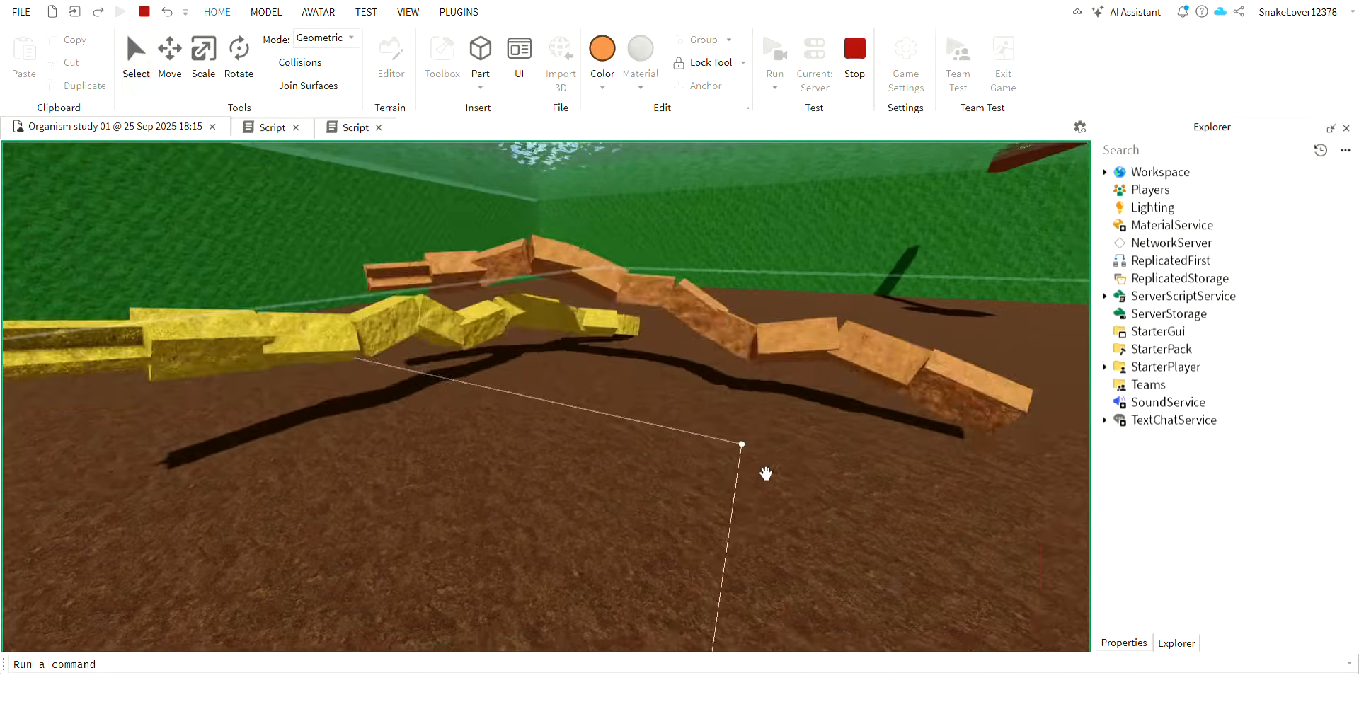
right_drag(767, 474, 693, 488)
key(w)
key(w)
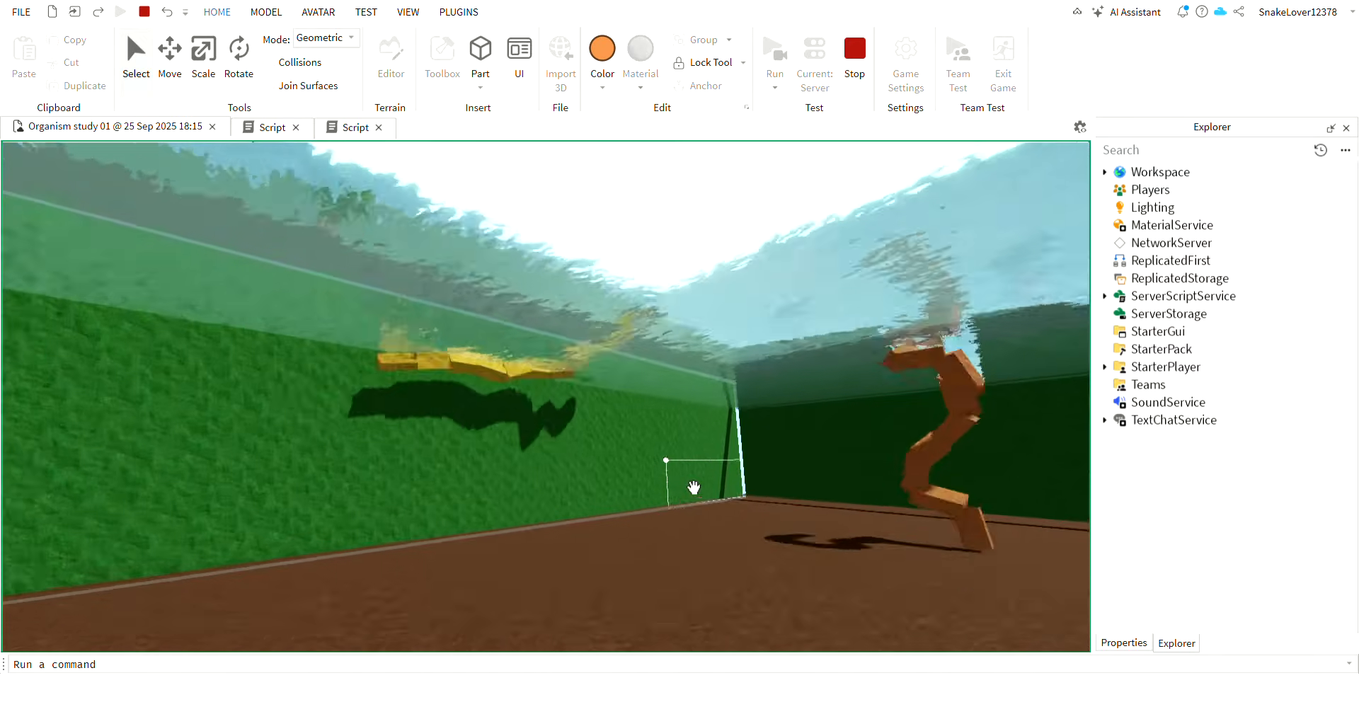
right_drag(777, 529, 747, 500)
key(w)
key(w)
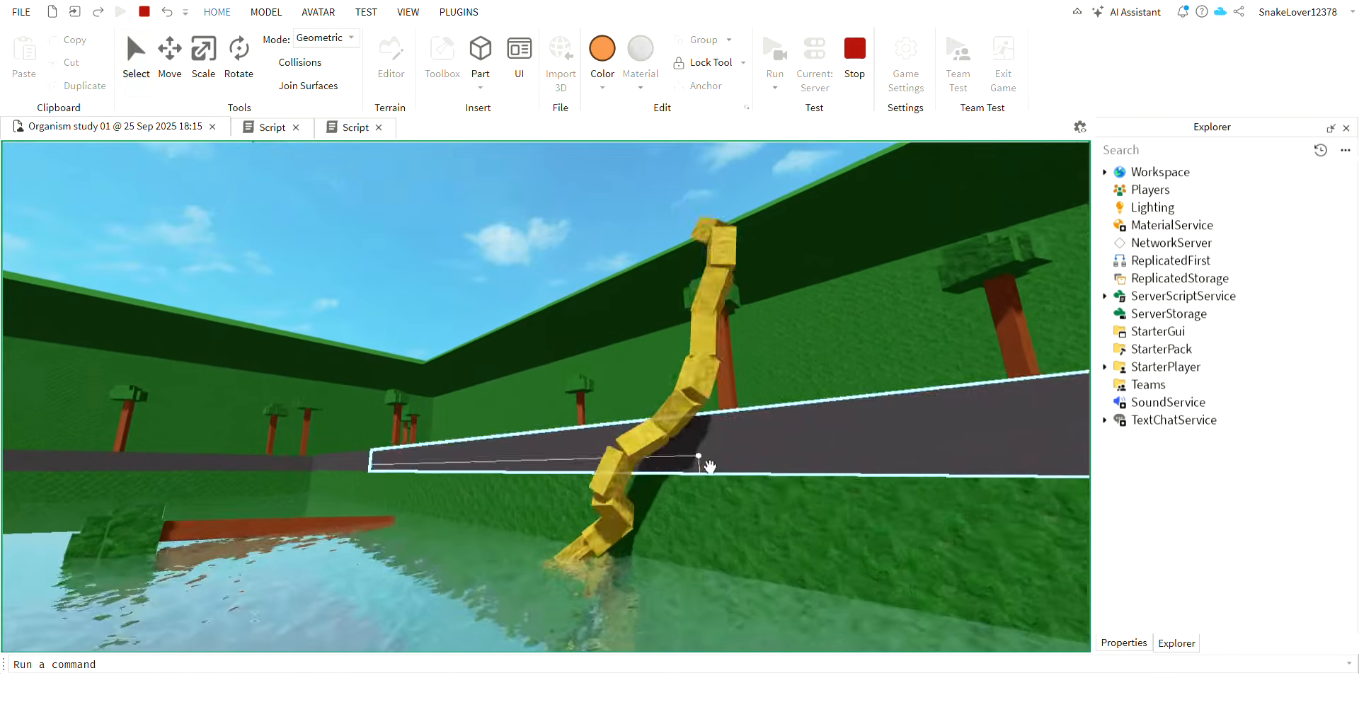
Pull the yellow Bicklop off the pool's edge and back into the water.
right_drag(744, 429, 743, 428)
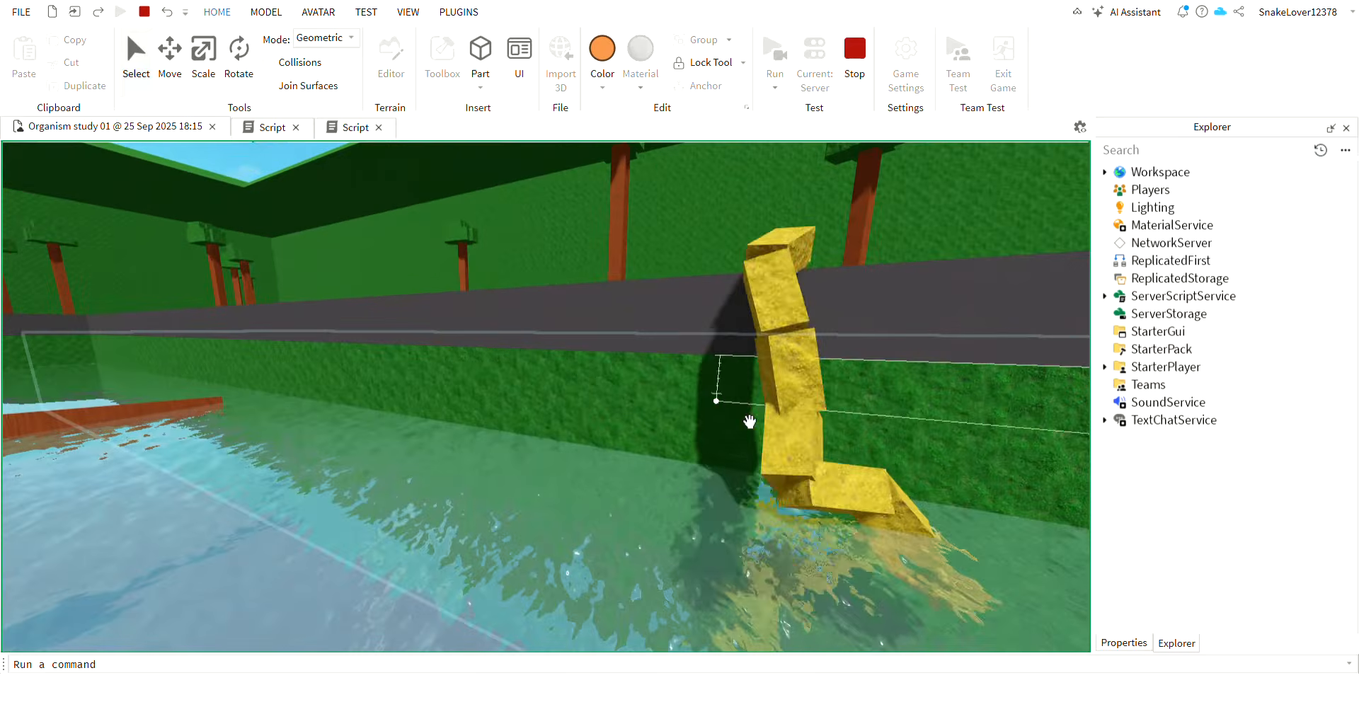
drag(814, 388, 440, 470)
right_drag(747, 425, 440, 470)
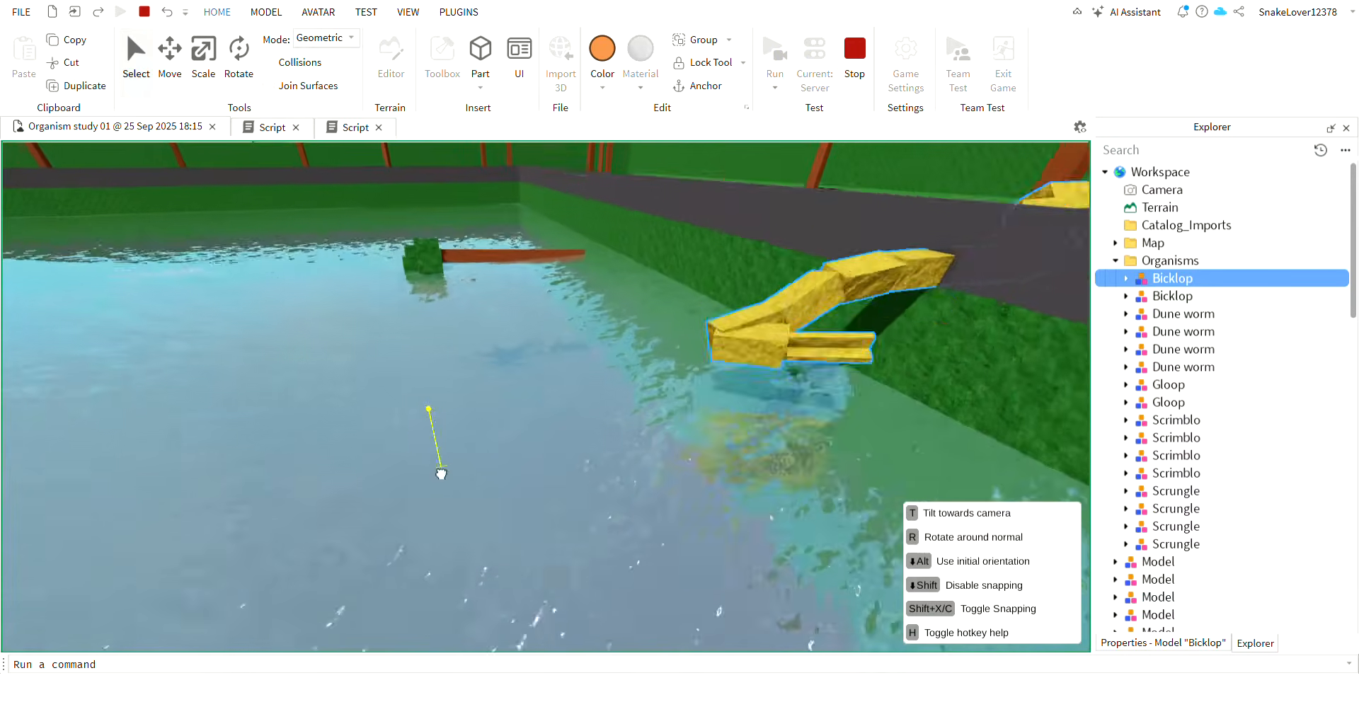
drag(440, 470, 529, 438)
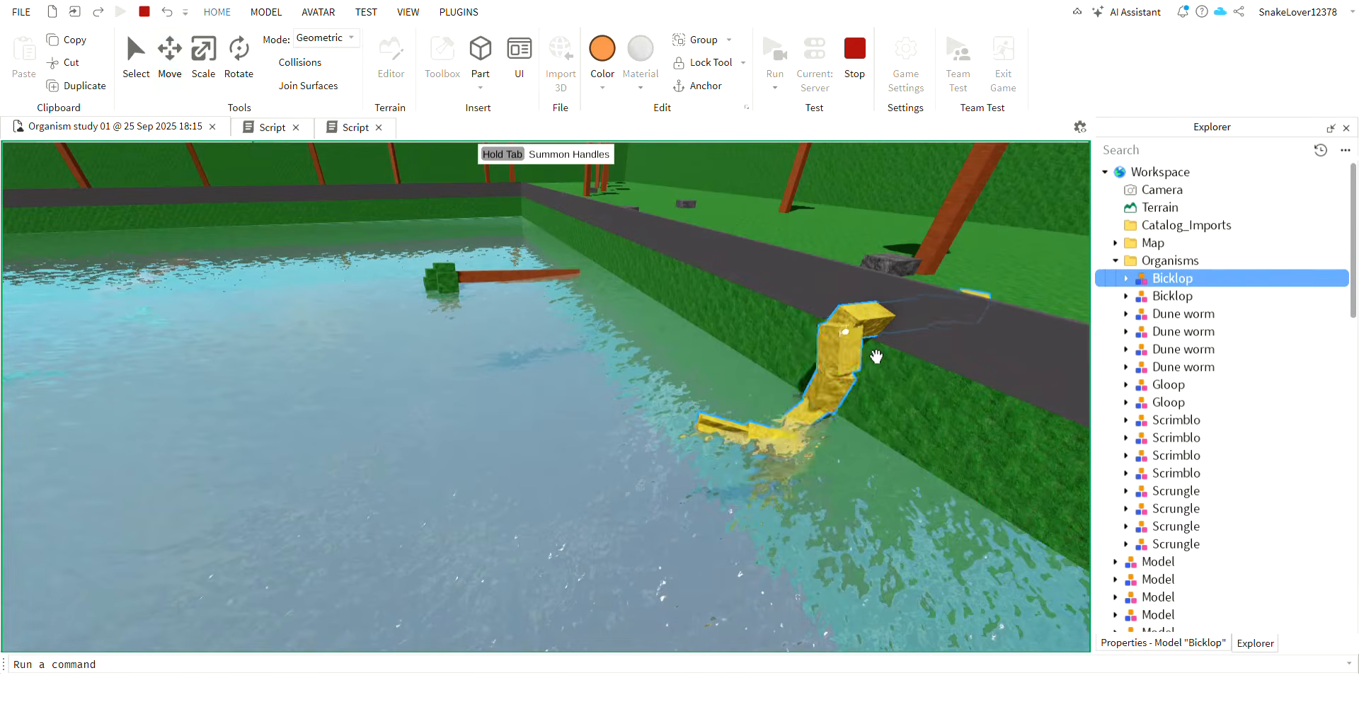
drag(877, 356, 970, 145)
key(a)
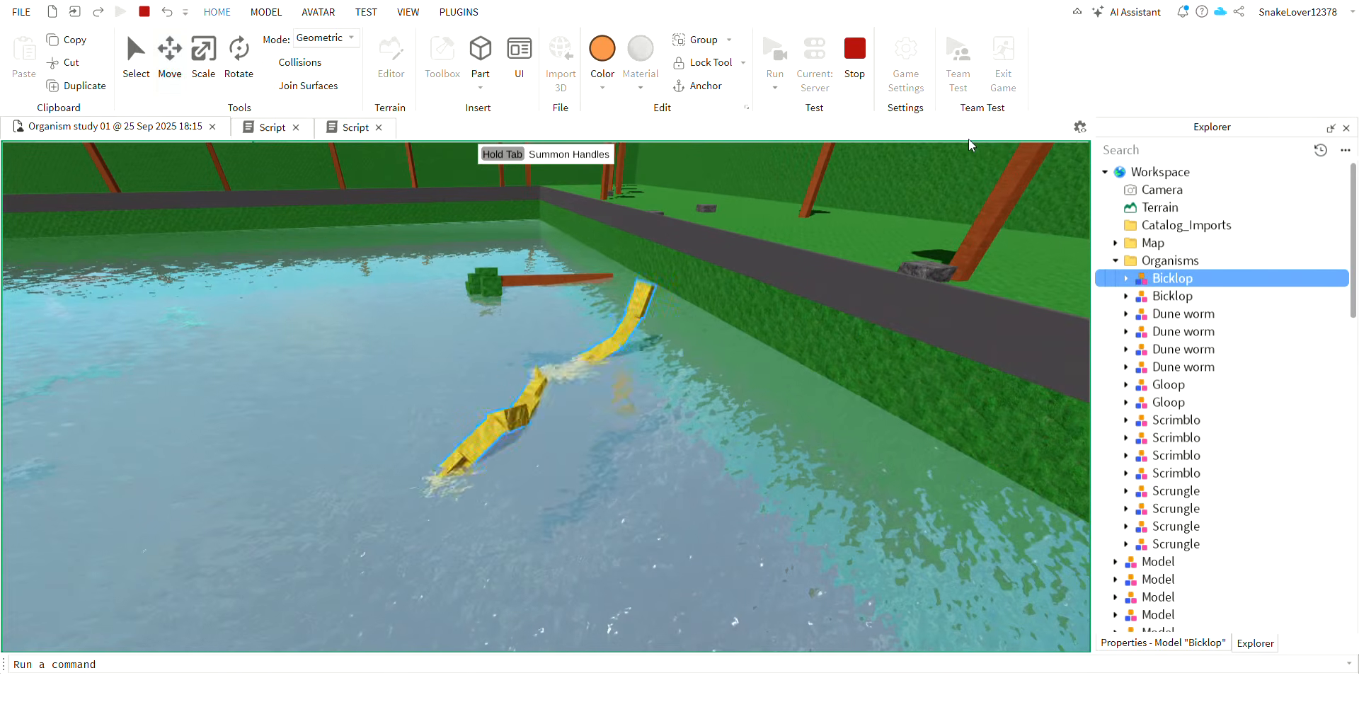
Watch the yellow Bicklop swim at the water surface from close by, and stop the simulation.
right_drag(875, 332, 874, 332)
key(w)
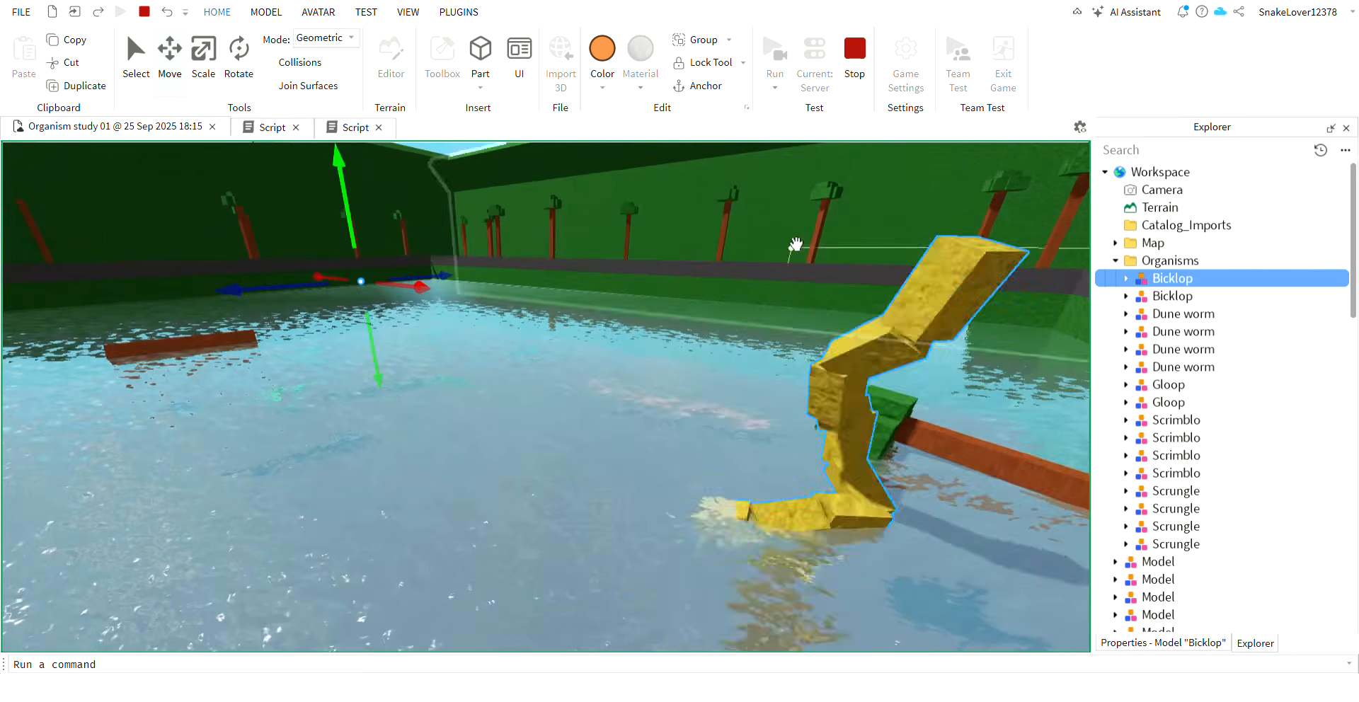
click(712, 95)
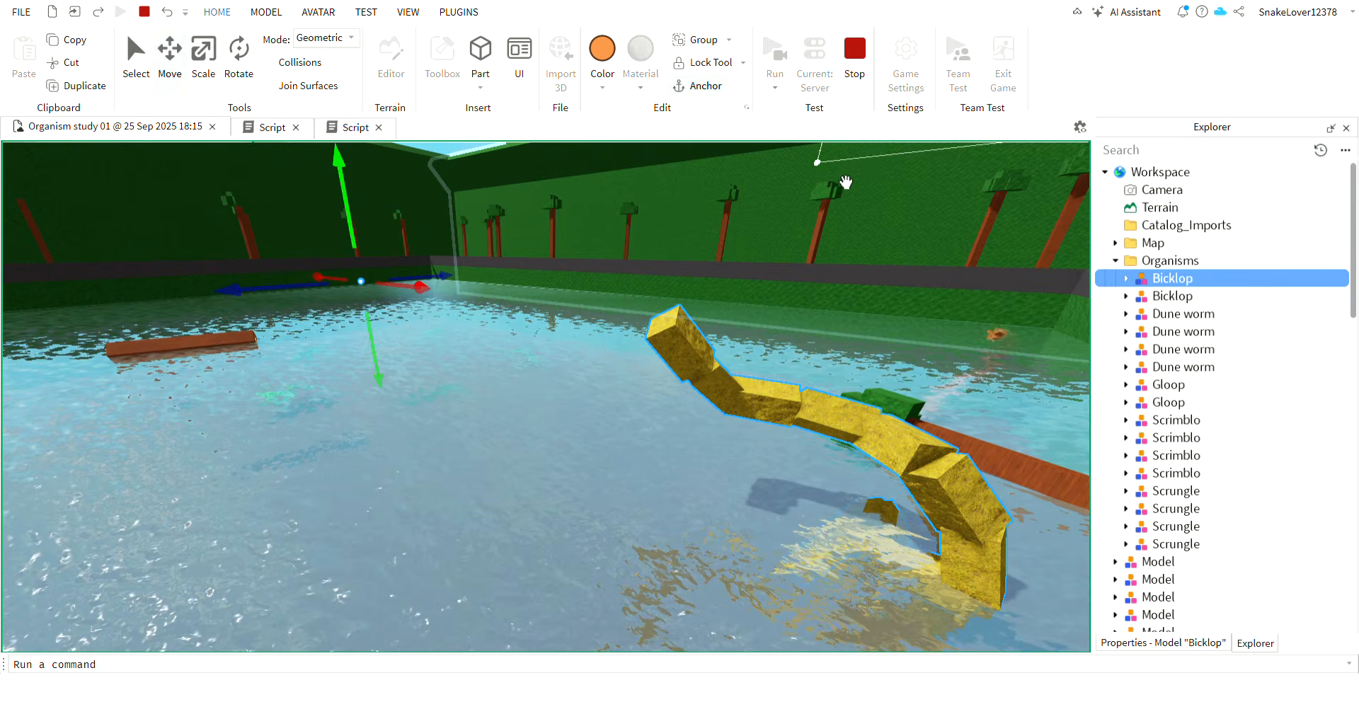
click(857, 51)
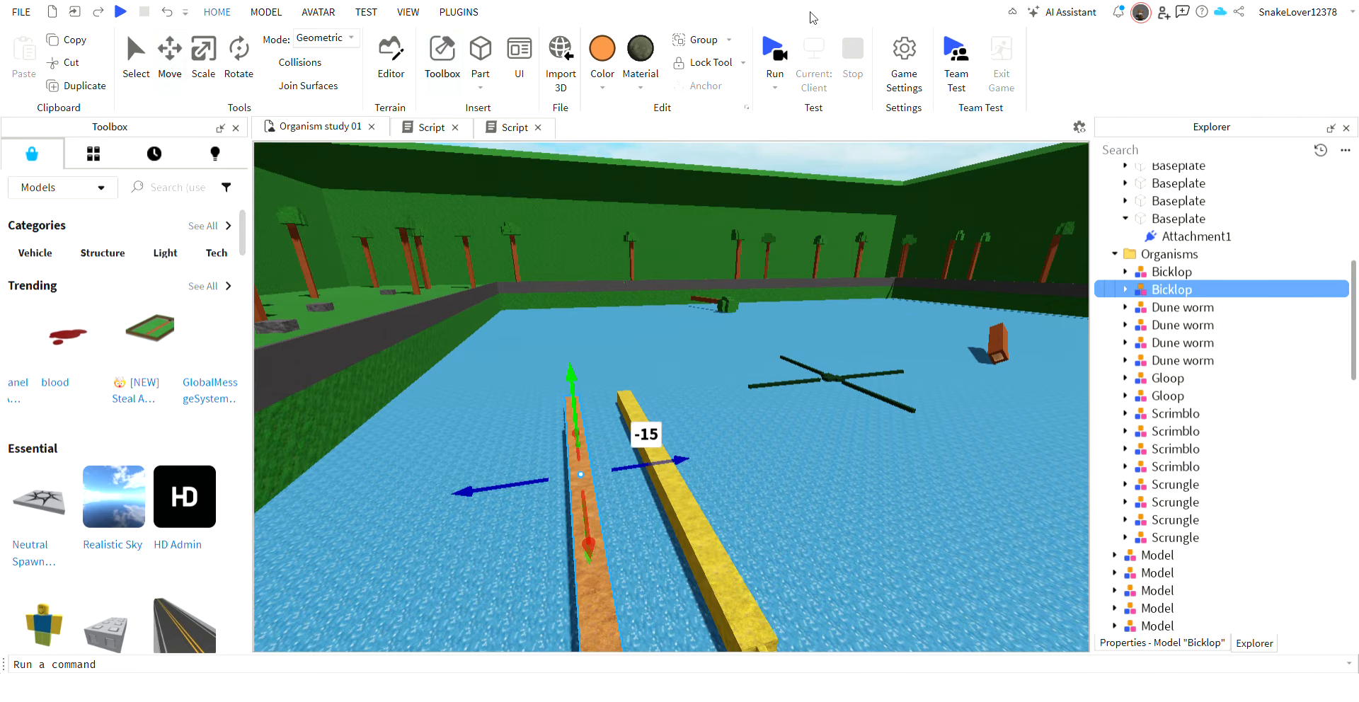
Delete the orange Bicklop, and set the velocity multiplier in the yellow Bicklop's Conveyor script to 160.
key(Delete)
click(1125, 273)
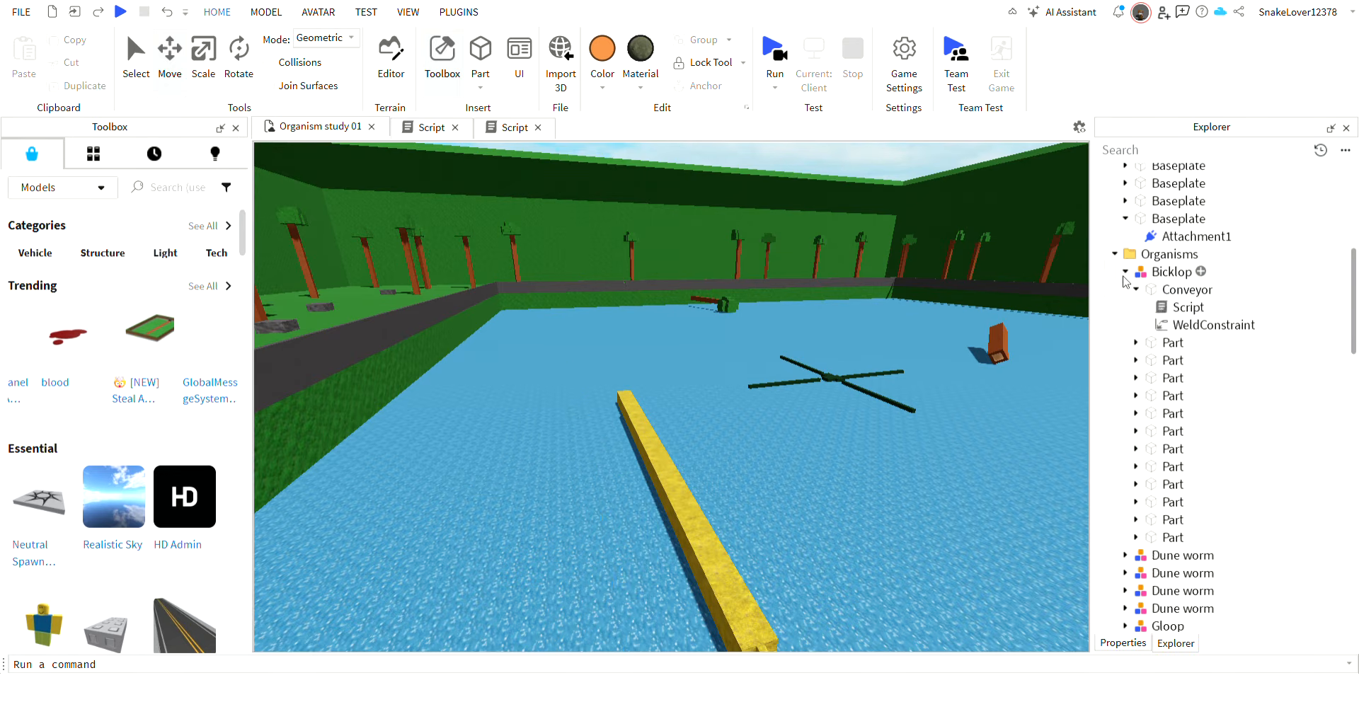
click(1165, 310)
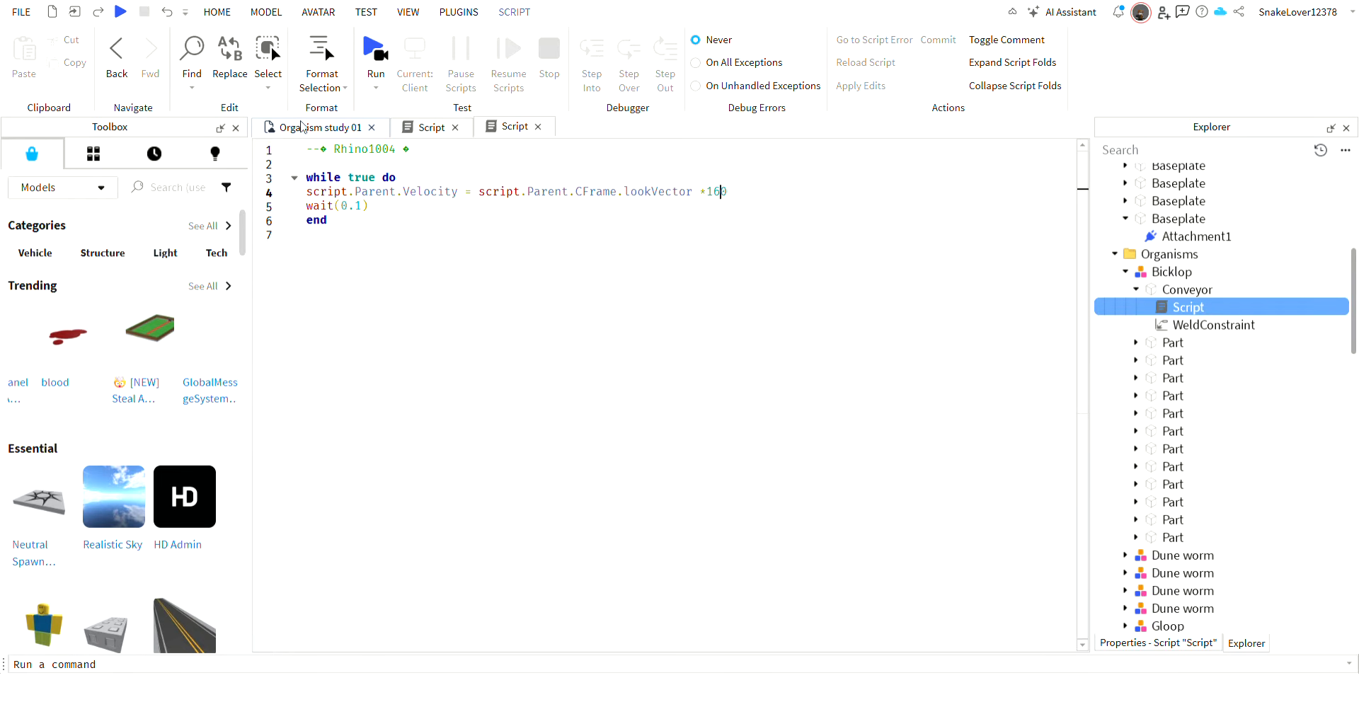
click(311, 127)
click(674, 523)
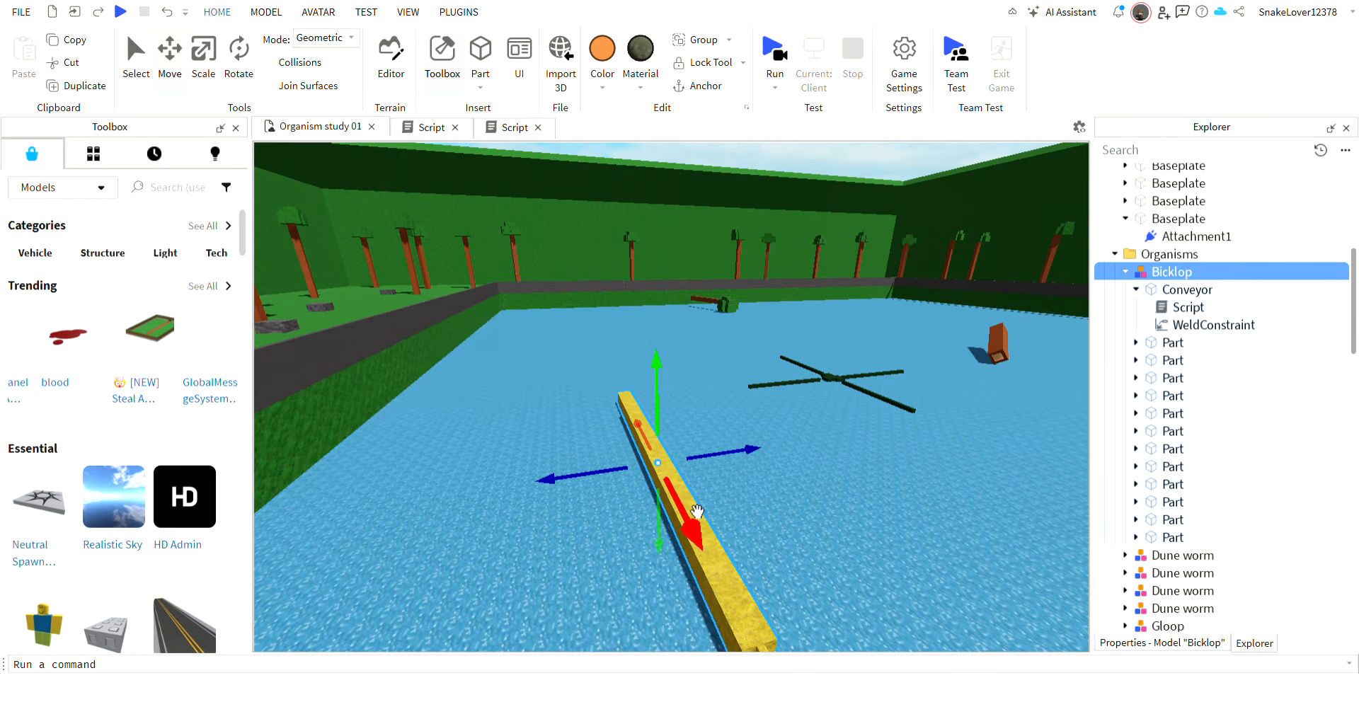
key(ctrl+d)
drag(733, 451, 595, 469)
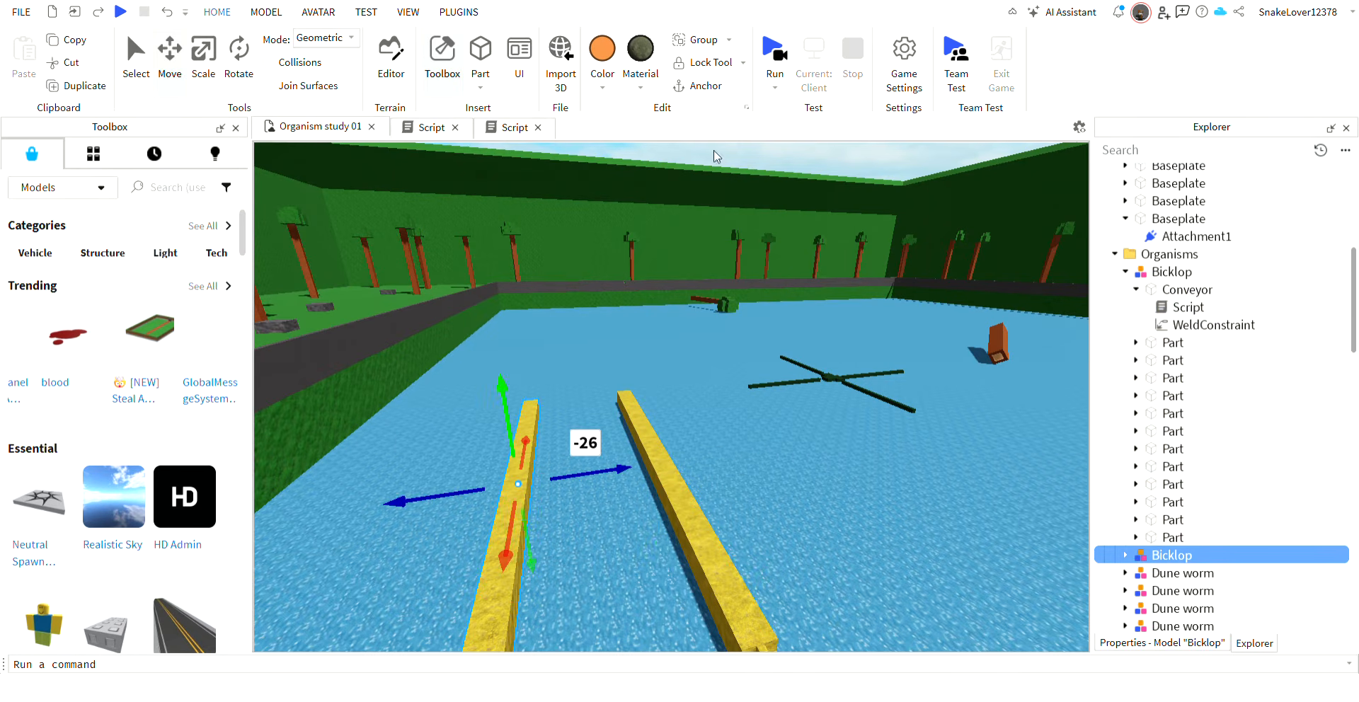
key(Delete)
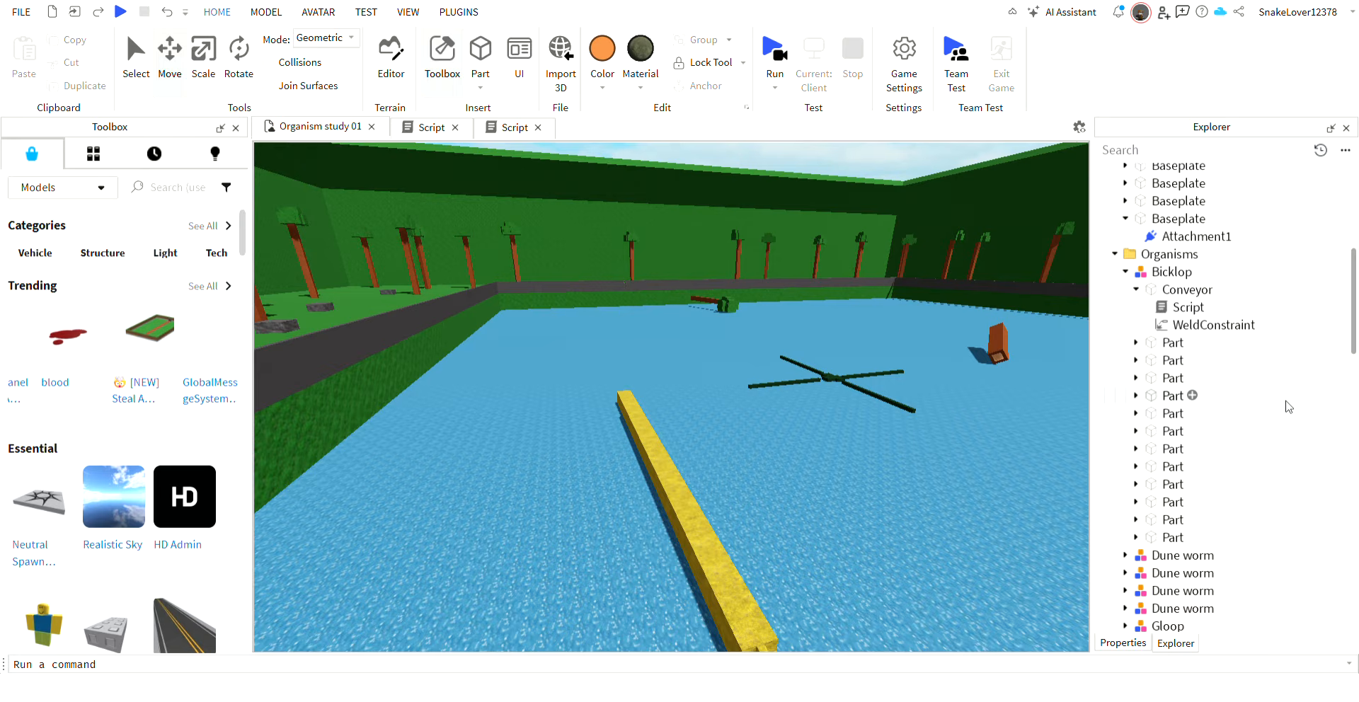
Turn off Massless for all the Parts and the Conveyor of the yellow Bicklop.
click(1172, 342)
shift+click(1172, 538)
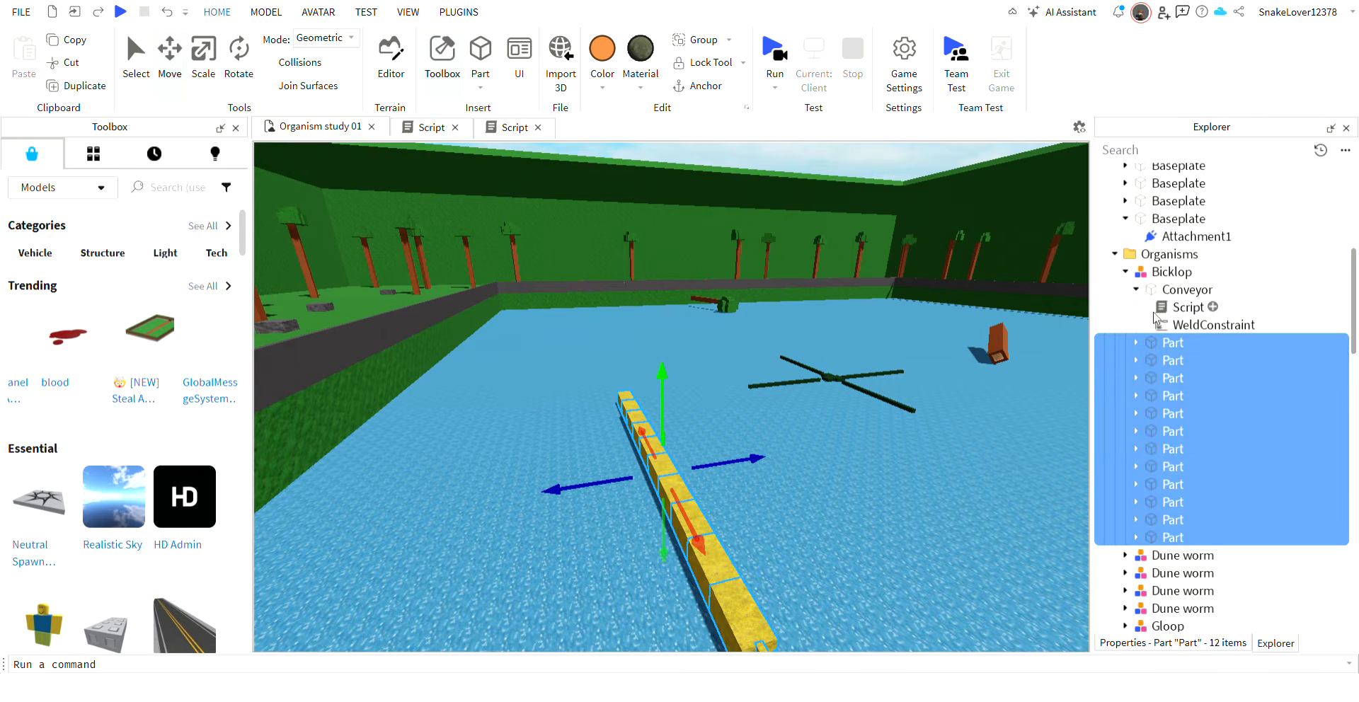
ctrl+click(1181, 291)
click(1179, 641)
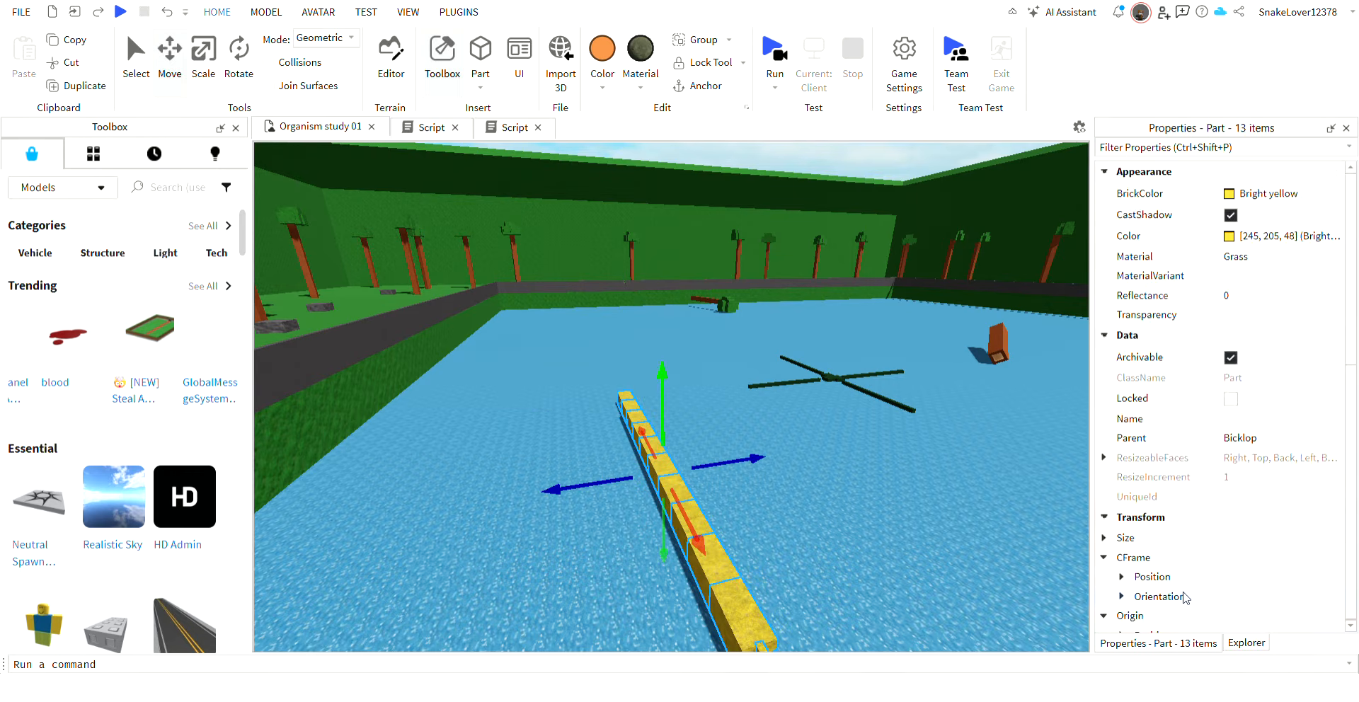
scroll(1250, 518, down, 8)
scroll(1251, 518, down, 3)
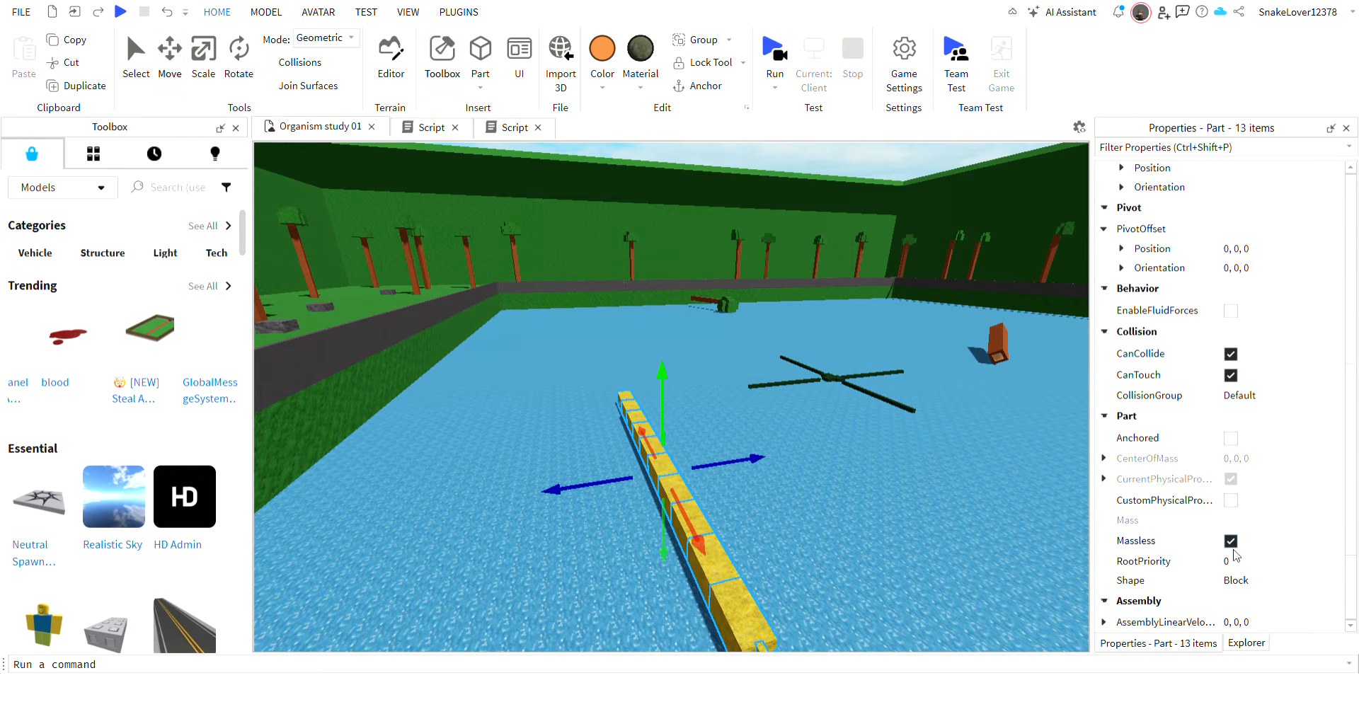
click(1231, 483)
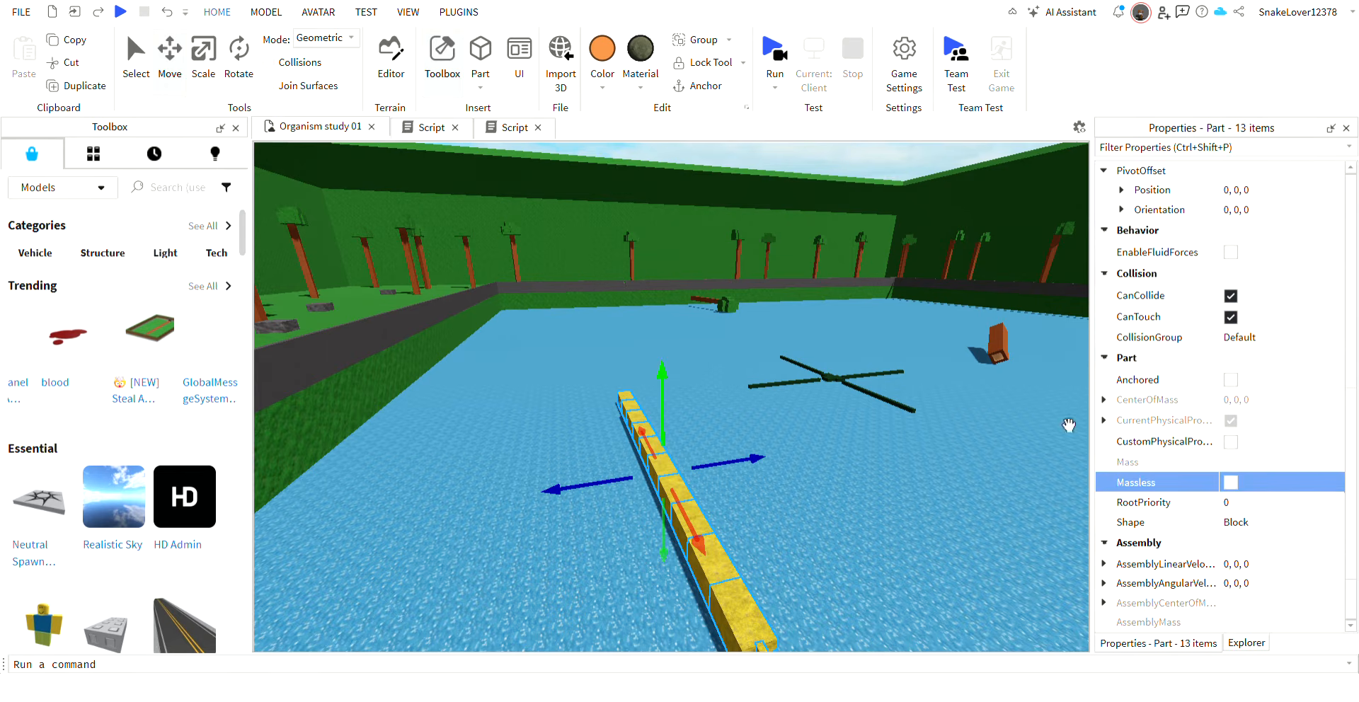
Run the simulation, follow the yellow Bicklop through the water and up the pool's wall, and stop the simulation.
click(776, 51)
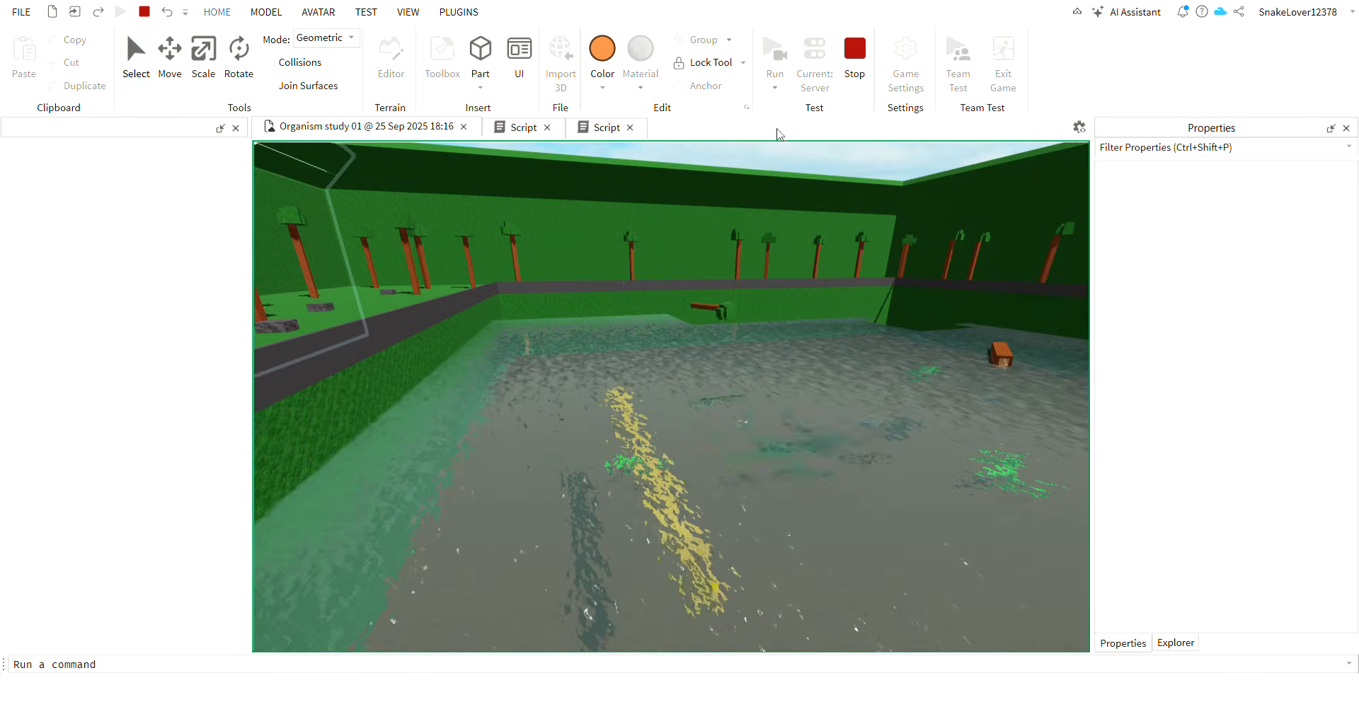
key(w)
mouse_move(775, 220)
right_down()
mouse_move(774, 238)
mouse_move(745, 212)
right_up()
key(w)
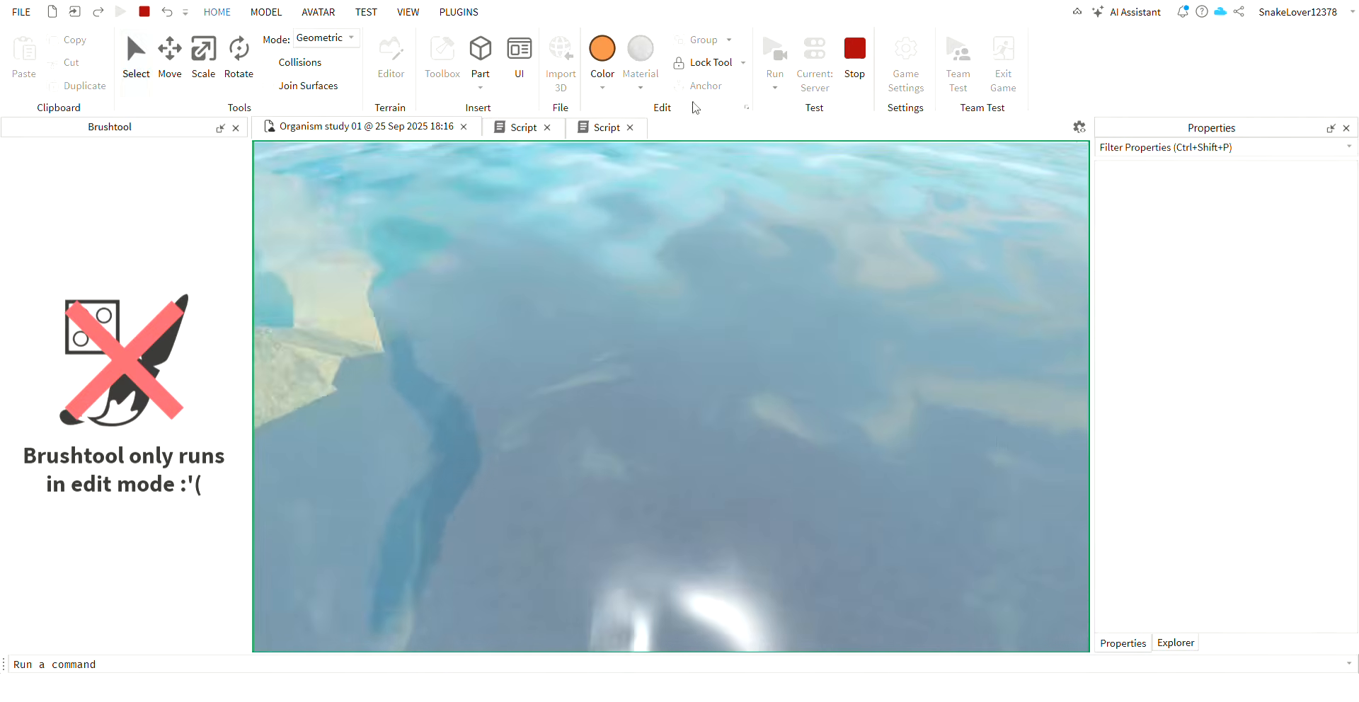
key(w)
key(w)
right_drag(979, 445, 978, 443)
key(w)
key(w)
right_drag(915, 546, 914, 546)
key(s)
key(w)
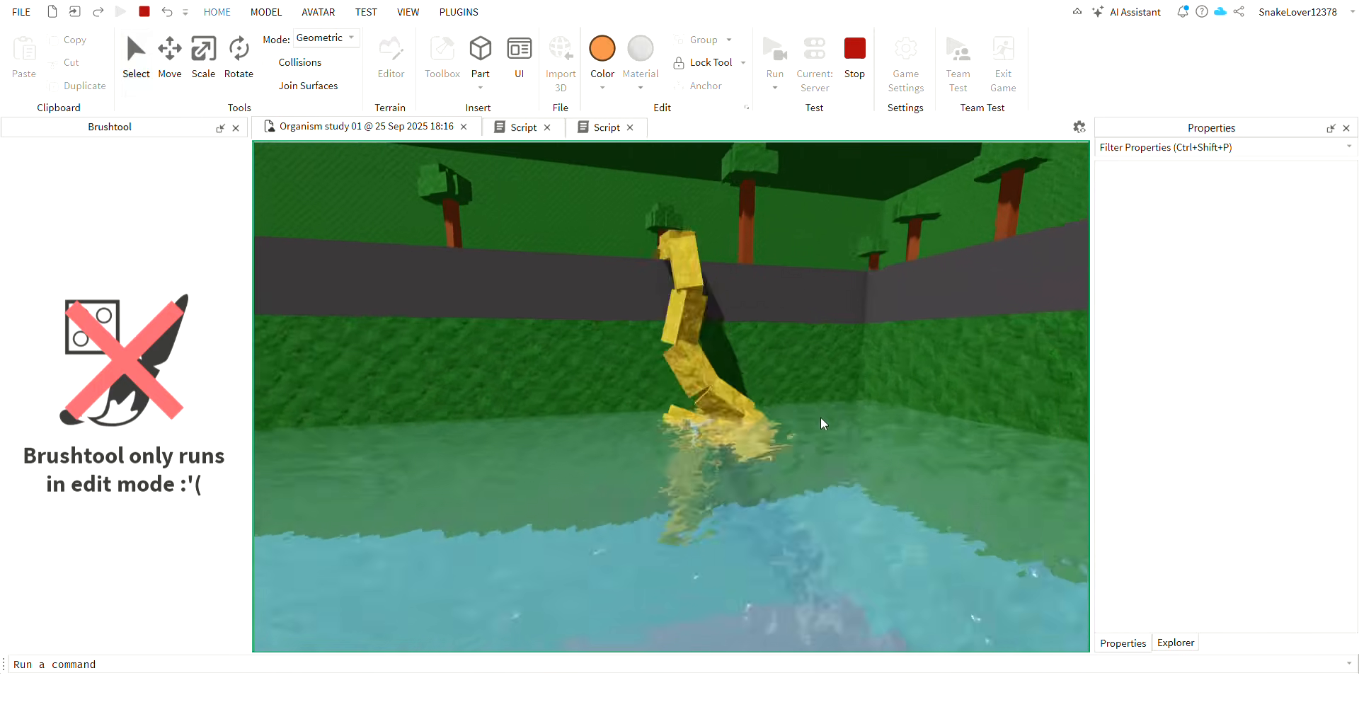
right_drag(777, 416, 776, 413)
Scale the whole yellow Bicklop model down to a scale of about 1.043.
key(w)
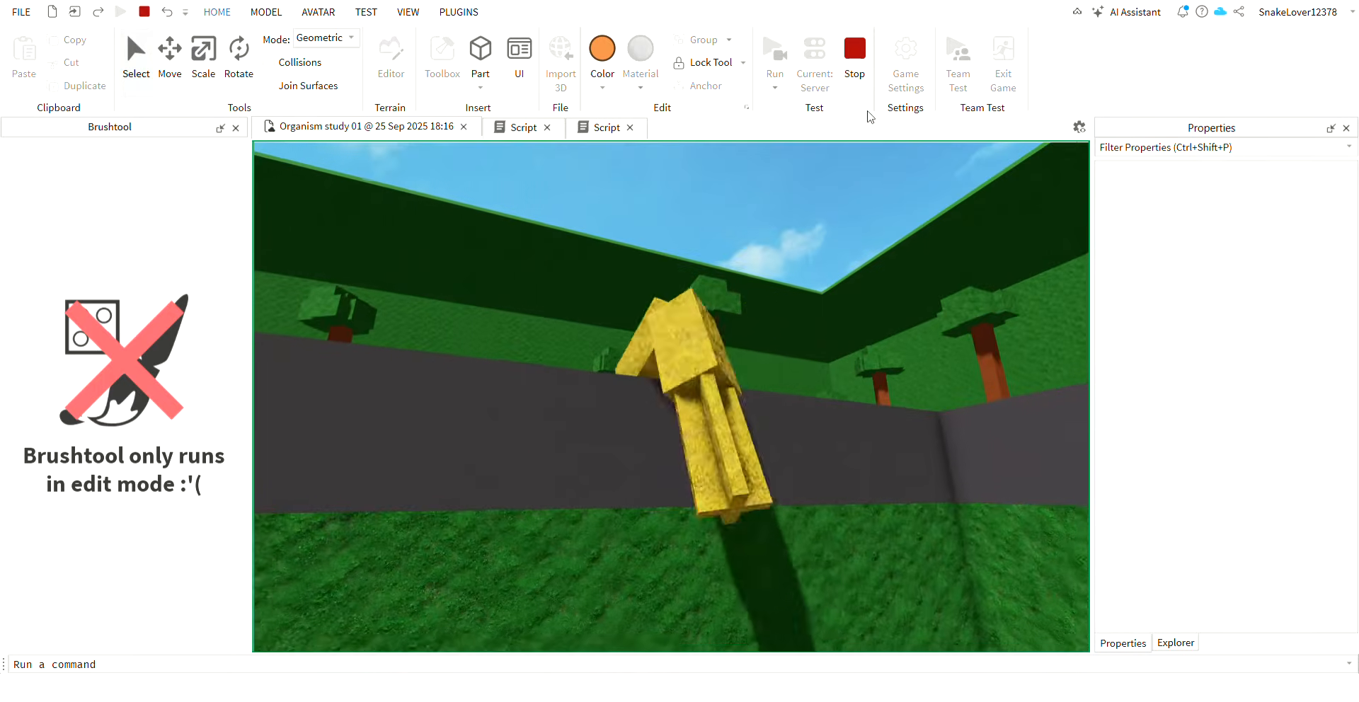
click(856, 63)
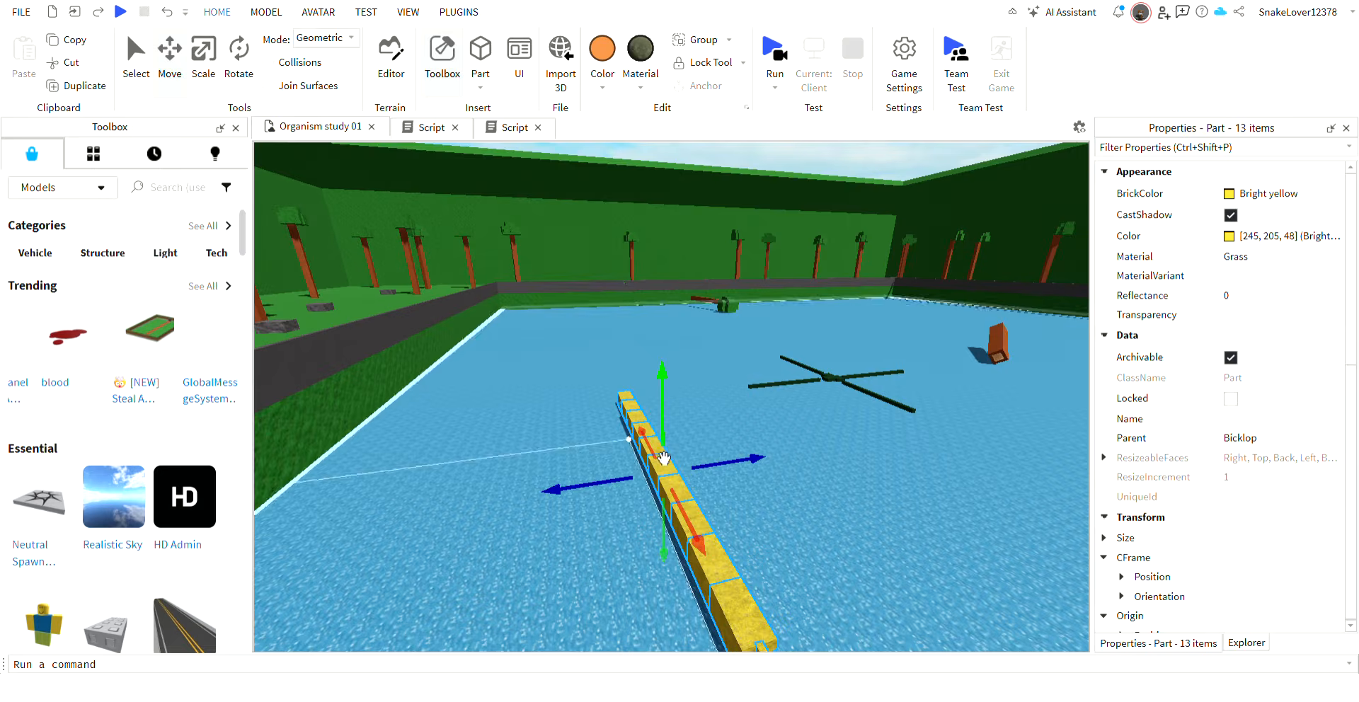
right_drag(661, 461, 662, 464)
key(w)
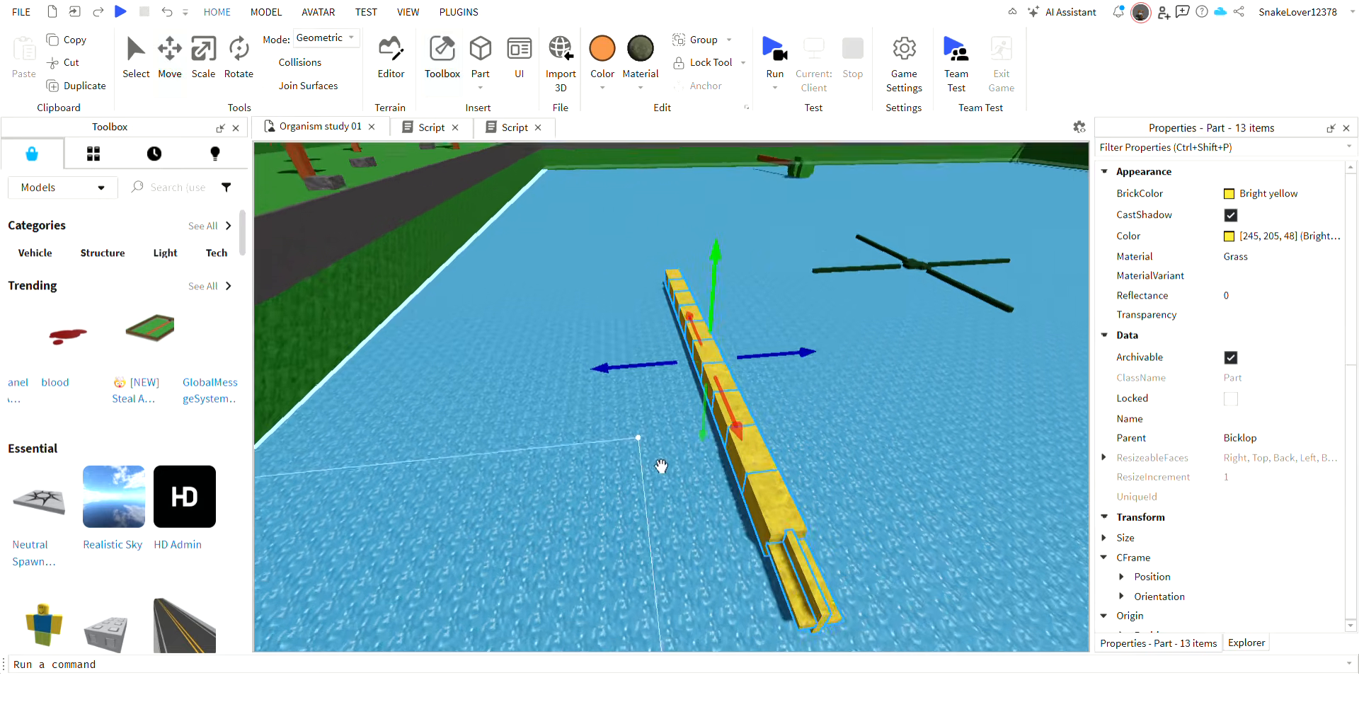
click(664, 427)
click(759, 391)
key(w)
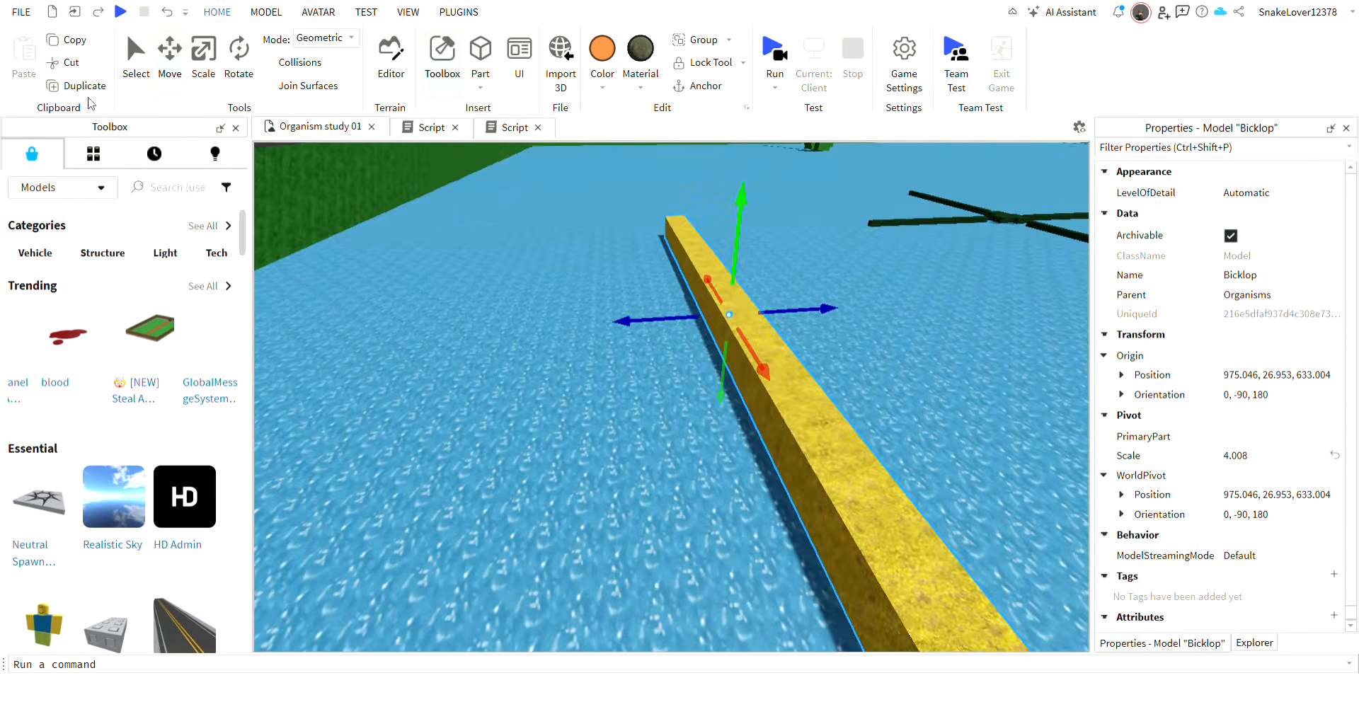
key(s)
right_drag(461, 201, 465, 199)
key(s)
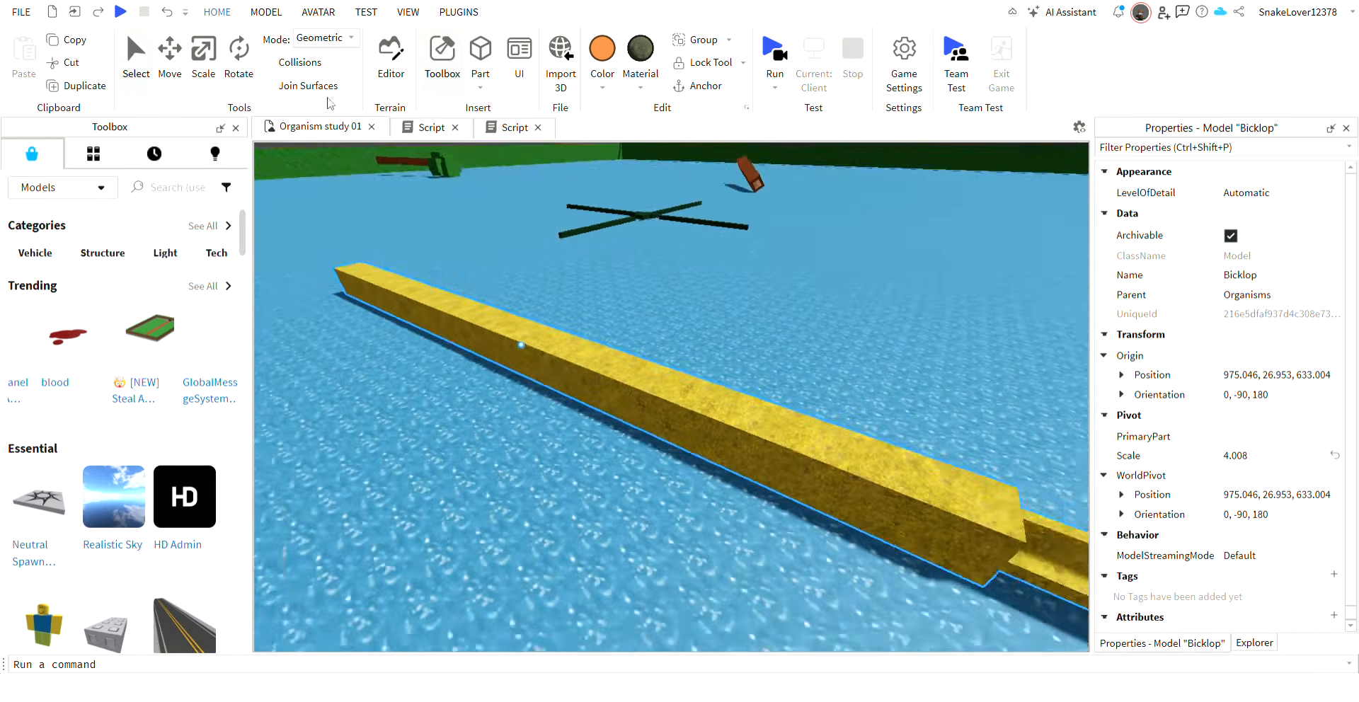
click(194, 76)
drag(374, 287, 648, 464)
Set the velocity multiplier in the Bicklop's Conveyor script to 10, and return to the 3D view of the pool.
key(w)
right_drag(759, 392, 760, 396)
click(507, 127)
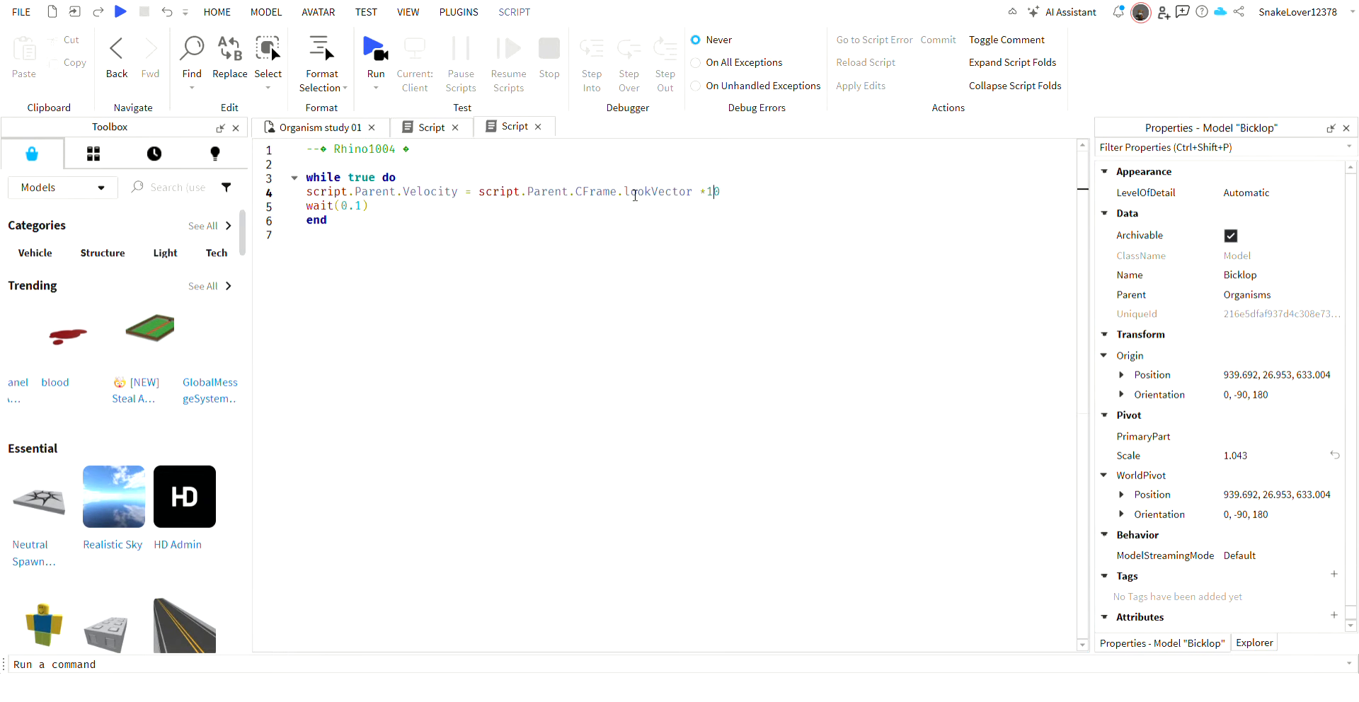
click(339, 129)
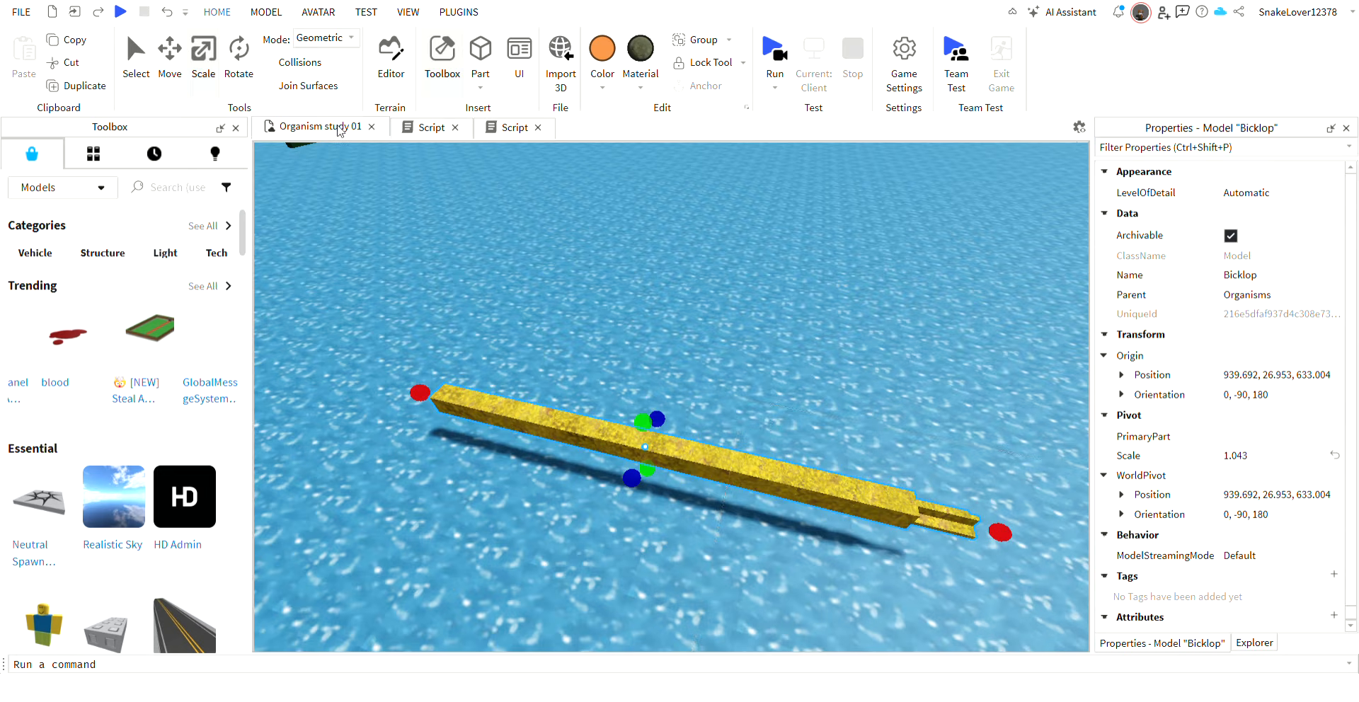
Duplicate the small yellow Bicklop and move the copy 3 studs sideways, parallel to the original.
click(795, 462)
click(738, 478)
key(ctrl+2)
key(ctrl+d)
drag(616, 527, 596, 586)
key(s)
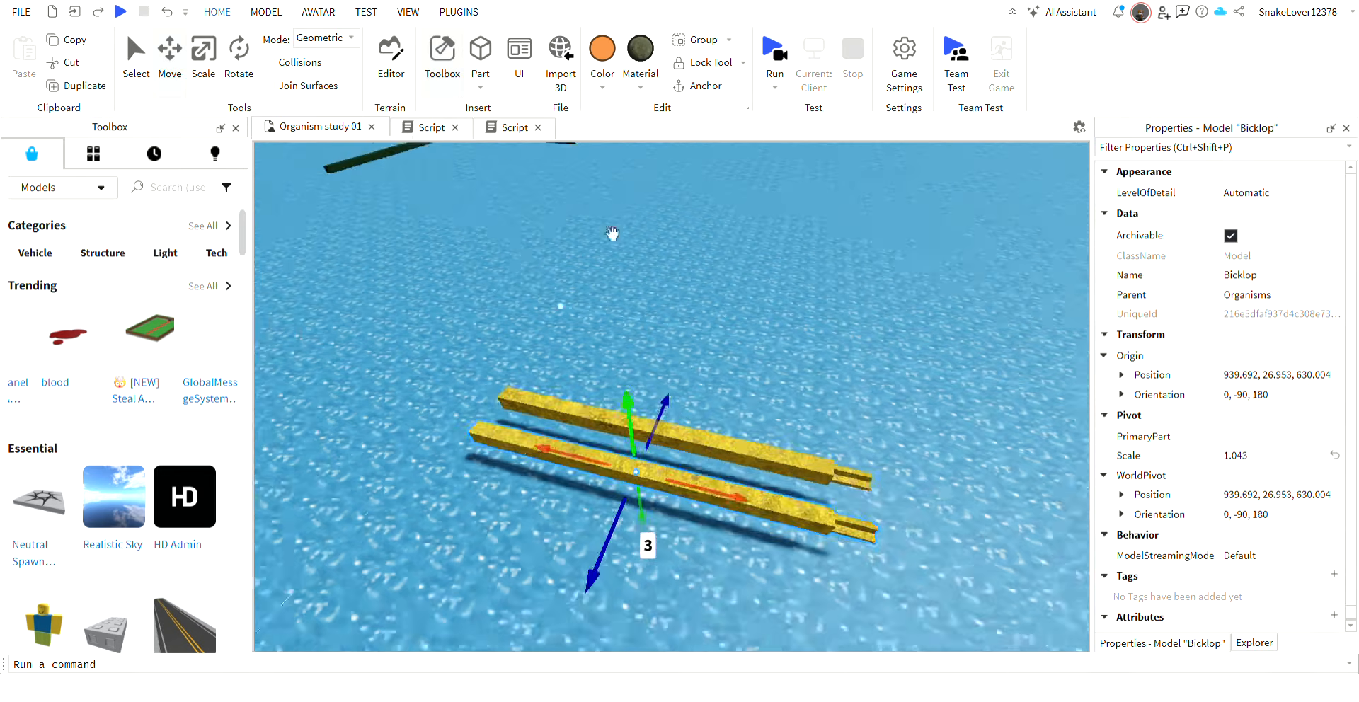
Colour the duplicated small Bicklop orange, and clear the selection.
key(s)
click(602, 54)
click(805, 278)
right_drag(841, 316, 786, 298)
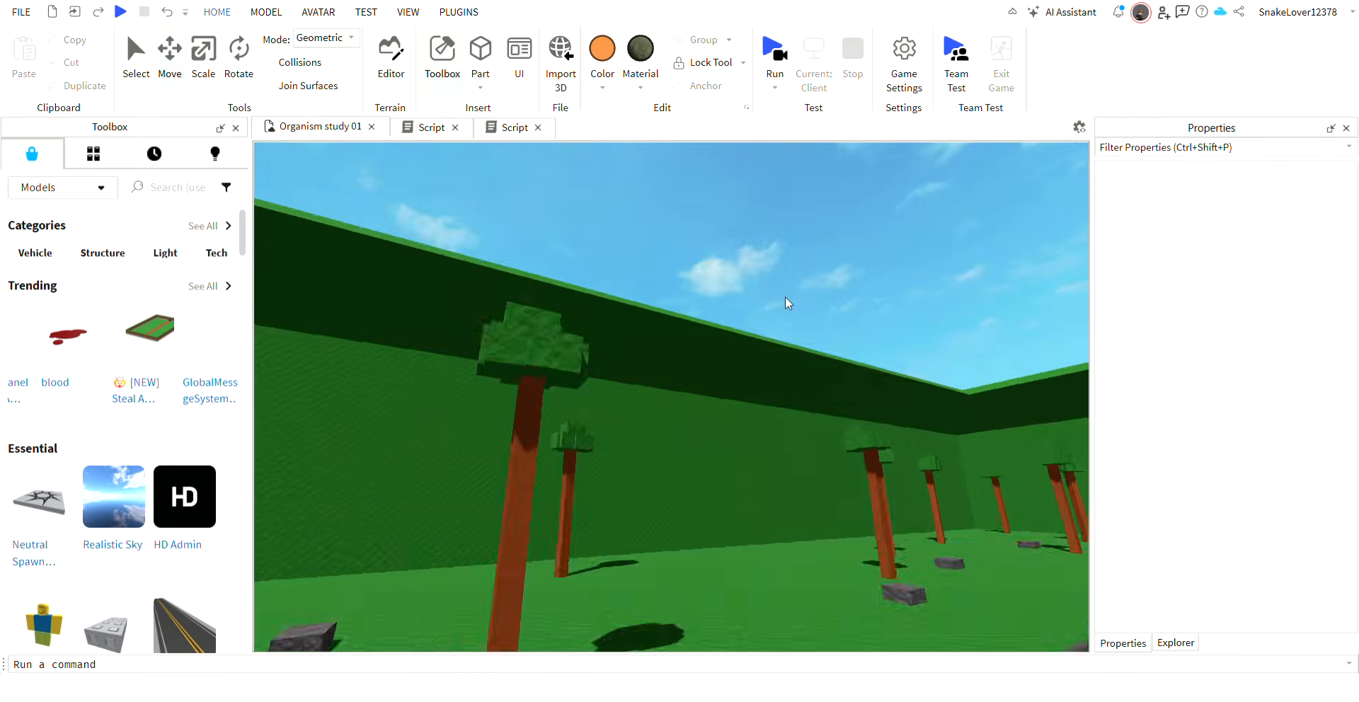
scroll(736, 306, up, 2)
right_drag(744, 364, 744, 364)
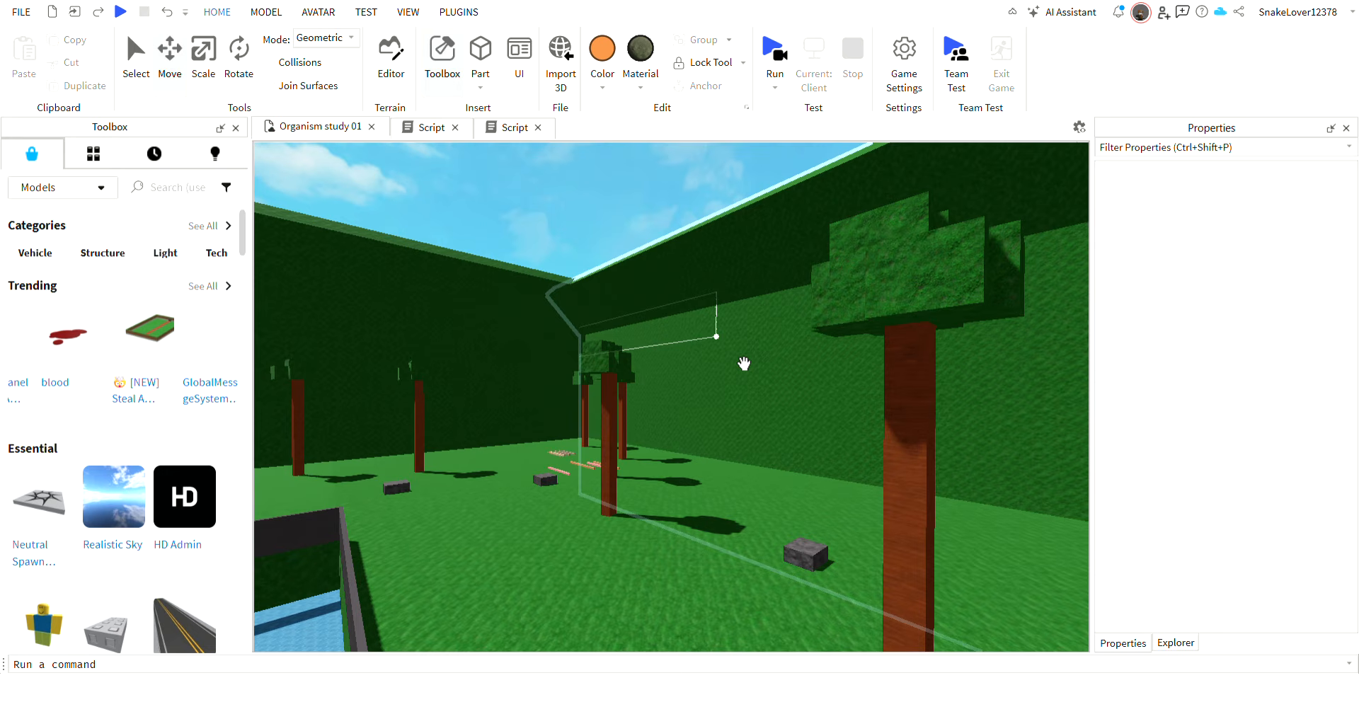